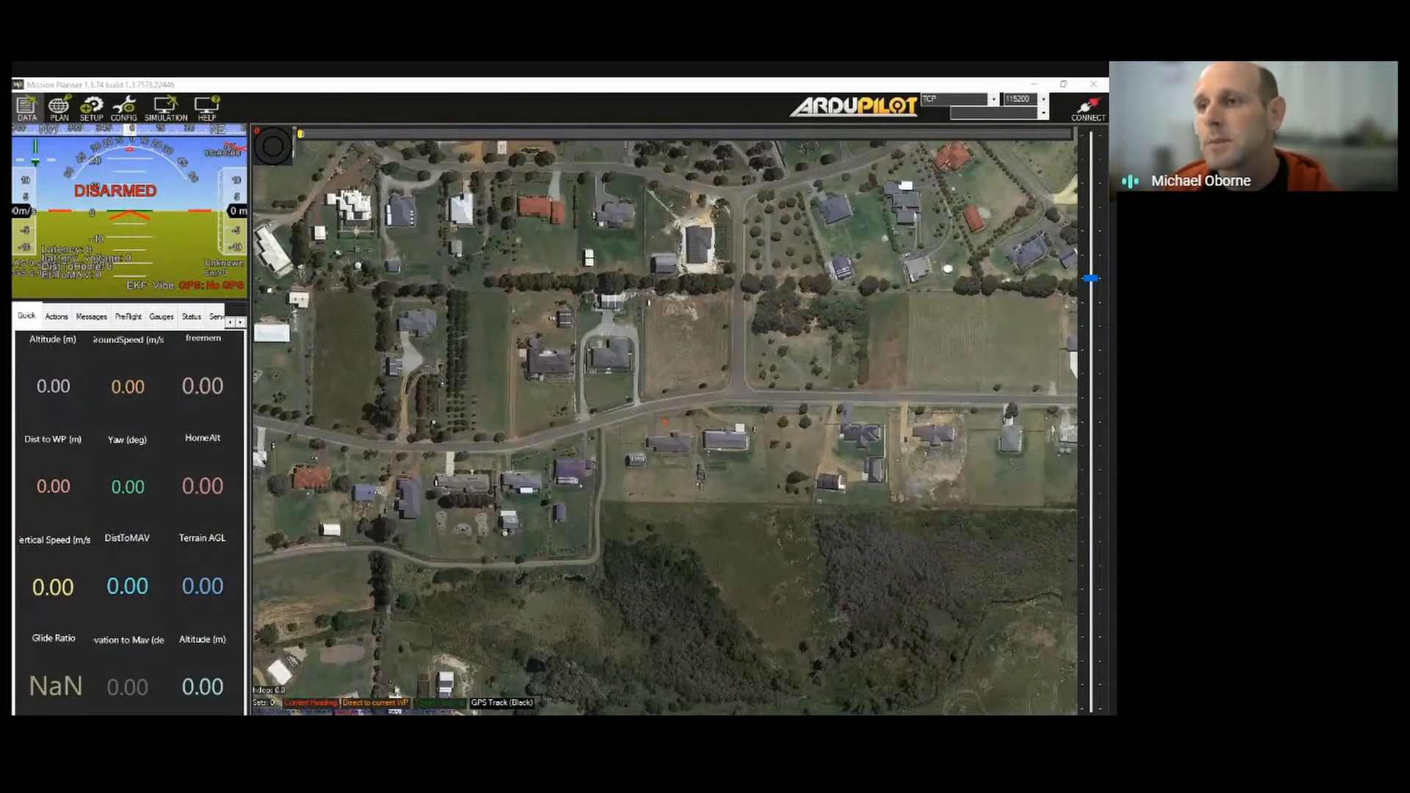
Start a simulated Multirotor at the current home location and view it close up on the map
left_click(168, 118)
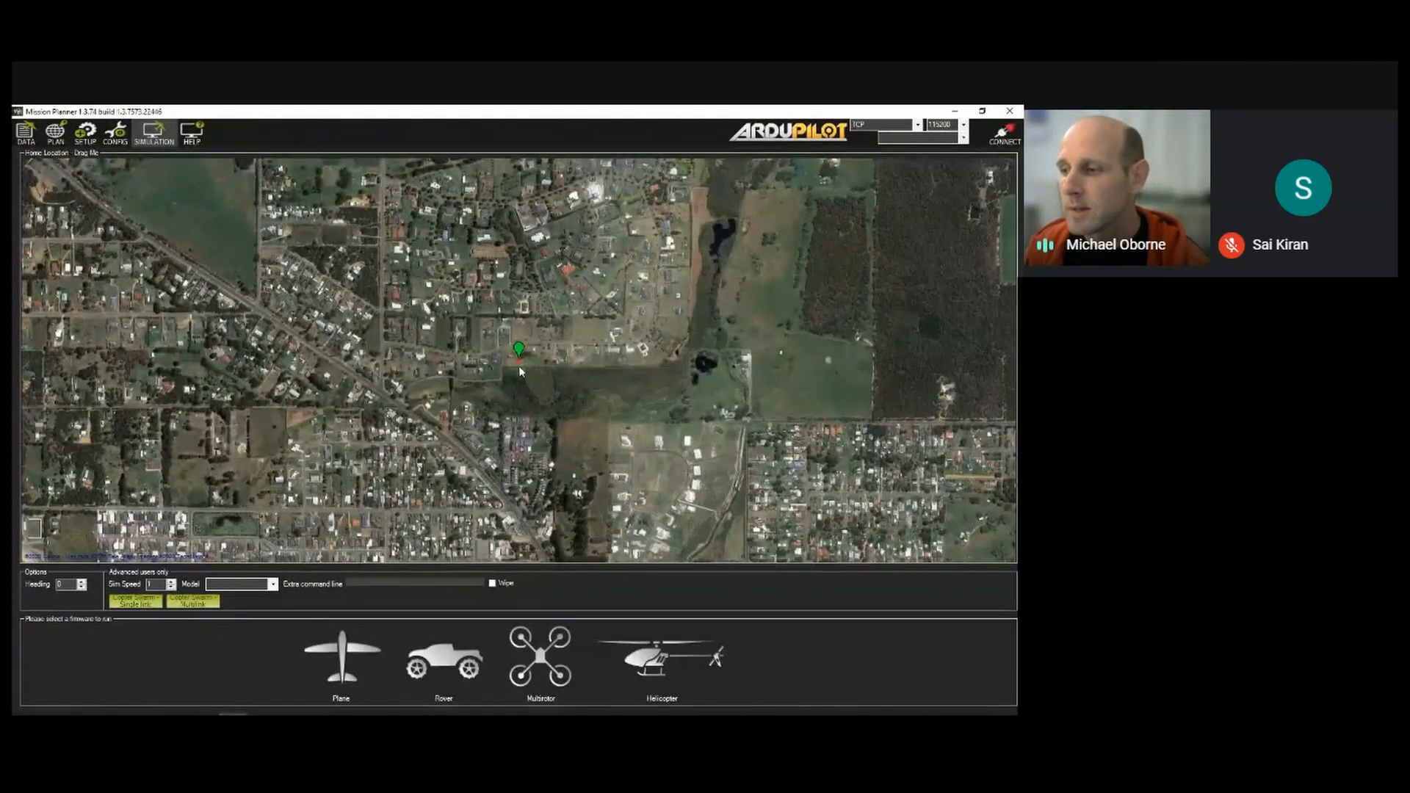
left_click(542, 661)
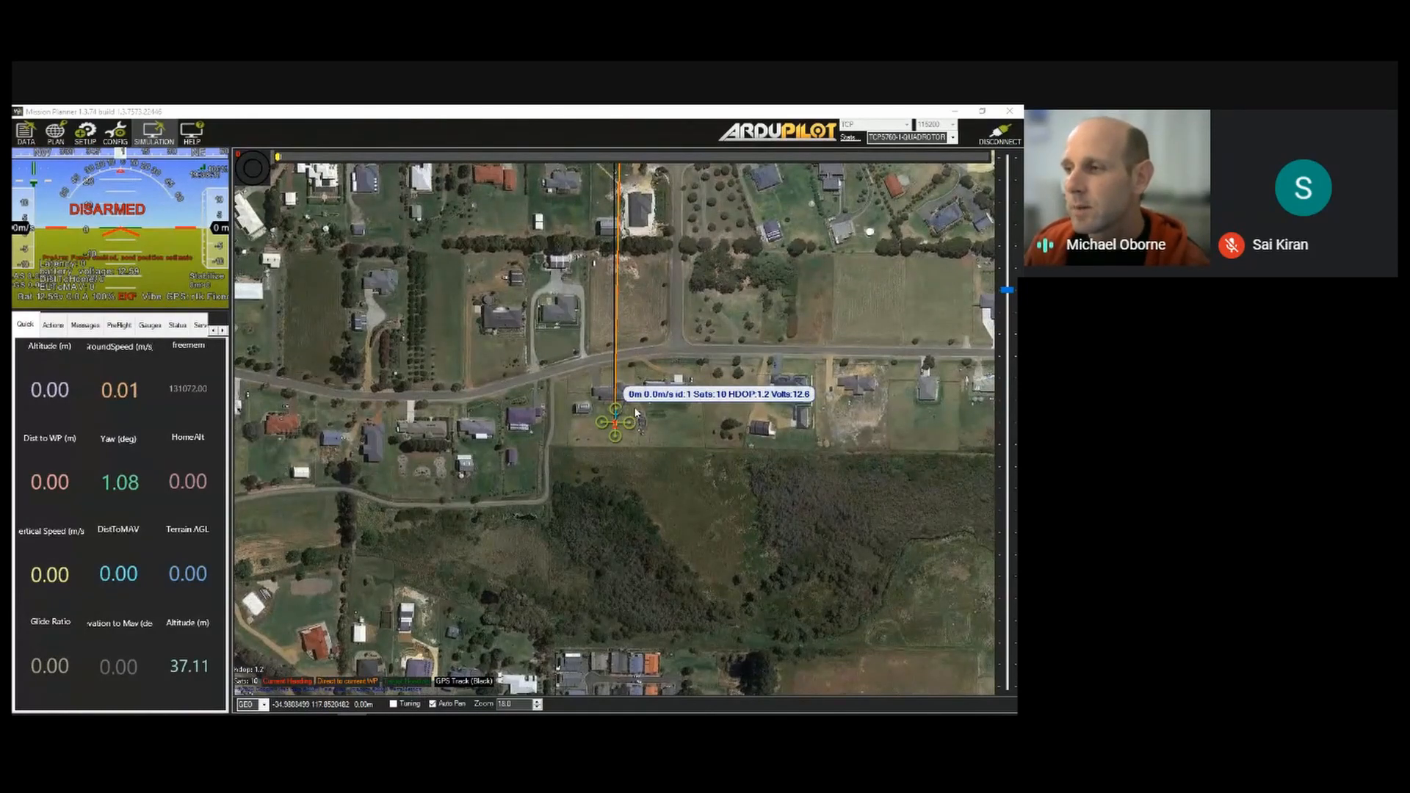
scroll(636, 412, "up", 1)
scroll(635, 412, "up", 1)
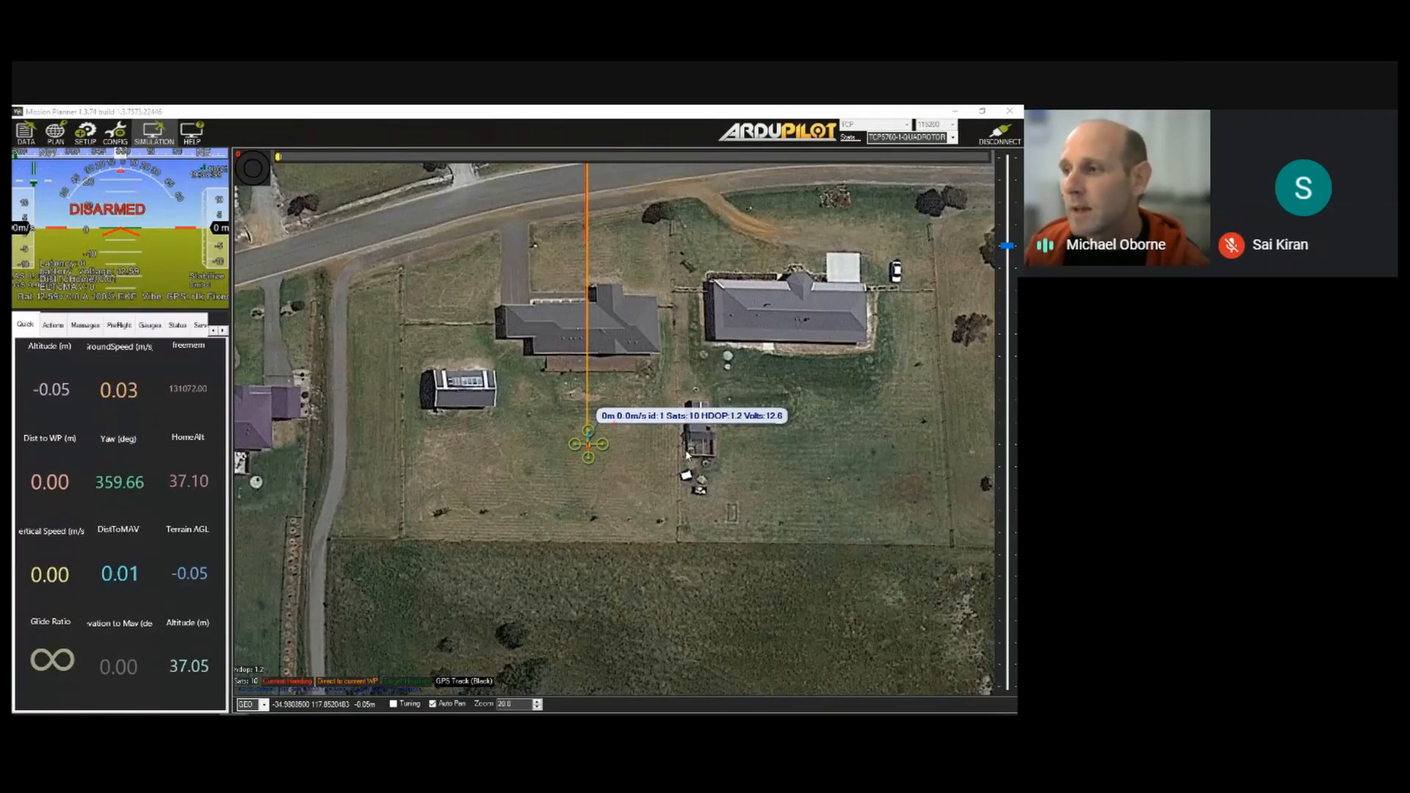
Open the Camera Gimbal settings among the optional hardware in the vehicle setup
left_click(94, 140)
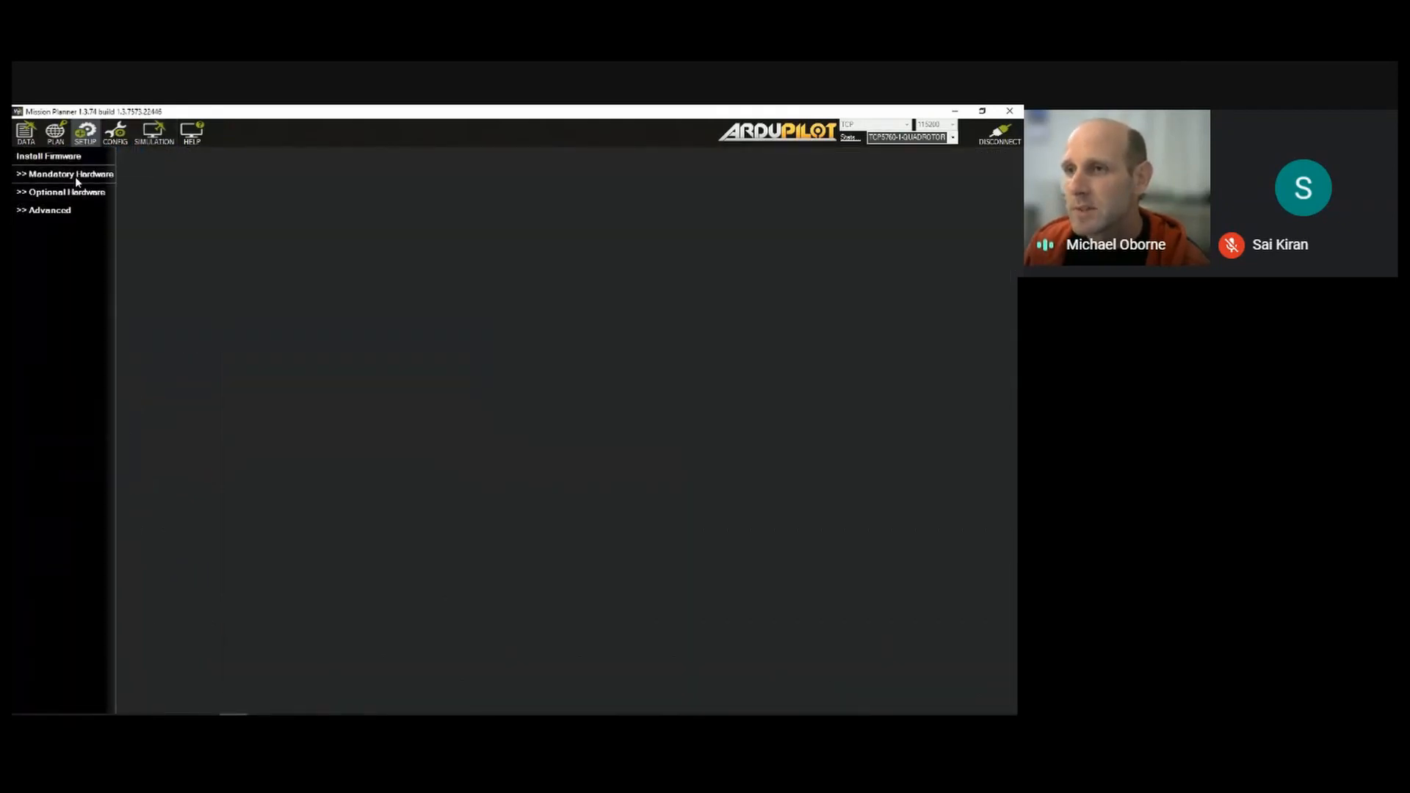
left_click(75, 176)
left_click(77, 371)
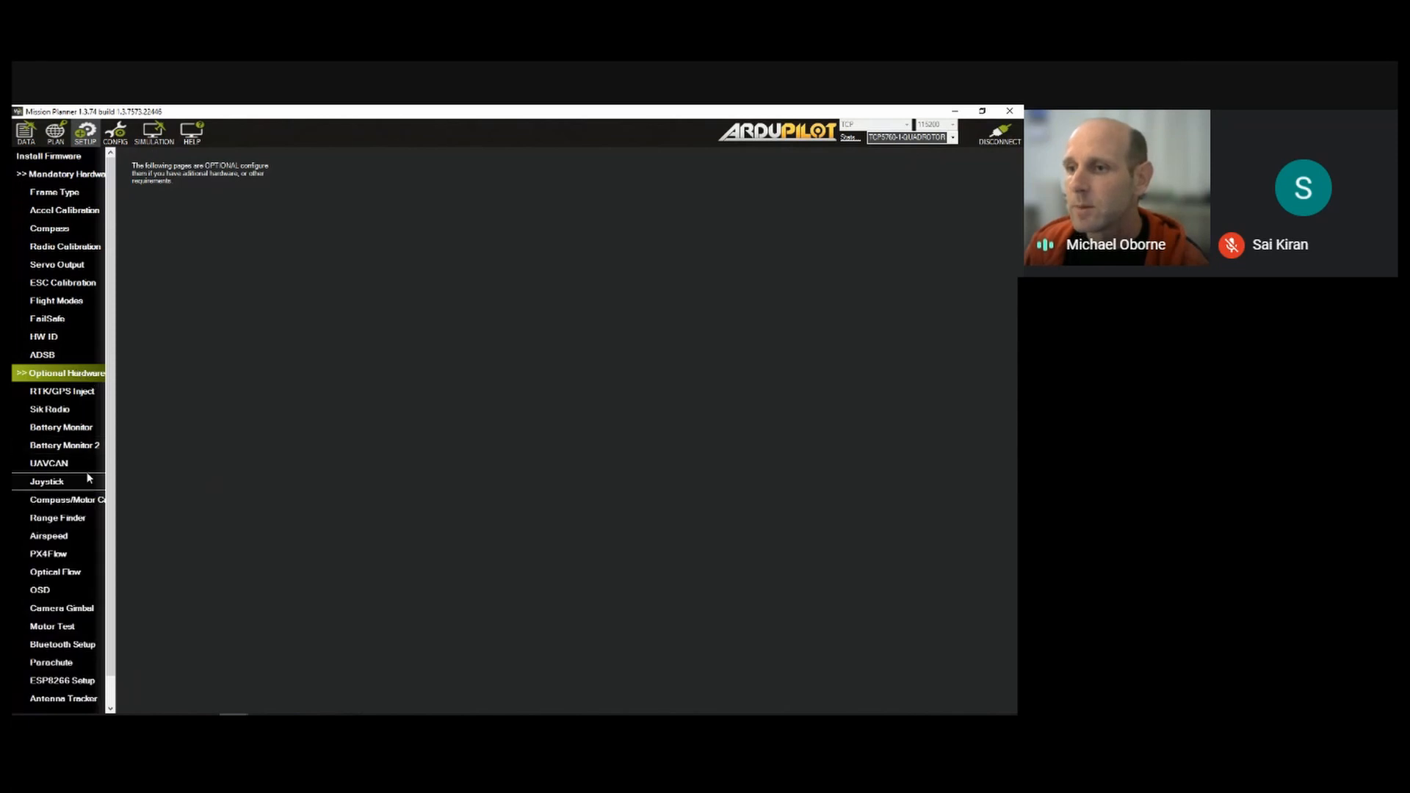
scroll(87, 476, "down", 1)
left_click(75, 574)
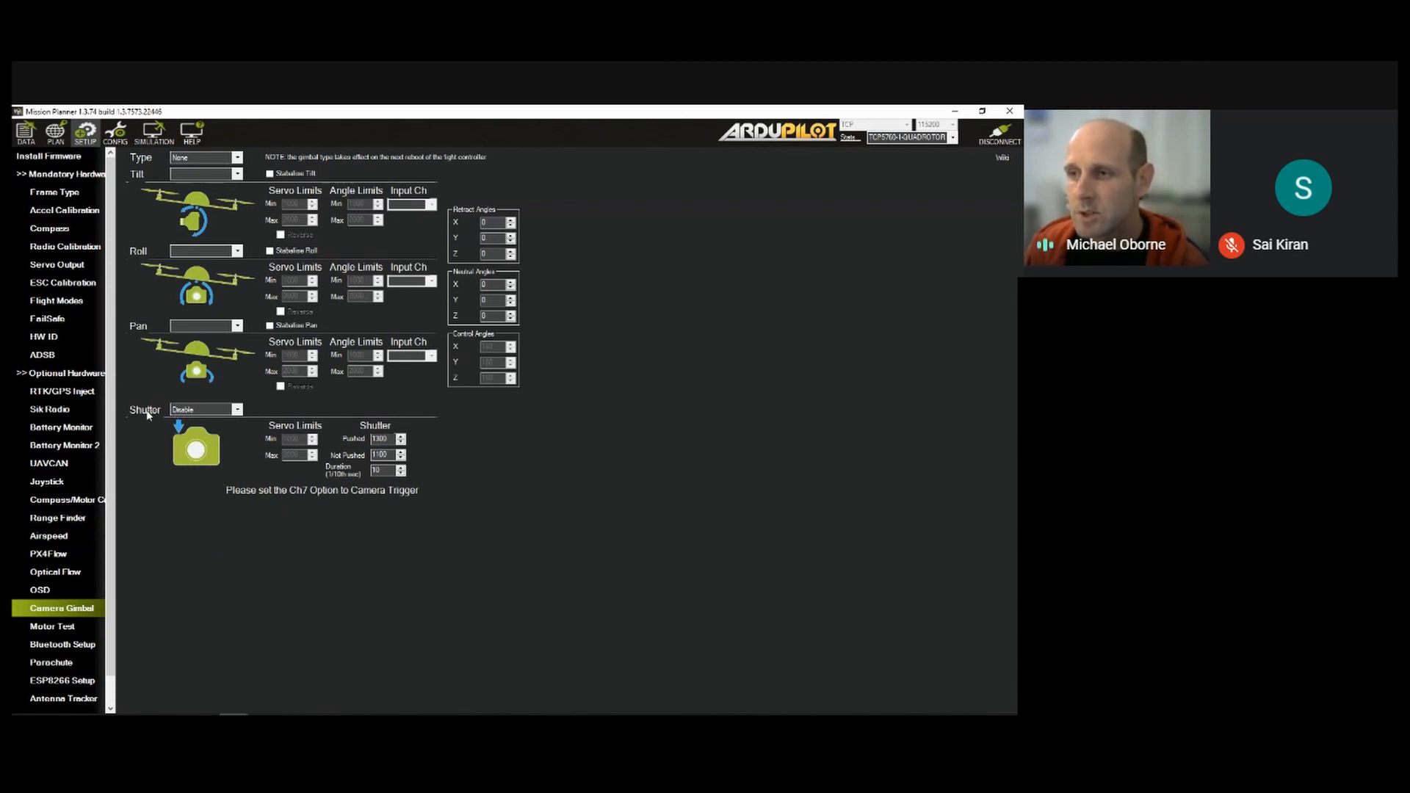
Try assigning the camera shutter output to SERVO9 and return it to Disable
left_click(237, 411)
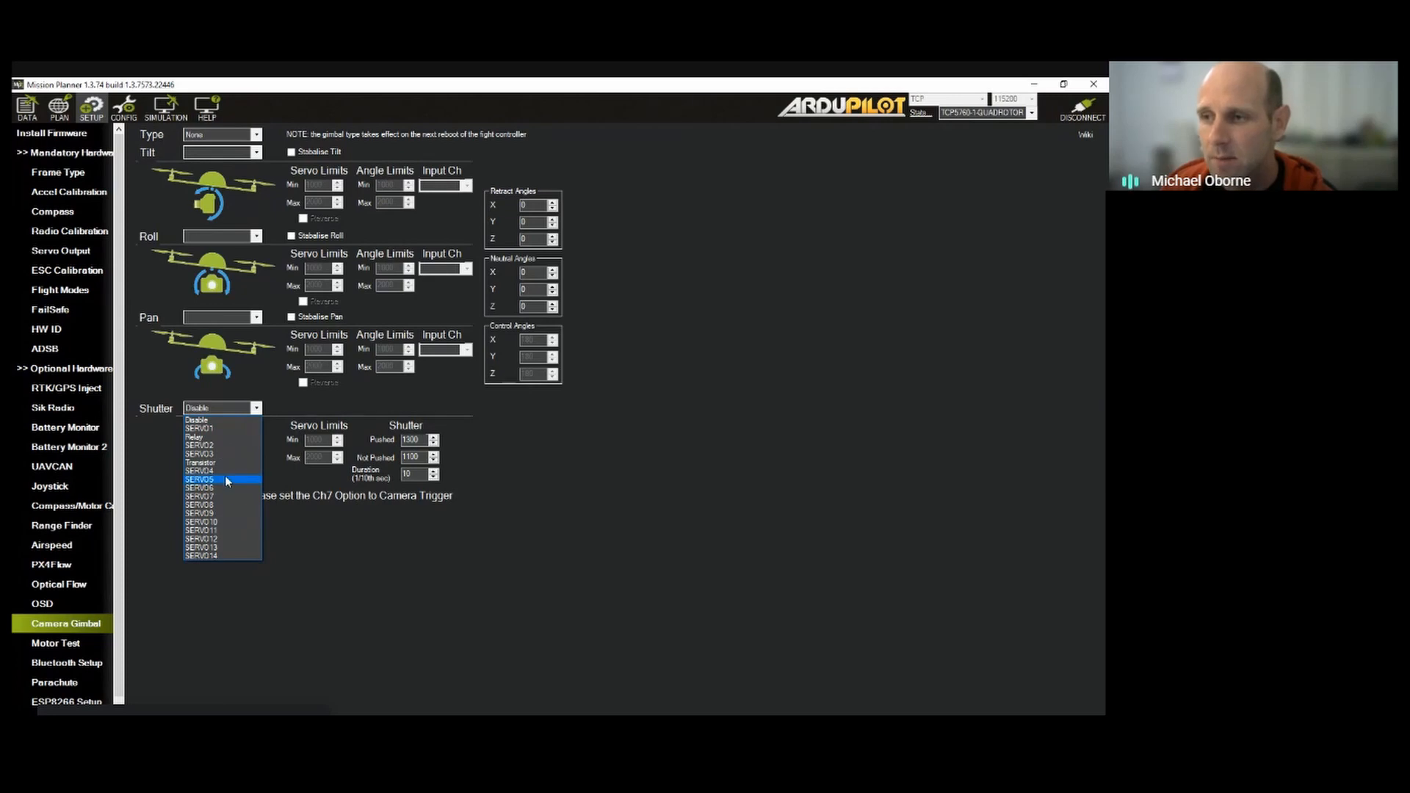
left_click(219, 514)
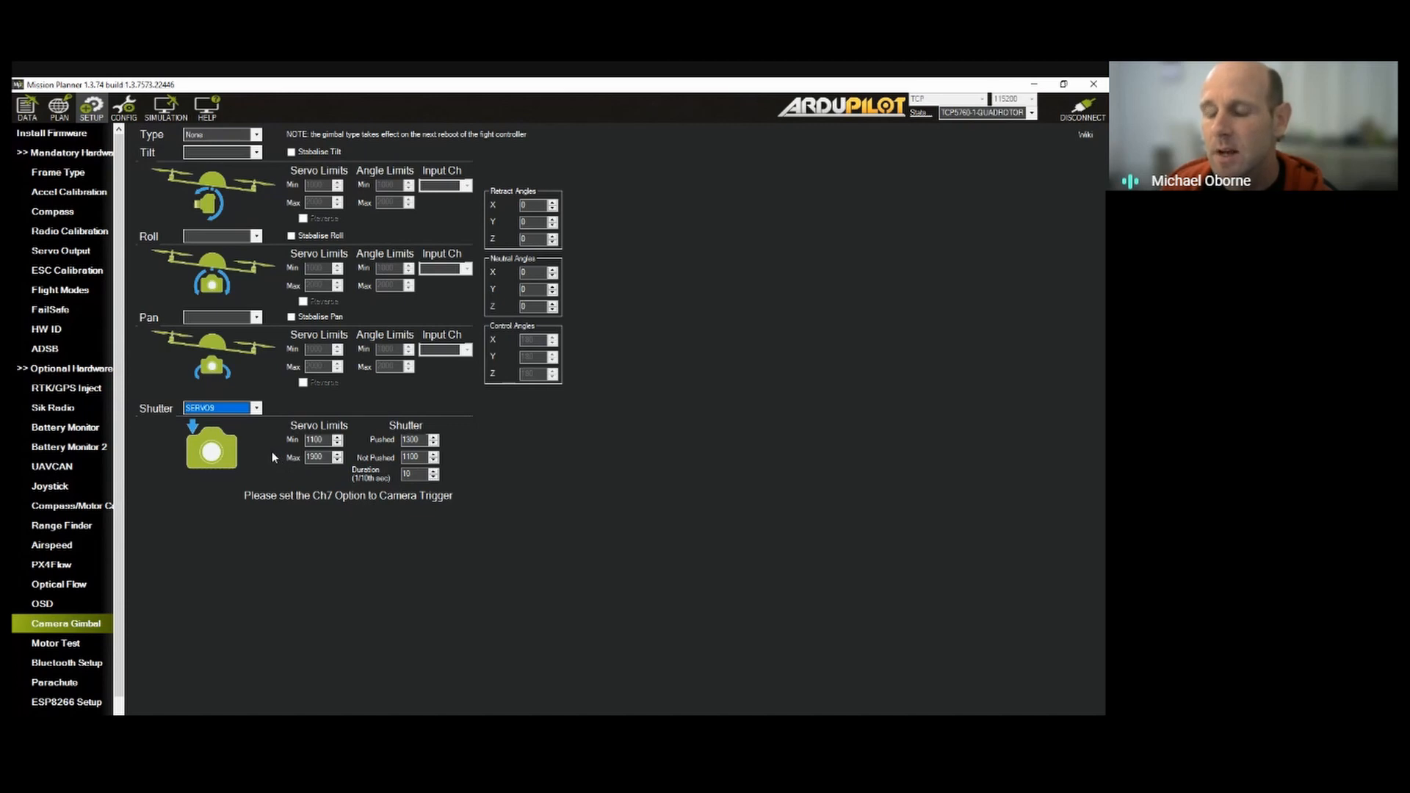
left_click(256, 409)
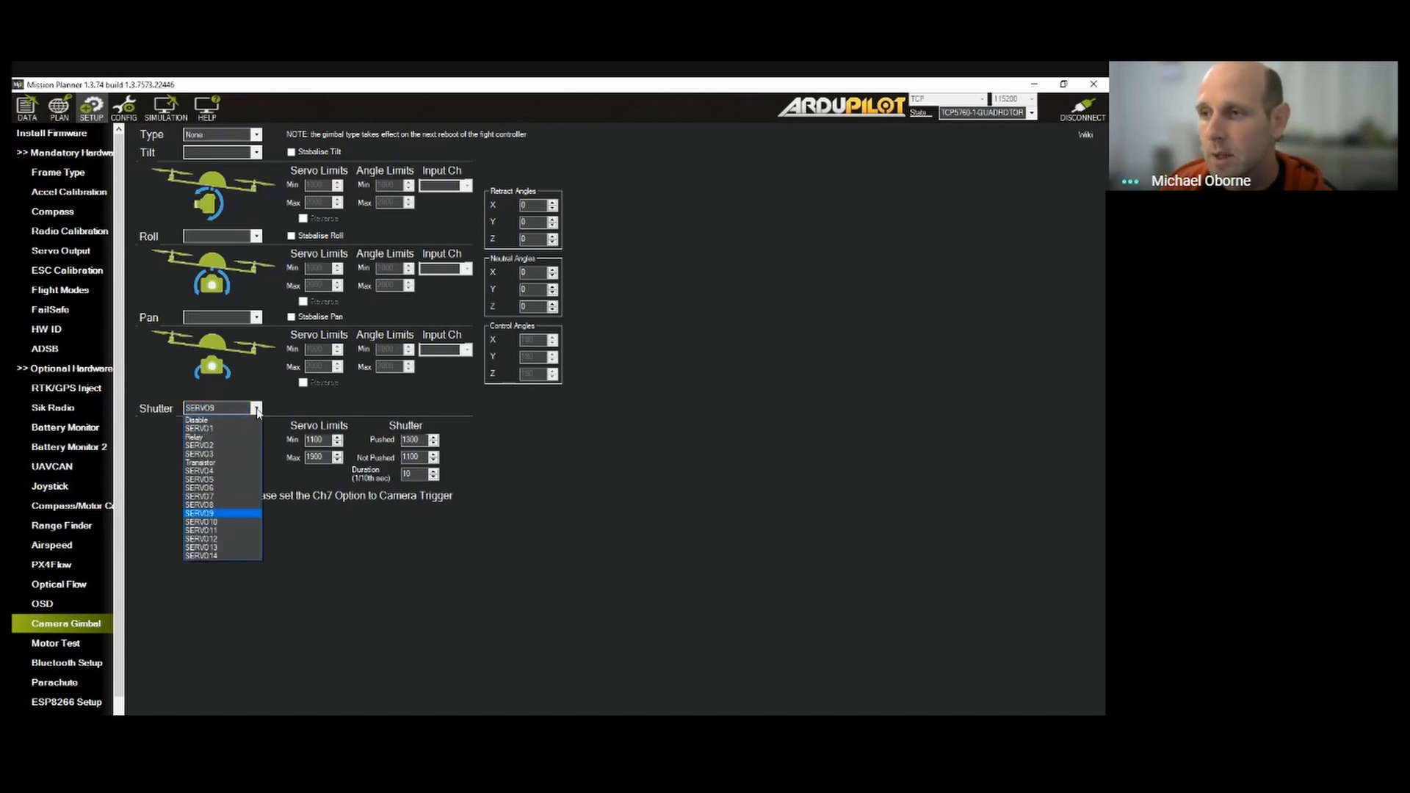
left_click(233, 420)
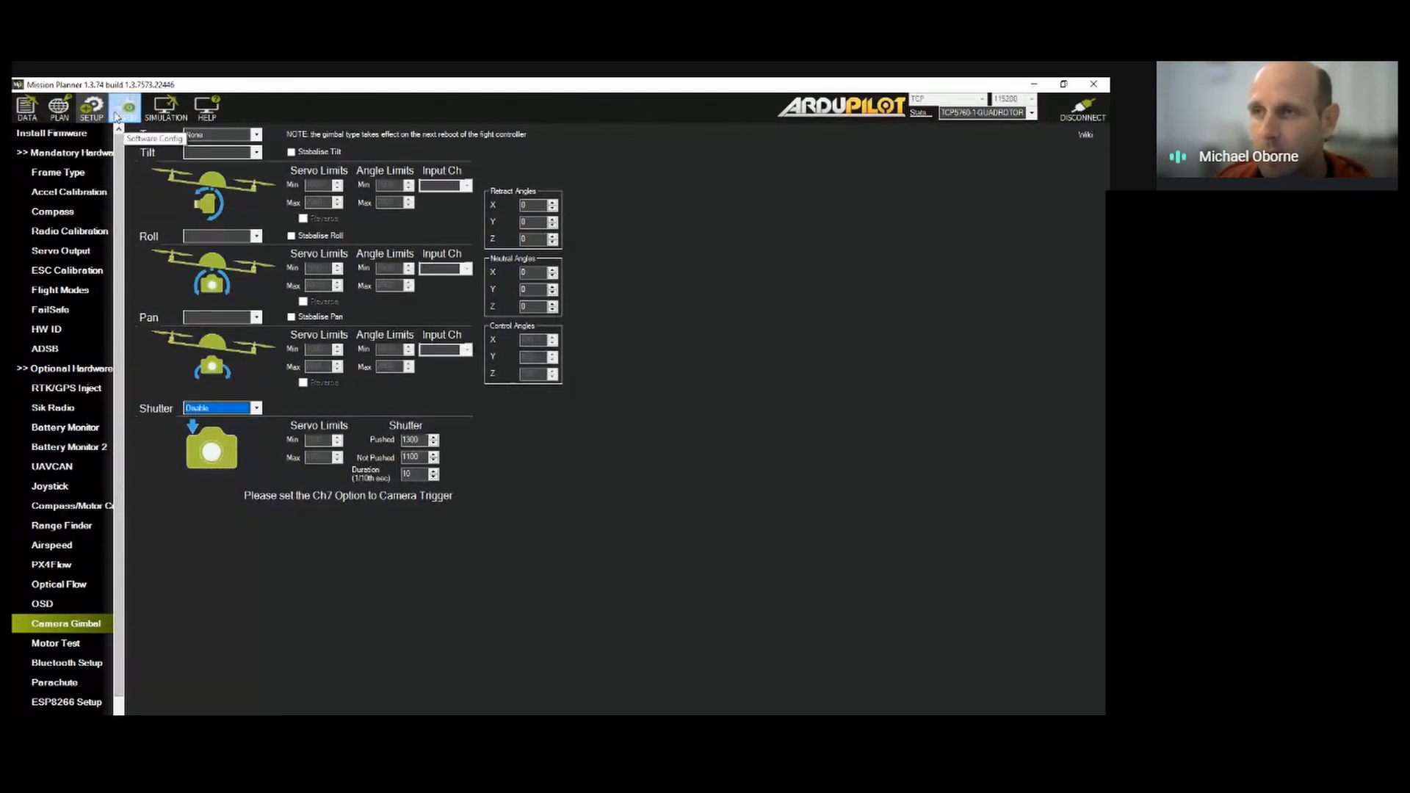
Switch to the flight planning map and examine the property around the vehicle's home position
left_click(37, 113)
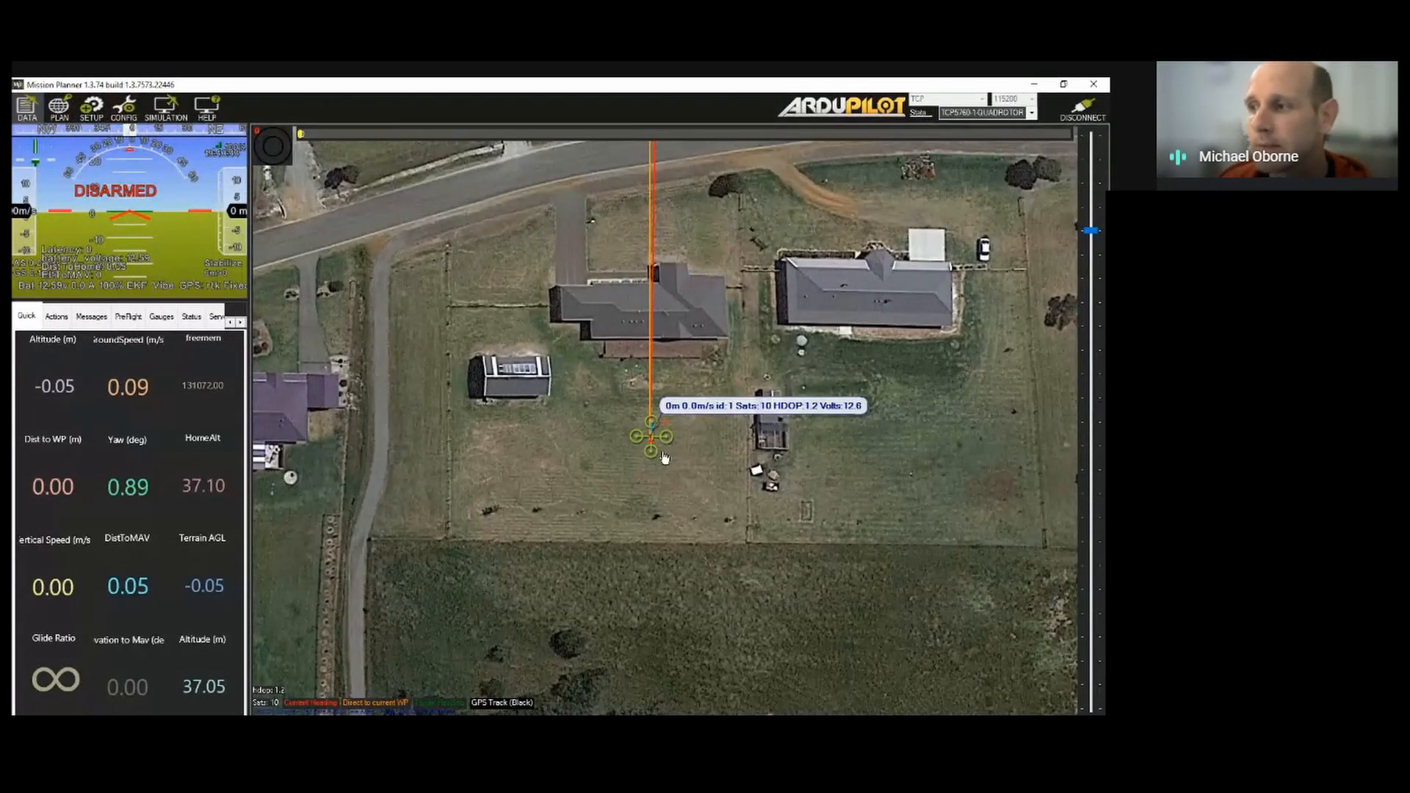
left_click(61, 108)
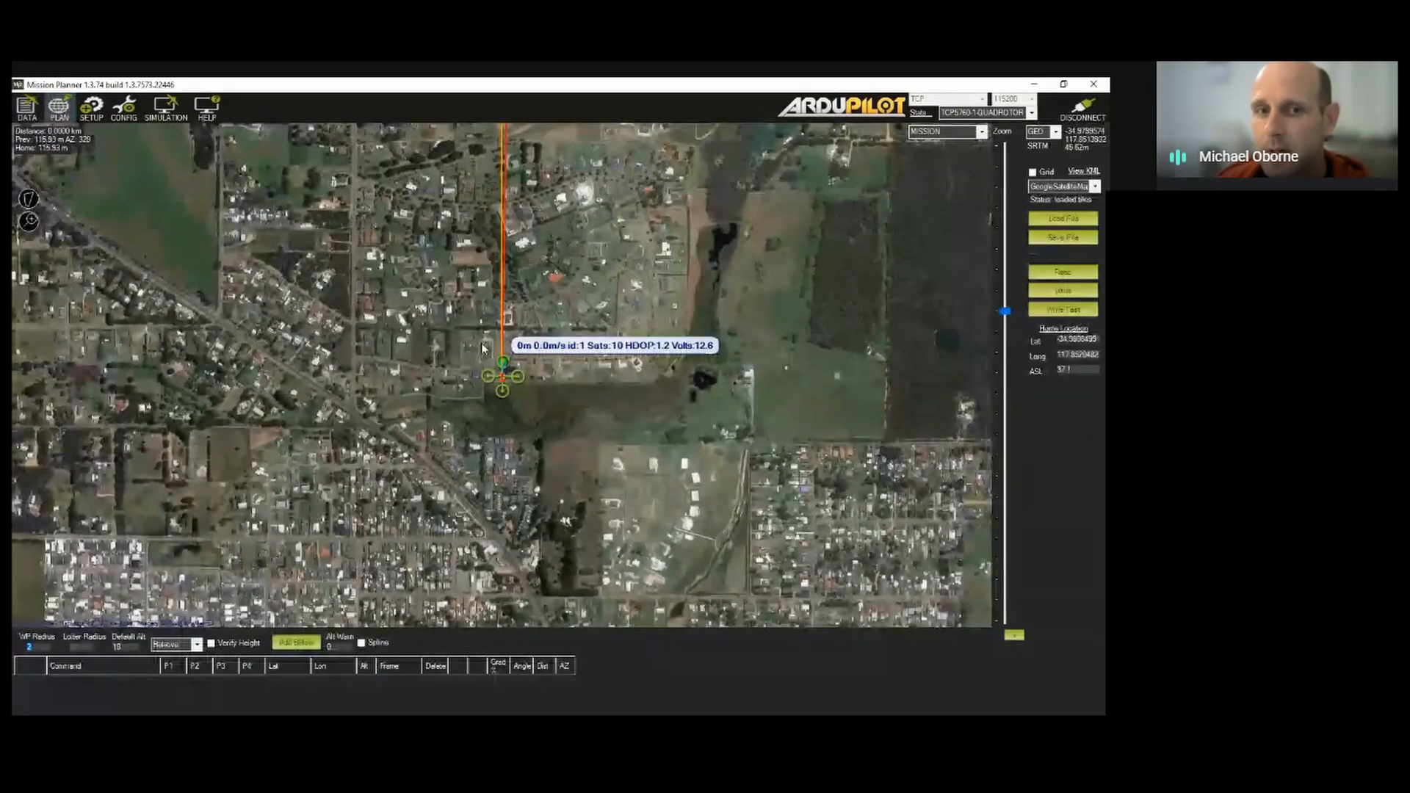
scroll(511, 400, "up", 2)
scroll(510, 398, "up", 2)
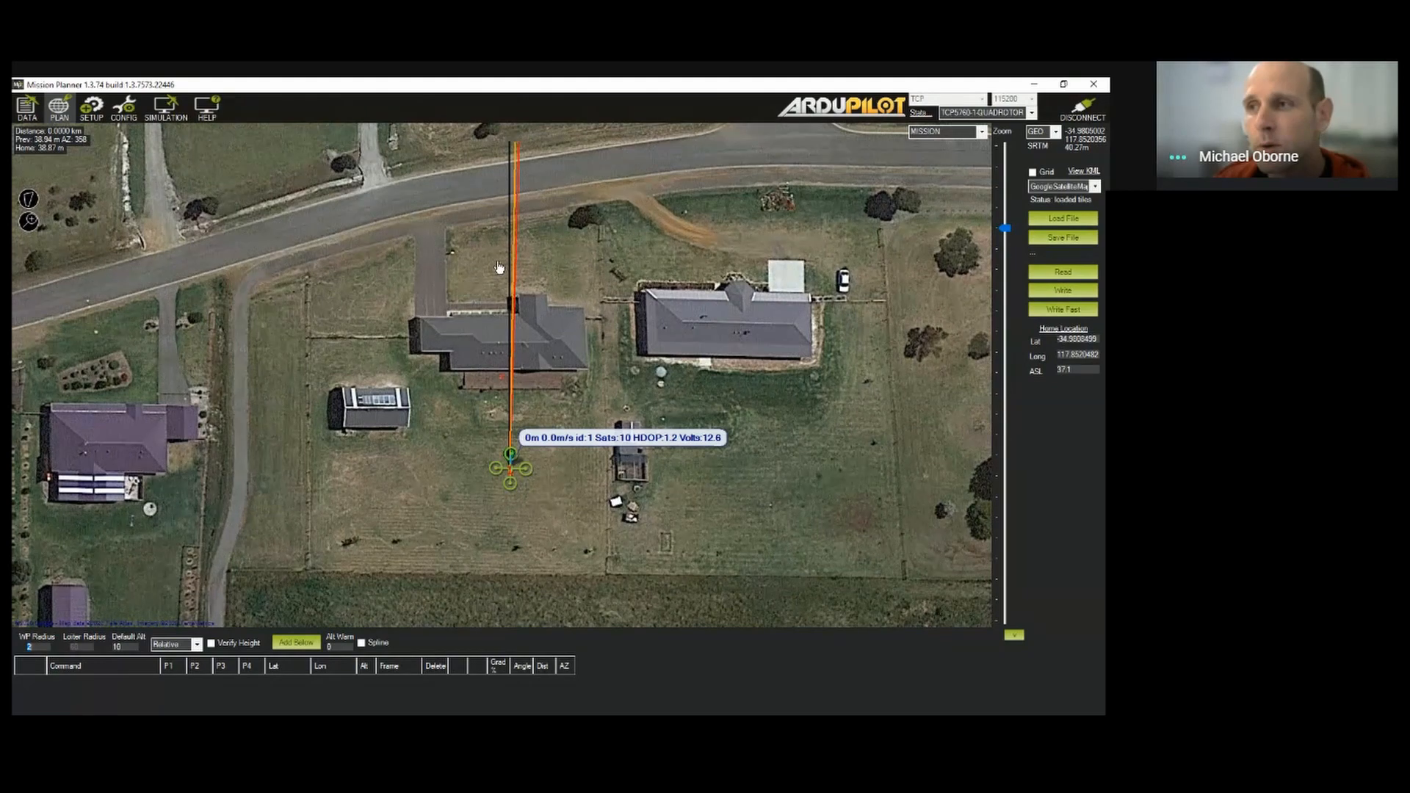
scroll(498, 267, "down", 3)
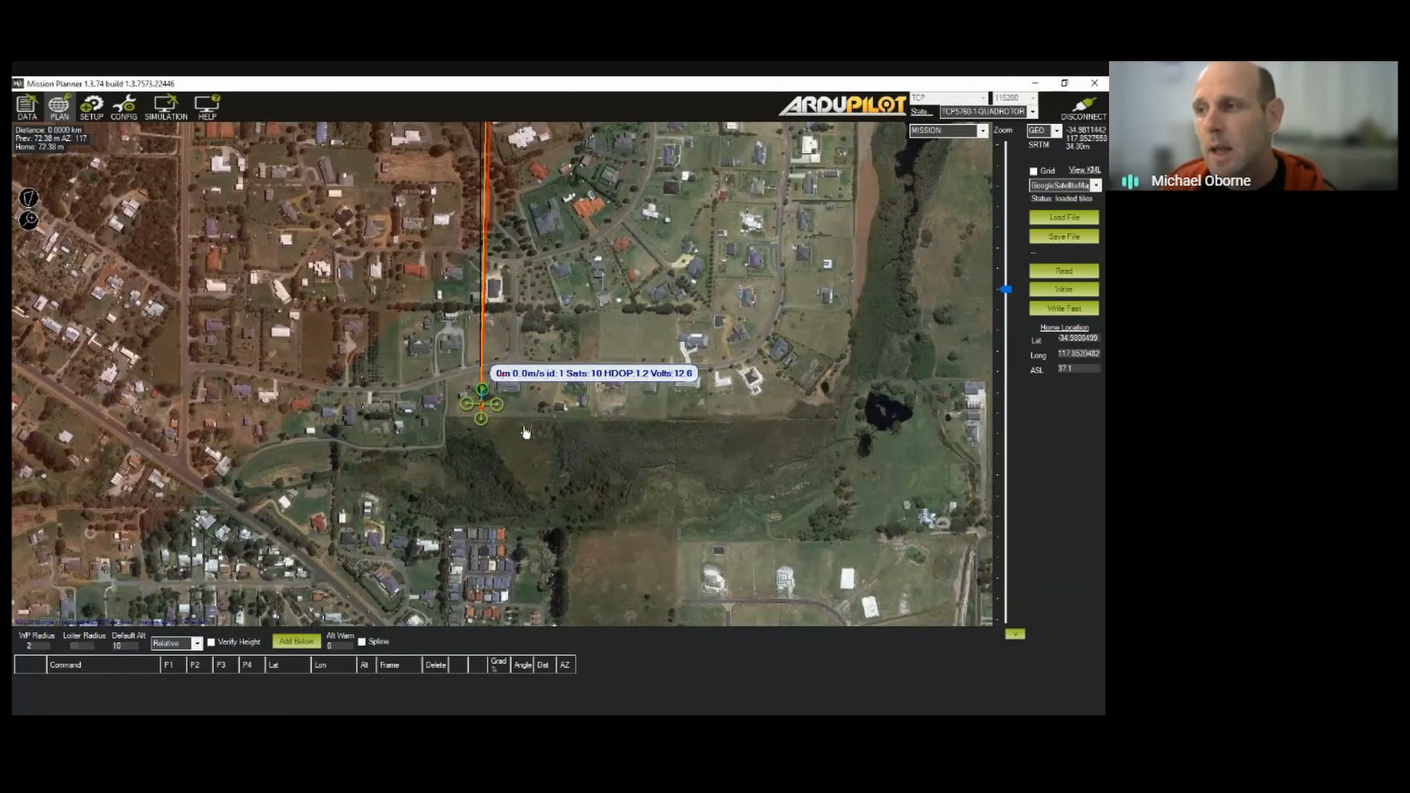
scroll(497, 420, "up", 1)
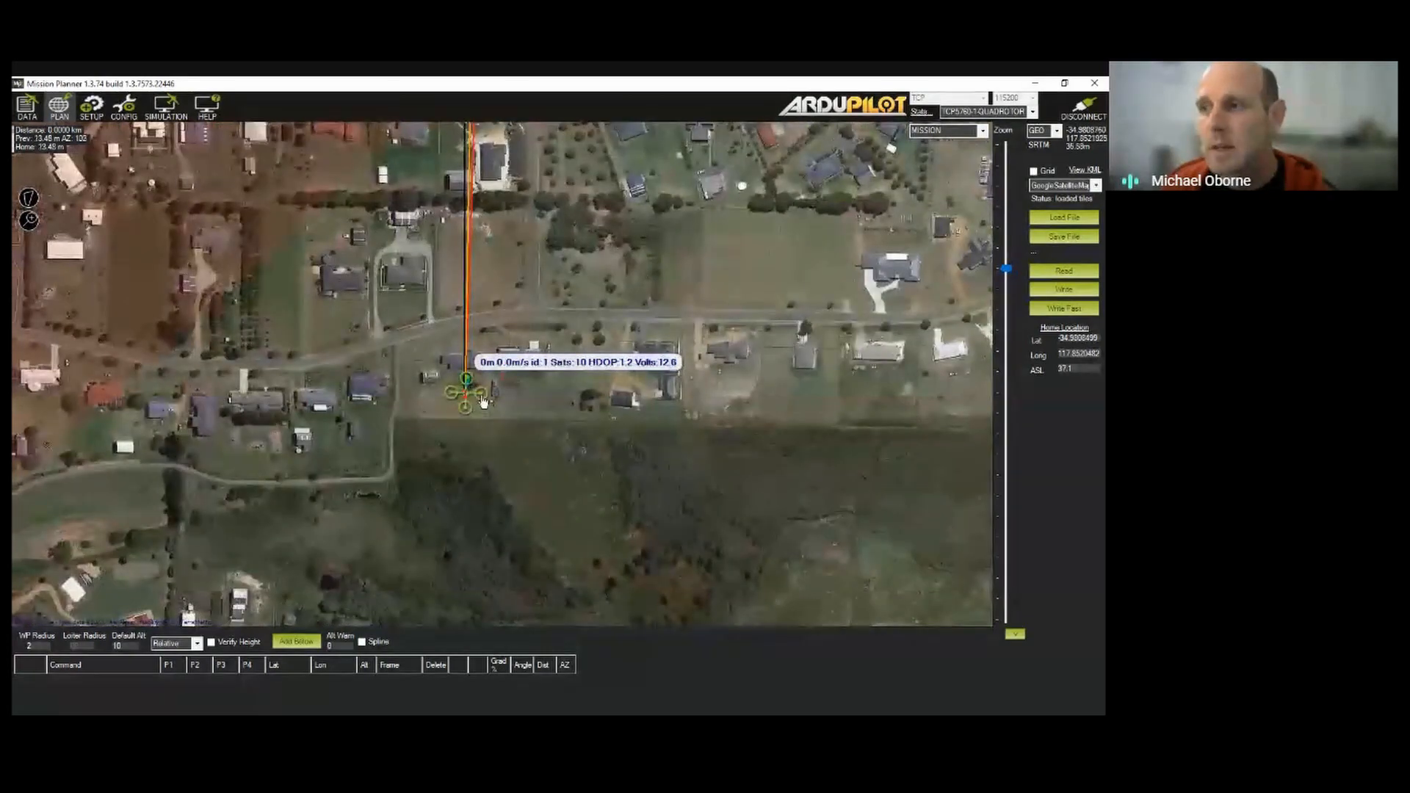
scroll(484, 400, "up", 1)
scroll(379, 323, "up", 1)
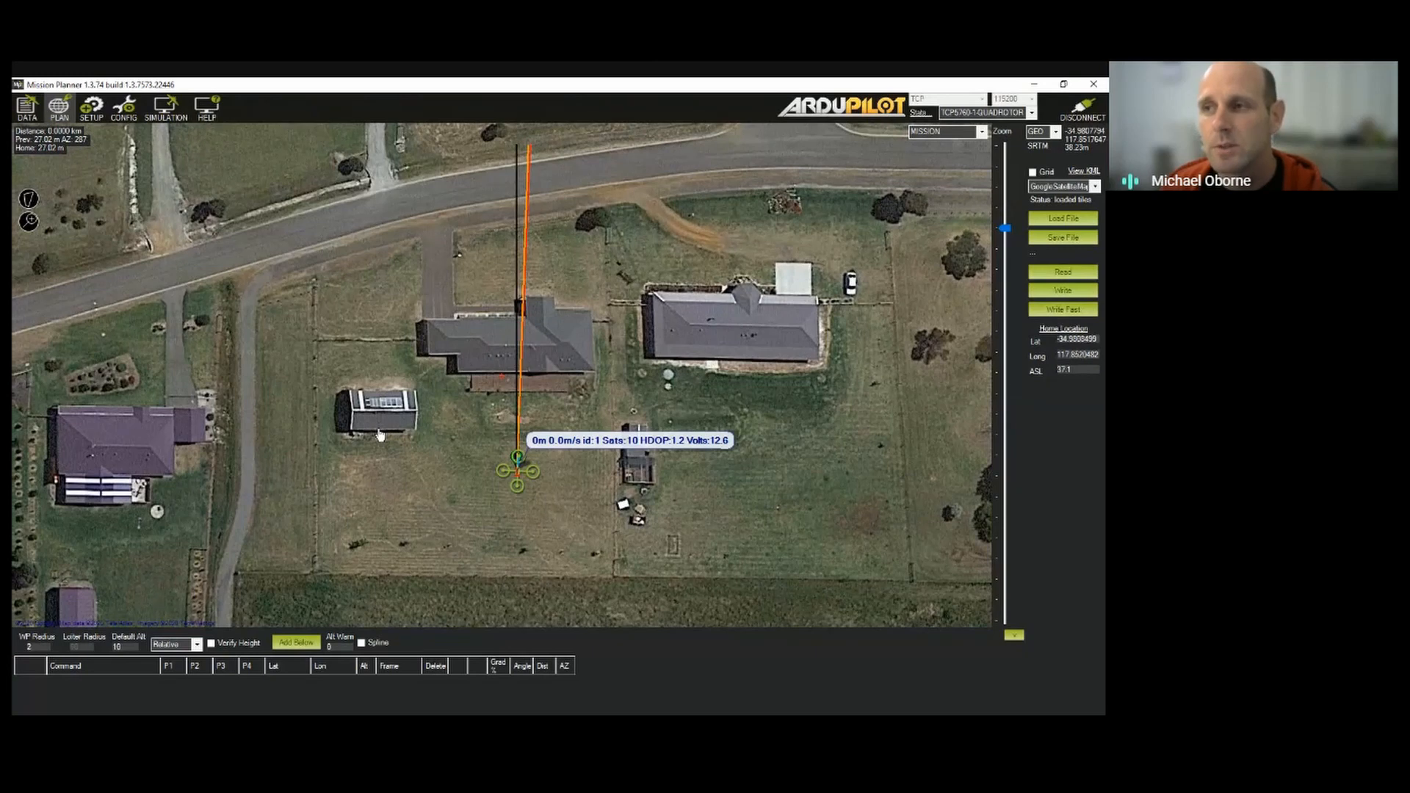
left_click_drag(395, 436, 391, 444)
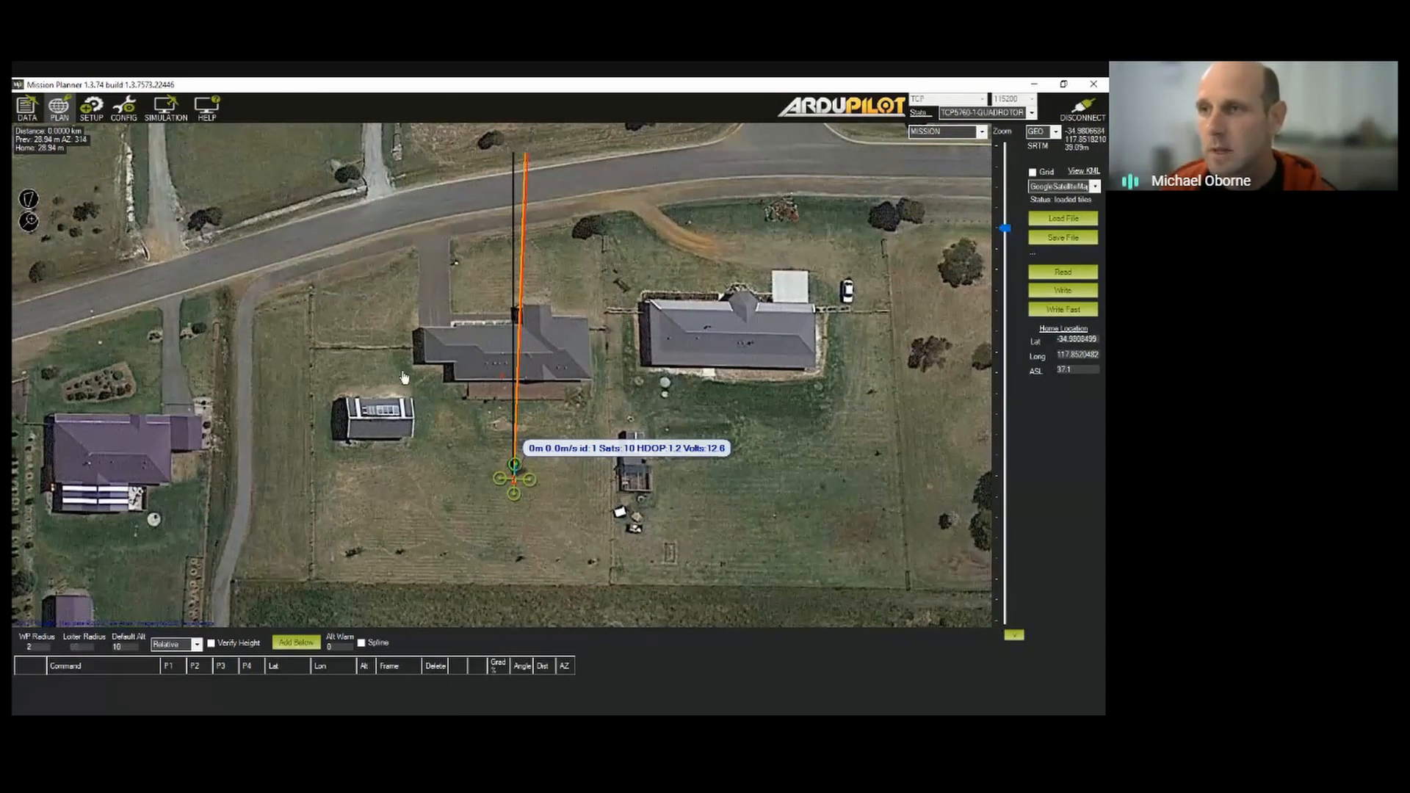
left_click_drag(403, 385, 409, 365)
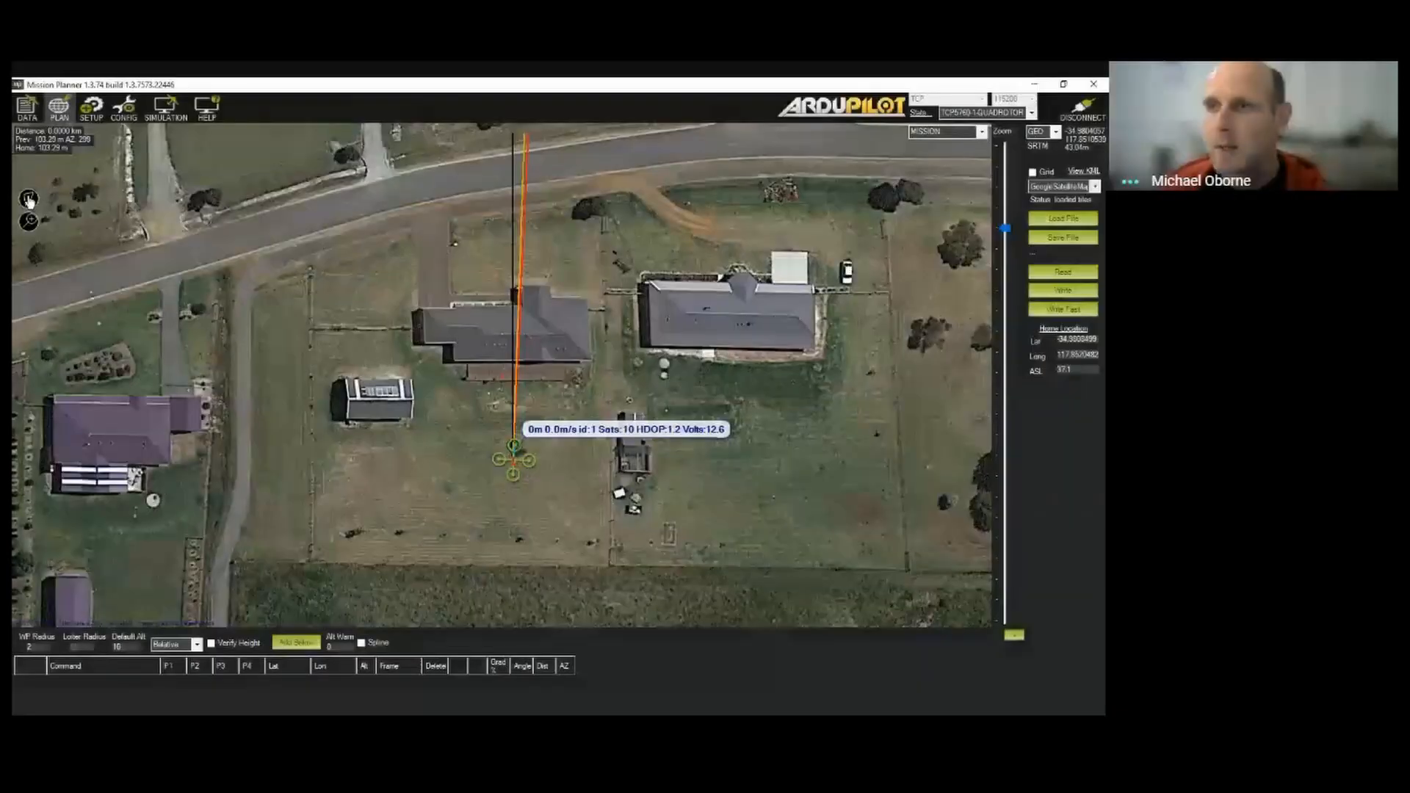
Draw a four-corner polygon along the boundaries of the property surrounding the vehicle
left_click(28, 201)
left_click(25, 201)
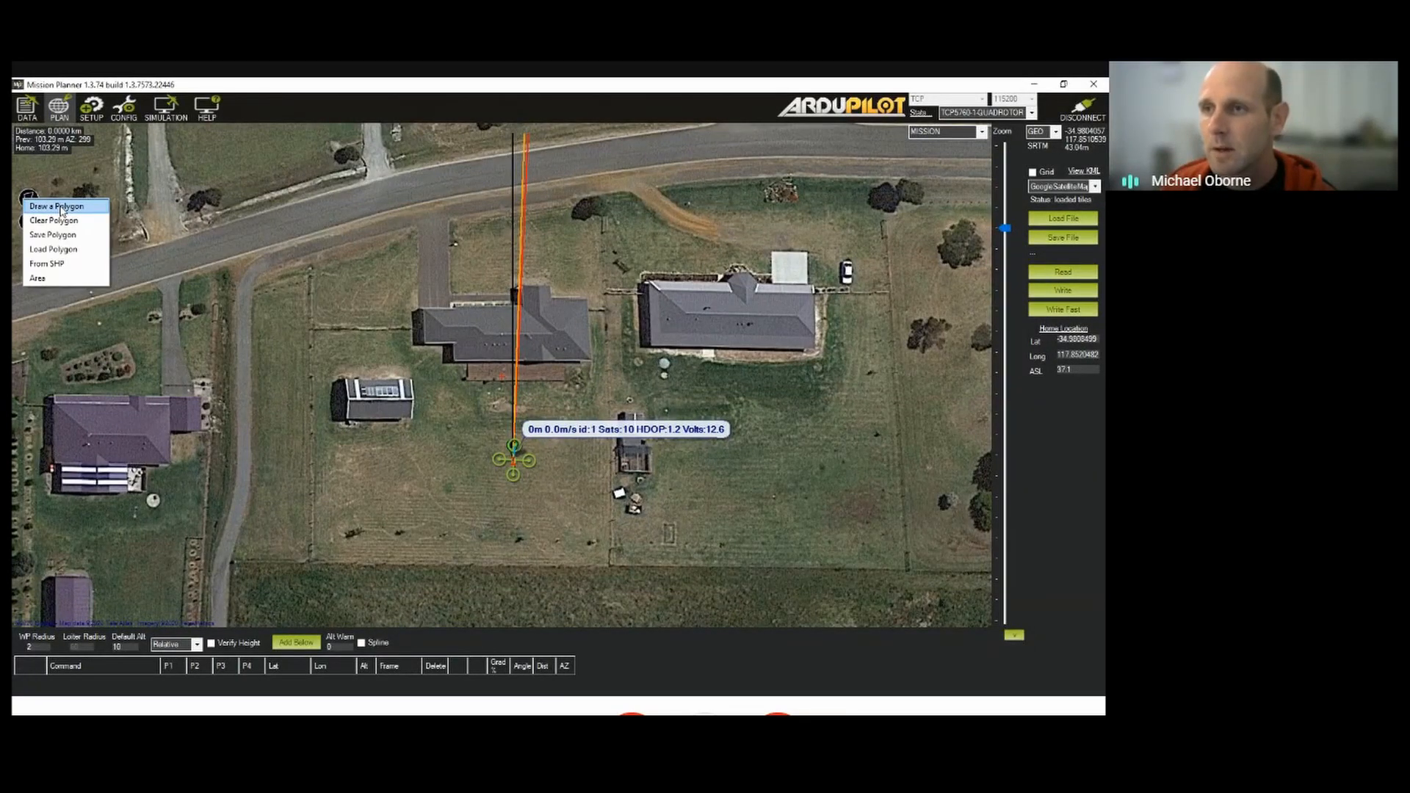
left_click(61, 208)
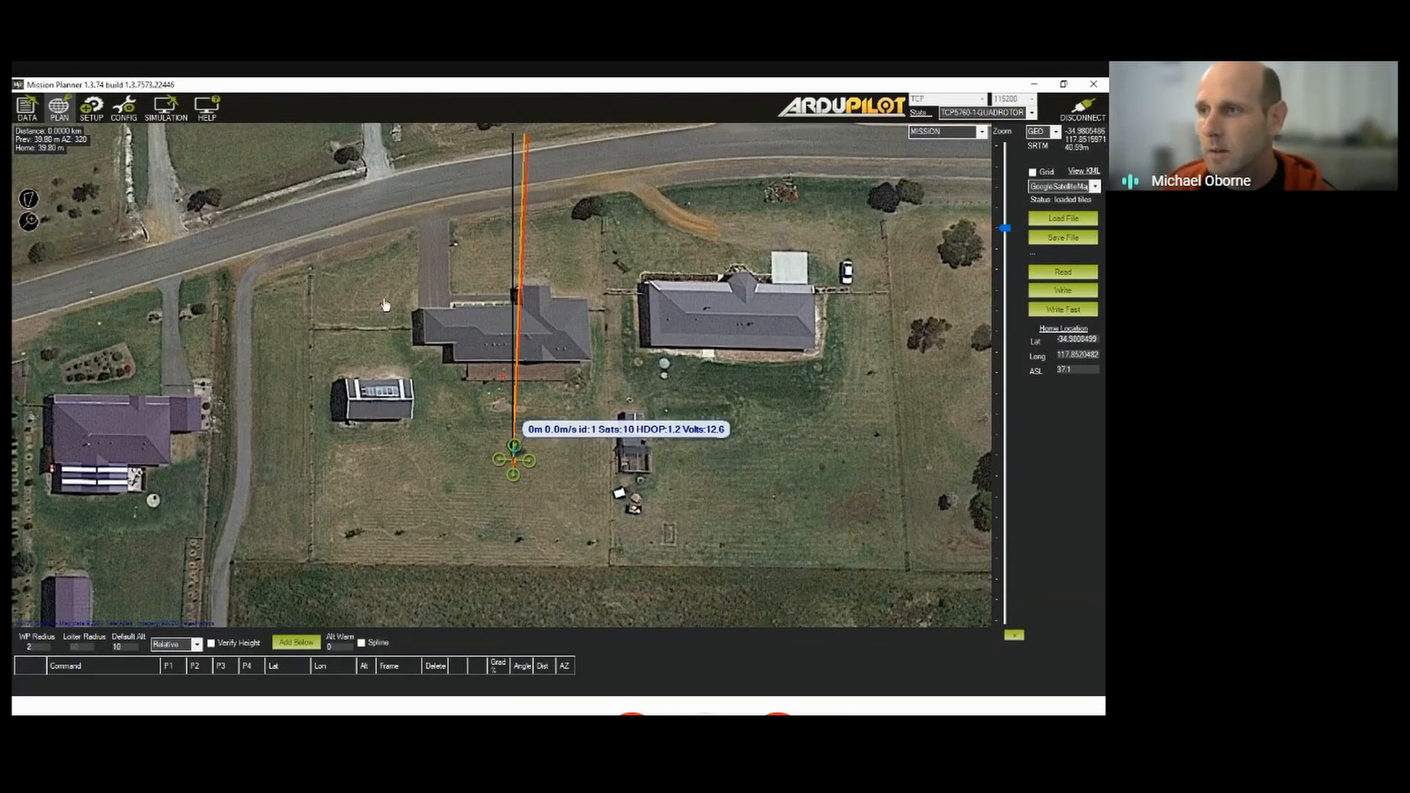
left_click(312, 265)
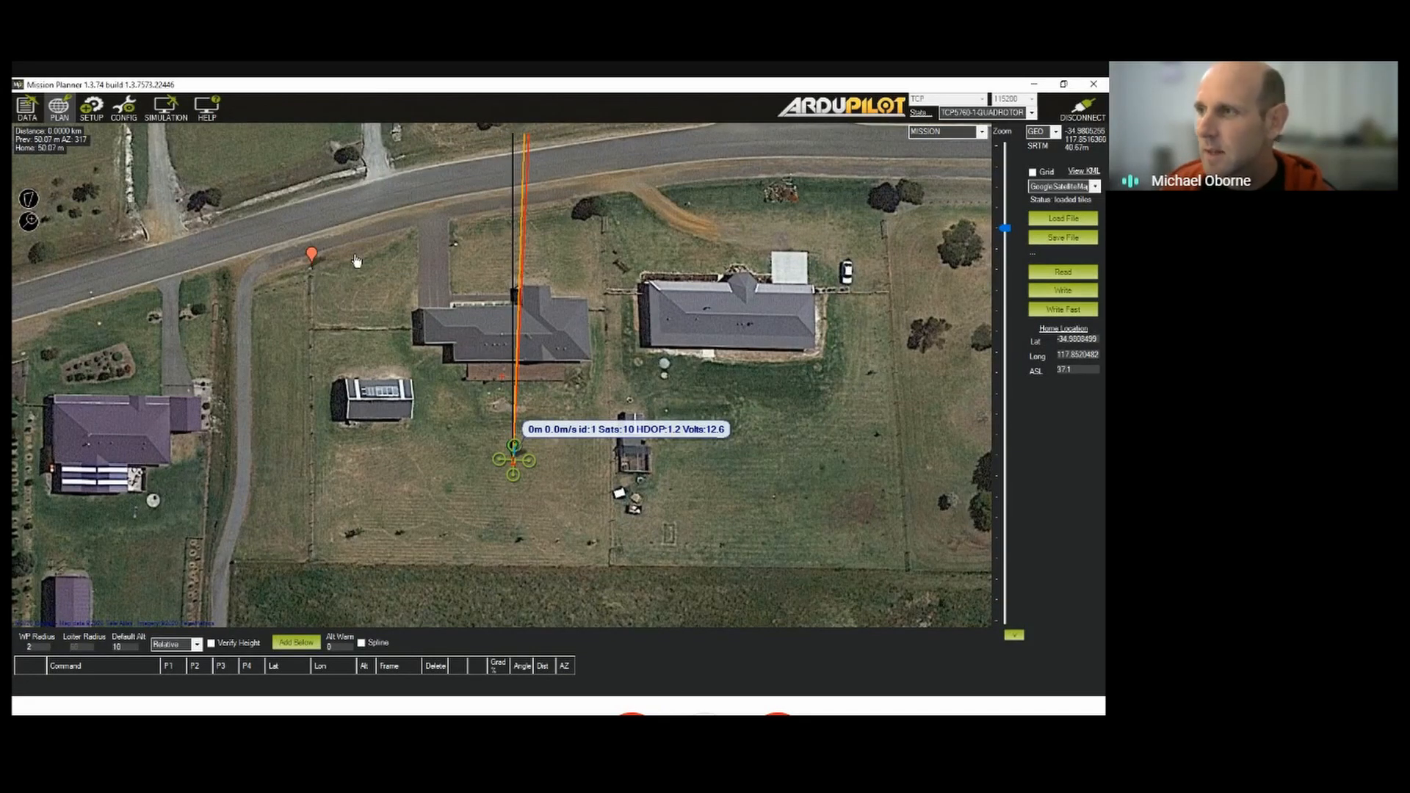
left_click(606, 194)
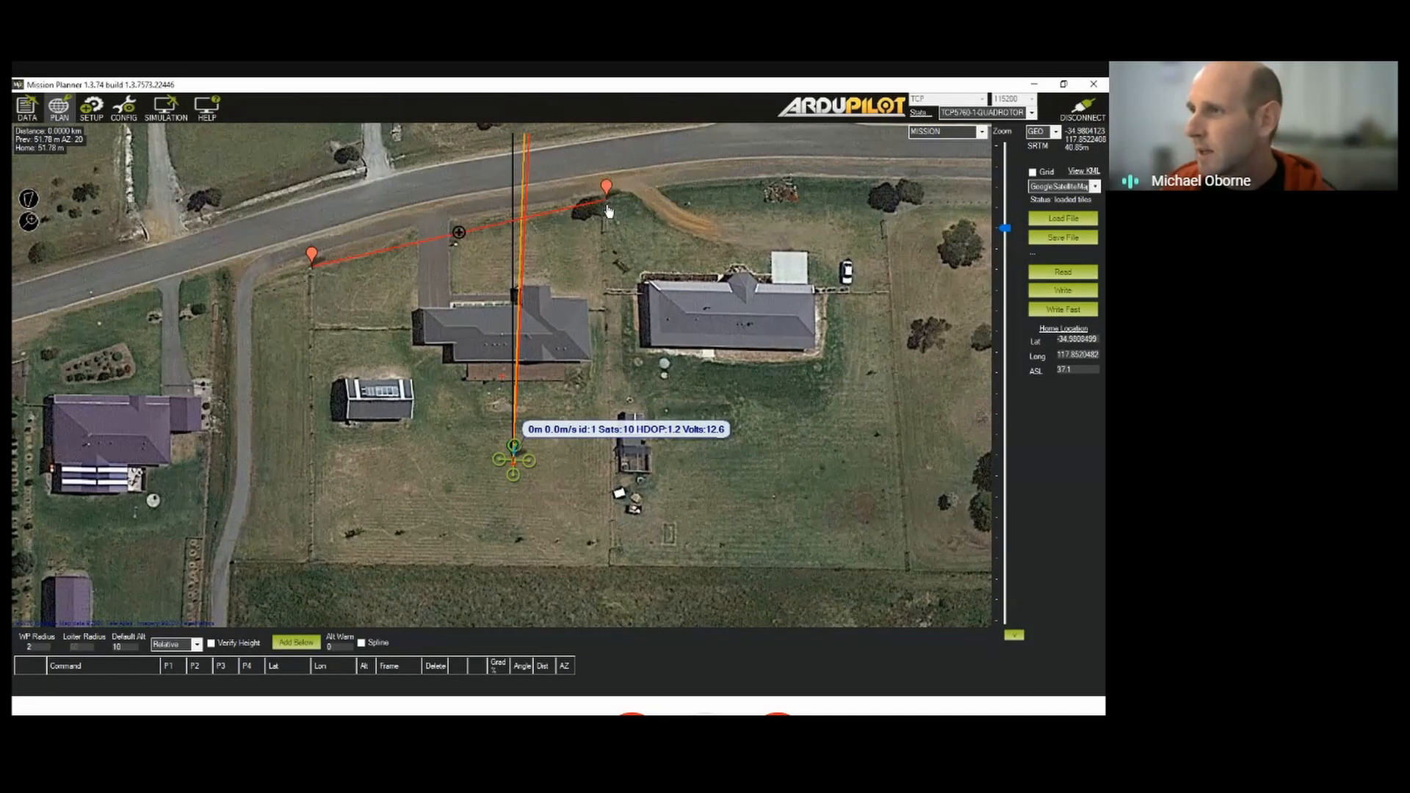
left_click(611, 563)
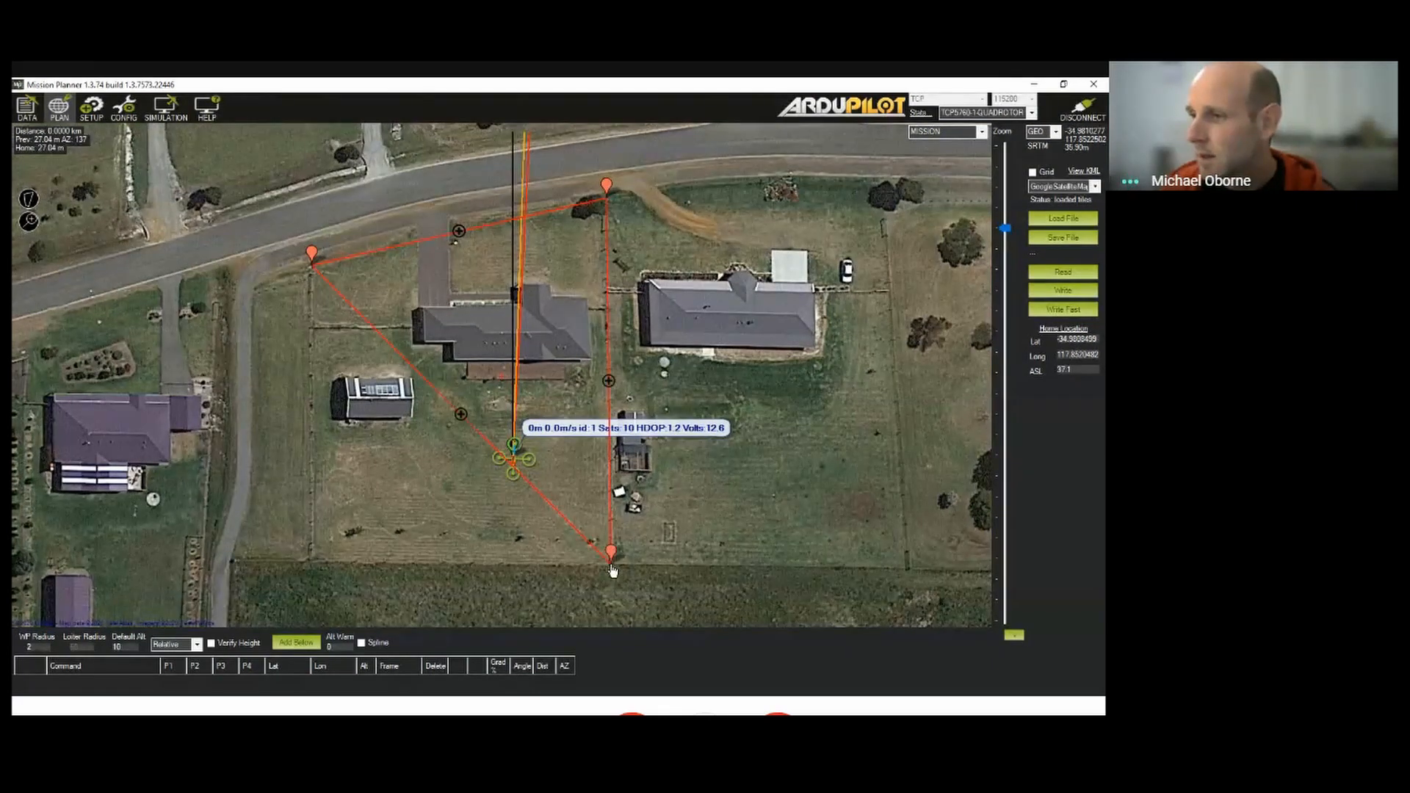
left_click(312, 559)
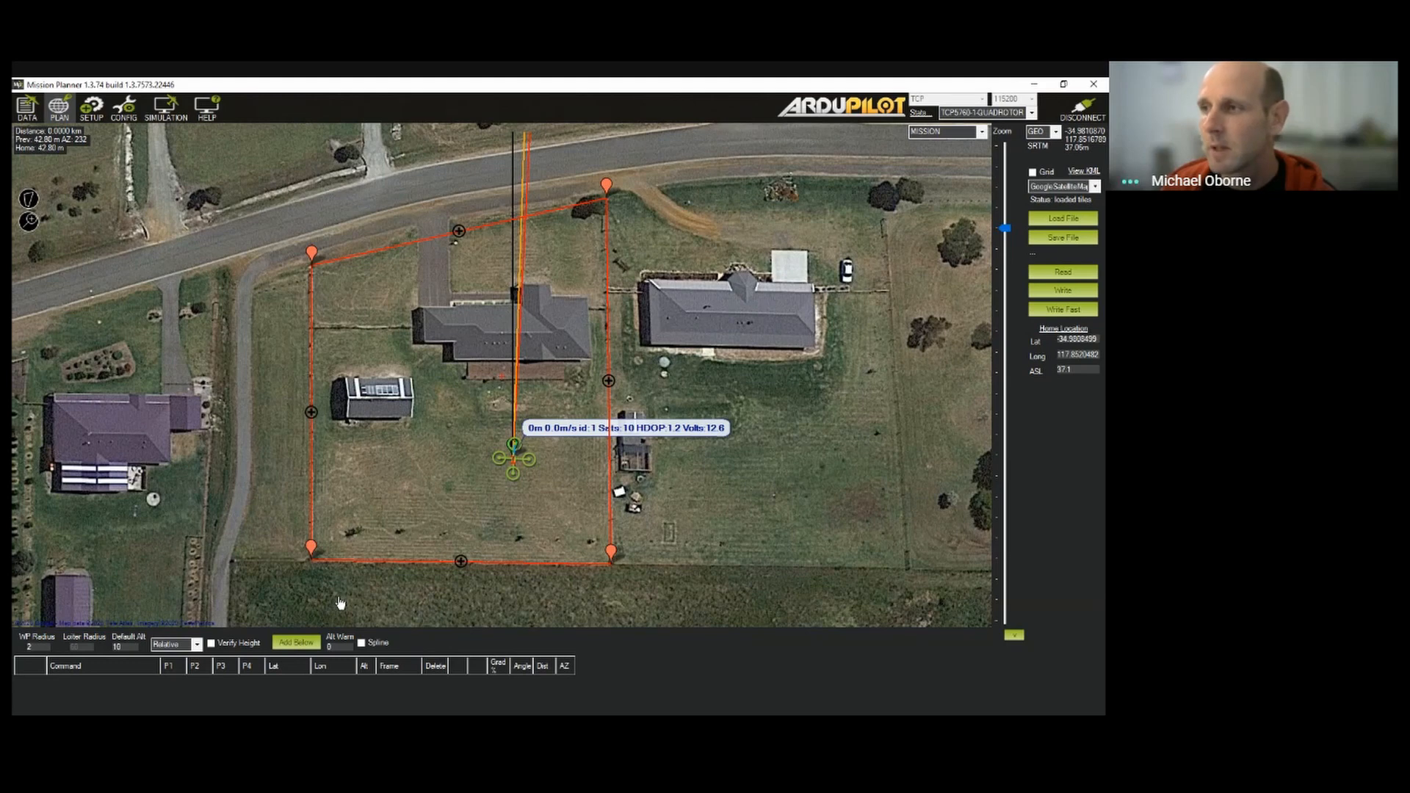
Generate a Survey (Grid) auto-waypoint plan over the drawn polygon
right_click(458, 363)
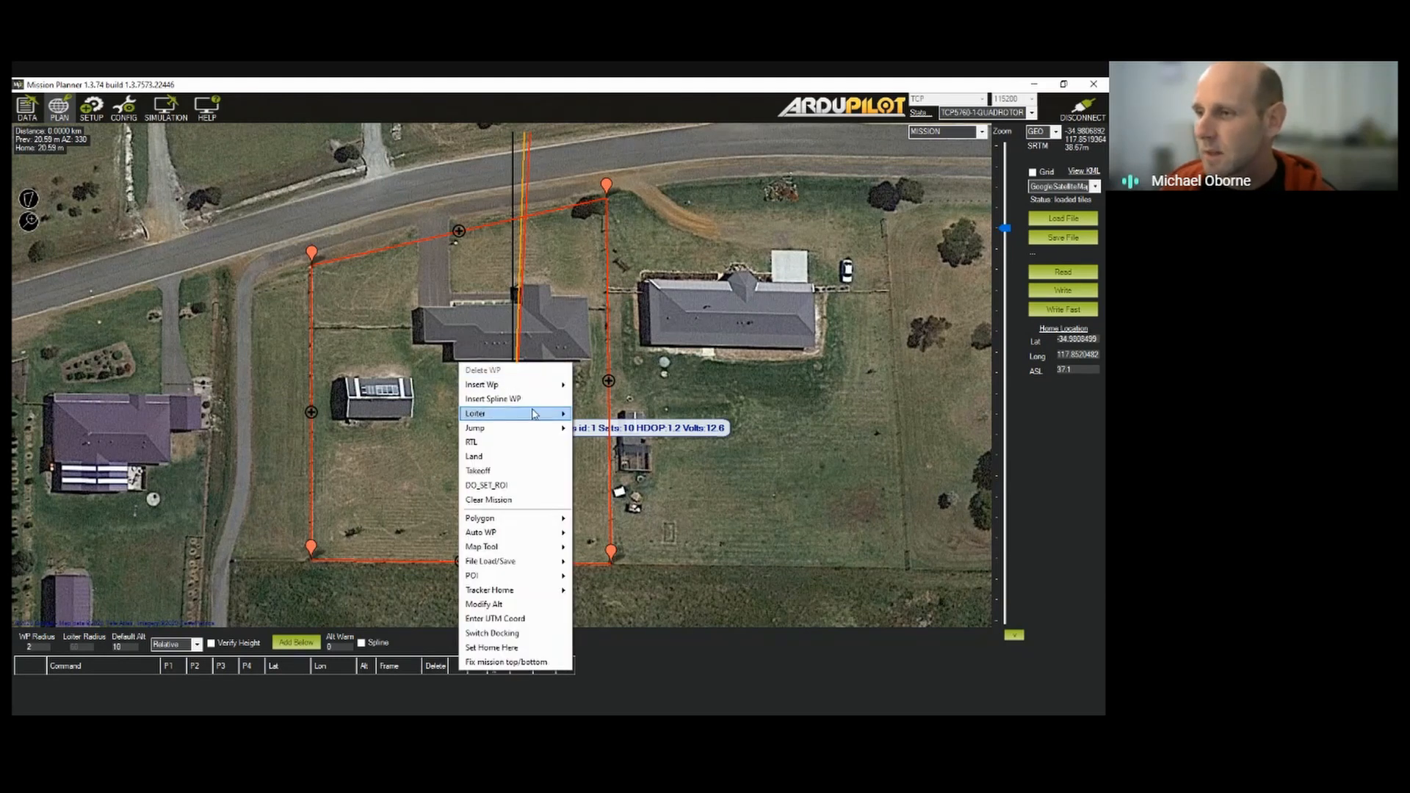
right_click(402, 374)
right_click(402, 374)
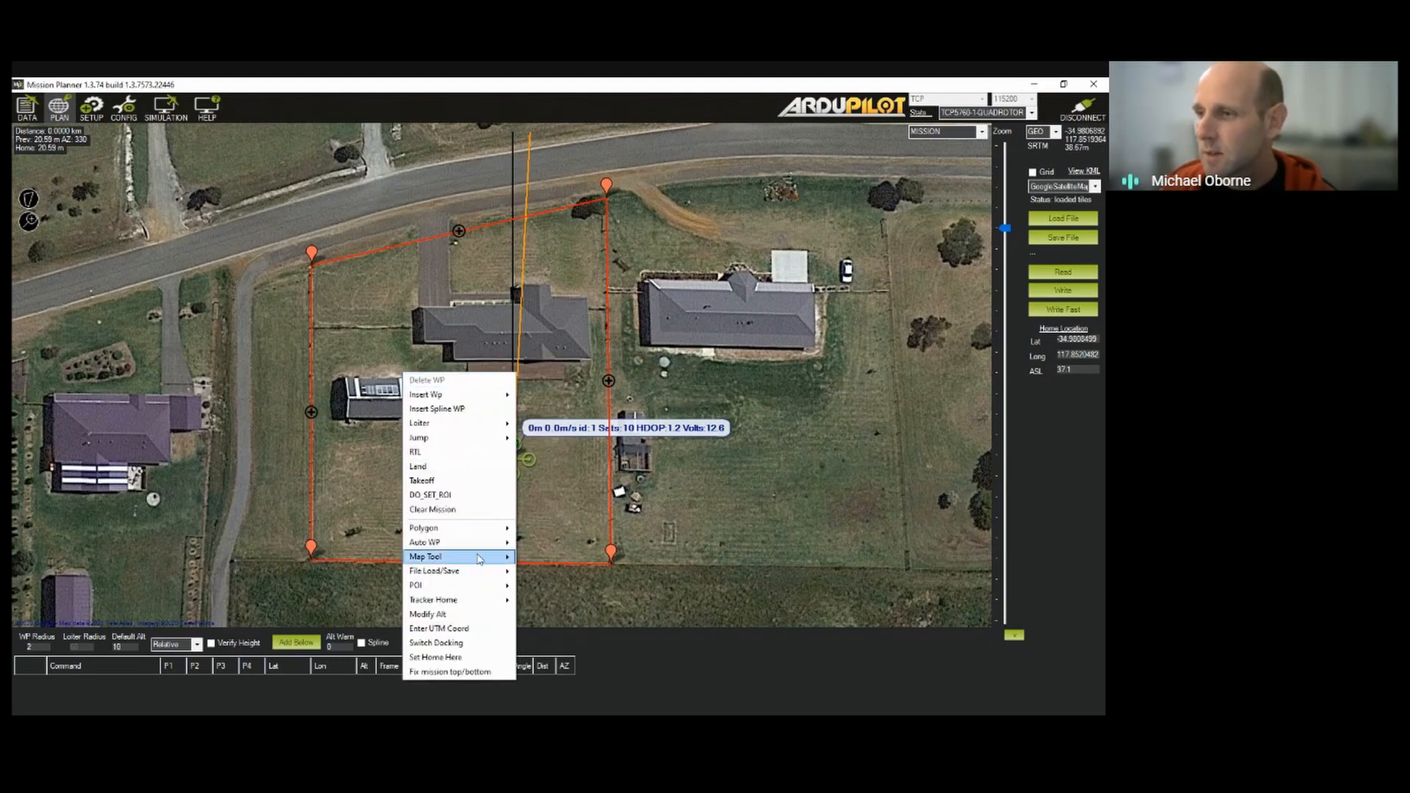
mouse_move(479, 545)
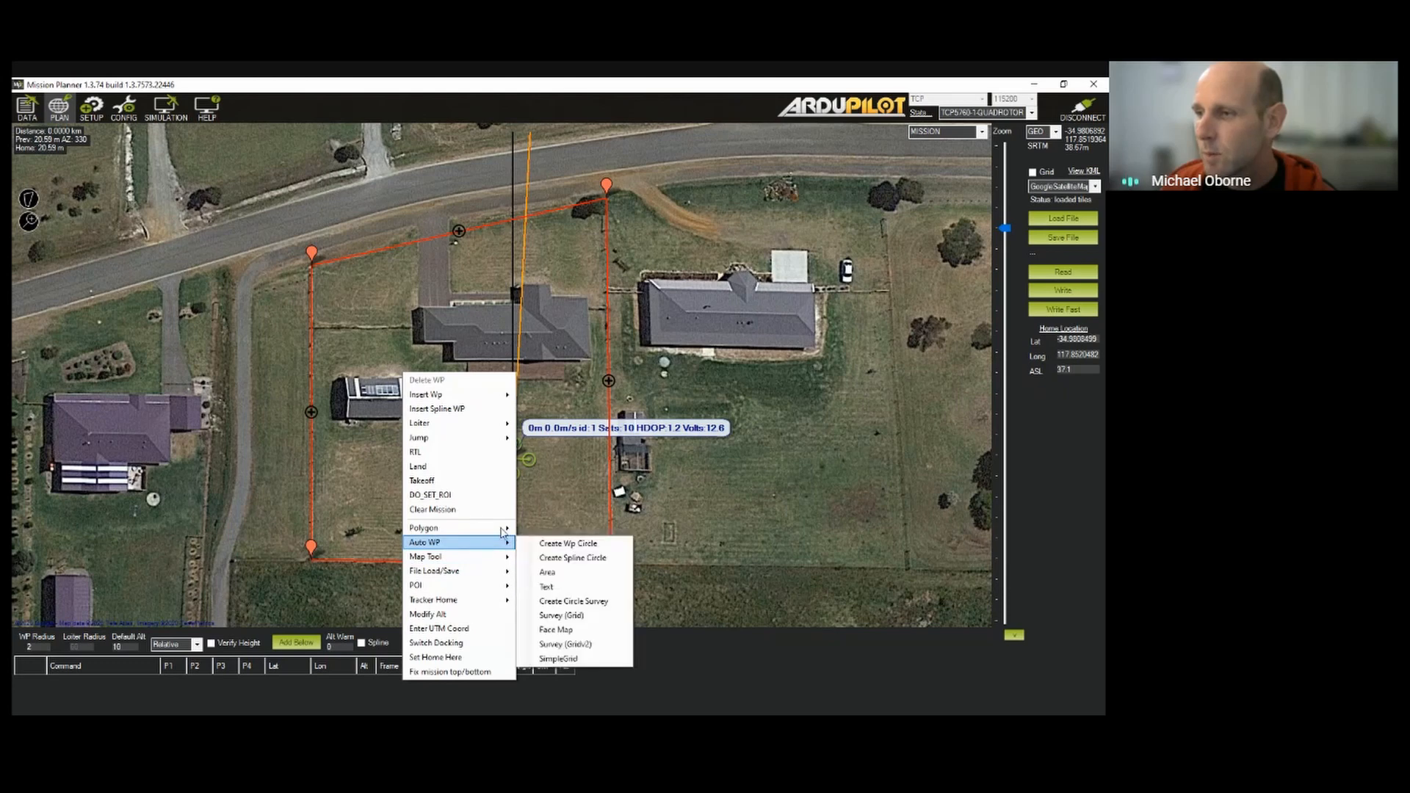
left_click(584, 619)
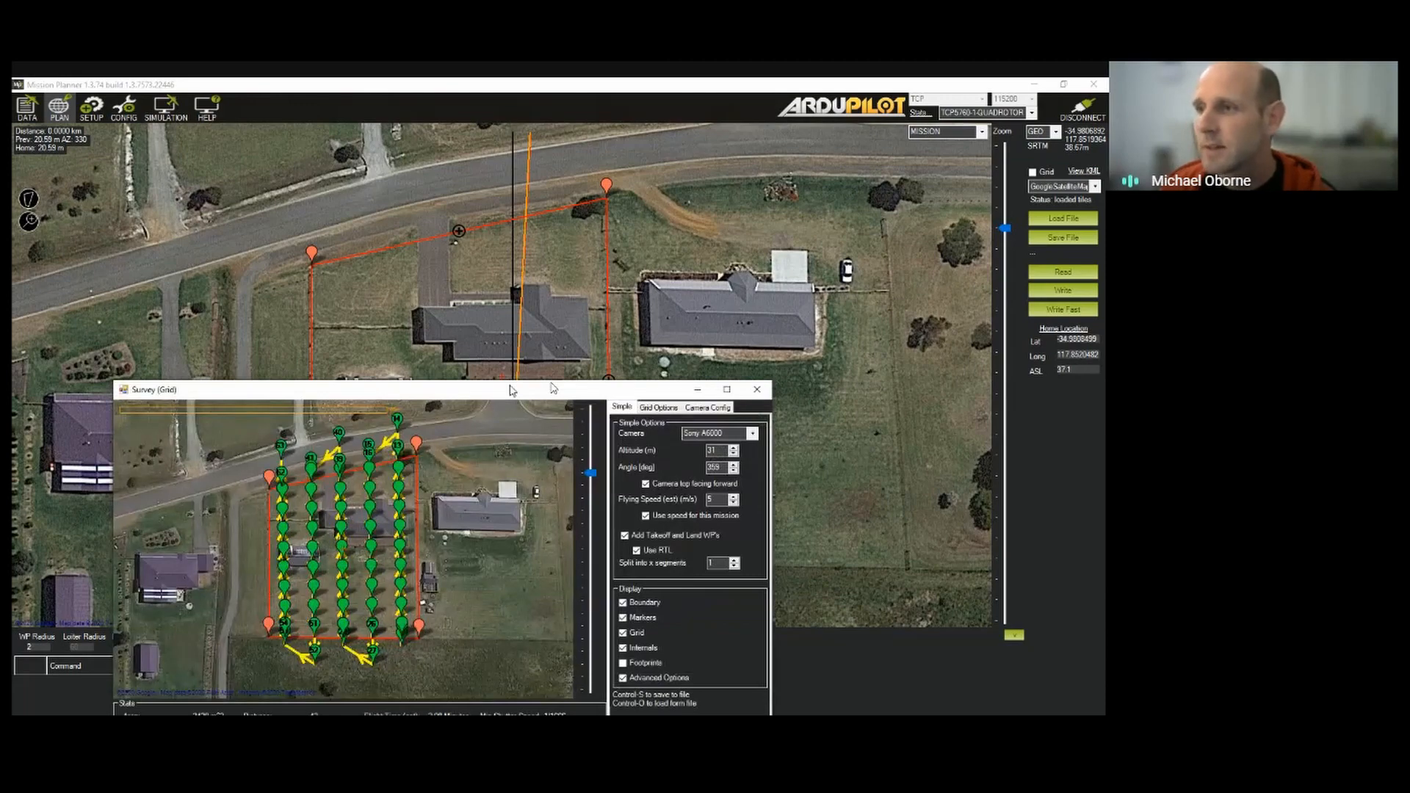
Maximize the Survey (Grid) window so the survey area and its options are shown large
left_click_drag(512, 389, 630, 207)
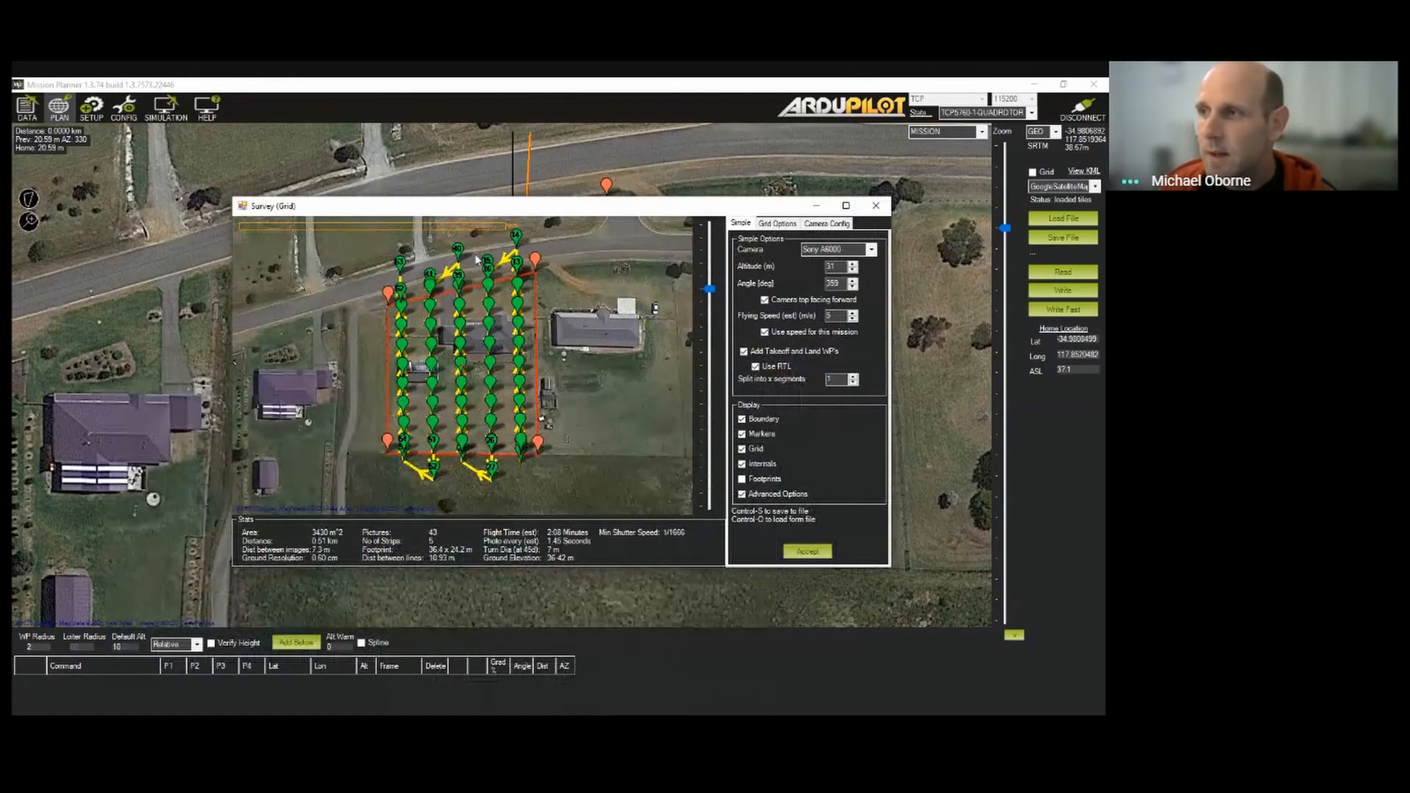
left_click_drag(514, 212, 516, 227)
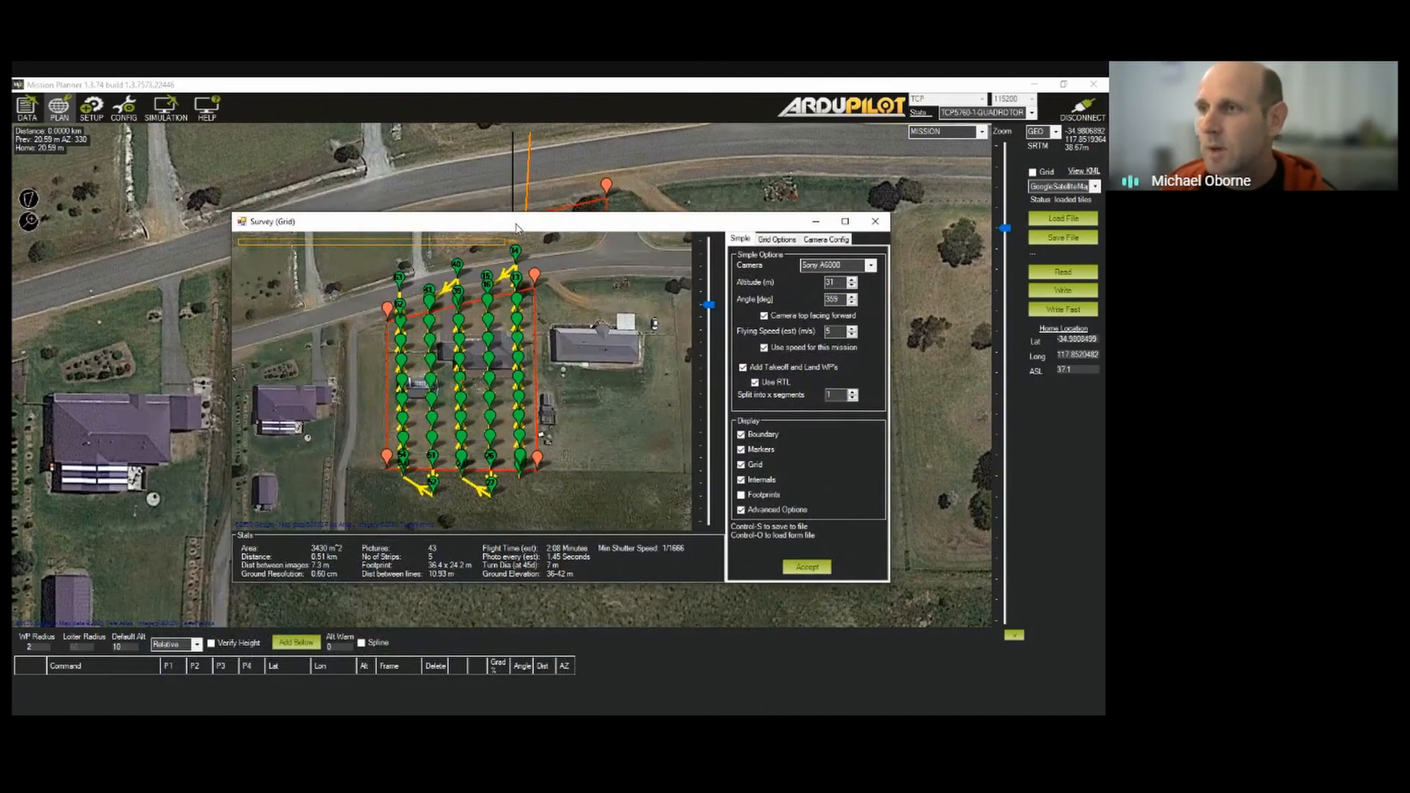
left_click_drag(235, 214, 91, 136)
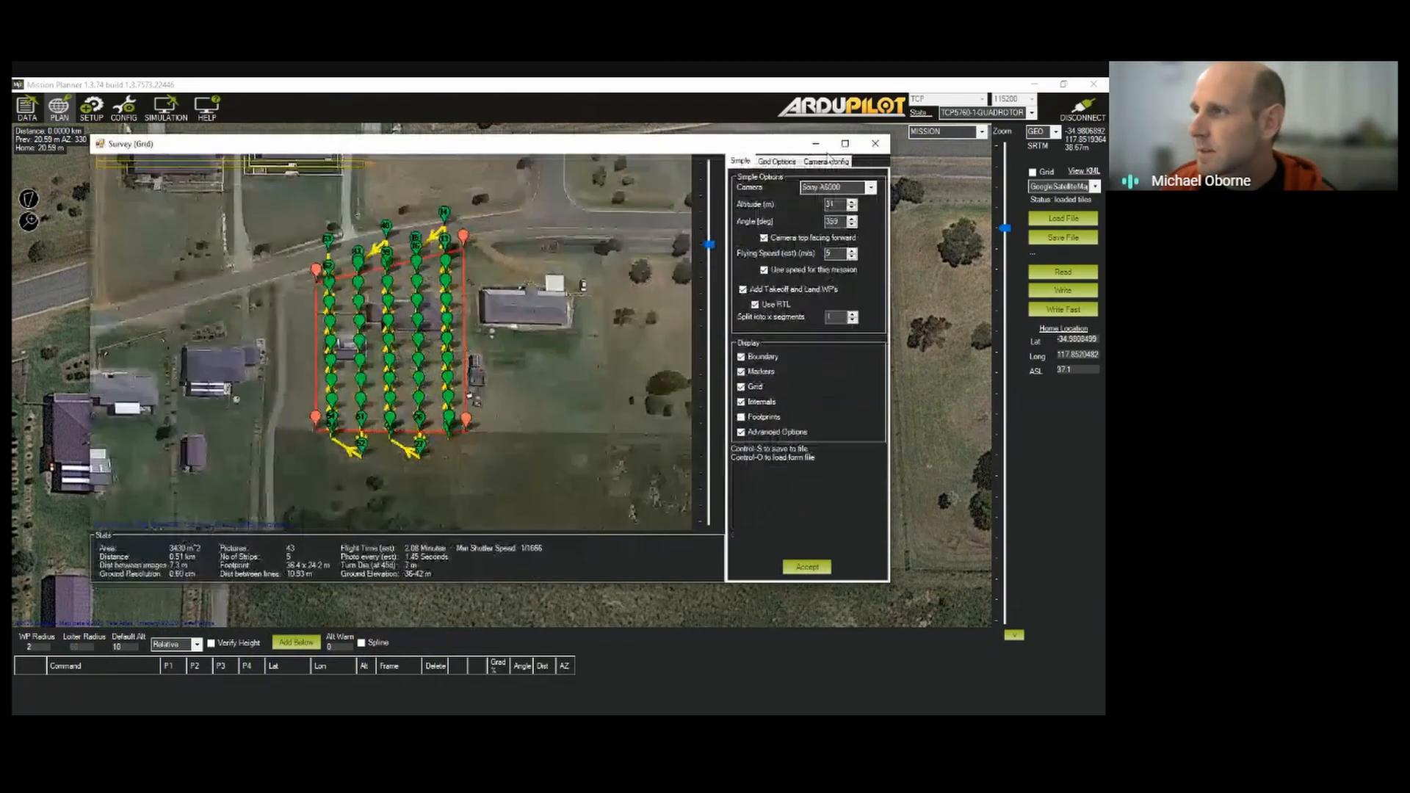
left_click(845, 143)
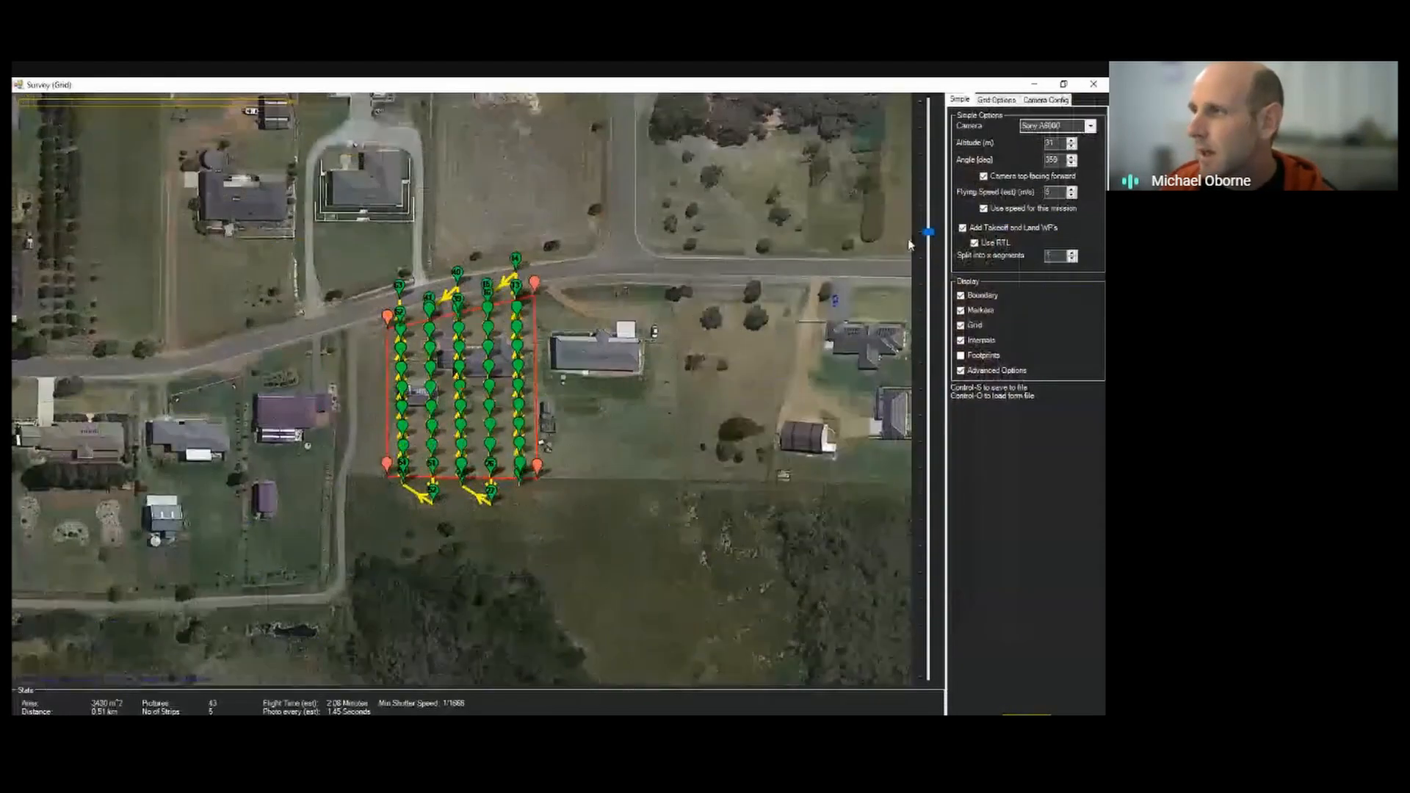
left_click_drag(930, 233, 931, 208)
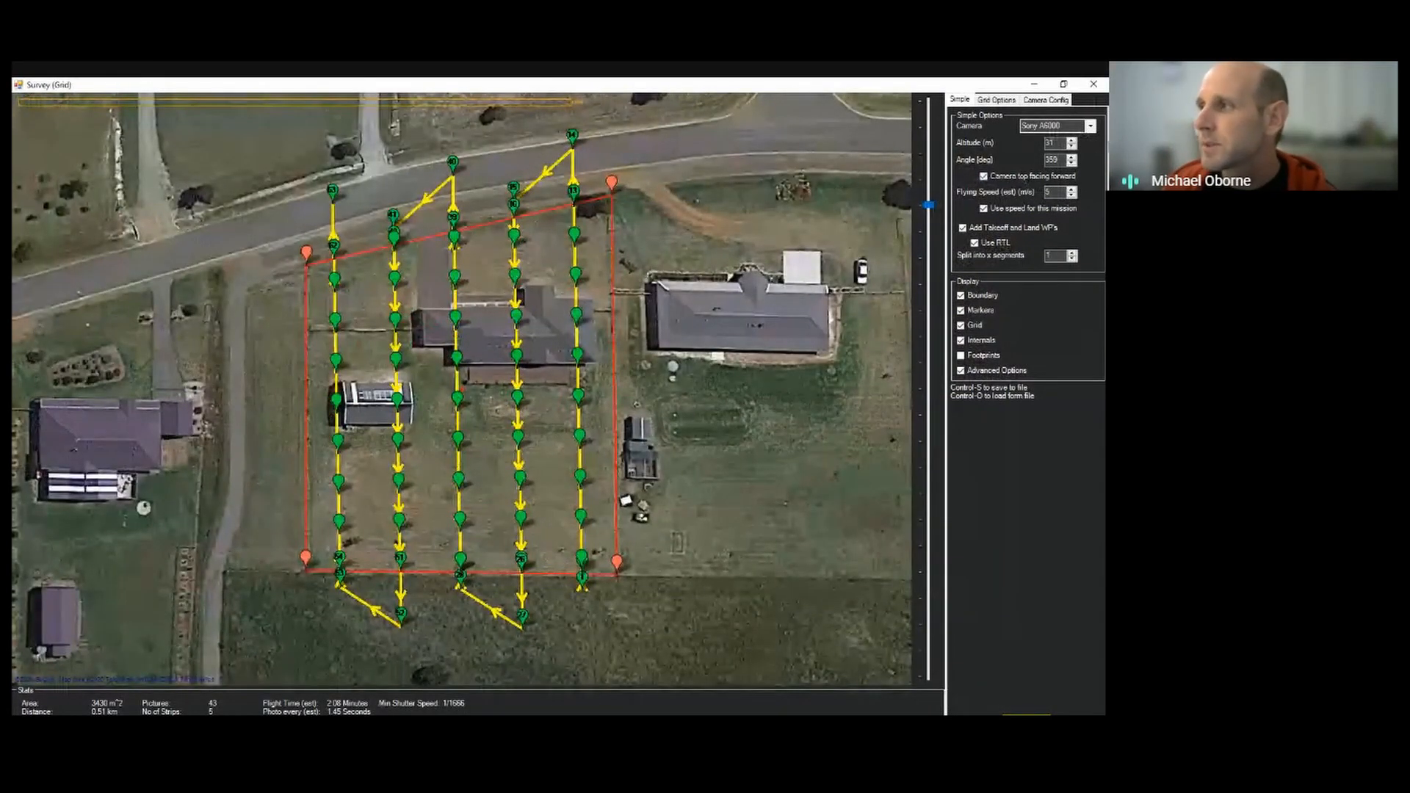
Open the list of camera models and select the Sony A6000 for the survey
left_click(1090, 125)
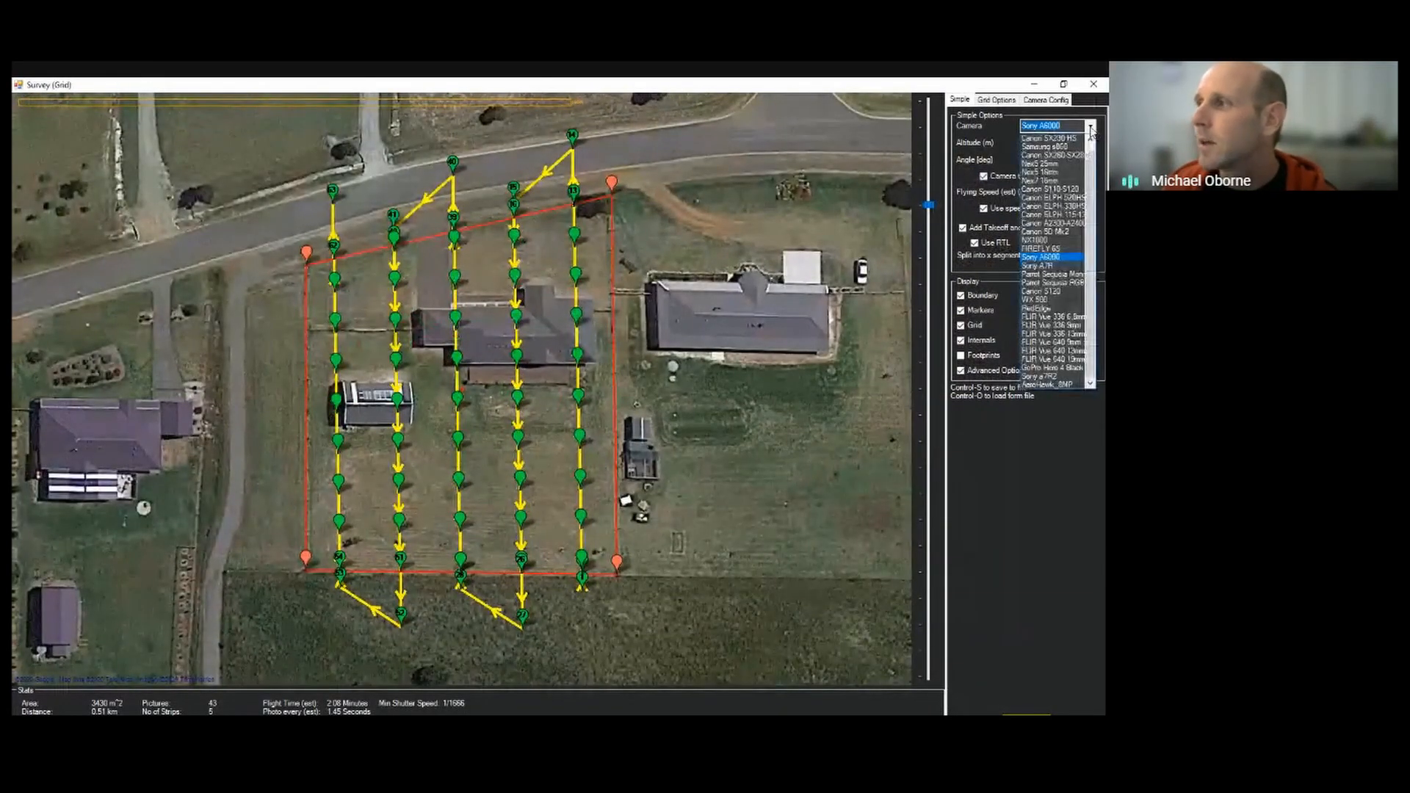
left_click_drag(1090, 192, 1091, 187)
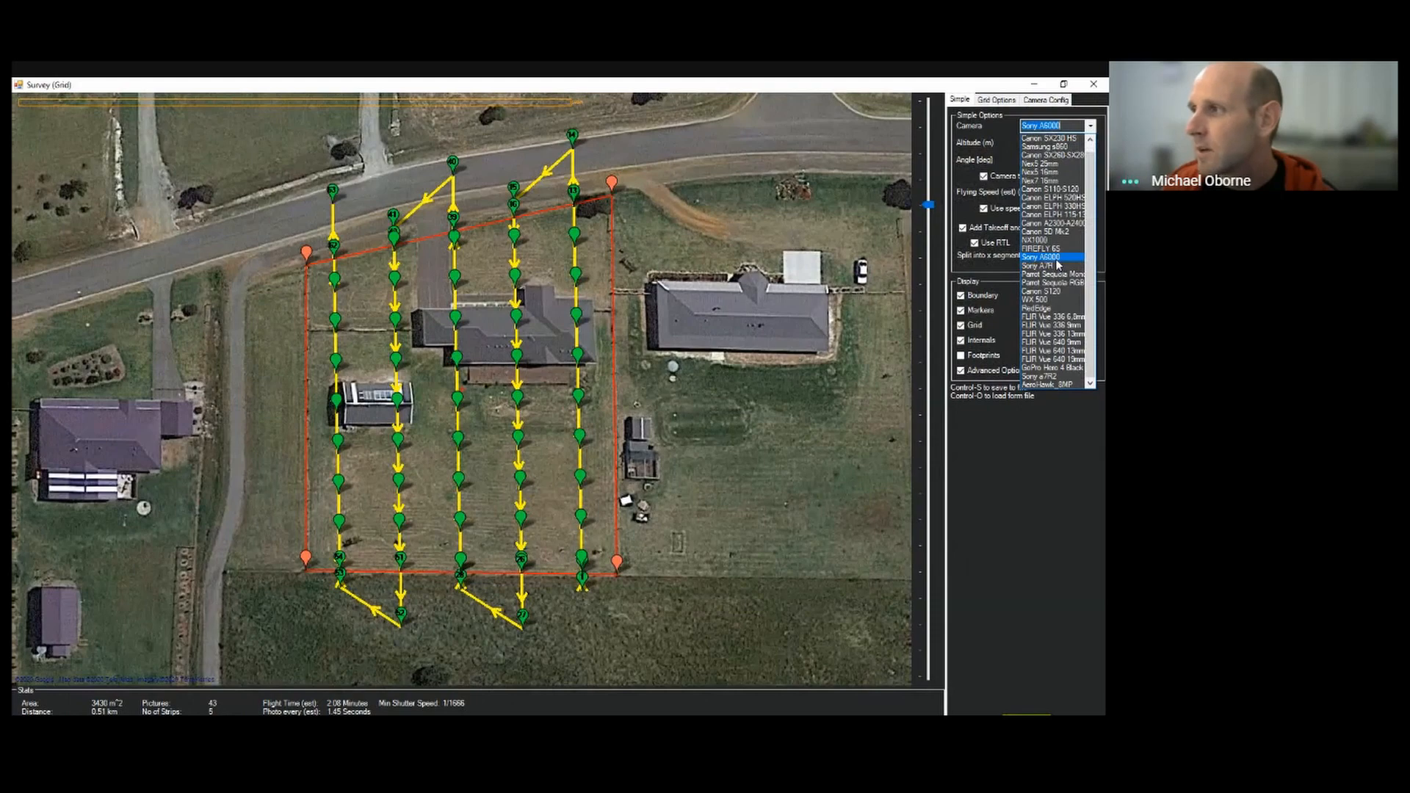
left_click(1056, 258)
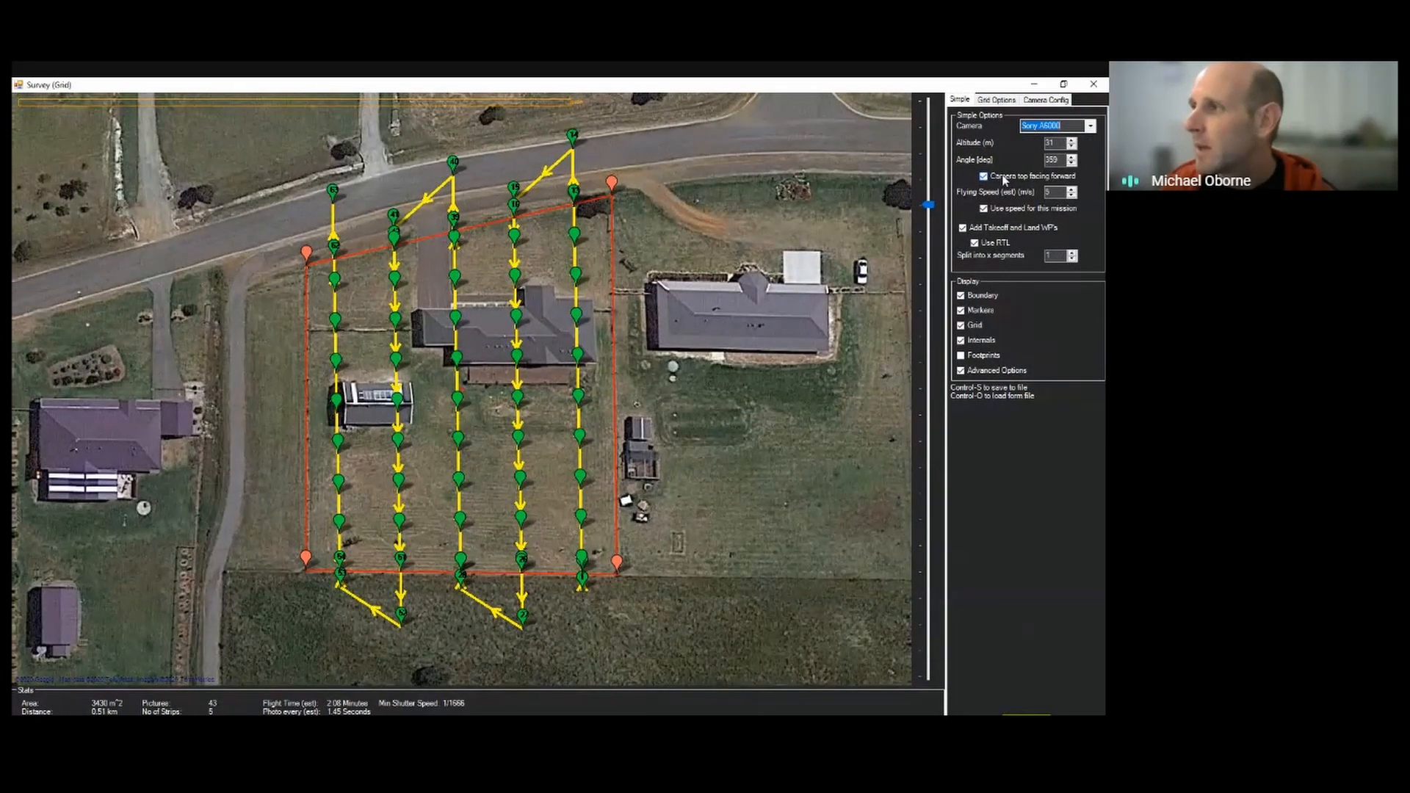
Lower the survey altitude to 11 m
double_click(1058, 142)
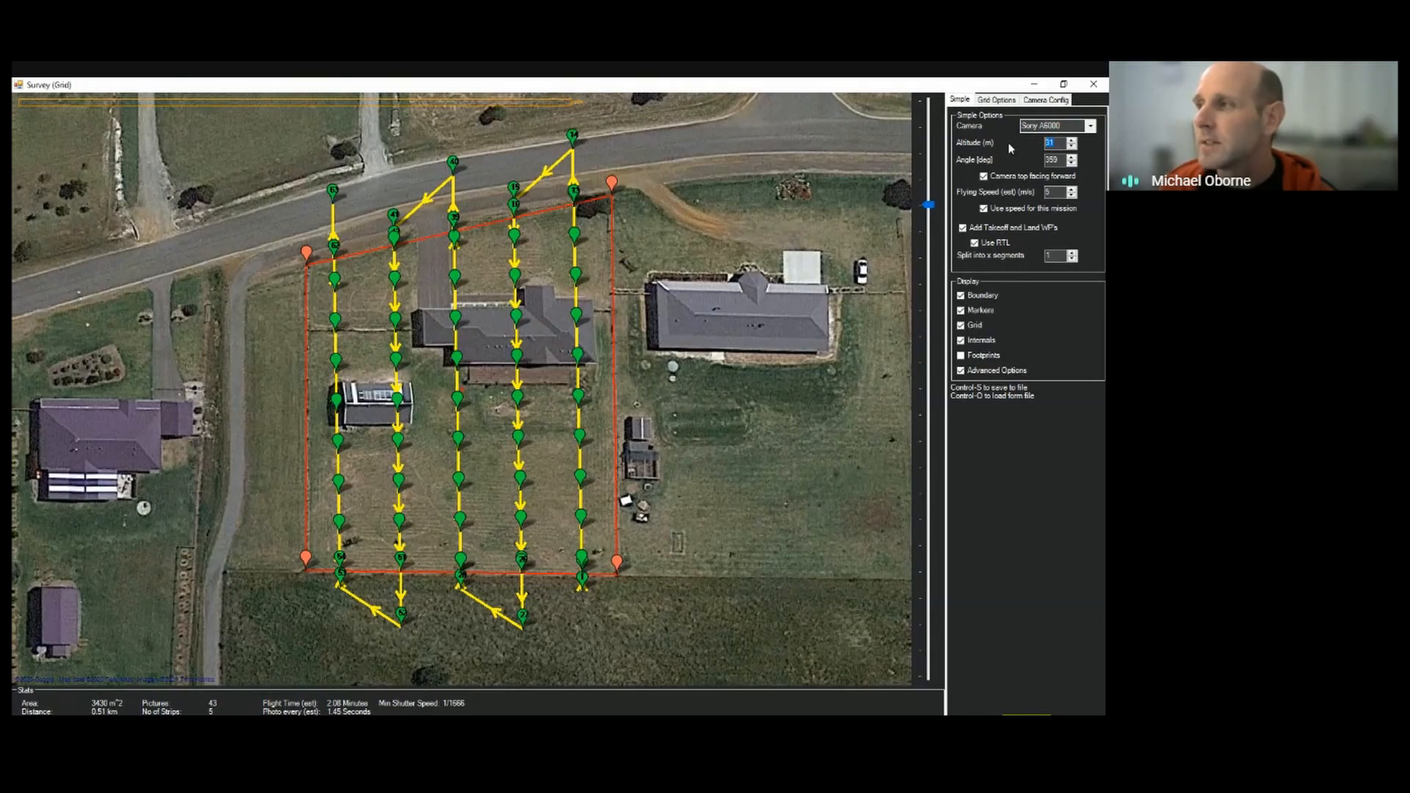
left_click(1073, 147)
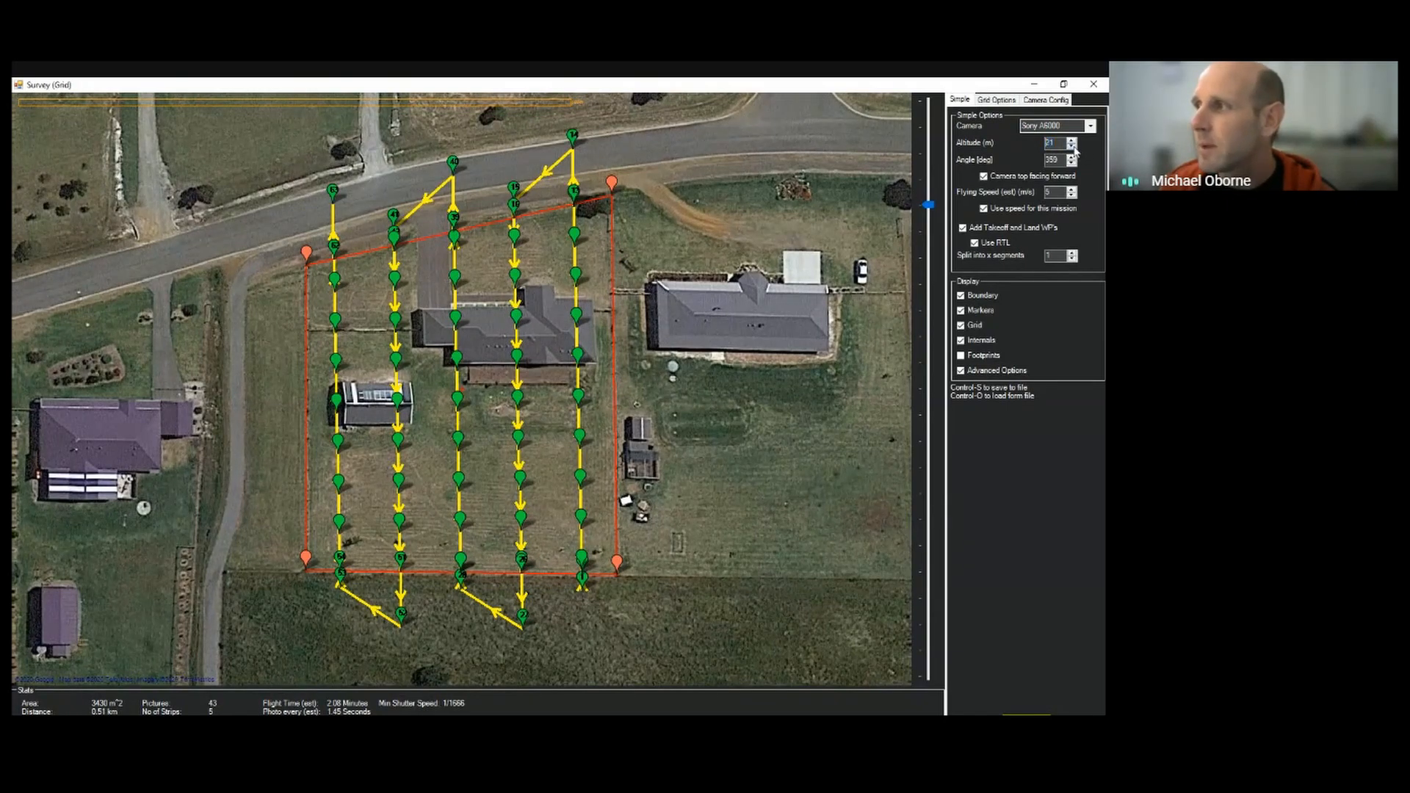
left_click(1073, 147)
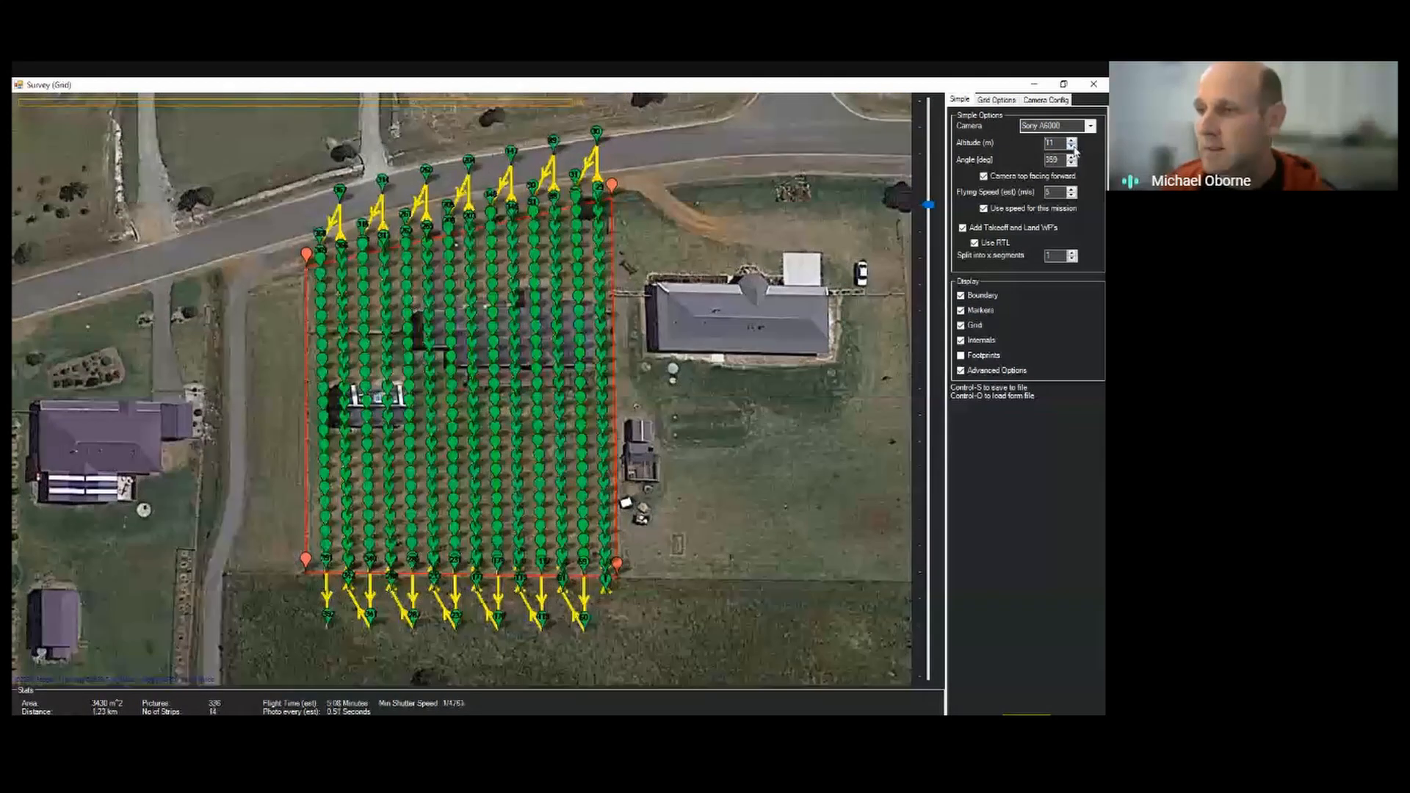
Hide the internal waypoints along the survey lines and raise the altitude to 51 m
left_click(983, 340)
left_click(1072, 141)
left_click(1072, 141)
left_click(1072, 142)
left_click(1072, 142)
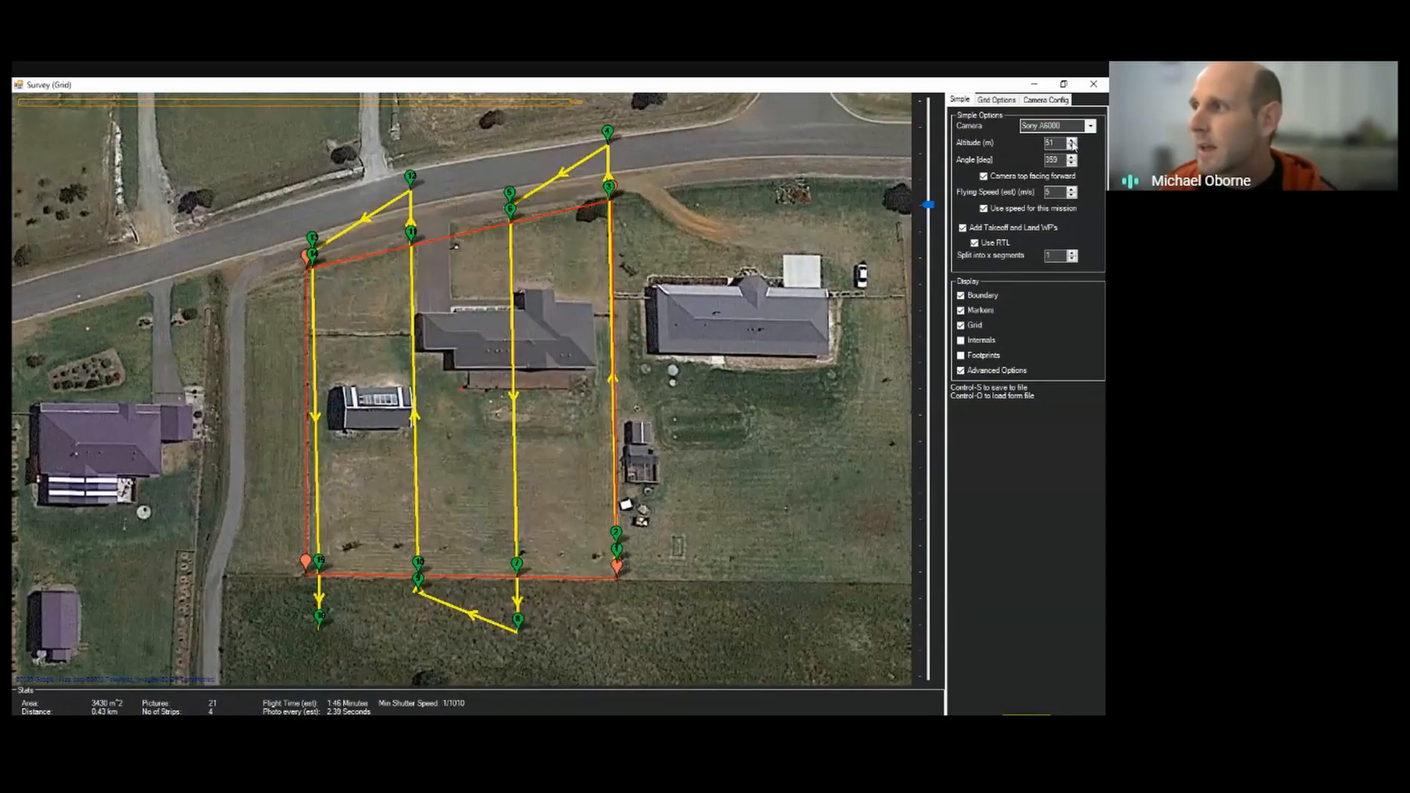
Lower the survey altitude to 41 m and raise it in stages to 111 m to compare the grid lines
left_click(1072, 147)
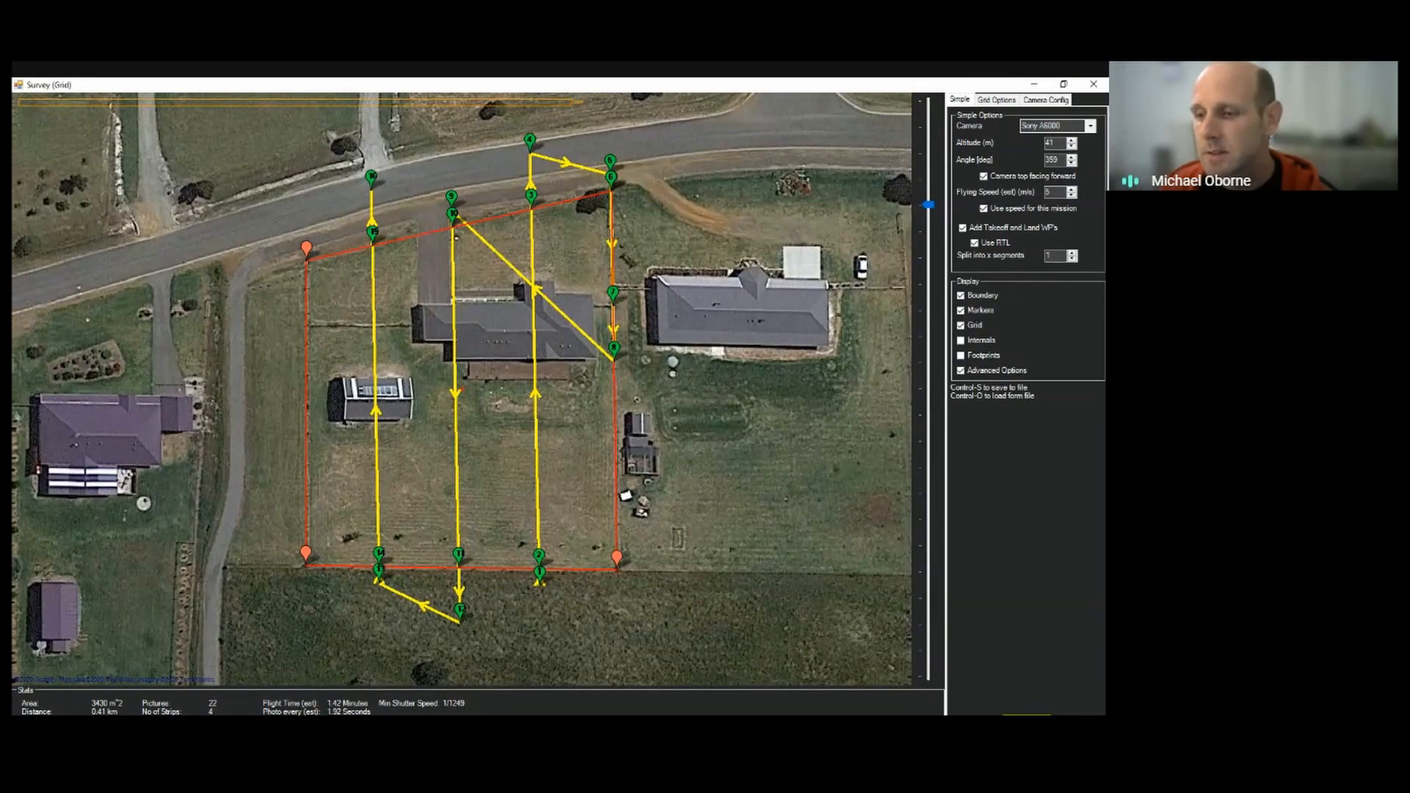
left_click(1073, 140)
left_click(1073, 141)
left_click(1073, 141)
left_click(1073, 141)
left_click(1073, 141)
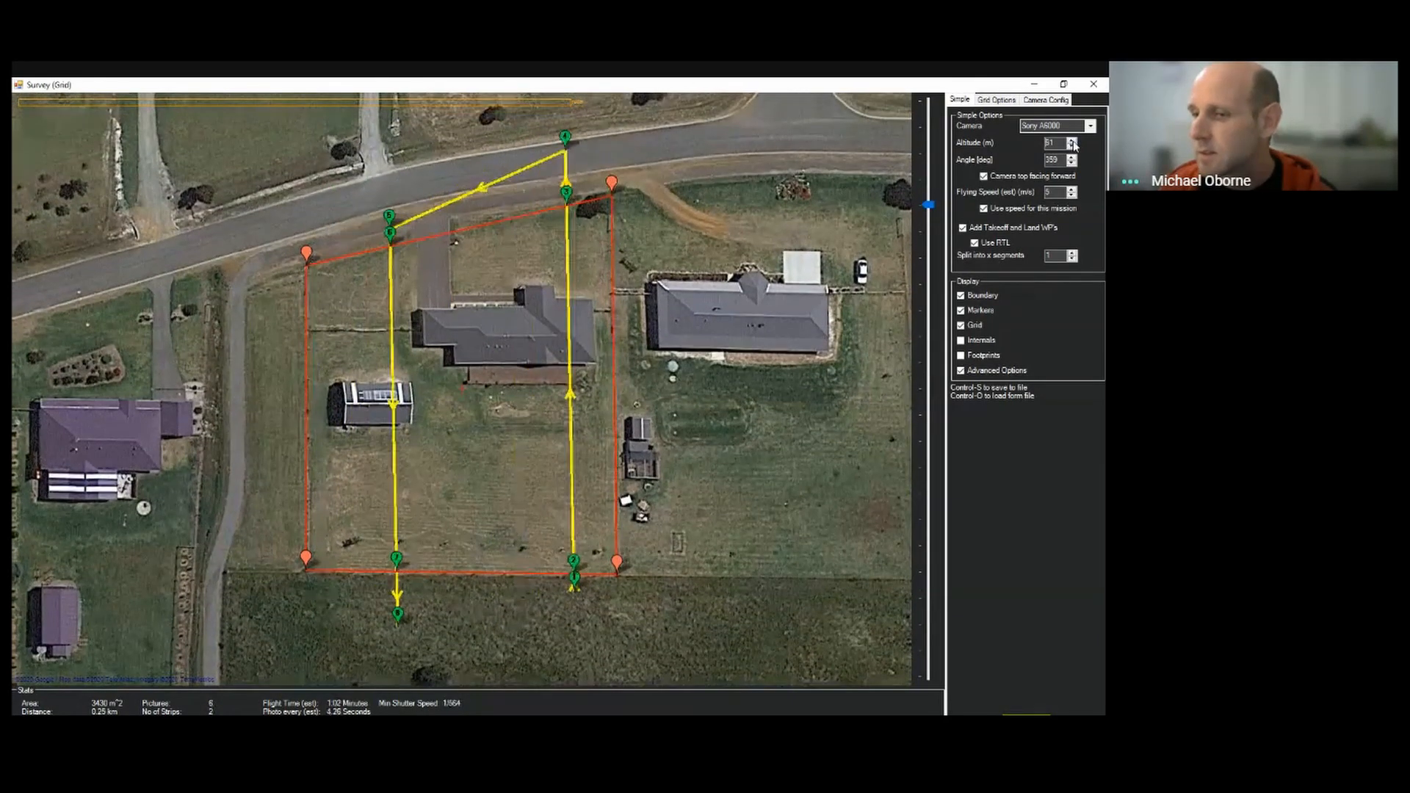
left_click(1073, 141)
left_click(1073, 141)
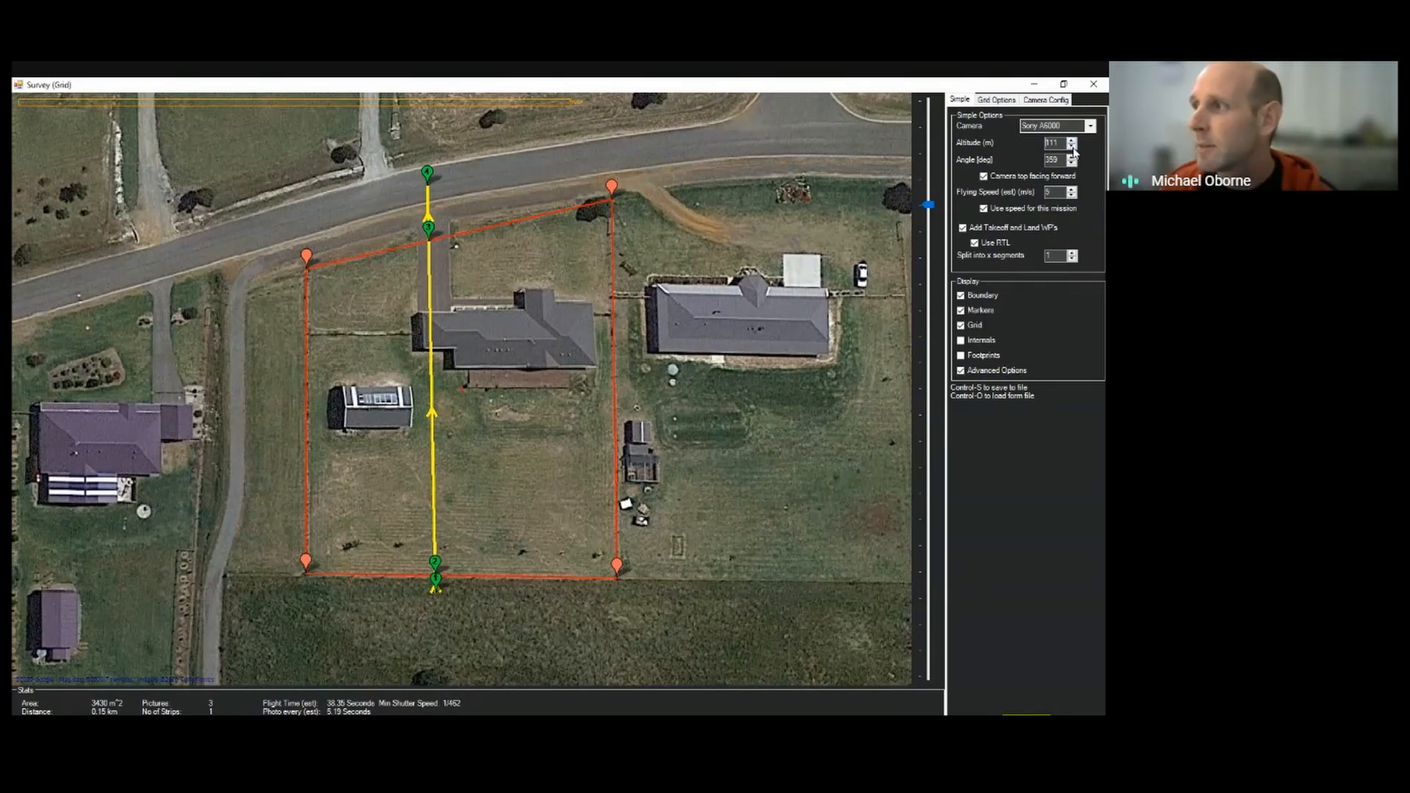
Bring the survey altitude down in stages to 31 m
left_click(1072, 147)
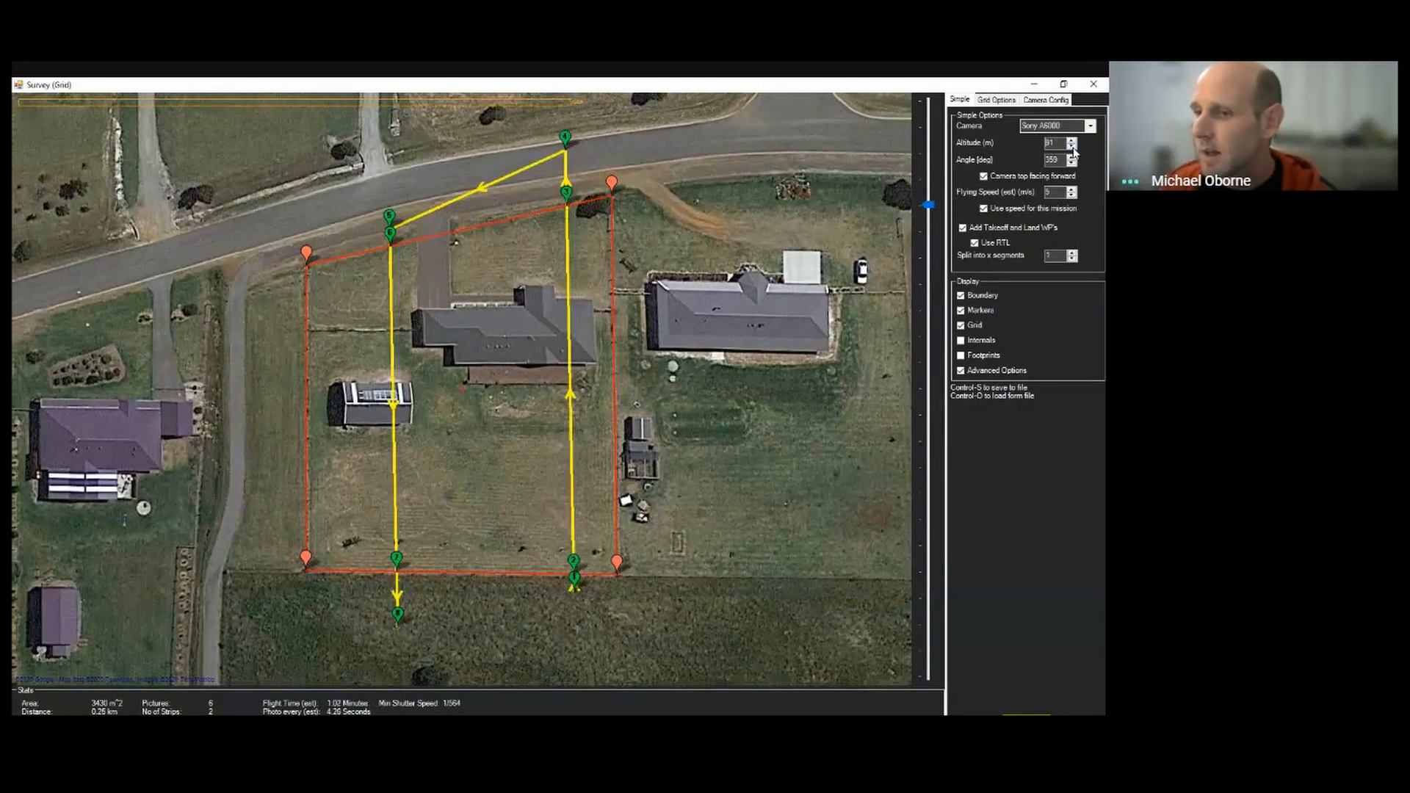
left_click(1072, 147)
left_click(1072, 147)
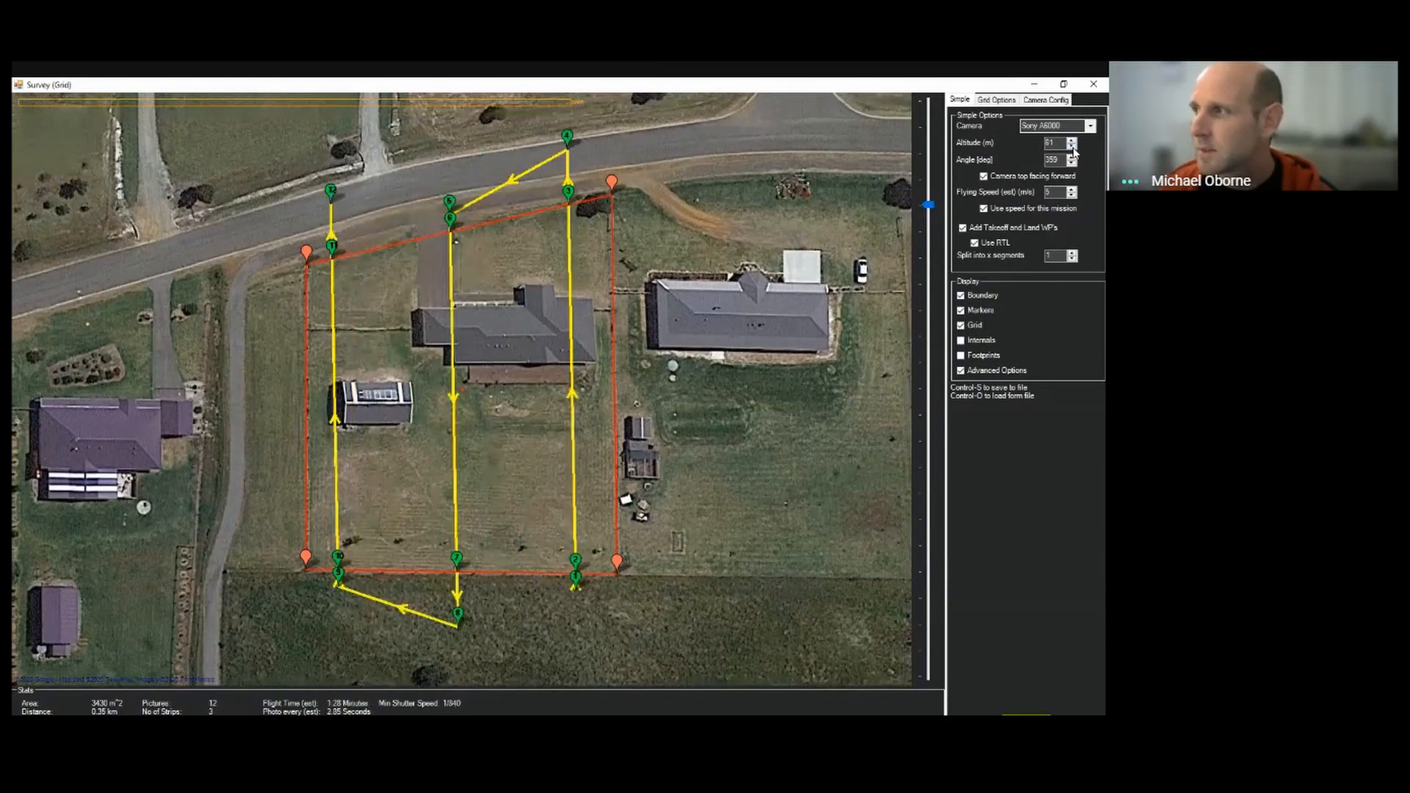
left_click(1072, 148)
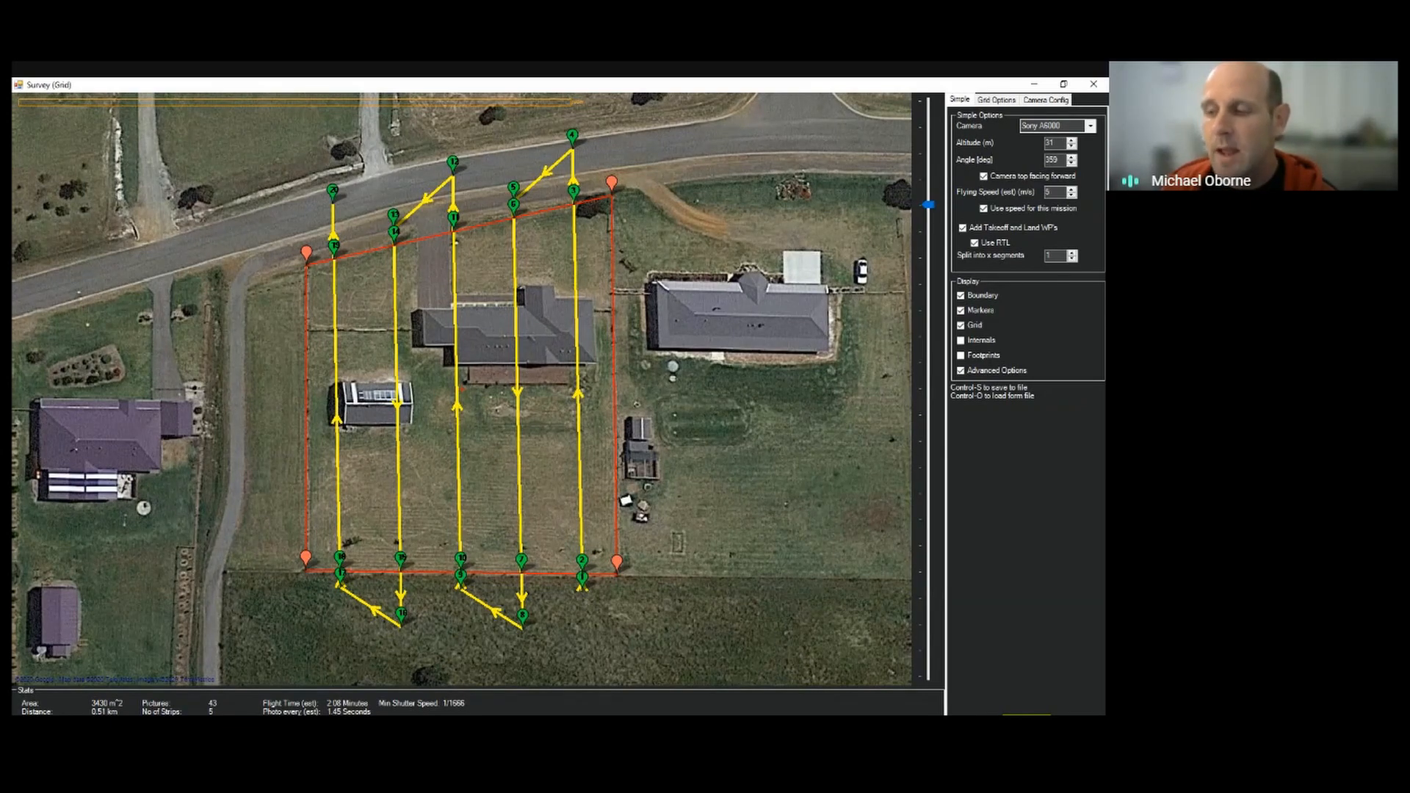
Reduce the estimated flying speed to 2 m/s
double_click(1050, 193)
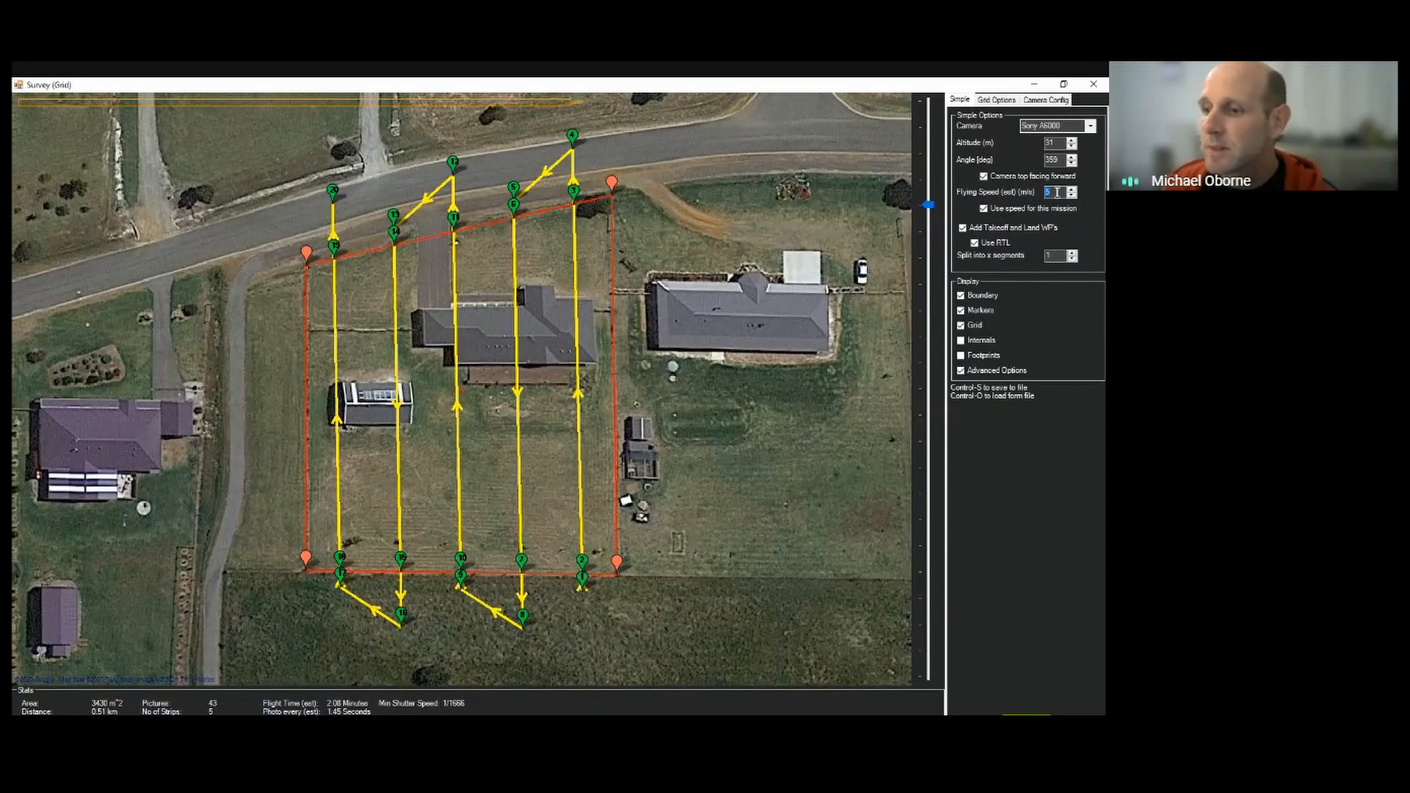
type("8")
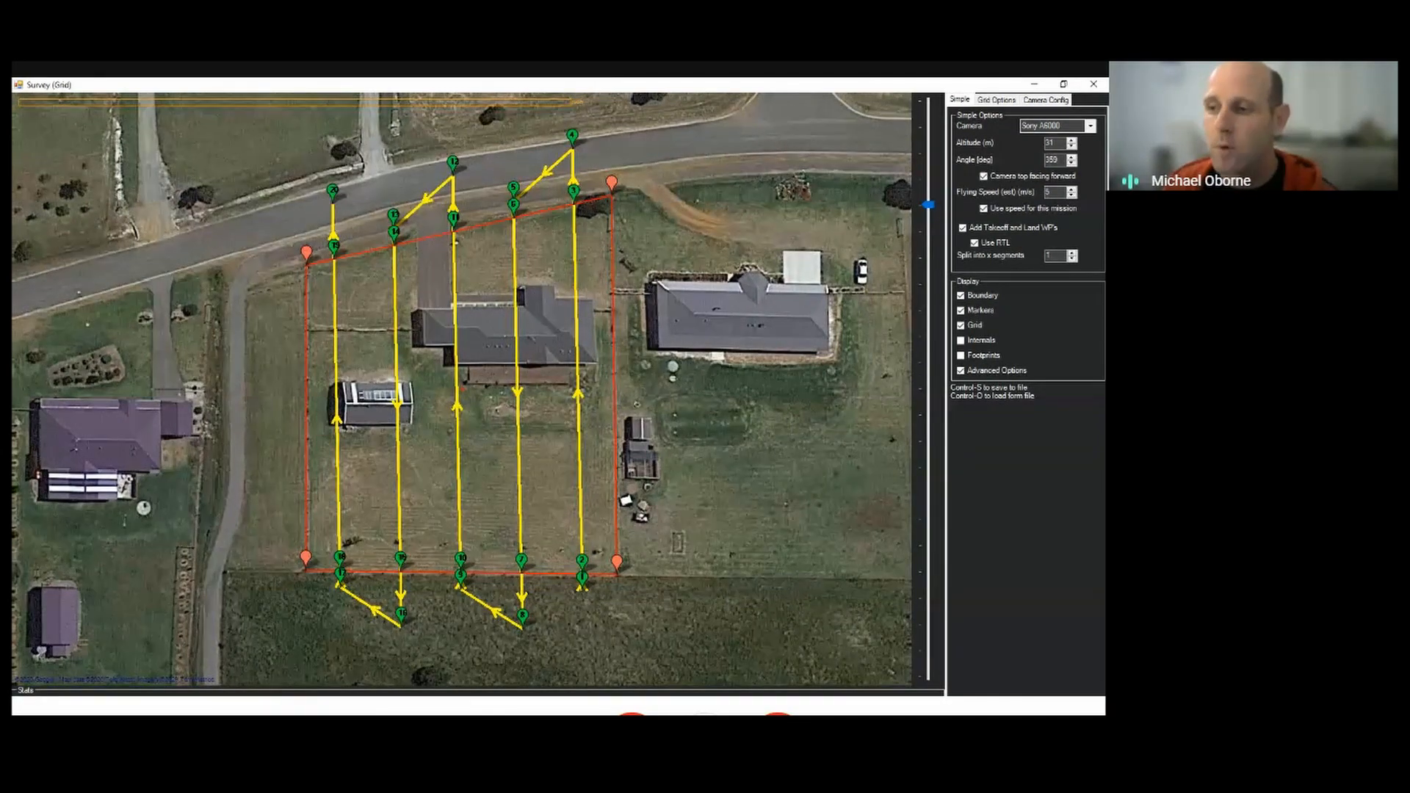
left_click(1072, 195)
left_click(1072, 195)
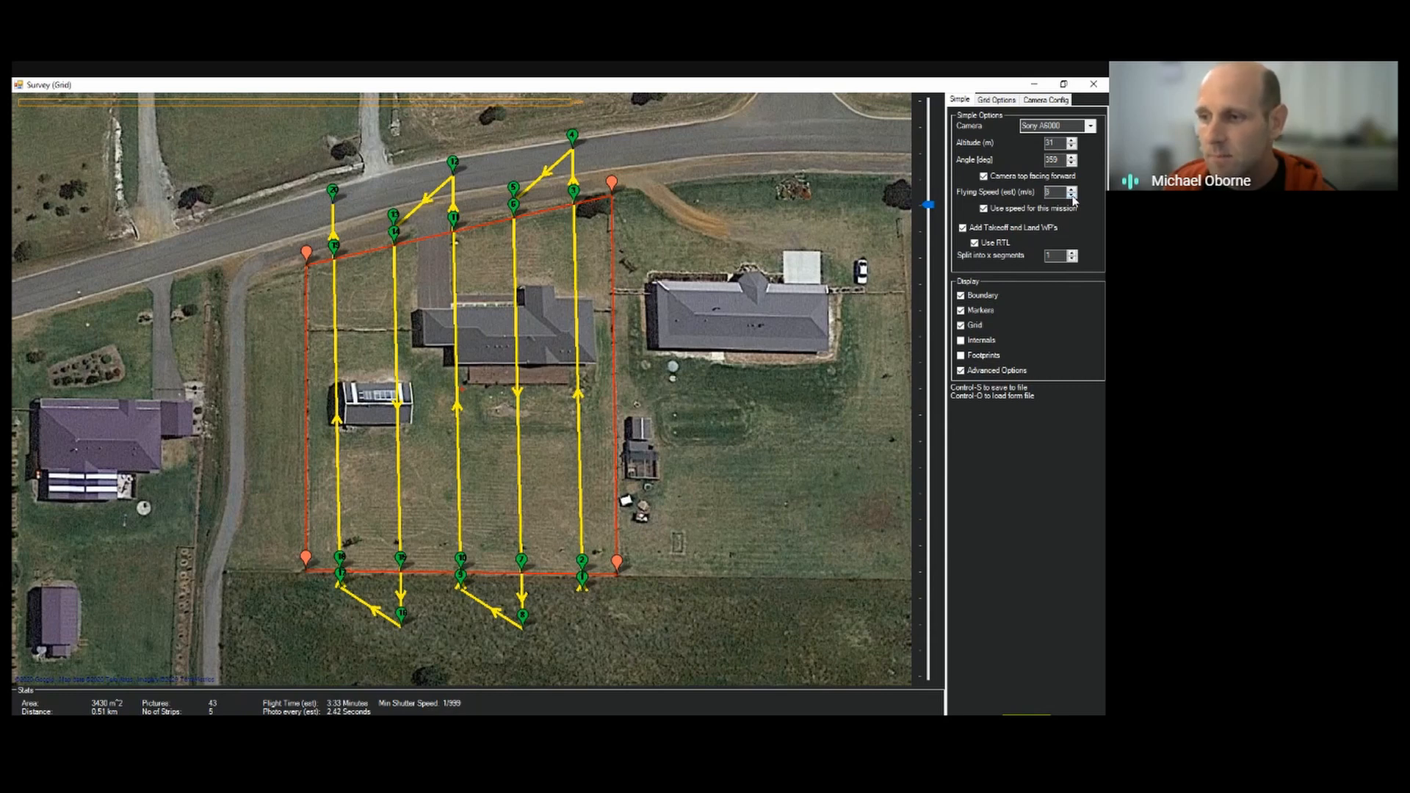
left_click(1072, 195)
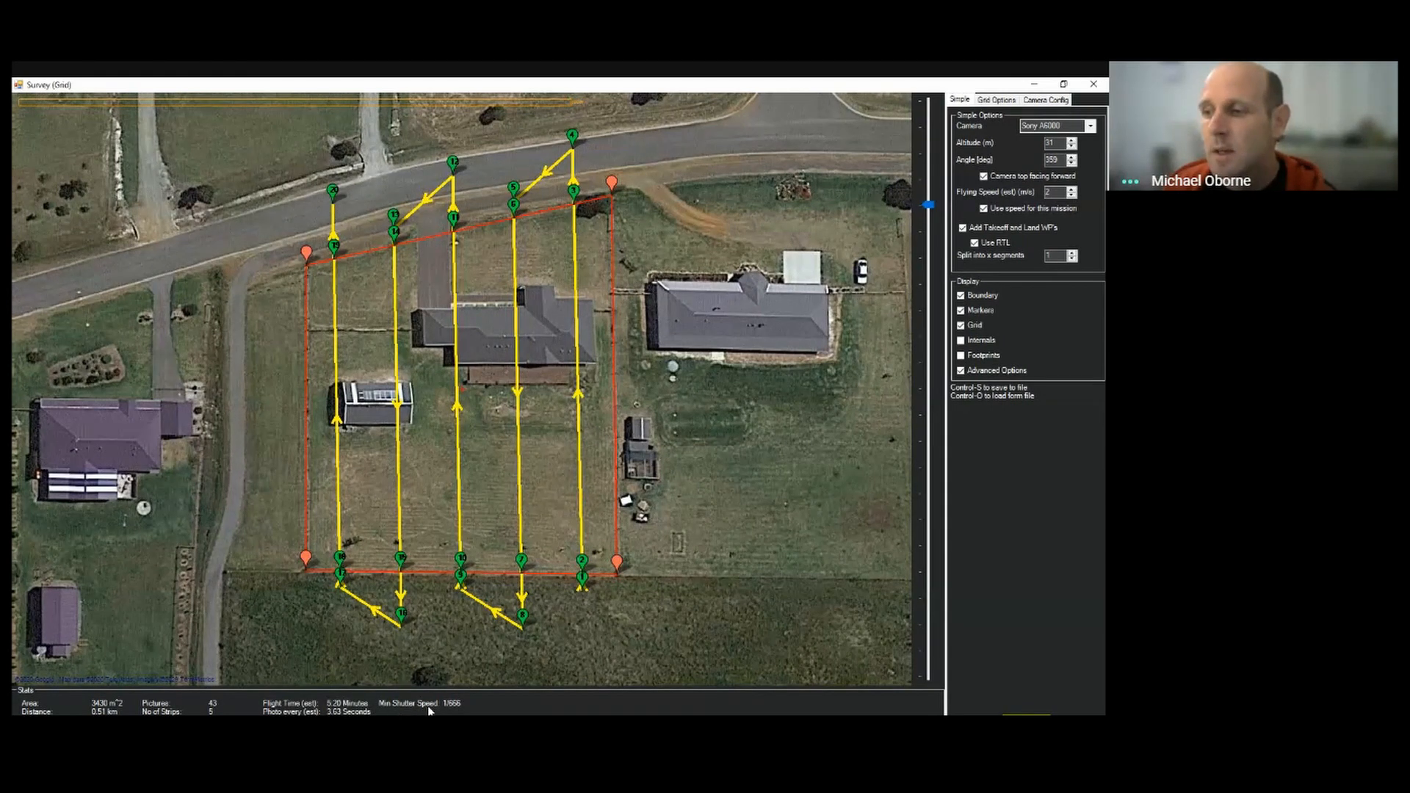
Restore the estimated flying speed to 5 m/s
left_click(1072, 189)
left_click(1072, 189)
left_click(1072, 189)
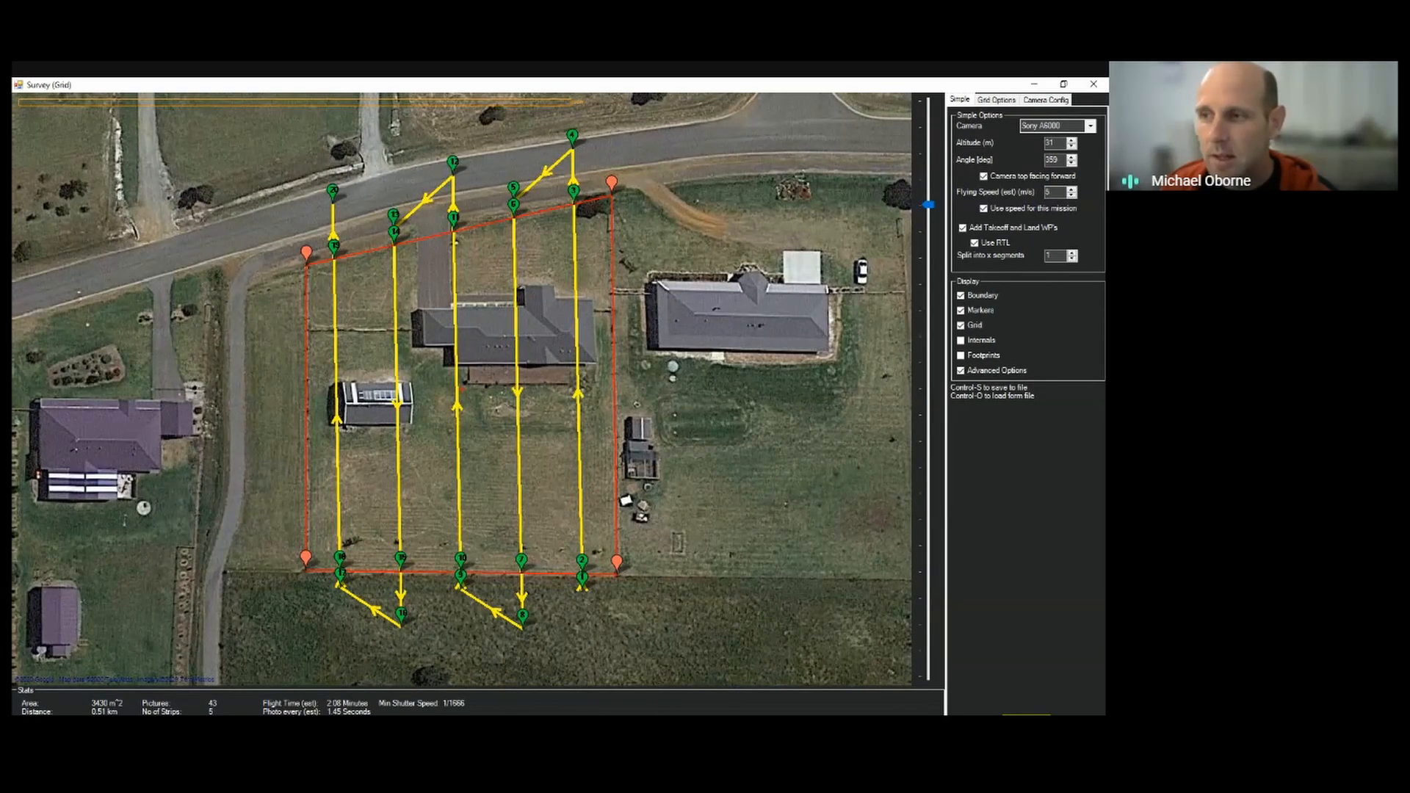
Try a very low survey altitude of 5 m
left_click(1072, 147)
left_click_drag(1059, 143, 1011, 139)
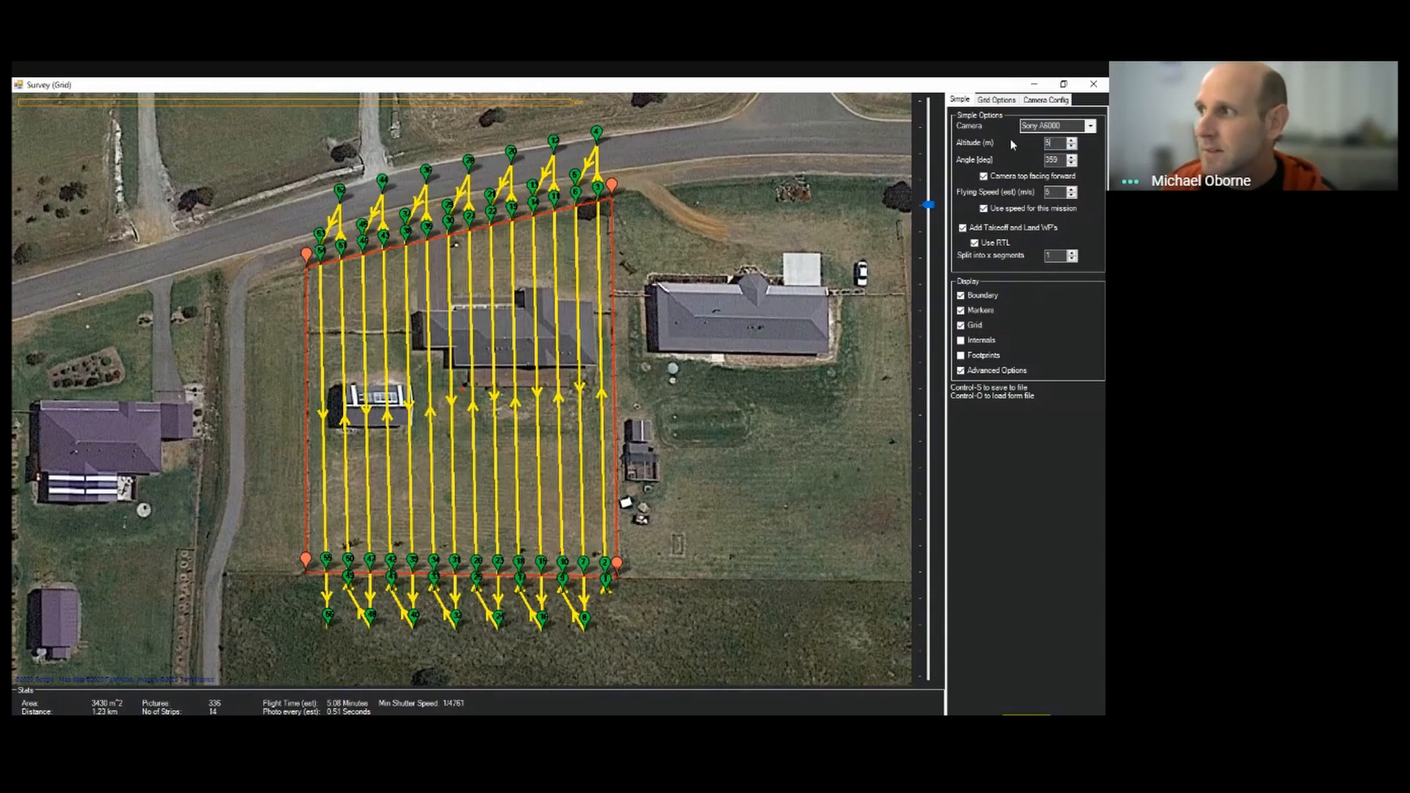
type("5")
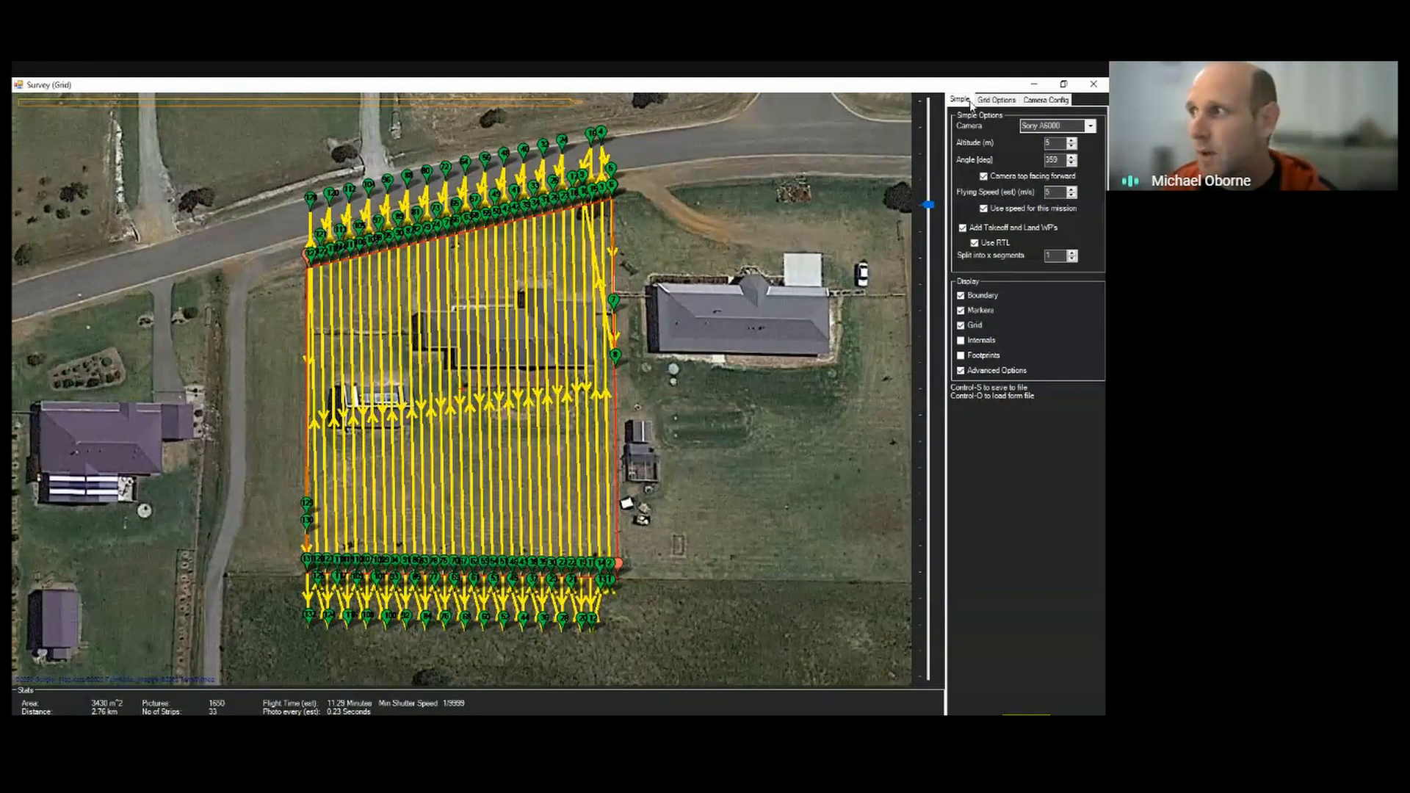
Set the survey altitude to 30 m and show the internal waypoints along the survey lines
left_click(1072, 141)
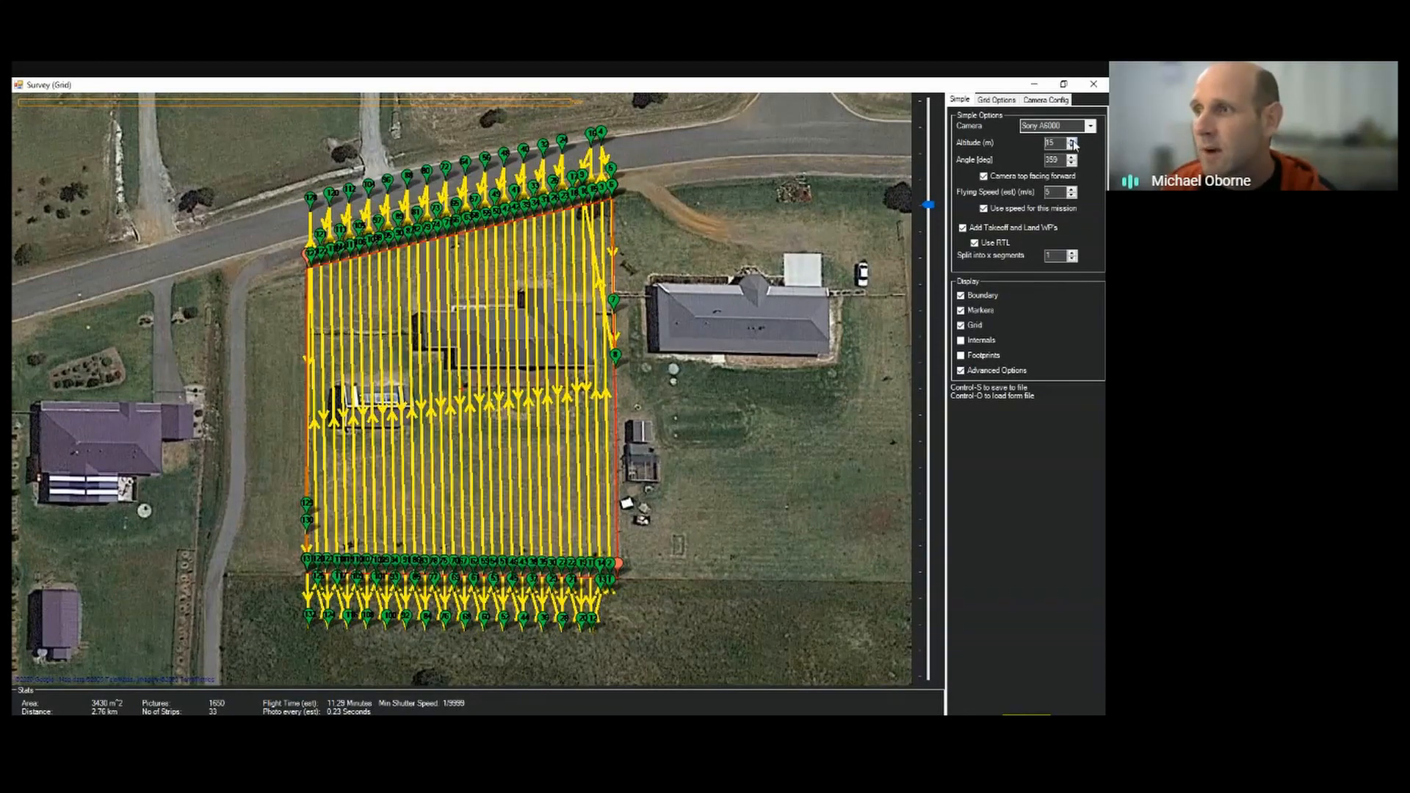
left_click(1072, 140)
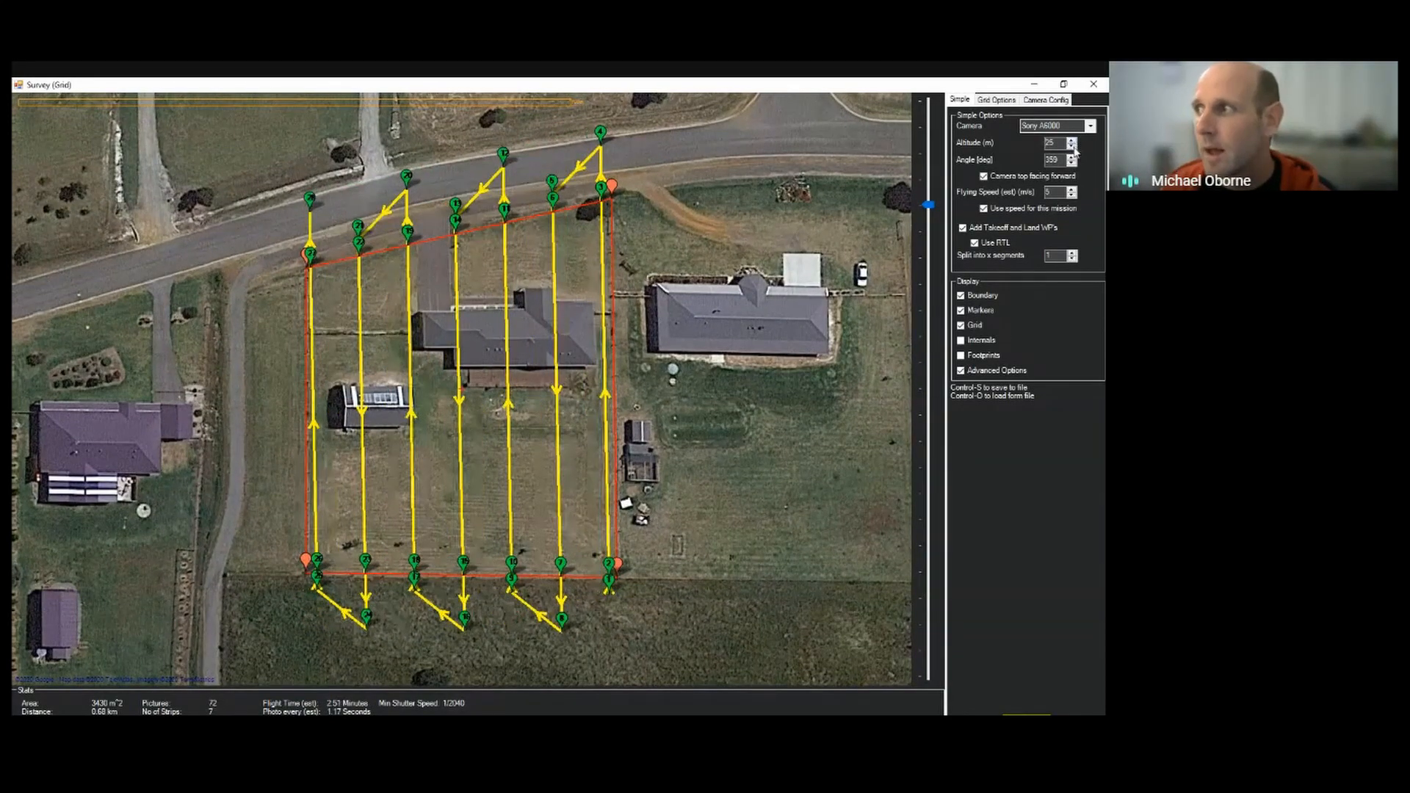
type("30")
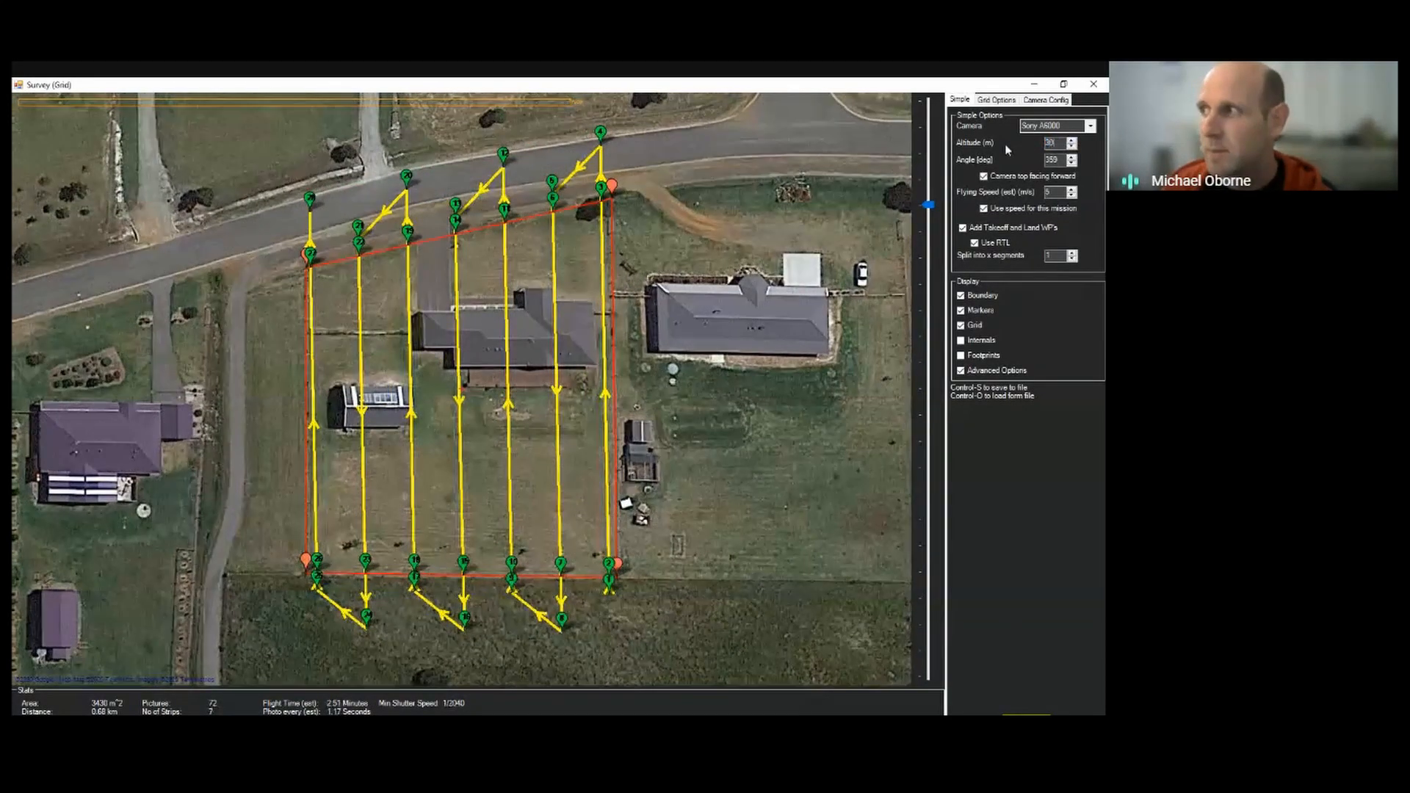
key("Return")
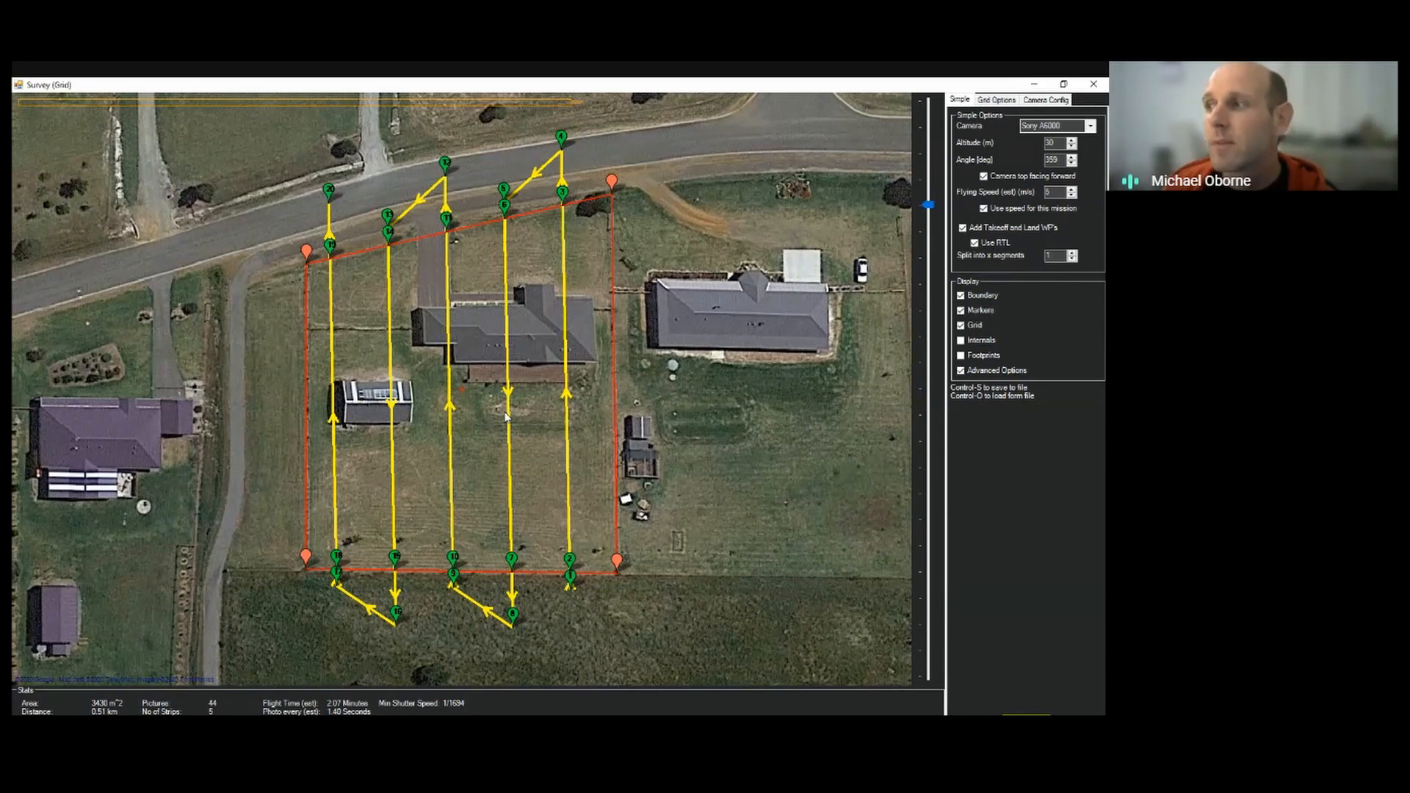
left_click(977, 342)
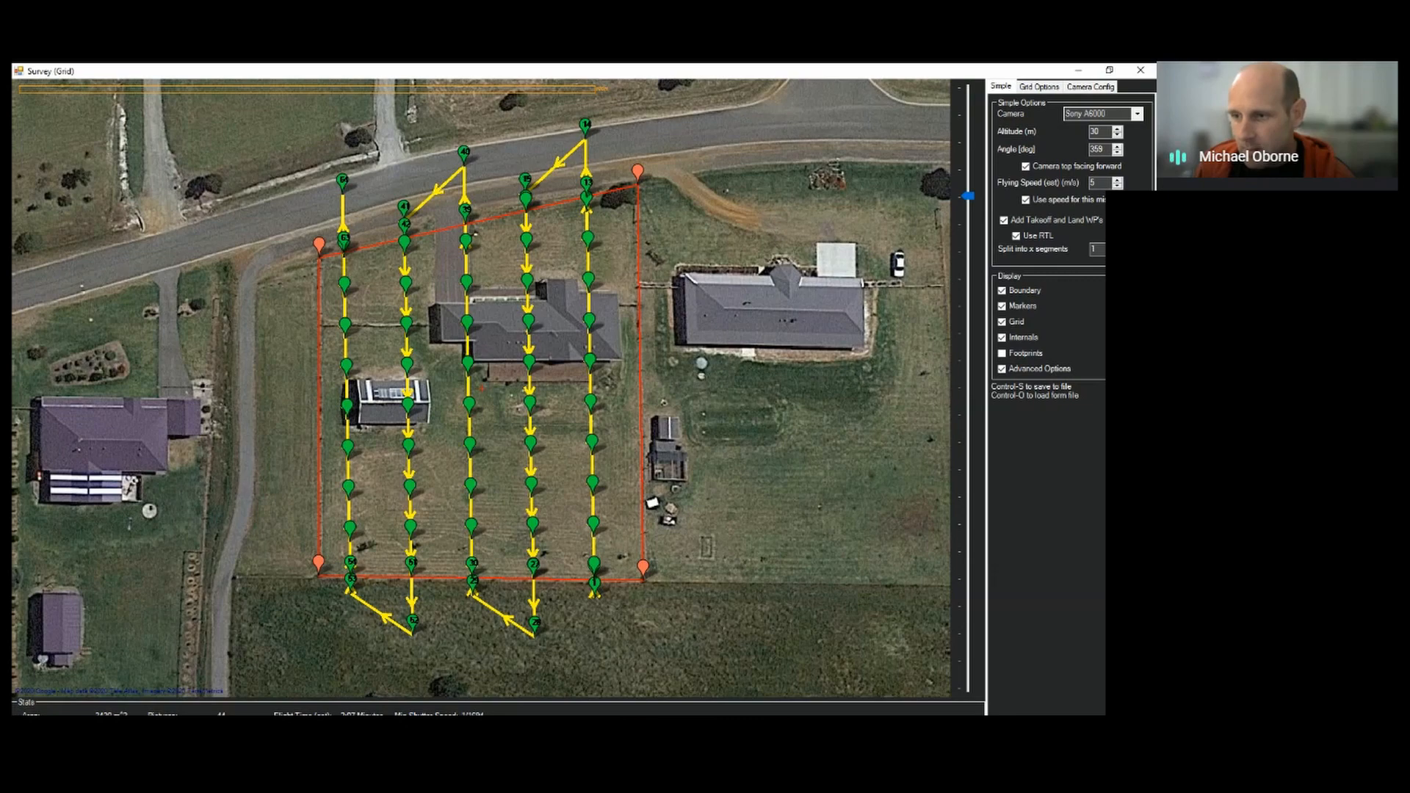
View the grid options briefly, and adjust the survey altitude up and back down to 30 m
left_click(1039, 87)
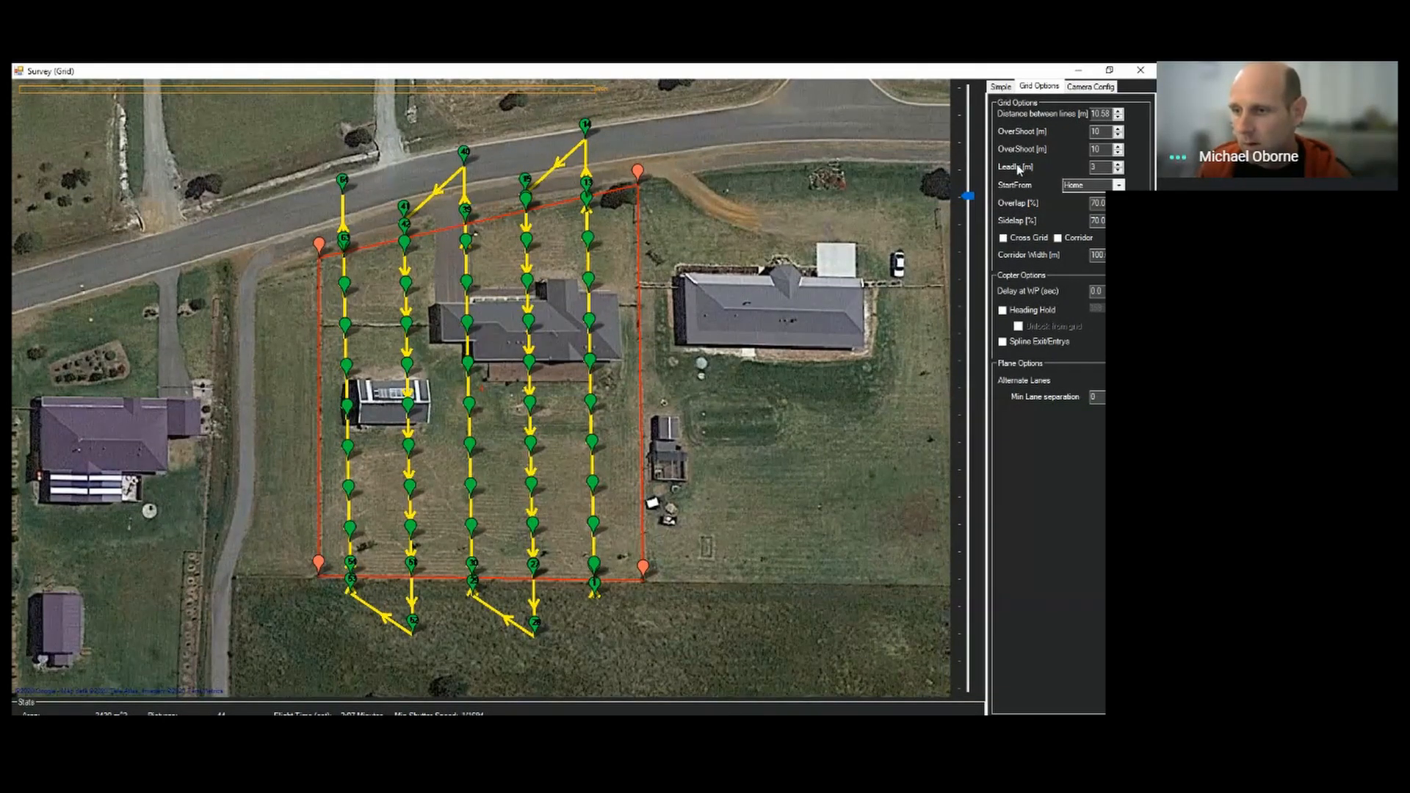
left_click(1001, 87)
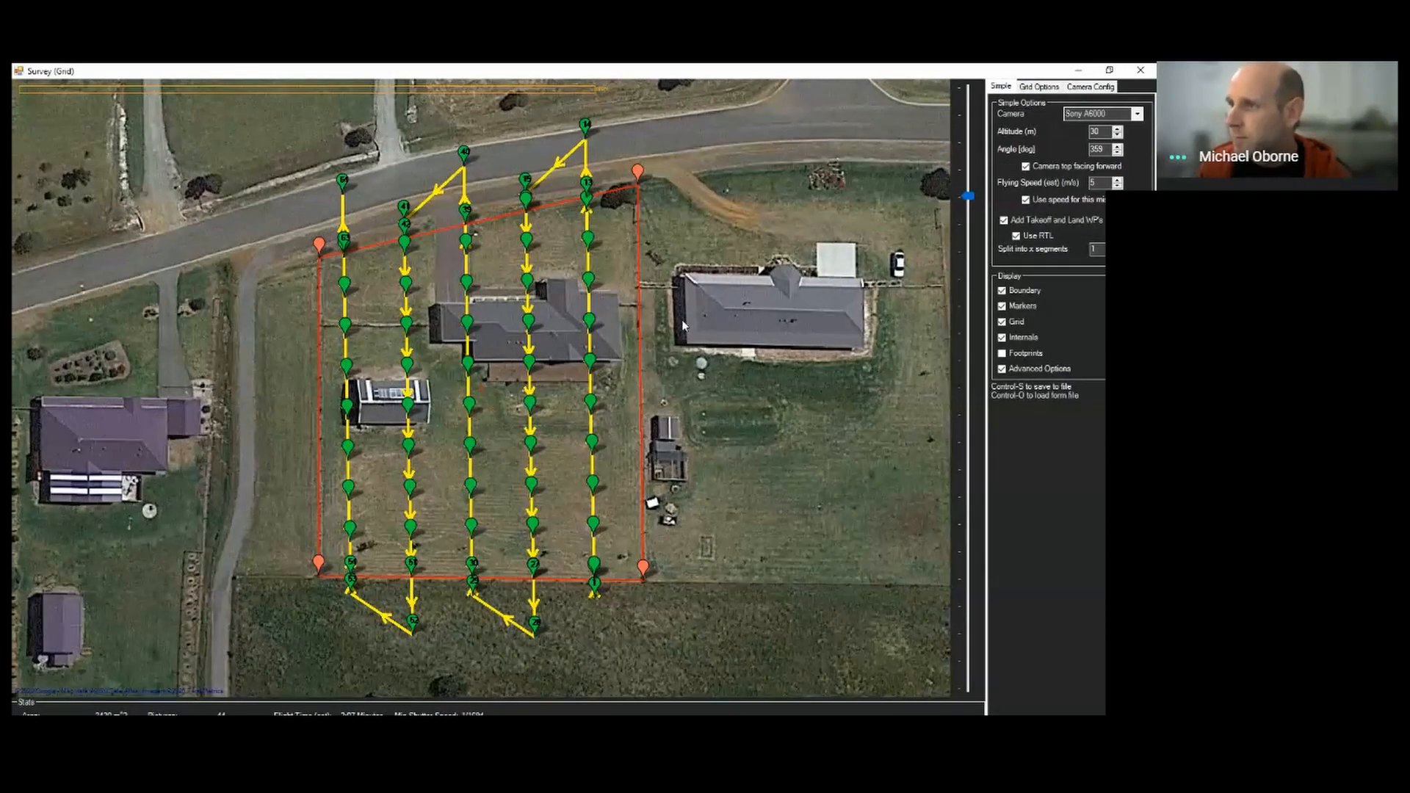
left_click(1117, 131)
left_click(1116, 131)
left_click(1117, 137)
left_click(1116, 137)
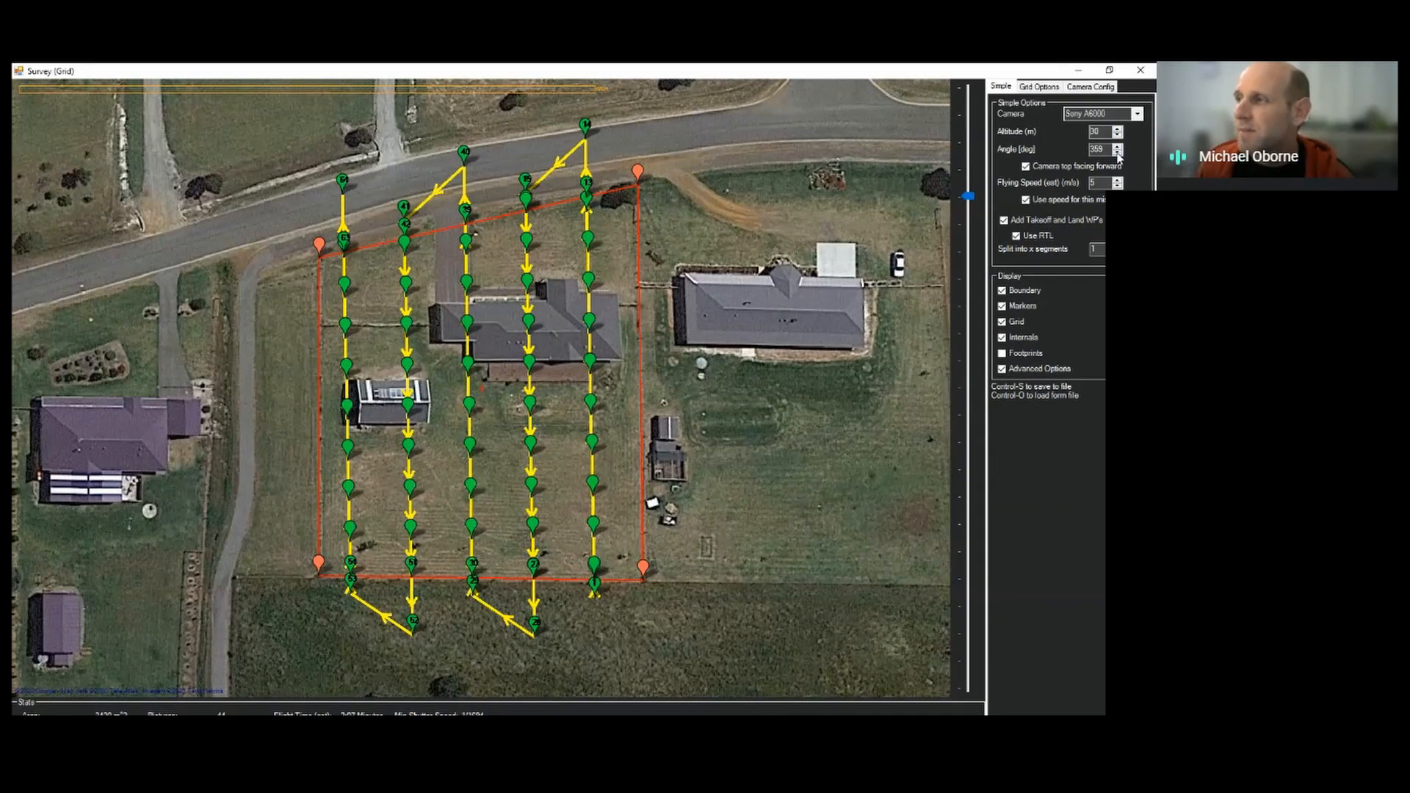
Rotate the survey grid lines in stages to an angle of 271 degrees
left_click(1116, 156)
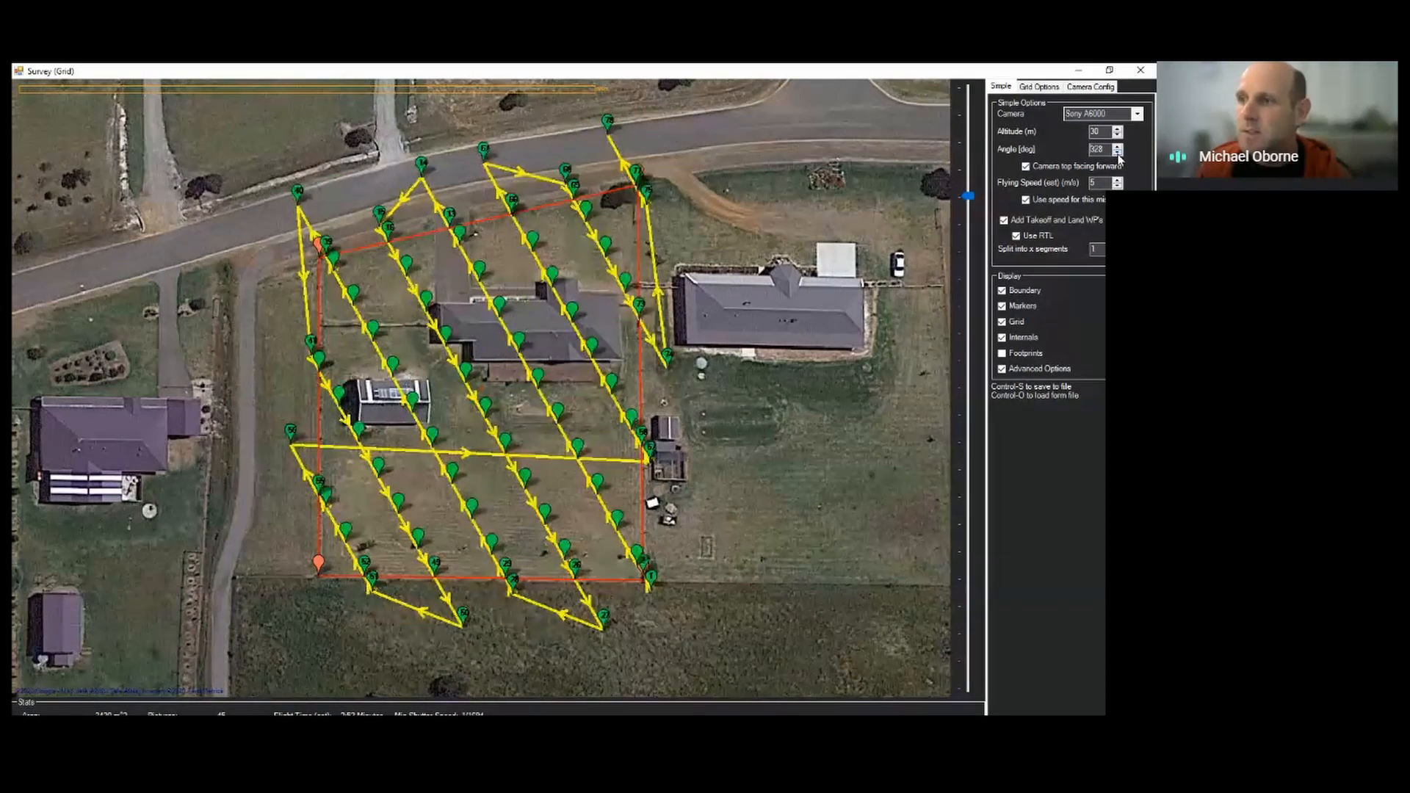
left_click(1117, 154)
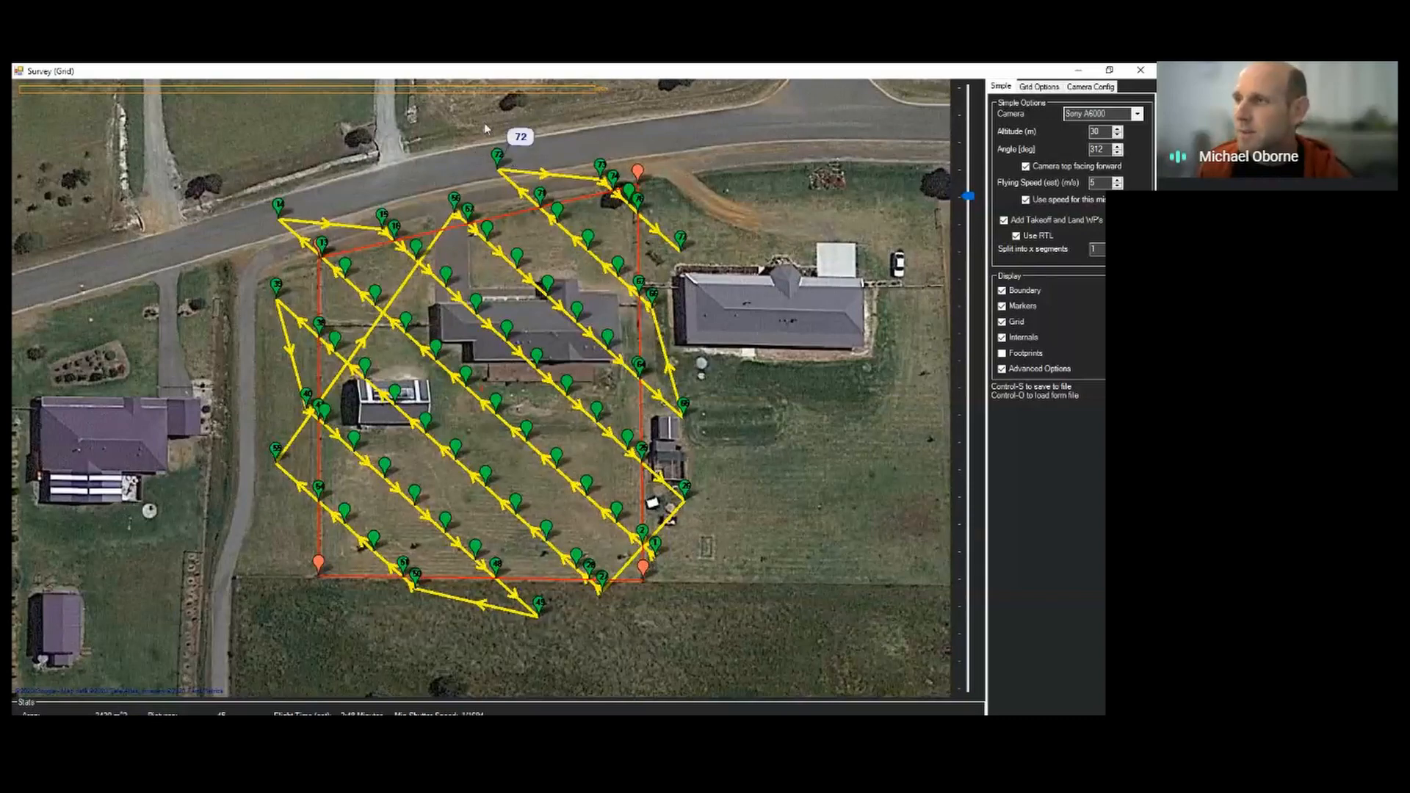
left_click(1118, 153)
left_click(1118, 153)
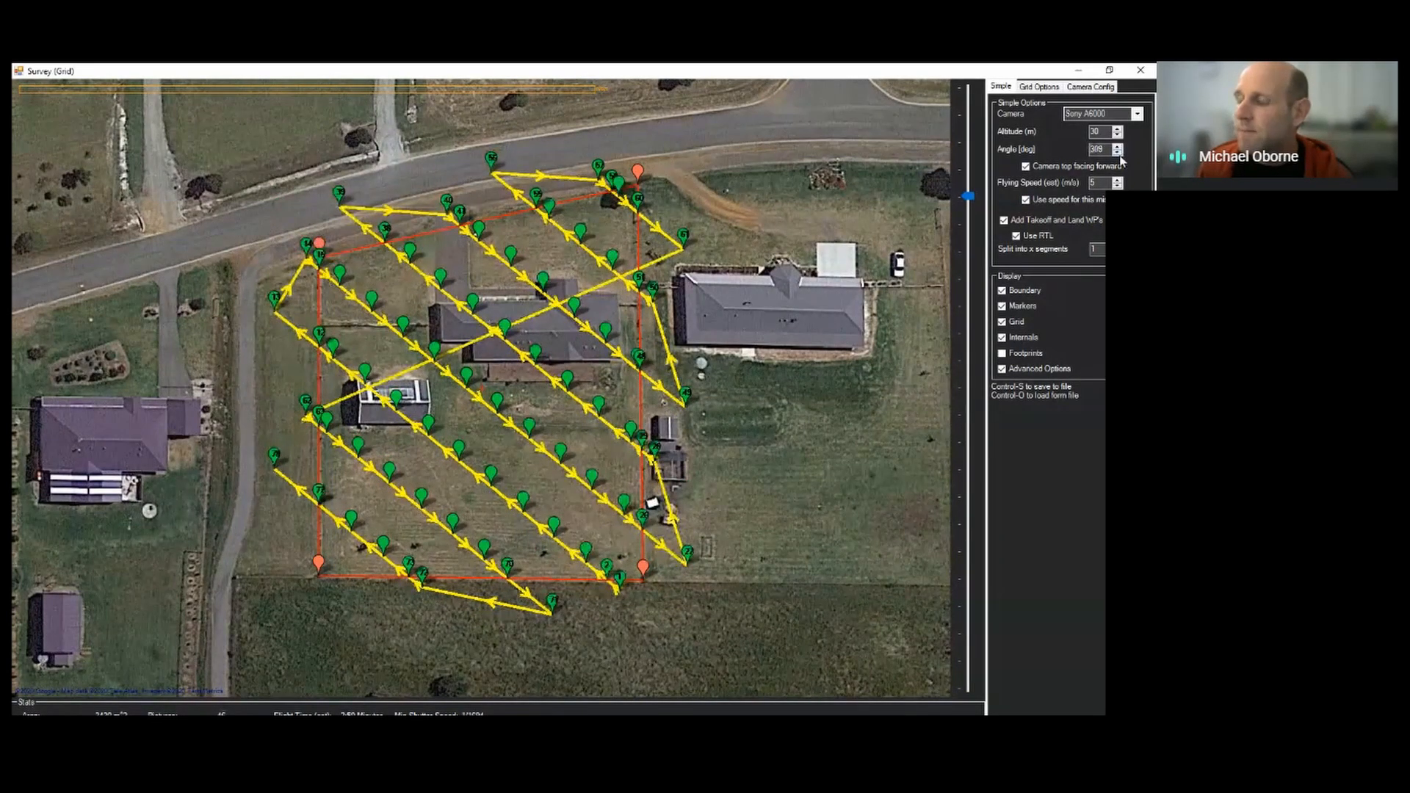
left_click(1119, 153)
left_click(1118, 153)
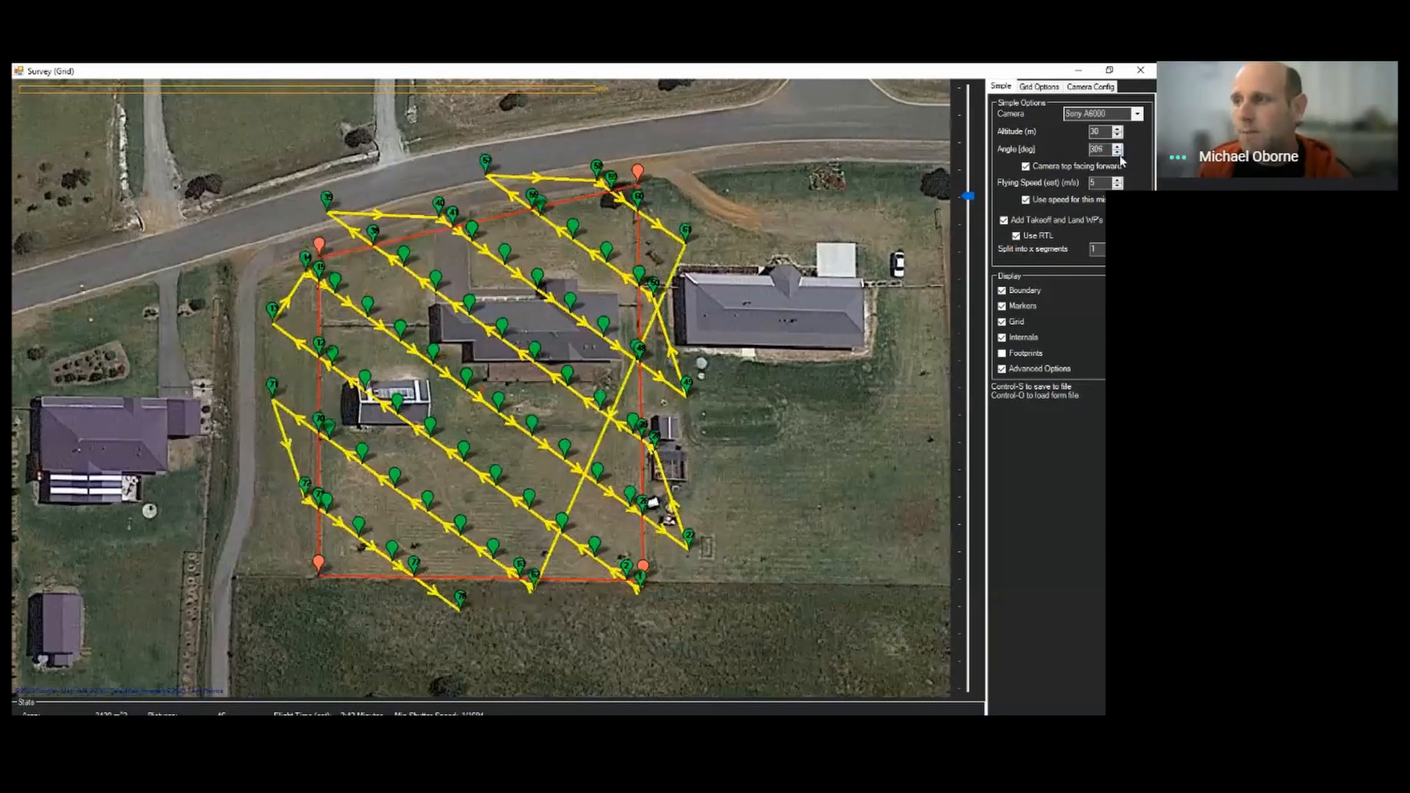
left_click(1119, 154)
left_click(1118, 153)
left_click(1118, 153)
left_click(1118, 152)
left_click(1118, 153)
left_click(1117, 147)
left_click(1118, 147)
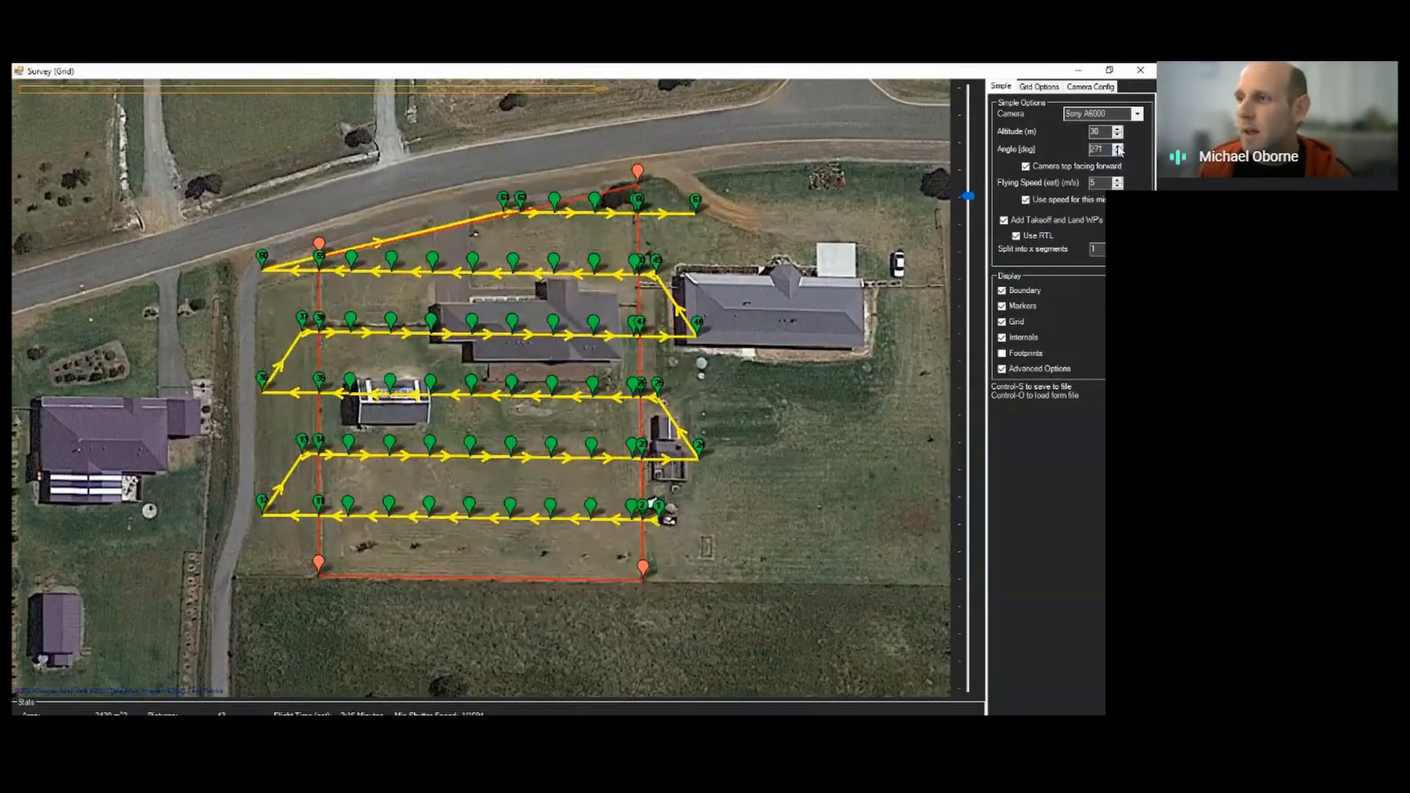
left_click(1117, 147)
left_click(1117, 152)
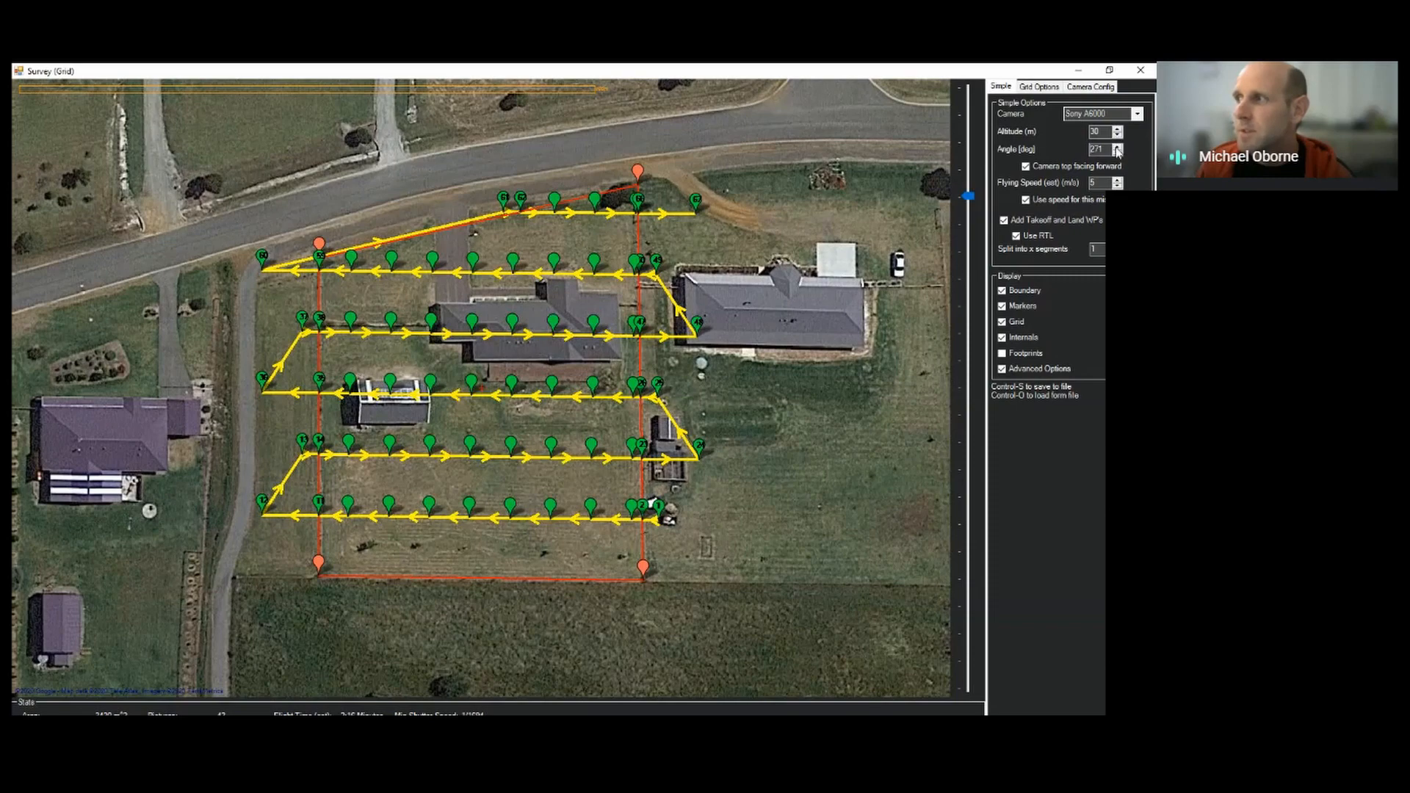
Set the survey grid angle to 0 degrees
double_click(1097, 149)
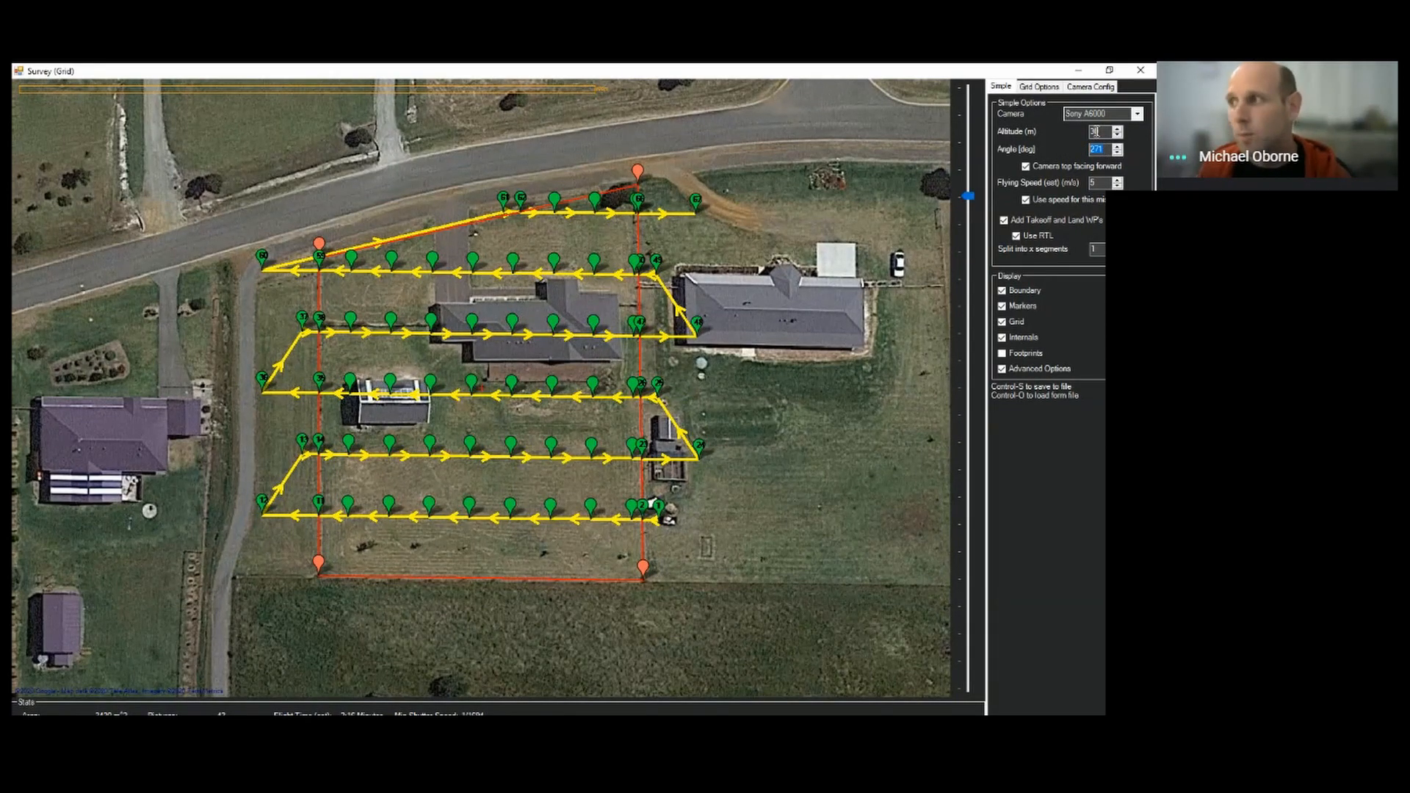
type("0")
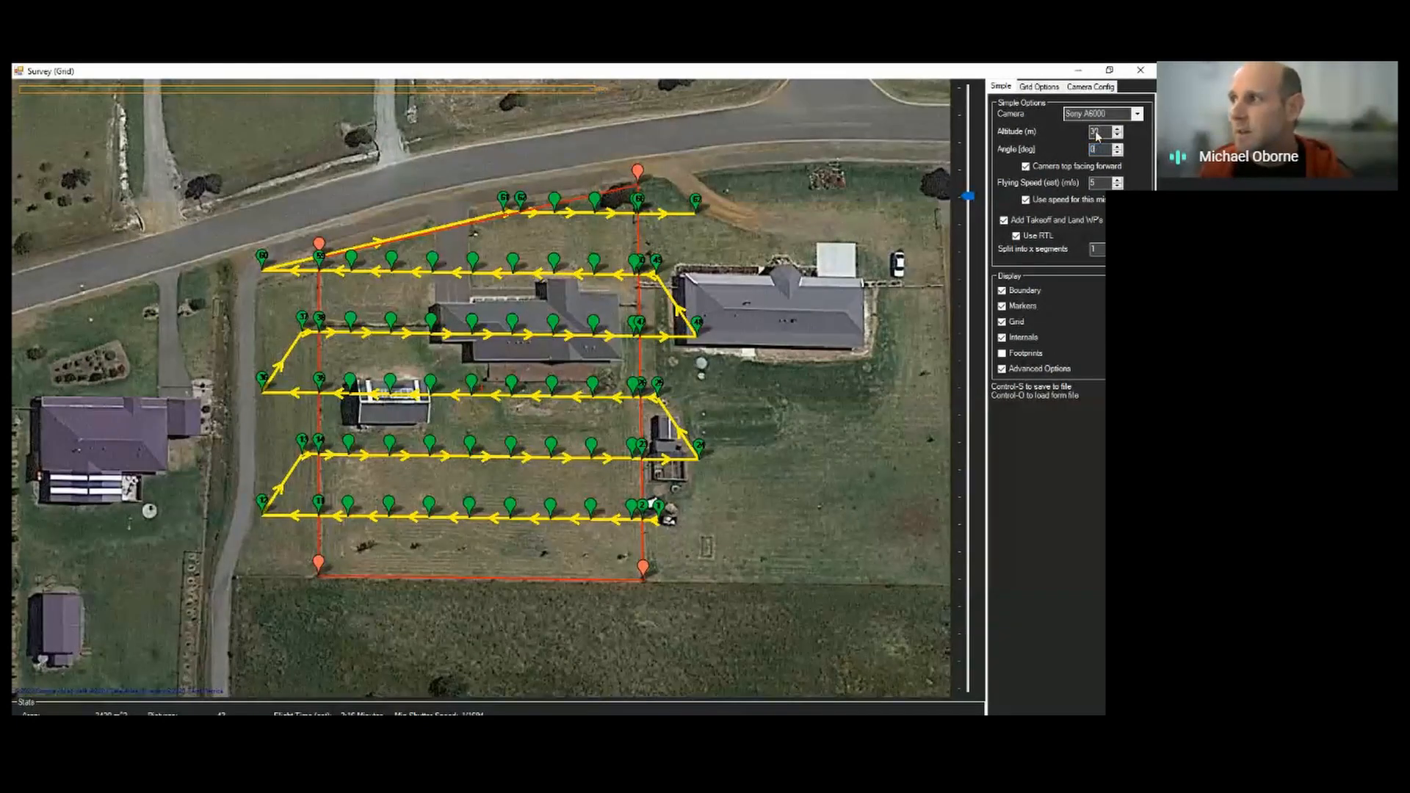
key("Tab")
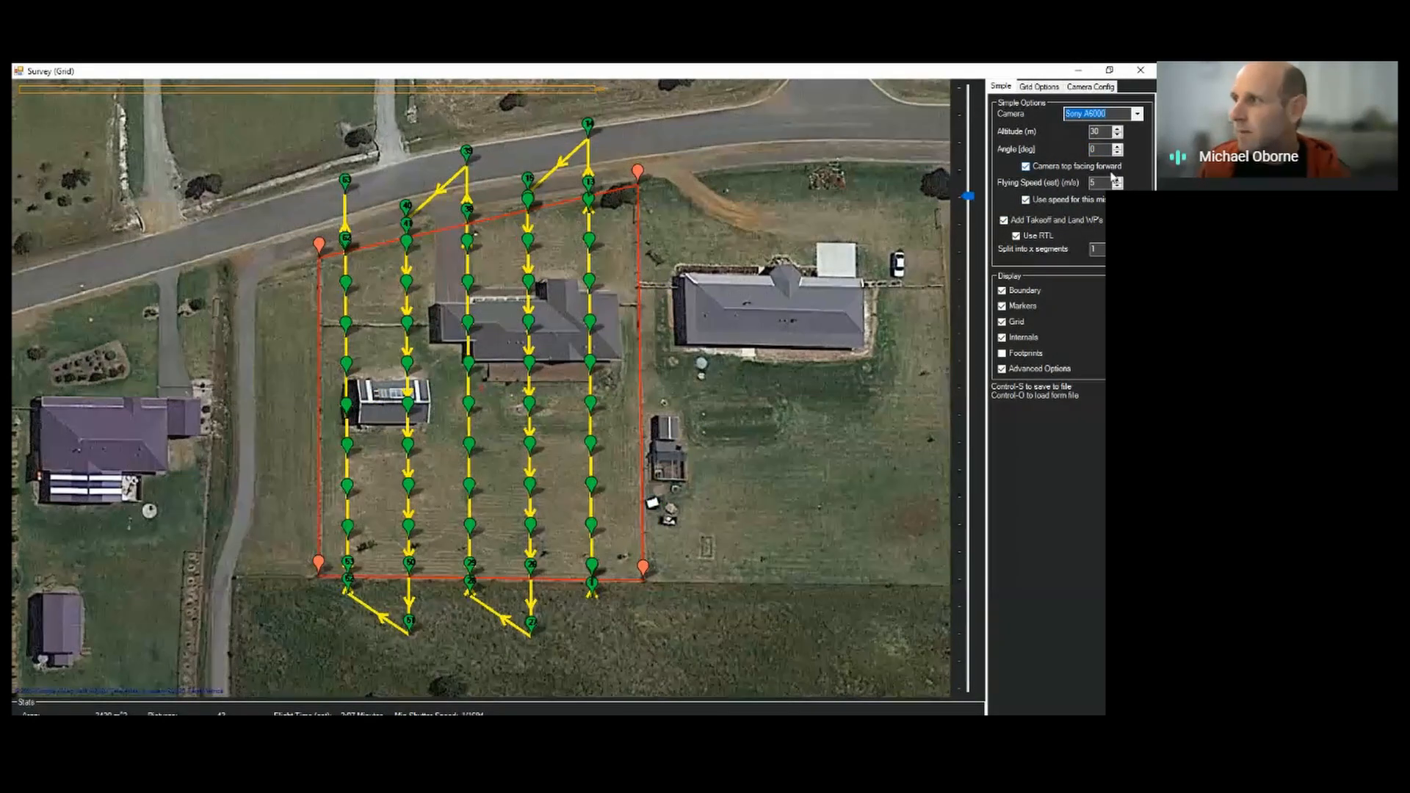
left_click_drag(1104, 182, 1075, 178)
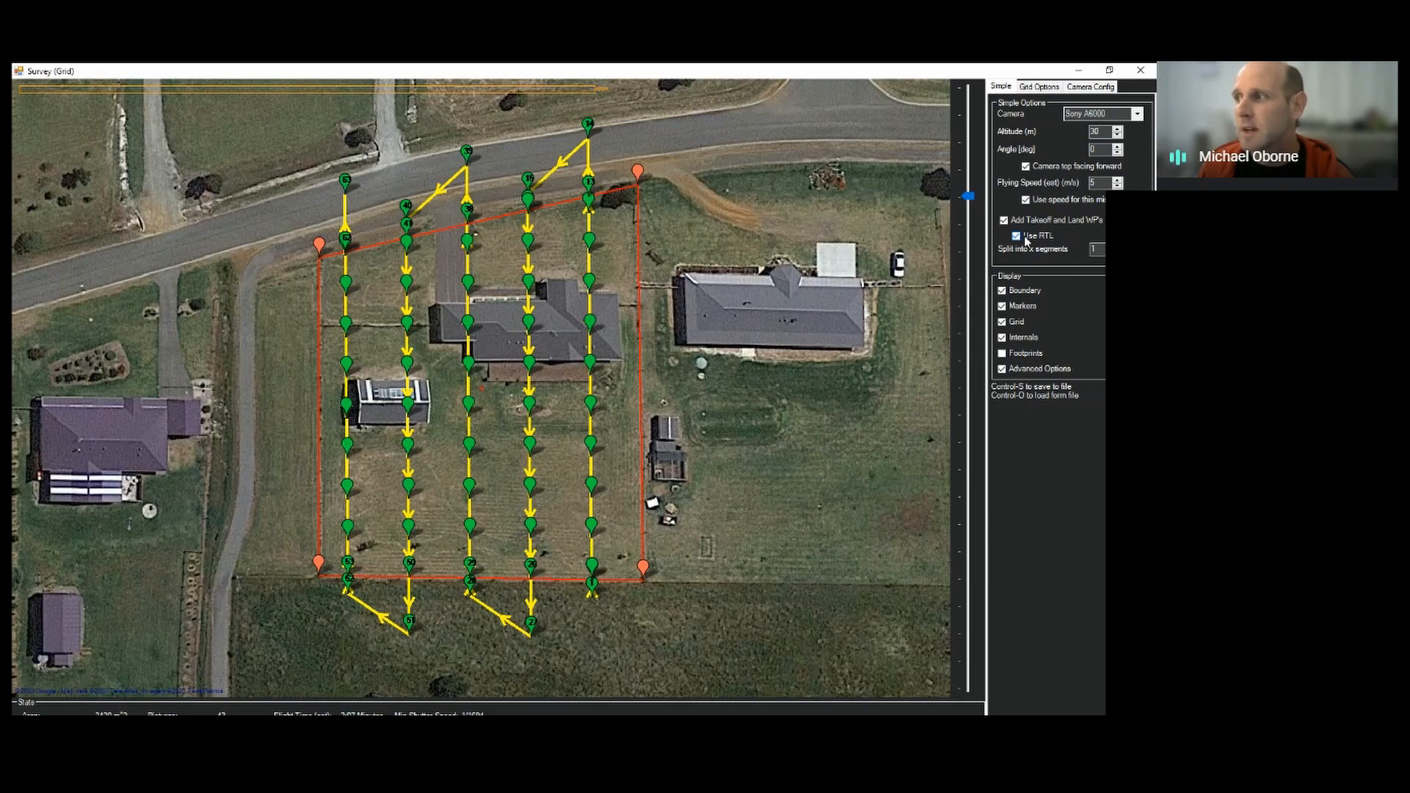
Hide the internal waypoints and the waypoint markers, and display the camera footprints over the survey area
left_click(1002, 338)
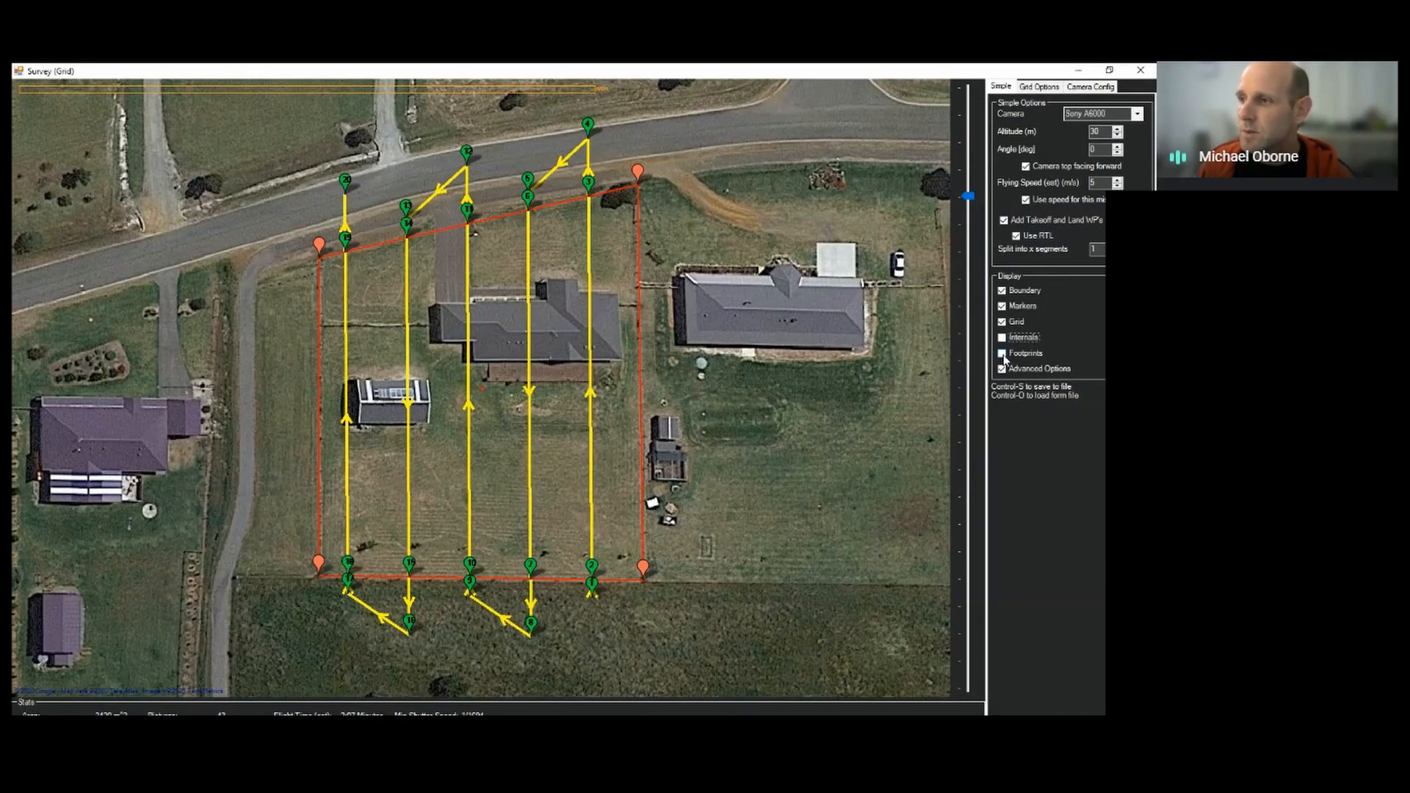
left_click(1002, 354)
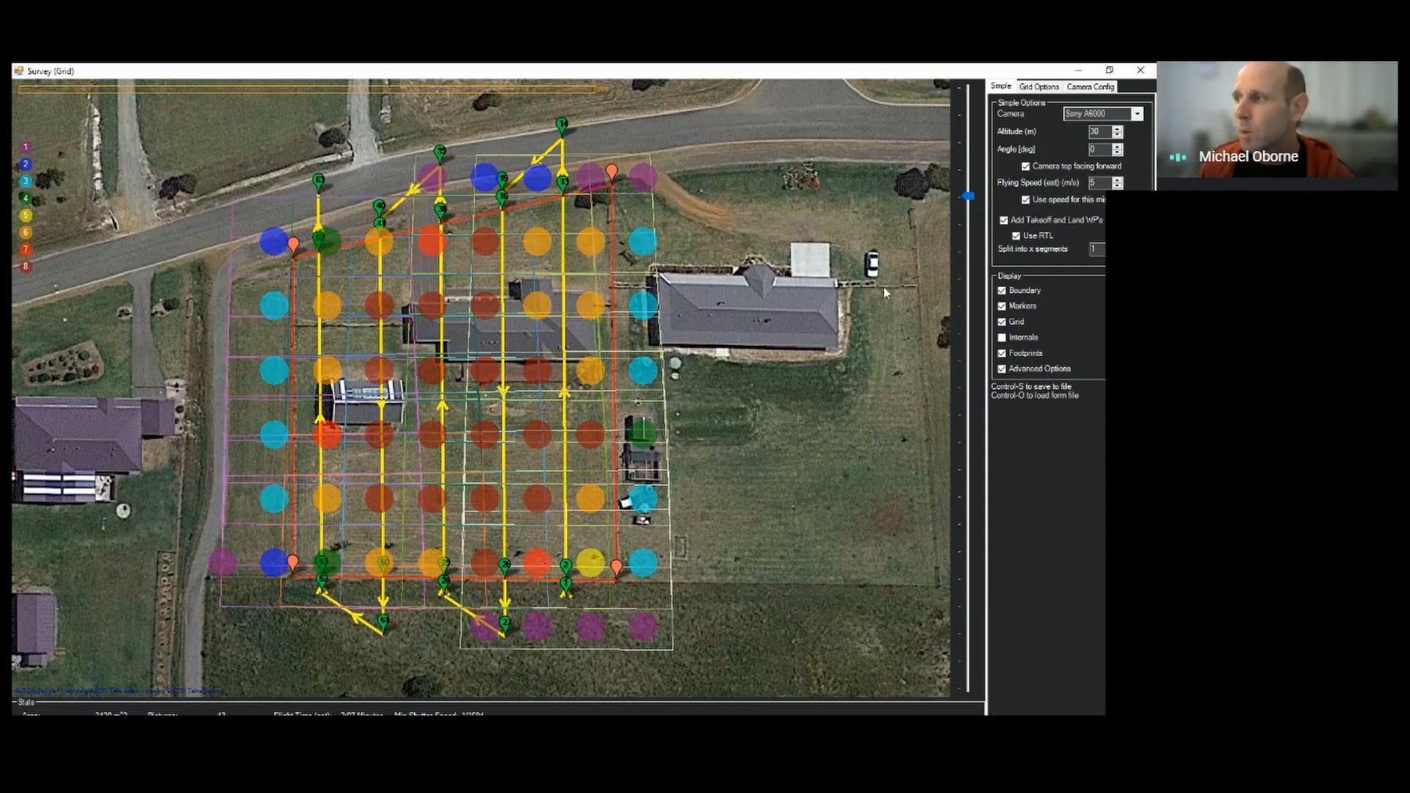
left_click(1002, 306)
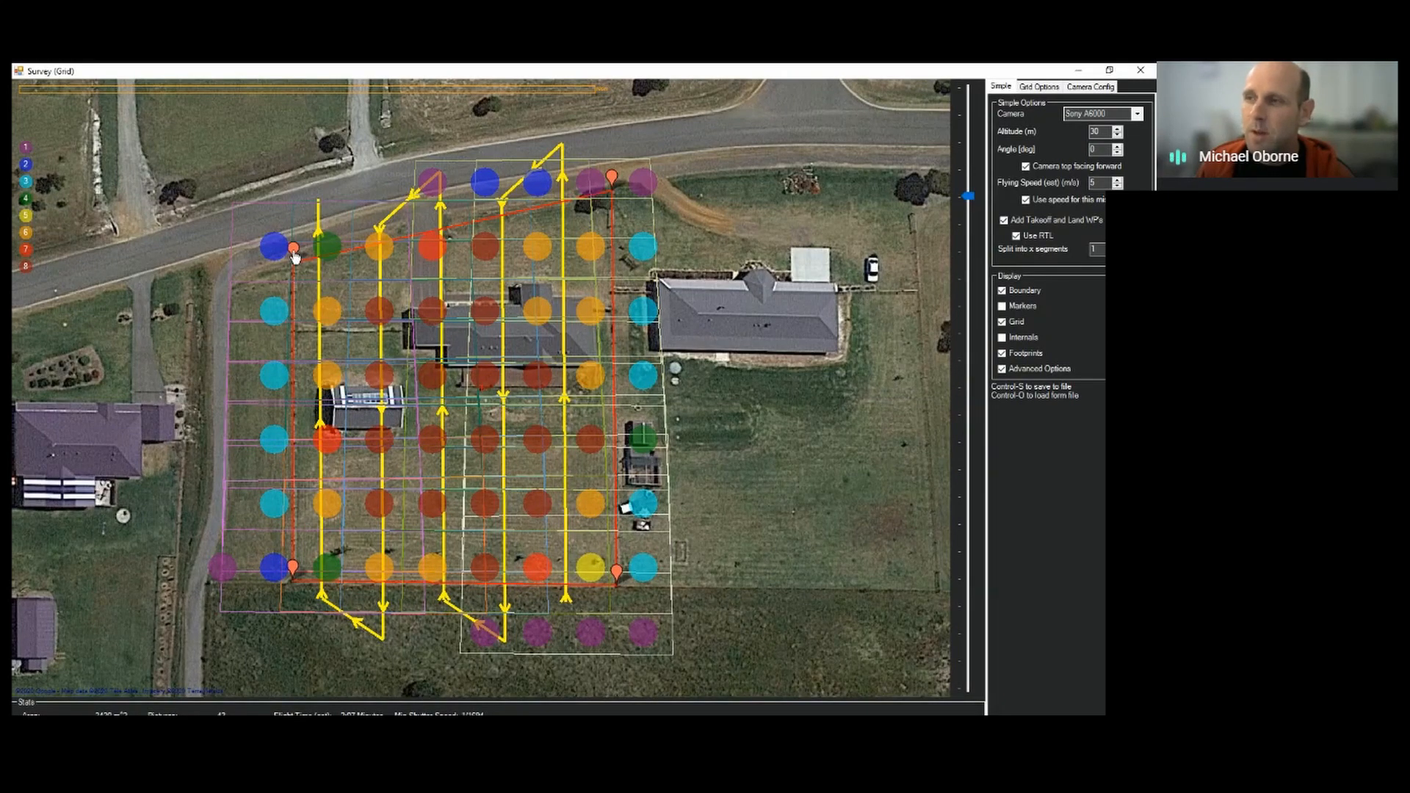
Enlarge the survey boundary by moving its four corners outward, then shift the two road-side corners slightly farther north
left_click_drag(295, 254, 250, 237)
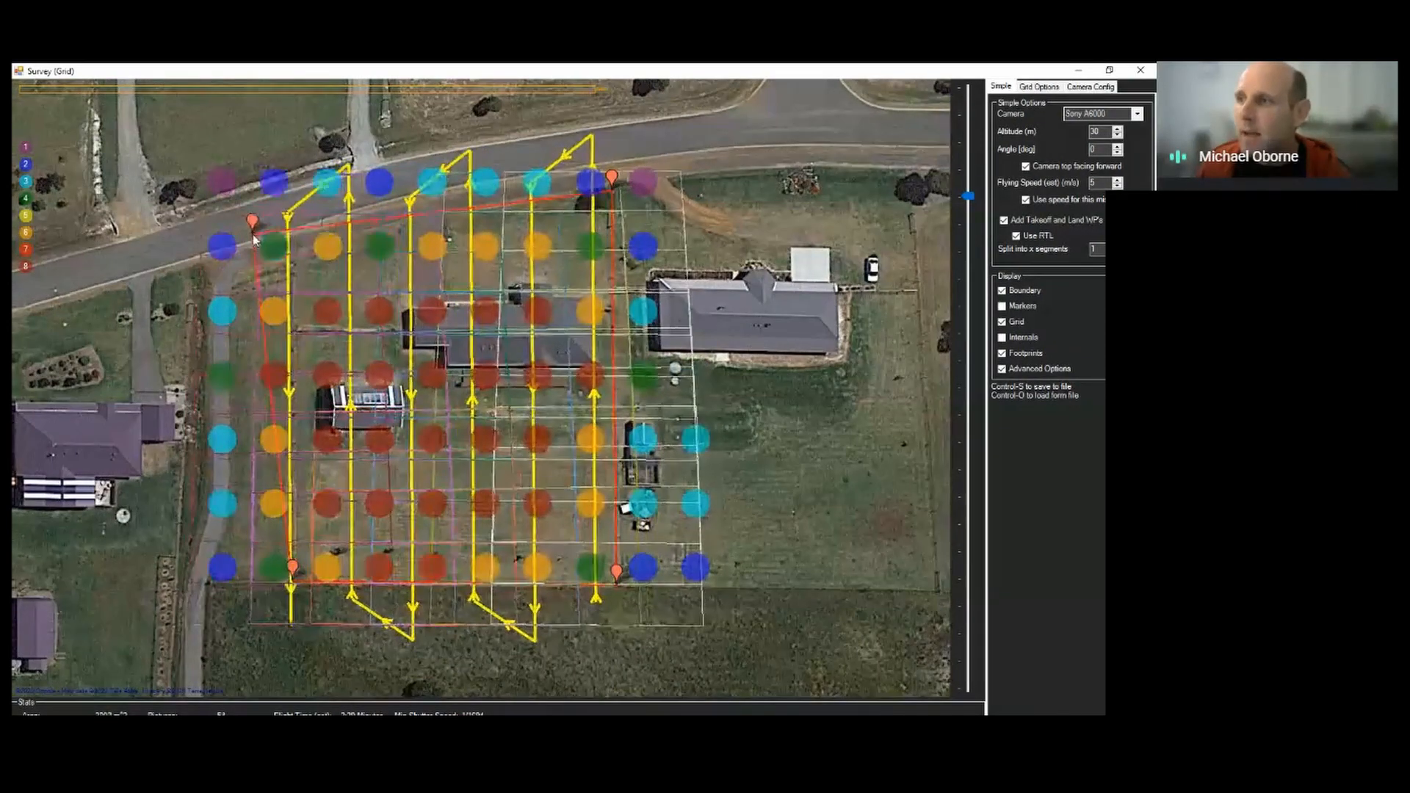
left_click_drag(615, 187, 652, 147)
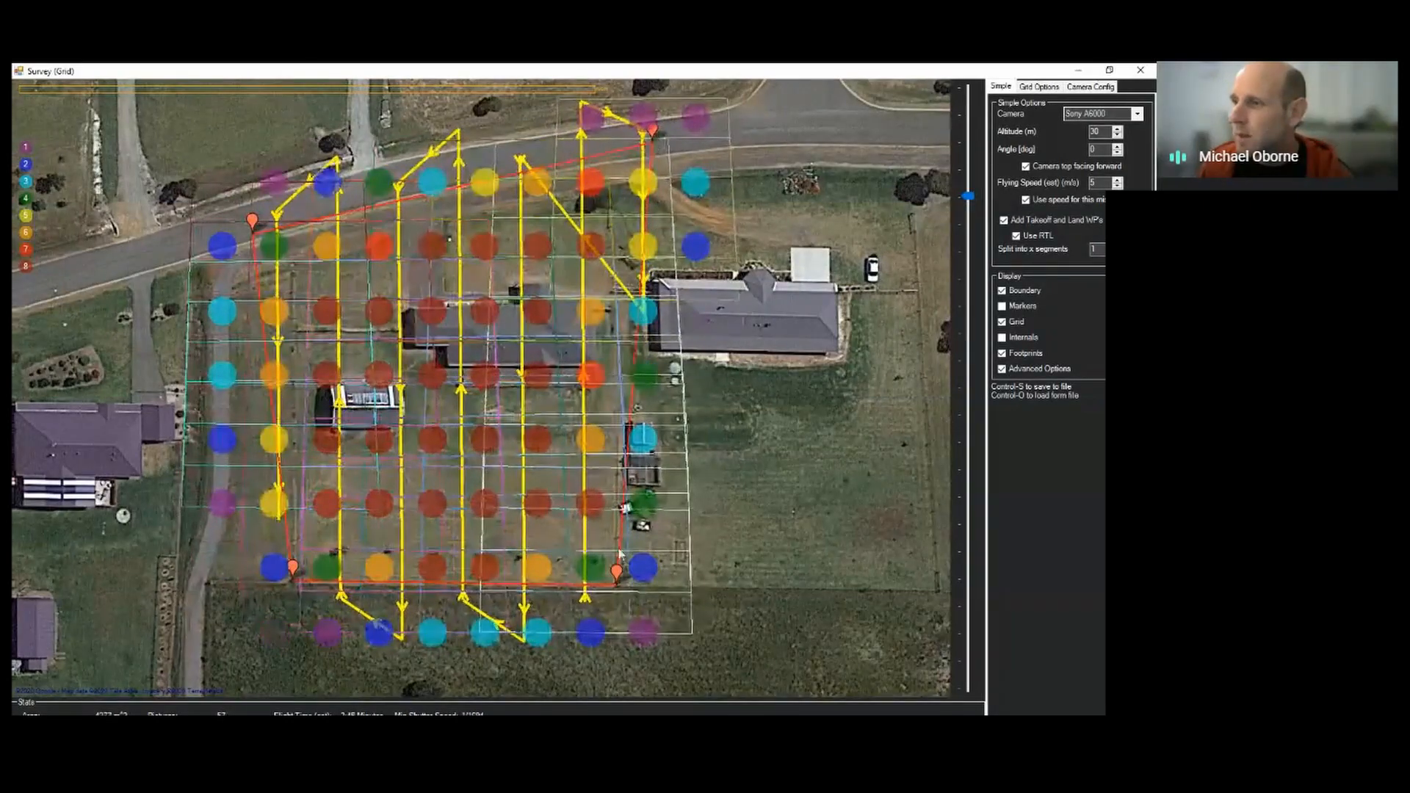
mouse_move(617, 580)
left_mouse_down()
mouse_move(670, 611)
mouse_move(670, 645)
left_mouse_up()
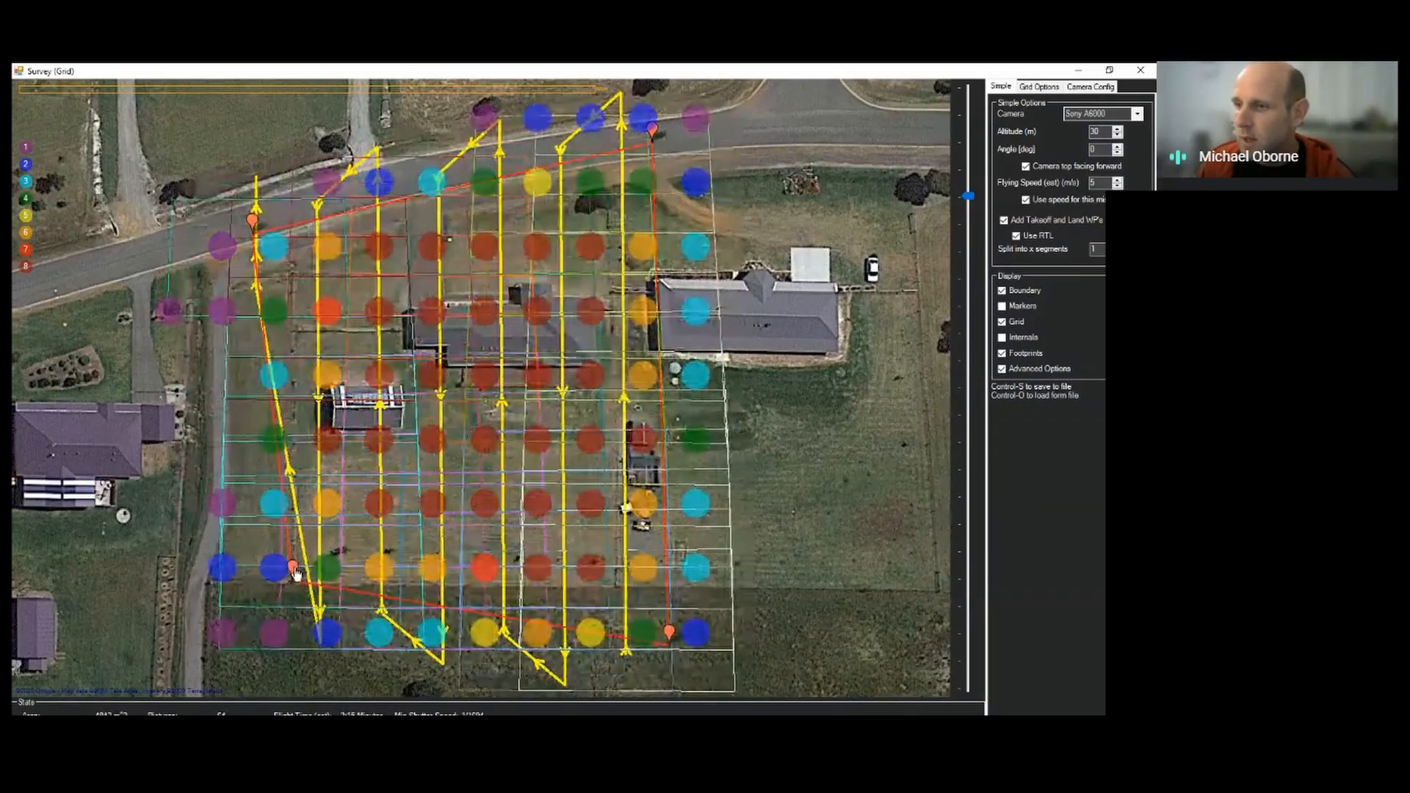
left_click_drag(296, 573, 239, 646)
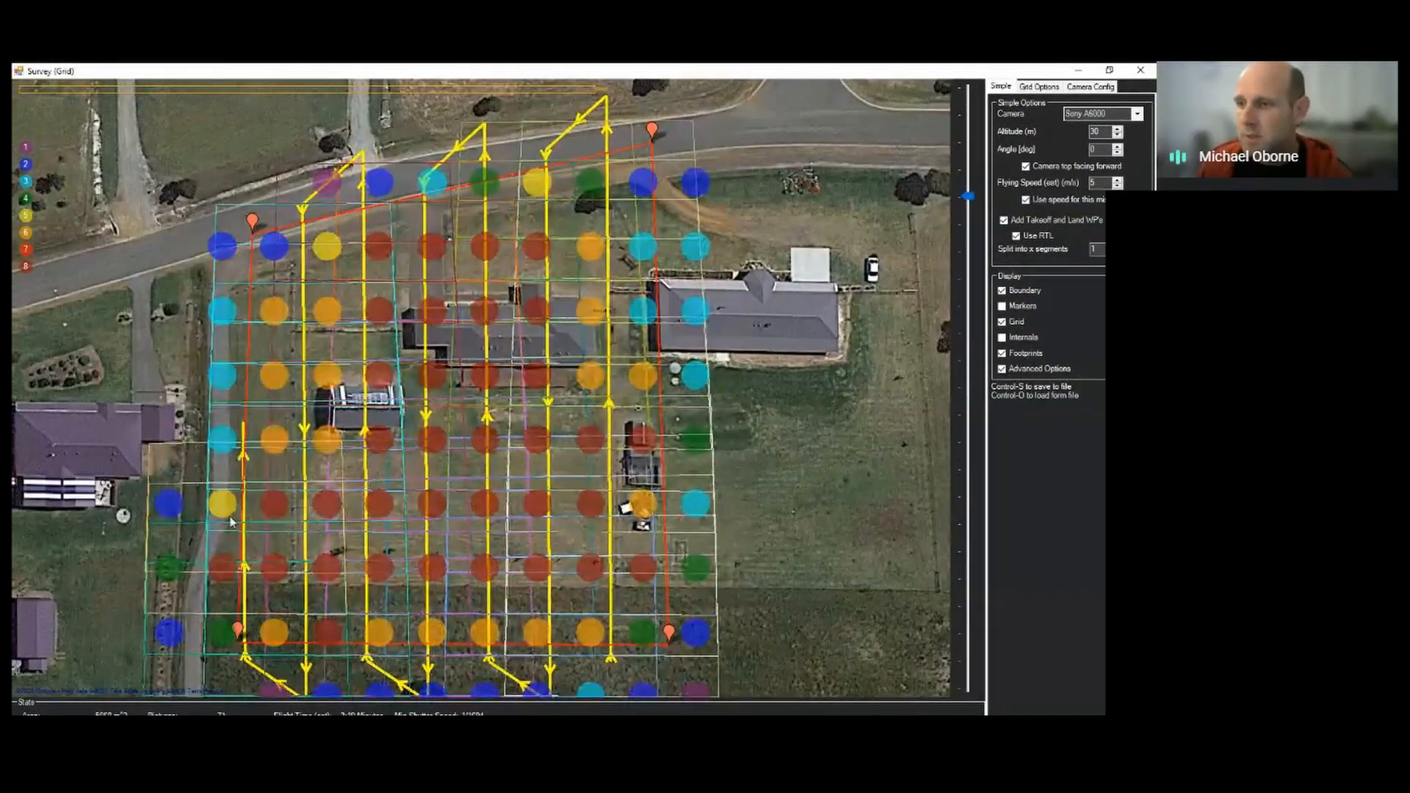
mouse_move(252, 228)
left_mouse_down()
mouse_move(241, 216)
mouse_move(259, 221)
left_mouse_up()
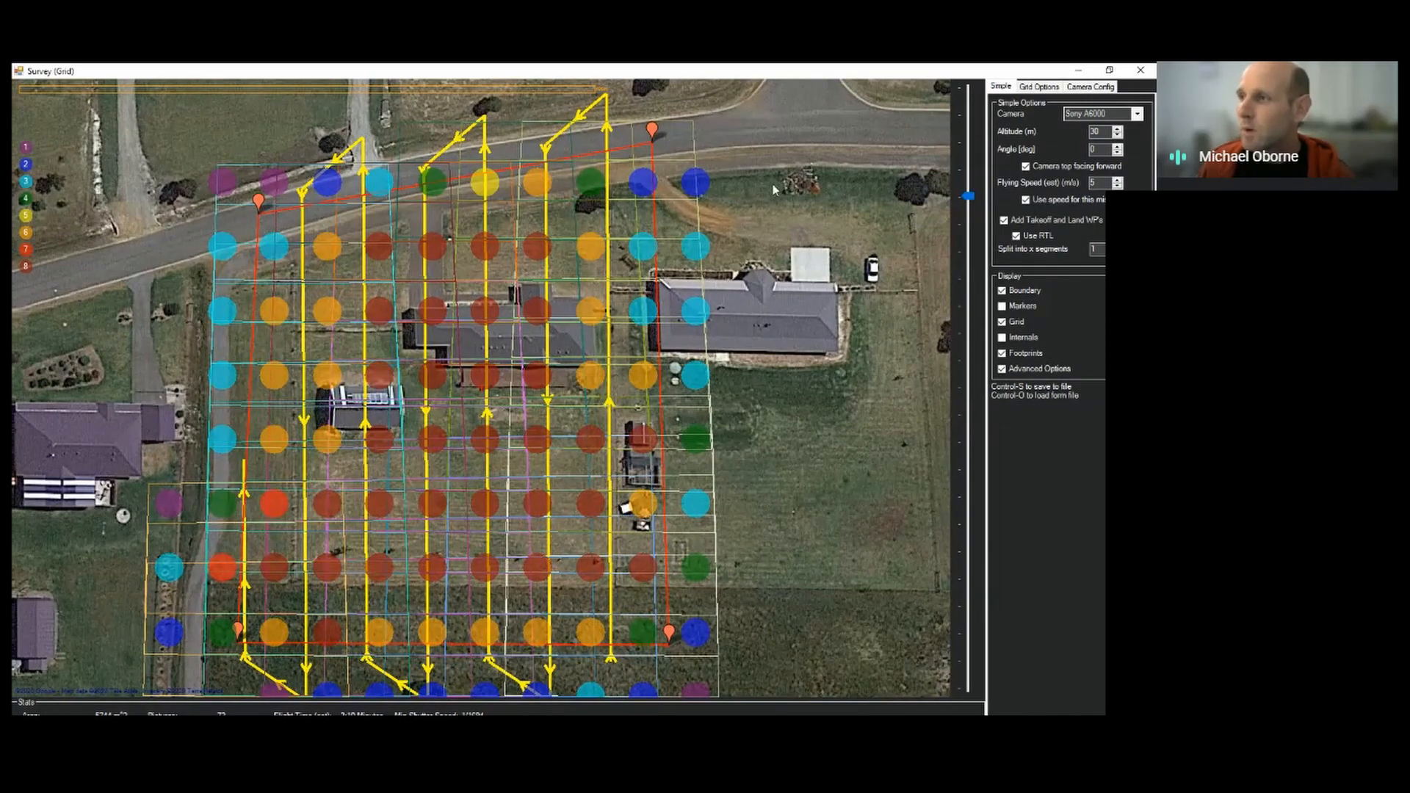
mouse_move(655, 143)
left_mouse_down()
mouse_move(668, 122)
mouse_move(649, 127)
left_mouse_up()
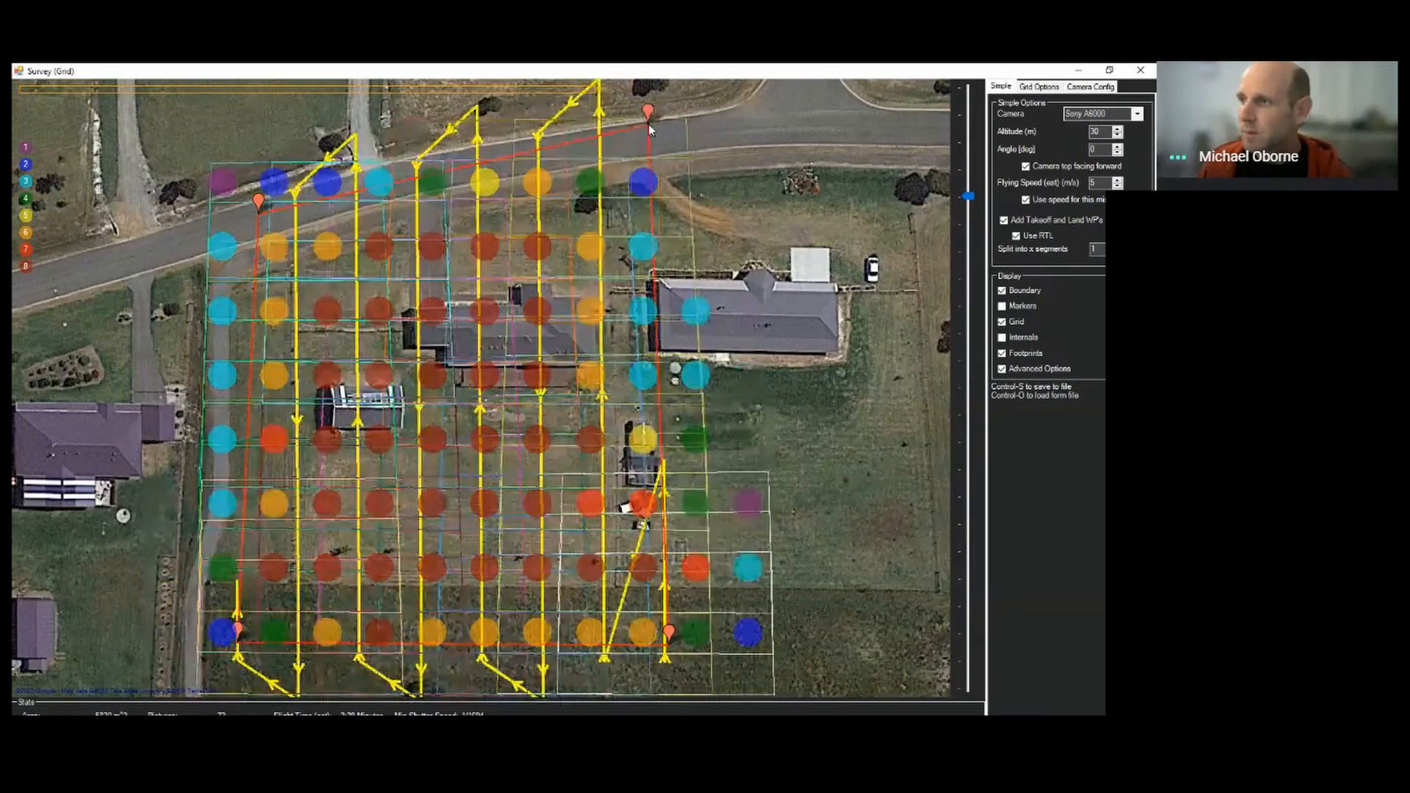
Try increasing the survey grid angle by a few degrees in small increments
left_click(1118, 146)
left_click(1118, 153)
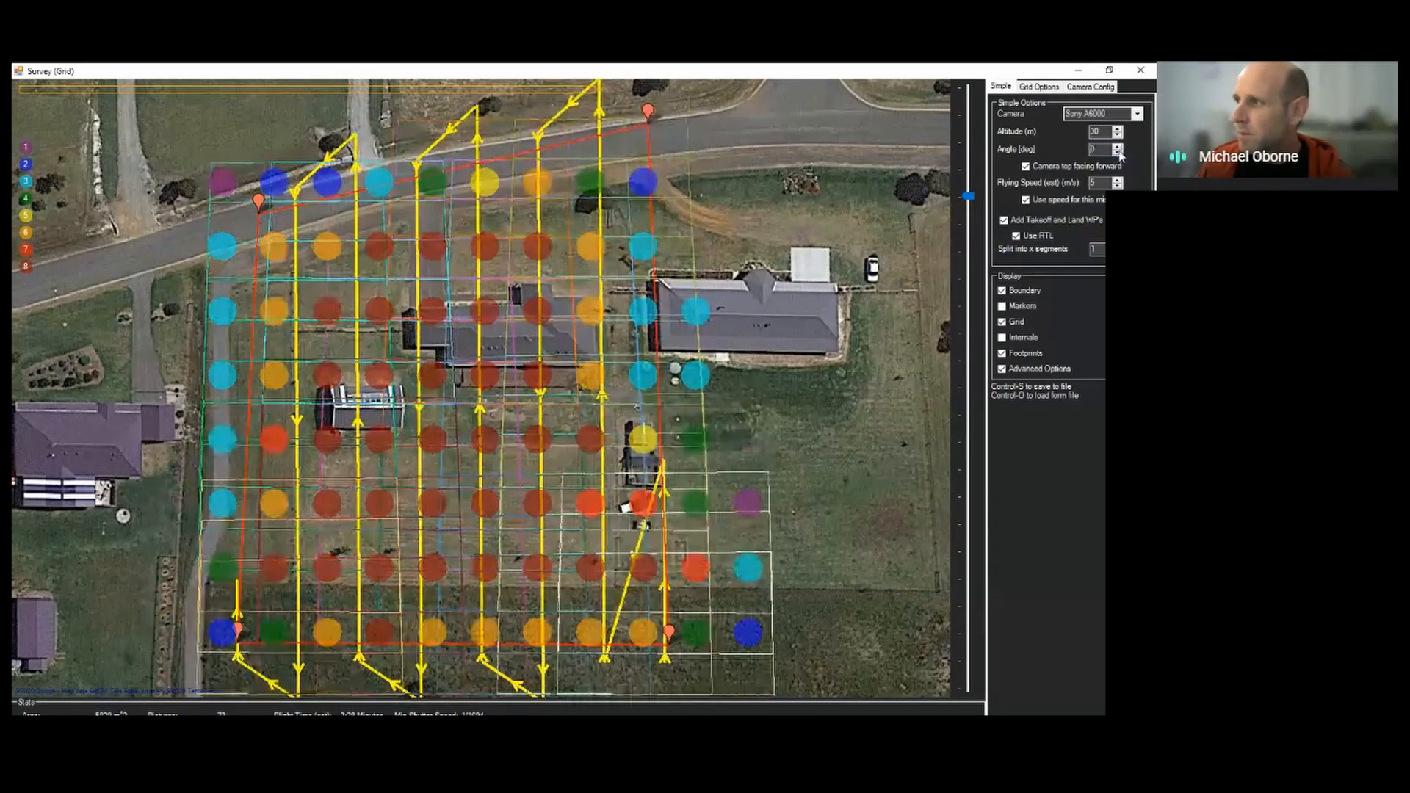
left_click(1118, 146)
left_click(1117, 146)
left_click(1118, 146)
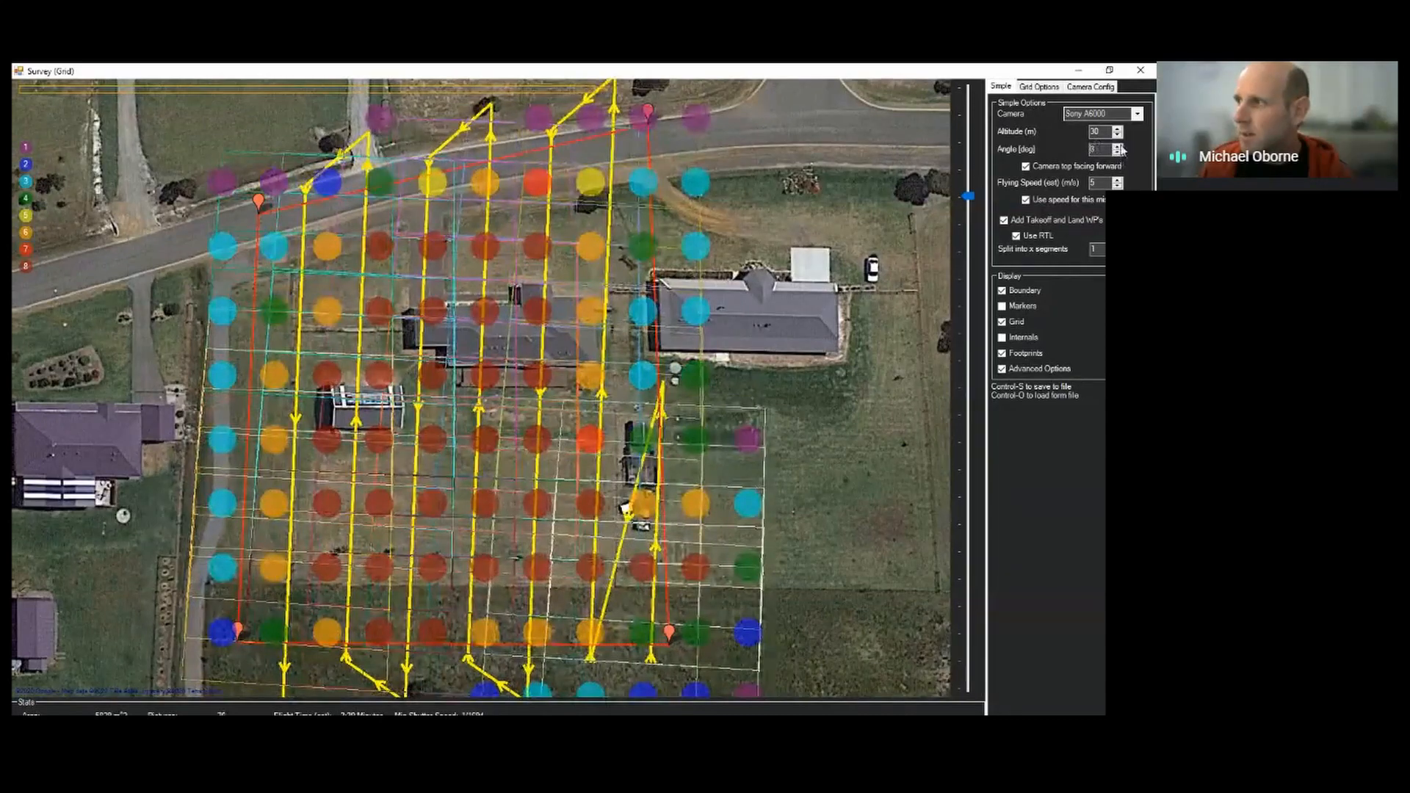
left_click(1118, 146)
left_click(1117, 146)
left_click(1117, 147)
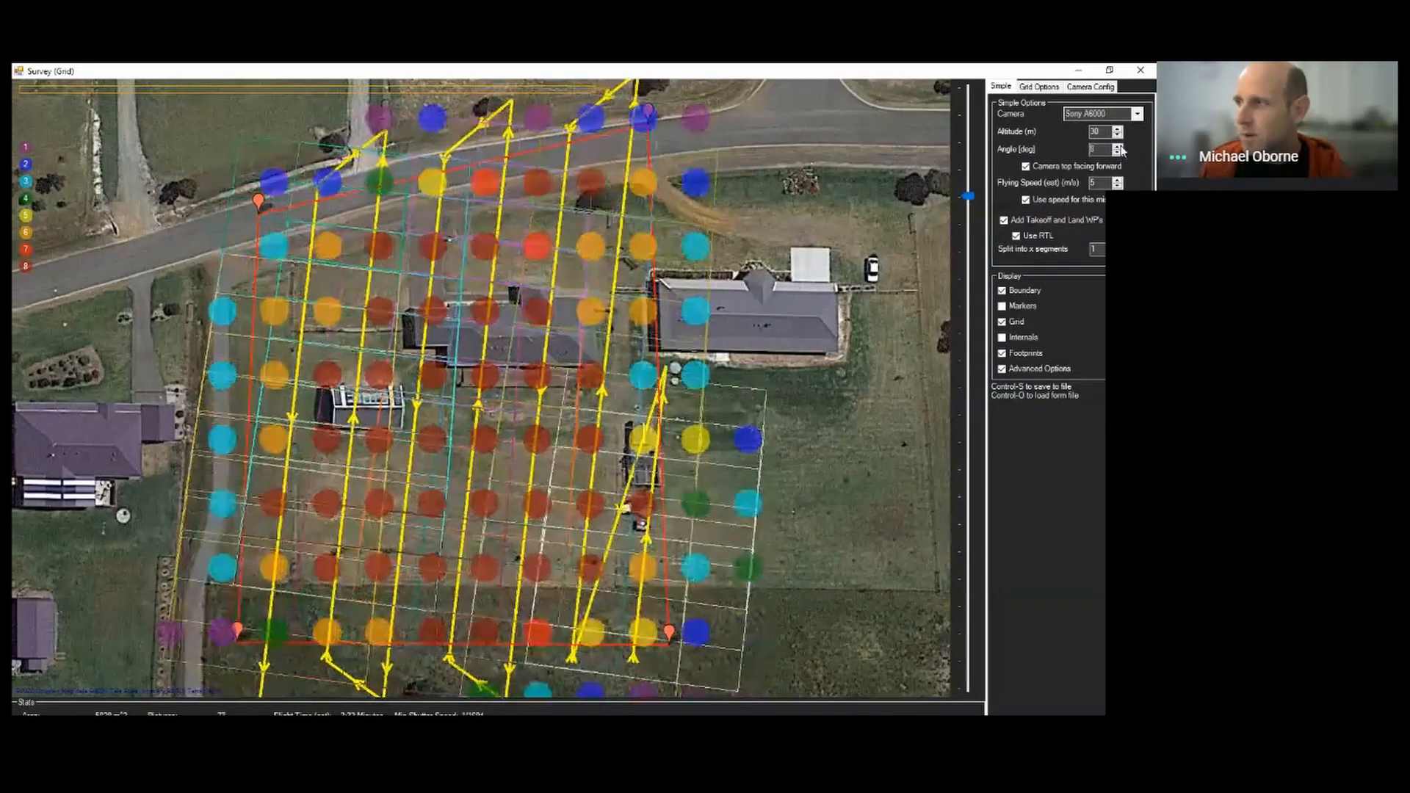
left_click(1119, 147)
Set the survey grid angle to 360 degrees and fine-tune it to 359 degrees
type("360")
key("Tab")
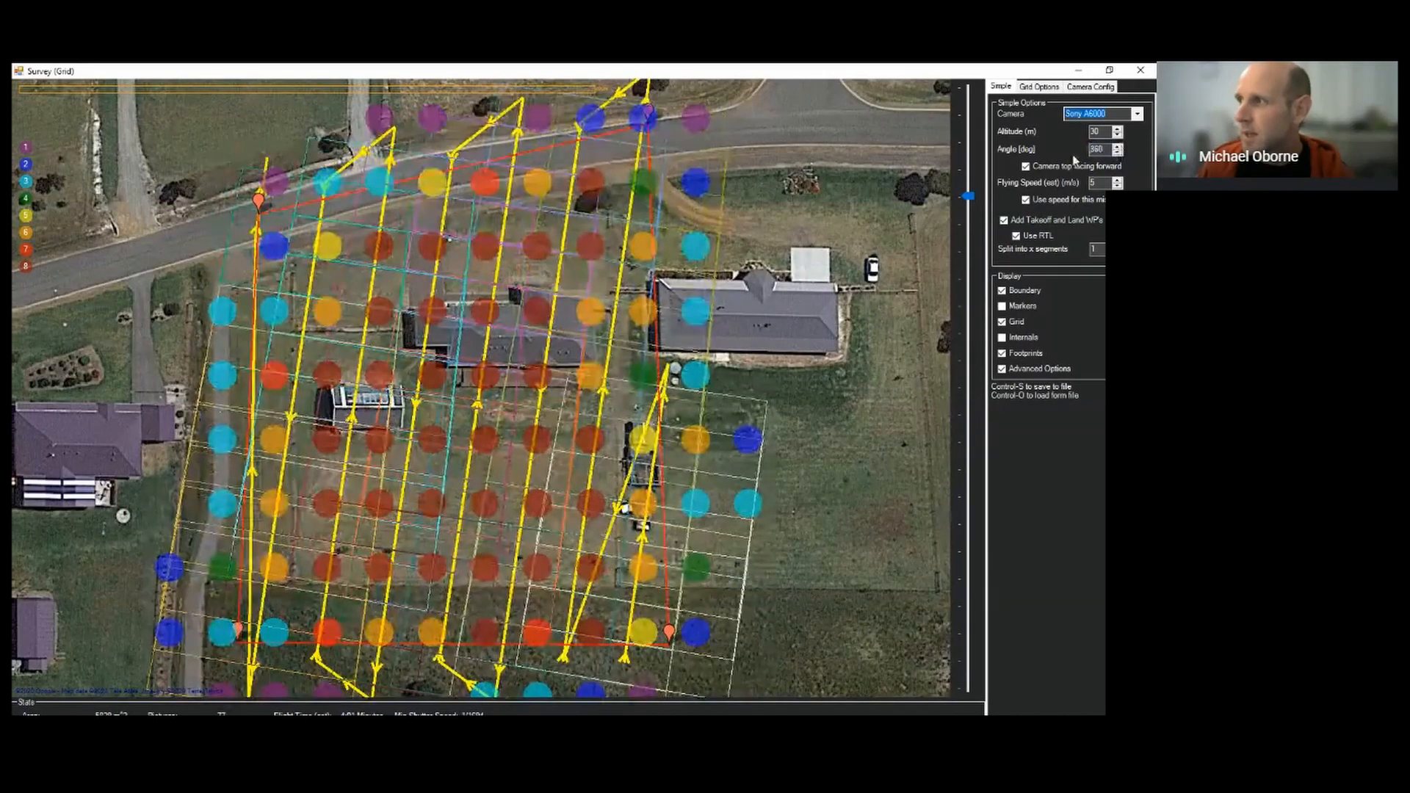
left_click(1119, 153)
left_click(1118, 153)
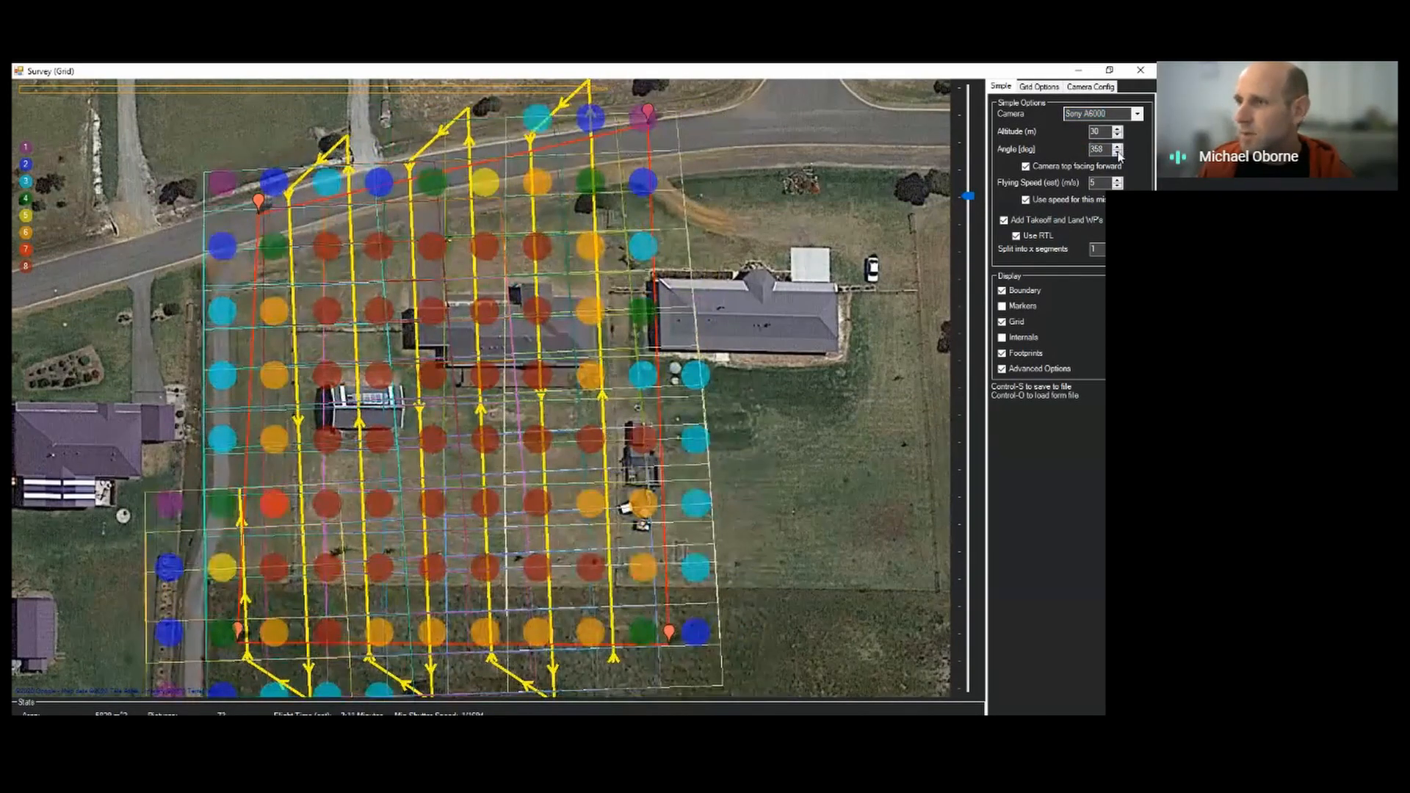
left_click(1118, 153)
left_click(1118, 153)
left_click(1118, 153)
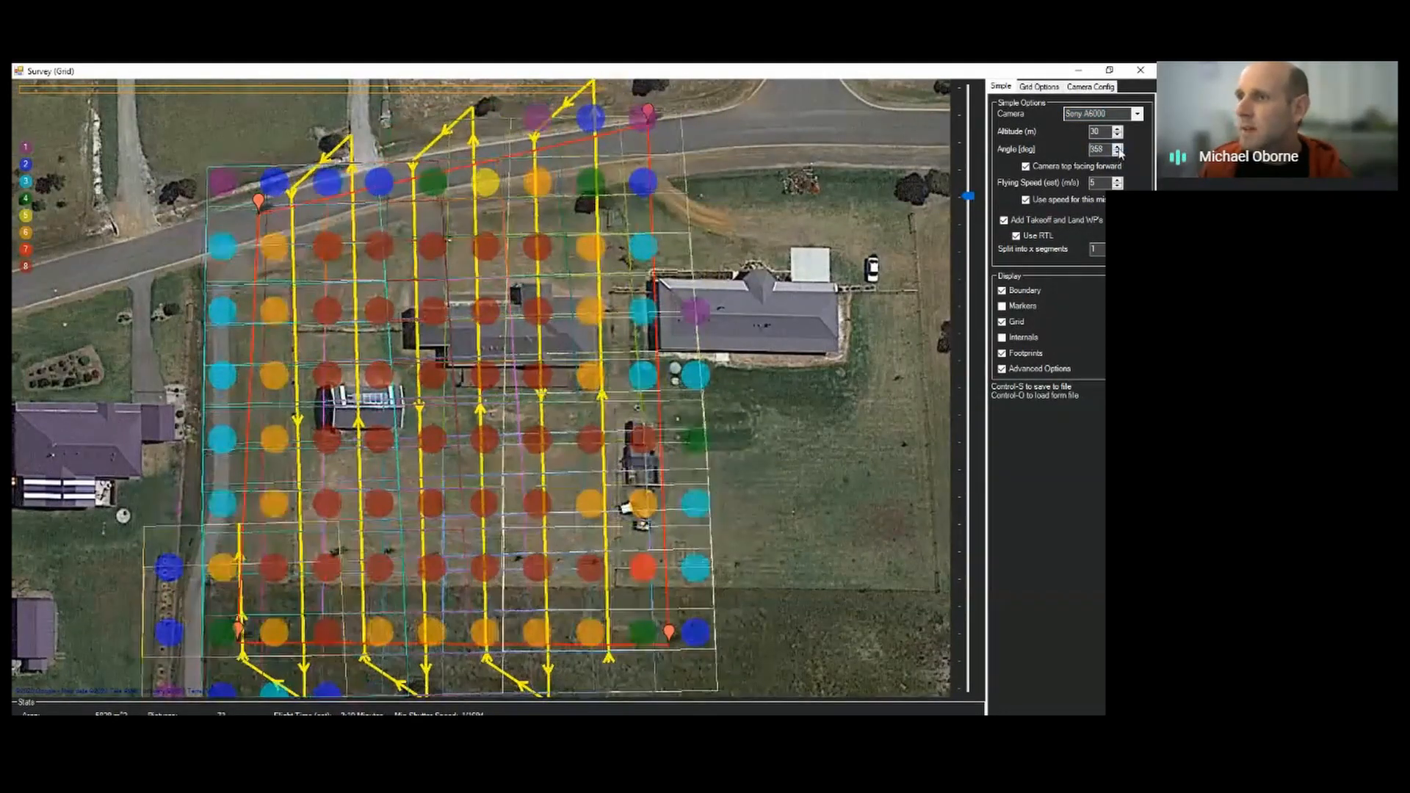
left_click(1118, 154)
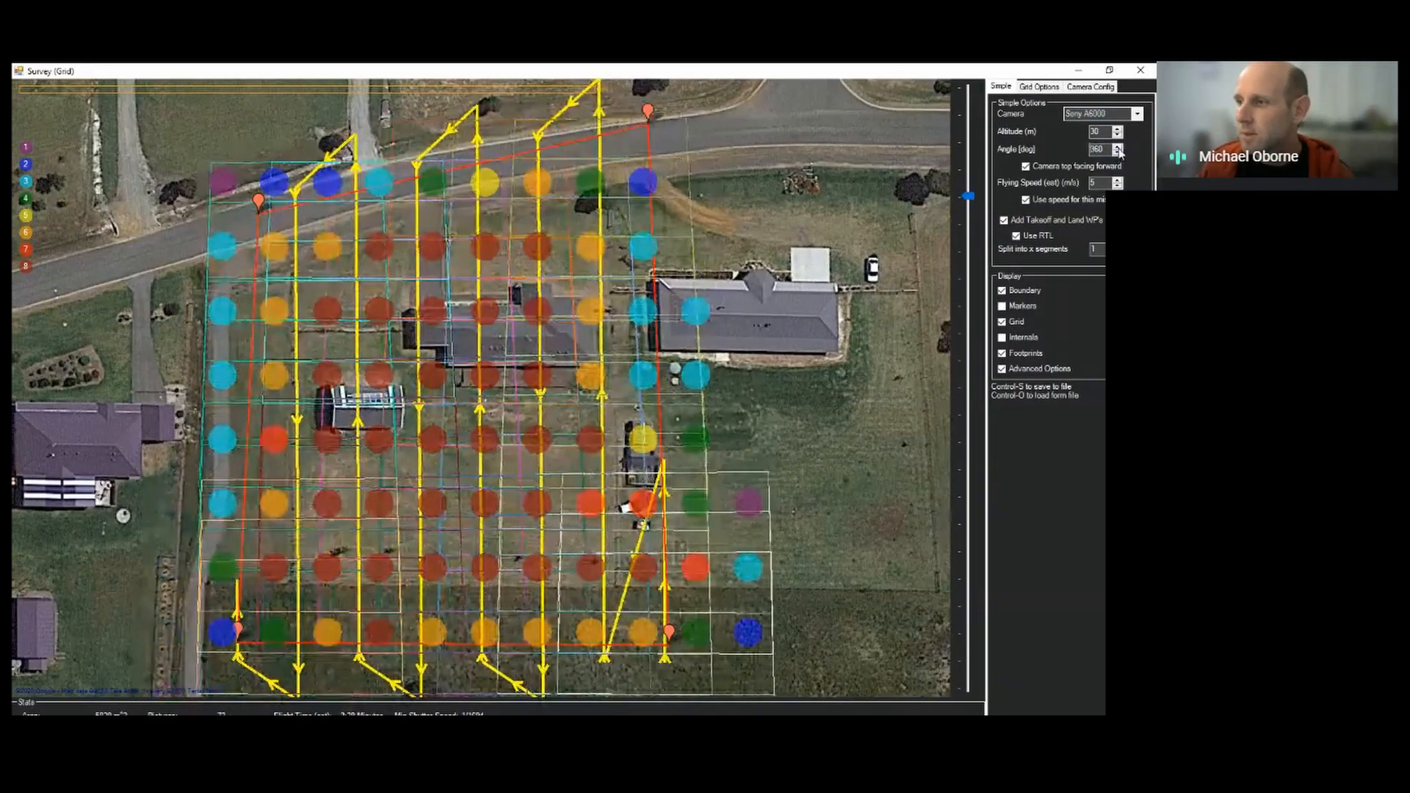
left_click(1118, 153)
left_click(1118, 153)
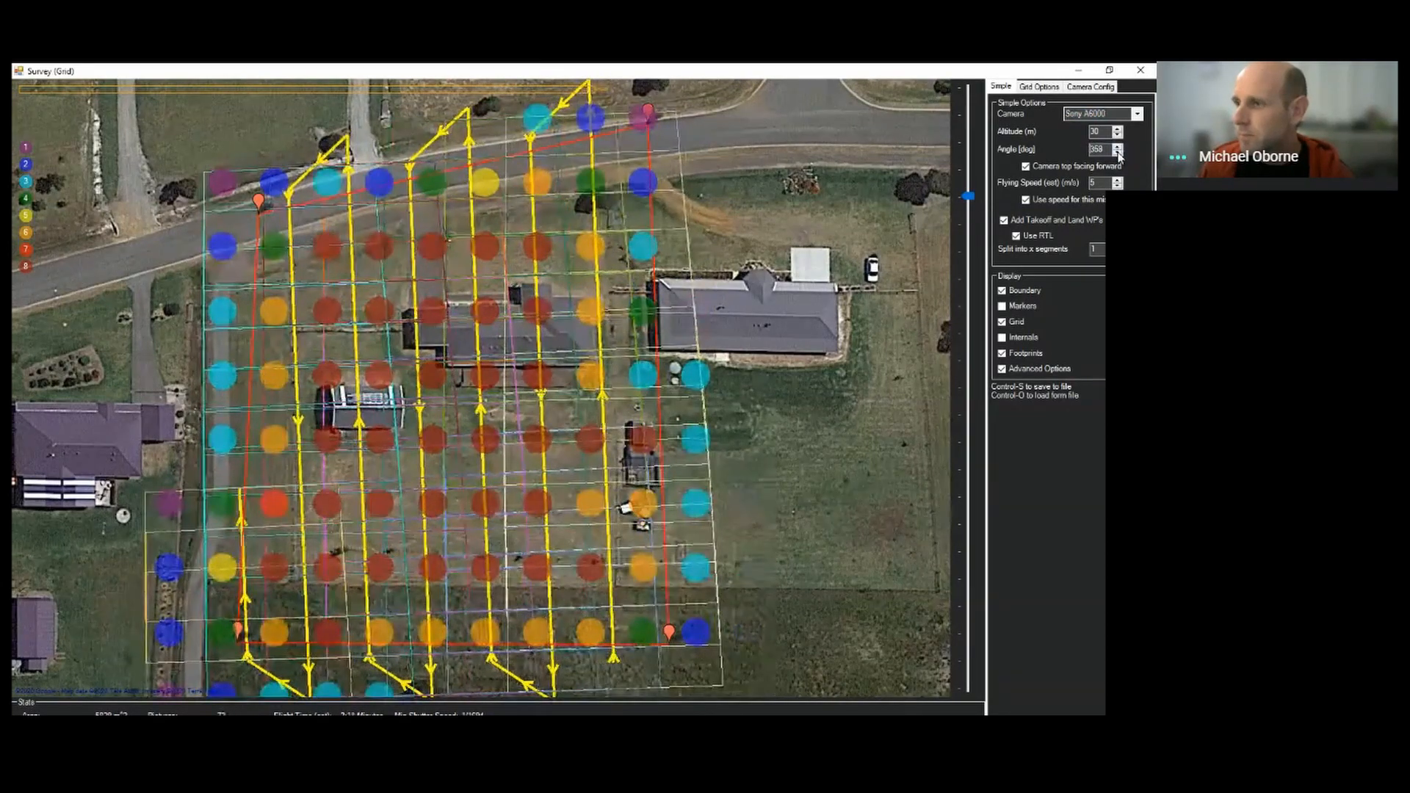
left_click(1117, 147)
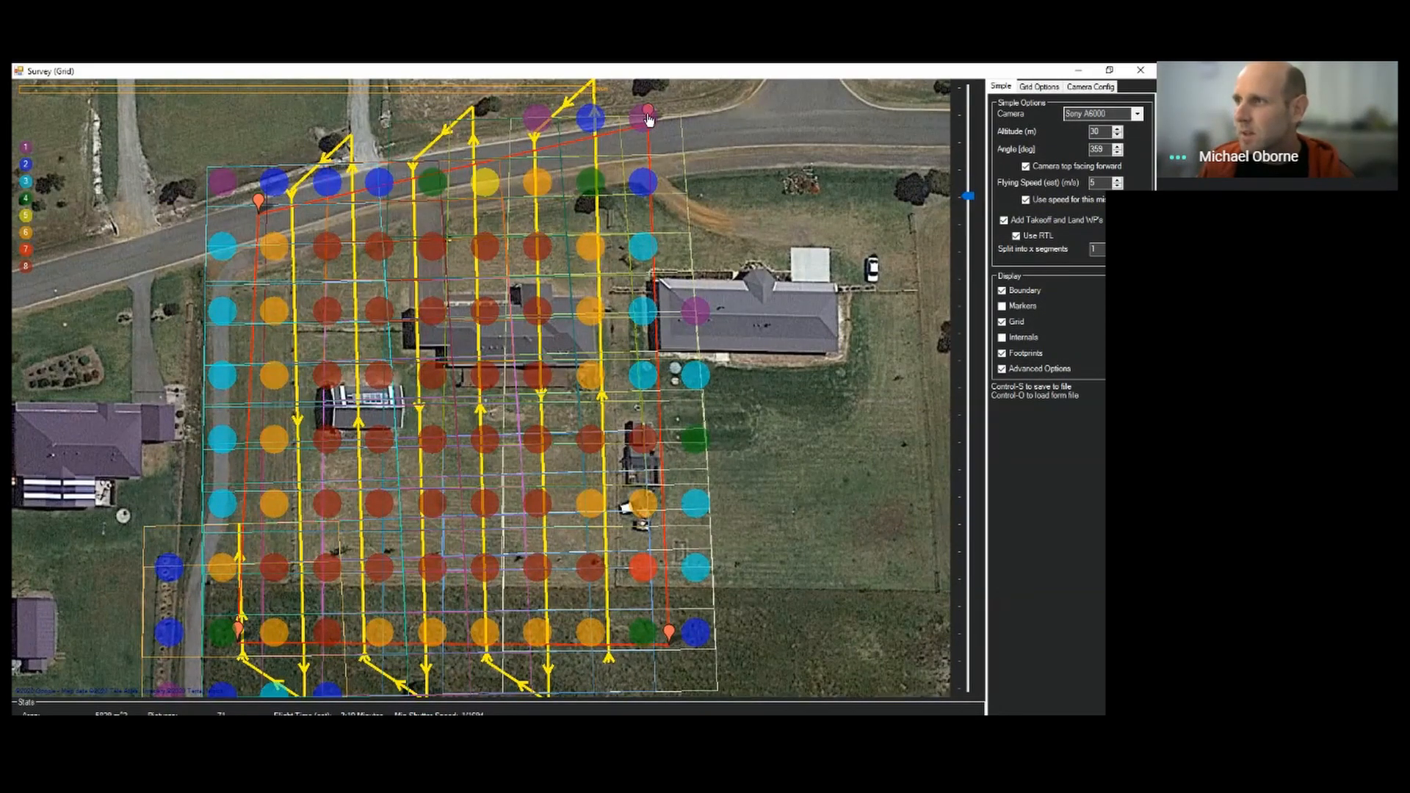
Extend the boundary across the road by moving its two northern corners farther north and slightly west
left_click_drag(647, 117, 638, 112)
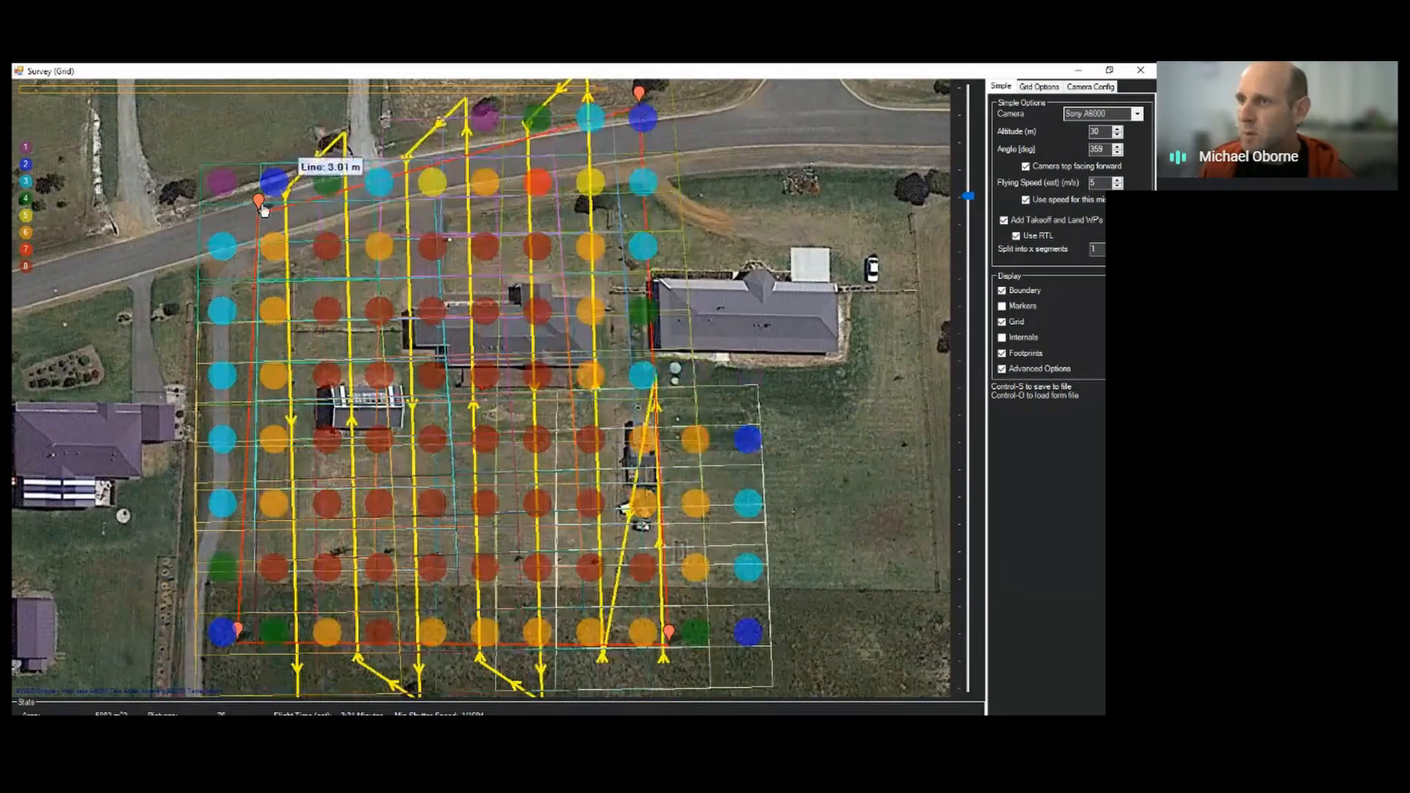
left_click_drag(263, 209, 254, 186)
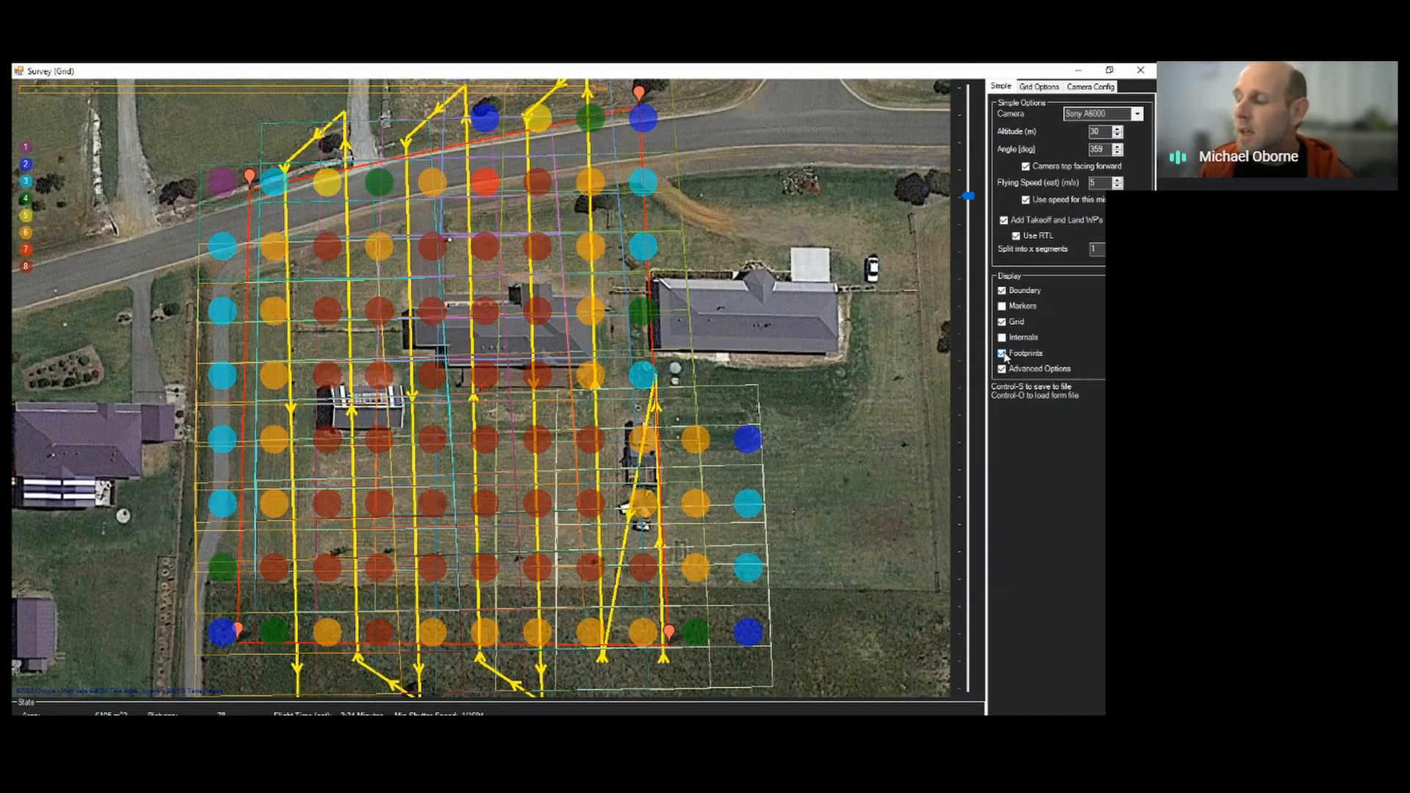
left_click(1137, 115)
left_click(1136, 116)
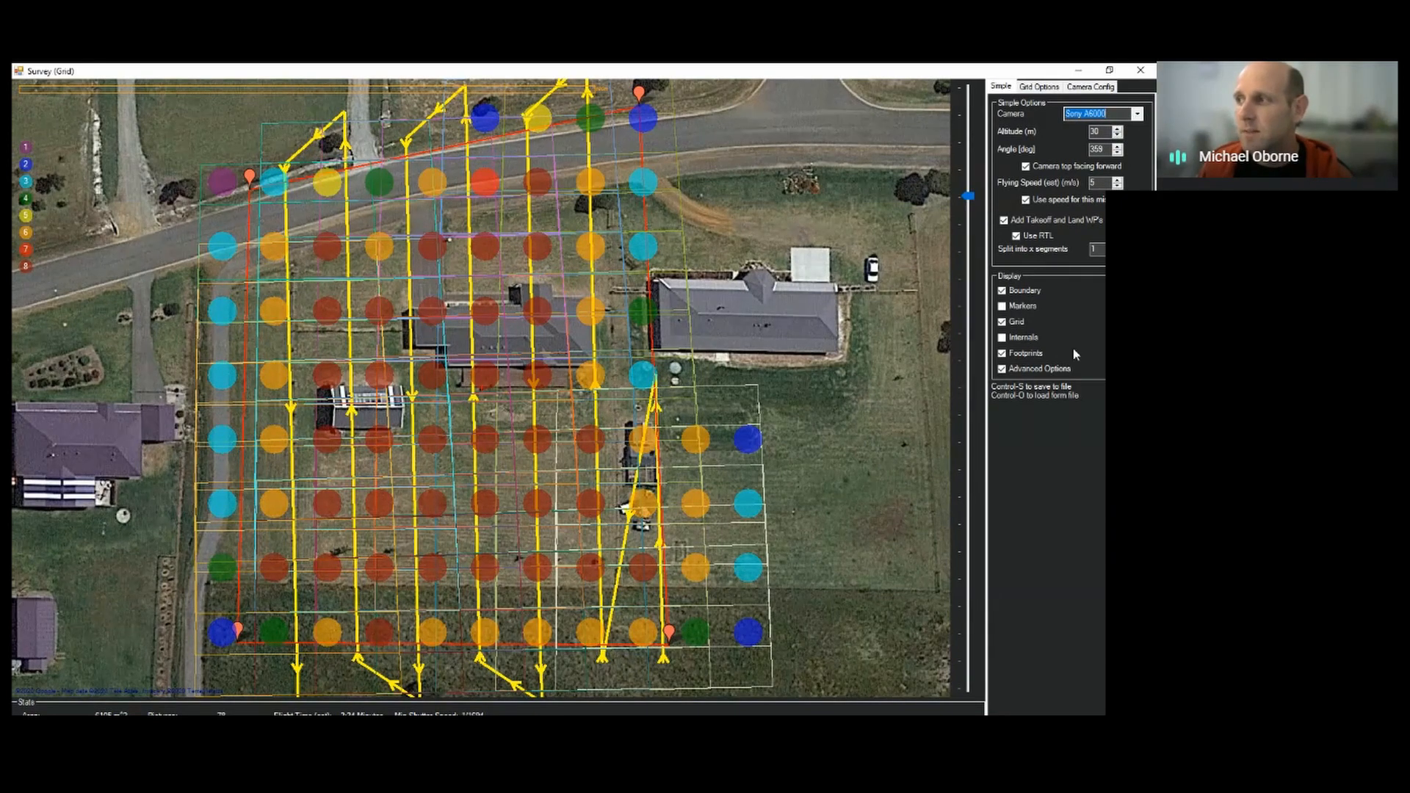
Hide the camera footprints and show the waypoint markers on the survey lines
left_click(1003, 355)
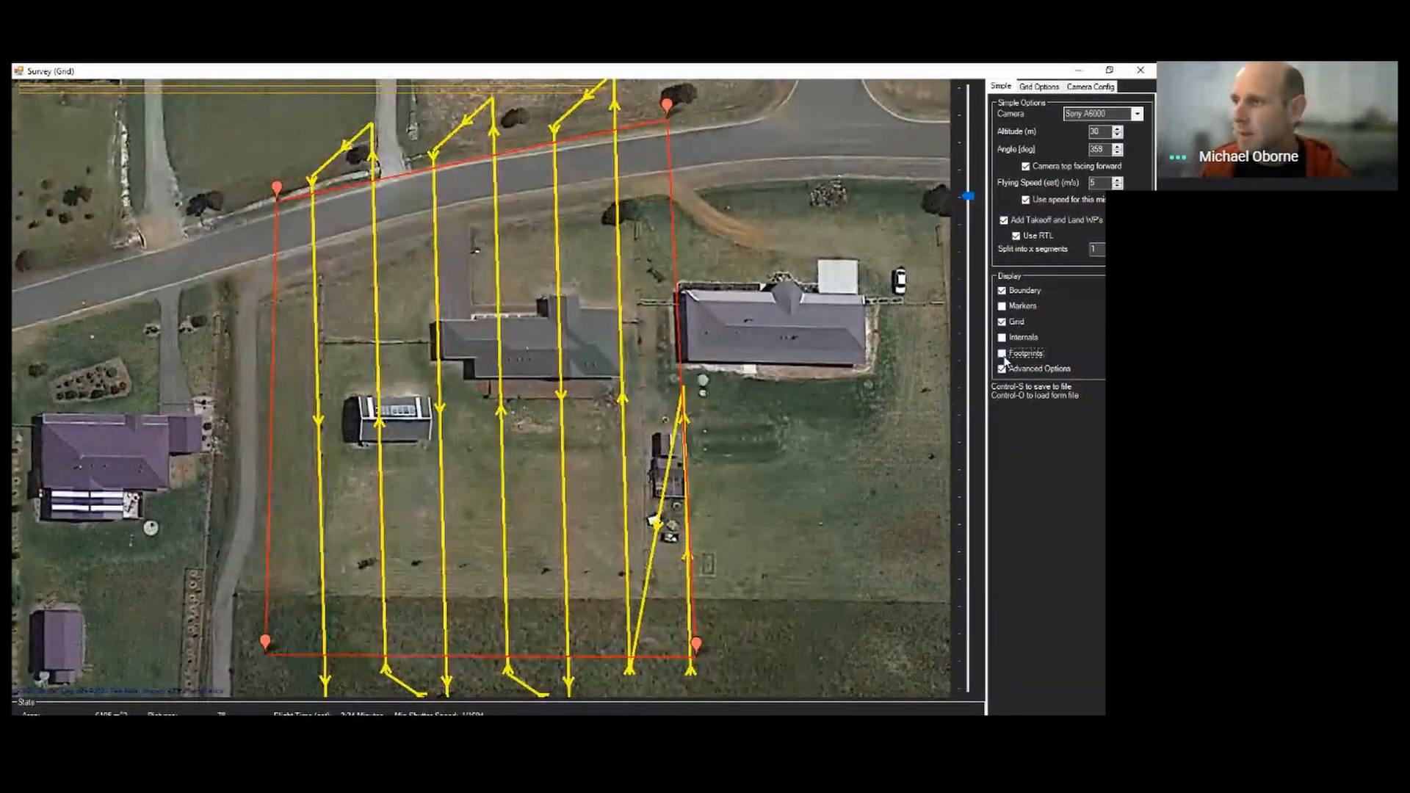
left_click(1001, 305)
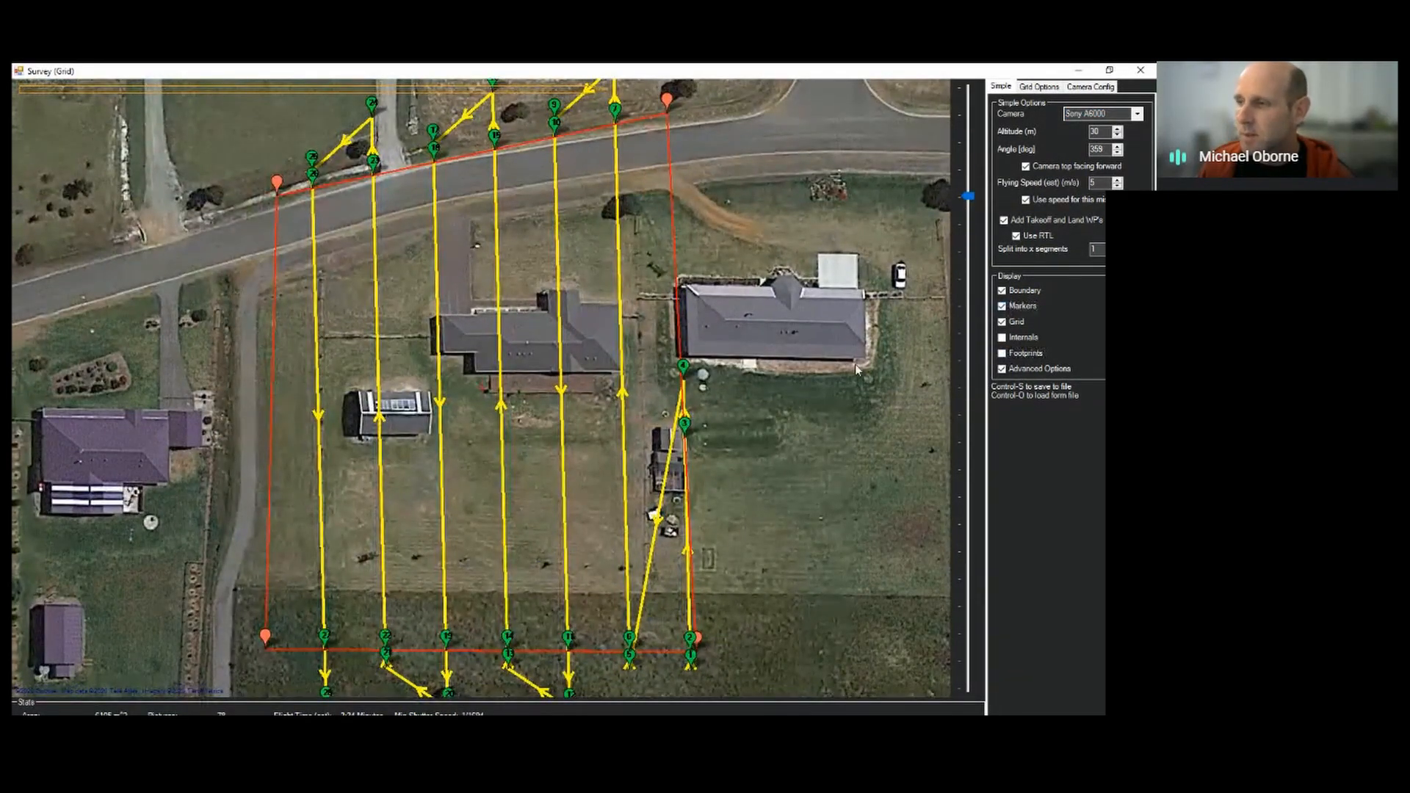
scroll(763, 360, "down", 1)
scroll(764, 358, "up", 1)
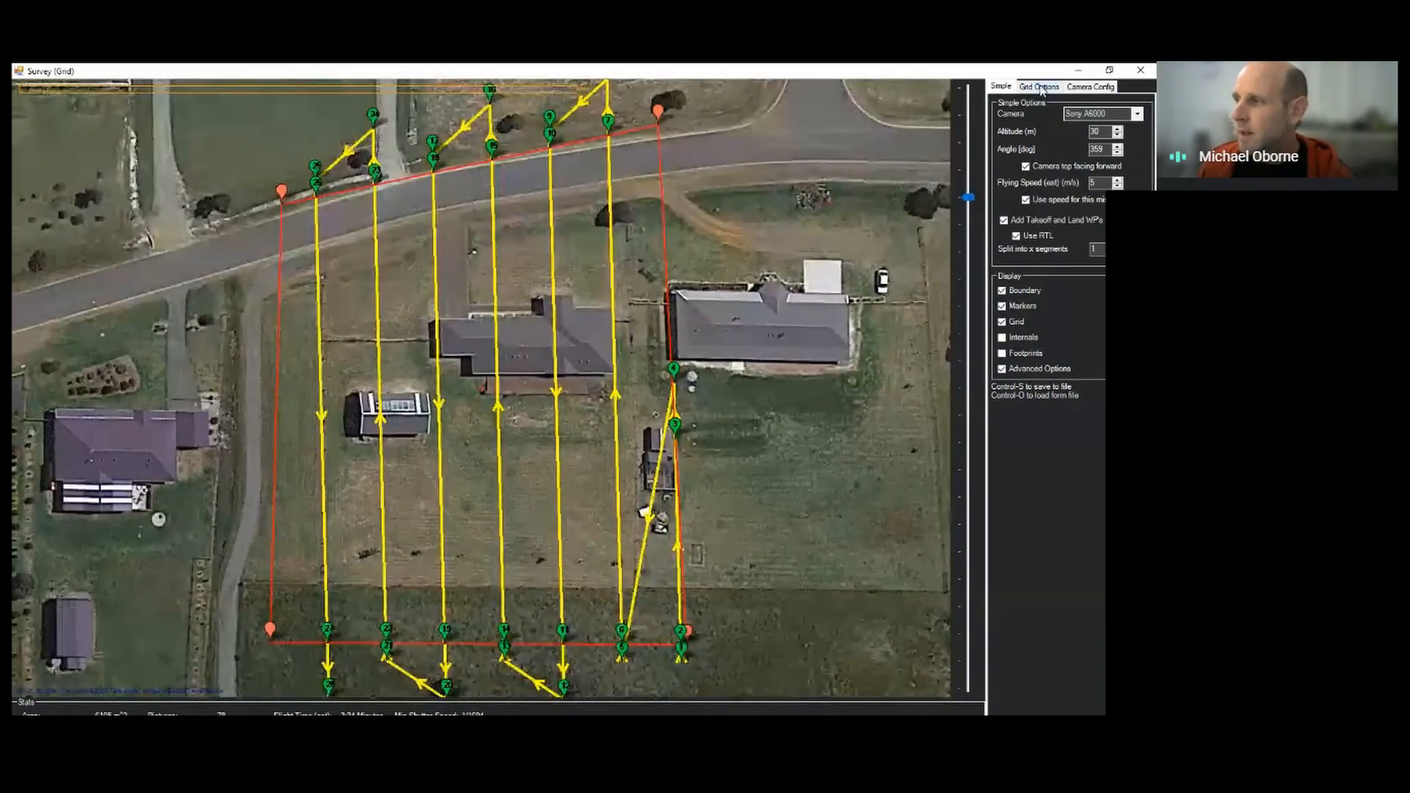
Open the grid options and examine the overshoot and lead-in settings against the ends of the survey lines
left_click(1038, 88)
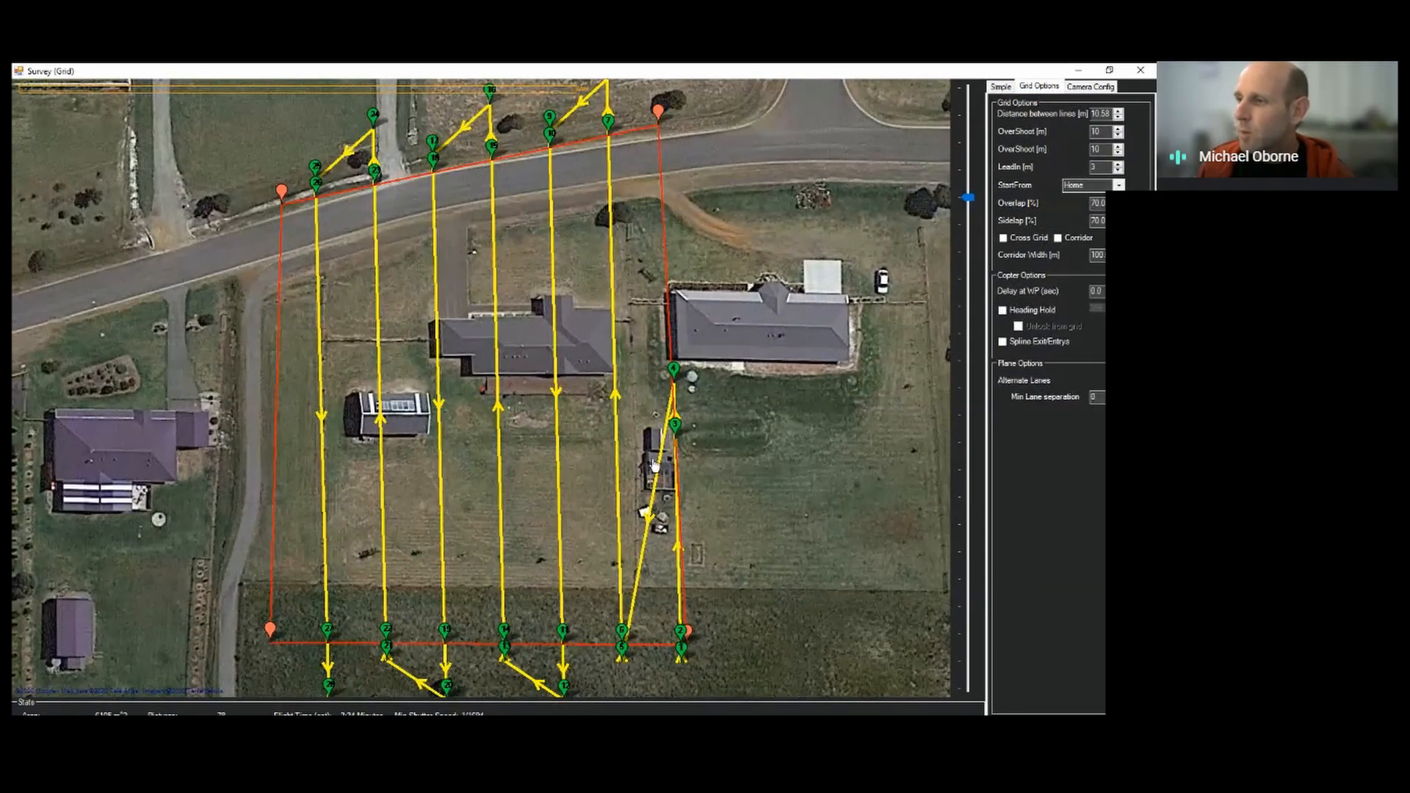
scroll(558, 397, "down", 1)
scroll(558, 397, "up", 1)
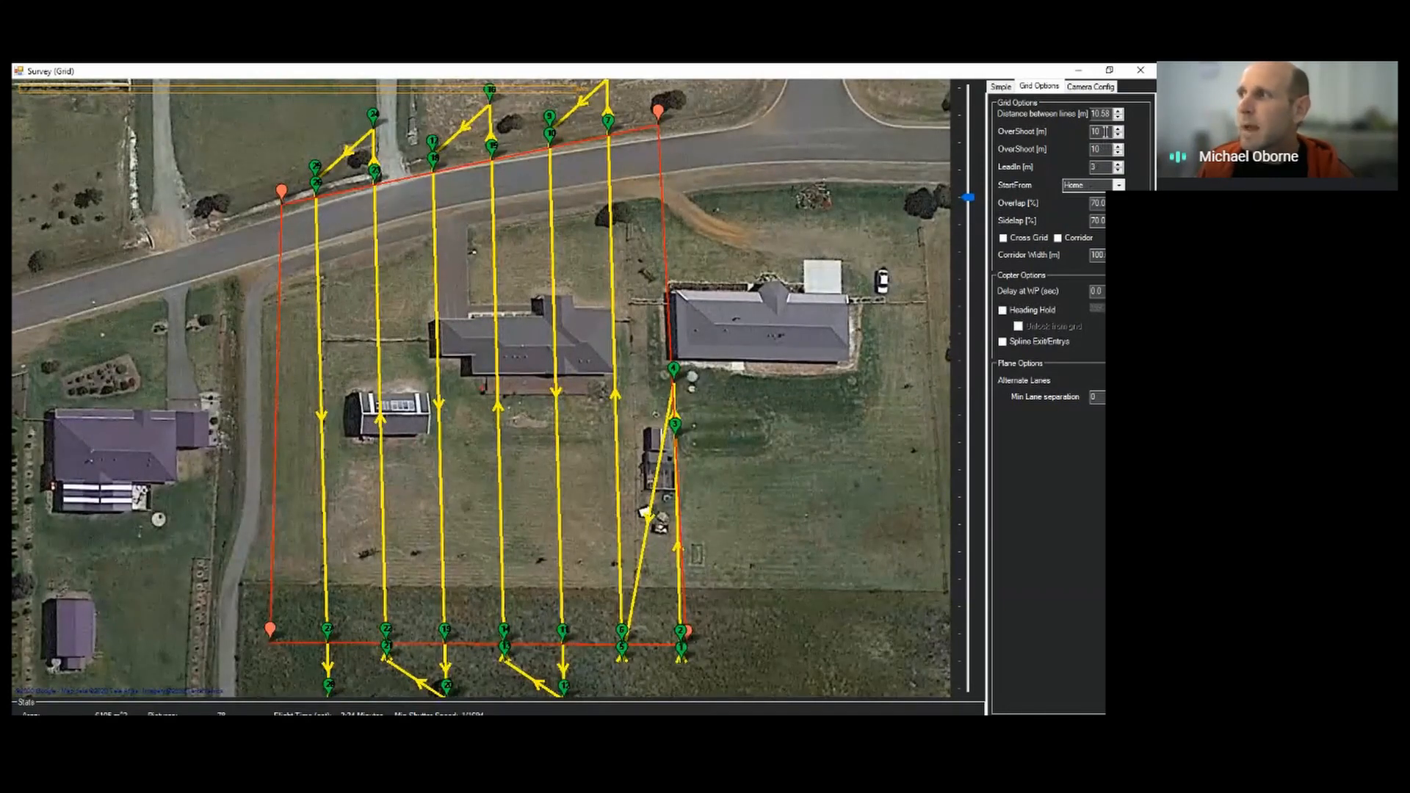
scroll(494, 397, "down", 1)
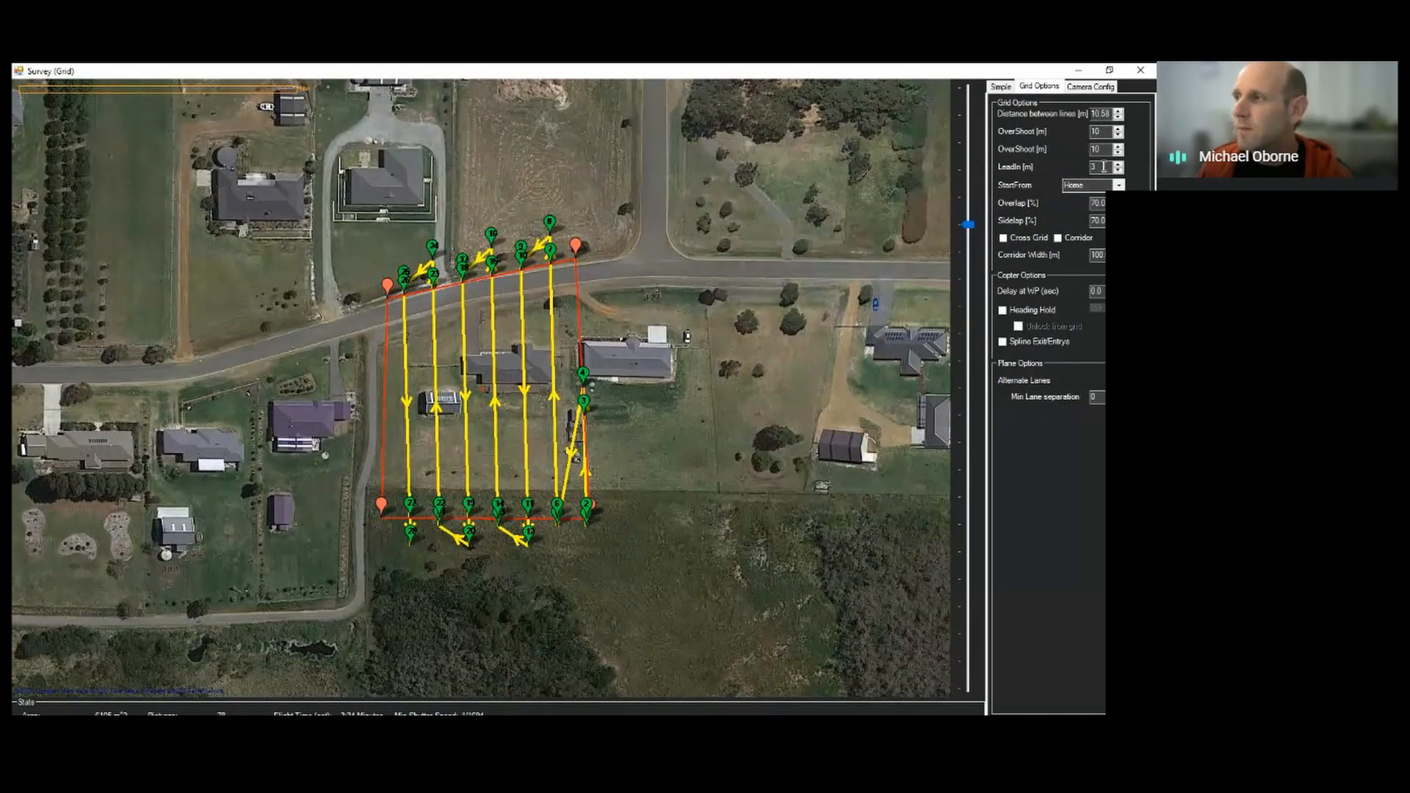
left_click_drag(1105, 133, 1042, 129)
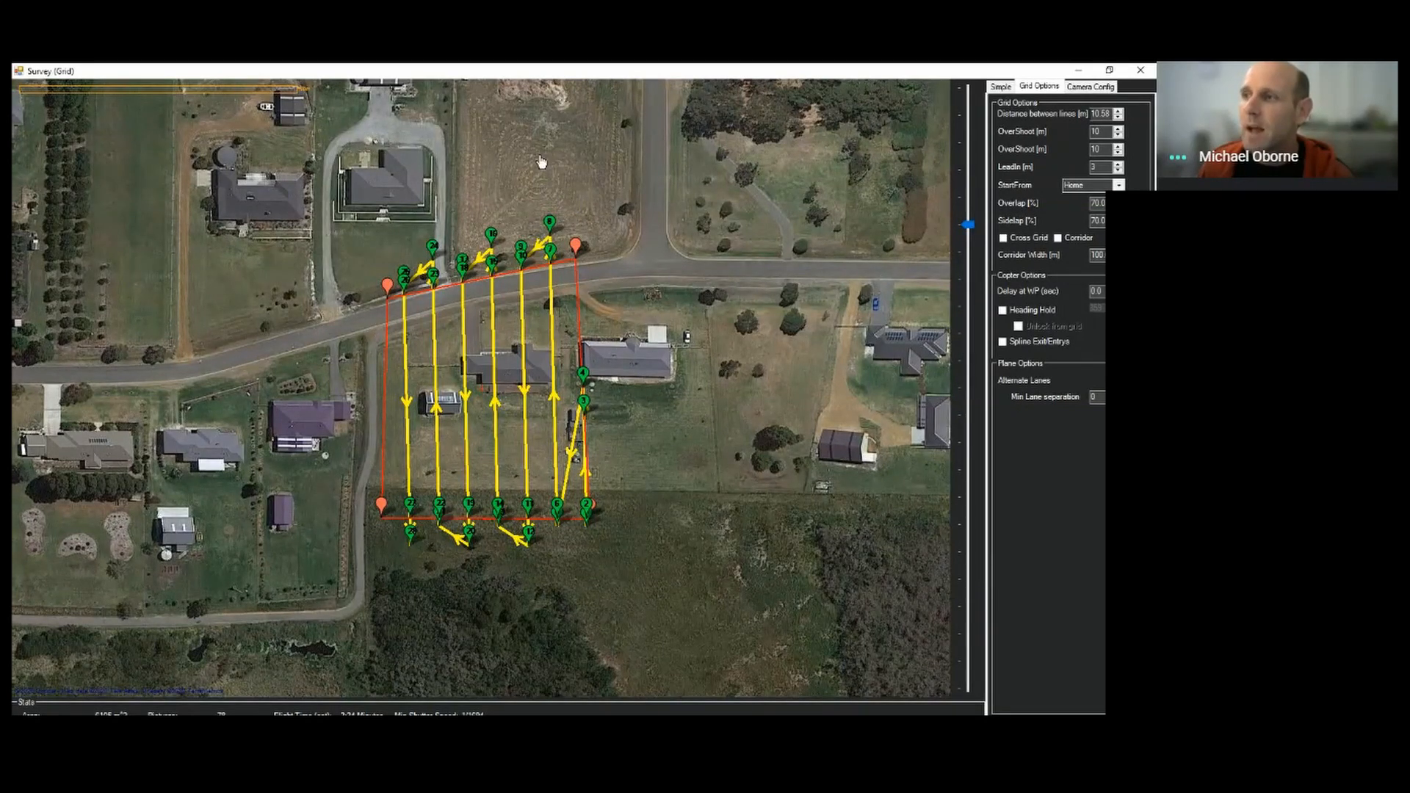
Try a first overshoot distance of 20 m for the survey lines
double_click(1104, 132)
type("20")
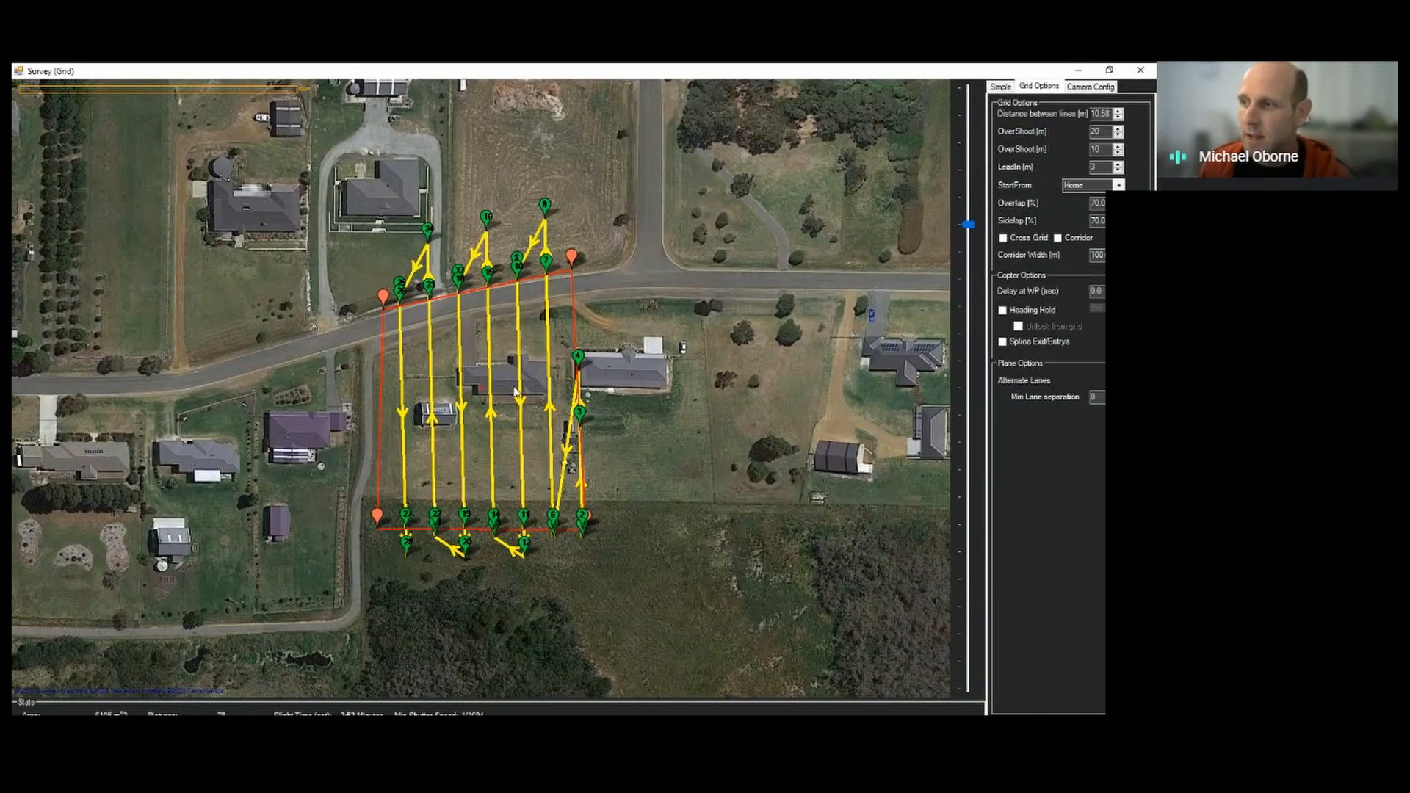
Try overshoot distances of 5 m for the first setting and 20 m for the second, followed by 20 m for both
double_click(1102, 131)
type("5")
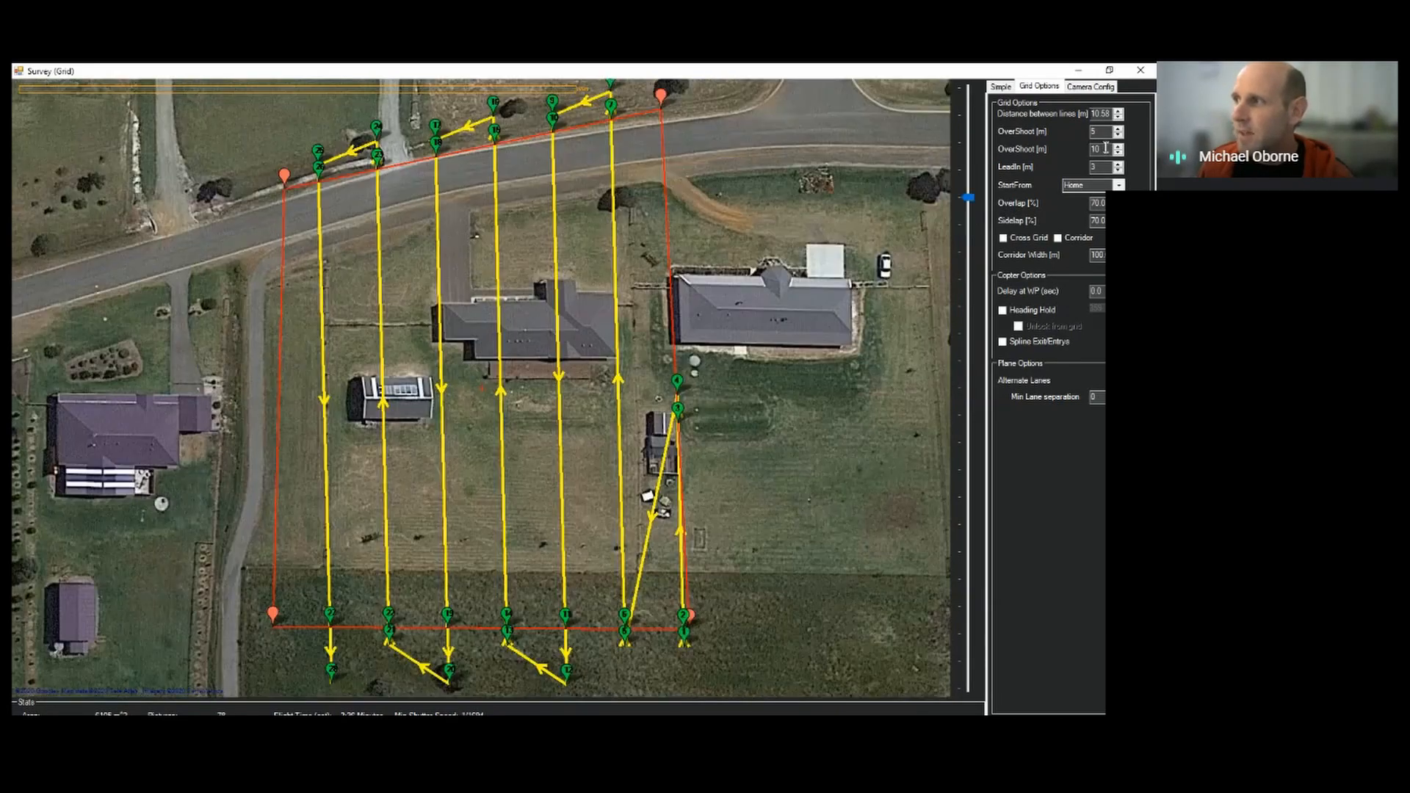
double_click(1094, 149)
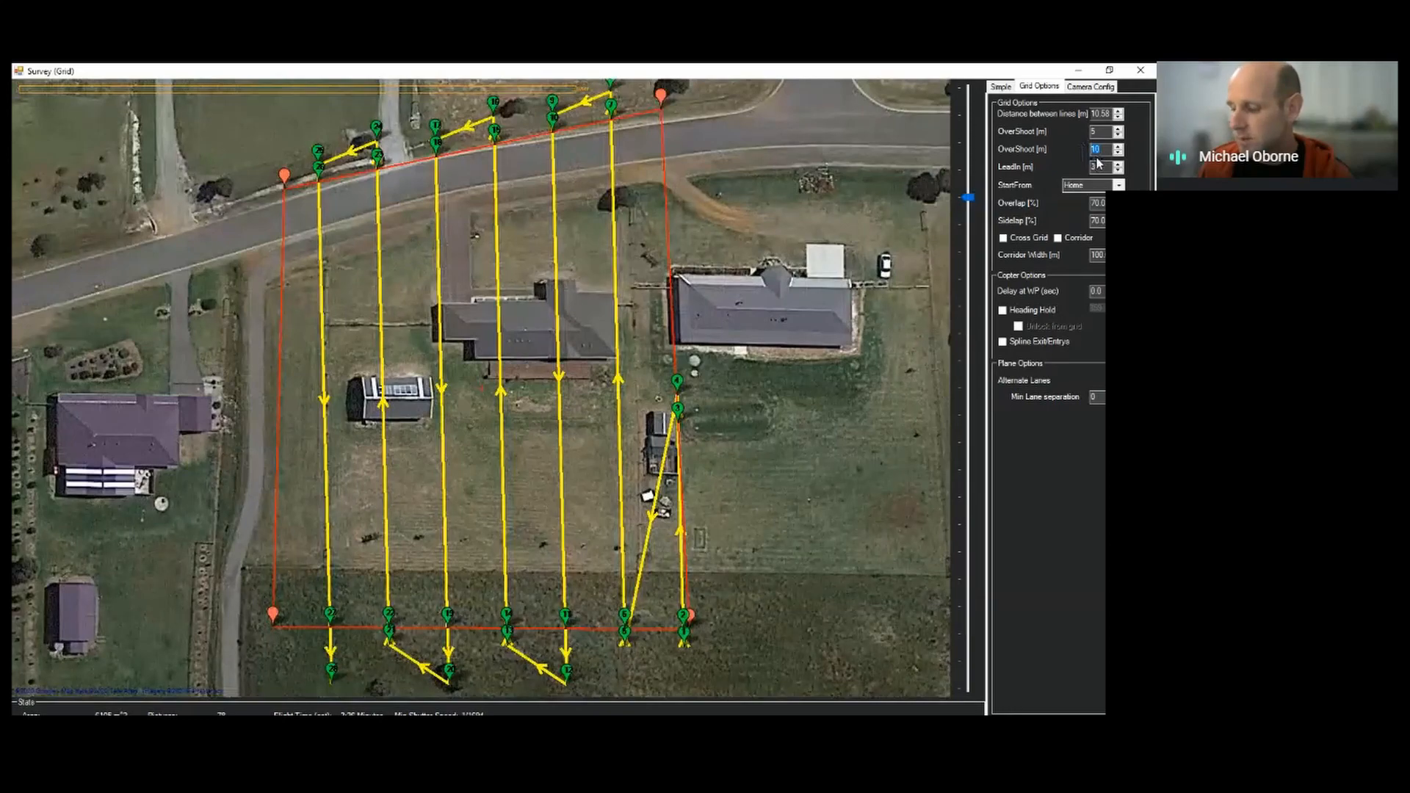
type("20")
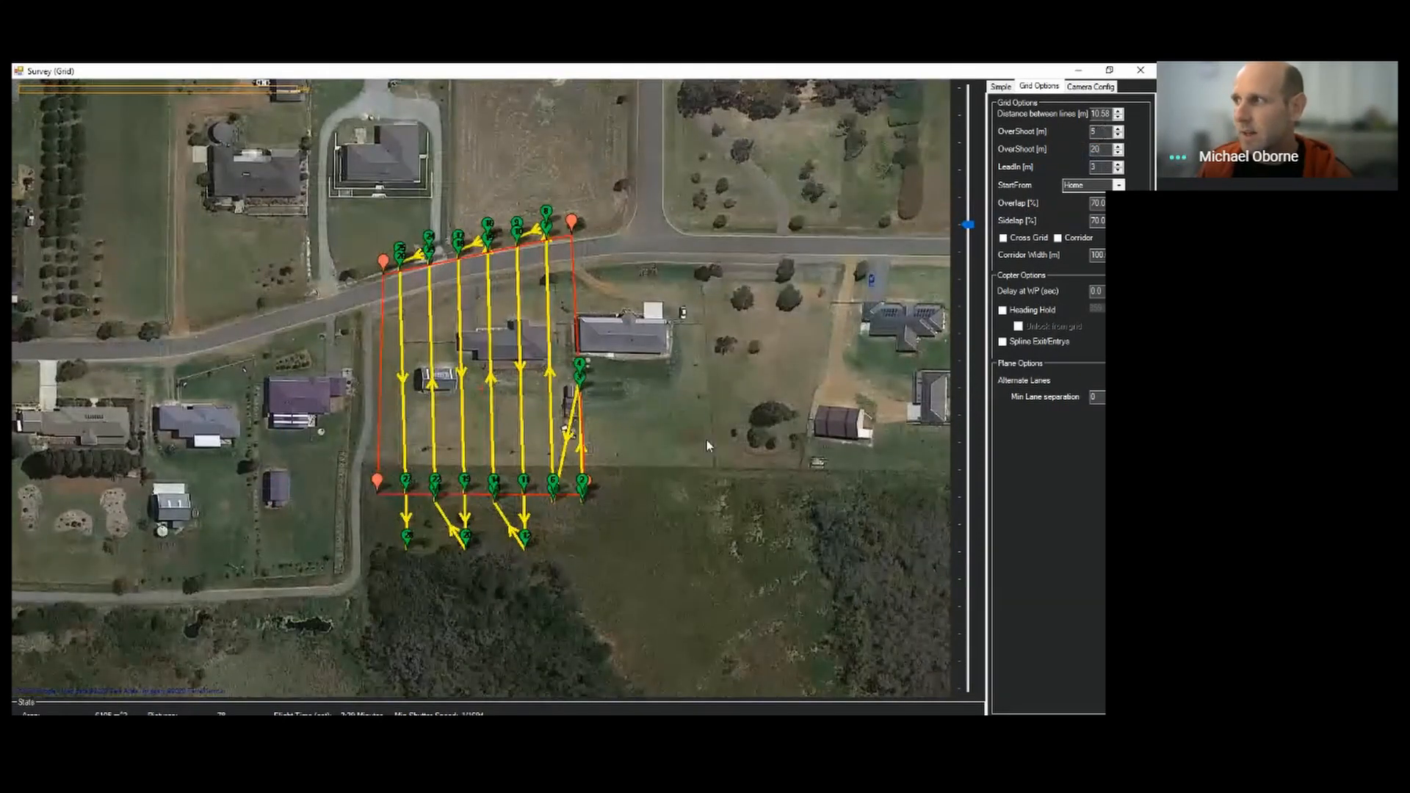
left_click_drag(1103, 132, 1047, 134)
type("20")
Set both overshoot distances of the survey lines to 0 m
left_click(1105, 148)
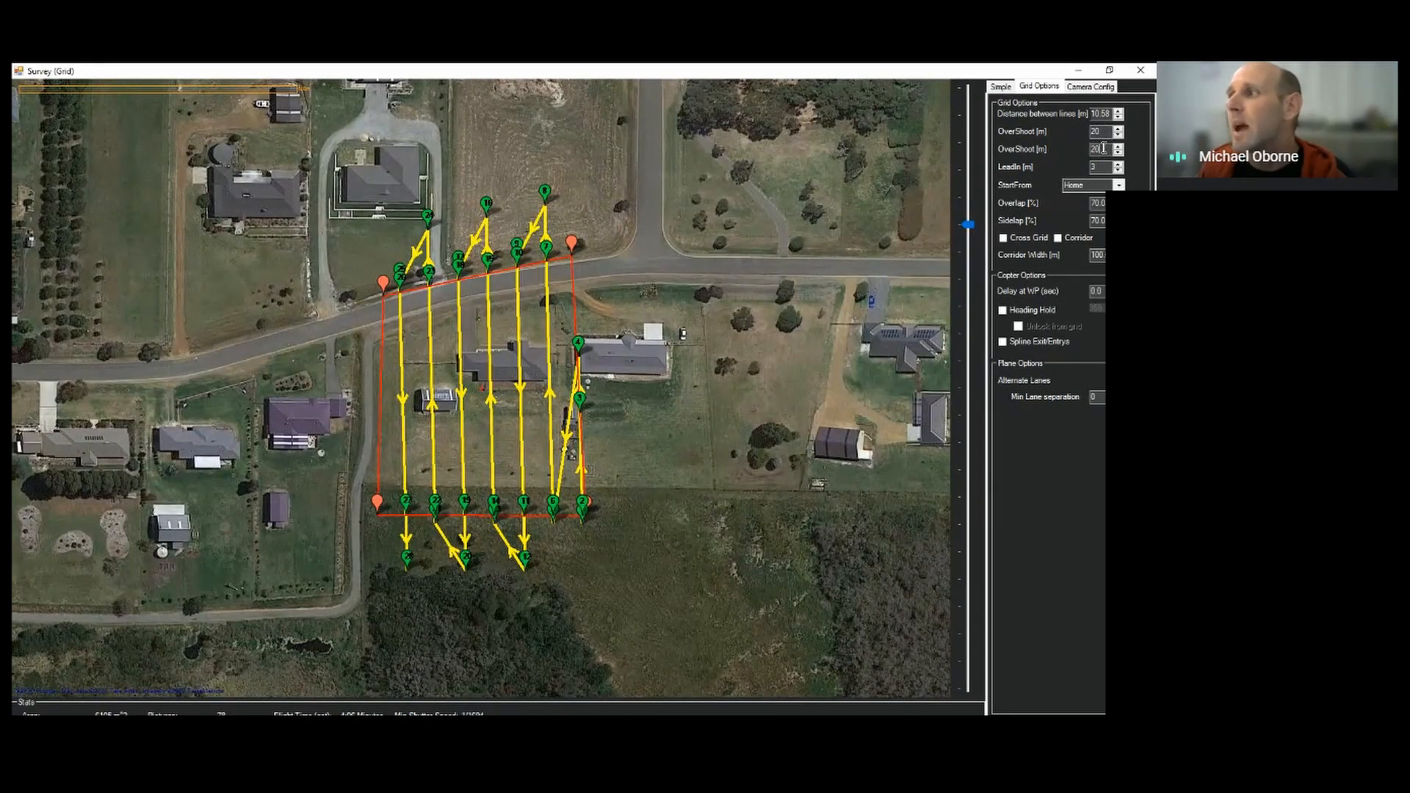
mouse_move(1103, 149)
left_mouse_down()
mouse_move(1087, 149)
mouse_move(1110, 135)
left_mouse_up()
type("0")
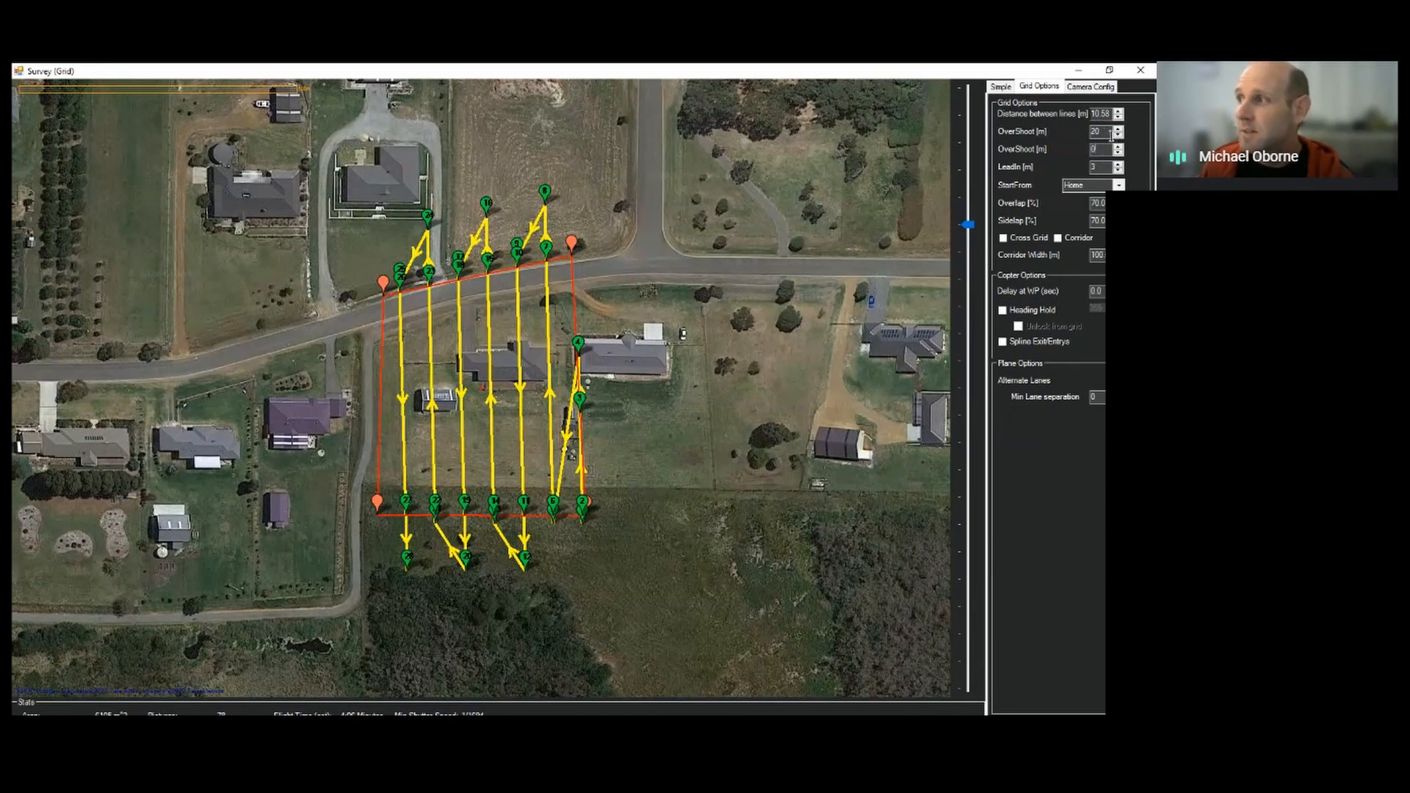
type("0")
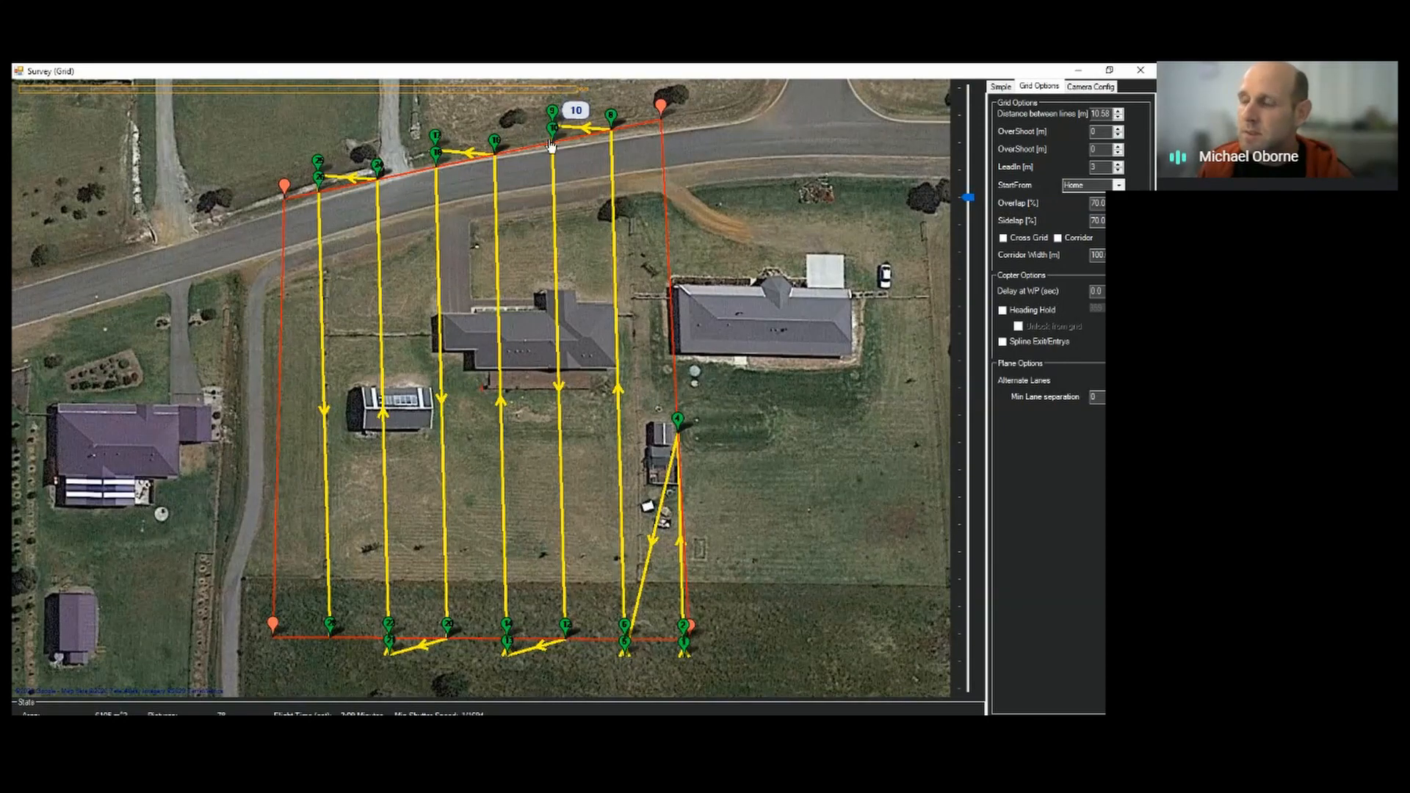
Try lead-in distances of 4 m and 0 m, ending on 4 m, to compare the starts of the survey lines
left_click(1118, 164)
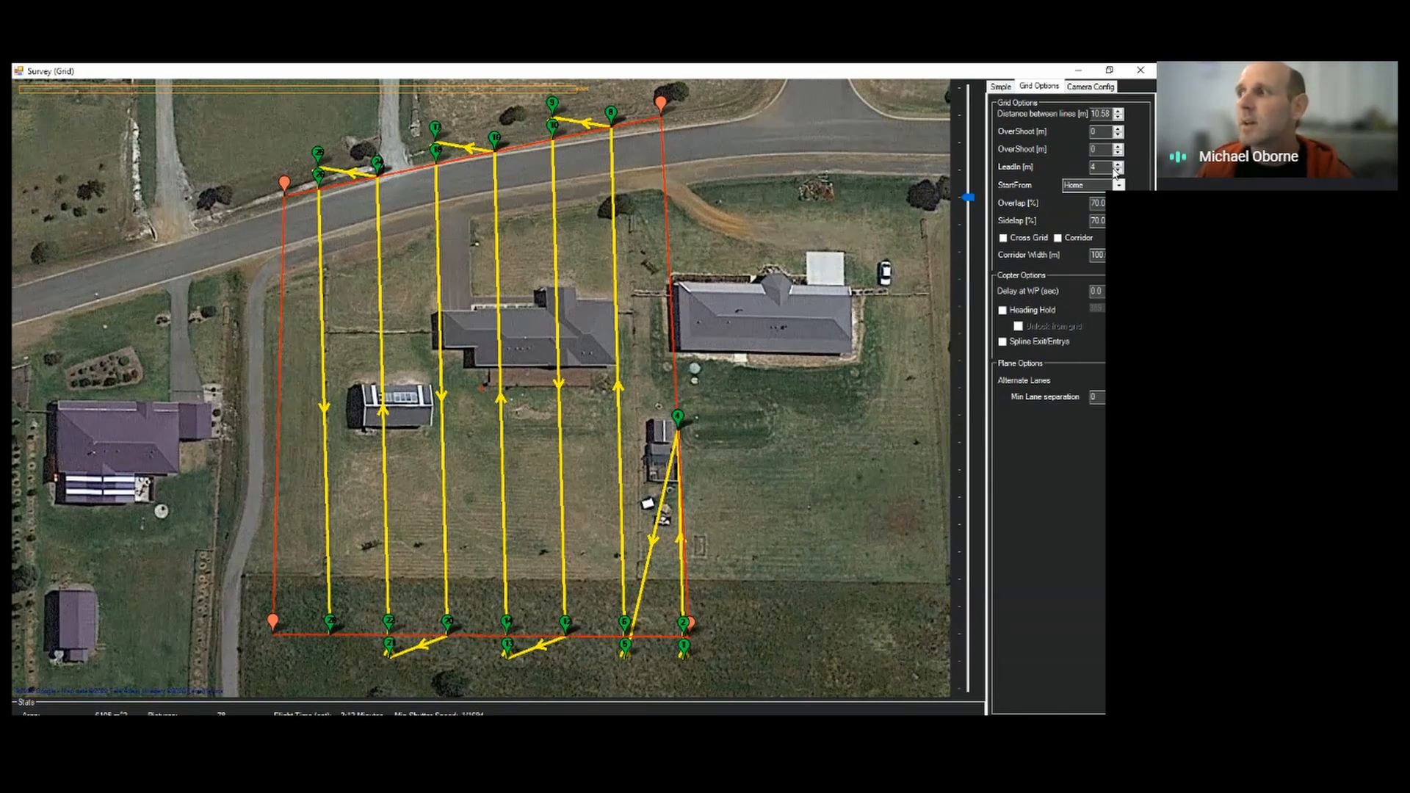
double_click(1092, 168)
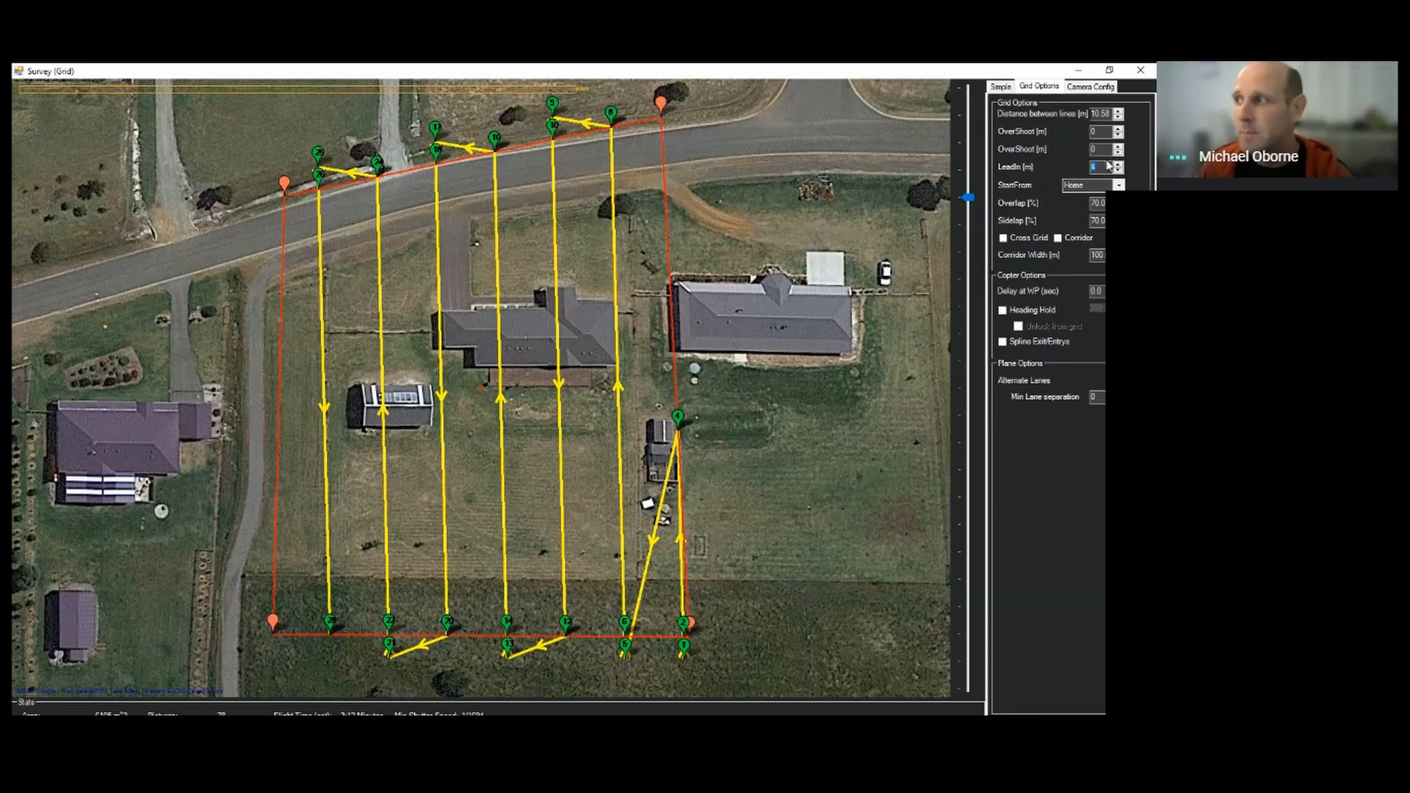
left_click(1118, 171)
left_click(1118, 171)
left_click(1118, 171)
left_click(1118, 171)
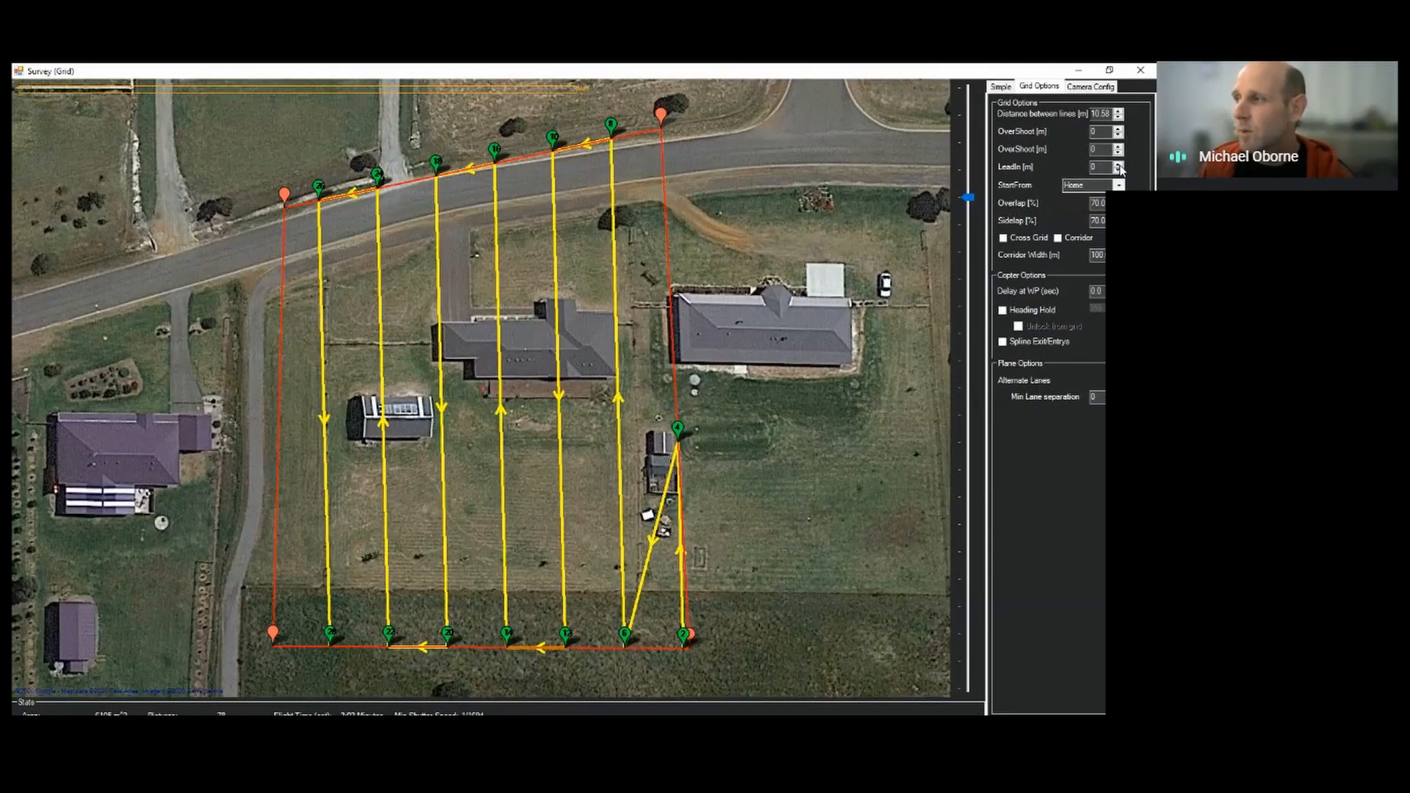
left_click(1119, 167)
left_click(1119, 167)
left_click(1119, 167)
left_click(1119, 167)
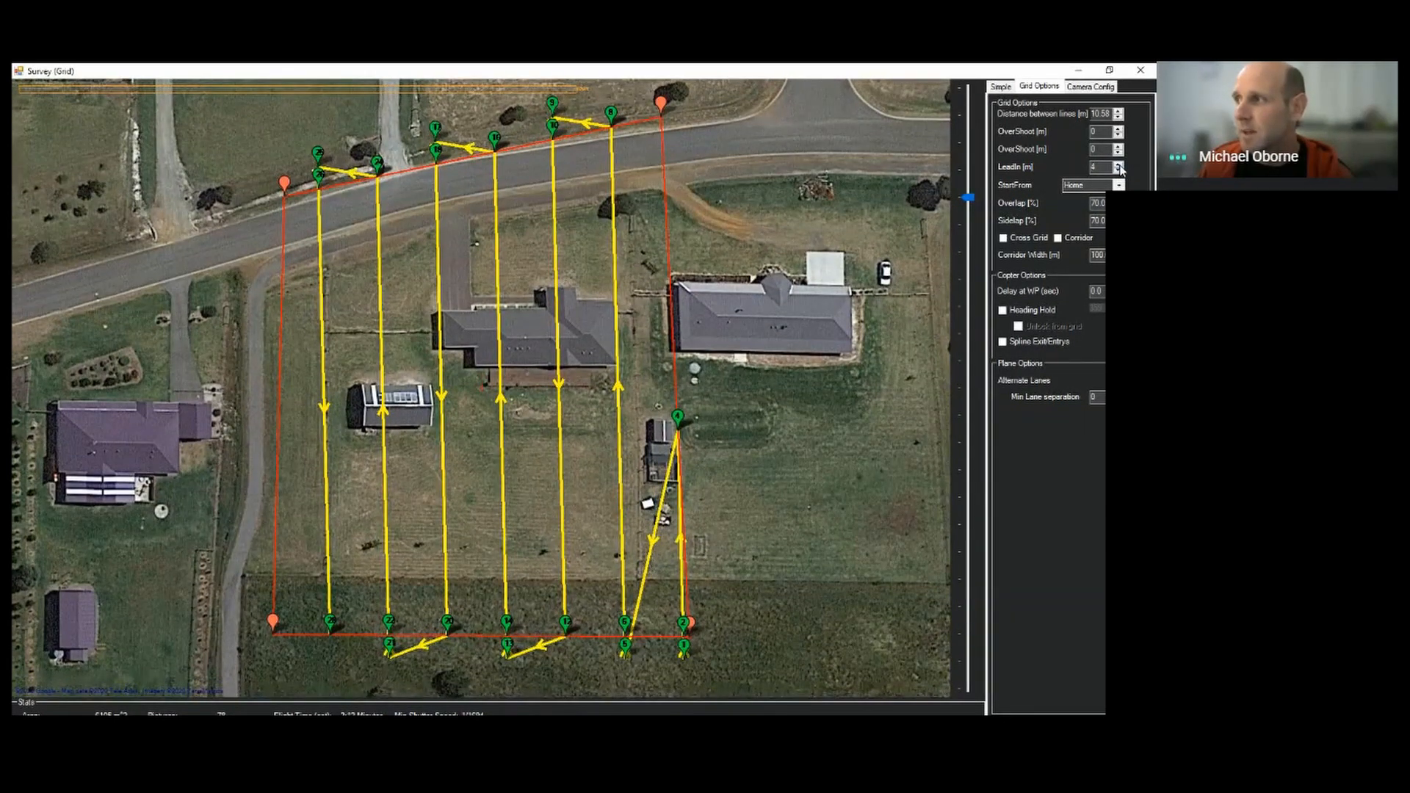
Set both overshoot distances and the lead-in distance to 5 m
left_click_drag(1108, 130, 1070, 144)
type("55")
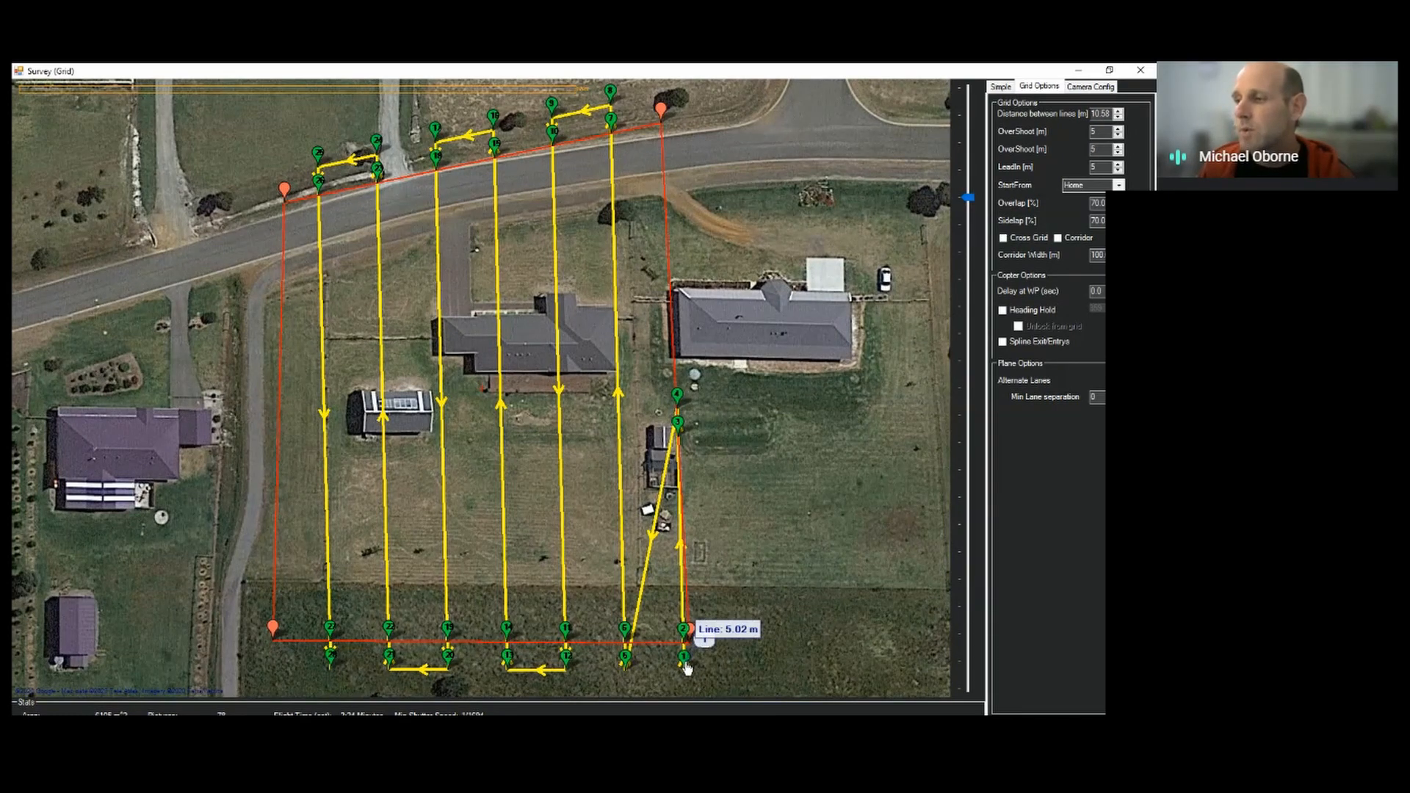
Try starting the grid from BottomLeft, TopLeft, BottomRight, TopRight and Point in turn
left_click(1118, 185)
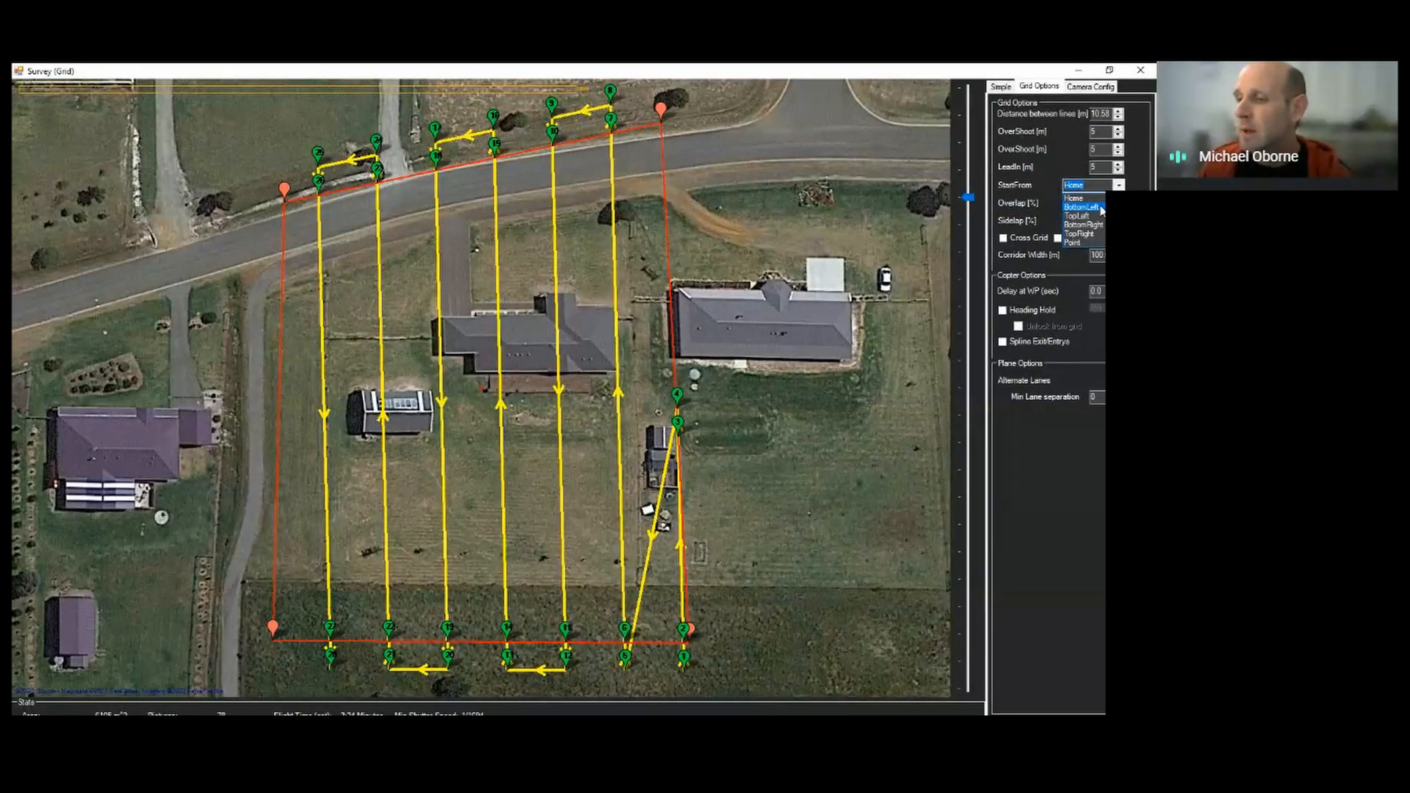
left_click(1083, 207)
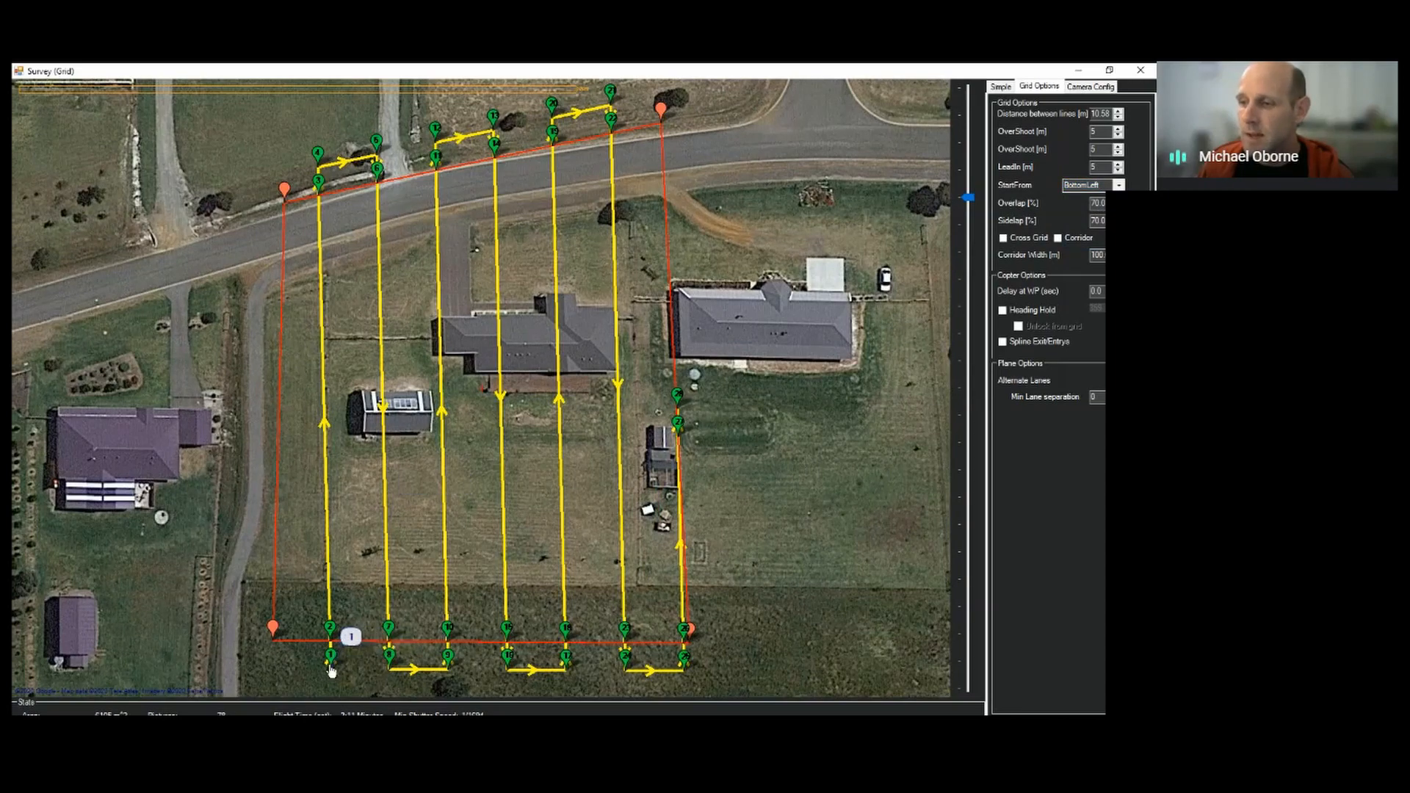
left_click(1121, 185)
left_click(1092, 215)
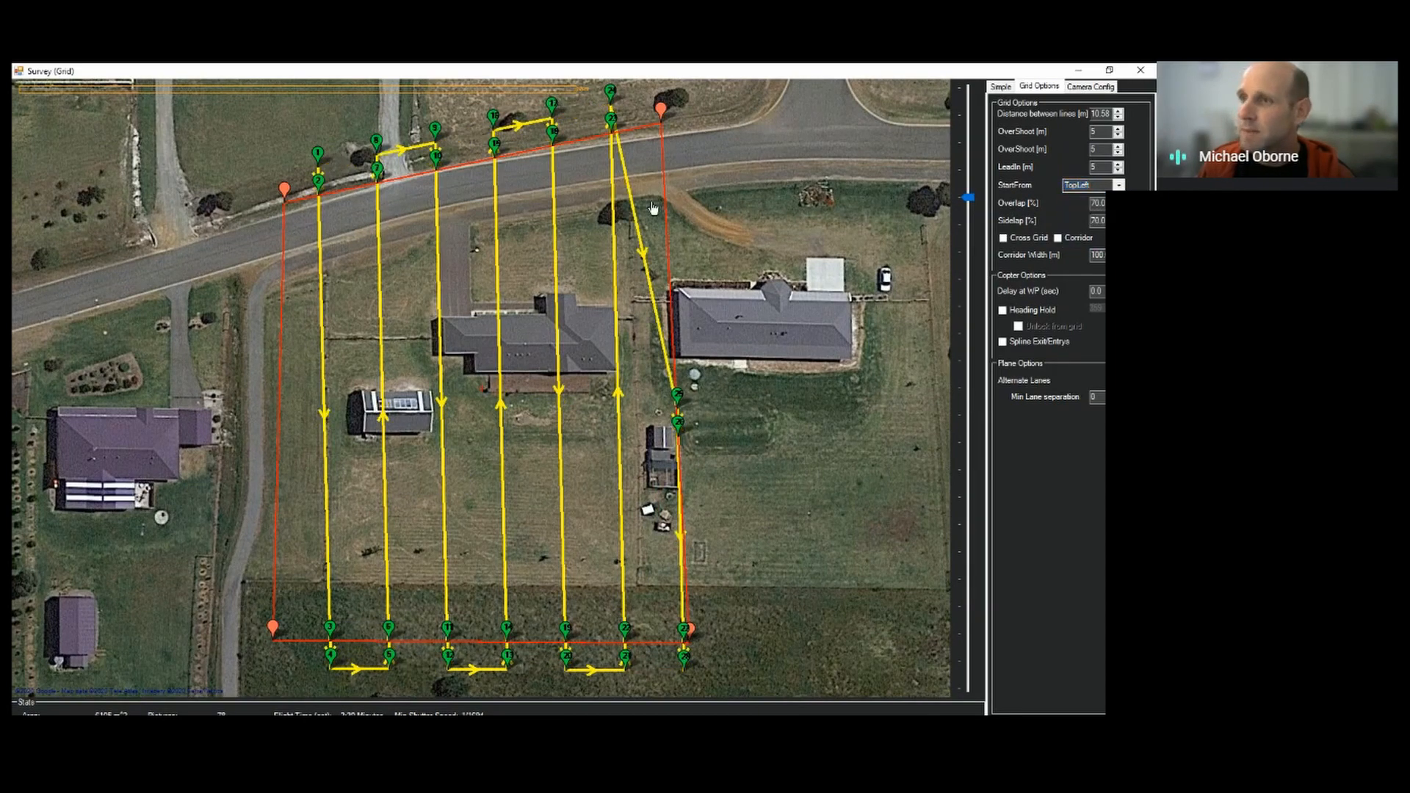
left_click(1119, 185)
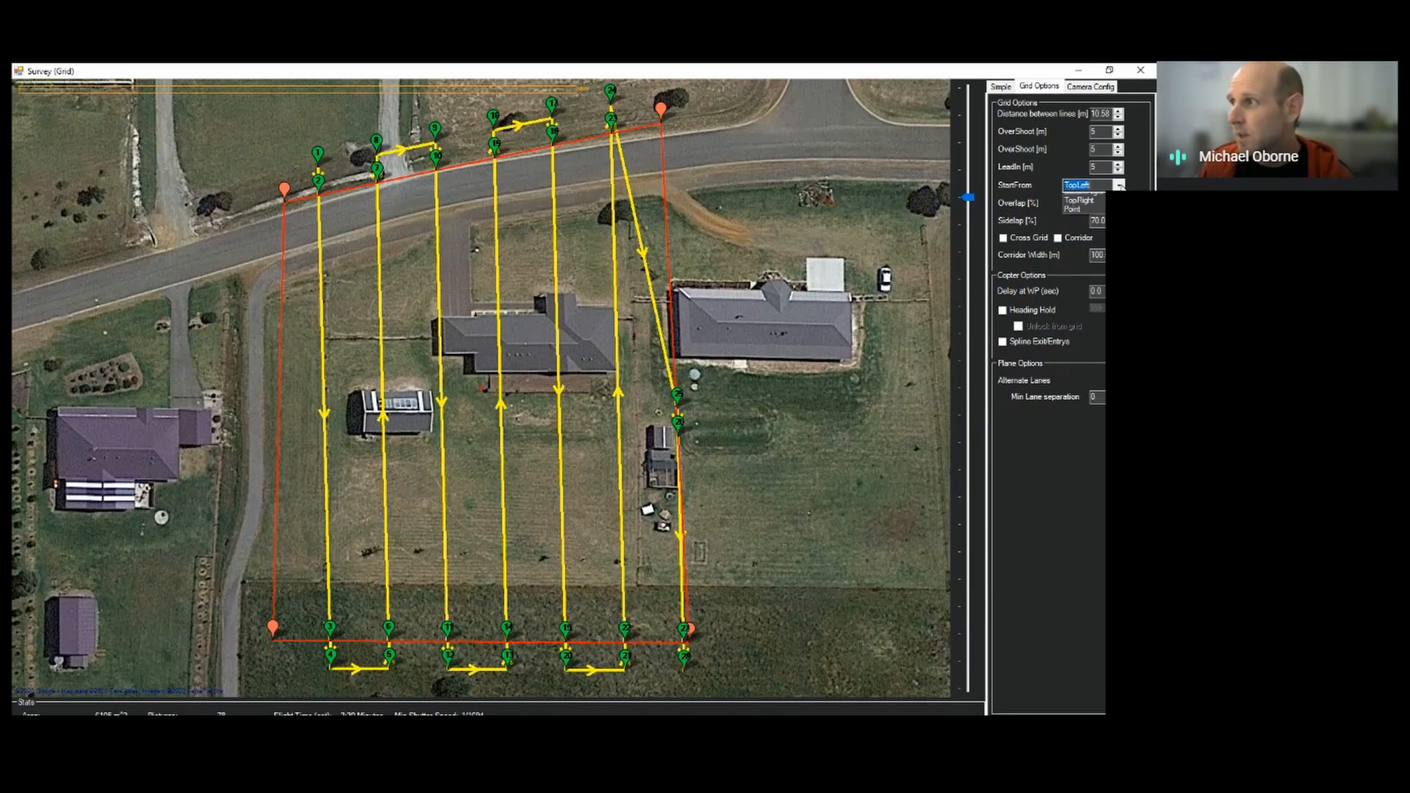
left_click(1096, 225)
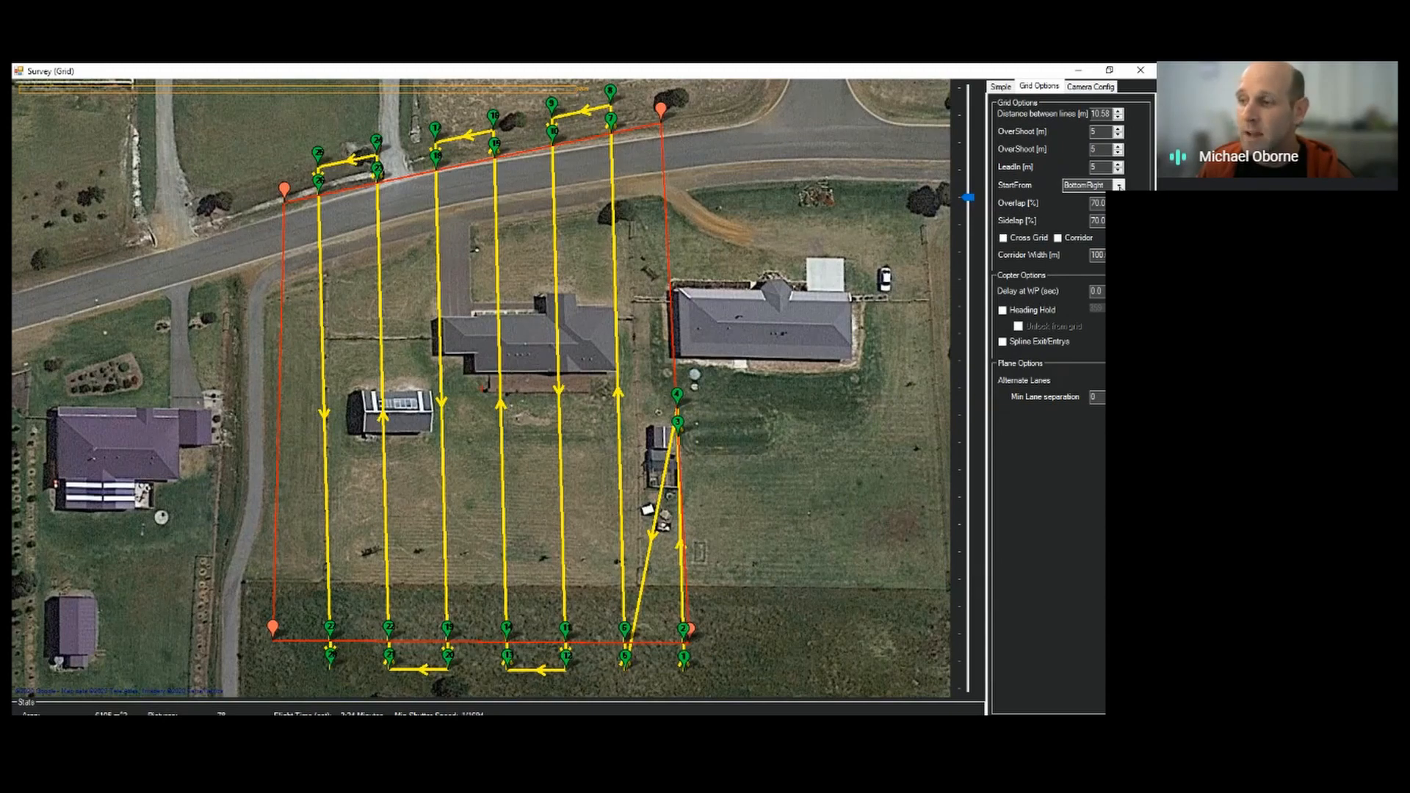
left_click(1118, 185)
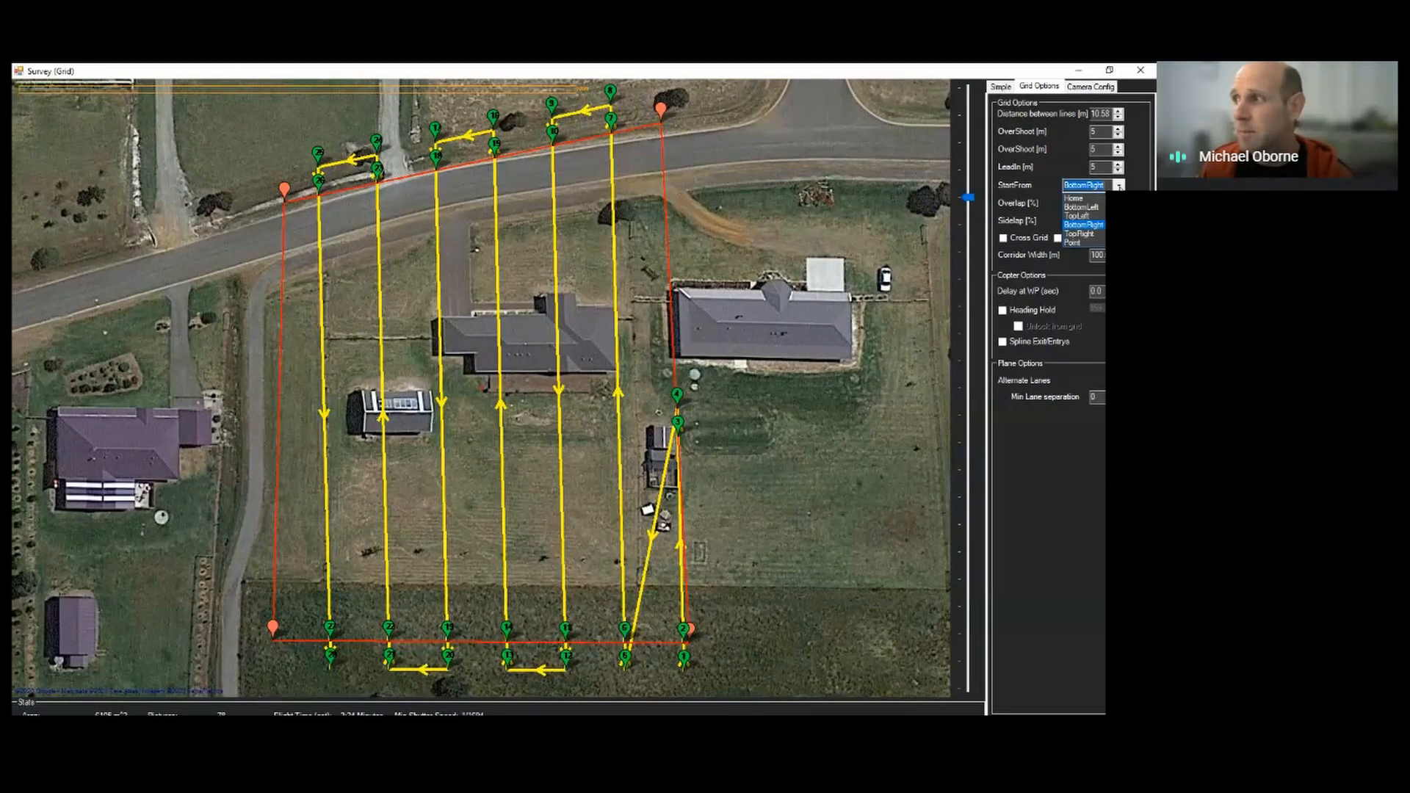
left_click(1087, 234)
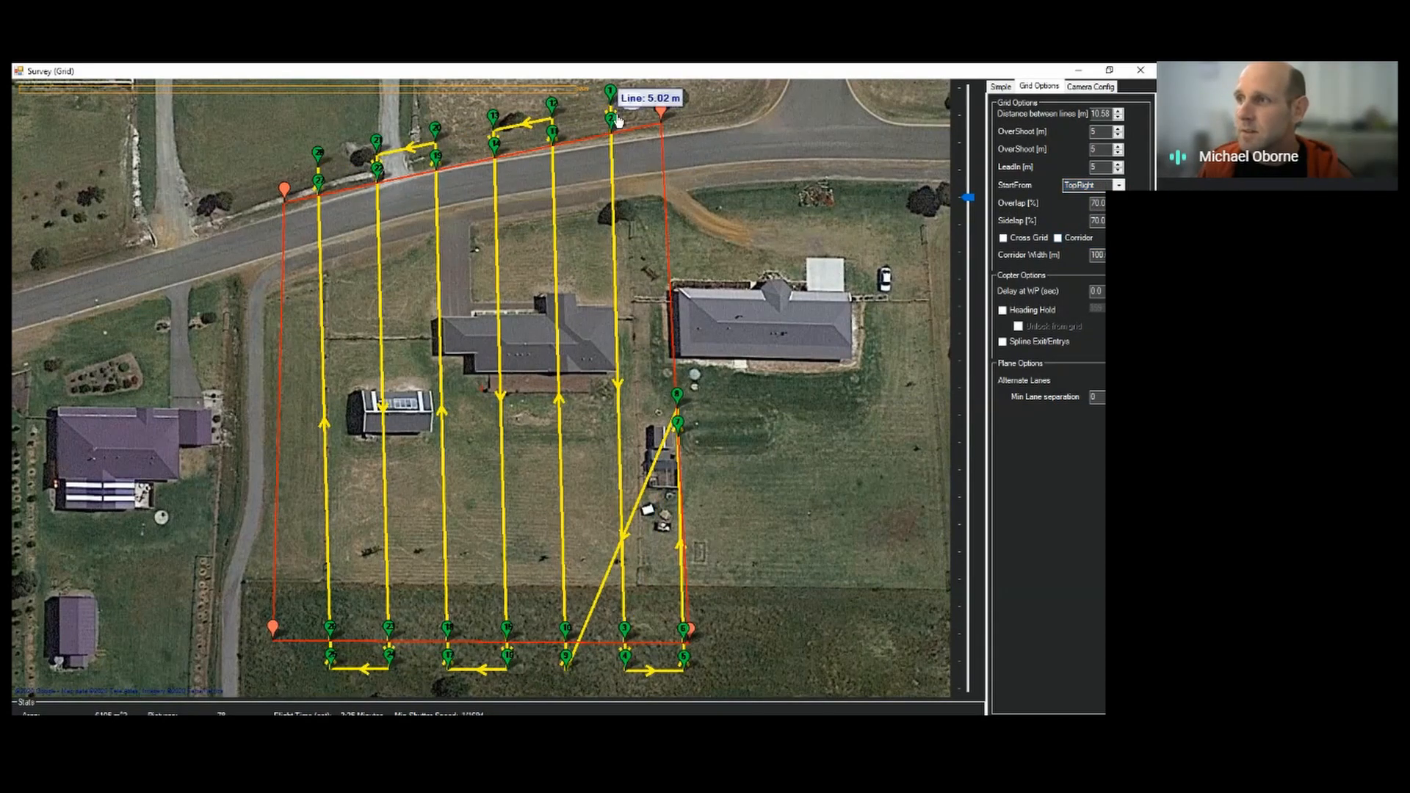
left_click(1119, 186)
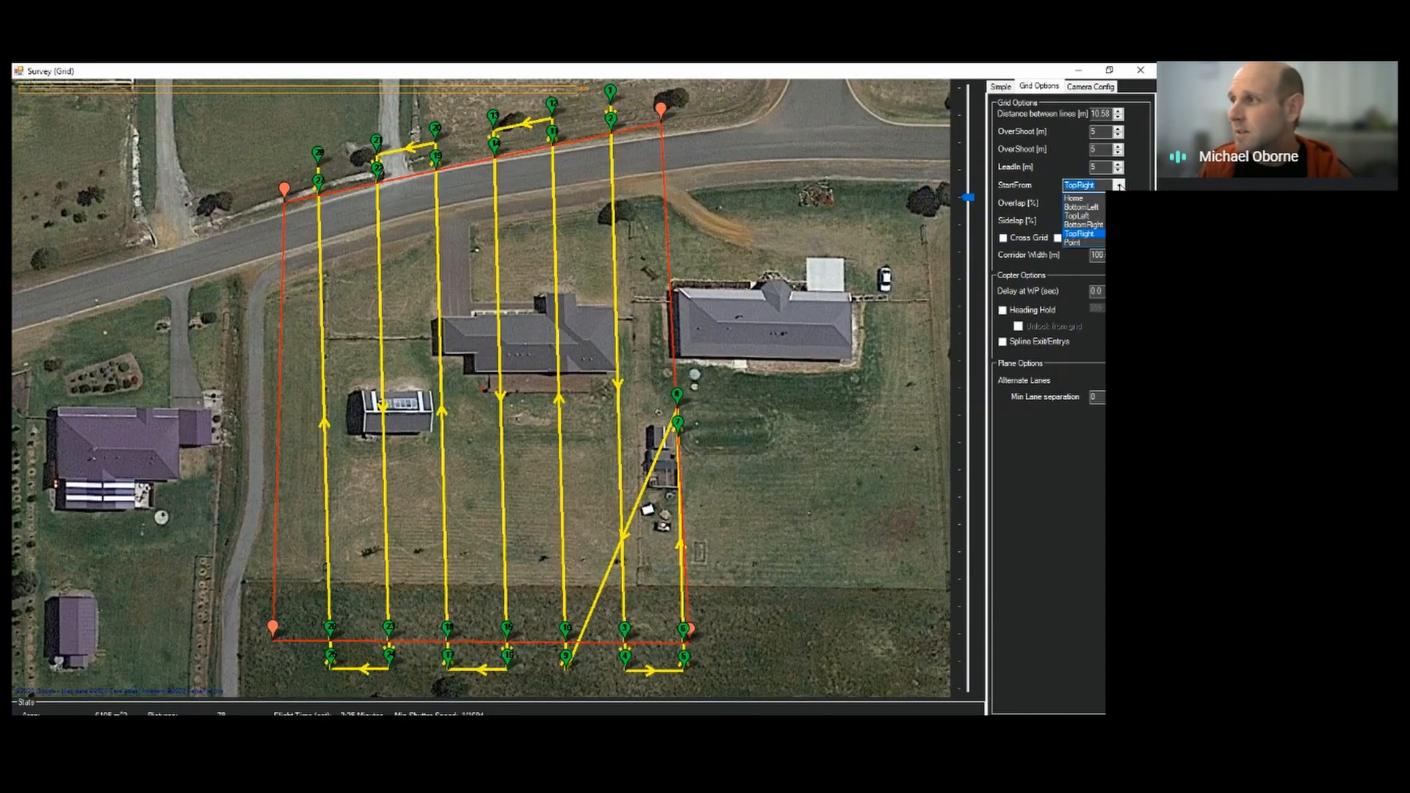
left_click(1079, 242)
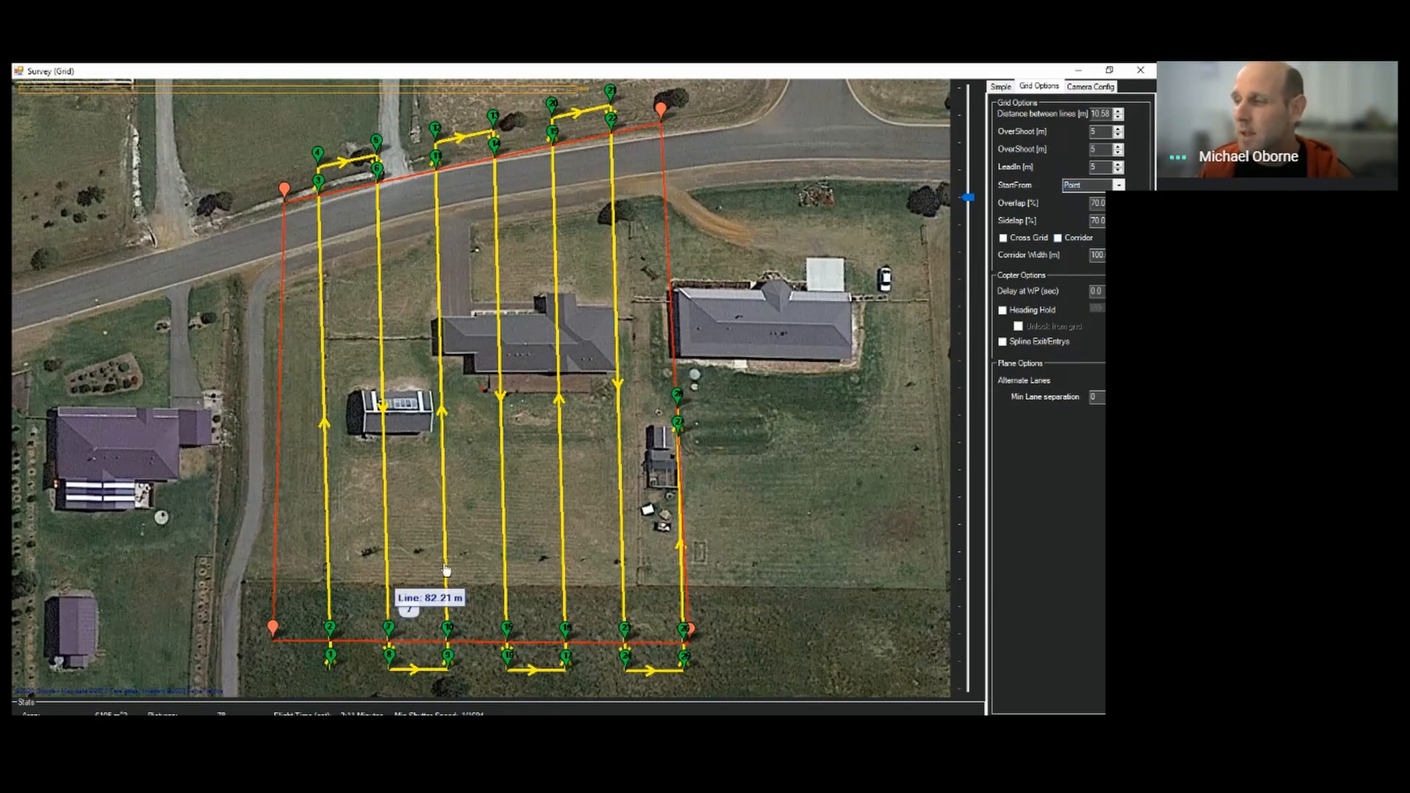
Set the grid's starting position back to Home
left_click(1090, 186)
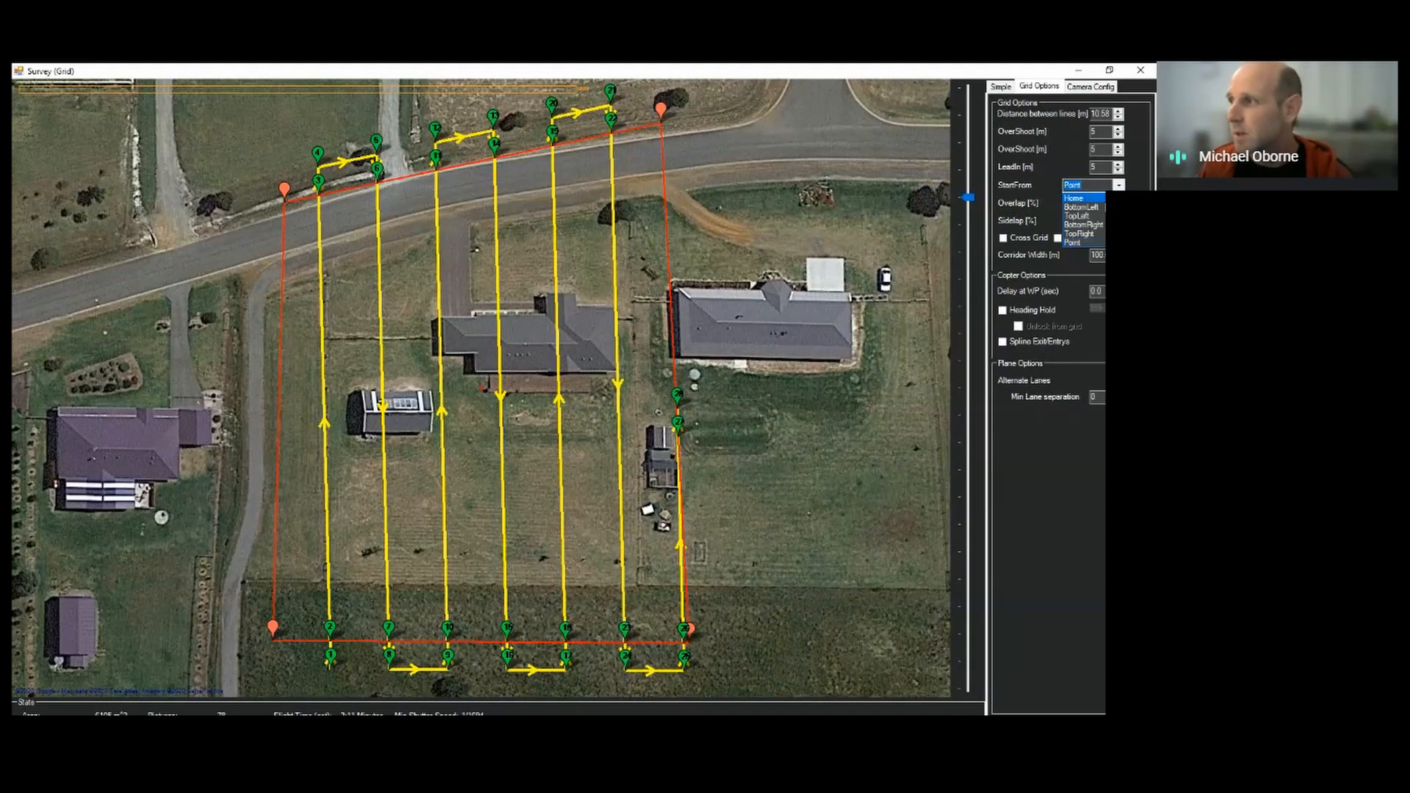
left_click(1101, 199)
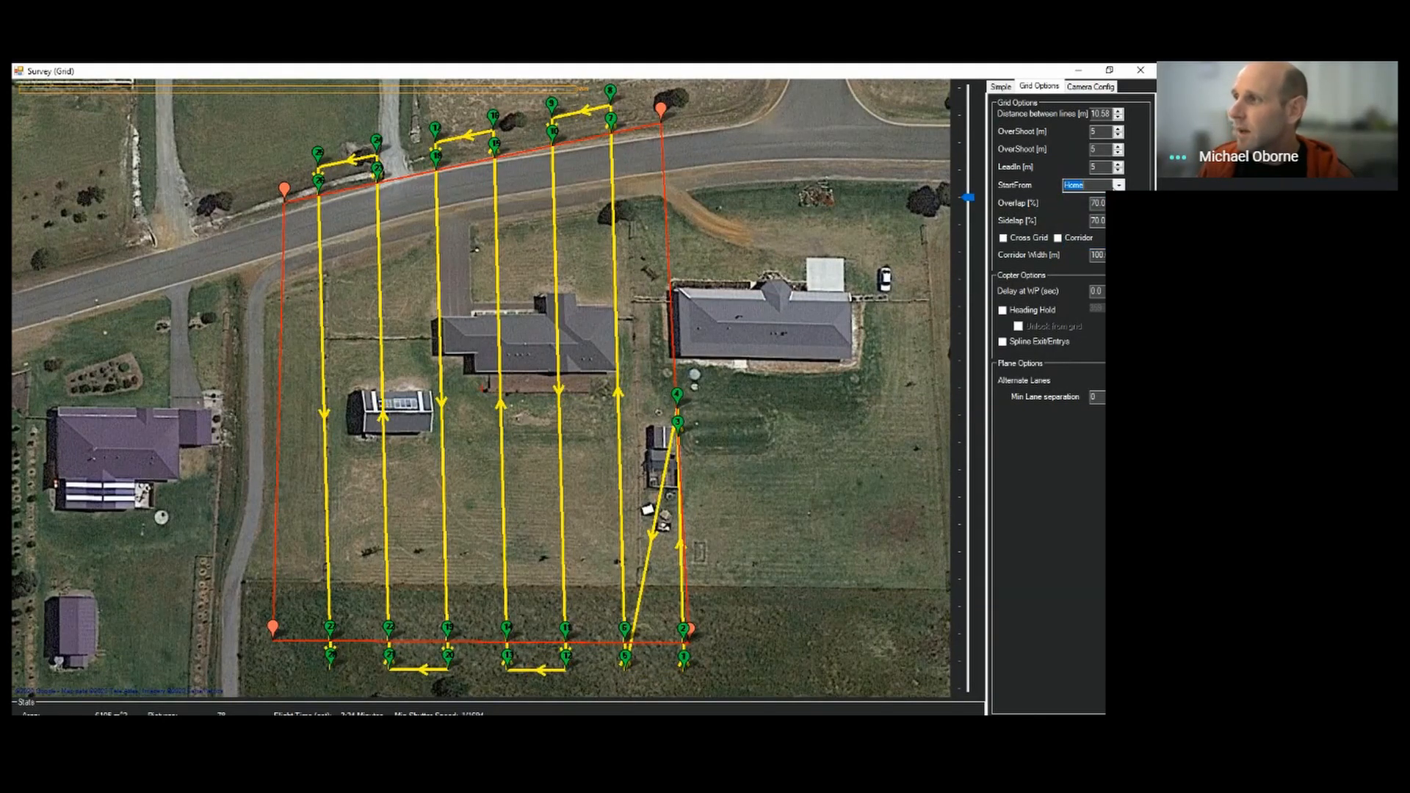
left_click(1114, 187)
left_click(1082, 212)
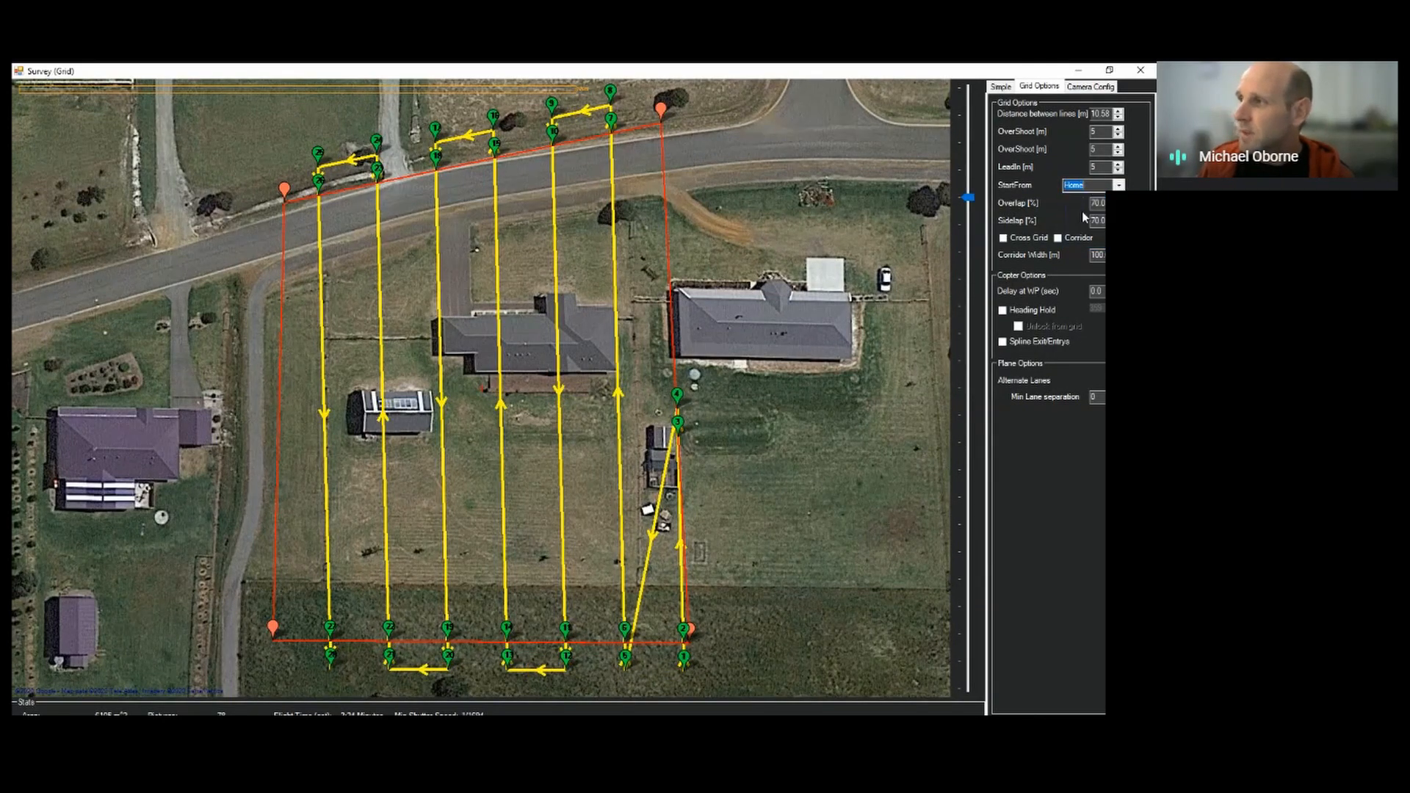
Show the camera footprints over the survey grid
left_click(1001, 87)
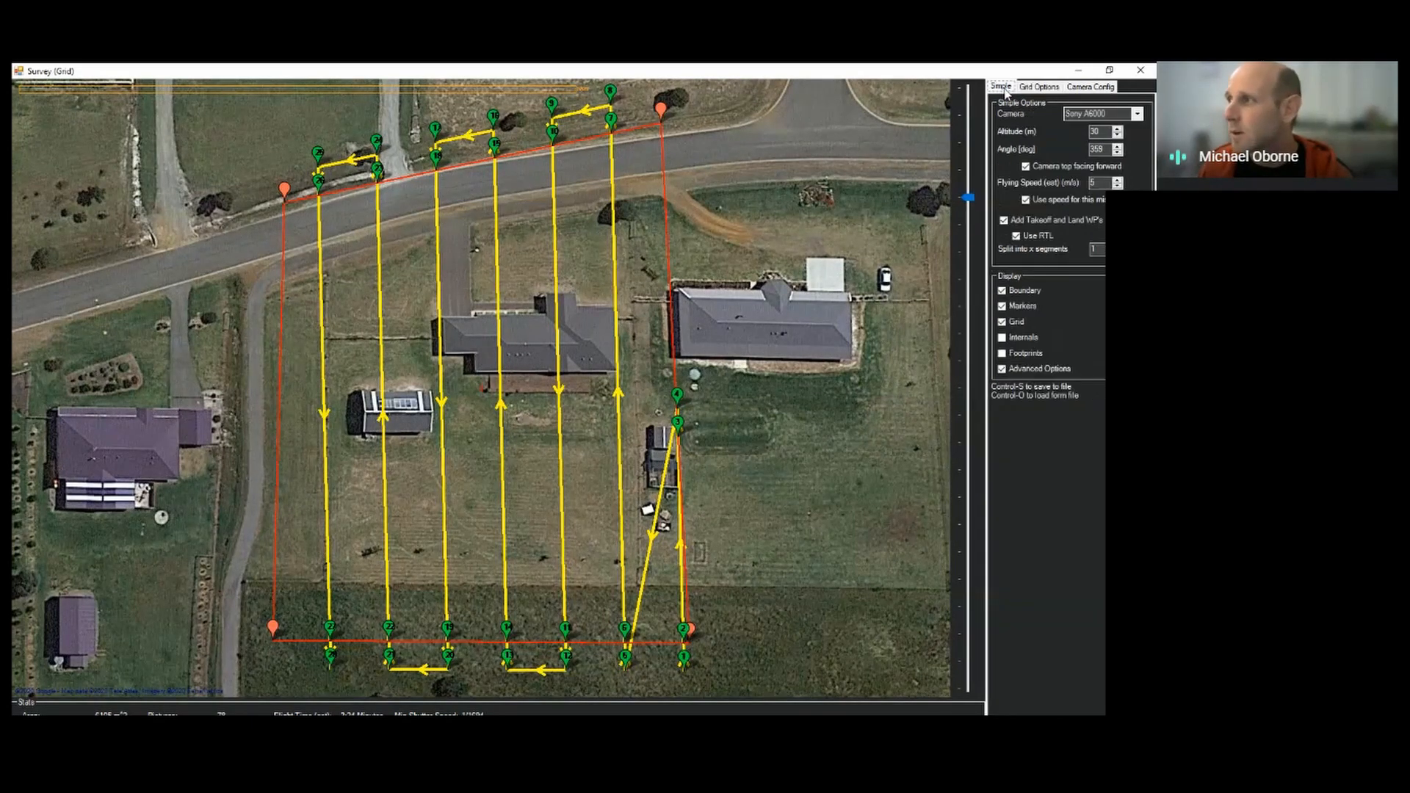
left_click(1001, 354)
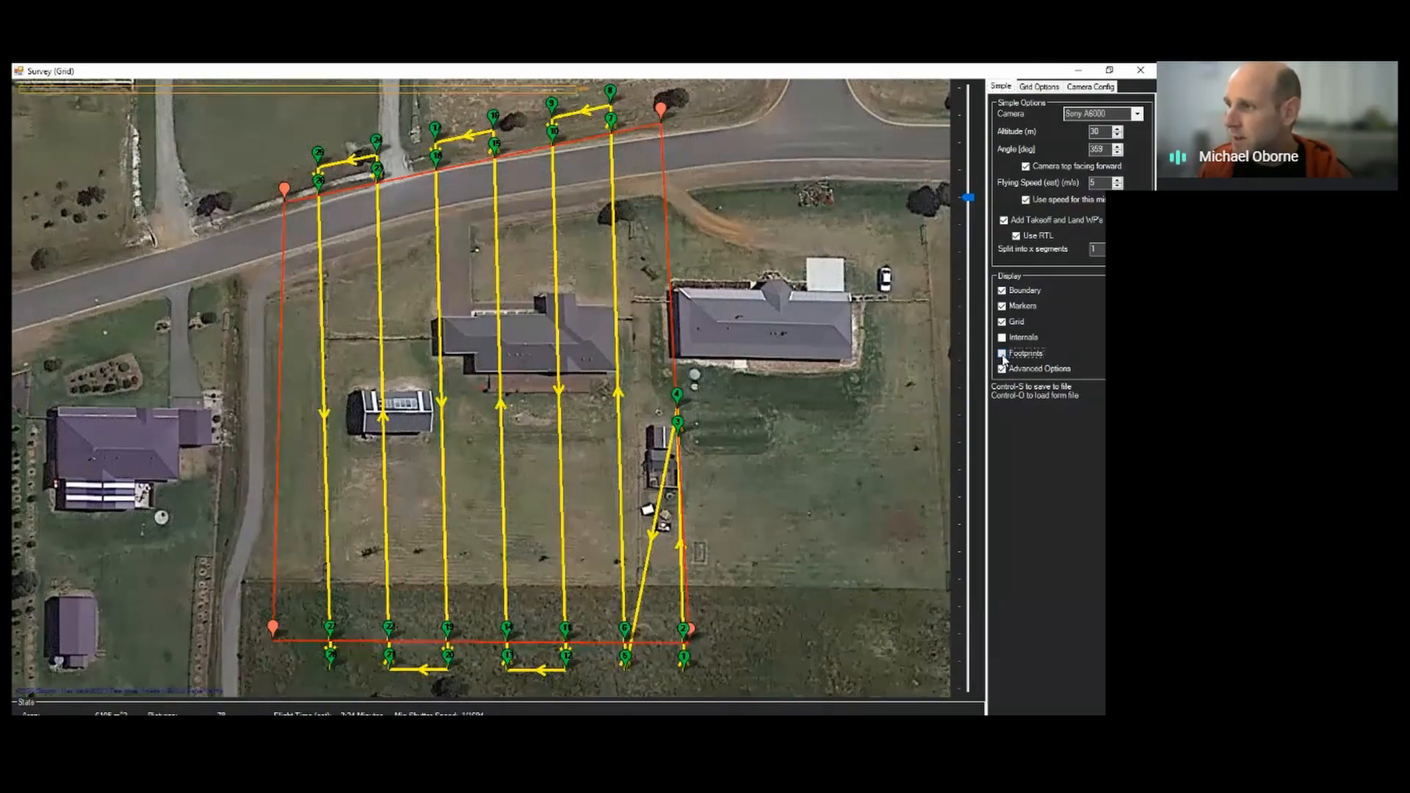
Set both the overlap and the sidelap of the photos to 0% in the grid options
left_click(1041, 88)
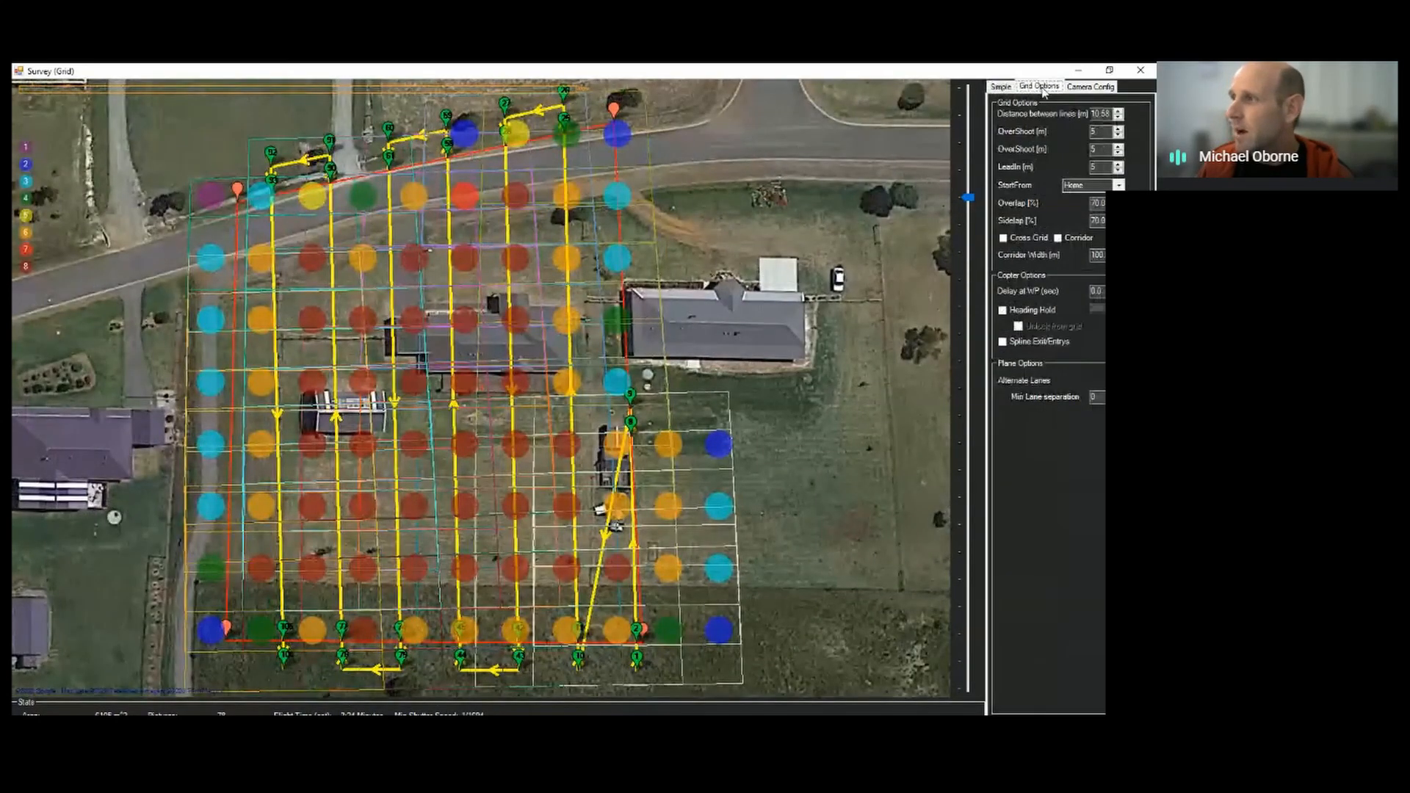
left_click_drag(1104, 203, 1077, 199)
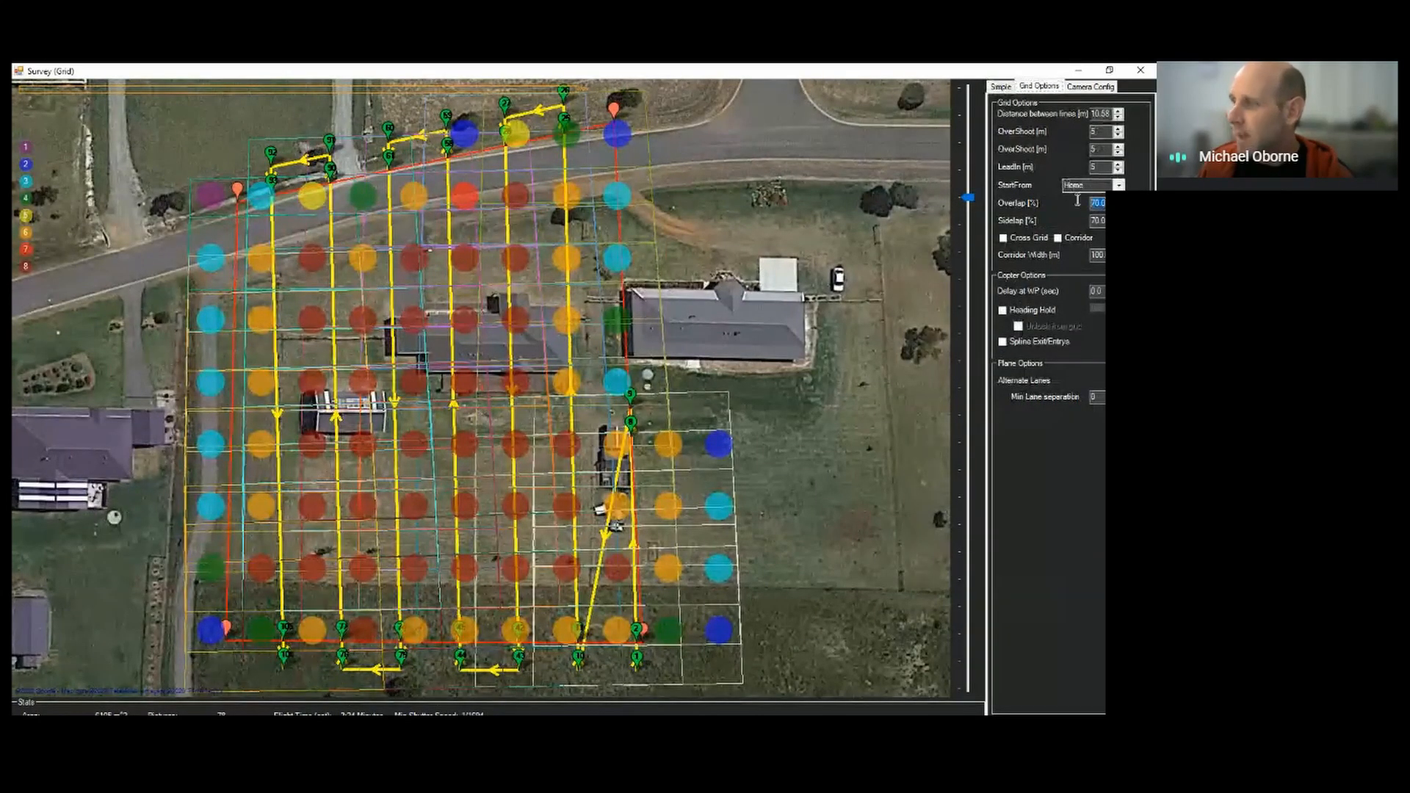
type("0")
key("Return")
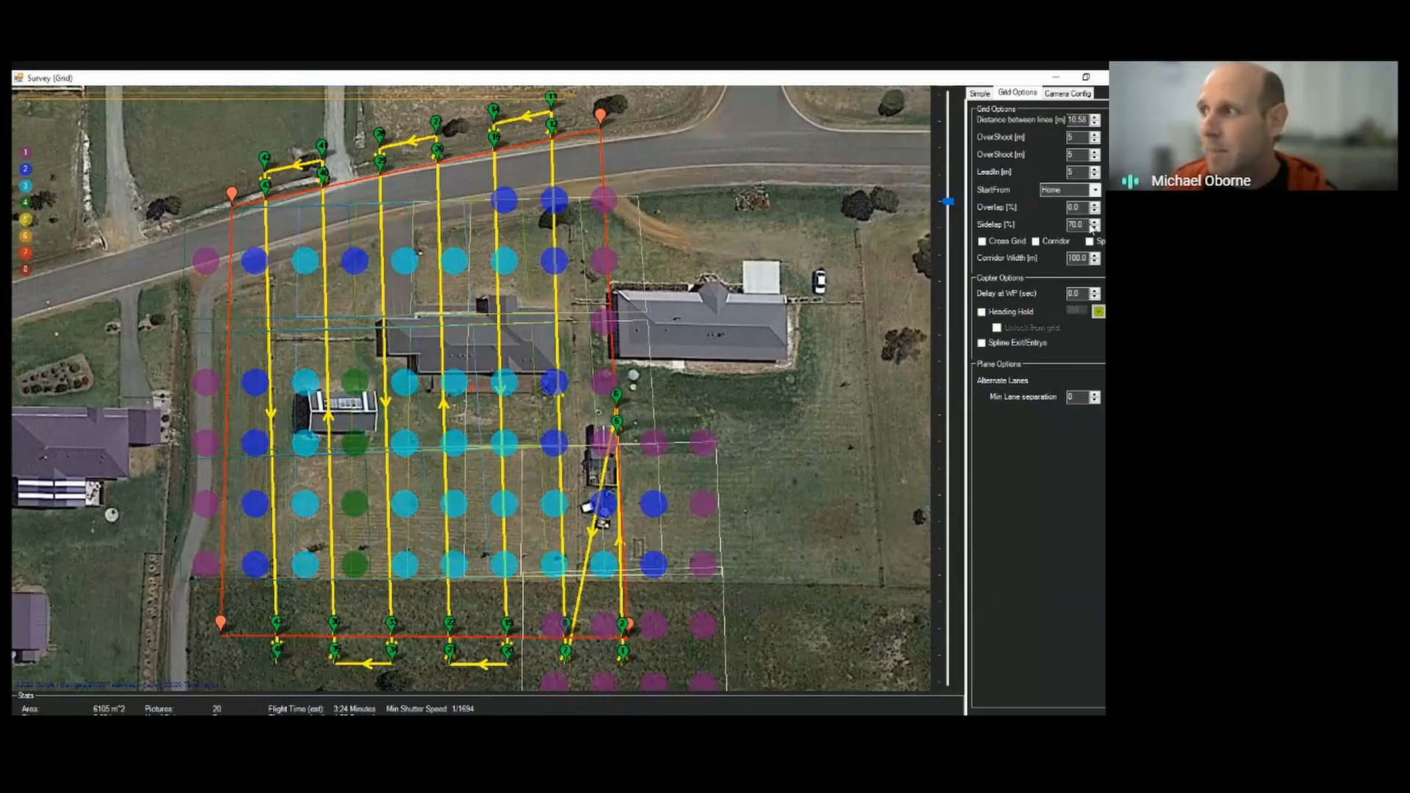
double_click(1077, 223)
type("0")
left_click(1080, 208)
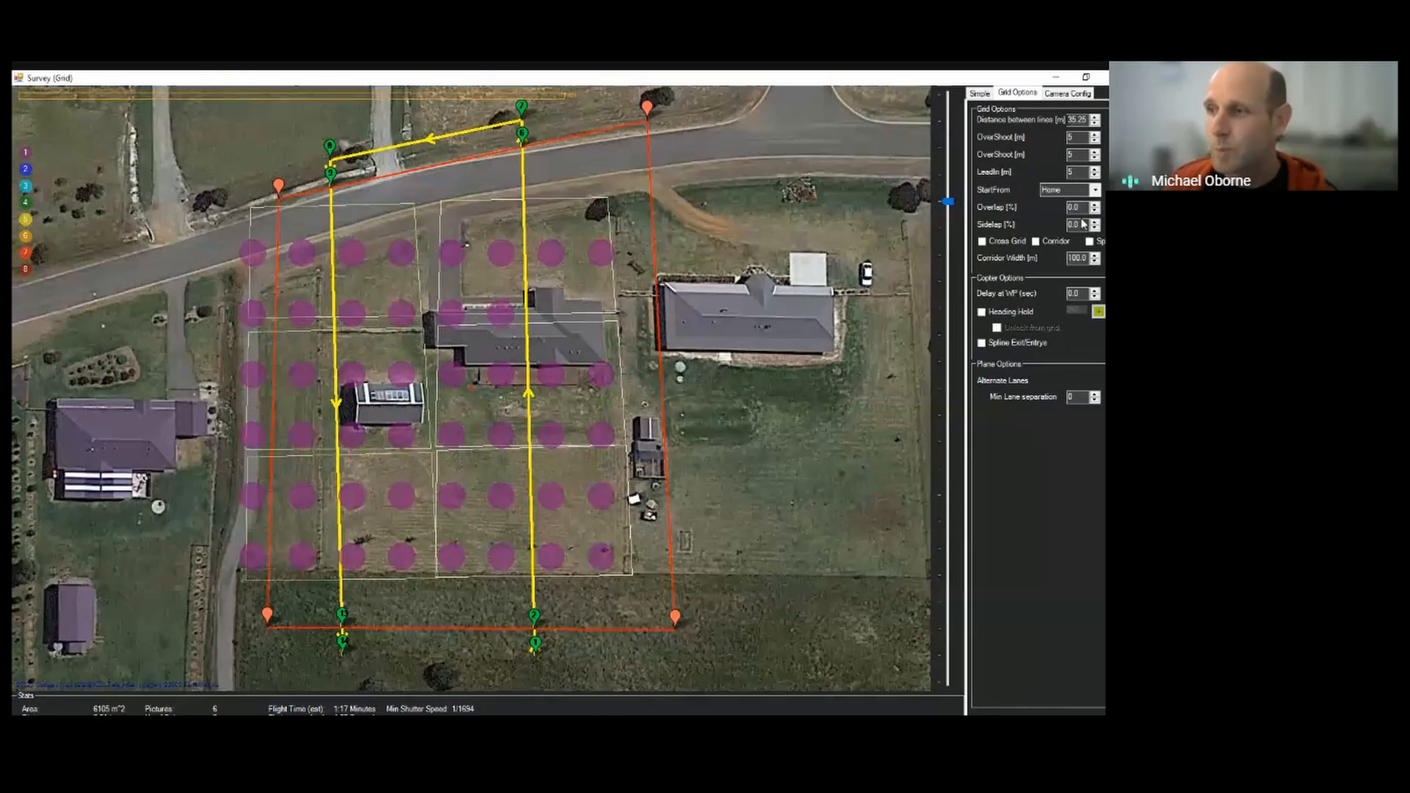
Try an overlap of 10% while keeping the sidelap at 0%
left_click_drag(1082, 224, 1053, 209)
type("10")
key("Return")
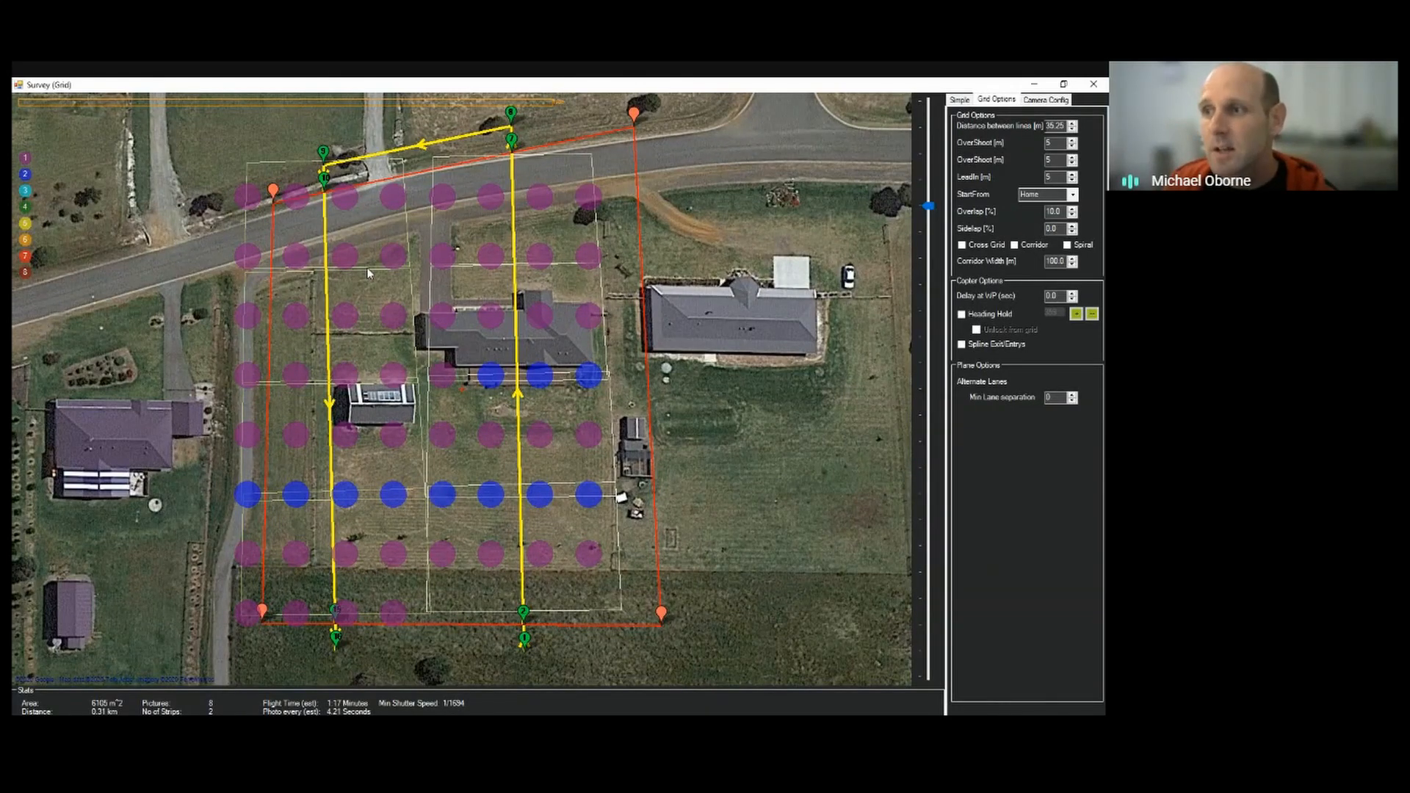
Set both the photo overlap and the sidelap to 70%
double_click(1051, 211)
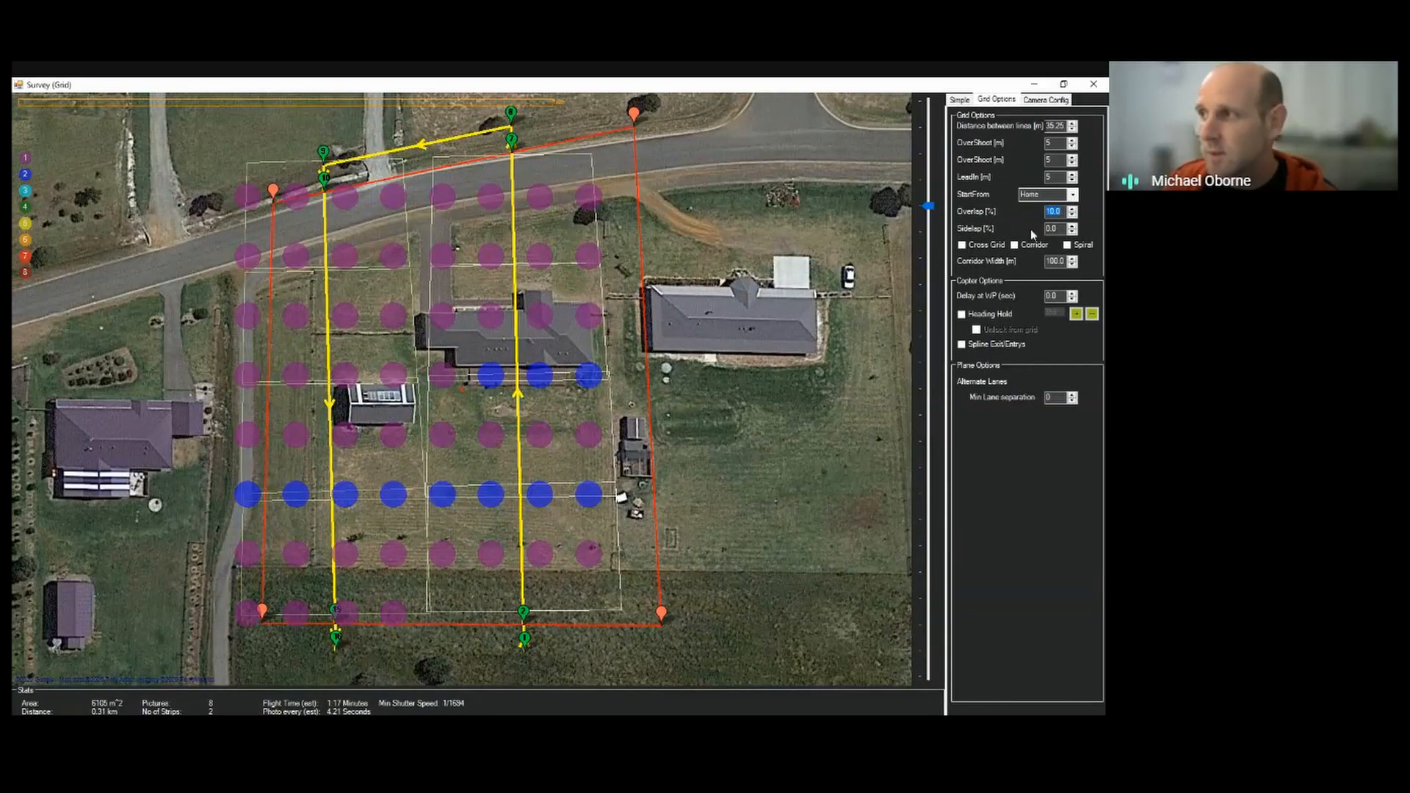
type("70")
left_click(1057, 229)
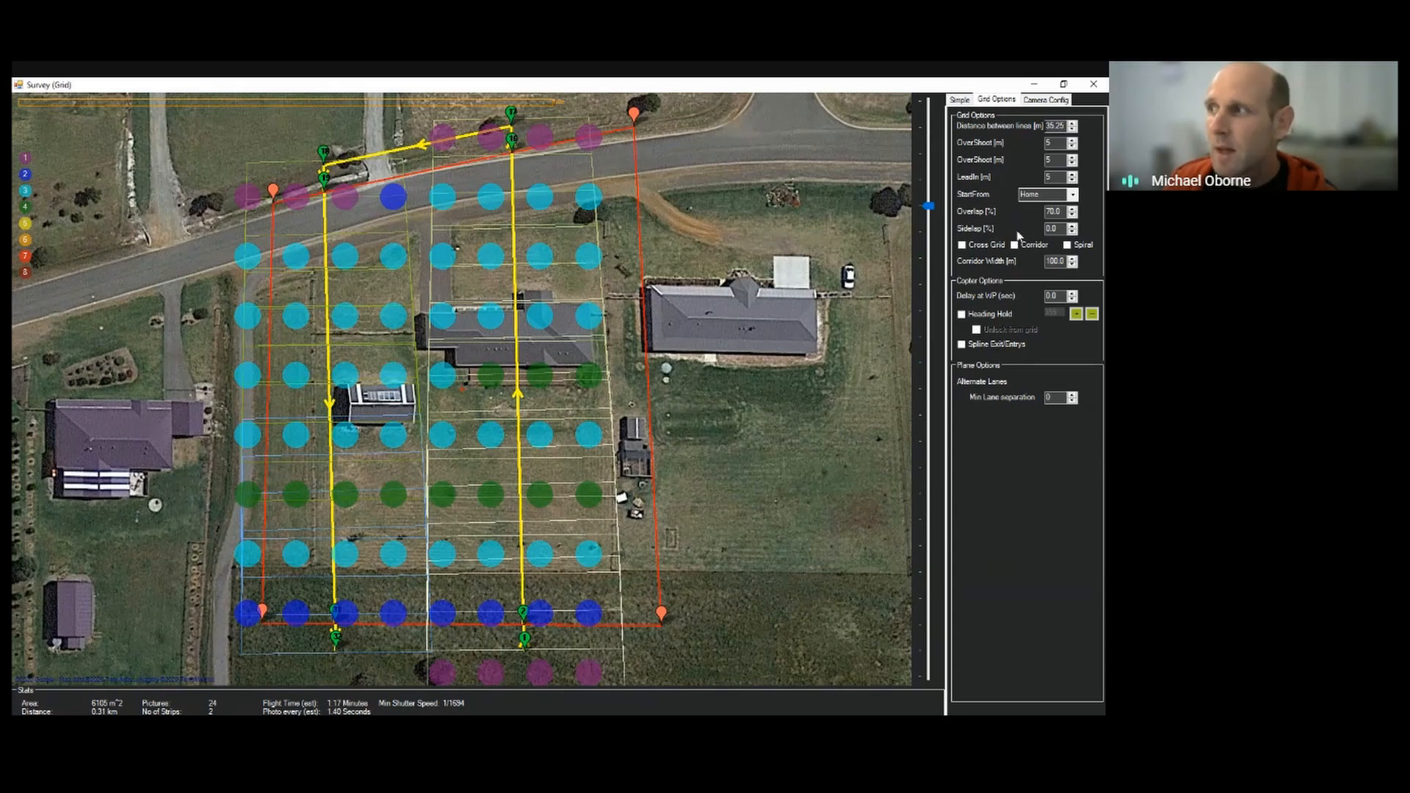
double_click(1054, 229)
type("70")
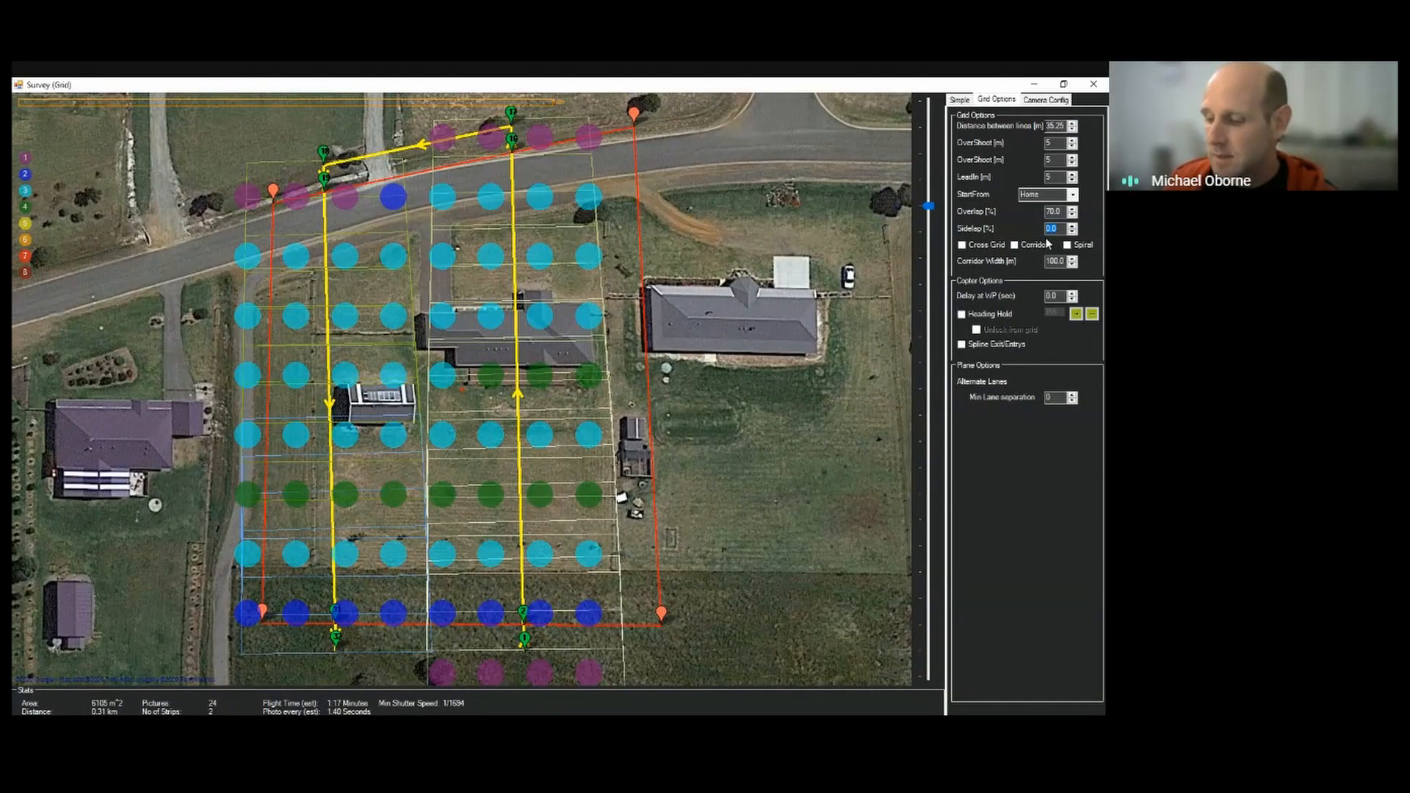
left_click(1062, 213)
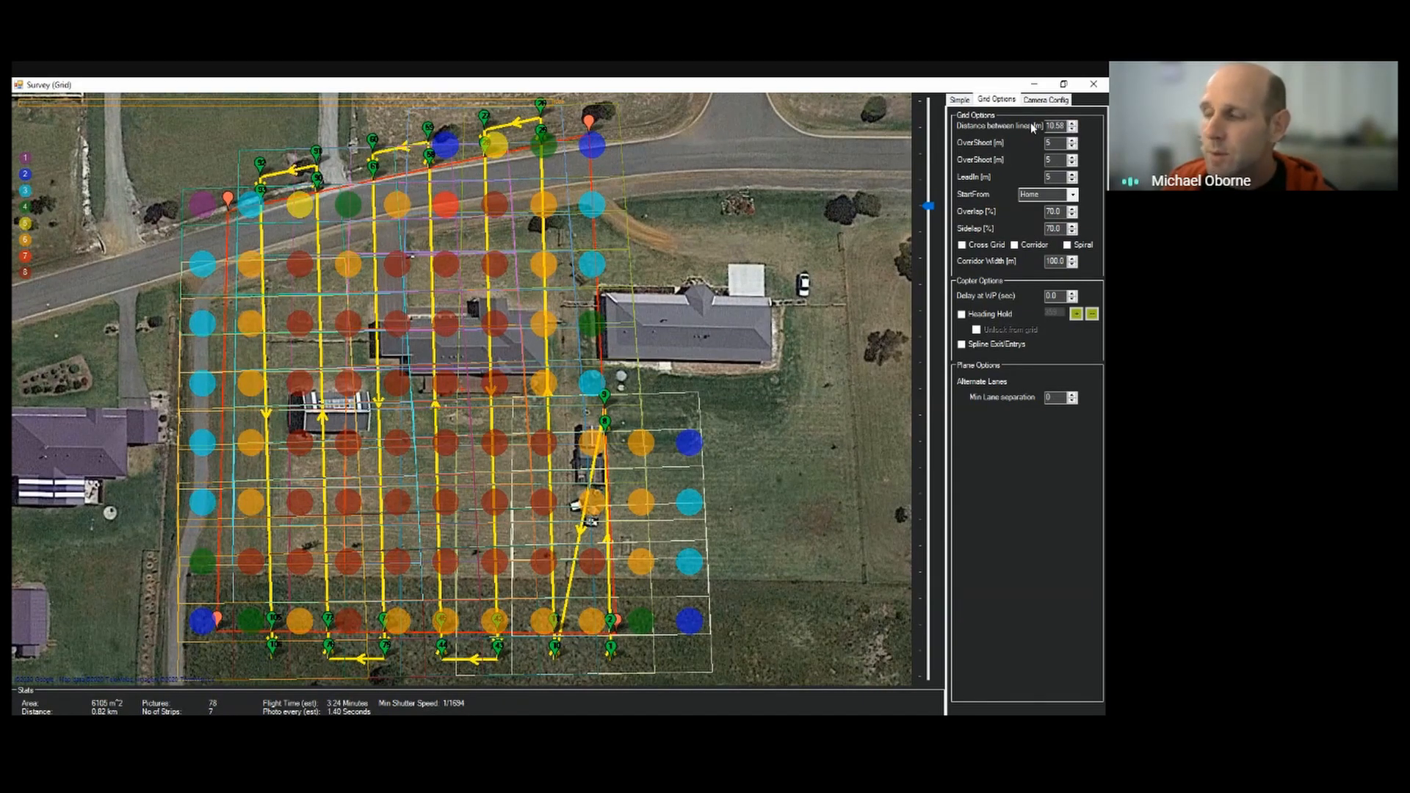
Try smaller and larger distances between the survey lines, including 9.58 m and 12.58 m
left_click(963, 104)
left_click_drag(1071, 127, 984, 125)
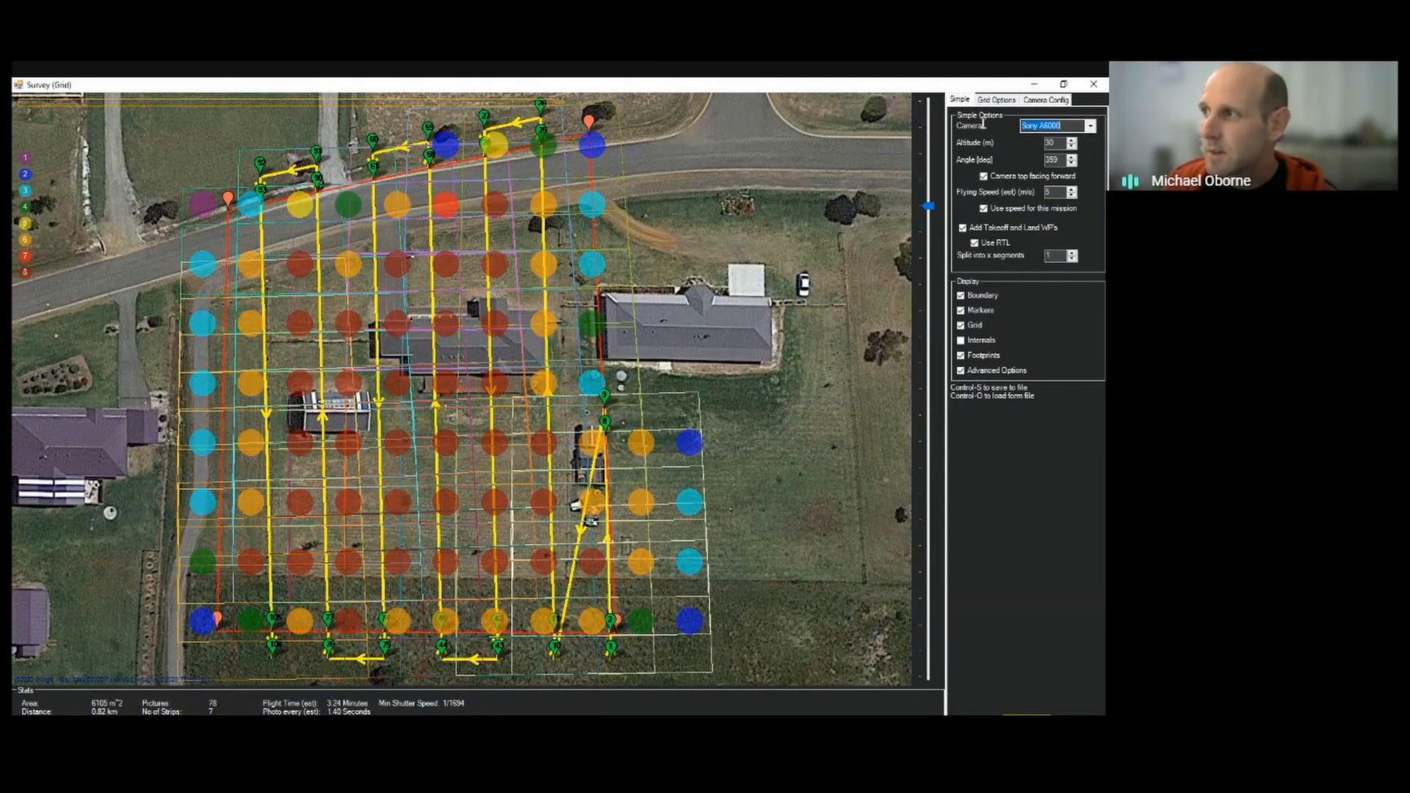
left_click(1001, 102)
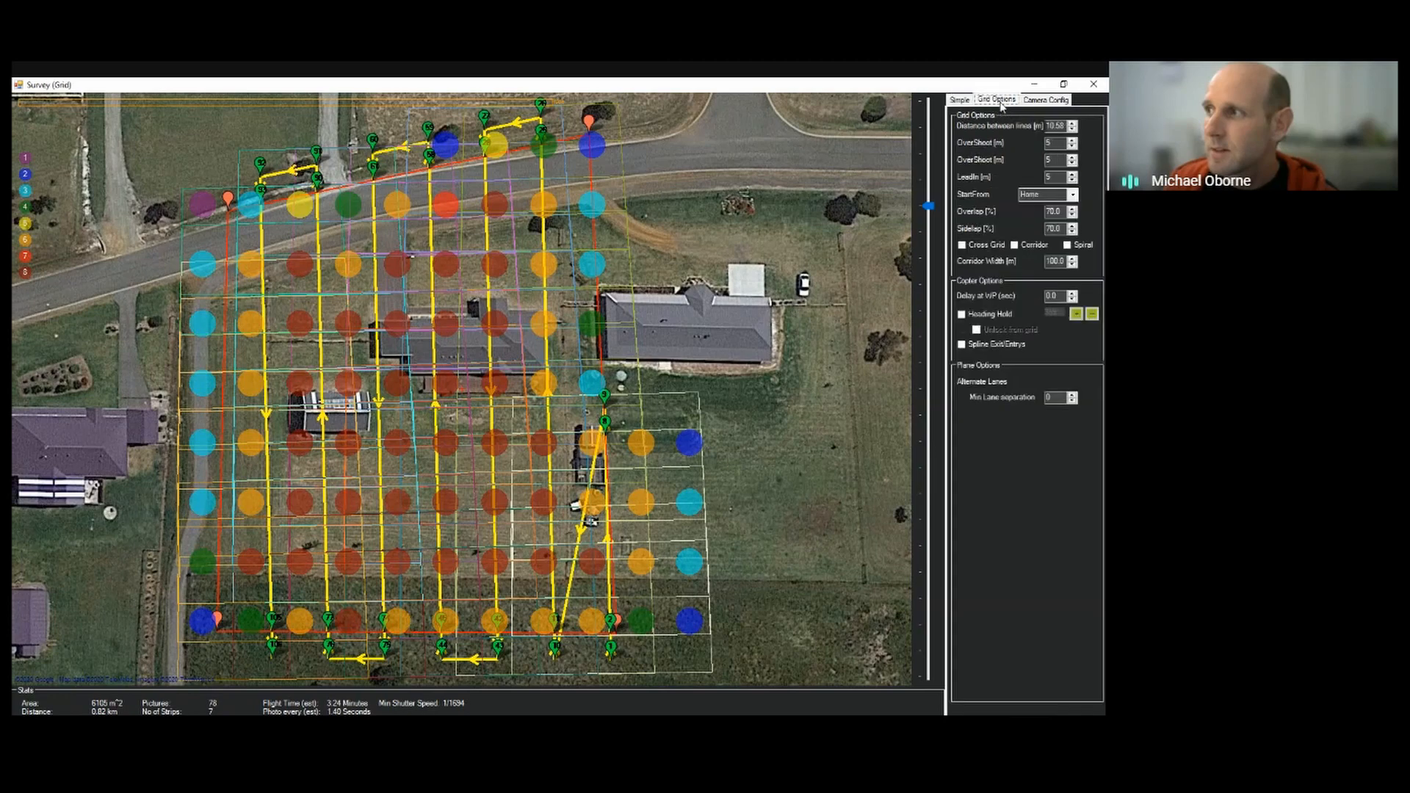
left_click(1073, 129)
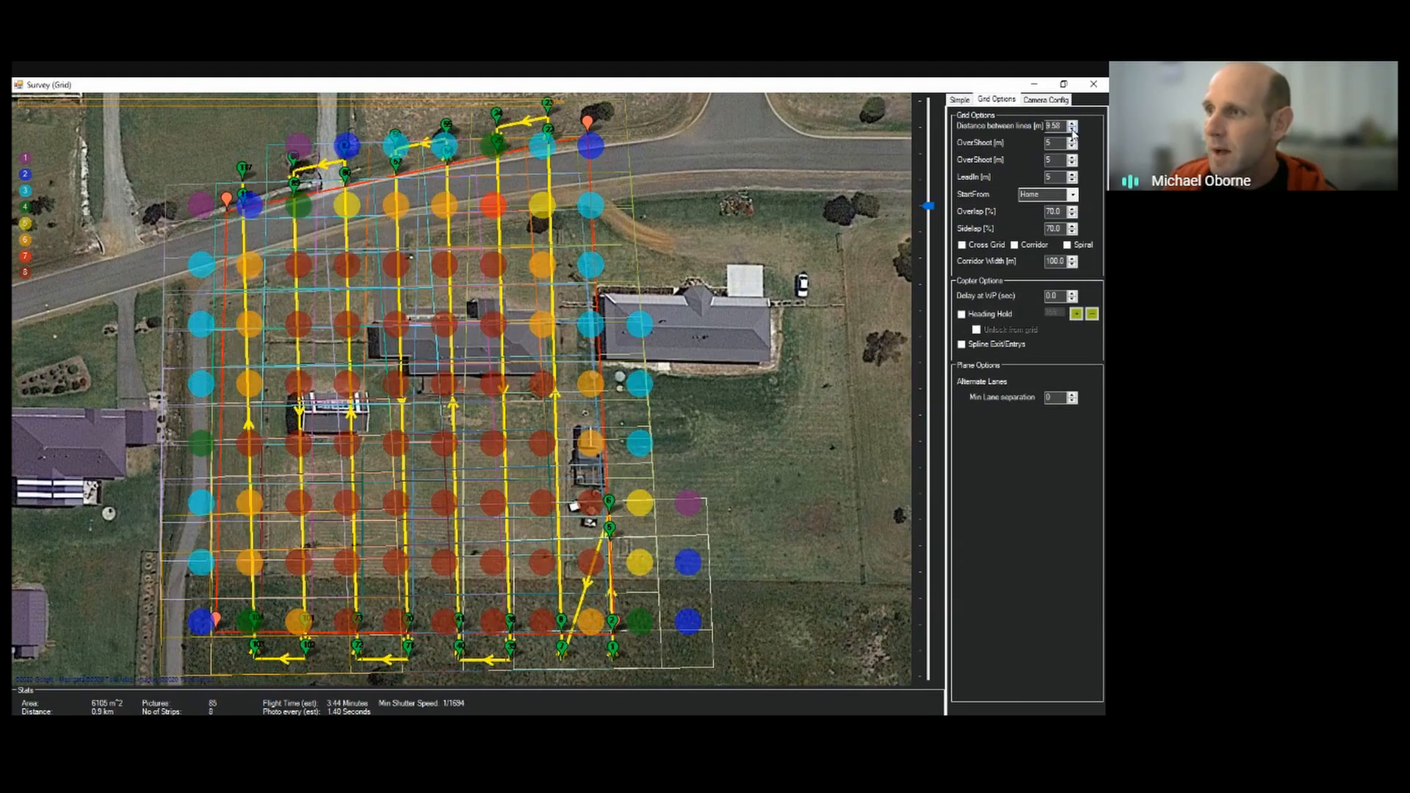
left_click(1073, 125)
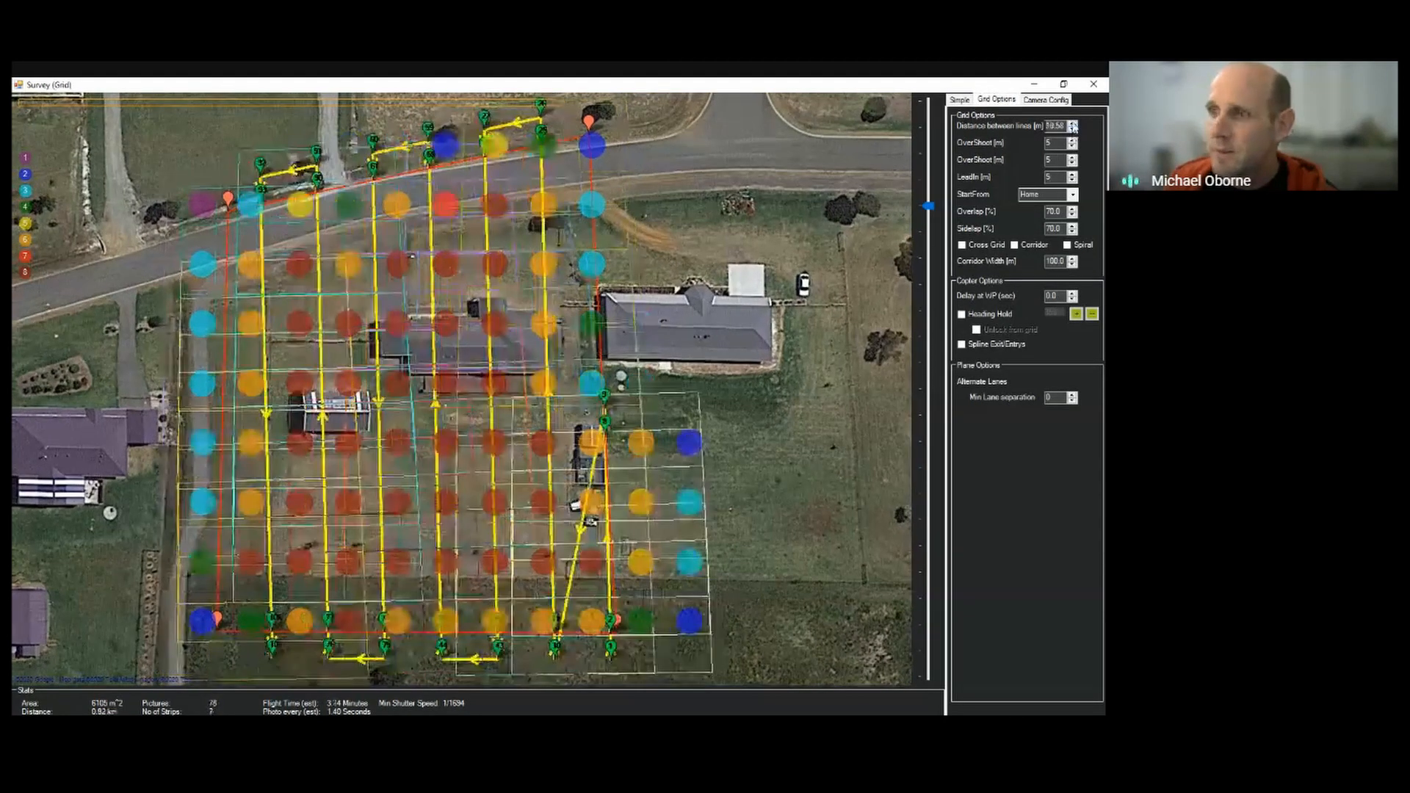
left_click(1072, 125)
left_click(1073, 125)
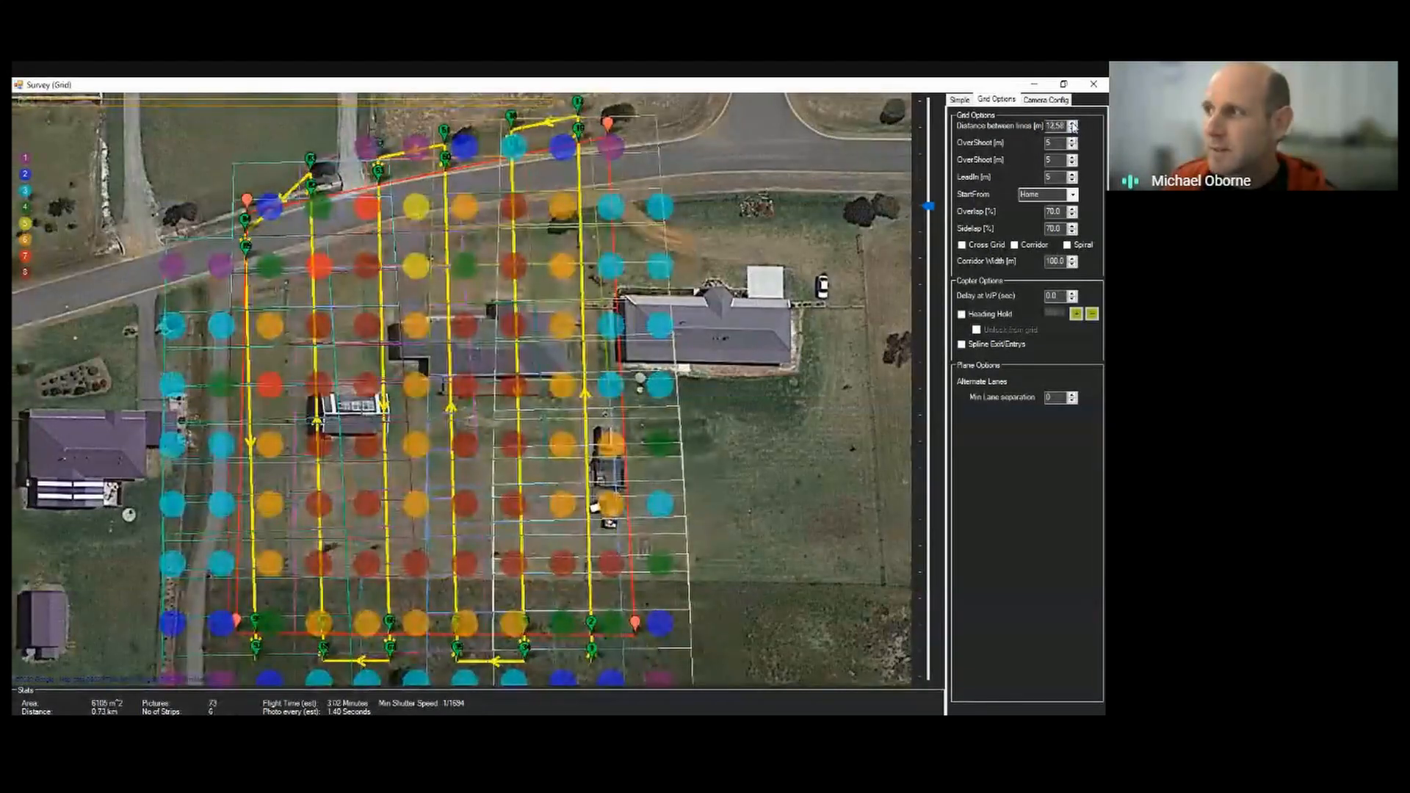
left_click(1072, 129)
left_click(1073, 129)
left_click(1072, 130)
left_click(1073, 129)
Reselect the Sony A6000 camera to restore the line spacing calculated from the camera and overlap settings
left_click(960, 100)
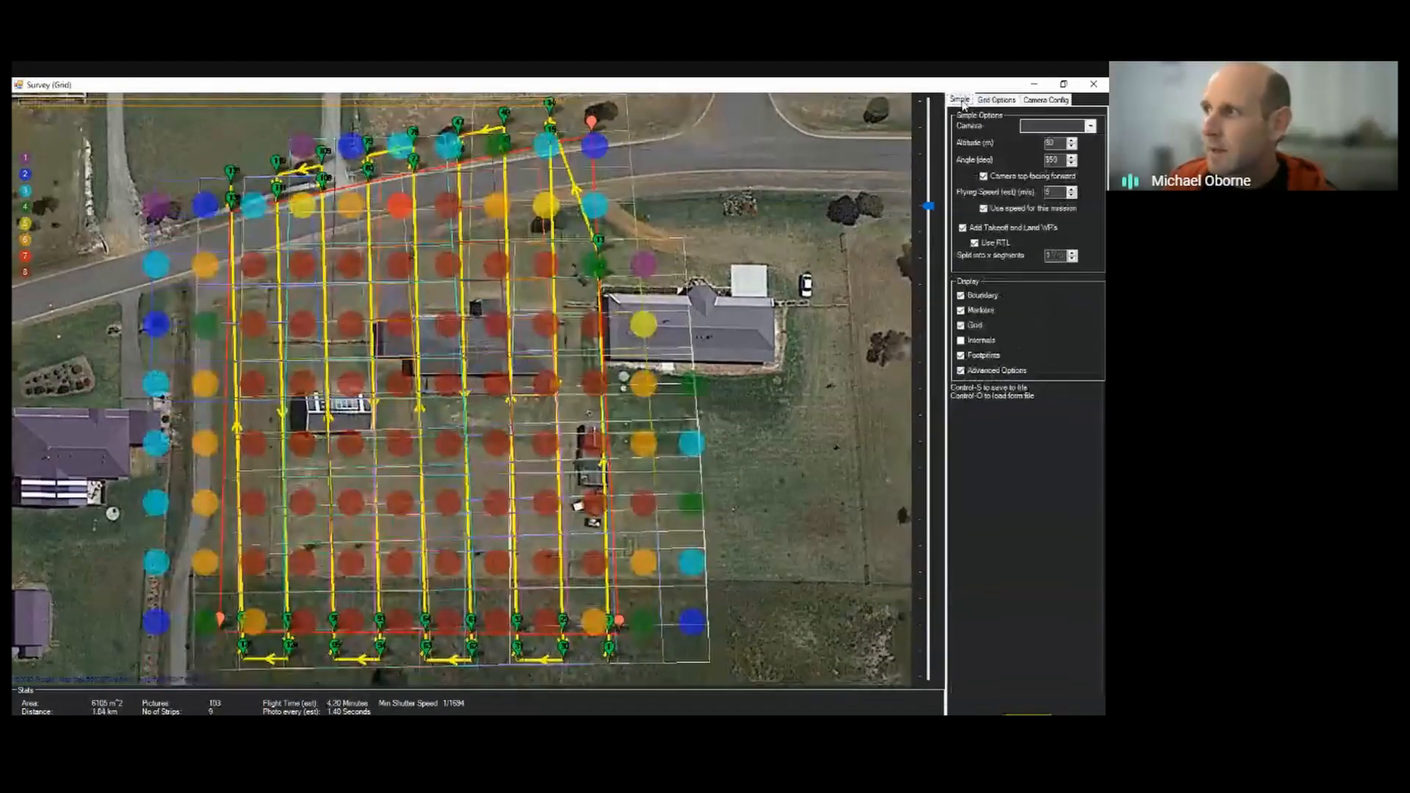
left_click(1091, 125)
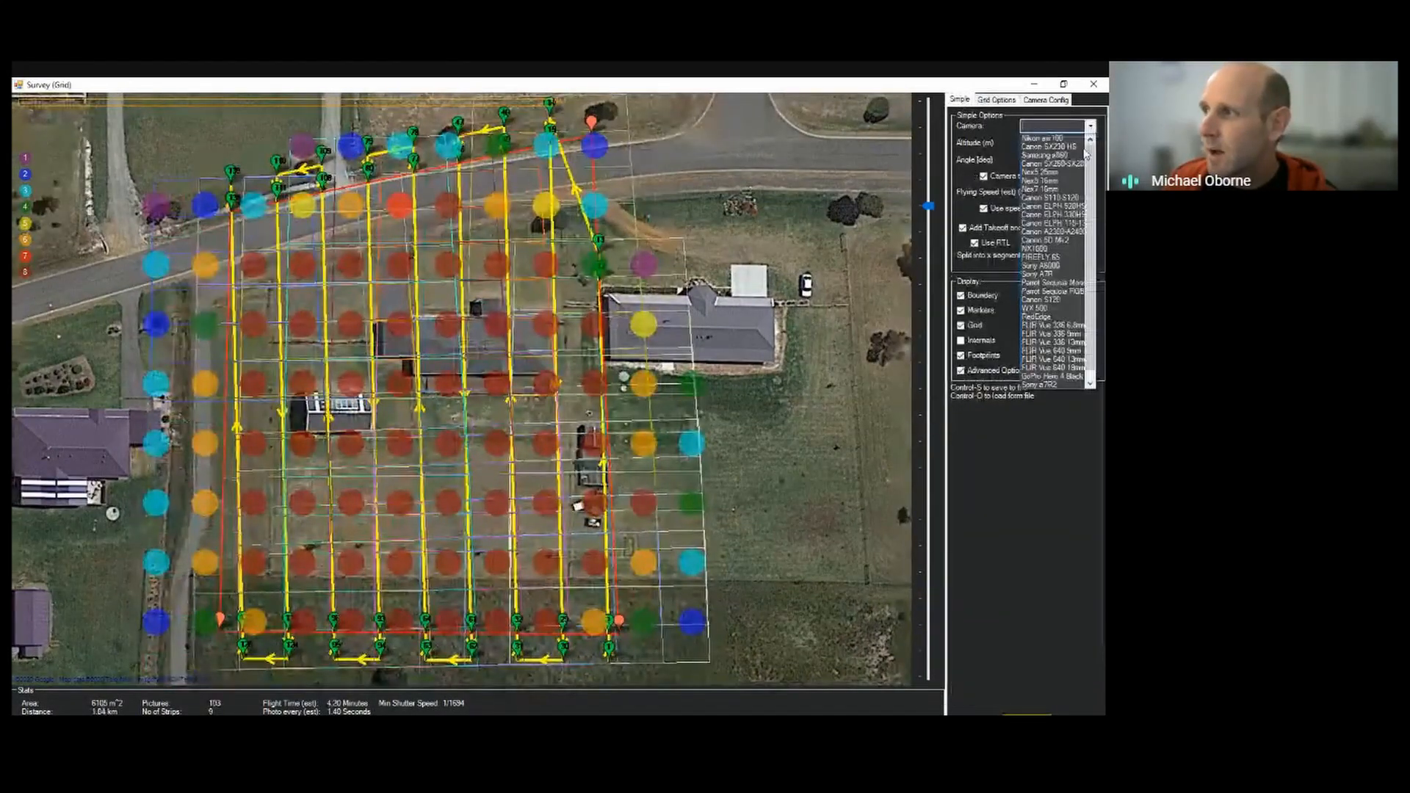
left_click(1060, 266)
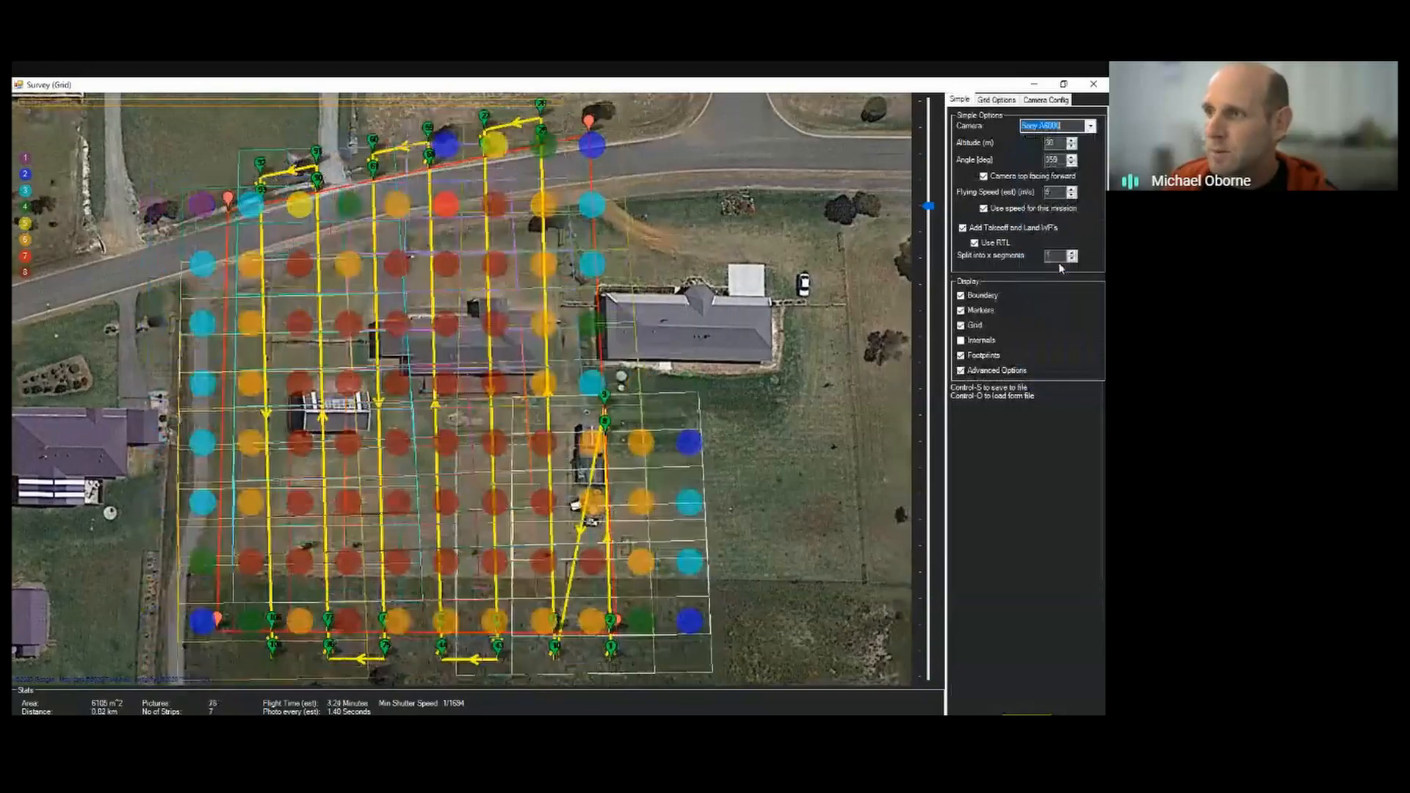
Enable the cross grid for the survey and hide the camera footprints
left_click(1003, 101)
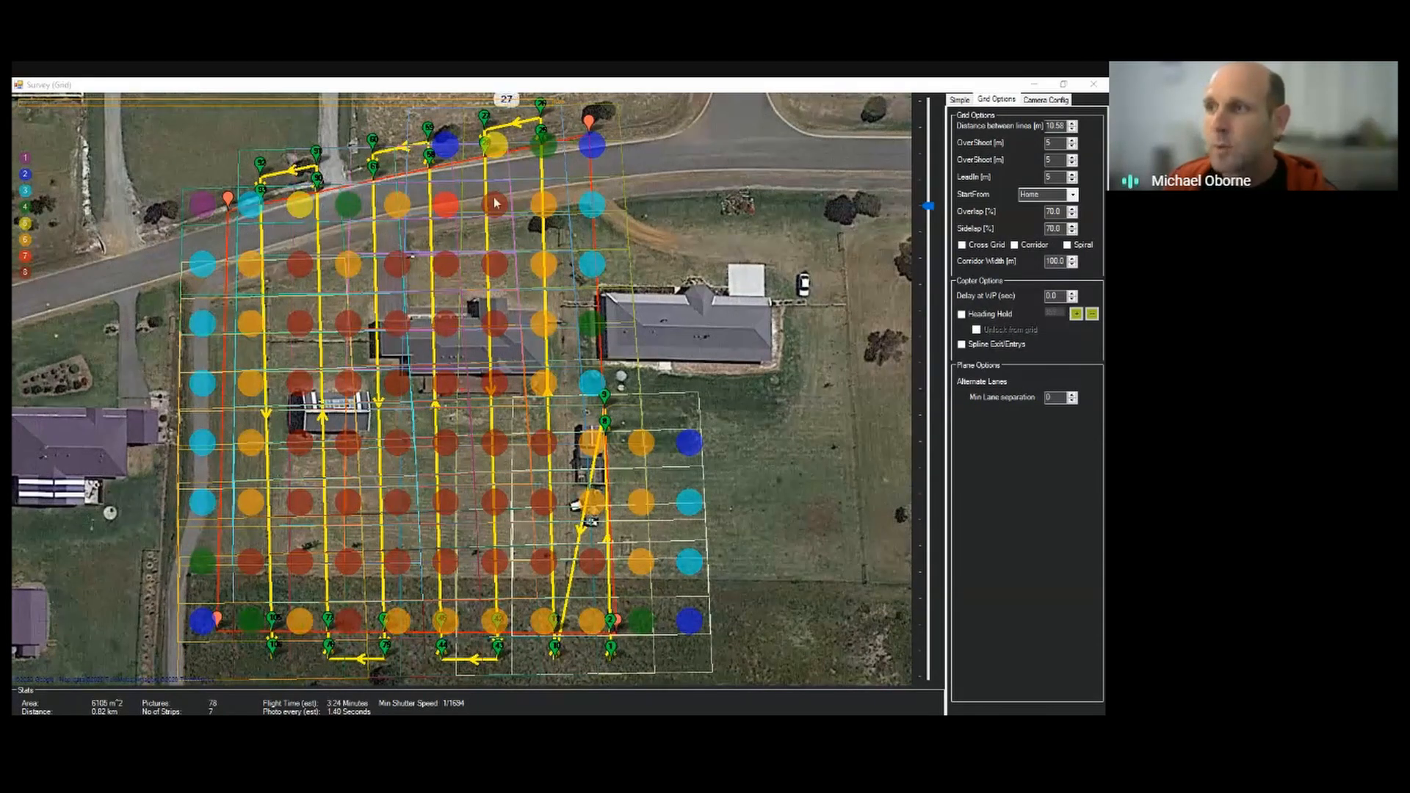
left_click(961, 246)
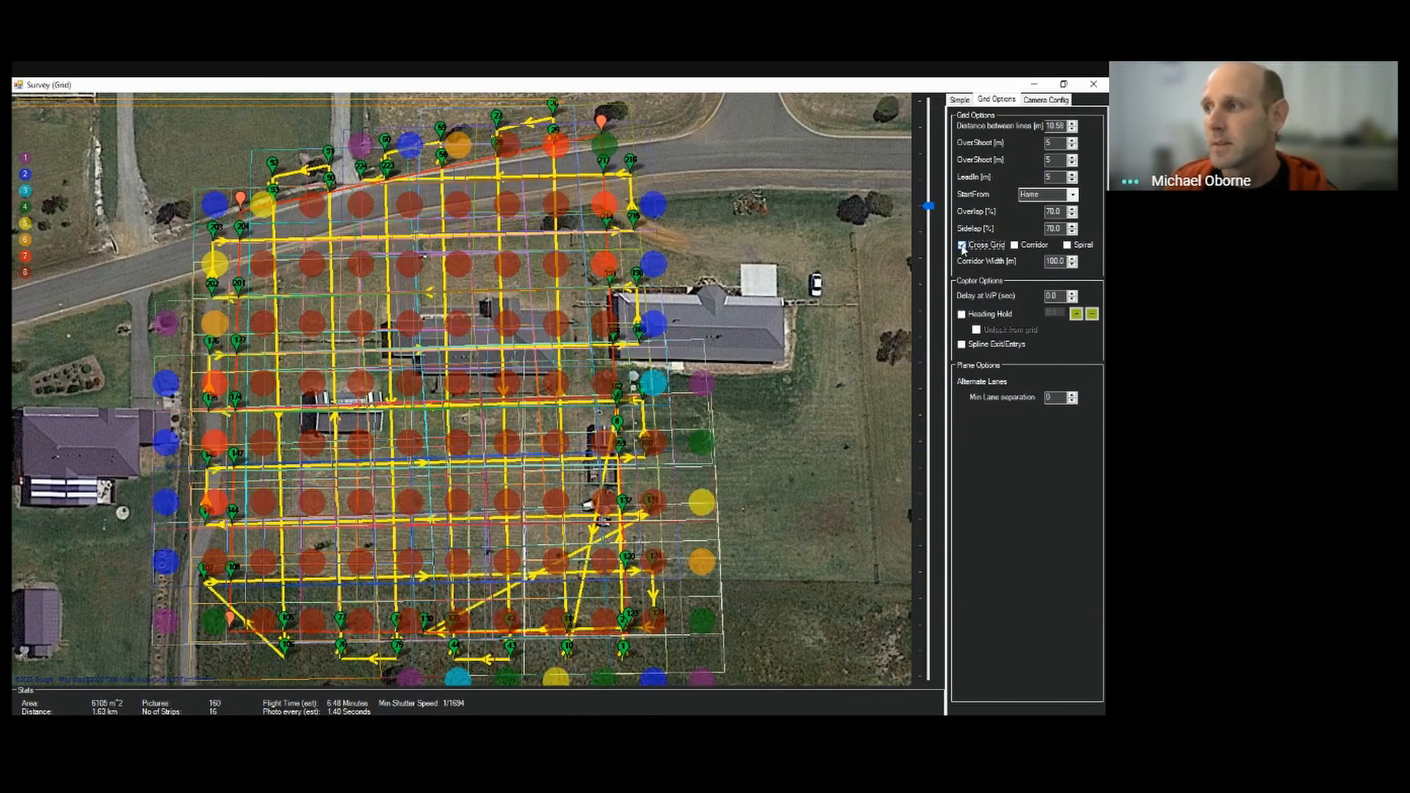
left_click(960, 100)
left_click(963, 355)
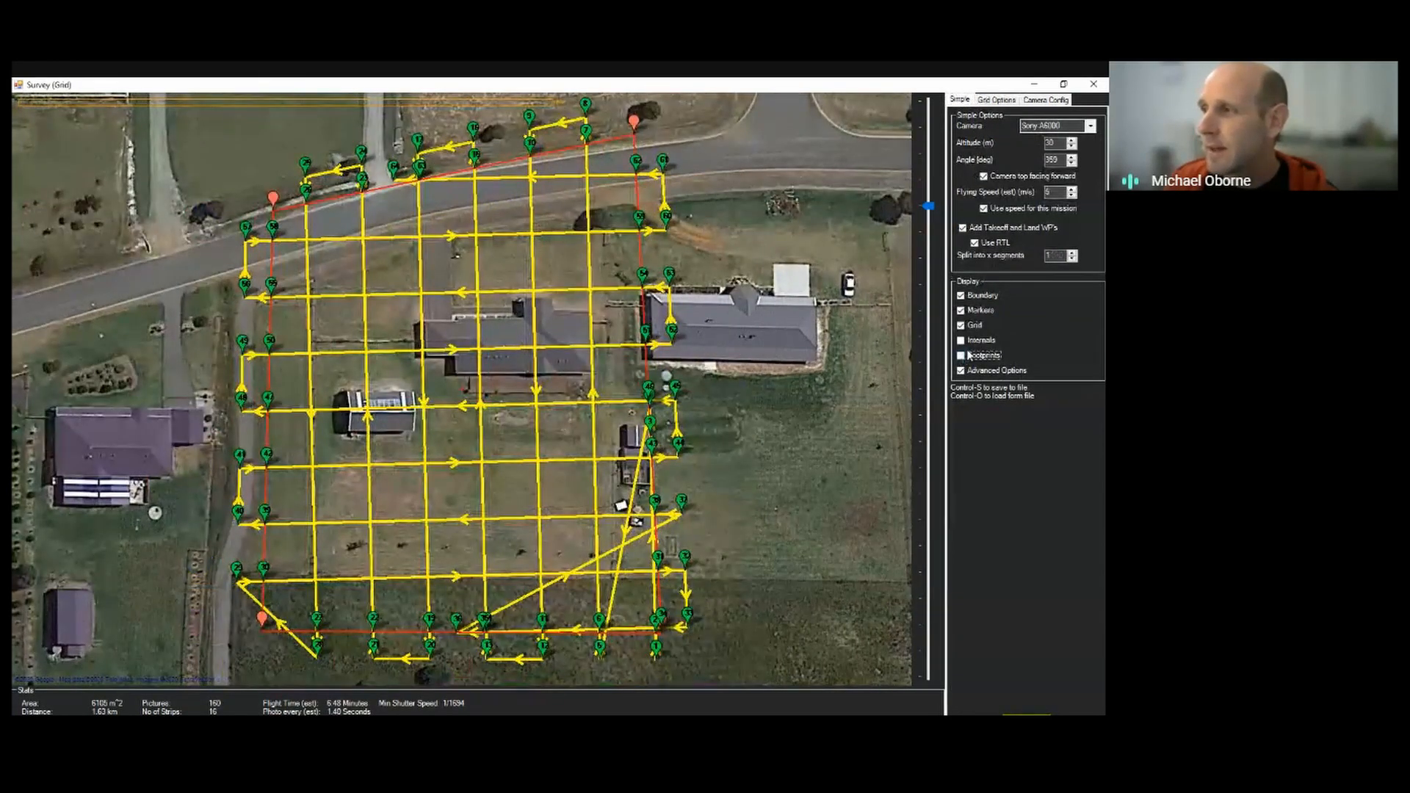
Switch the cross grid off and on repeatedly to compare the single-direction and crossed flight paths
left_click(997, 101)
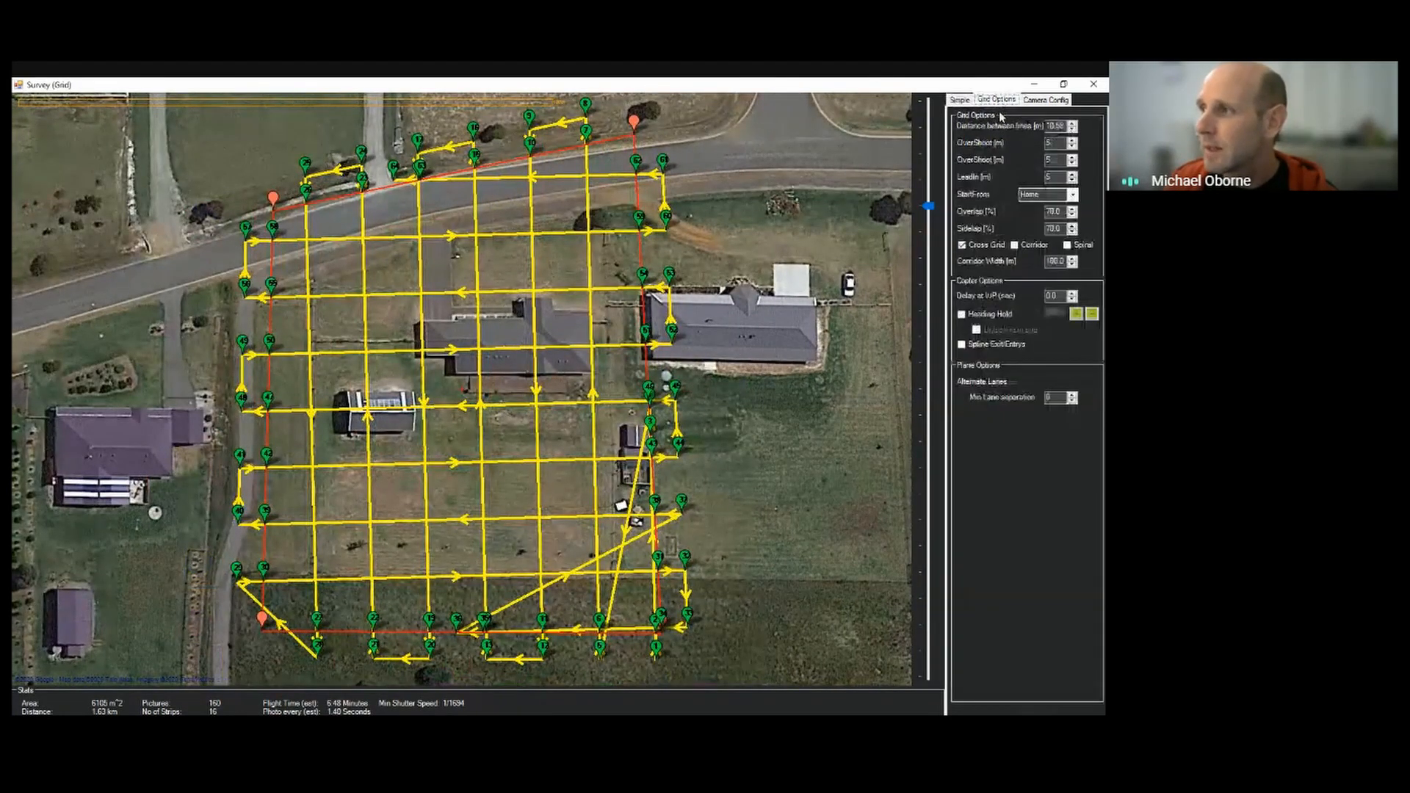
left_click(962, 245)
left_click(962, 245)
left_click(962, 245)
left_click(962, 245)
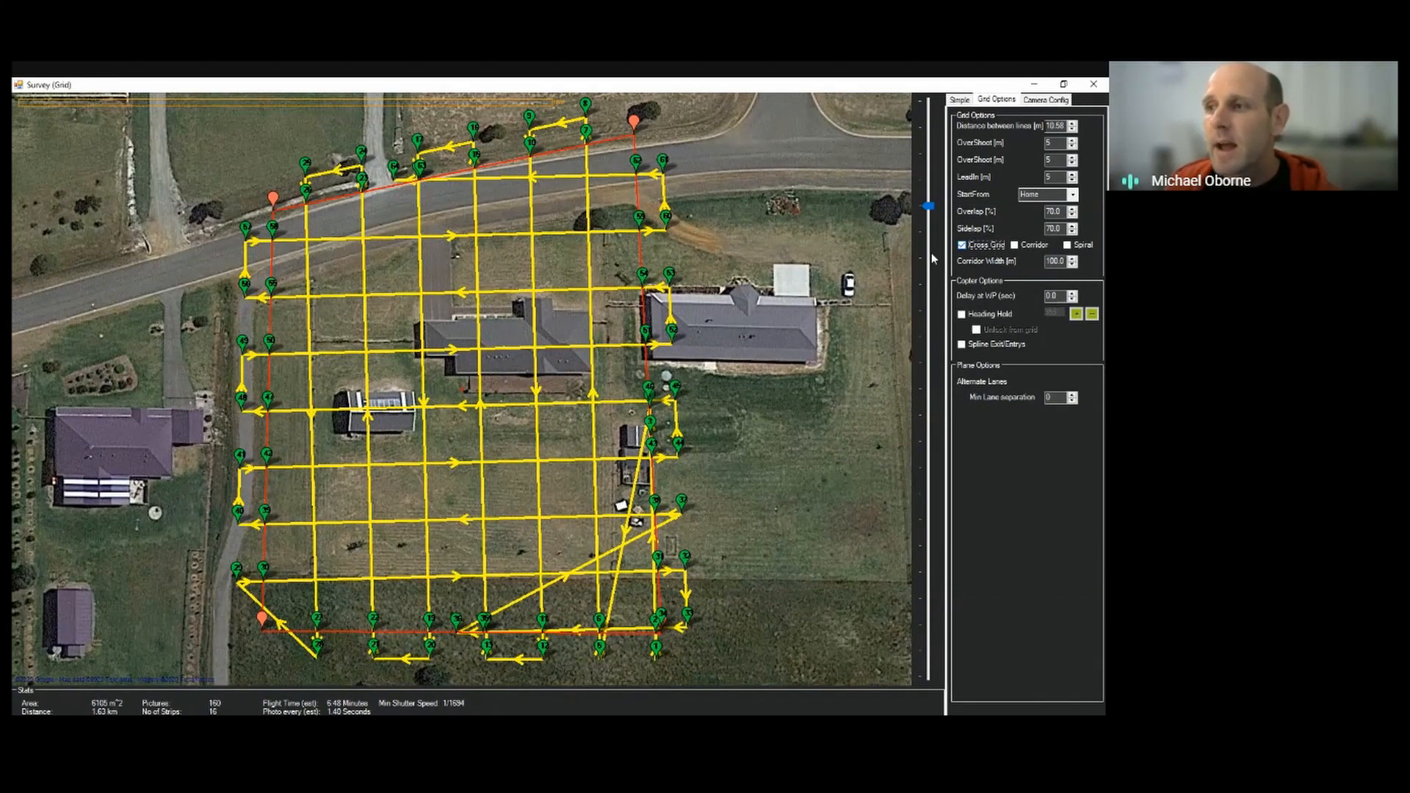
left_click(973, 247)
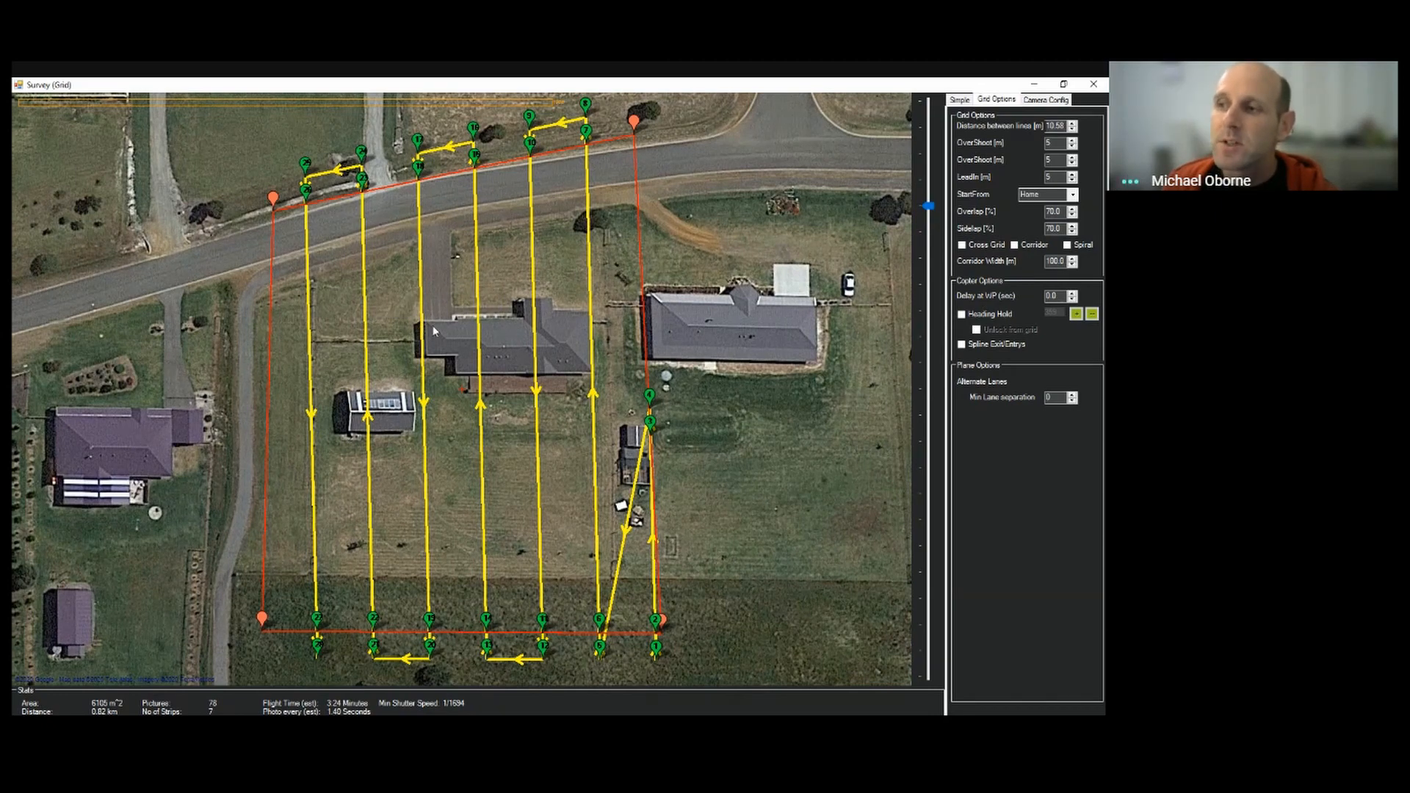
left_click(981, 248)
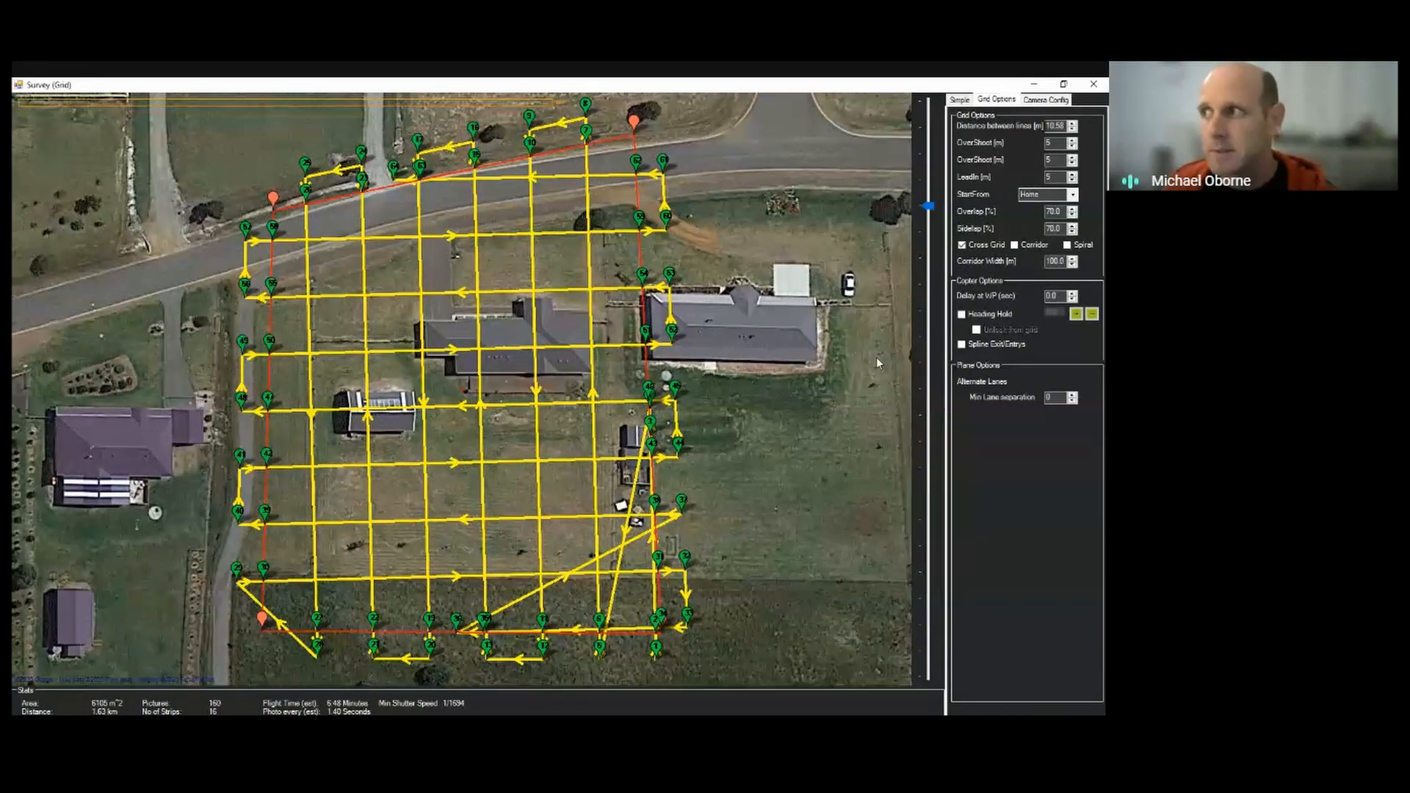
Show the camera footprints over the crossed flight lines, and turn the cross grid off
left_click(963, 101)
left_click(978, 358)
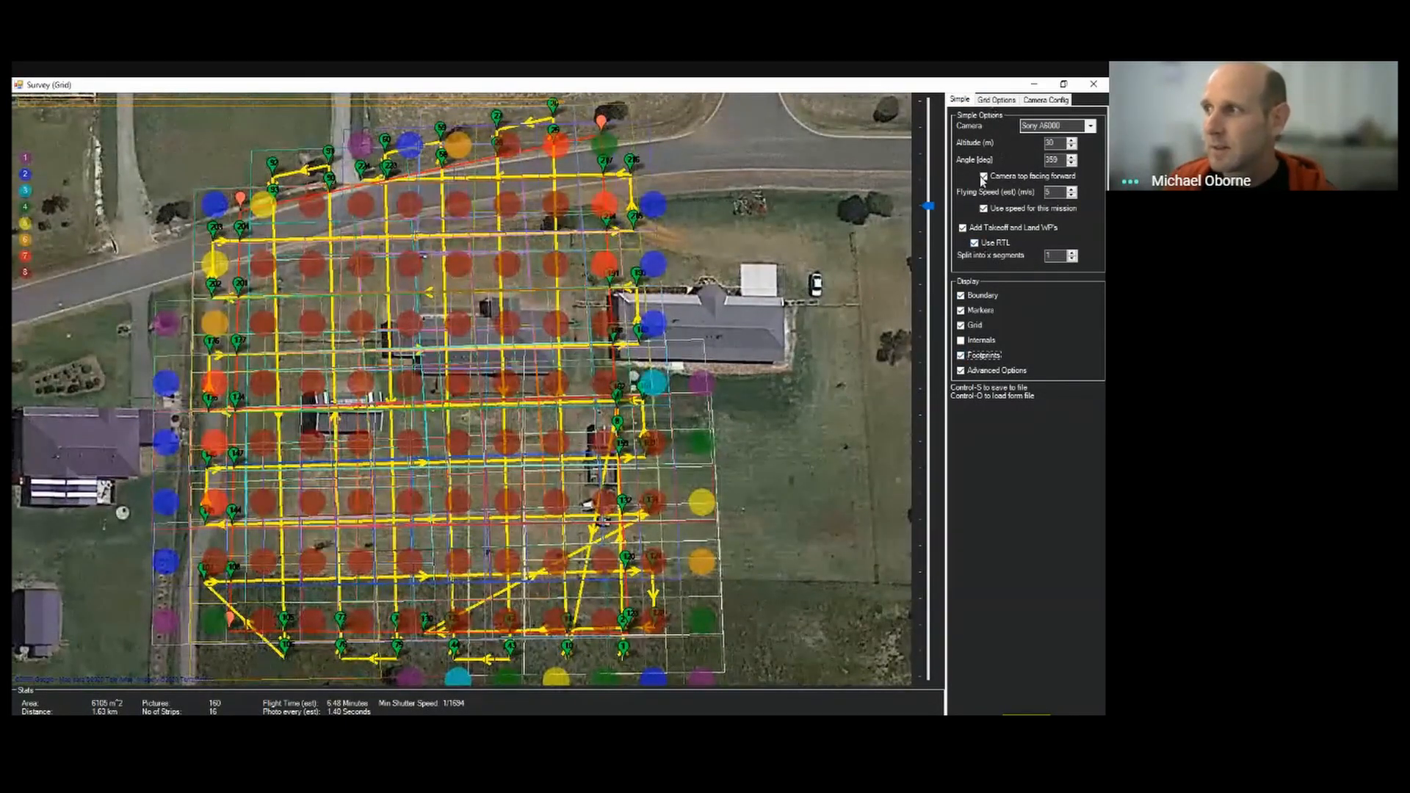
left_click(993, 100)
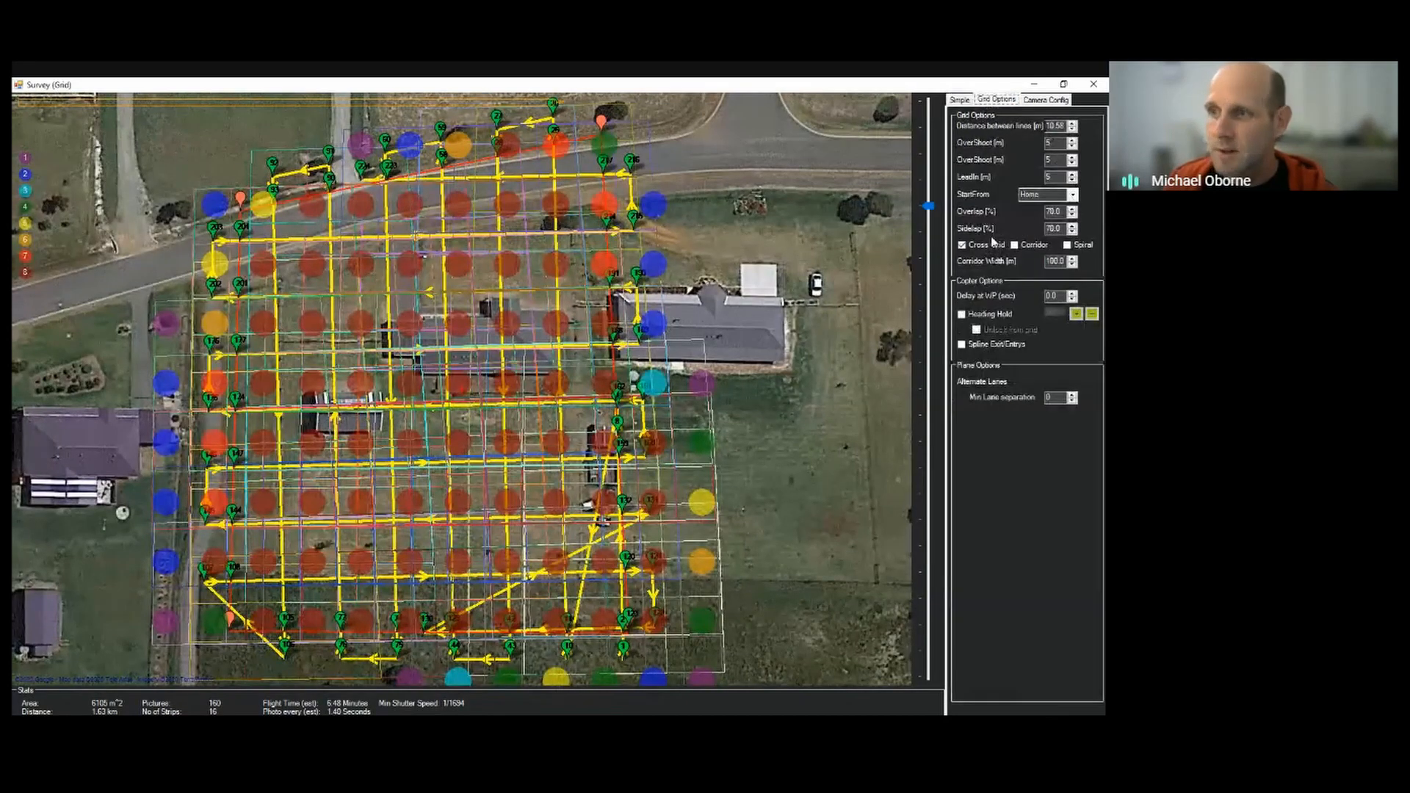
left_click(981, 247)
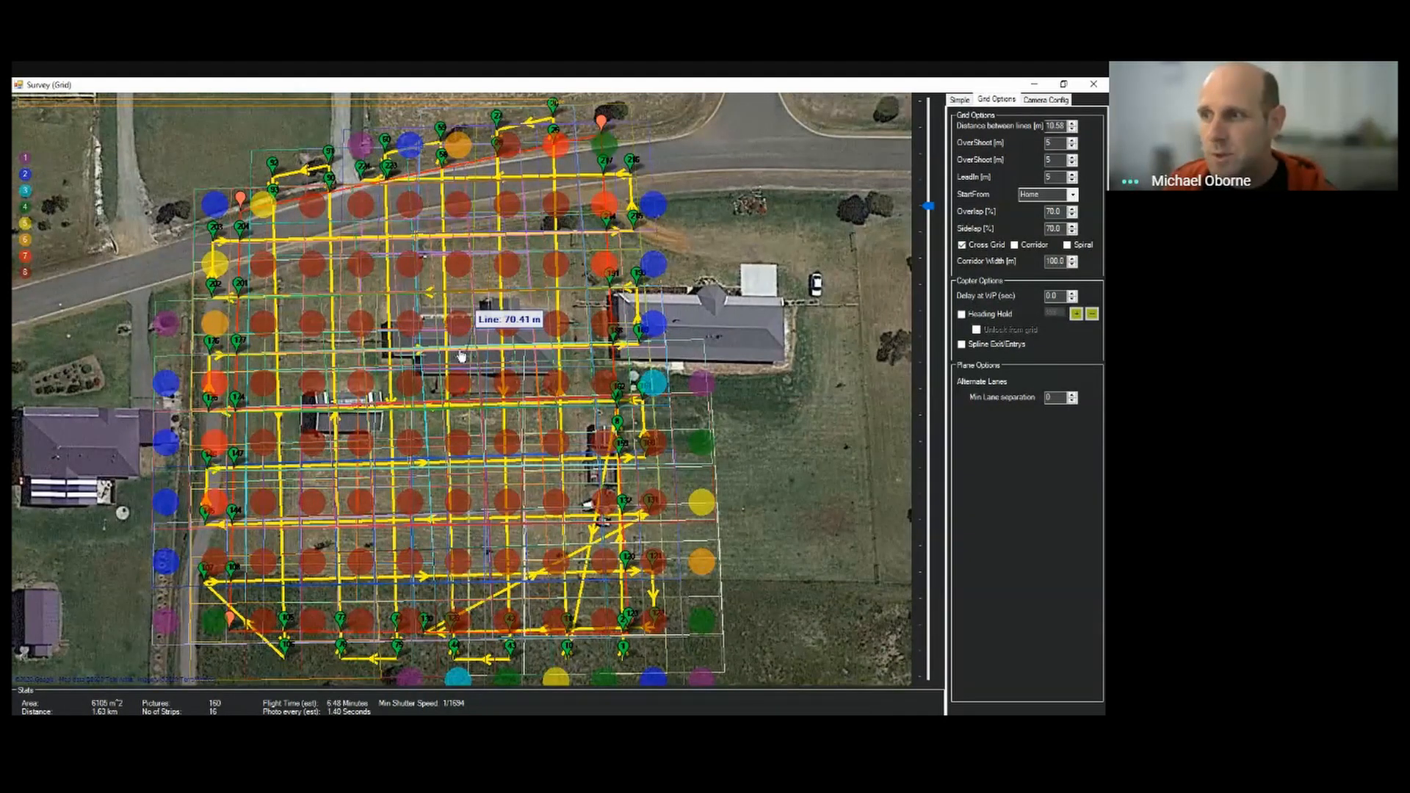
left_click(979, 249)
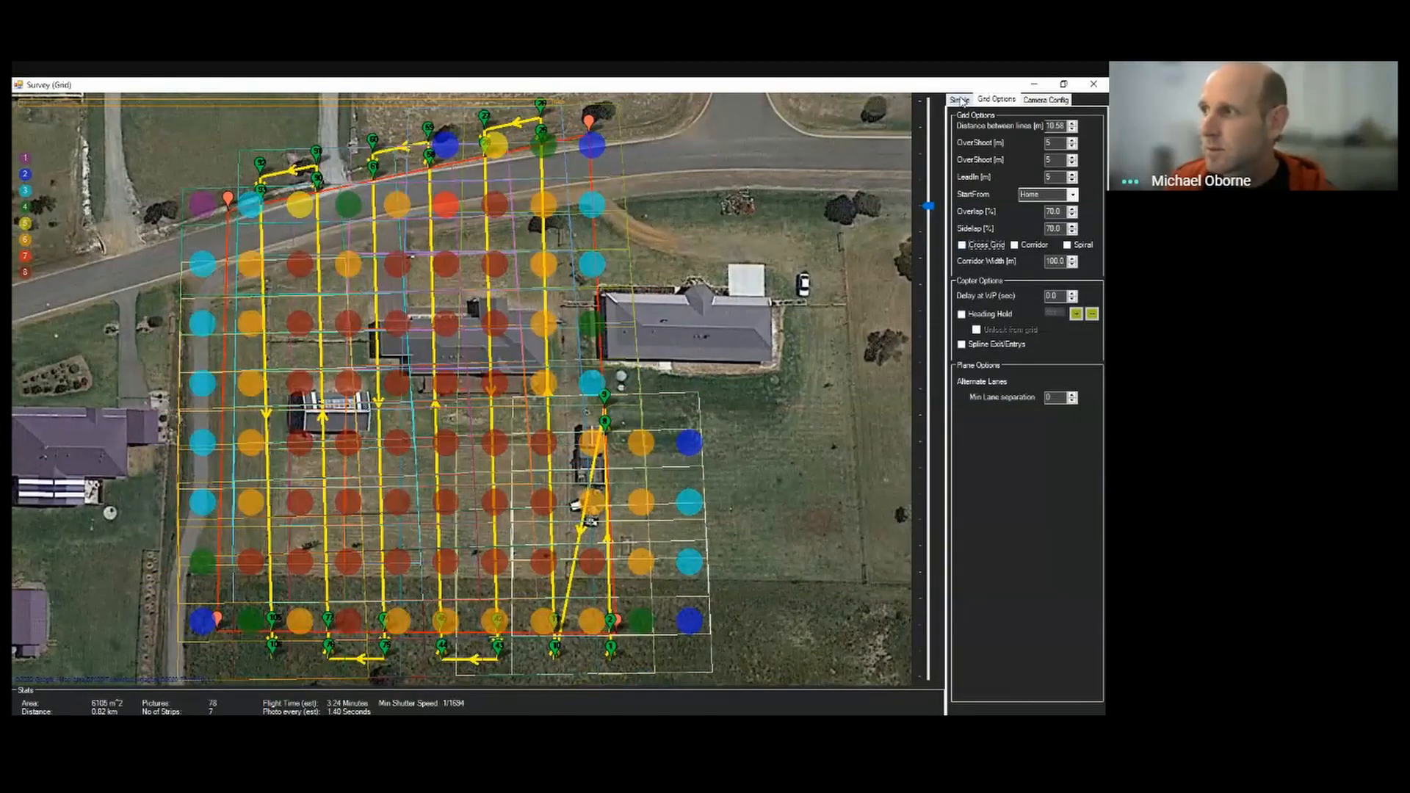
Hide the camera footprints and switch the survey of the property polygon to corridor mode
left_click(960, 100)
left_click(962, 356)
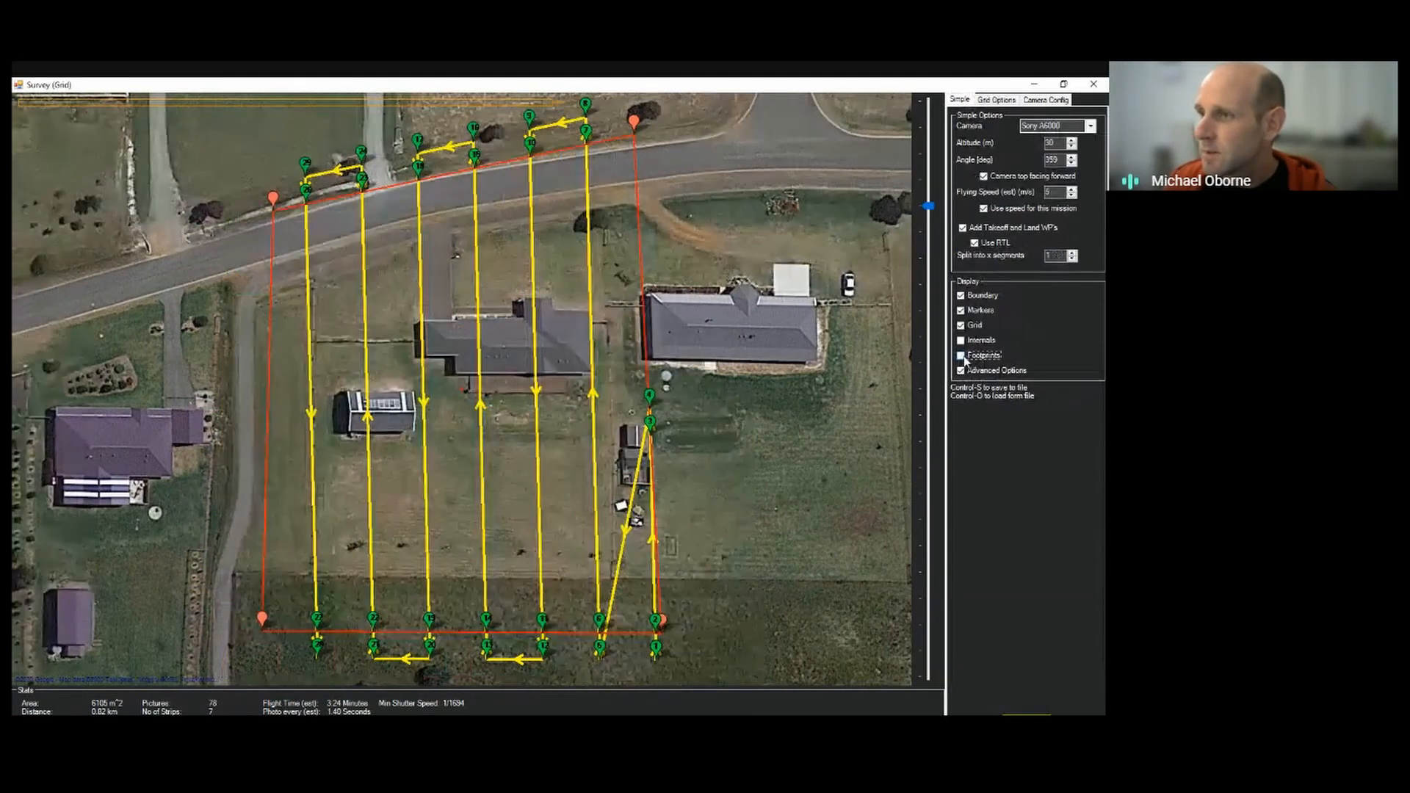
left_click(997, 99)
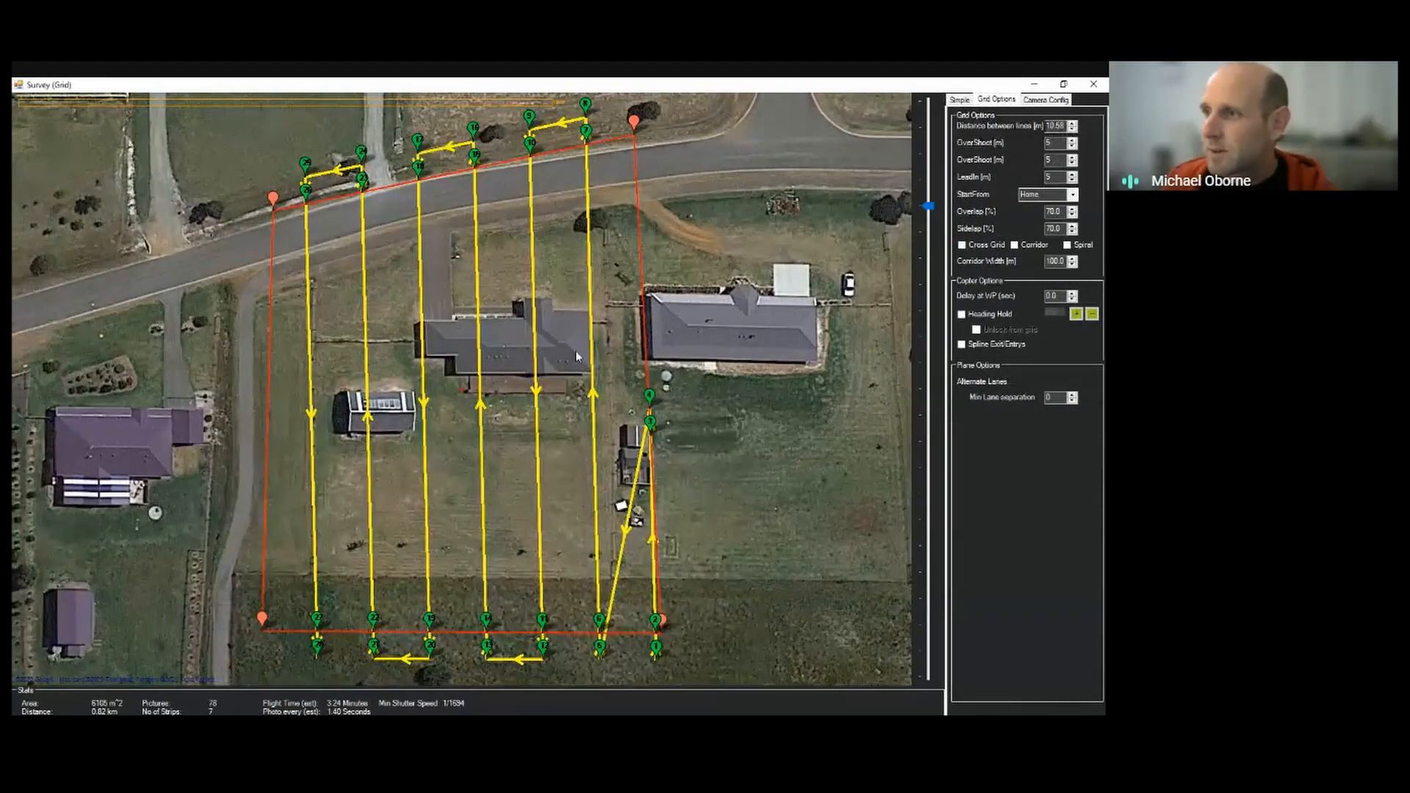
left_click(1021, 245)
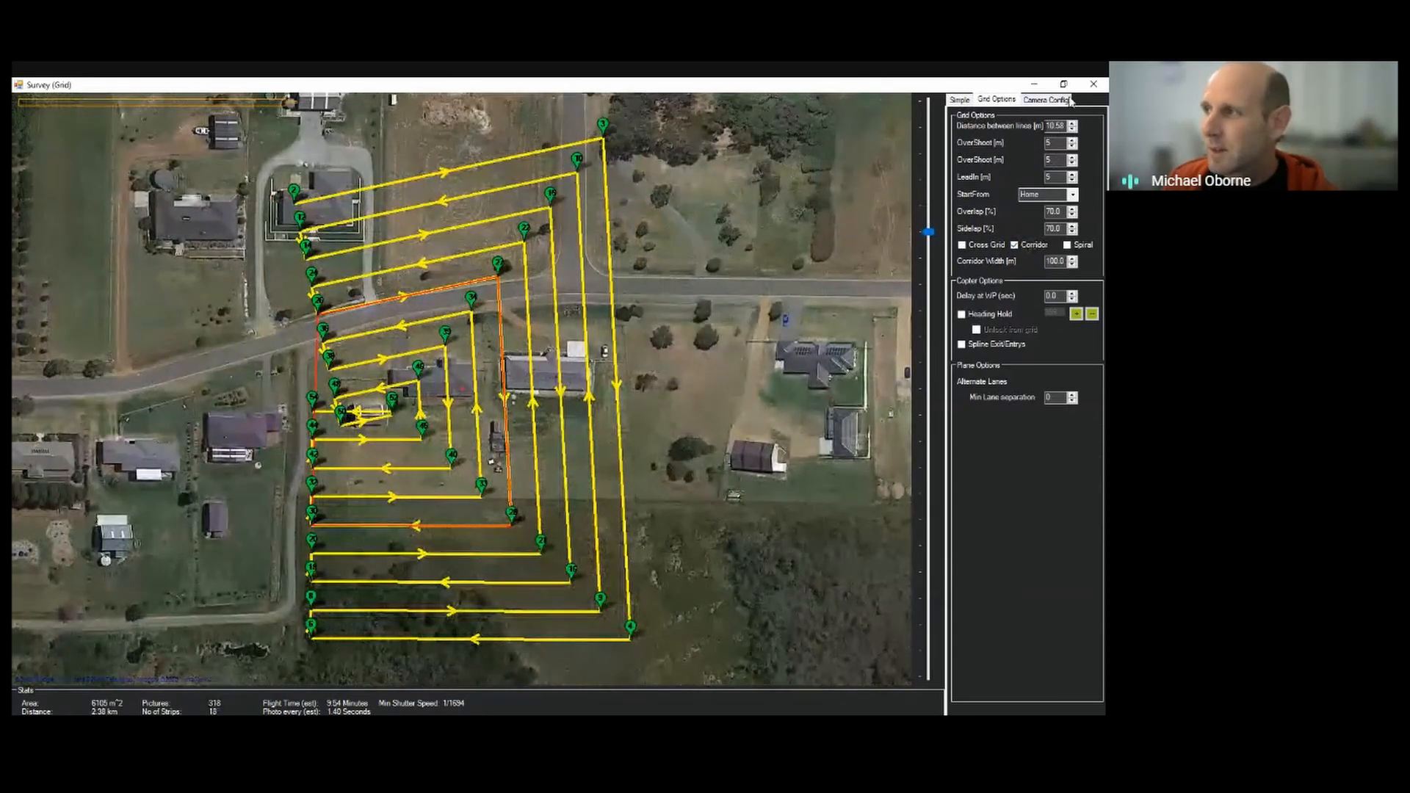
Close the survey planner without accepting it and clear the property polygon from the map
left_click(1095, 85)
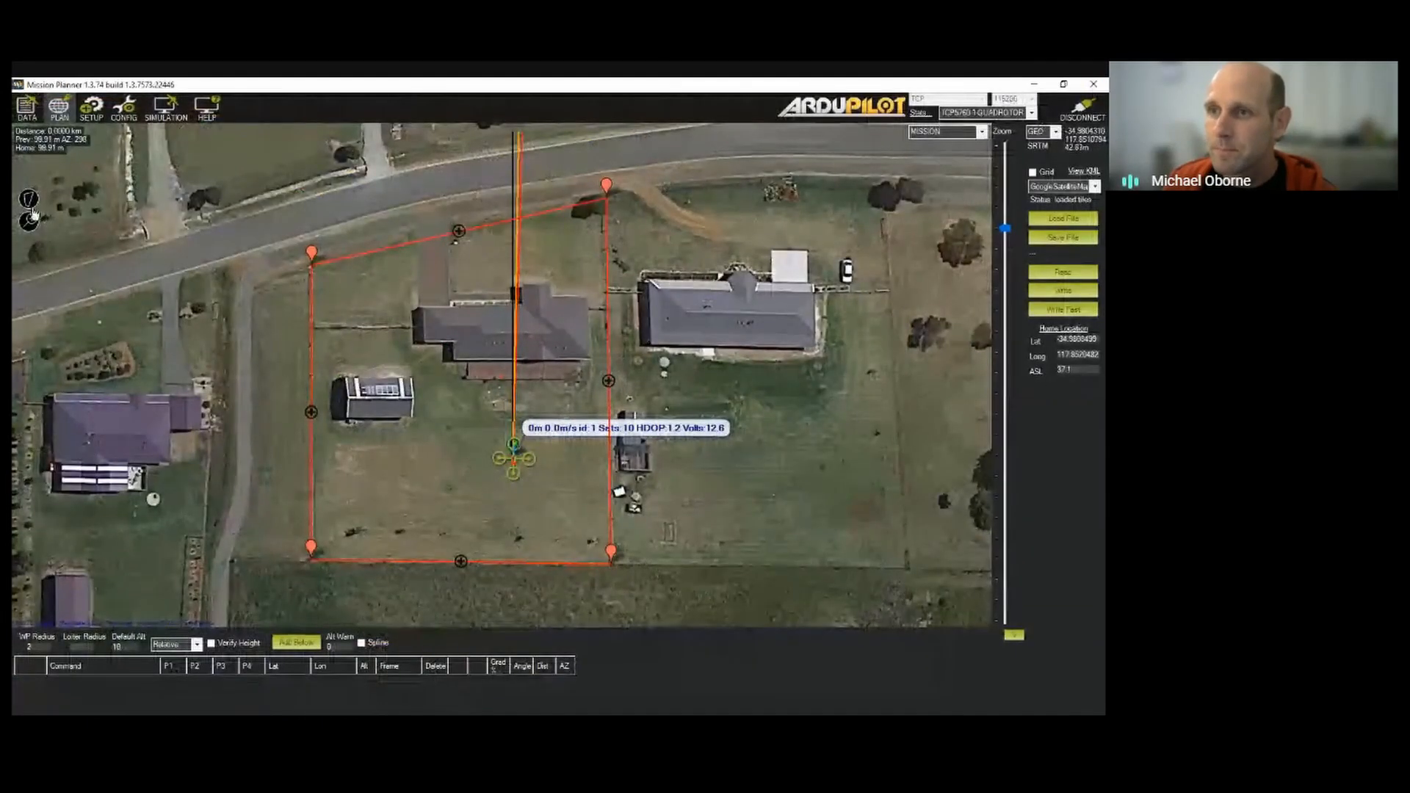
left_click(26, 202)
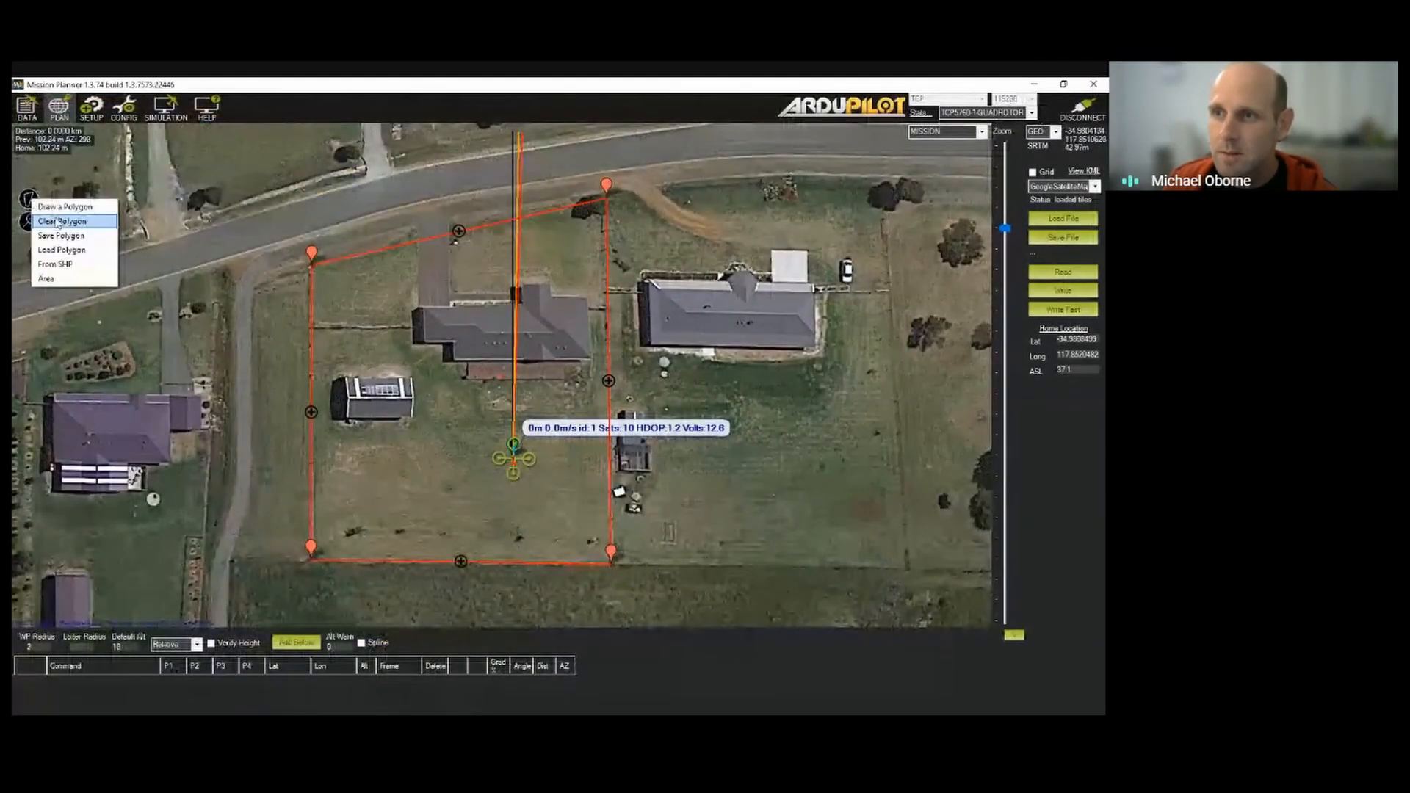
left_click(70, 223)
Start a new polygon with six points following the curved road just north of the vehicle, from its western to its eastern junction
scroll(735, 447, "down", 5)
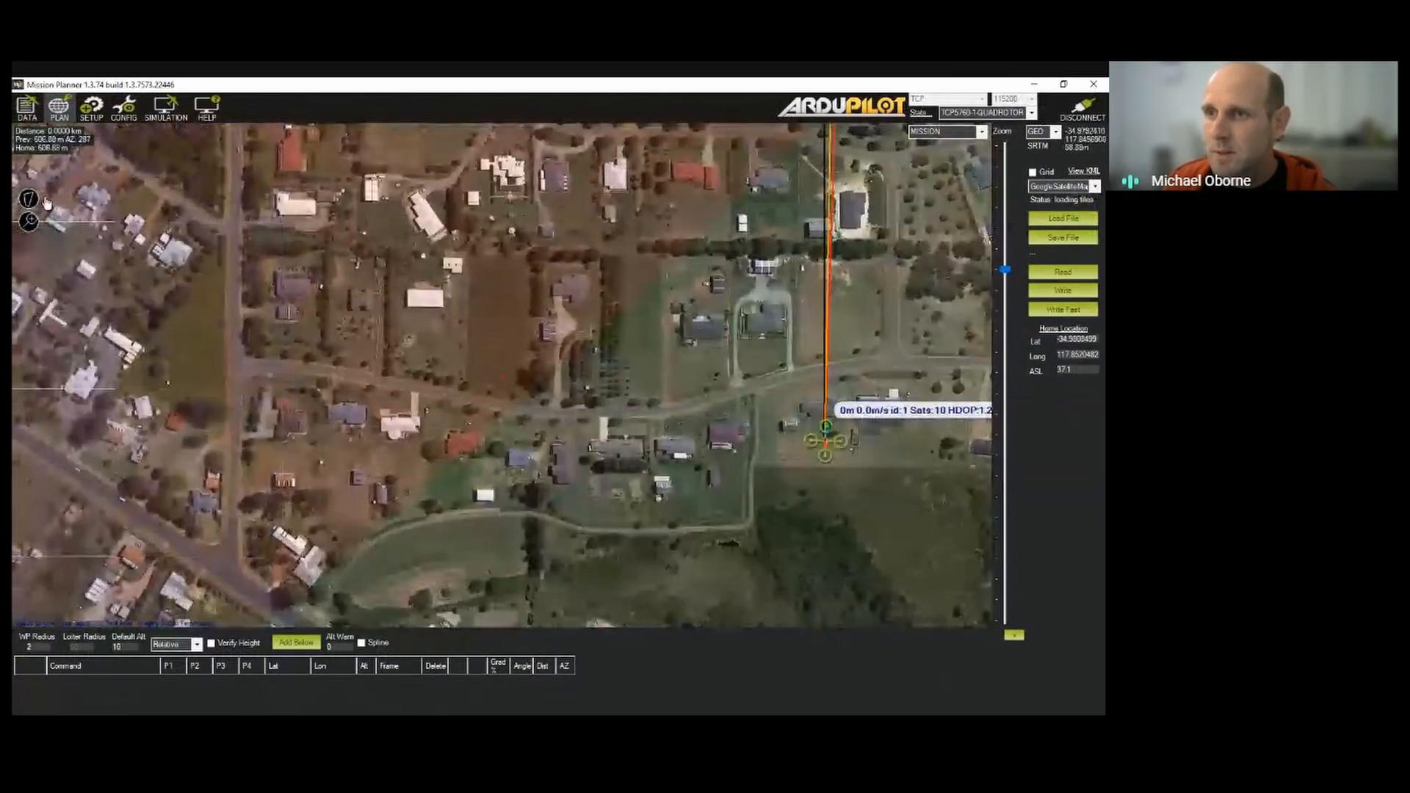
left_click(28, 198)
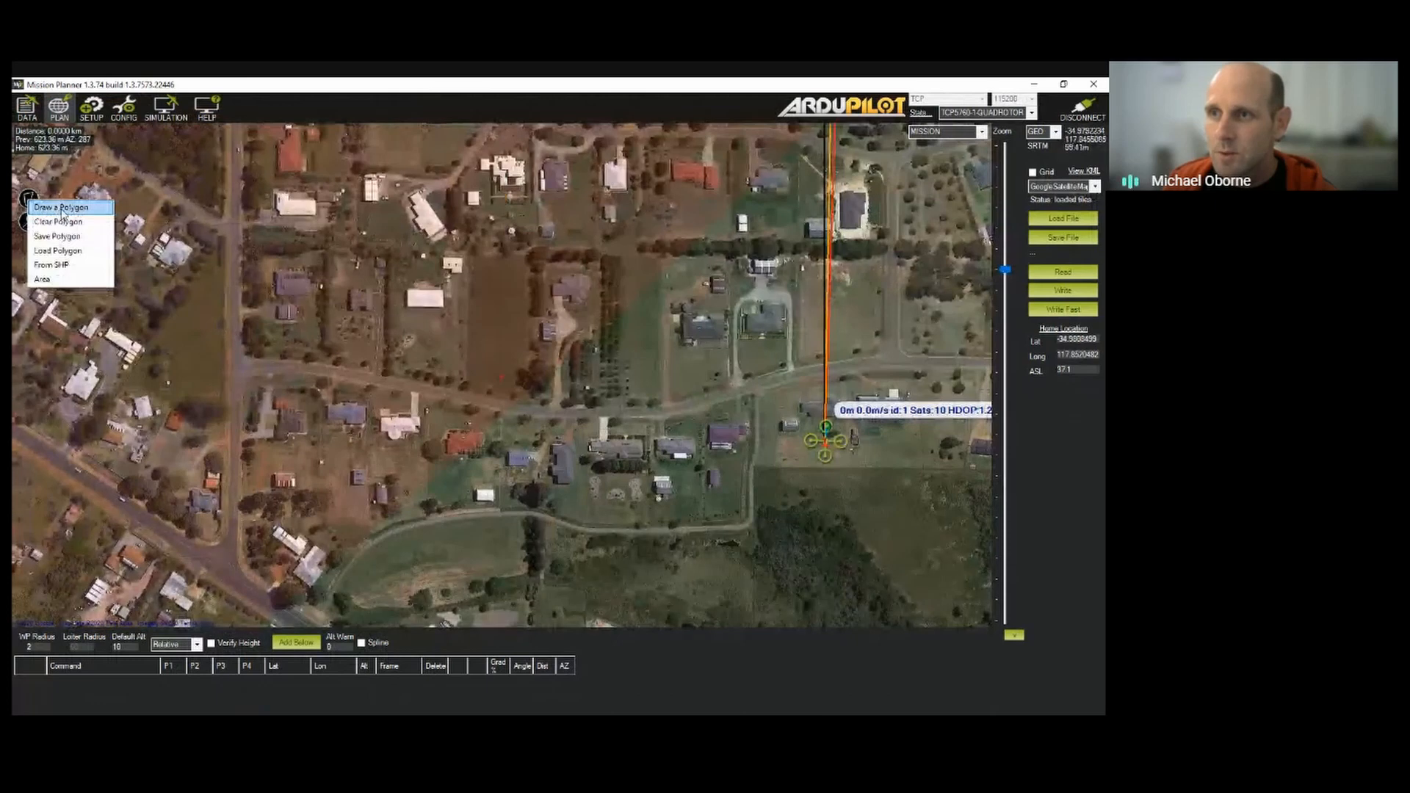
left_click(58, 211)
left_click(238, 367)
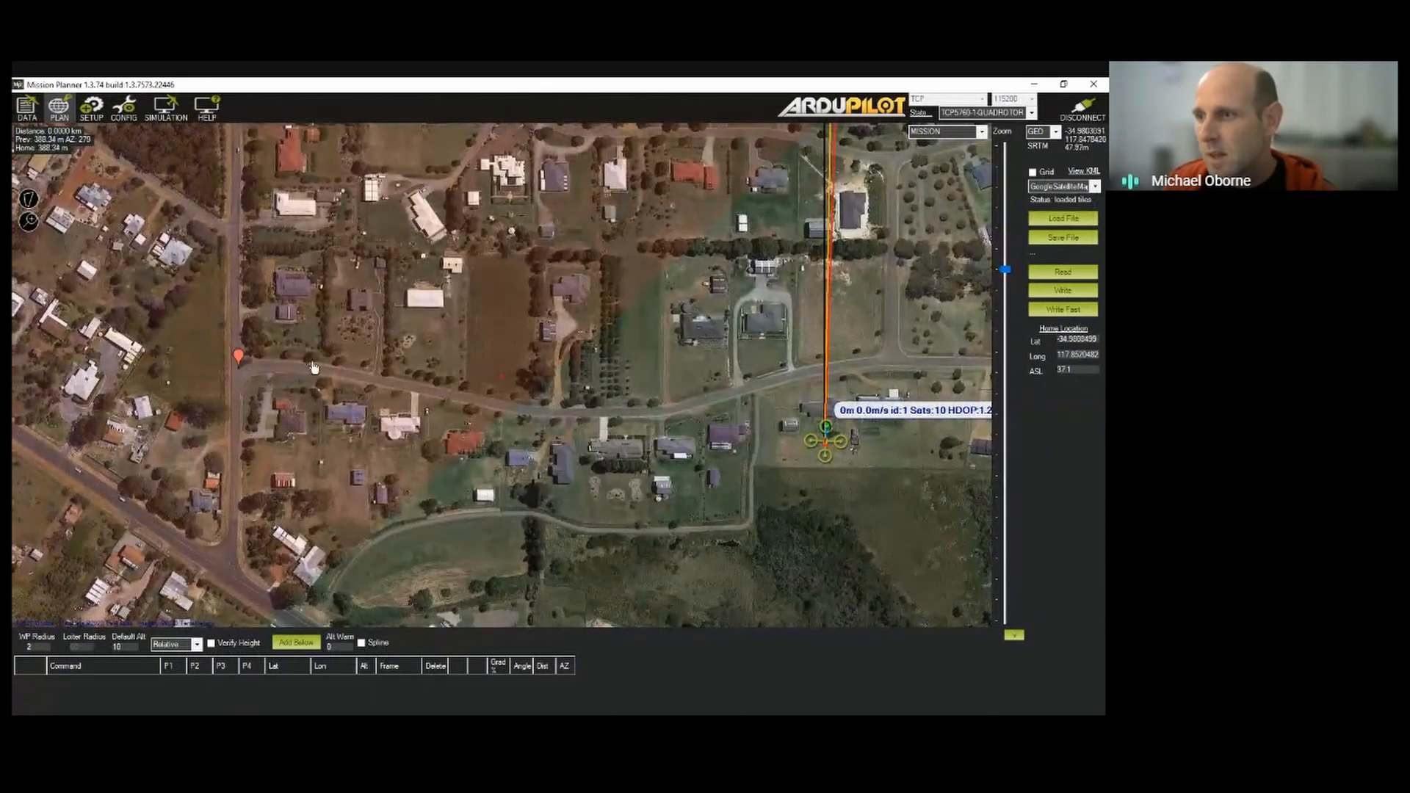
left_click(326, 368)
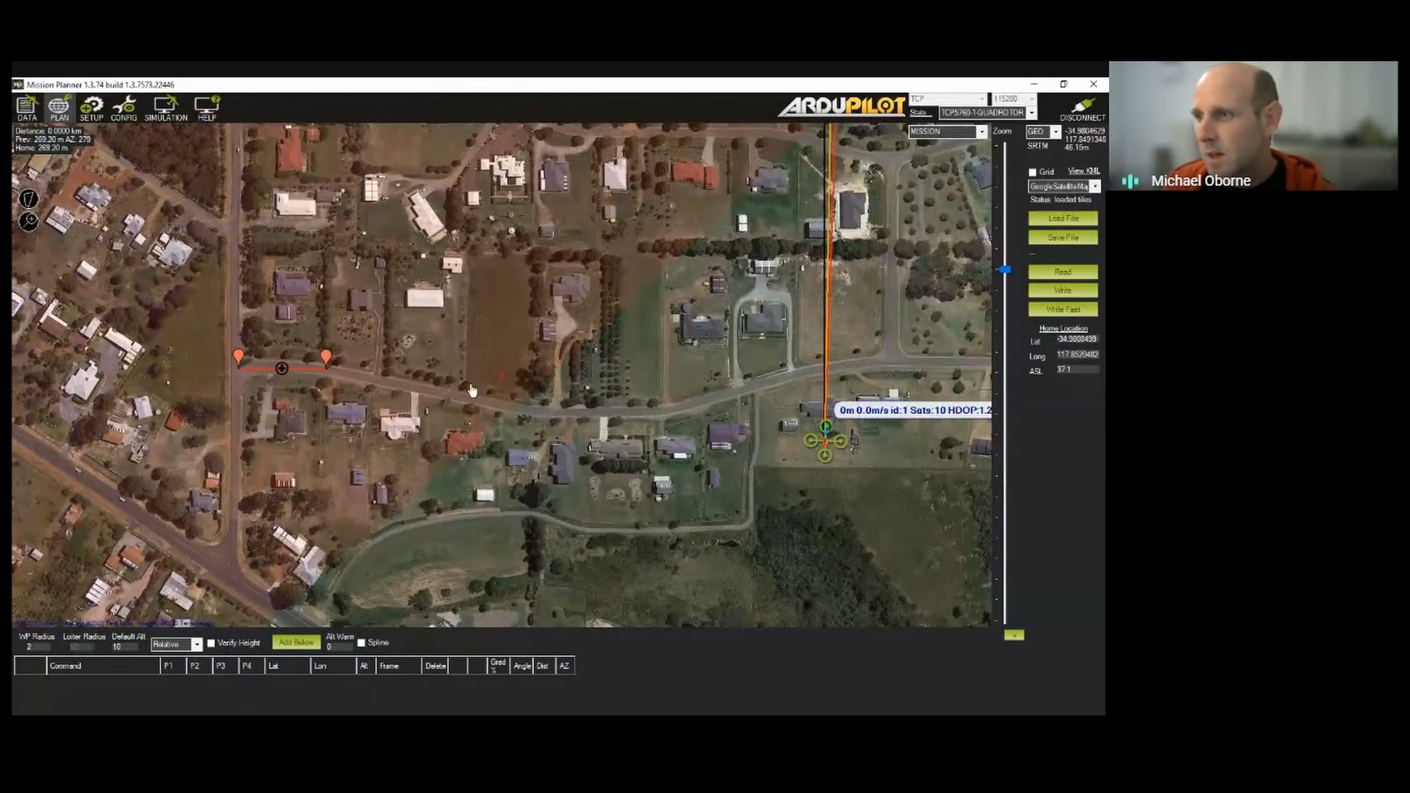
left_click(516, 401)
left_click(655, 412)
left_click(796, 368)
left_click(890, 358)
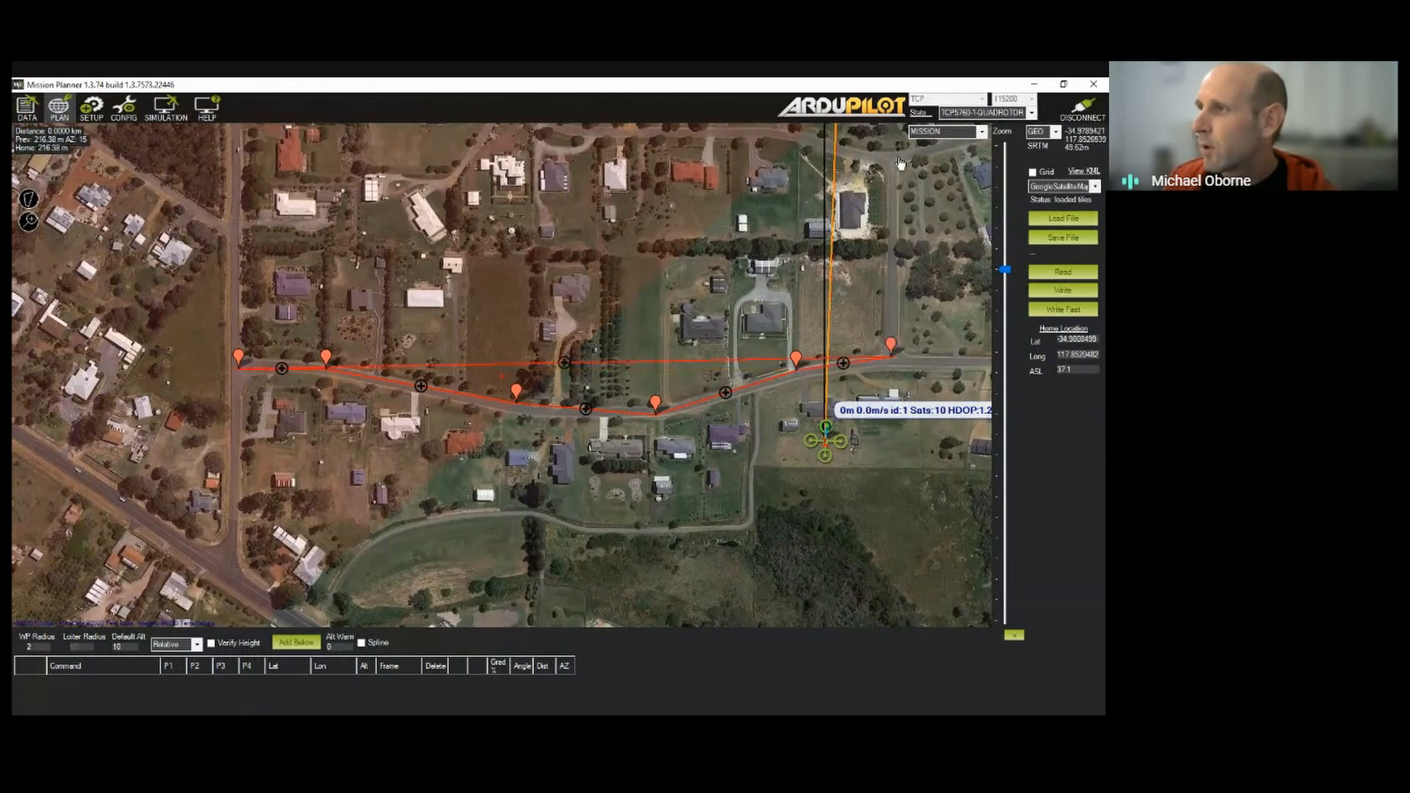
Extend the polygon with six points, going north up the side road and back west along the northern road
left_click_drag(895, 163, 885, 332)
left_click(883, 322)
left_click(798, 301)
left_click(717, 301)
left_click(611, 298)
left_click(551, 297)
left_click(505, 265)
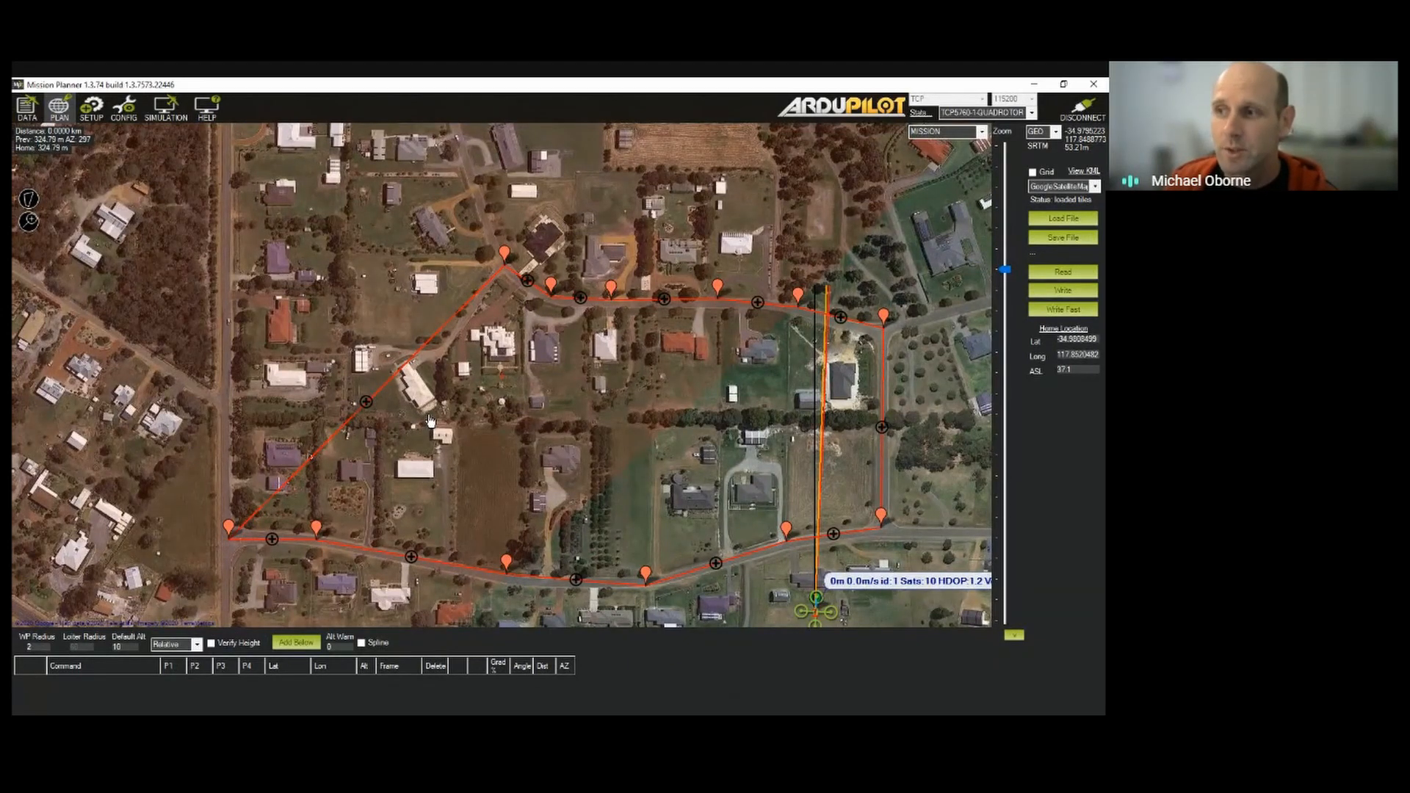
Open the Survey (Grid) planner for the road-shaped polygon, maximize it and enable the corridor option
right_click(561, 371)
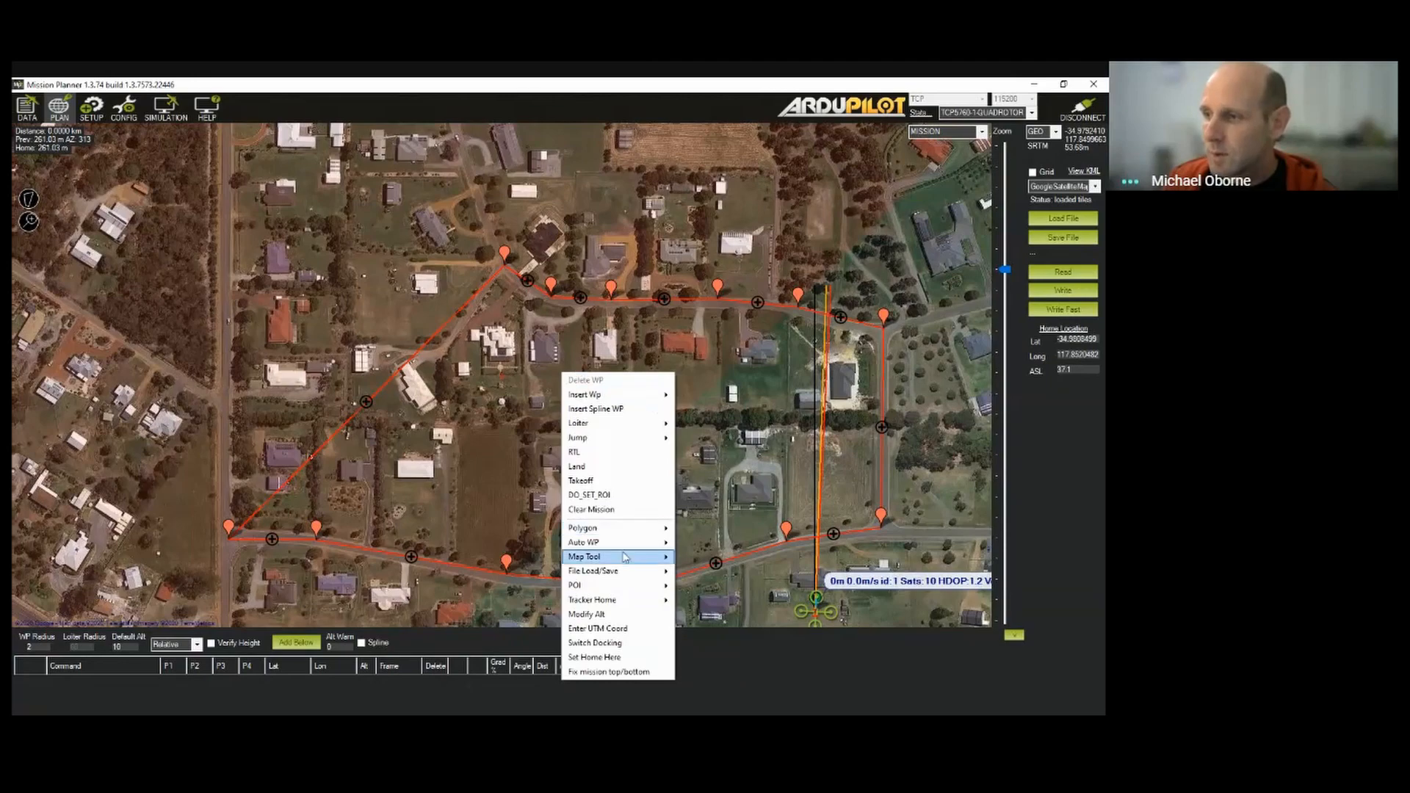
left_click(737, 611)
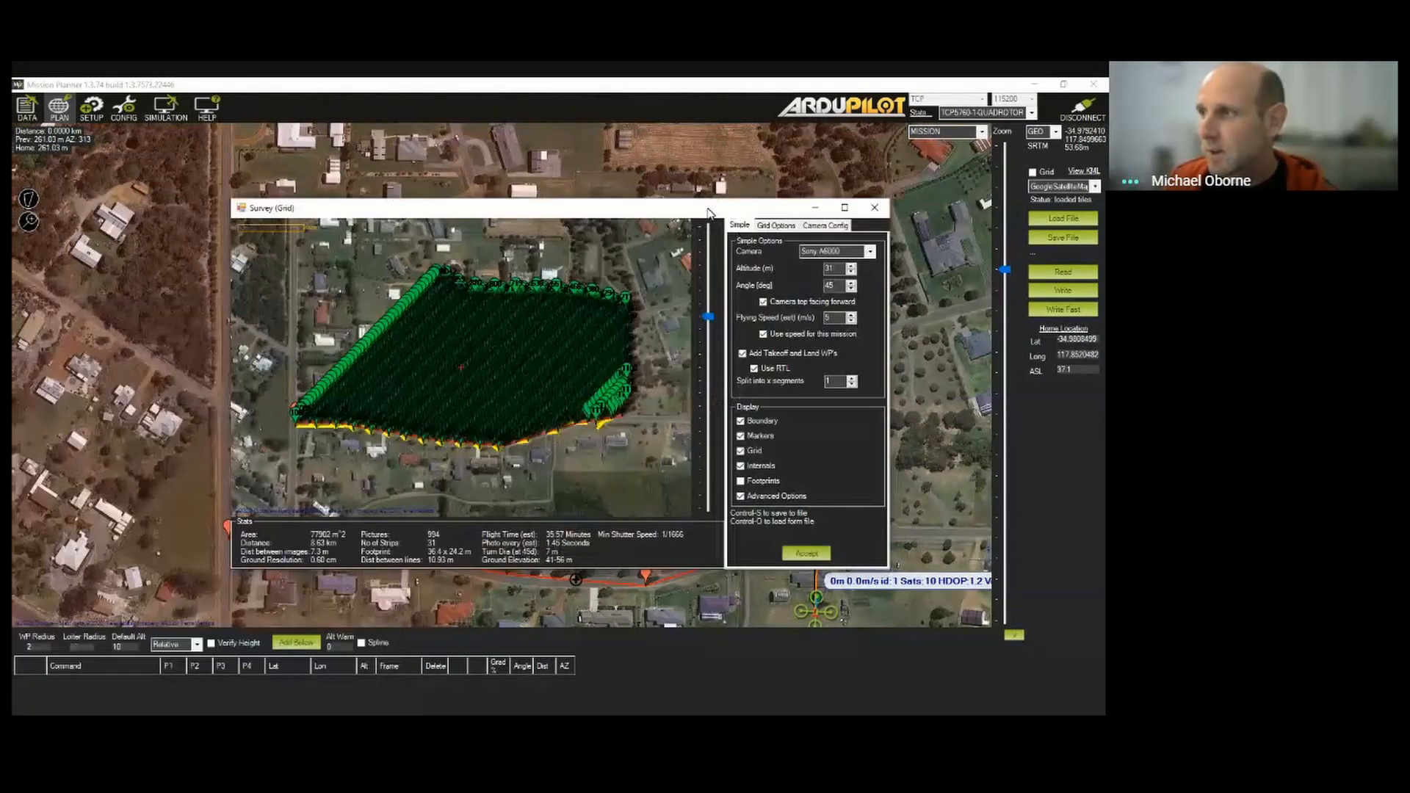
left_click(844, 208)
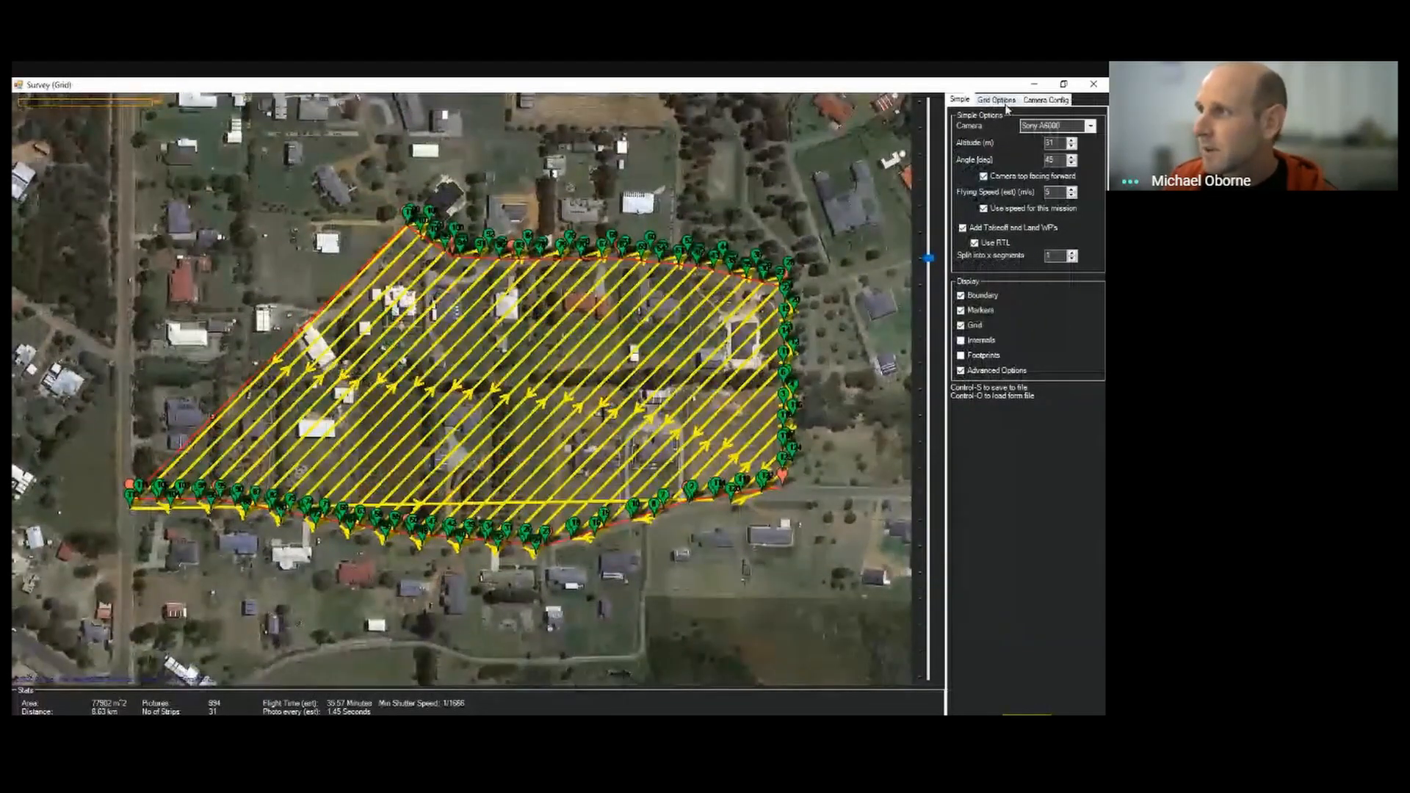
left_click(998, 100)
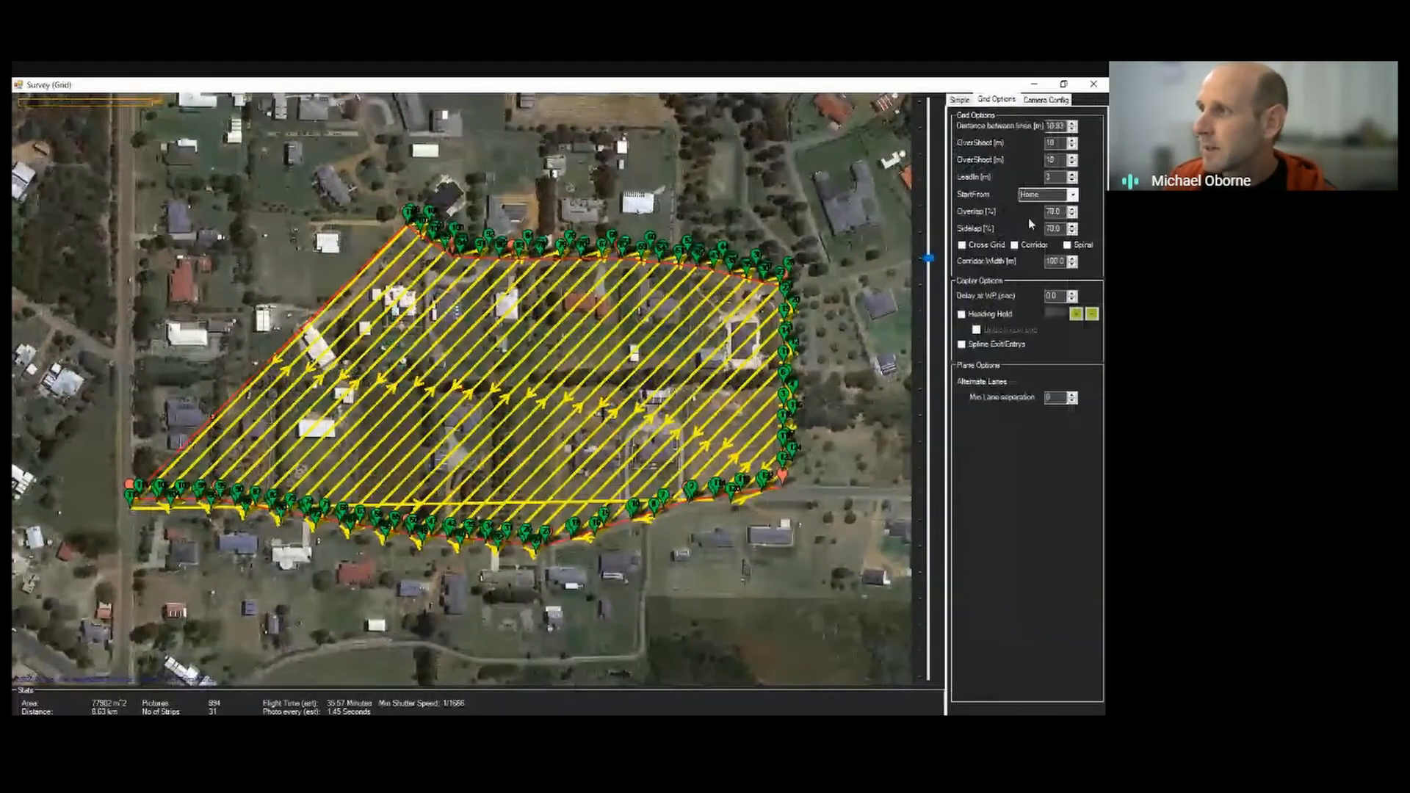
left_click(1016, 245)
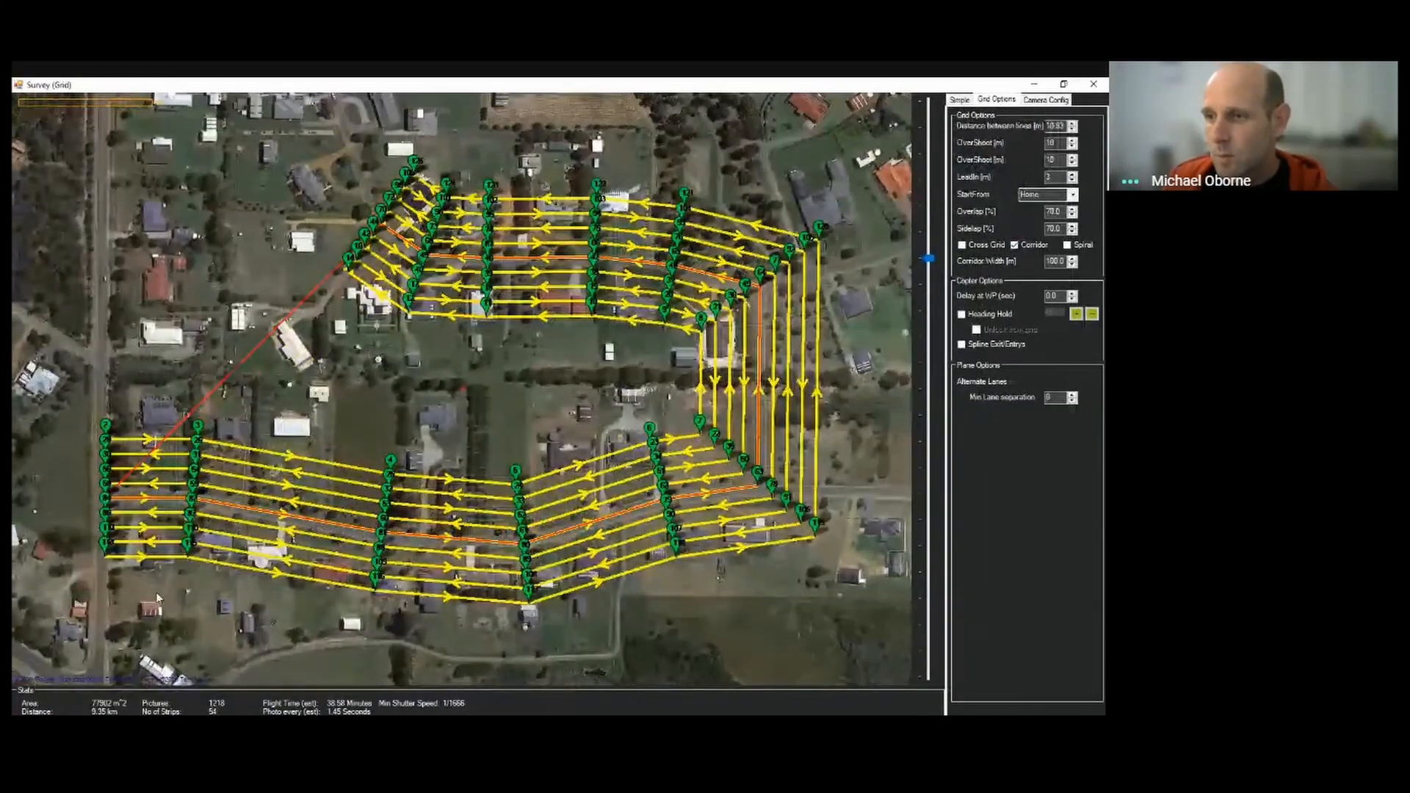
Set the corridor width of the road survey to 11 m
scroll(156, 592, "up", 1)
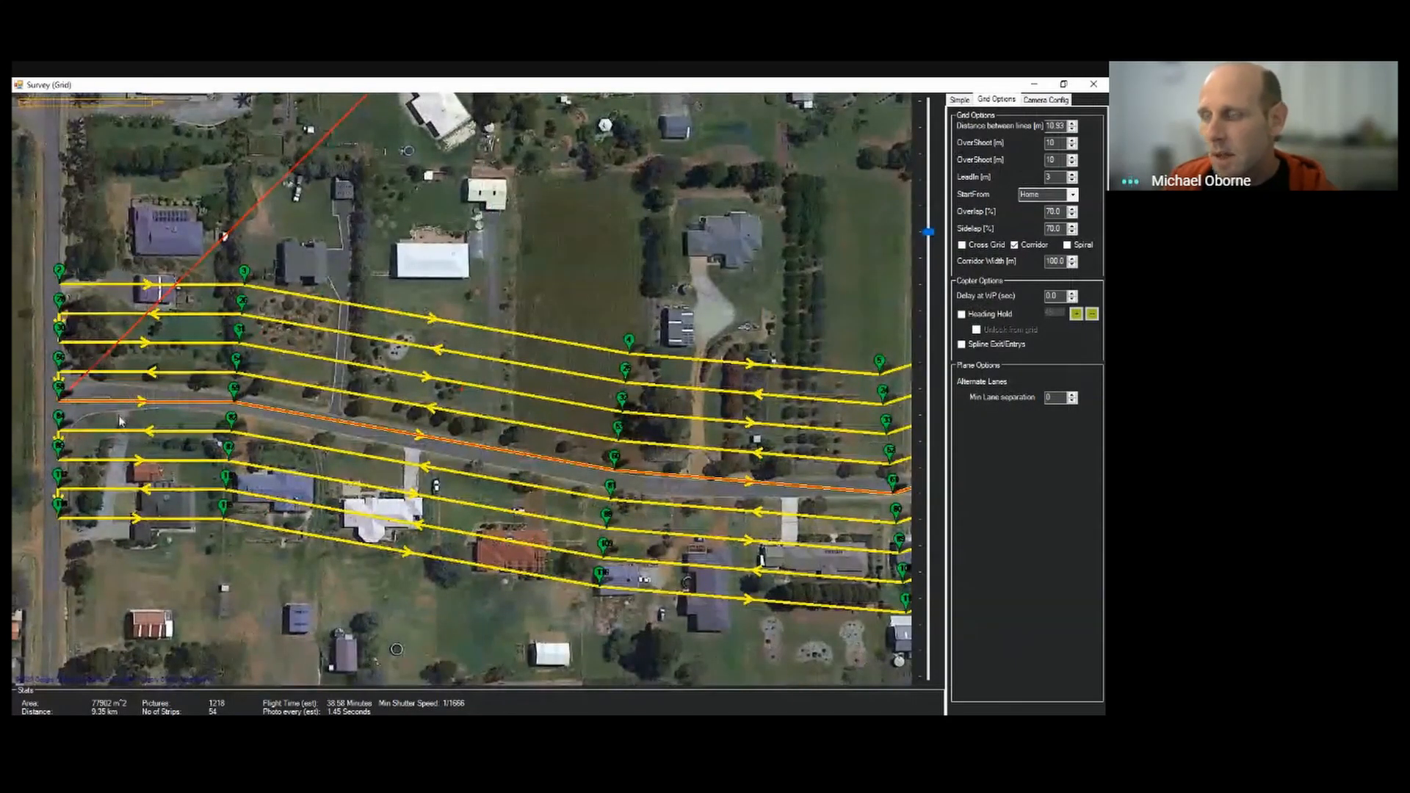
scroll(118, 402, "down", 1)
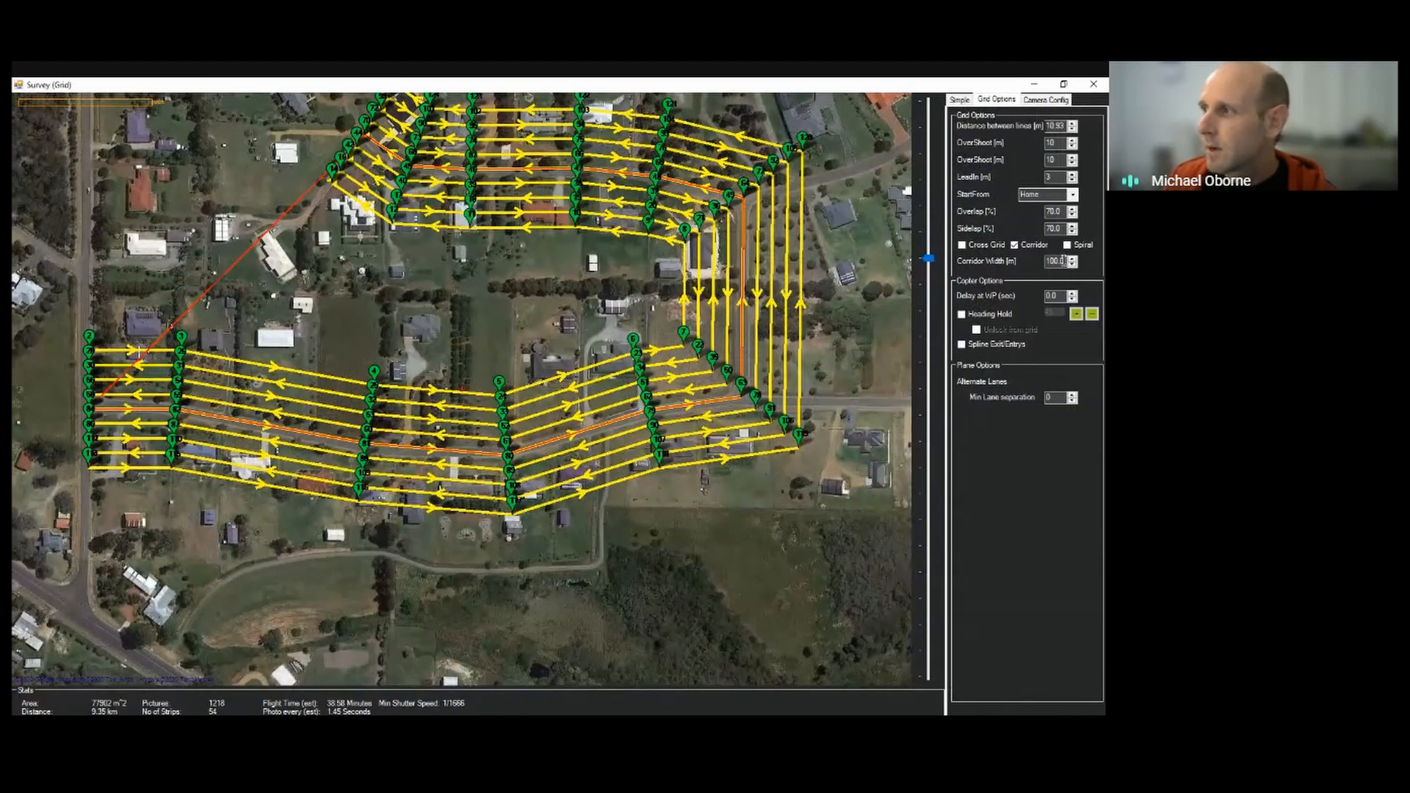
left_click_drag(1067, 261, 1037, 257)
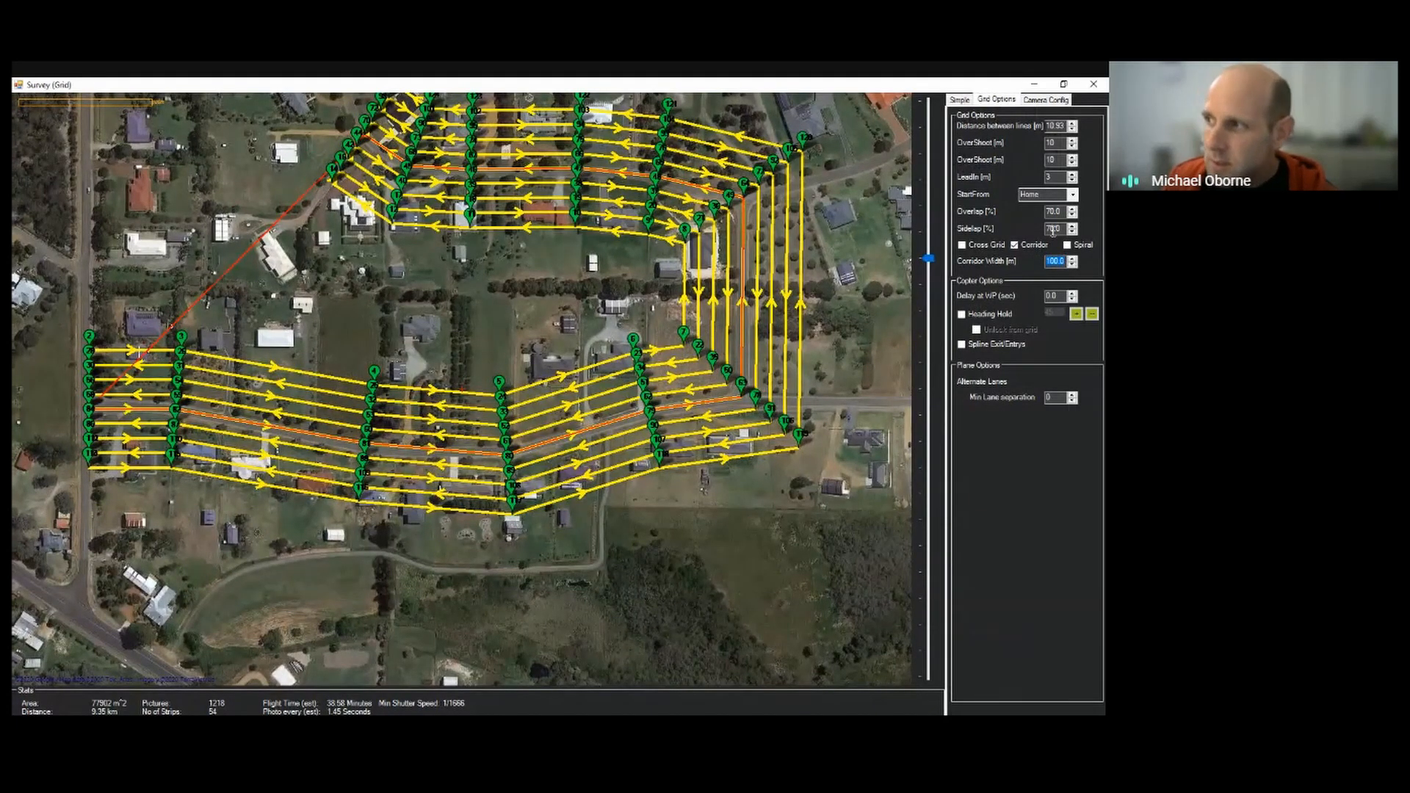
left_click(959, 99)
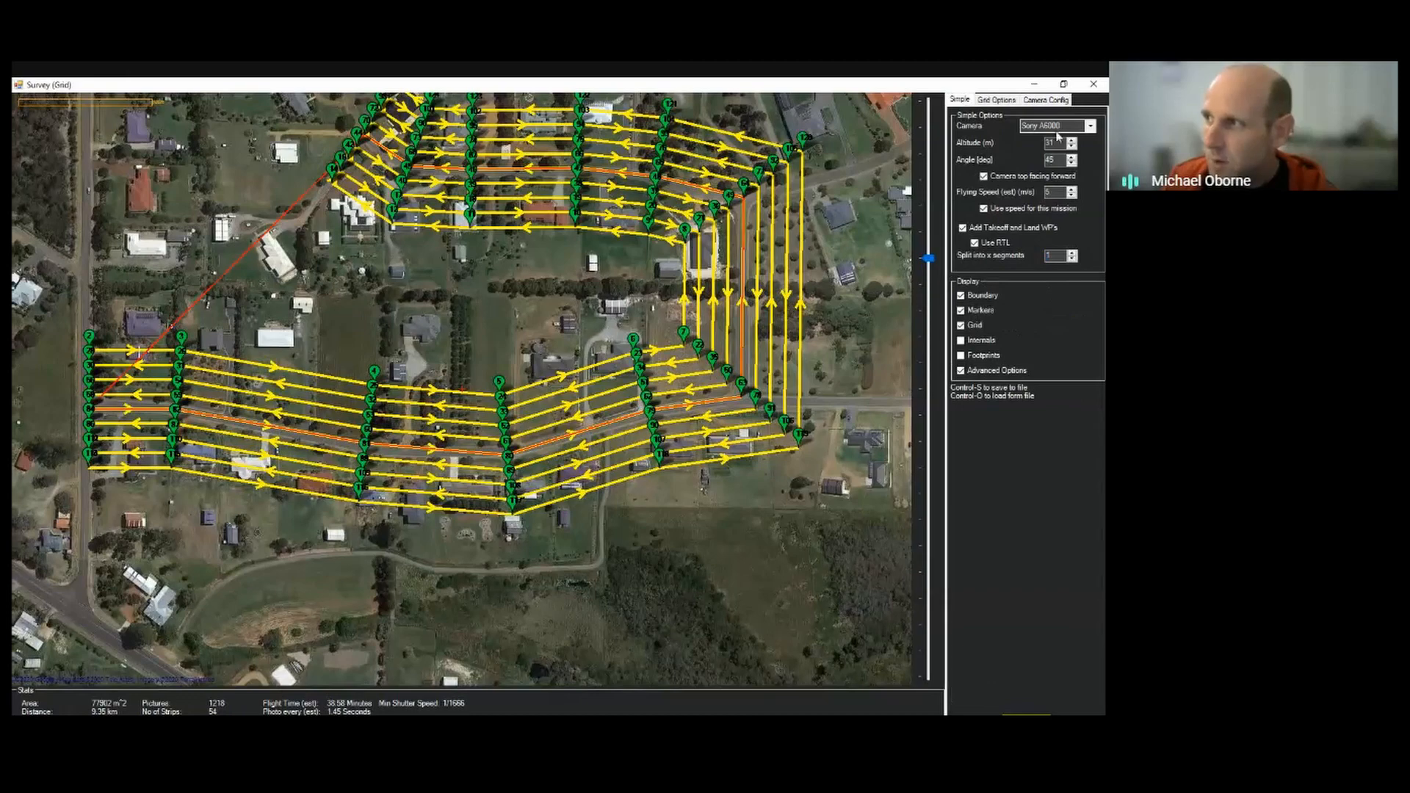
left_click(997, 100)
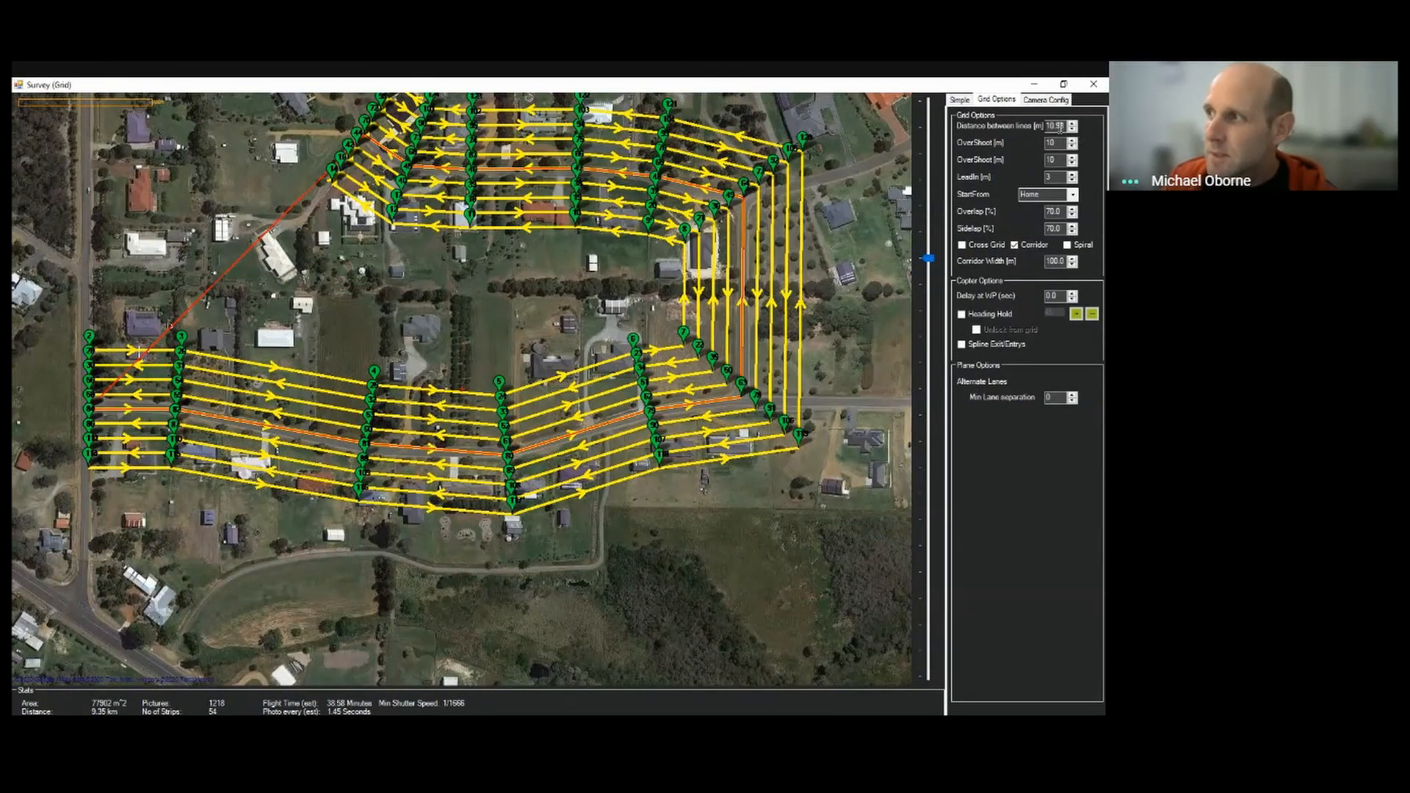
double_click(1055, 260)
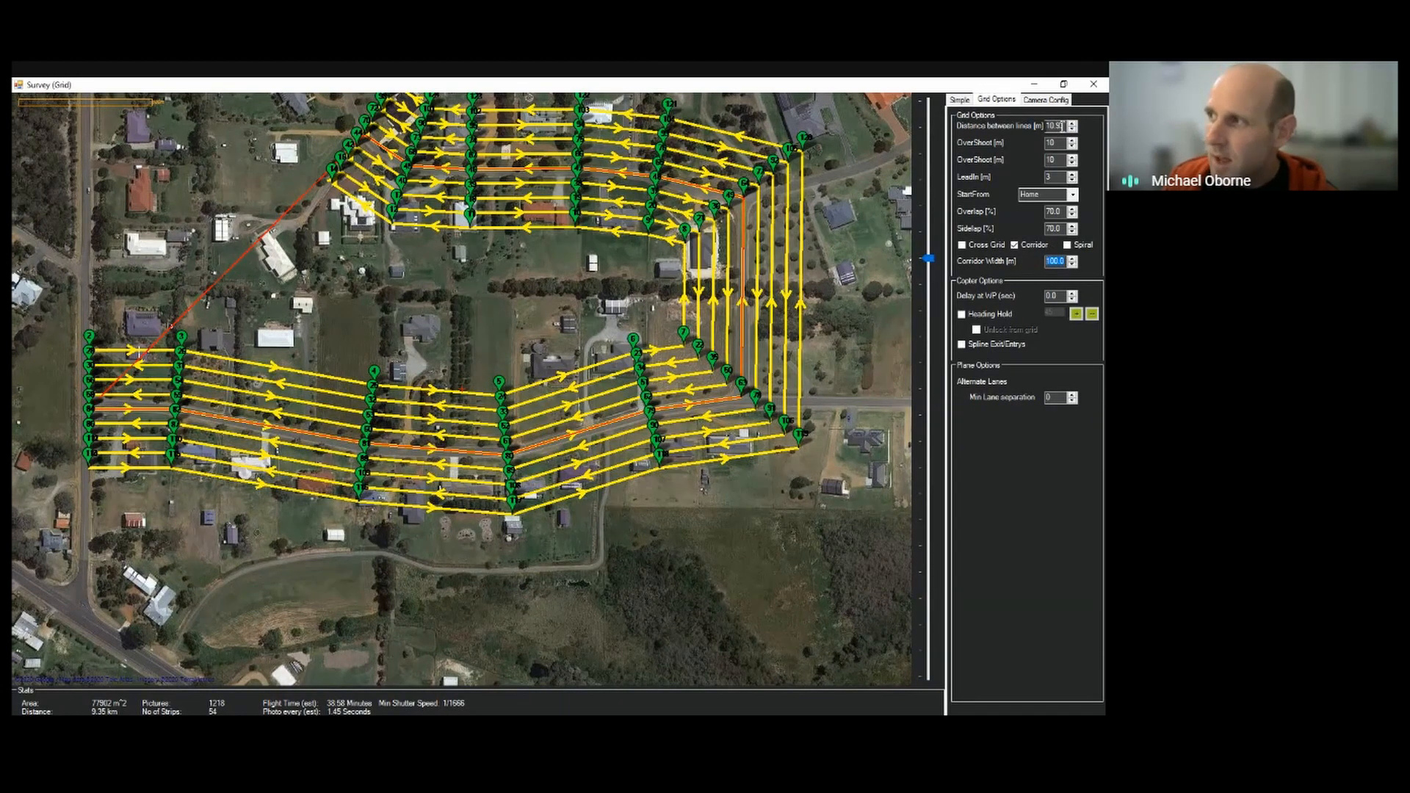
type("11")
left_click(1063, 228)
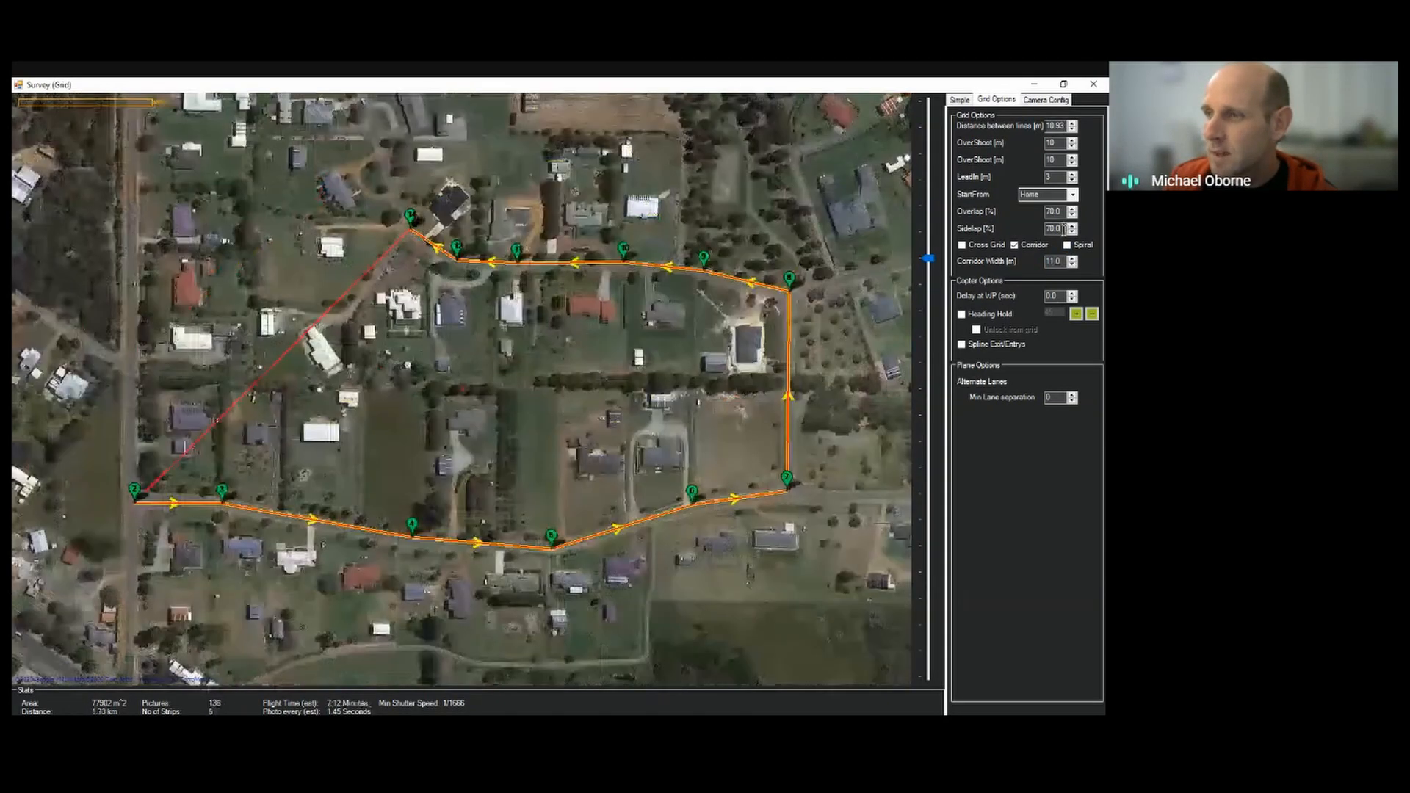
Increase the corridor width to 22 m and inspect the flight lines at the corridor's western end
left_click(1072, 258)
left_click(1072, 260)
left_click(1072, 259)
left_click(1072, 259)
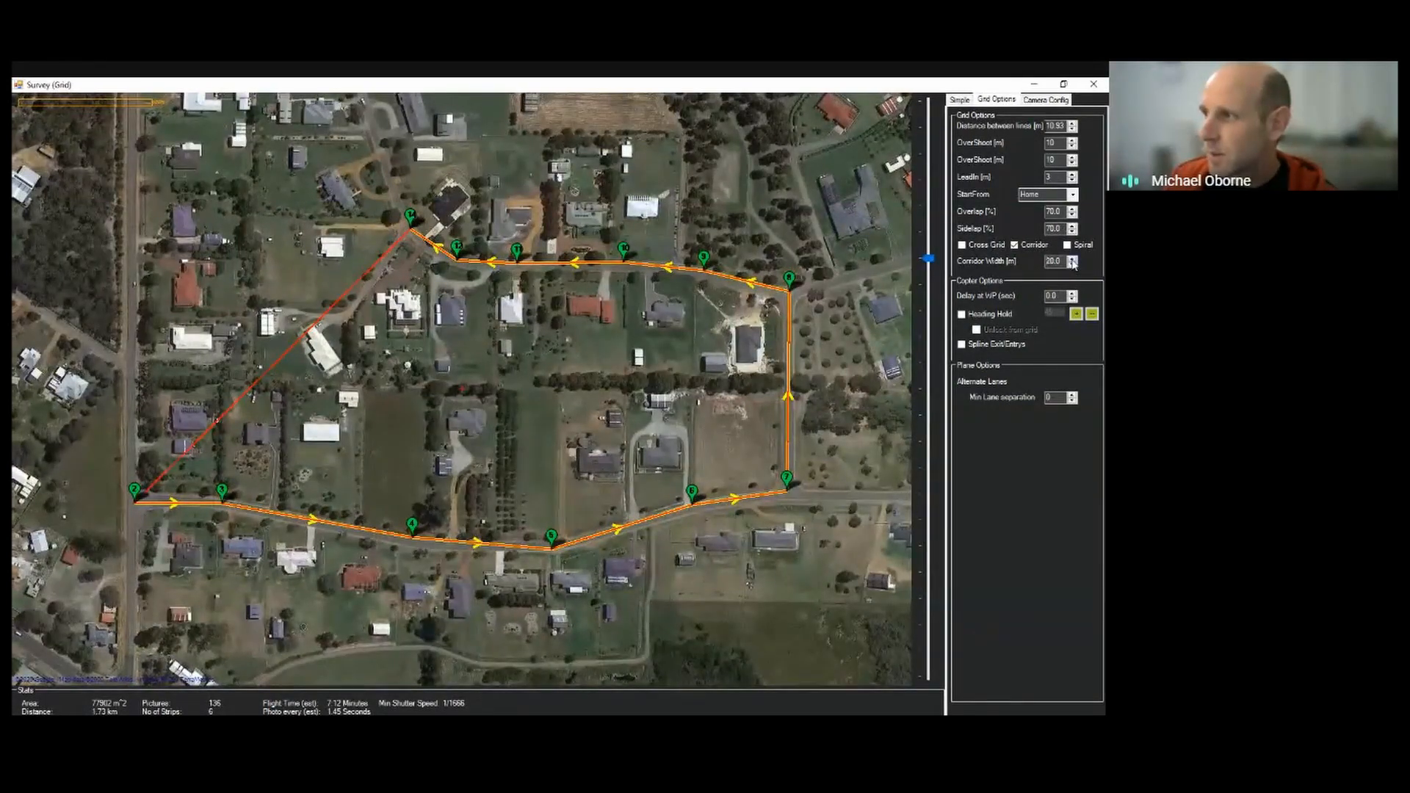
left_click(1072, 259)
left_click(1072, 259)
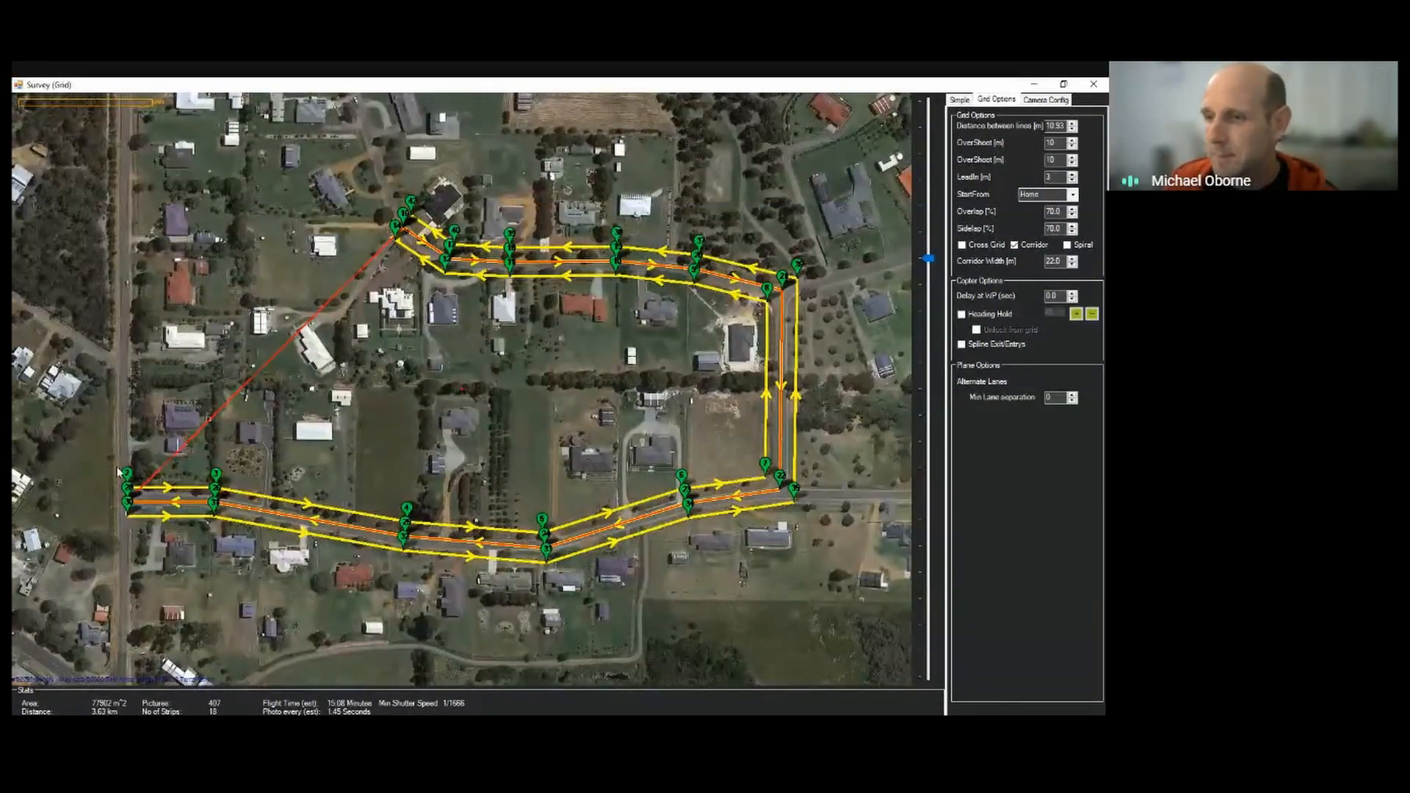
scroll(119, 471, "up", 3)
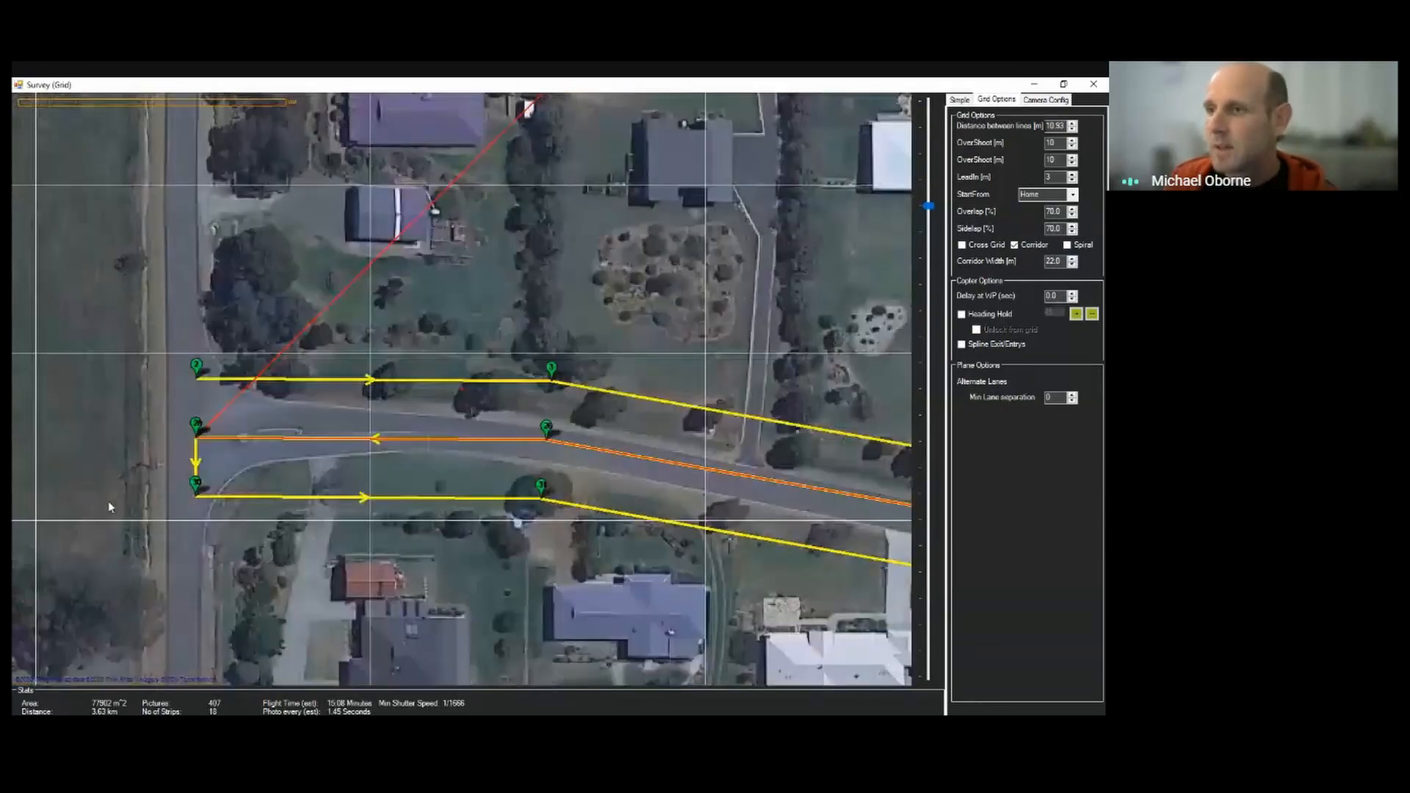
scroll(142, 437, "down", 2)
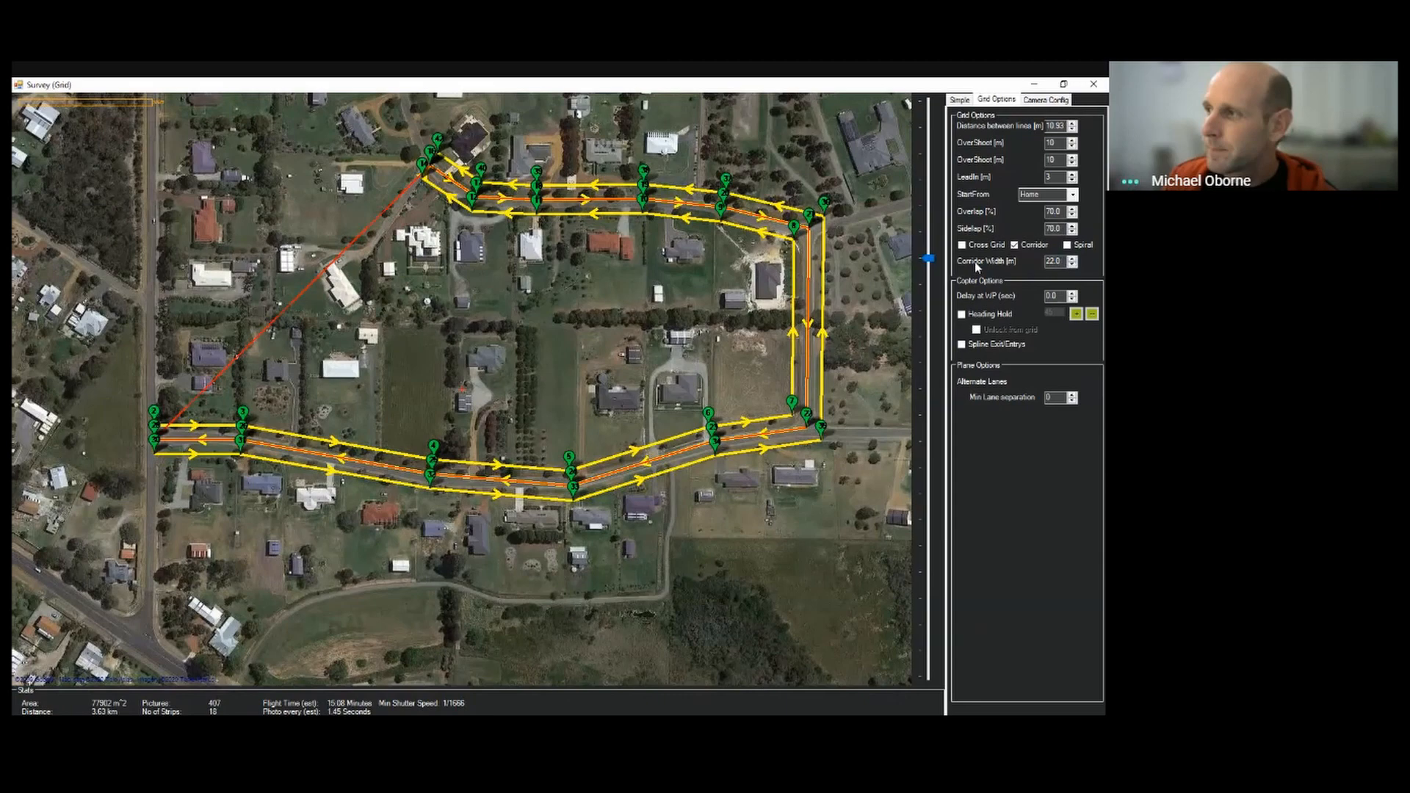
Increase the corridor width to 68 m
left_click(1073, 259)
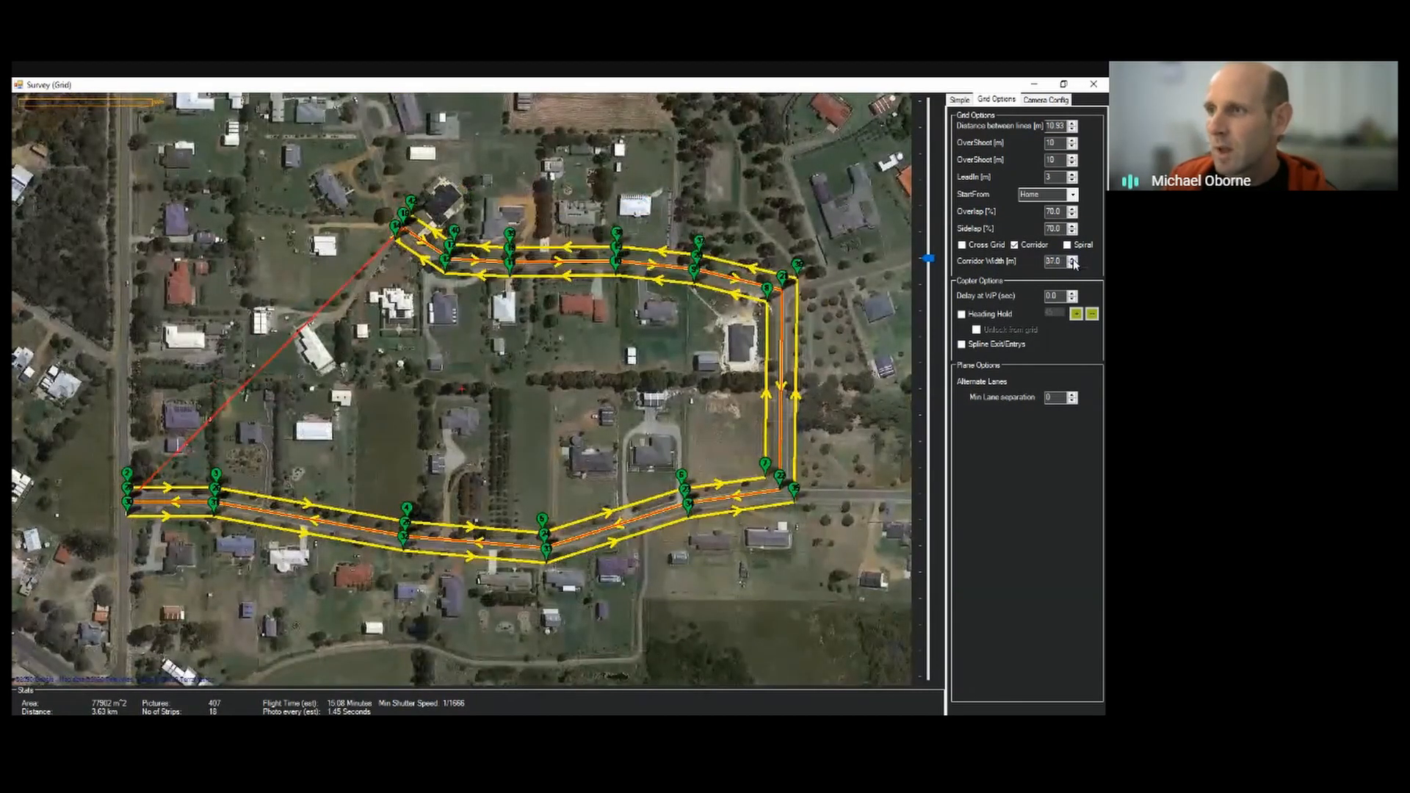
left_click(1072, 259)
left_click(1072, 259)
left_click(1072, 259)
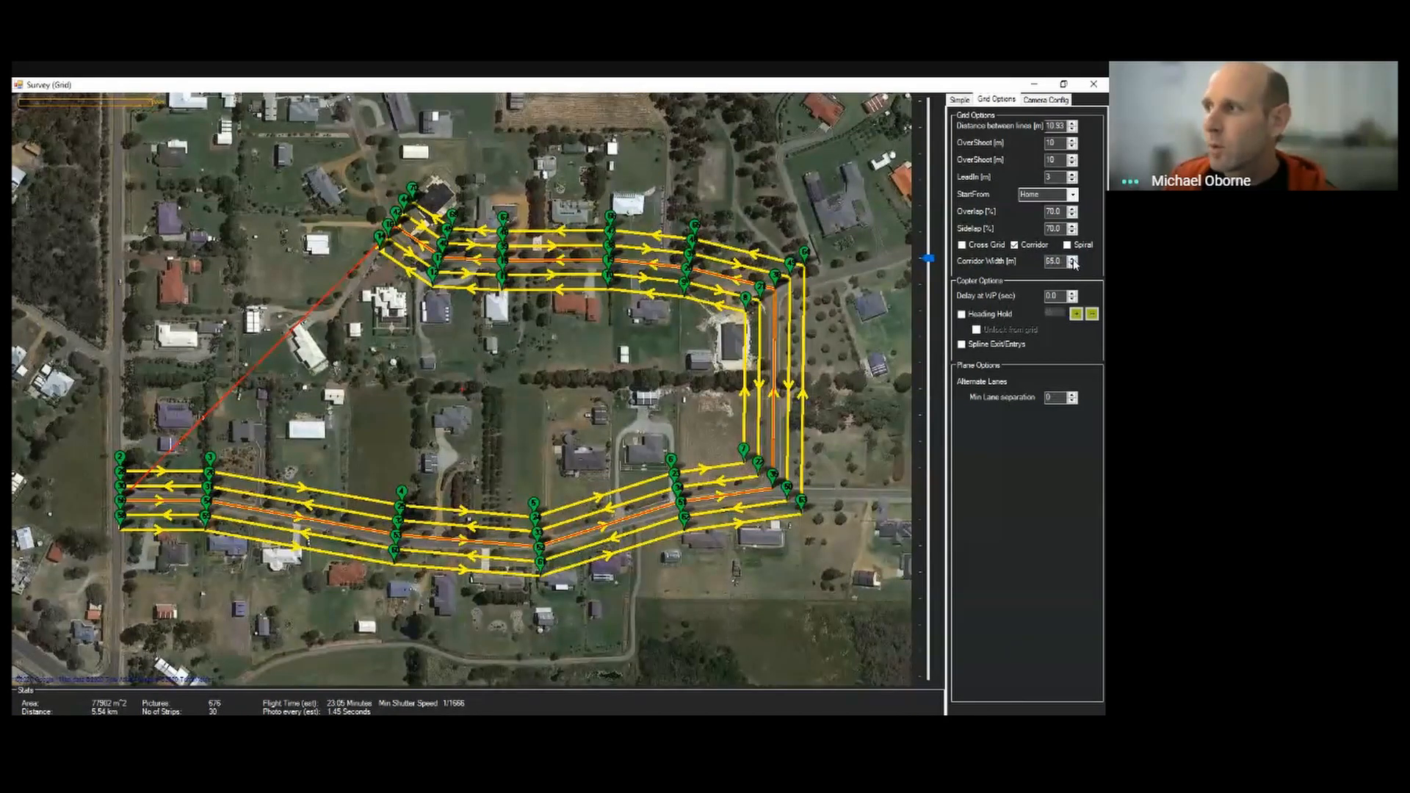
left_click(1072, 261)
Lower the survey altitude to 11 m
left_click(959, 100)
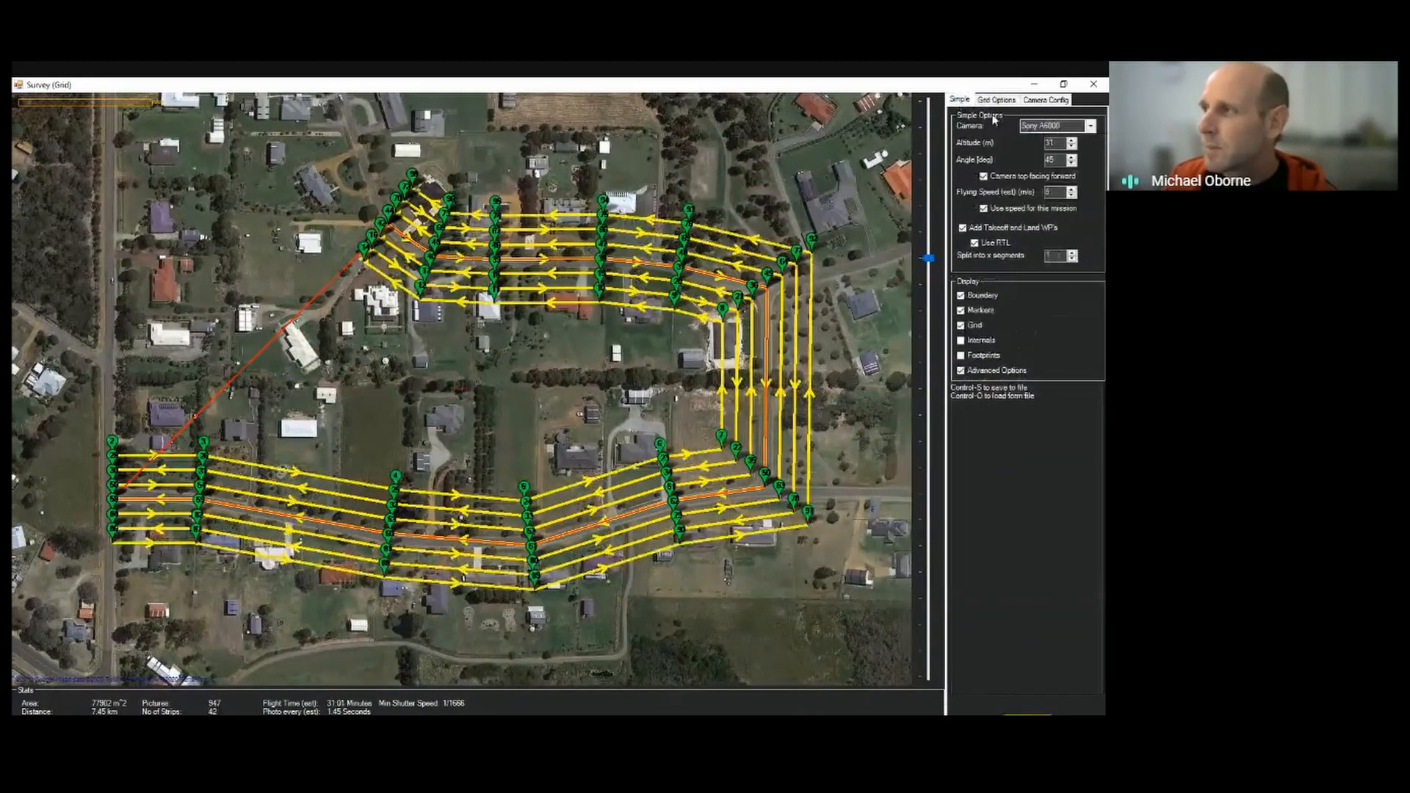
left_click(996, 99)
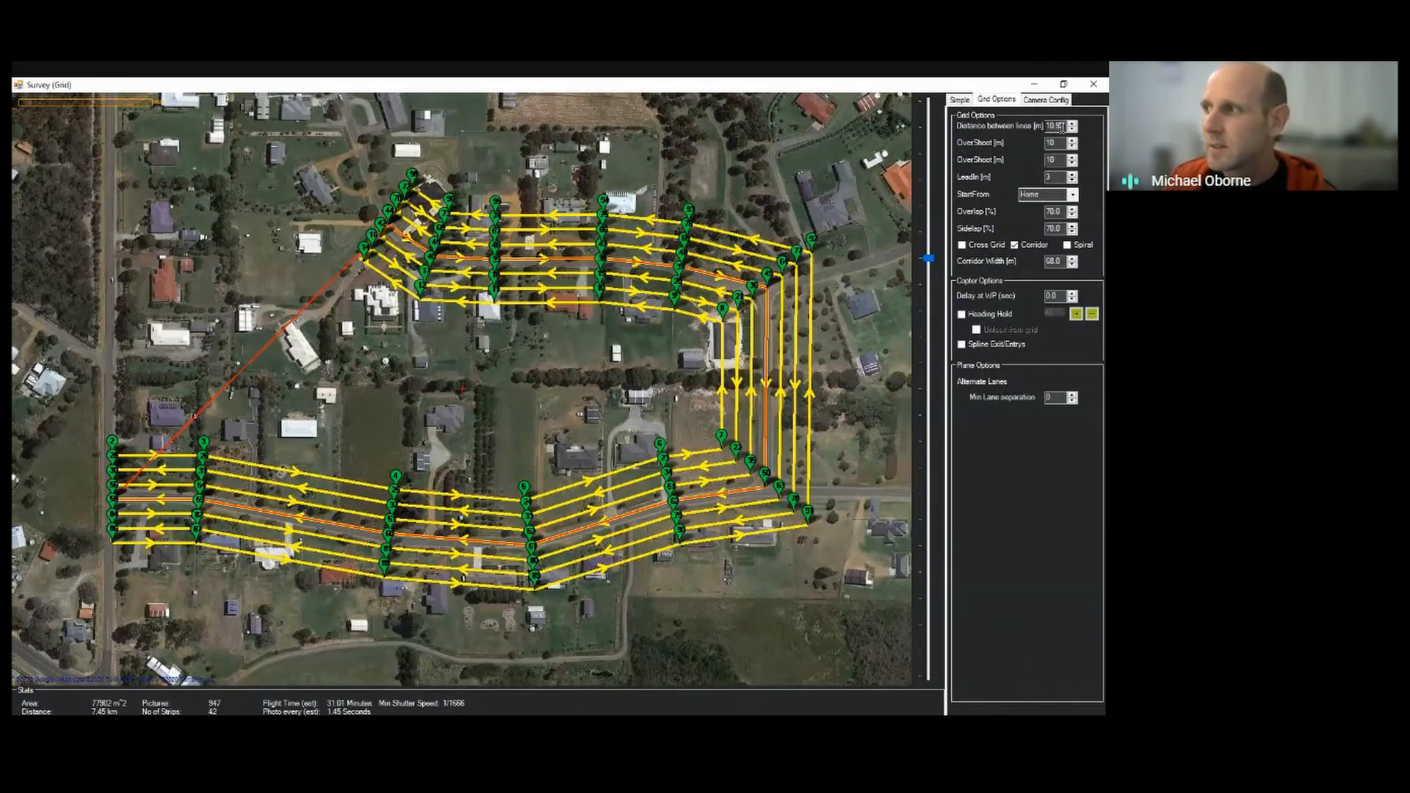
left_click(960, 100)
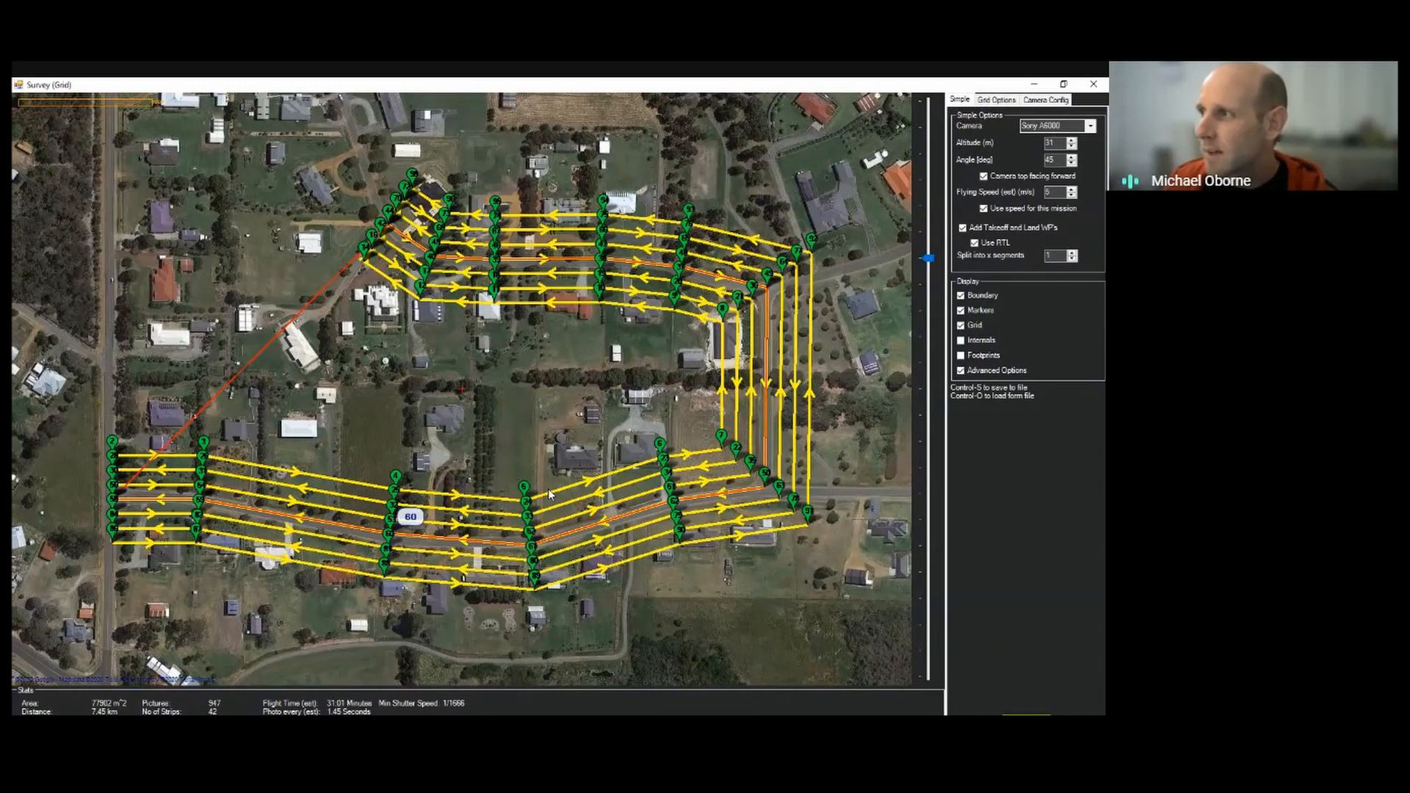
left_click(1072, 147)
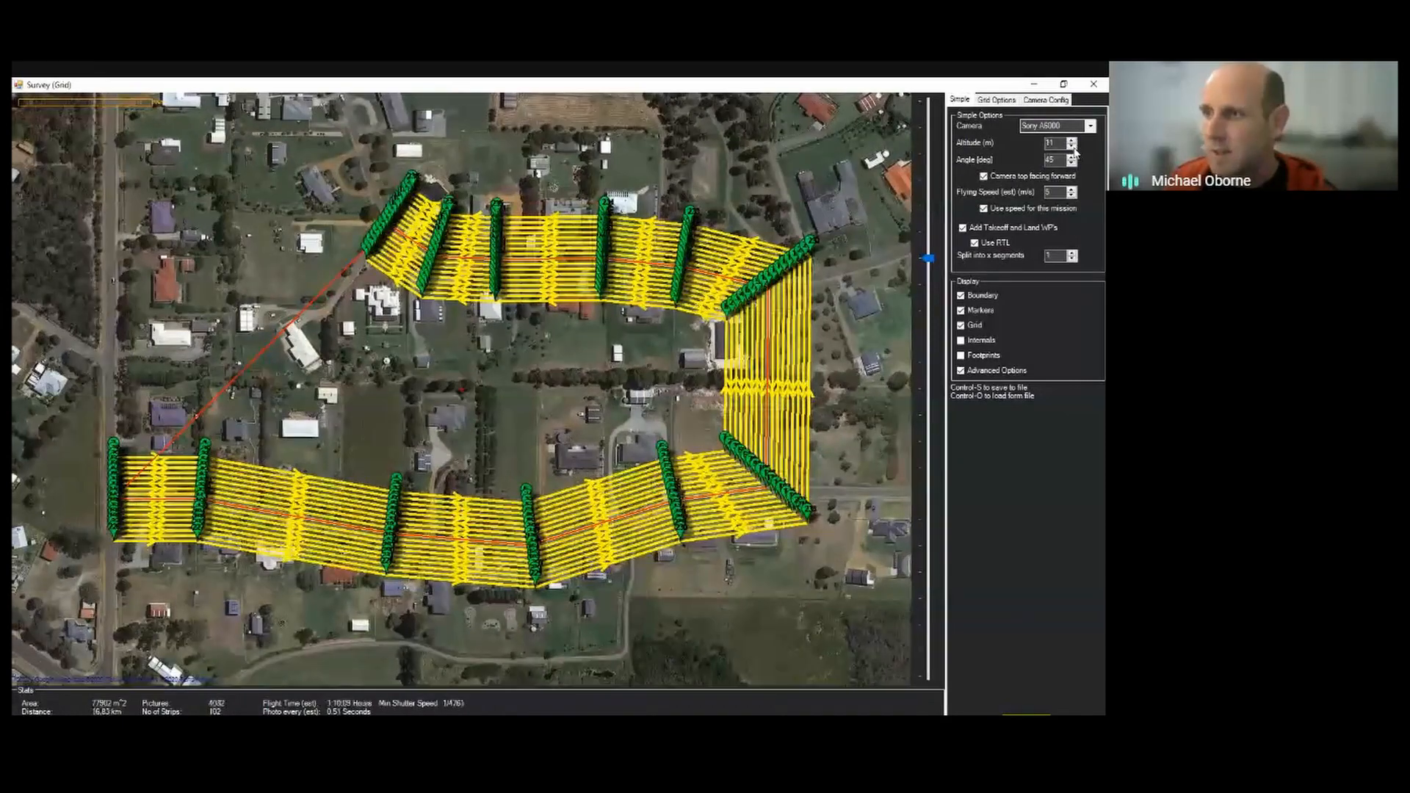
Set the corridor width to 30 m and inspect the flight lines along the southern road
left_click(1003, 102)
left_click_drag(1061, 261, 993, 261)
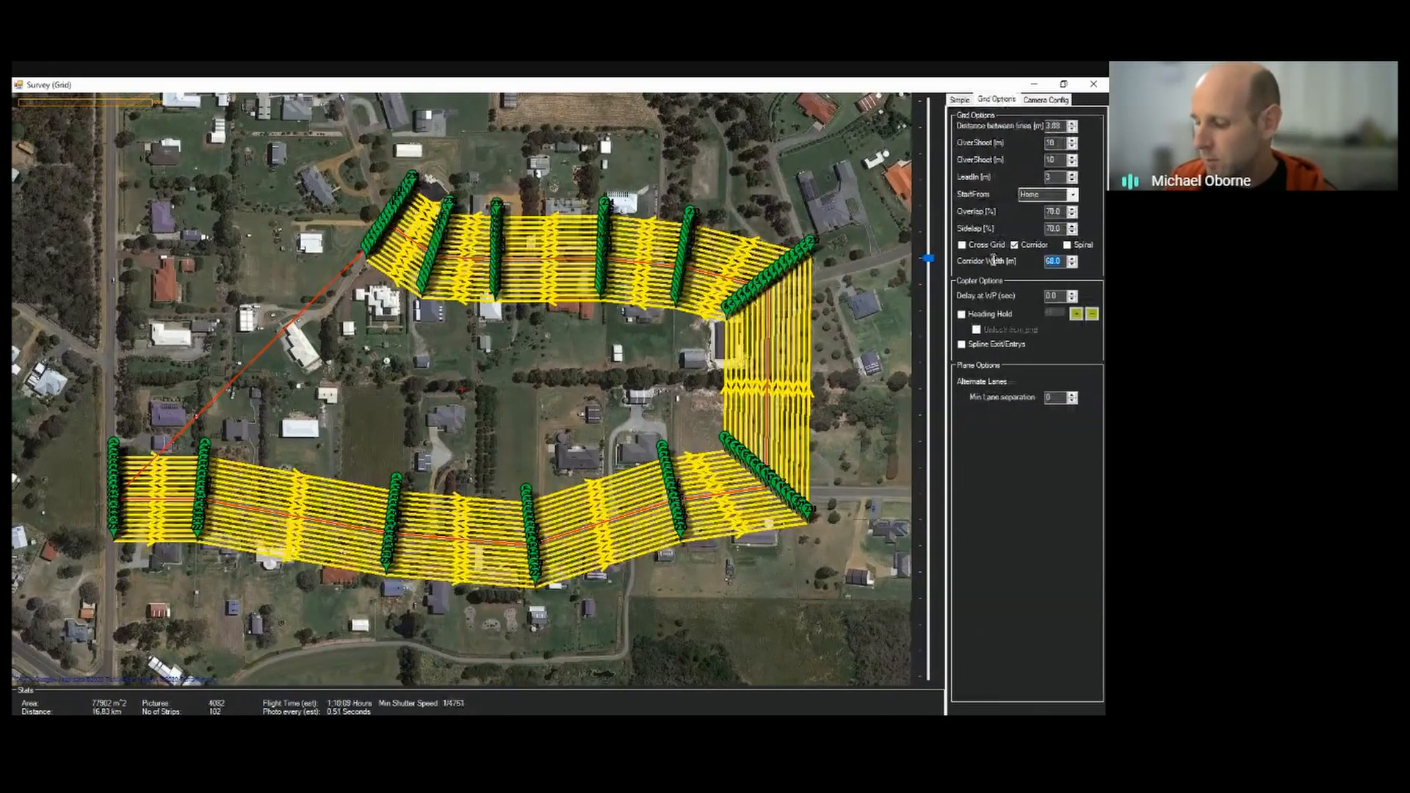
key("BackSpace")
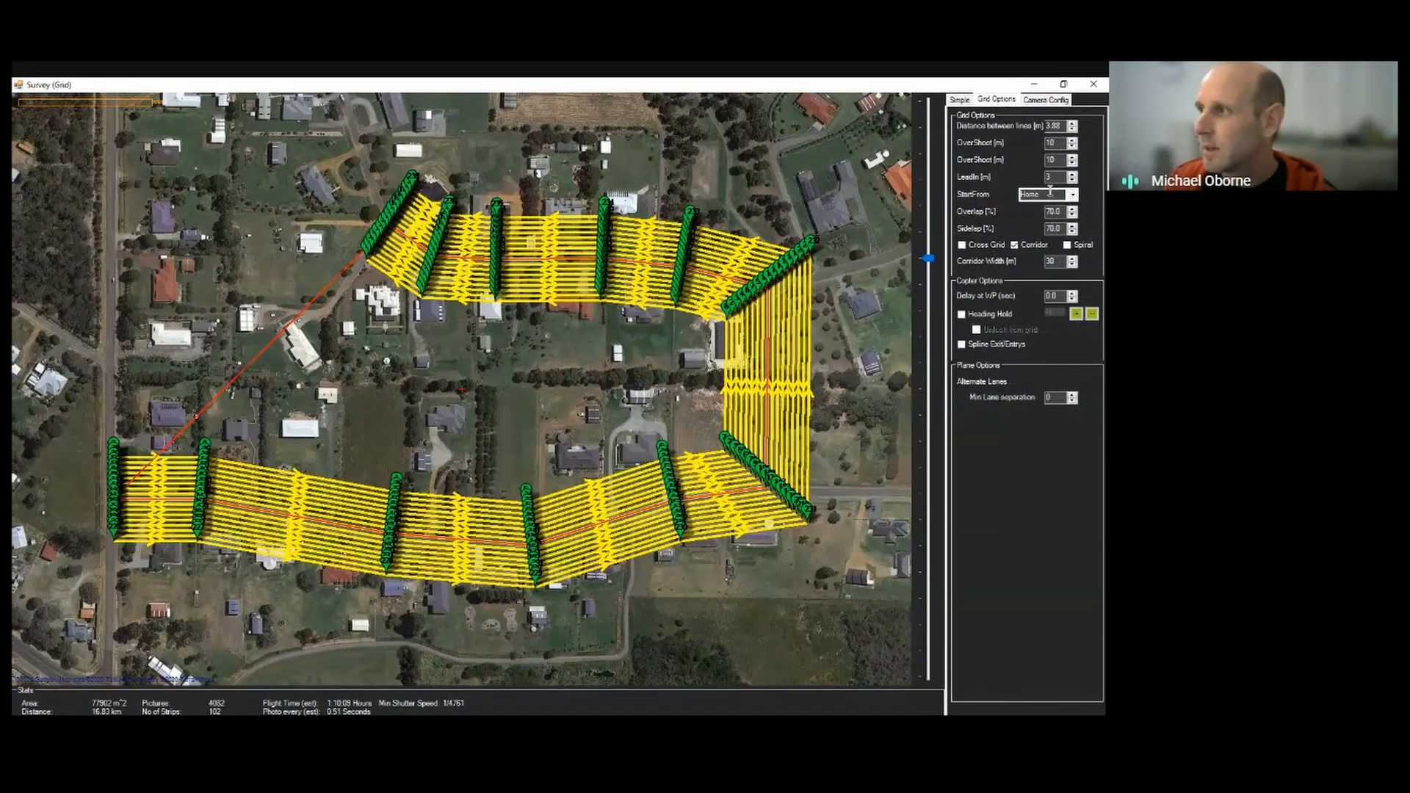
scroll(255, 530, "up", 5)
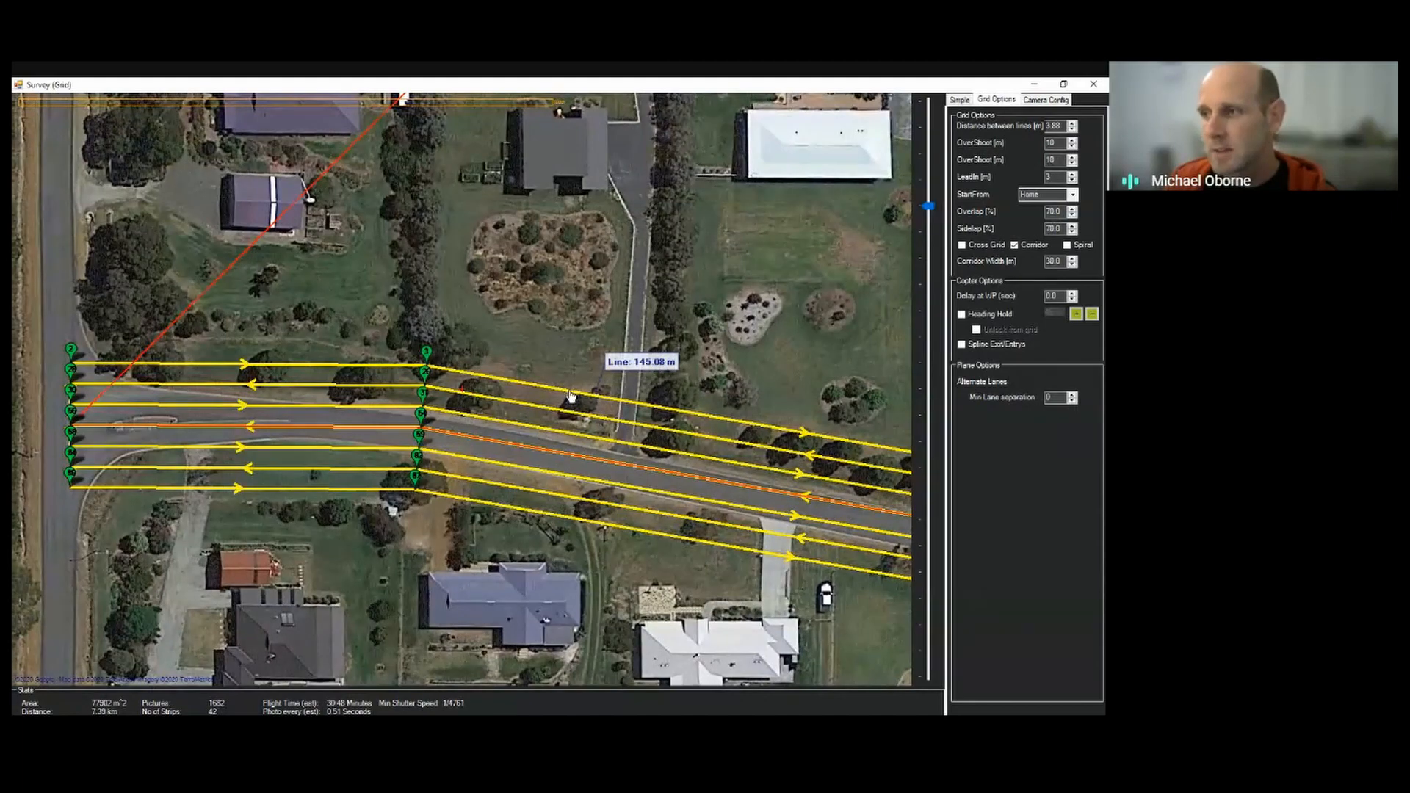
left_click_drag(710, 584, 352, 542)
left_click_drag(599, 580, 190, 473)
left_click_drag(594, 565, 279, 548)
left_click_drag(633, 576, 895, 603)
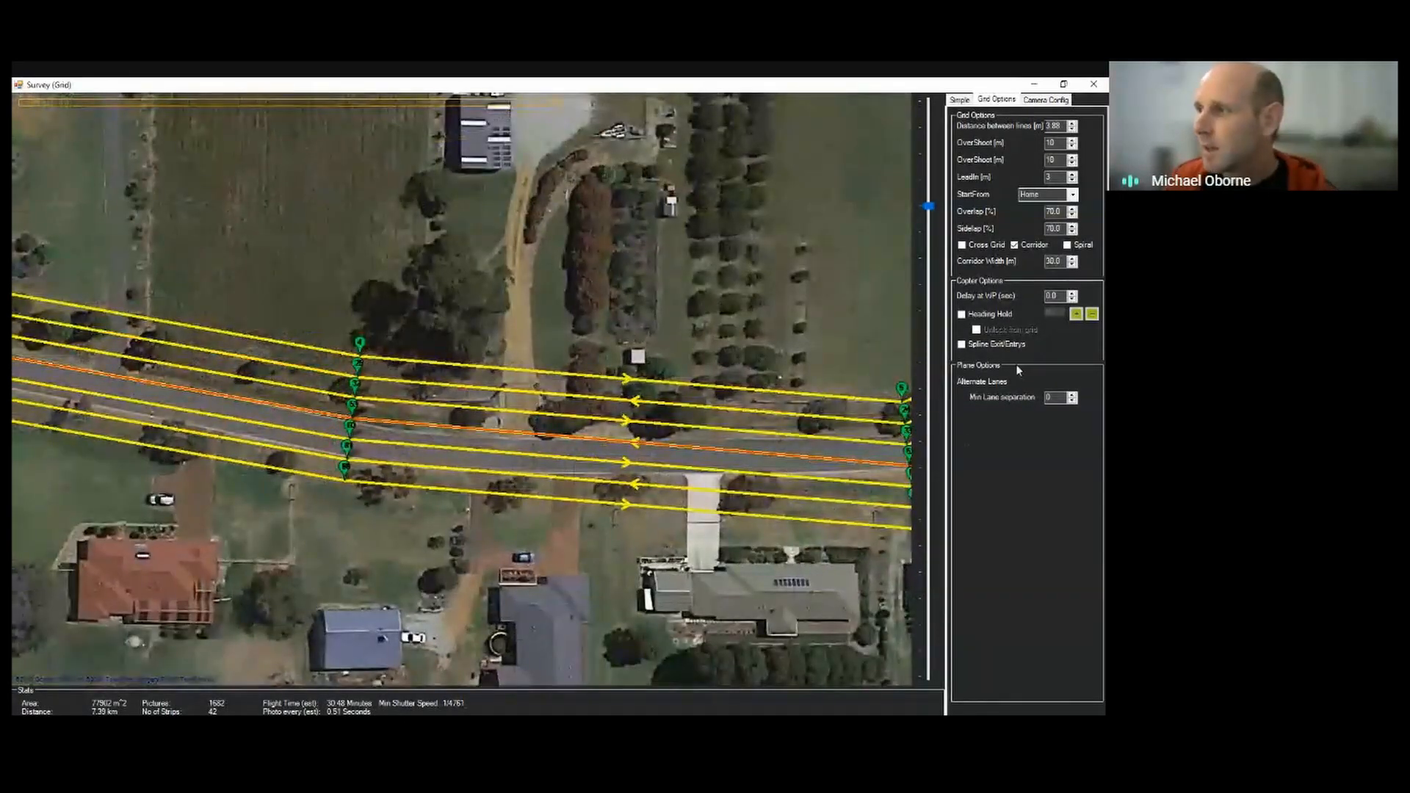
Hide the waypoint markers and move the southern road's third boundary point from the west southeast along the road
left_click(959, 100)
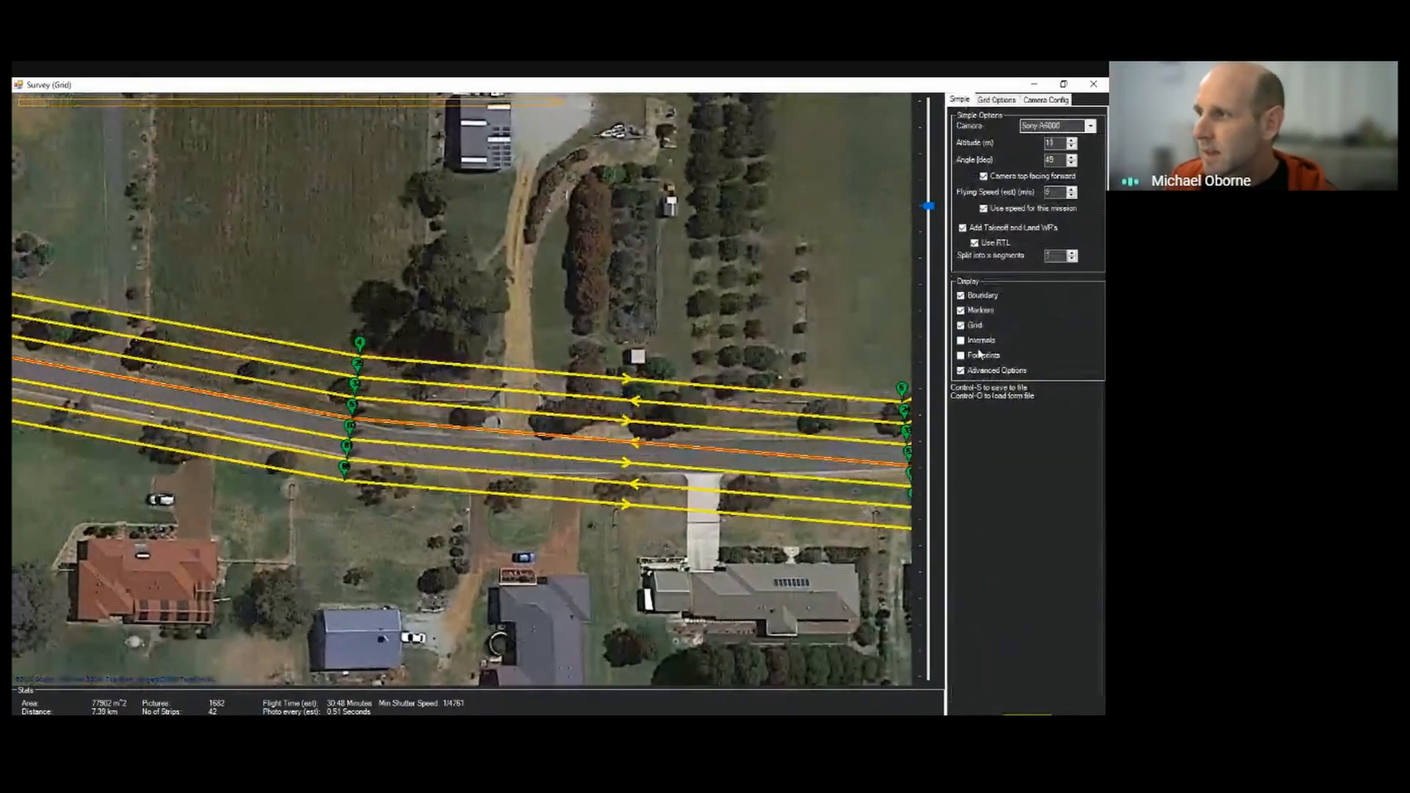
left_click(962, 310)
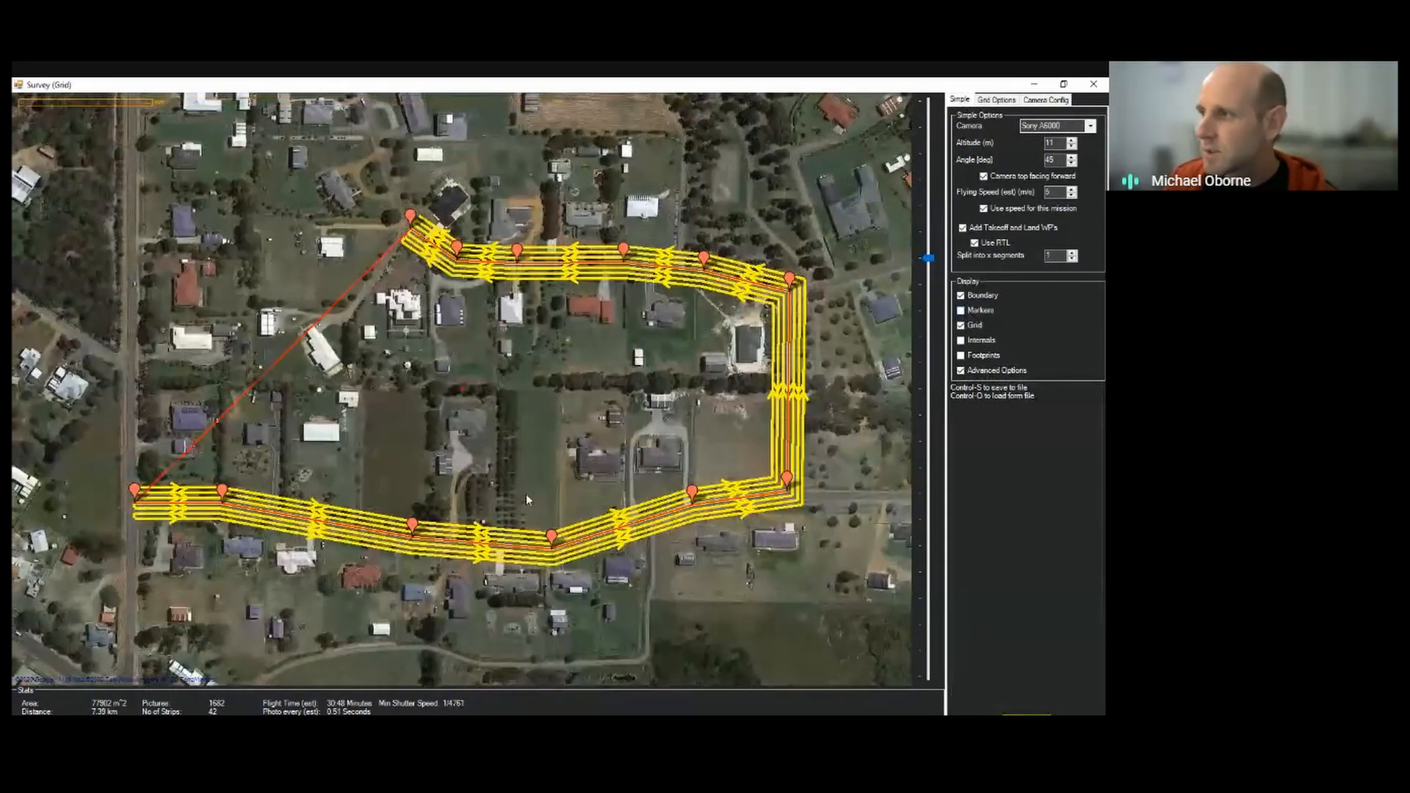
scroll(404, 547, "up", 2)
scroll(406, 552, "up", 2)
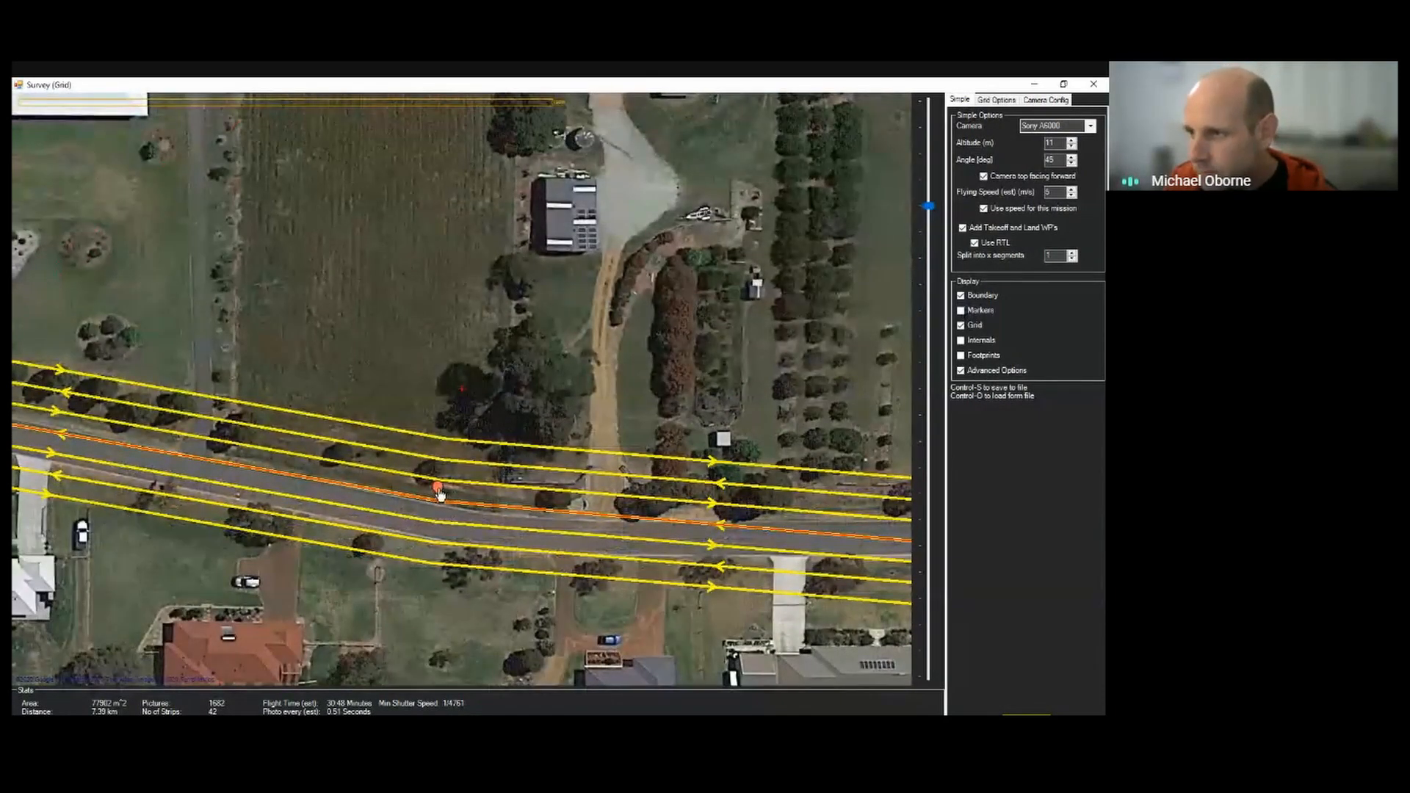
mouse_move(438, 494)
left_mouse_down()
mouse_move(441, 598)
mouse_move(481, 226)
mouse_move(474, 470)
mouse_move(494, 541)
left_mouse_up()
scroll(363, 539, "down", 2)
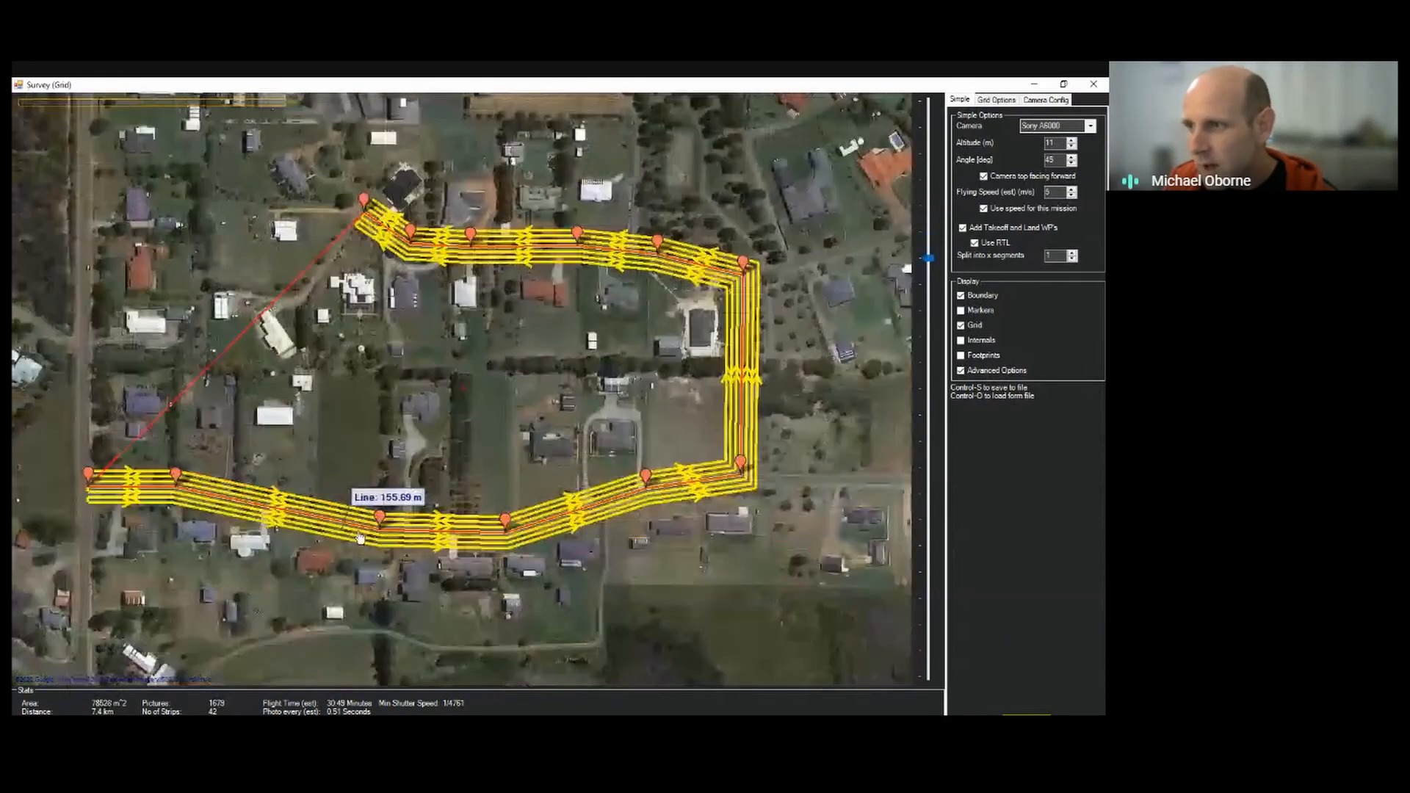
Move the southern road's fourth boundary point from the west northeast onto the middle of the road bend
scroll(573, 552, "up", 1)
scroll(497, 525, "up", 1)
scroll(428, 535, "up", 2)
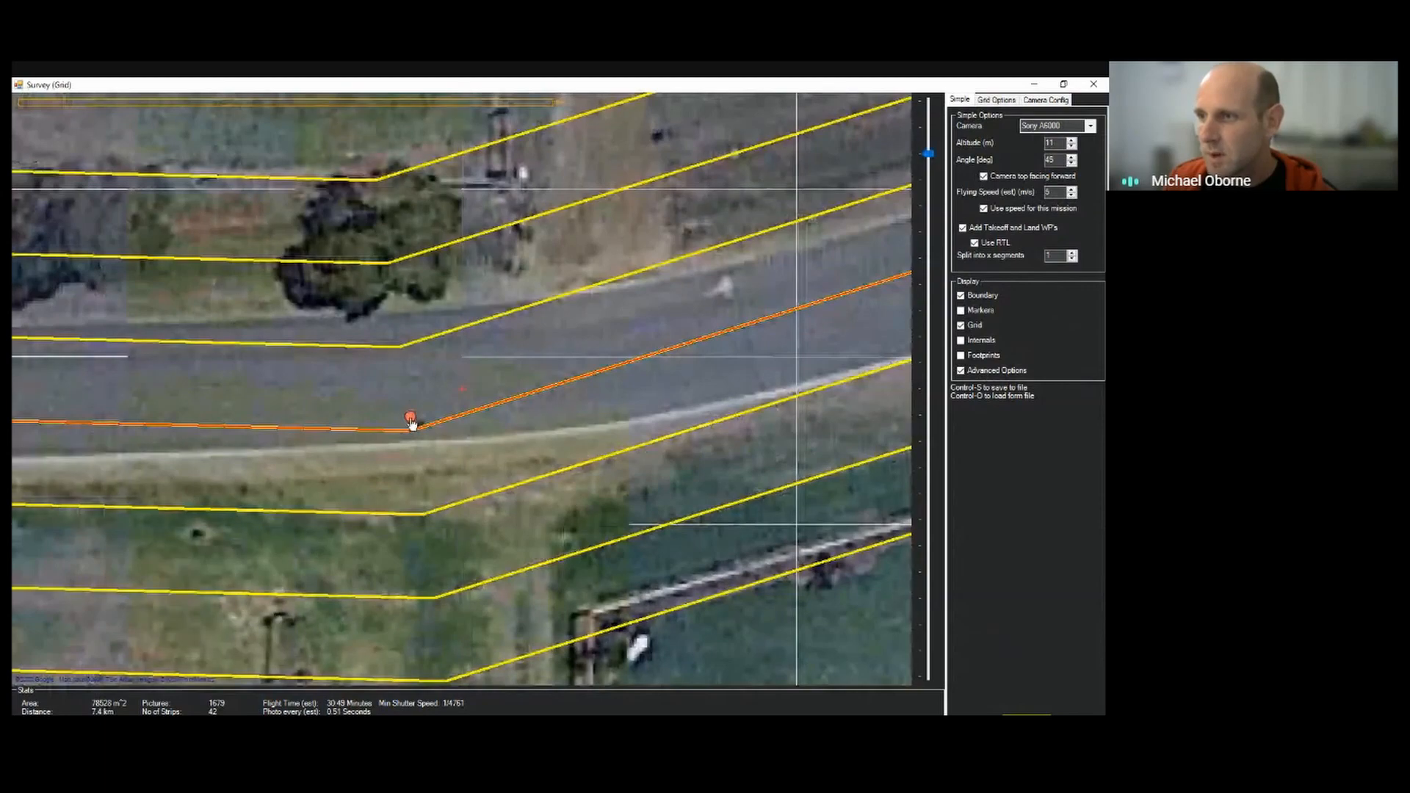
mouse_move(411, 424)
left_mouse_down()
mouse_move(444, 383)
mouse_move(580, 351)
left_mouse_up()
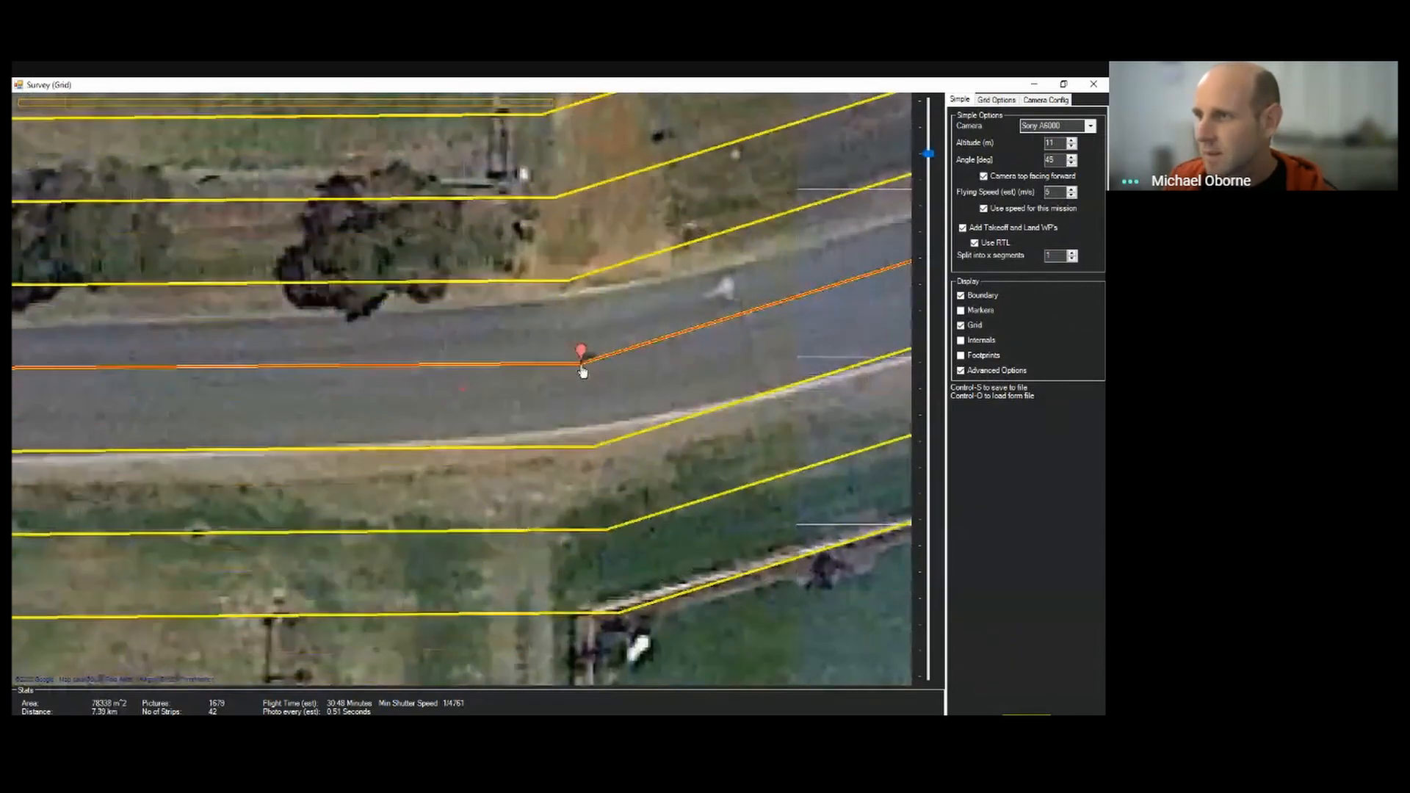
scroll(411, 444, "down", 2)
scroll(409, 444, "down", 3)
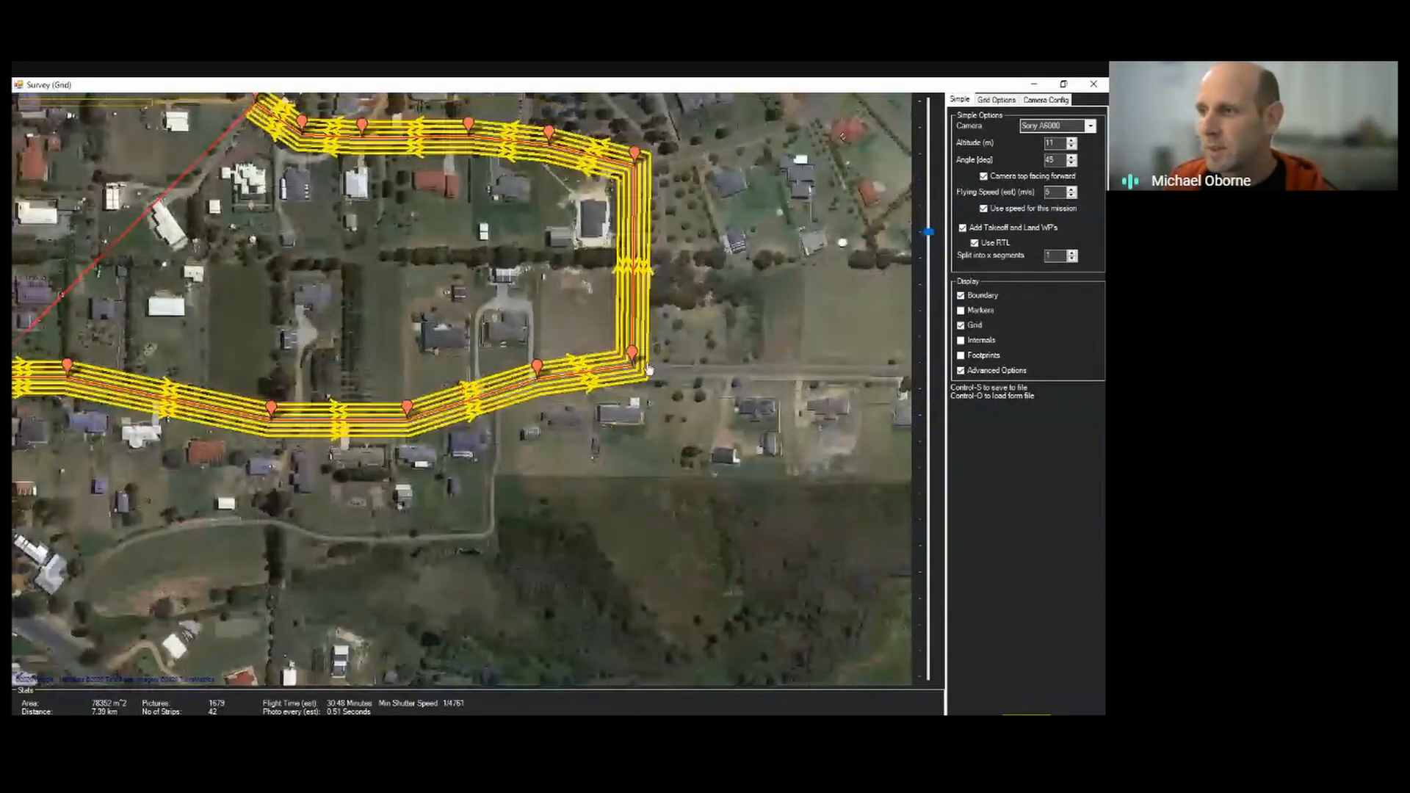
Inspect the corridor's southeastern corner and western end, and turn the waypoint markers back on
scroll(602, 387, "up", 4)
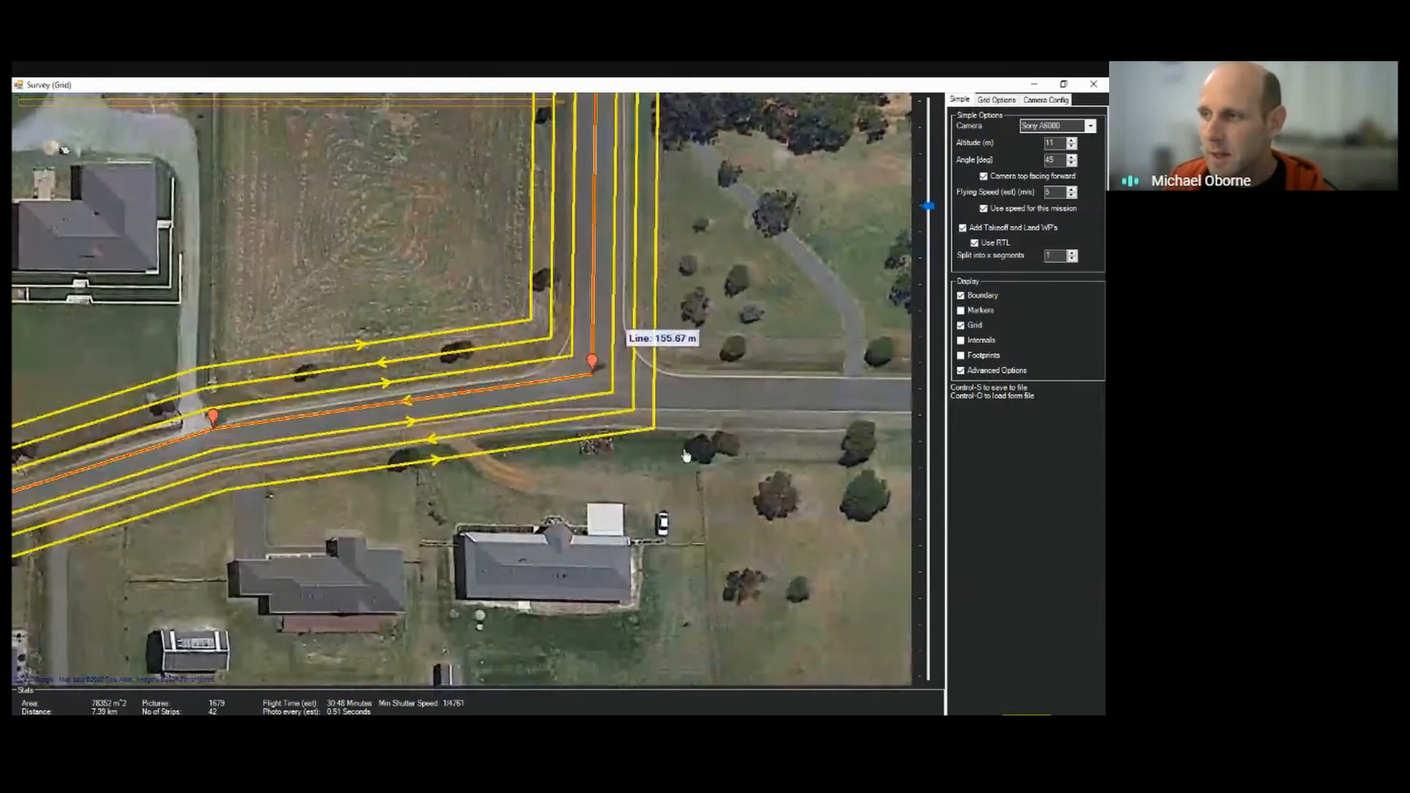
scroll(645, 453, "down", 4)
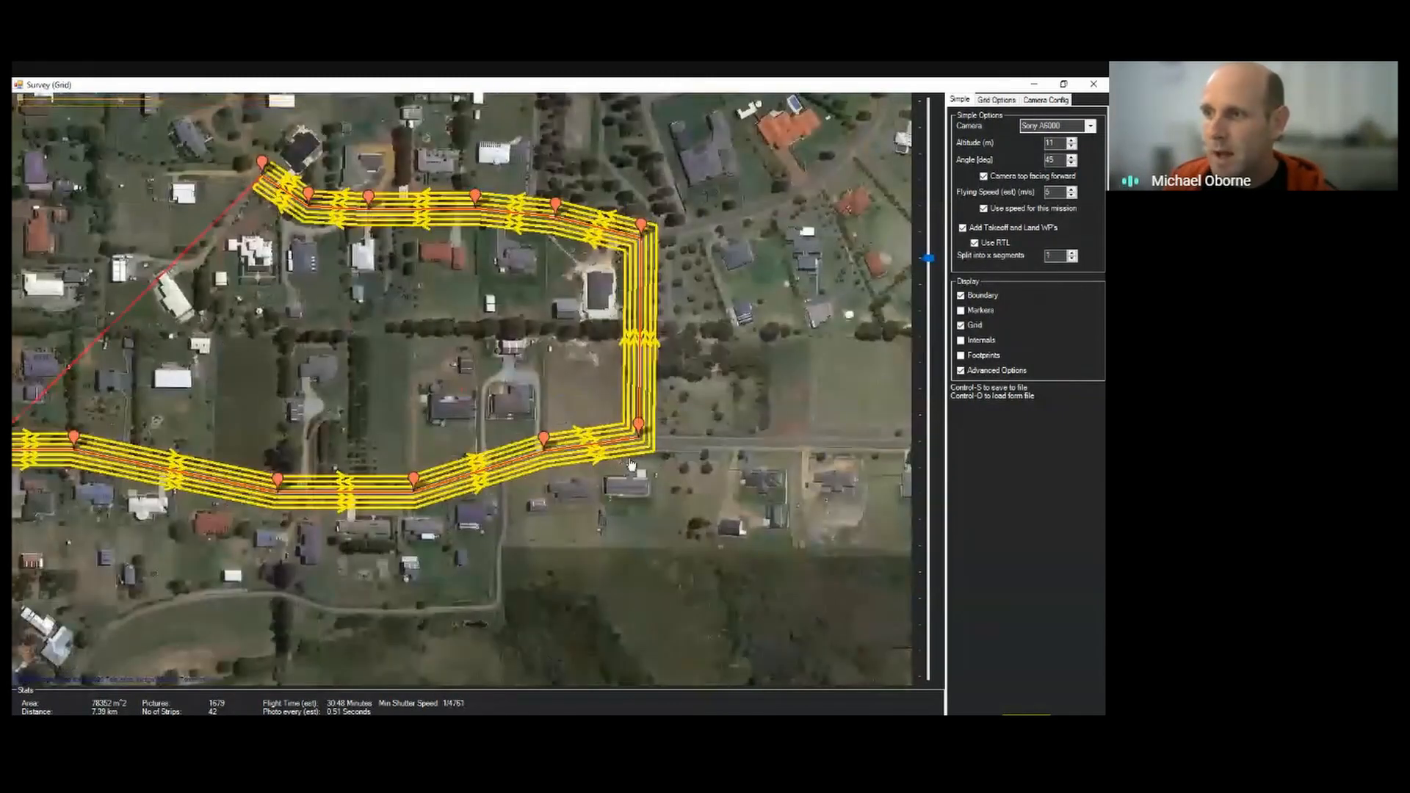
scroll(507, 383, "down", 1)
scroll(277, 399, "up", 2)
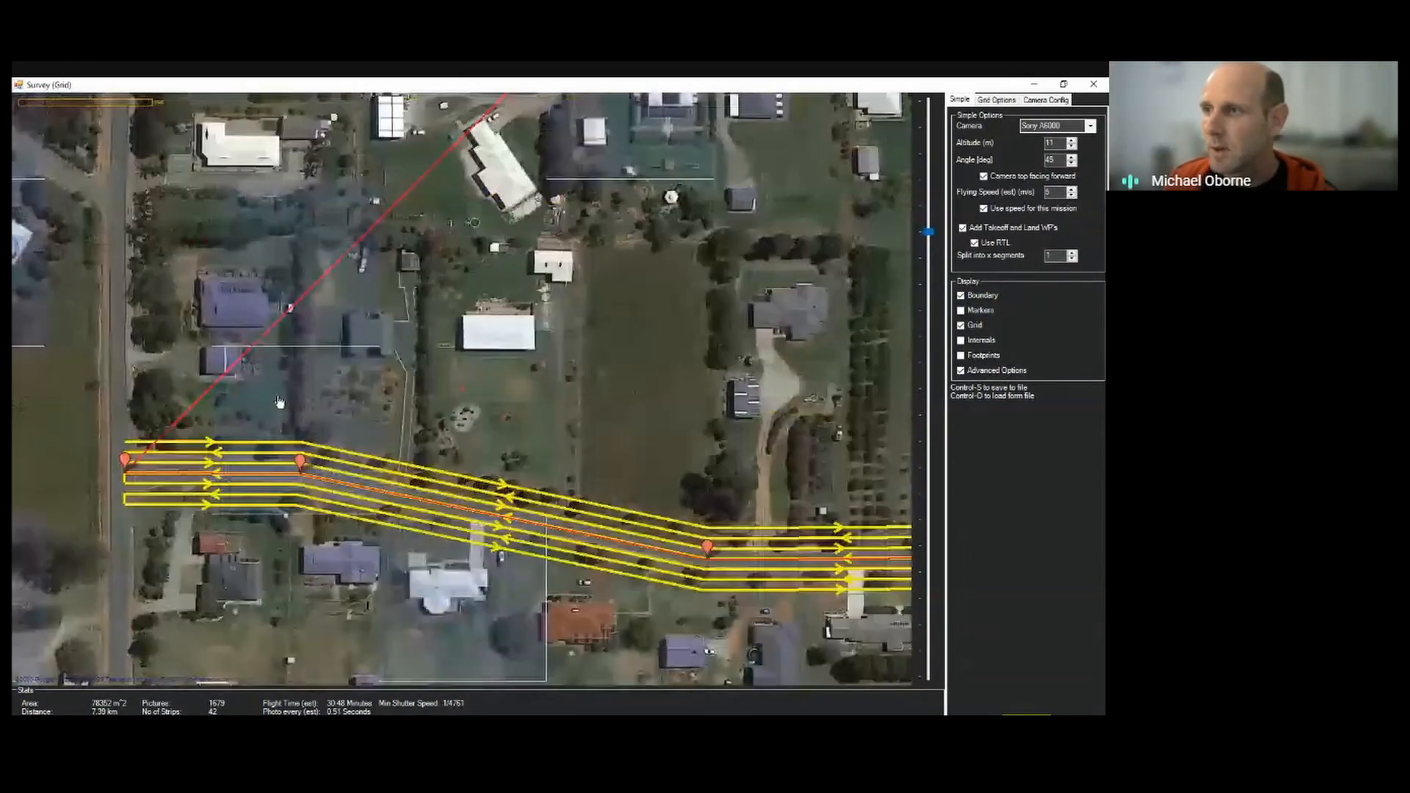
scroll(309, 382, "down", 1)
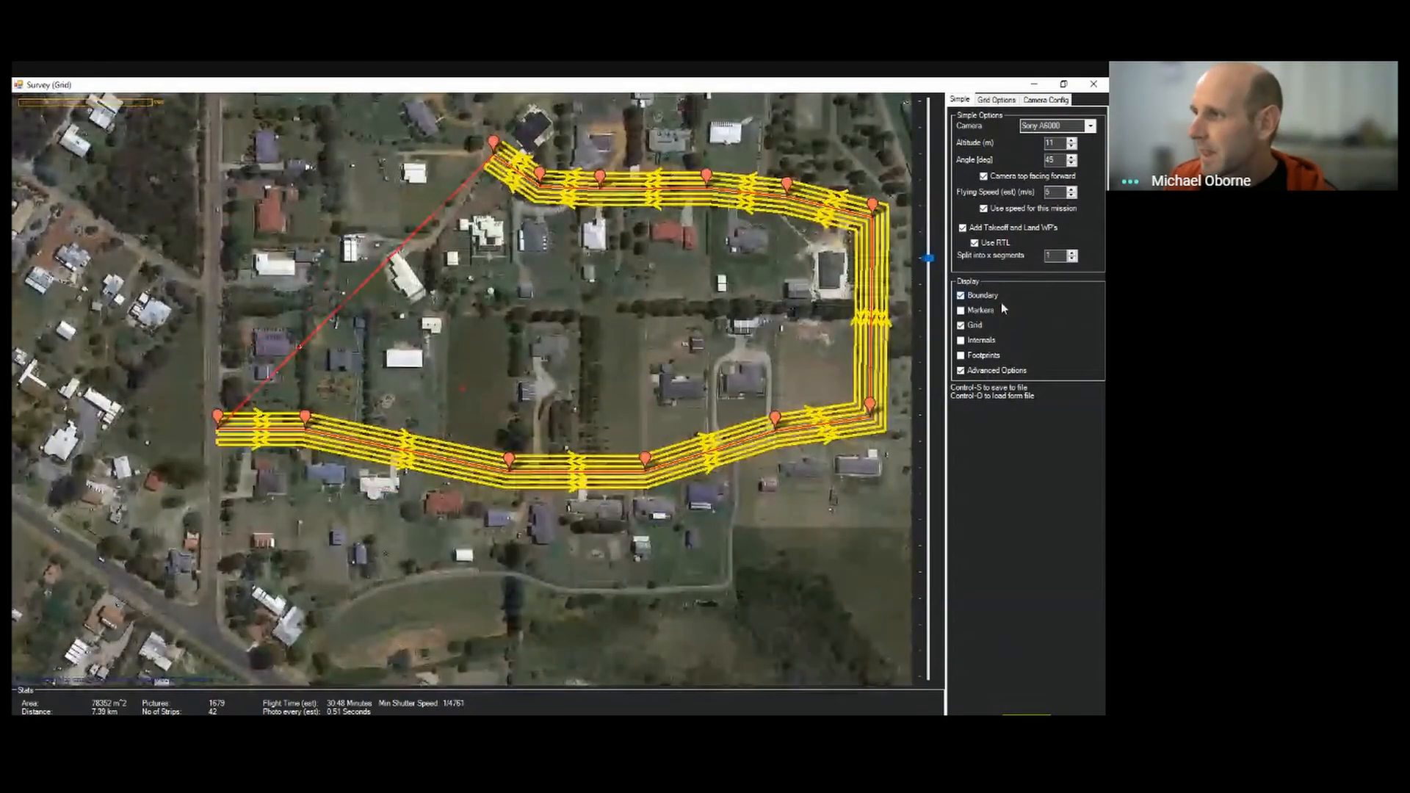
left_click(980, 310)
Replace the corridor option with the spiral option for the survey area
left_click(997, 100)
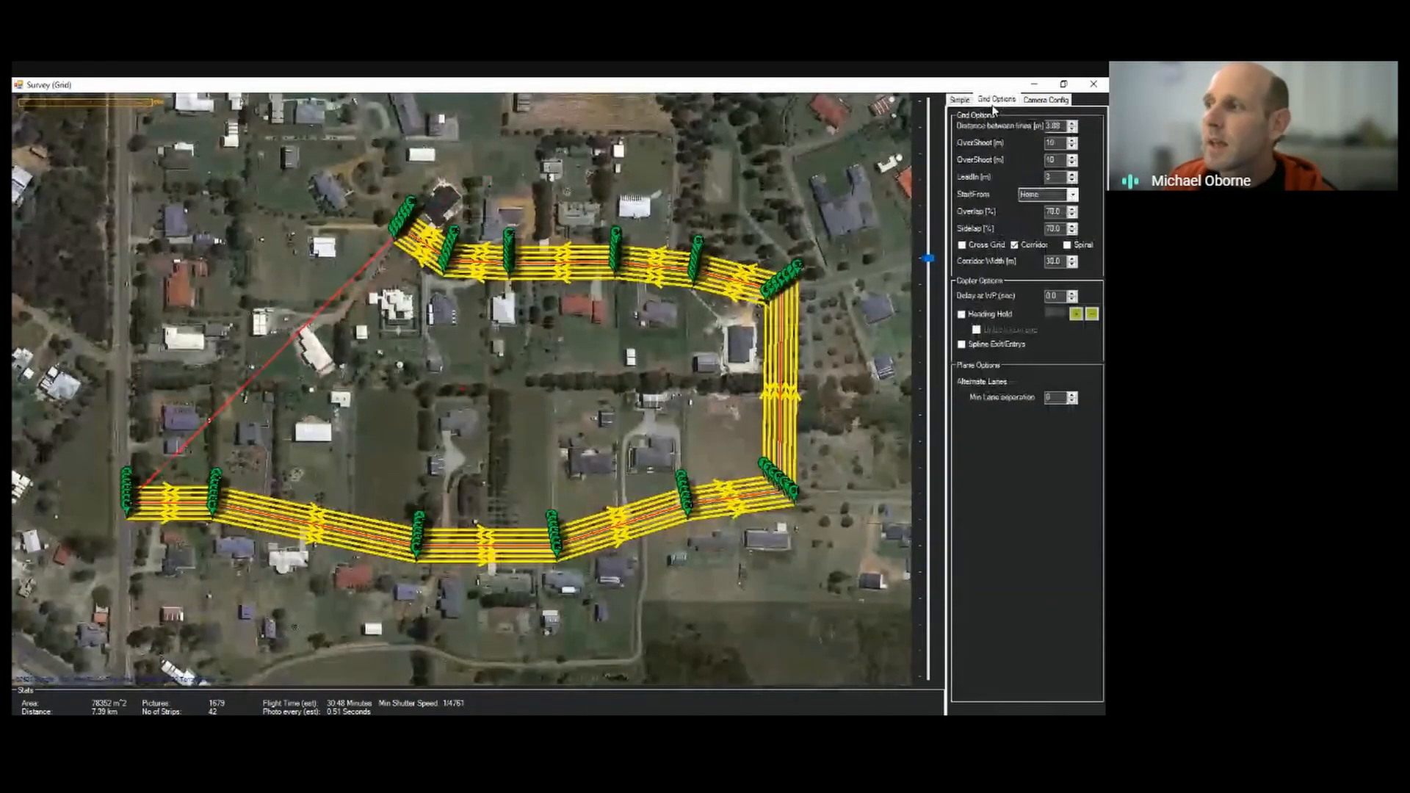
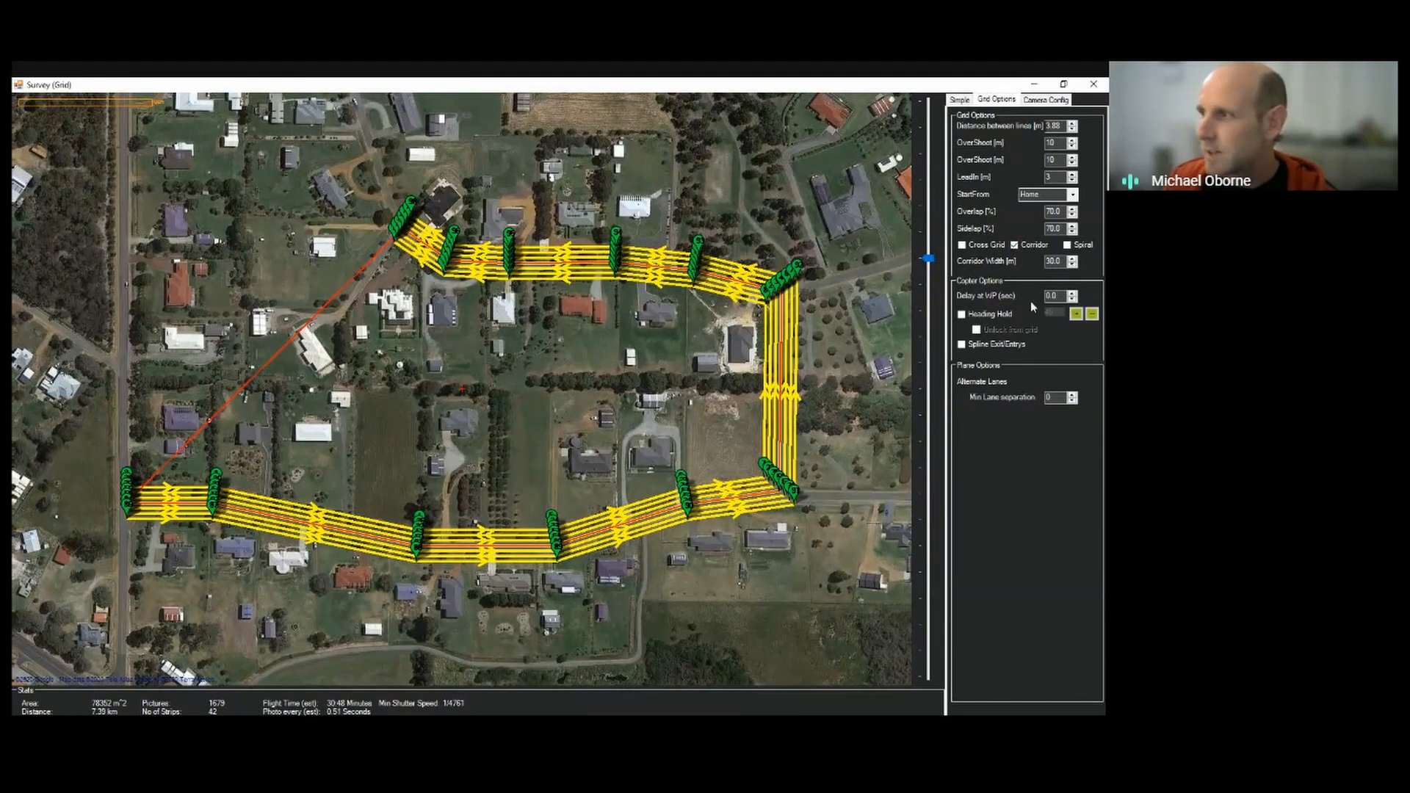
left_click(1014, 245)
left_click(1067, 244)
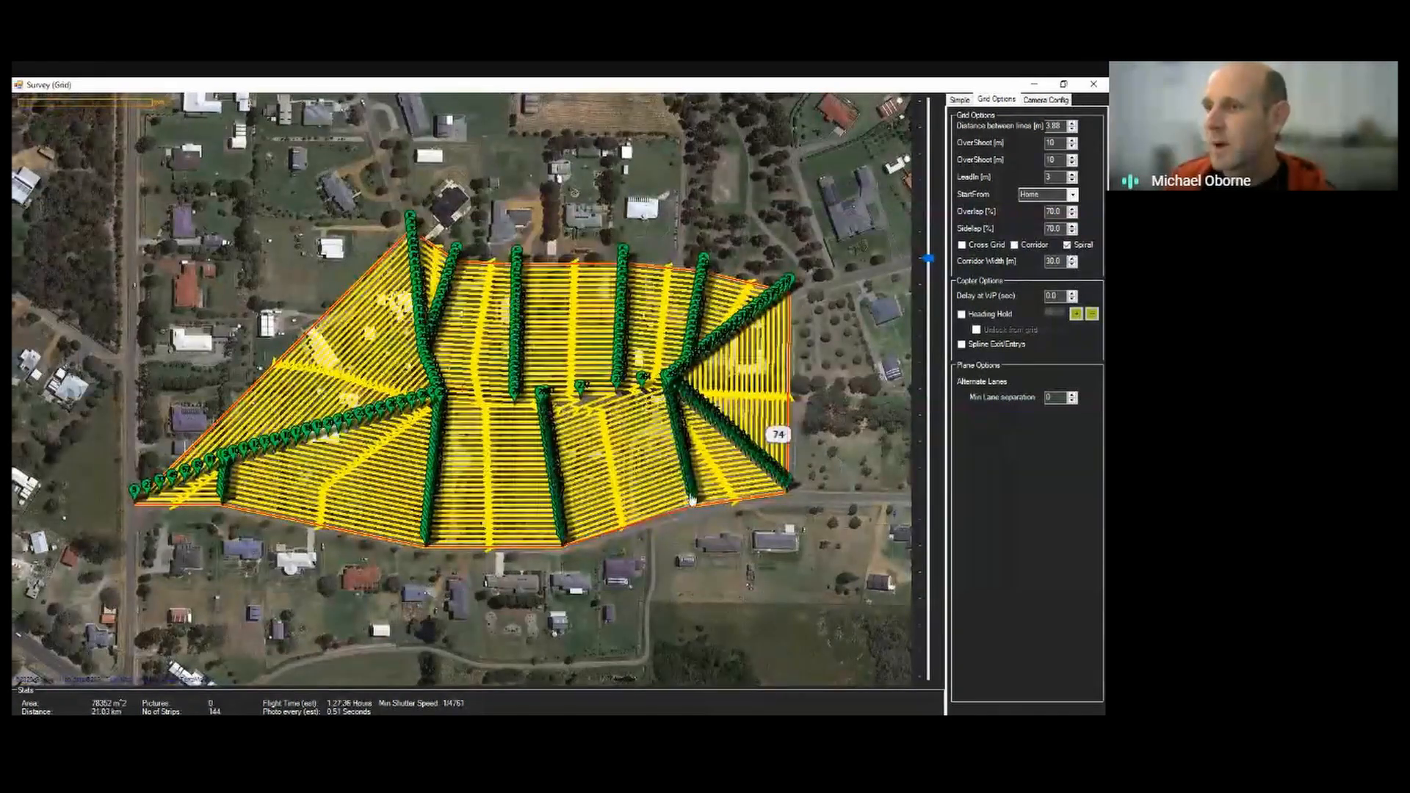
Examine the spiral's waypoints and outermost lines from the survey area's southwestern corner along the southern road to the southeastern corner
scroll(382, 500, "up", 3)
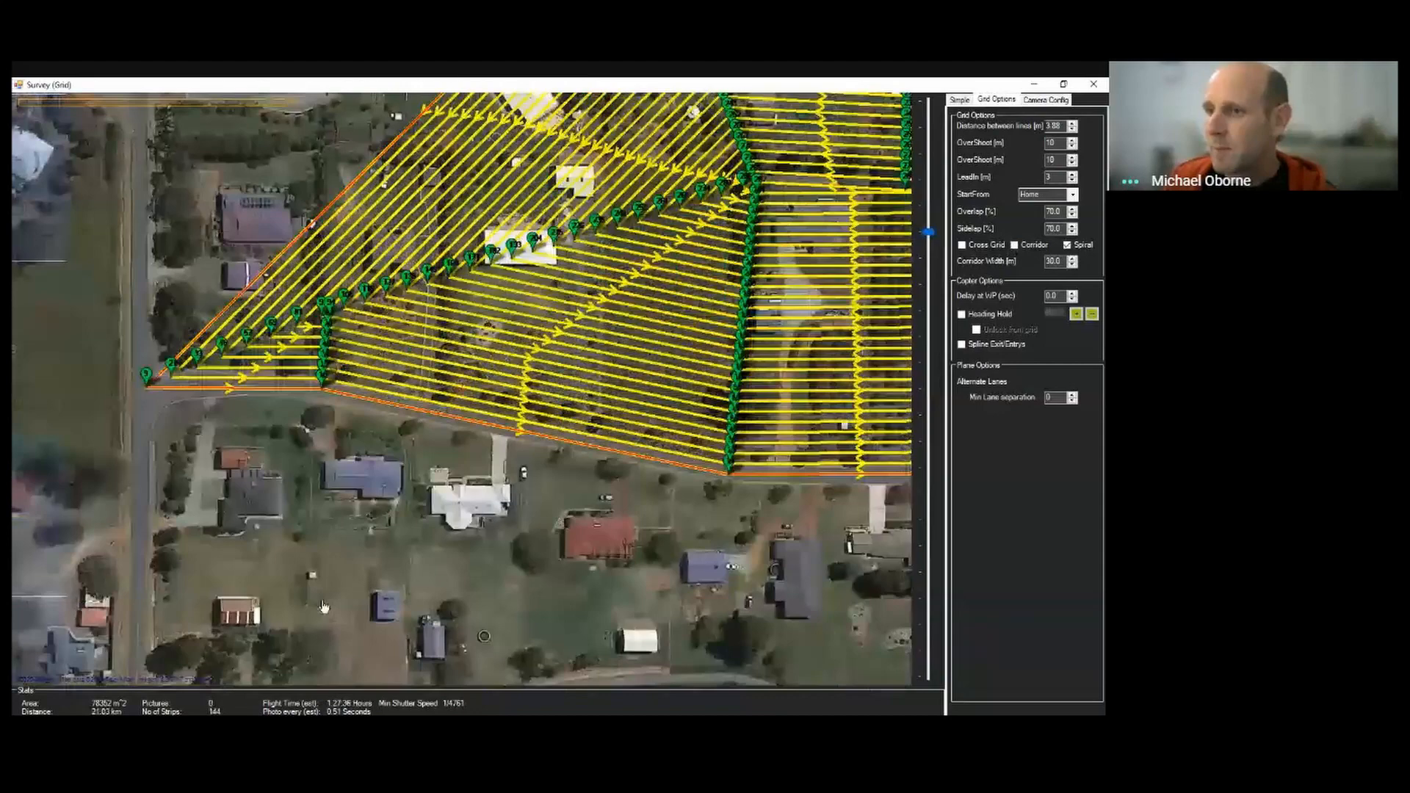
left_click_drag(417, 505, 467, 596)
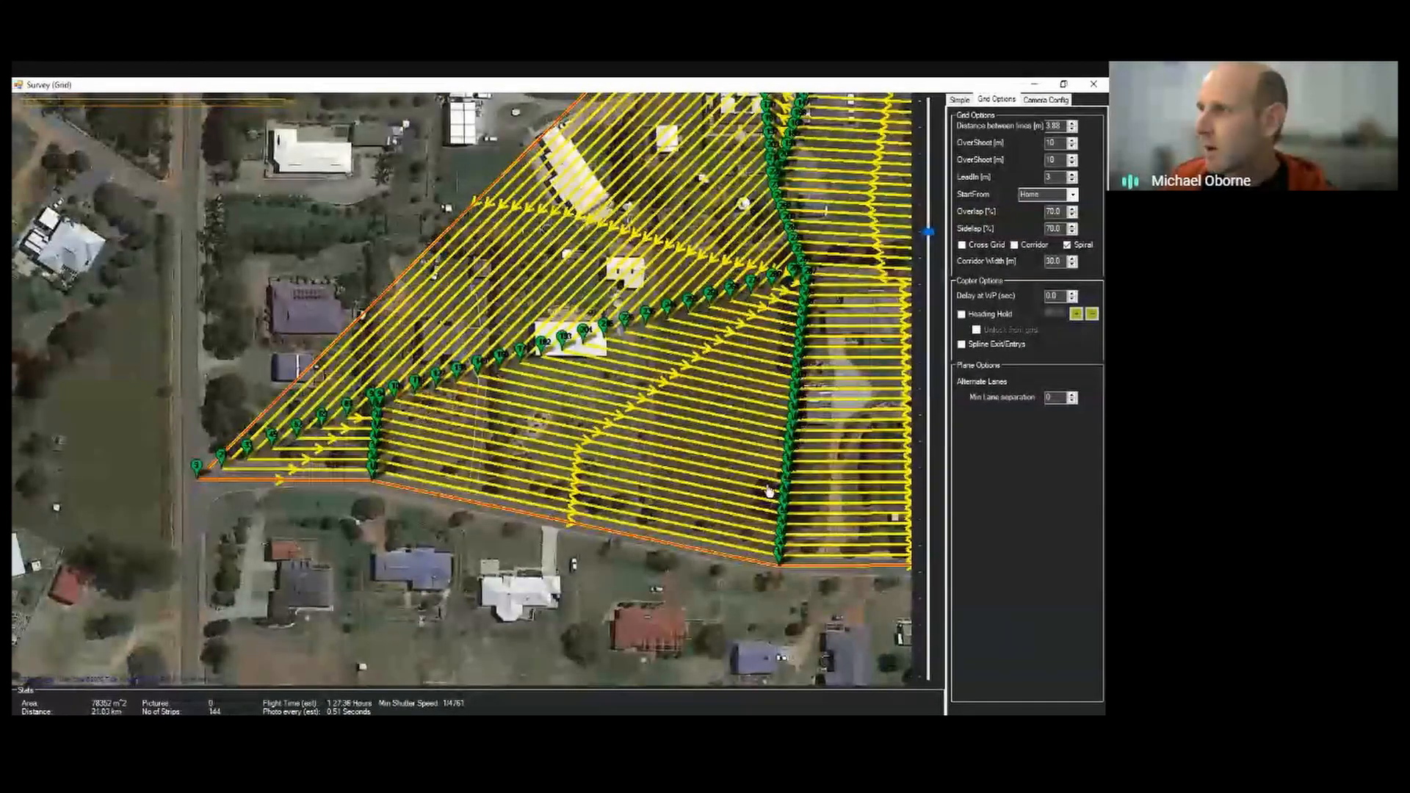
left_click_drag(828, 634, 359, 567)
mouse_move(896, 541)
left_mouse_down()
mouse_move(351, 540)
mouse_move(363, 523)
left_mouse_up()
mouse_move(514, 365)
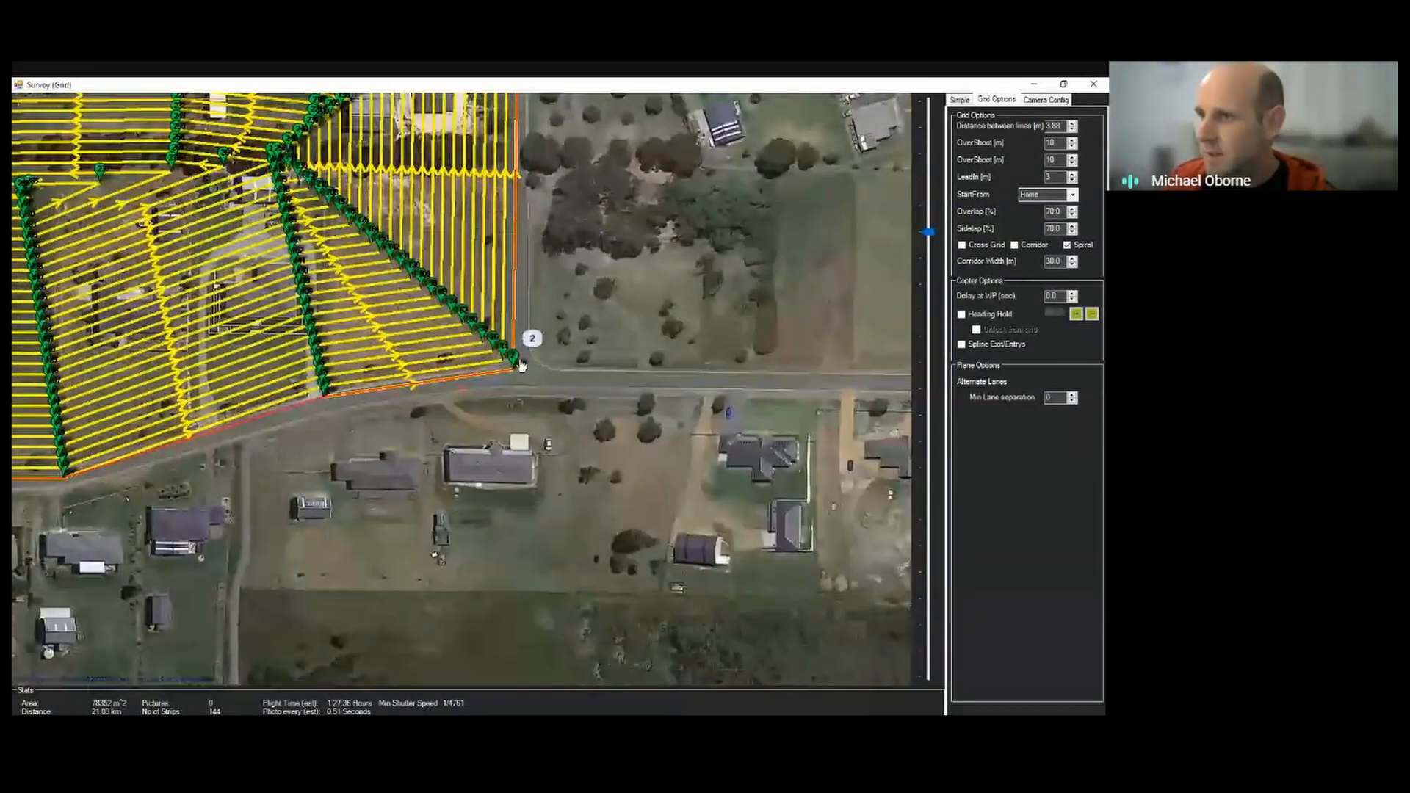
scroll(331, 385, "up", 3)
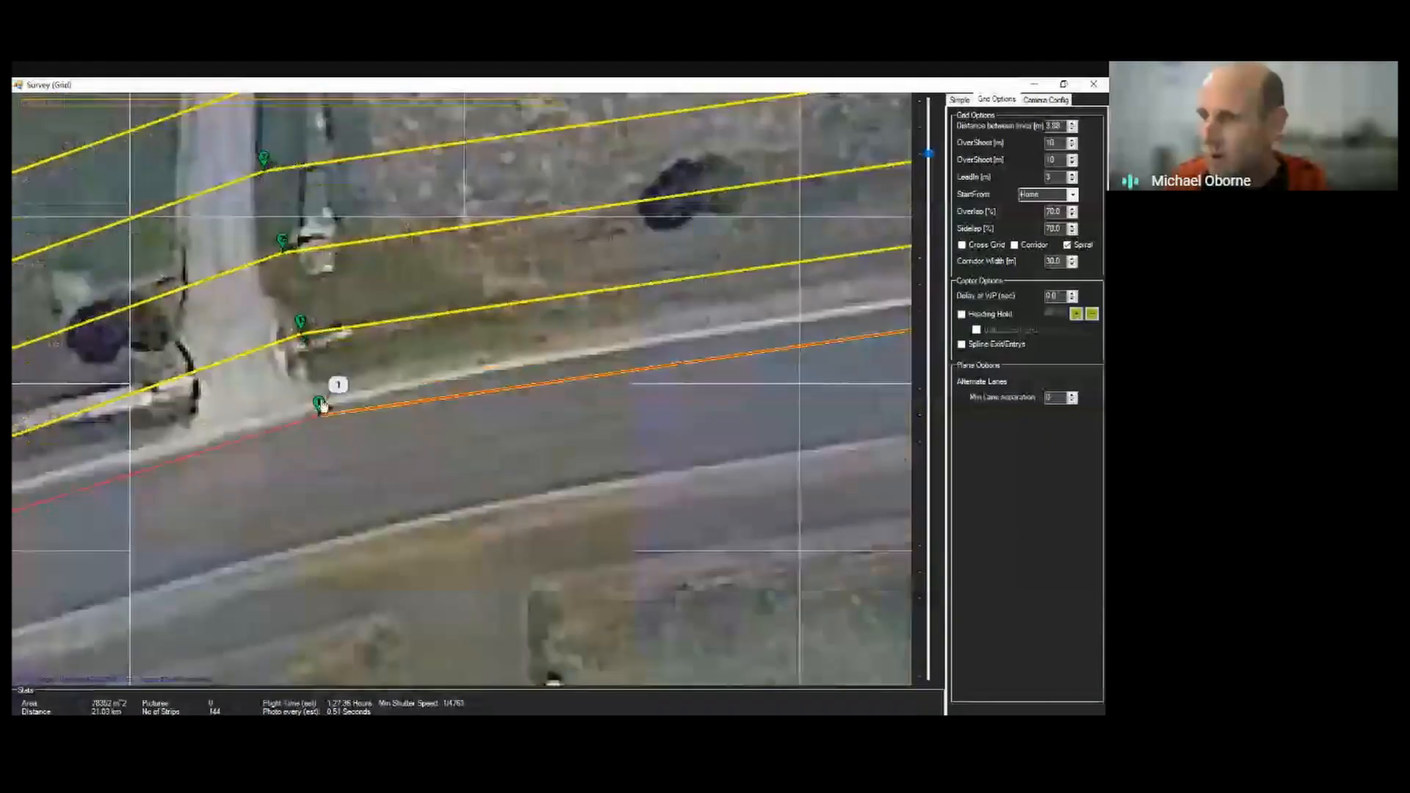
scroll(330, 411, "down", 2)
scroll(328, 417, "down", 2)
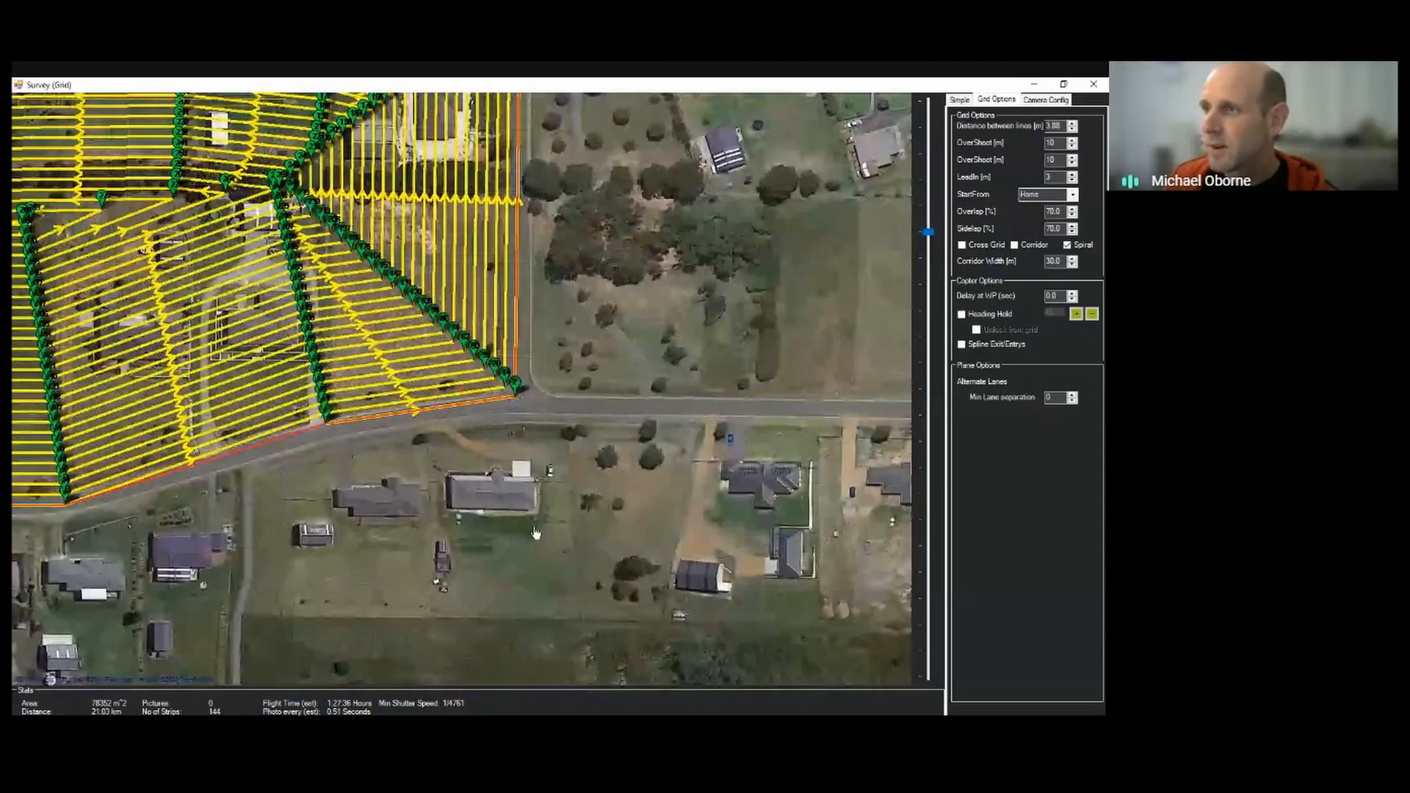
Examine how the spiral lines run inward from the eastern boundary and end at the centre of the survey area
left_click_drag(582, 433, 775, 601)
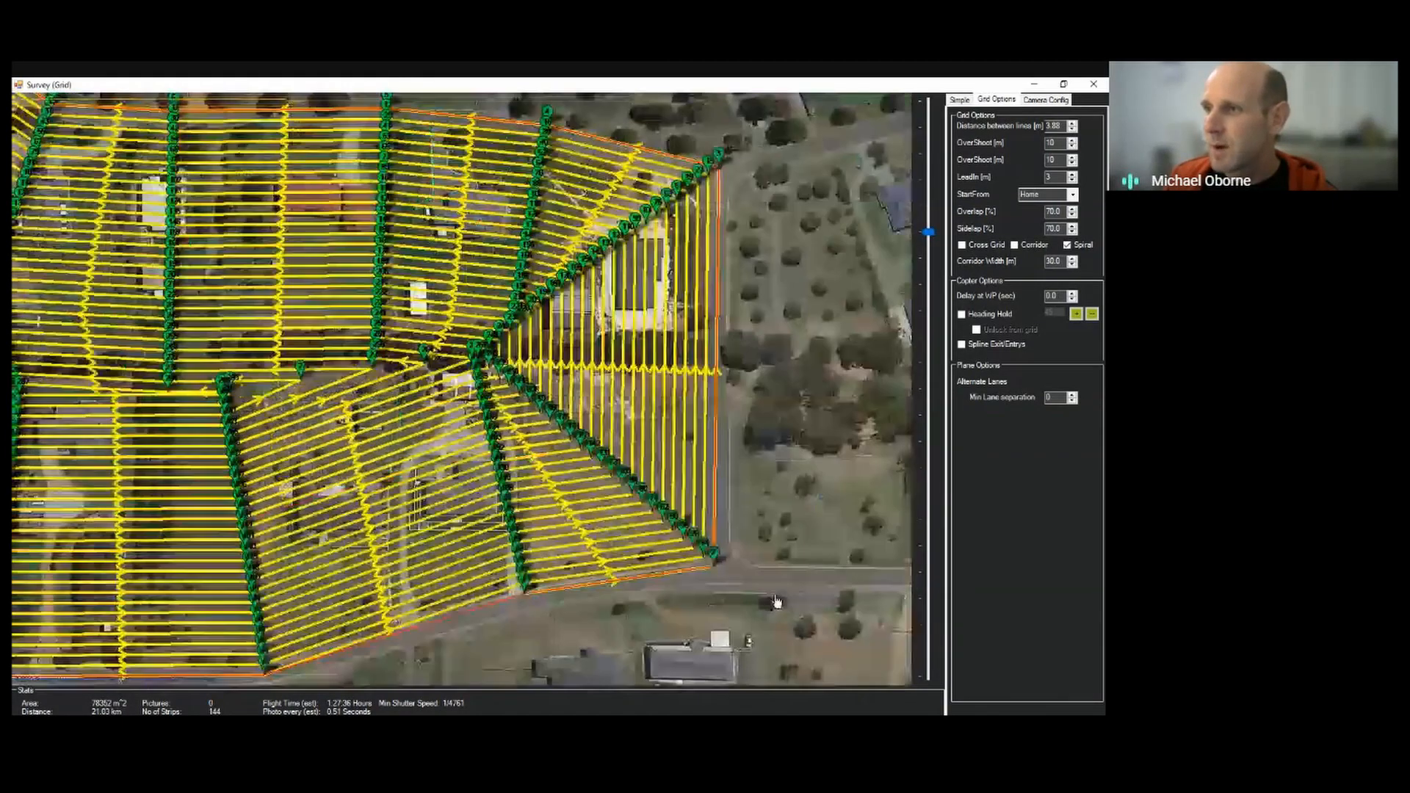
left_click_drag(837, 391, 1046, 393)
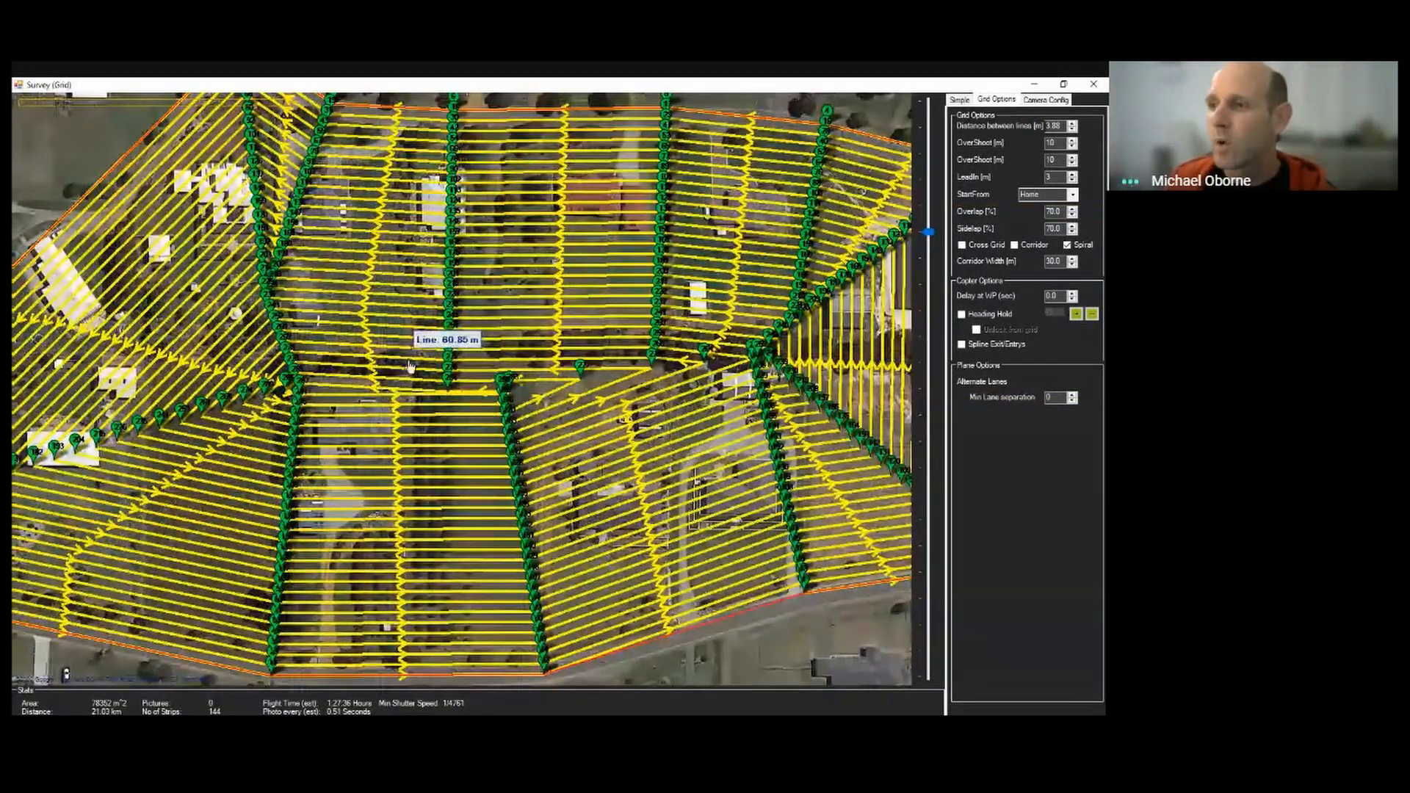
scroll(410, 365, "down", 2)
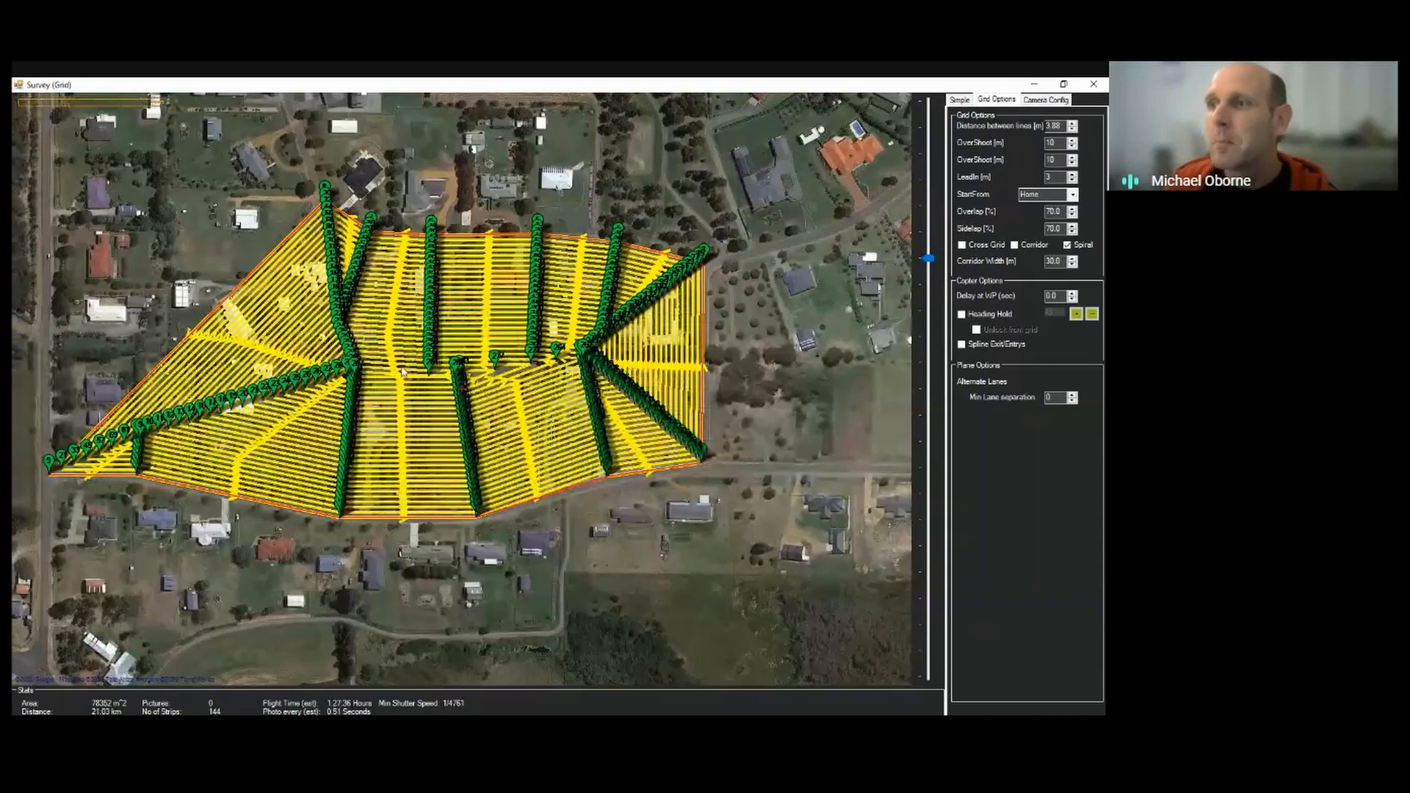
scroll(400, 371, "up", 2)
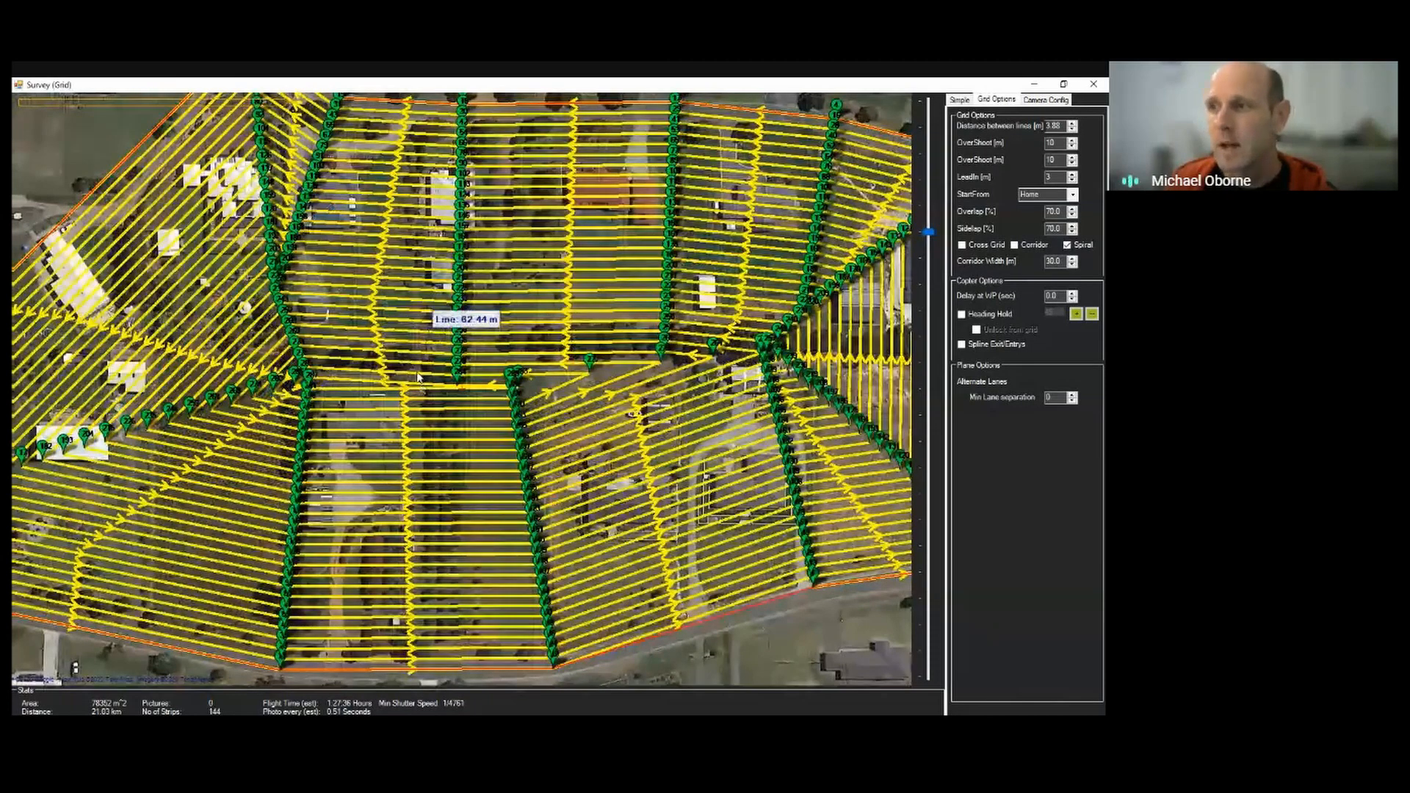
scroll(417, 376, "up", 3)
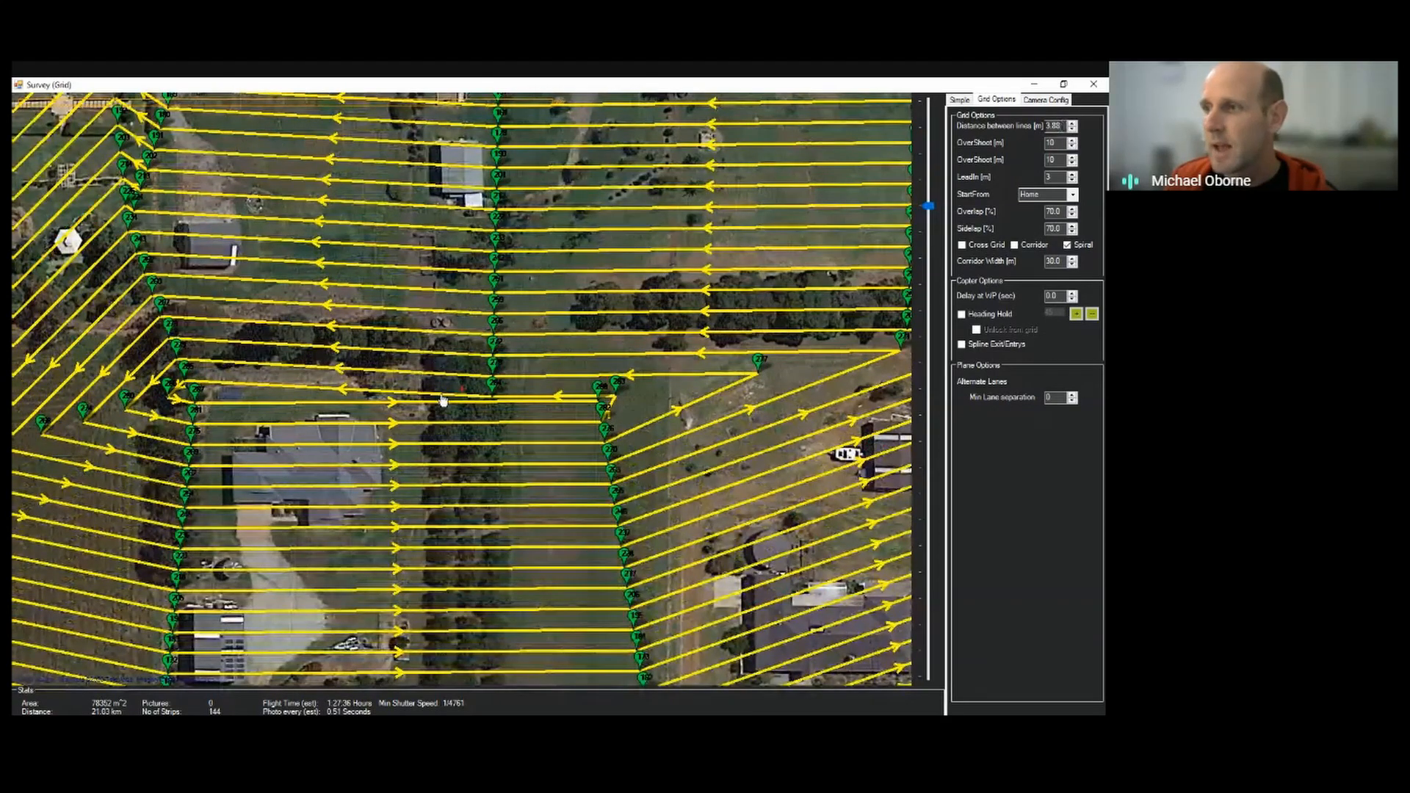
scroll(443, 400, "down", 3)
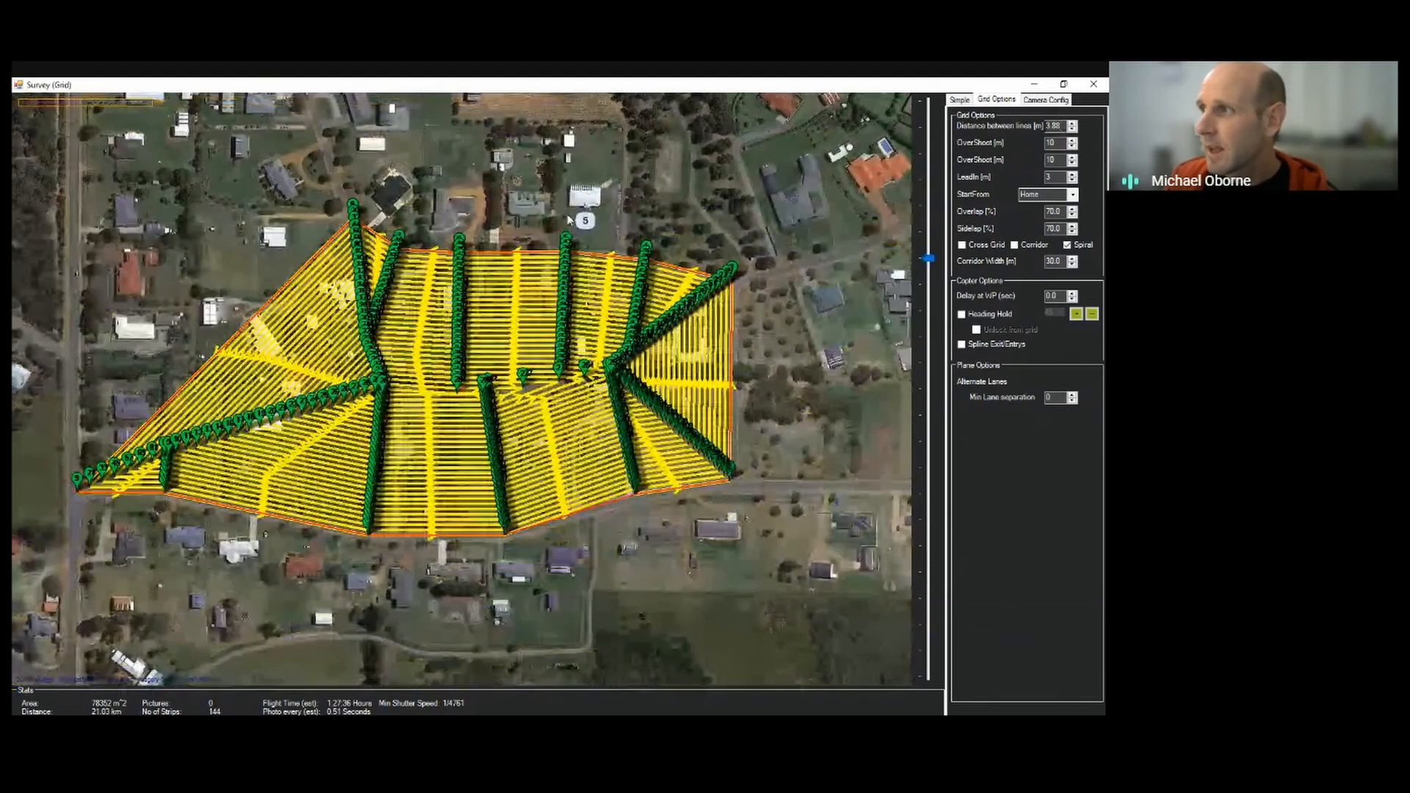
scroll(569, 218, "up", 2)
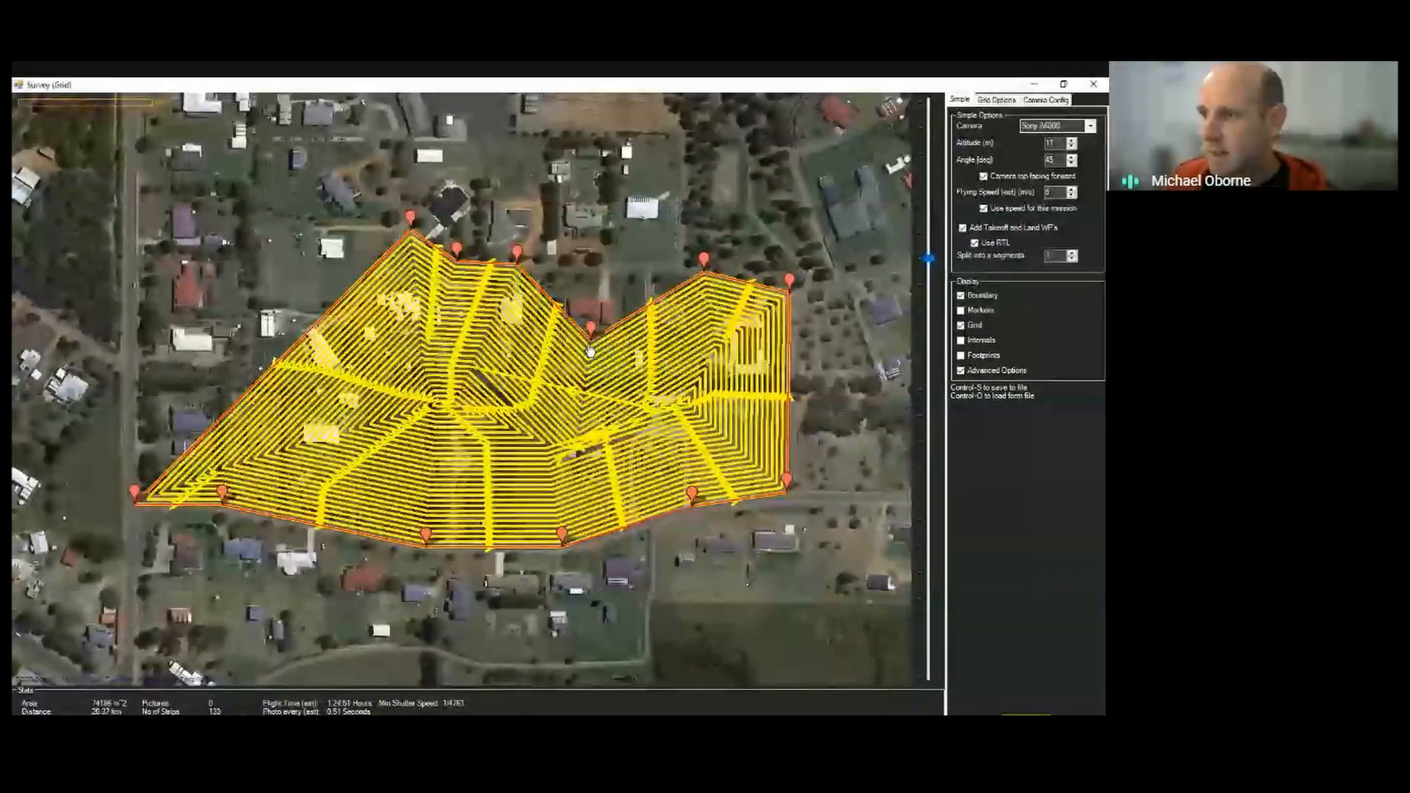
Move the indented northern boundary point back out to the northern road and nudge the northernmost corner point slightly
left_click_drag(589, 351, 623, 272)
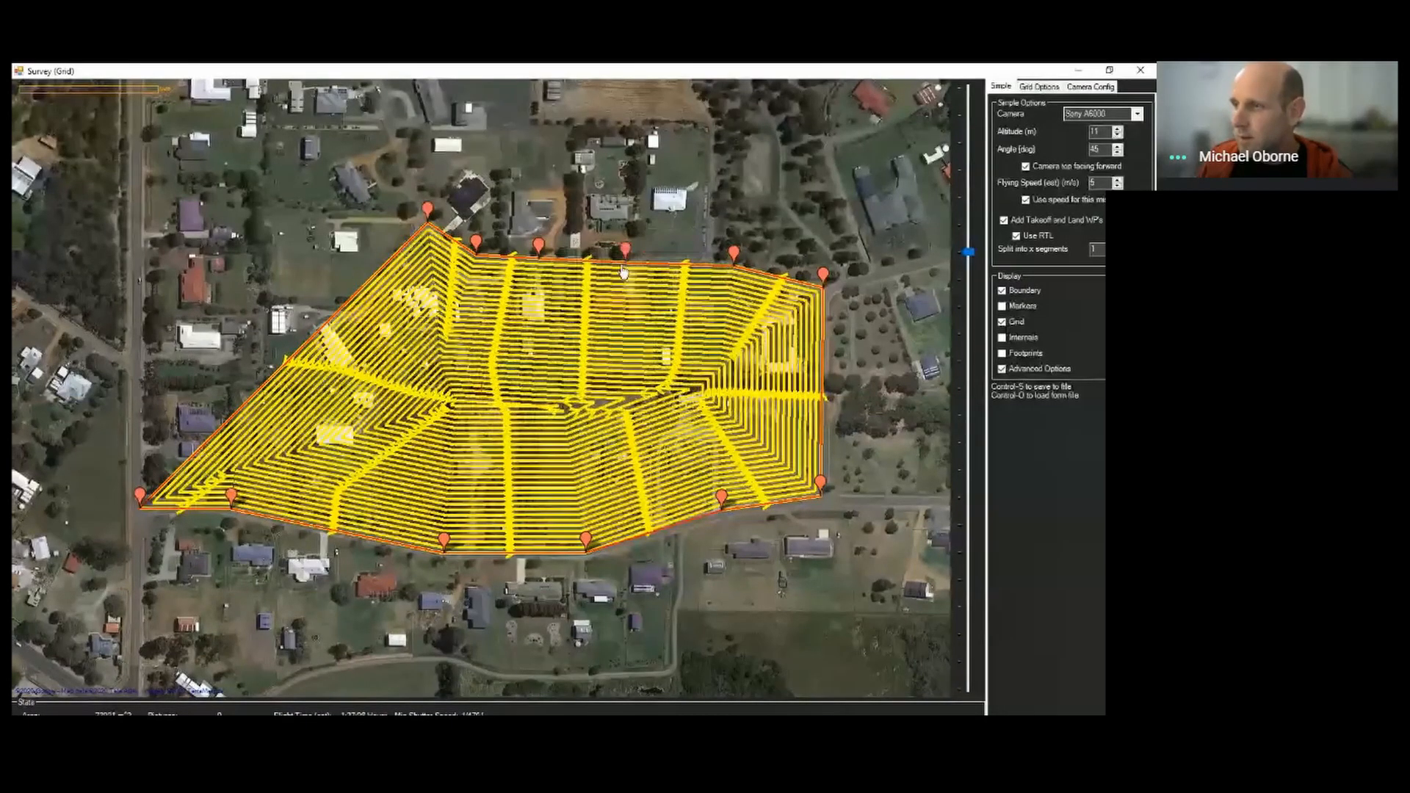
scroll(612, 411, "up", 1)
scroll(612, 415, "down", 2)
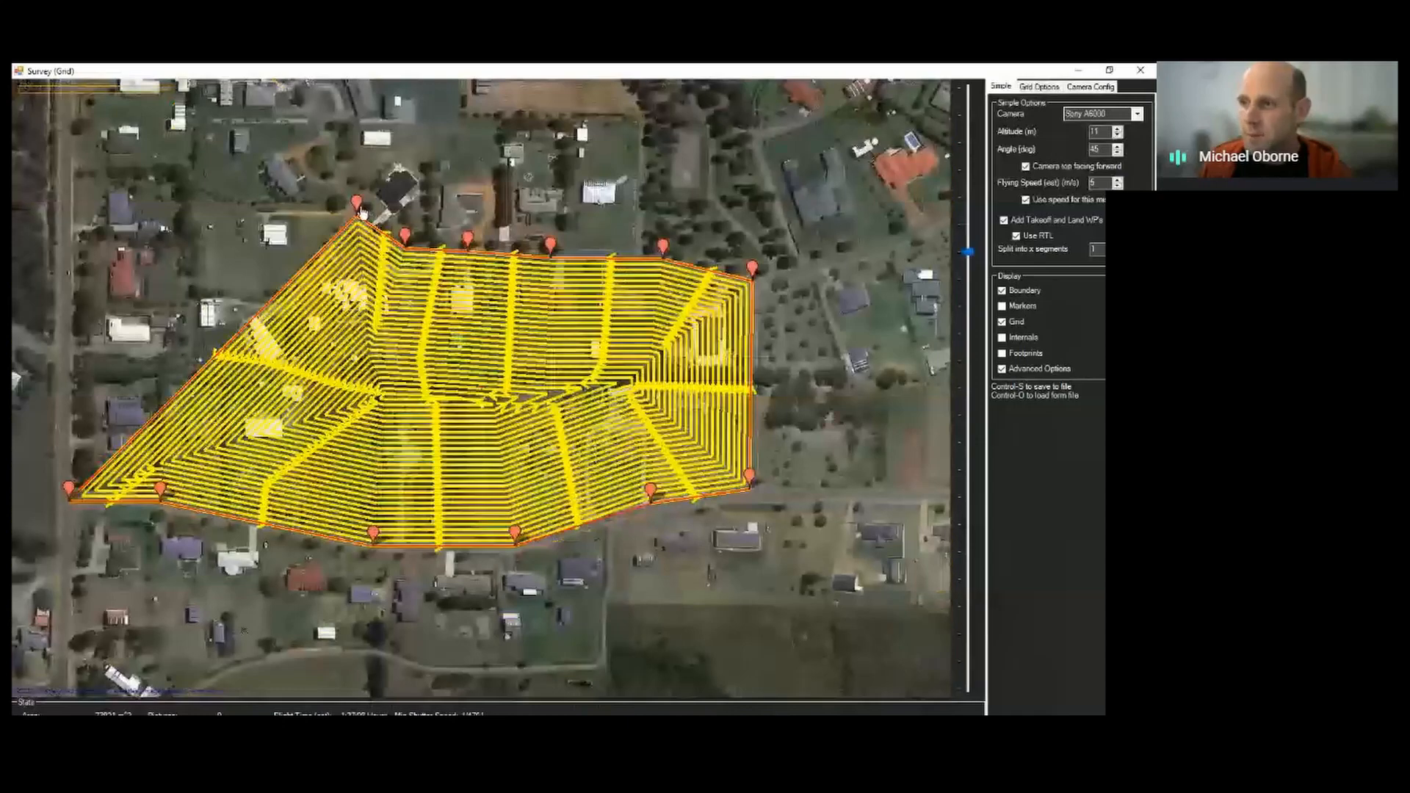
mouse_move(358, 210)
left_mouse_down()
mouse_move(294, 235)
mouse_move(456, 414)
mouse_move(550, 462)
mouse_move(598, 435)
mouse_move(642, 337)
mouse_move(197, 301)
mouse_move(294, 222)
mouse_move(378, 216)
mouse_move(356, 218)
left_mouse_up()
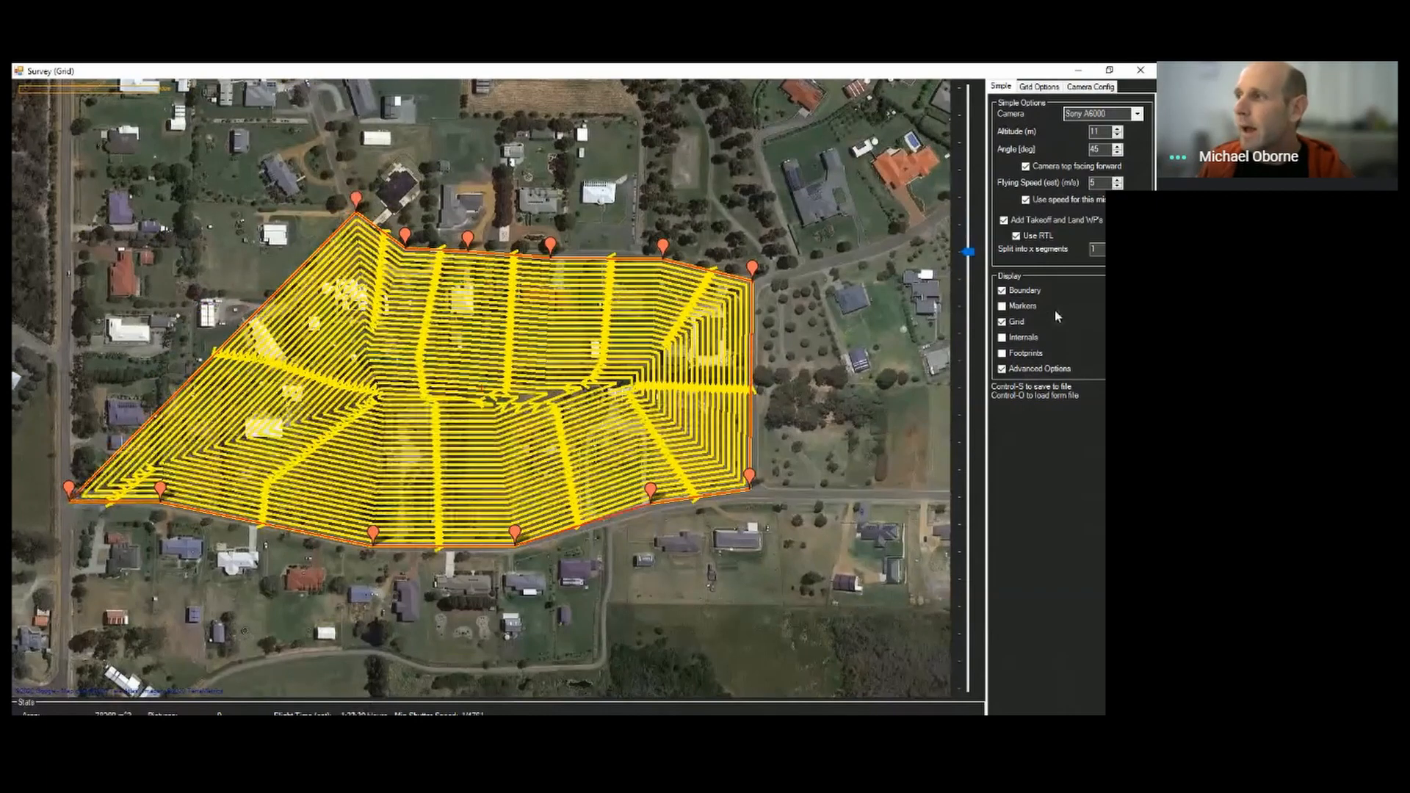
Turn off the spiral option so that the survey area uses the parallel line grid
left_click(1051, 88)
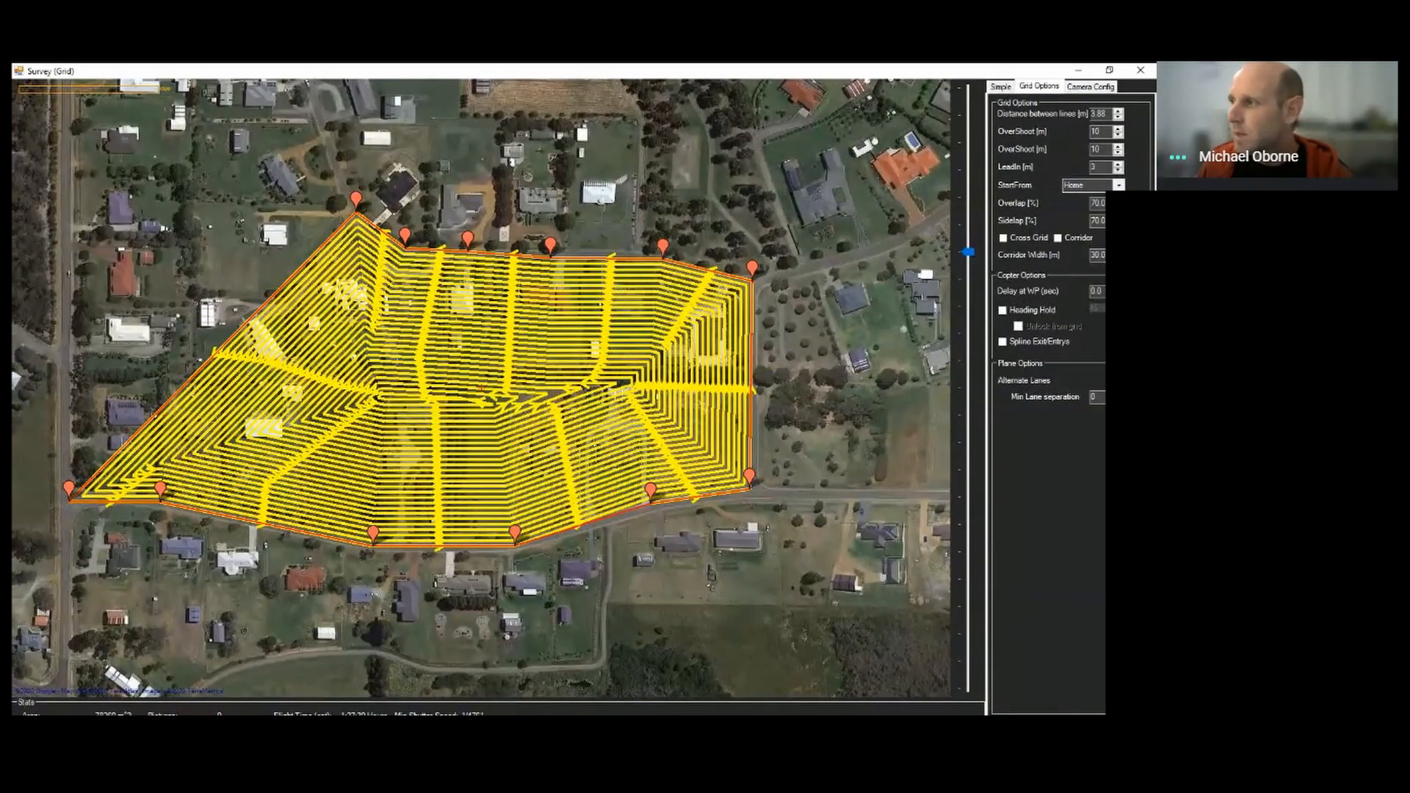
left_click(1111, 238)
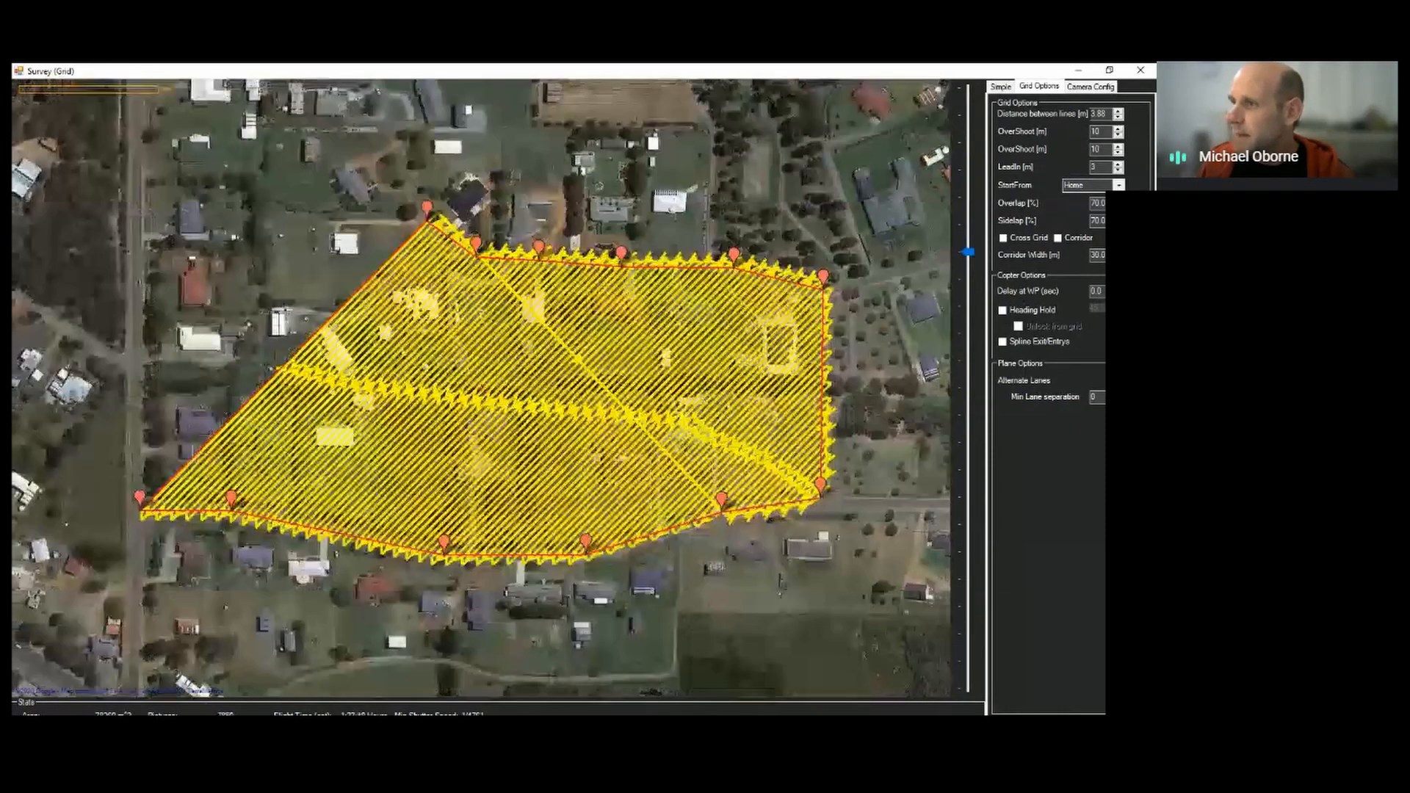
left_click(1112, 237)
left_click(1111, 238)
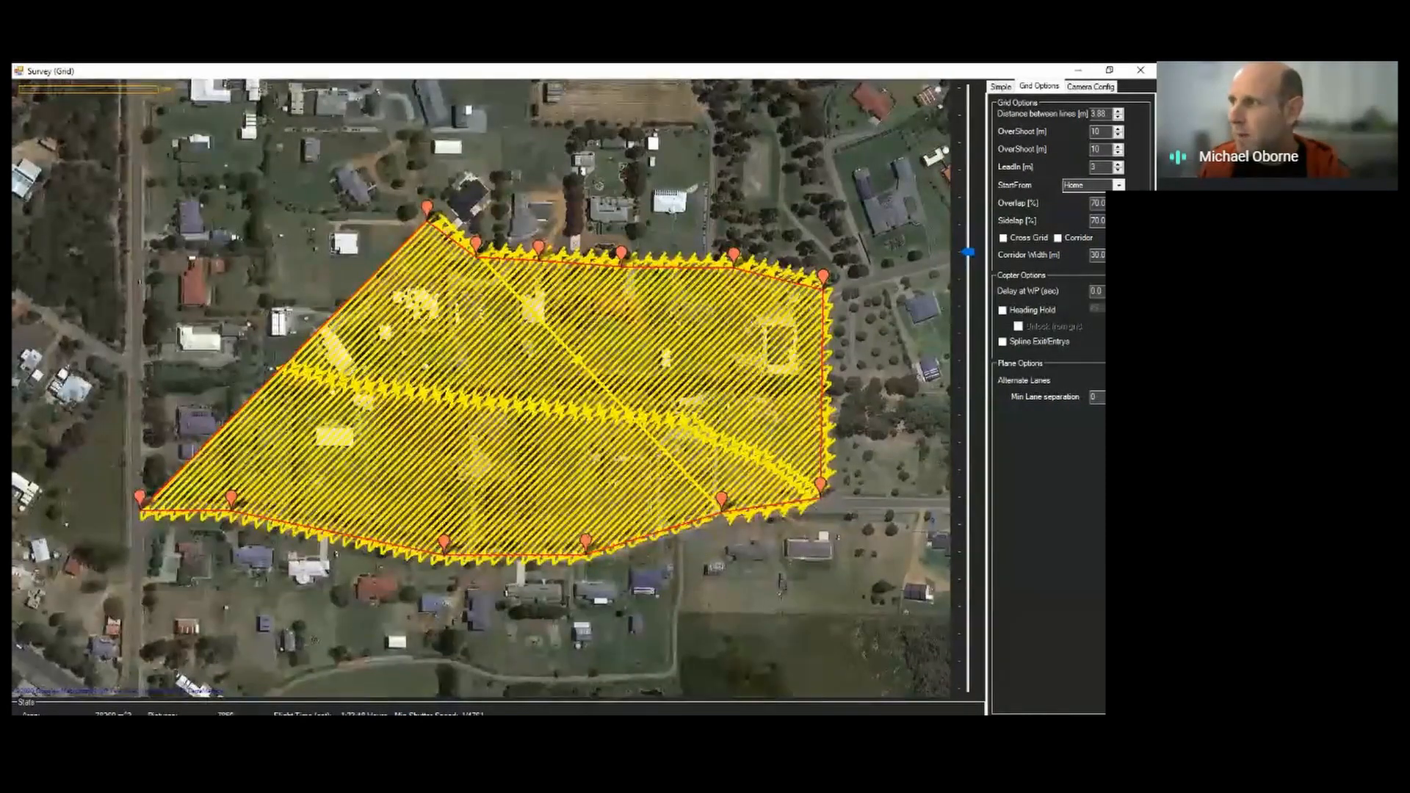
Raise the survey altitude to 41 m
left_click(1000, 87)
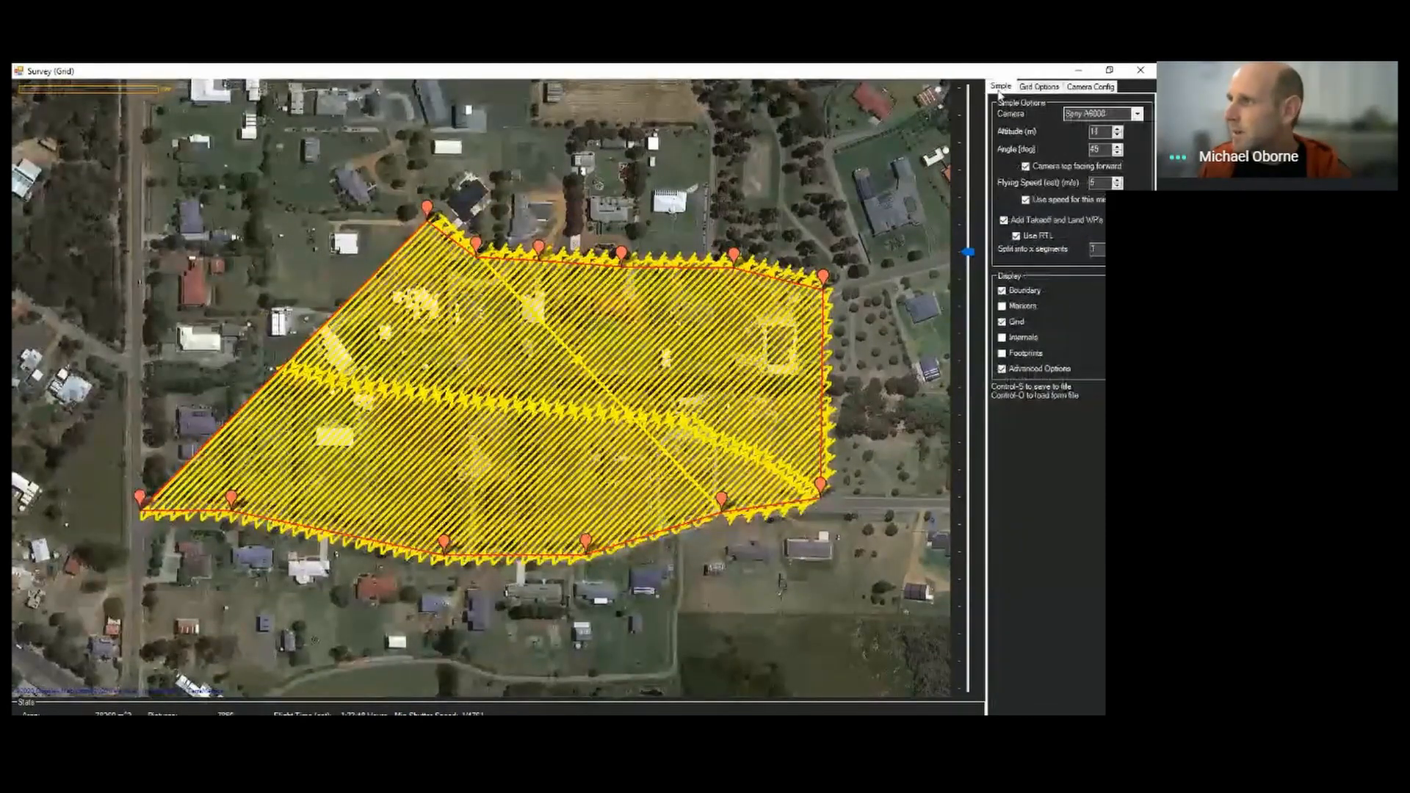
left_click(1117, 130)
left_click(1118, 129)
left_click(1117, 129)
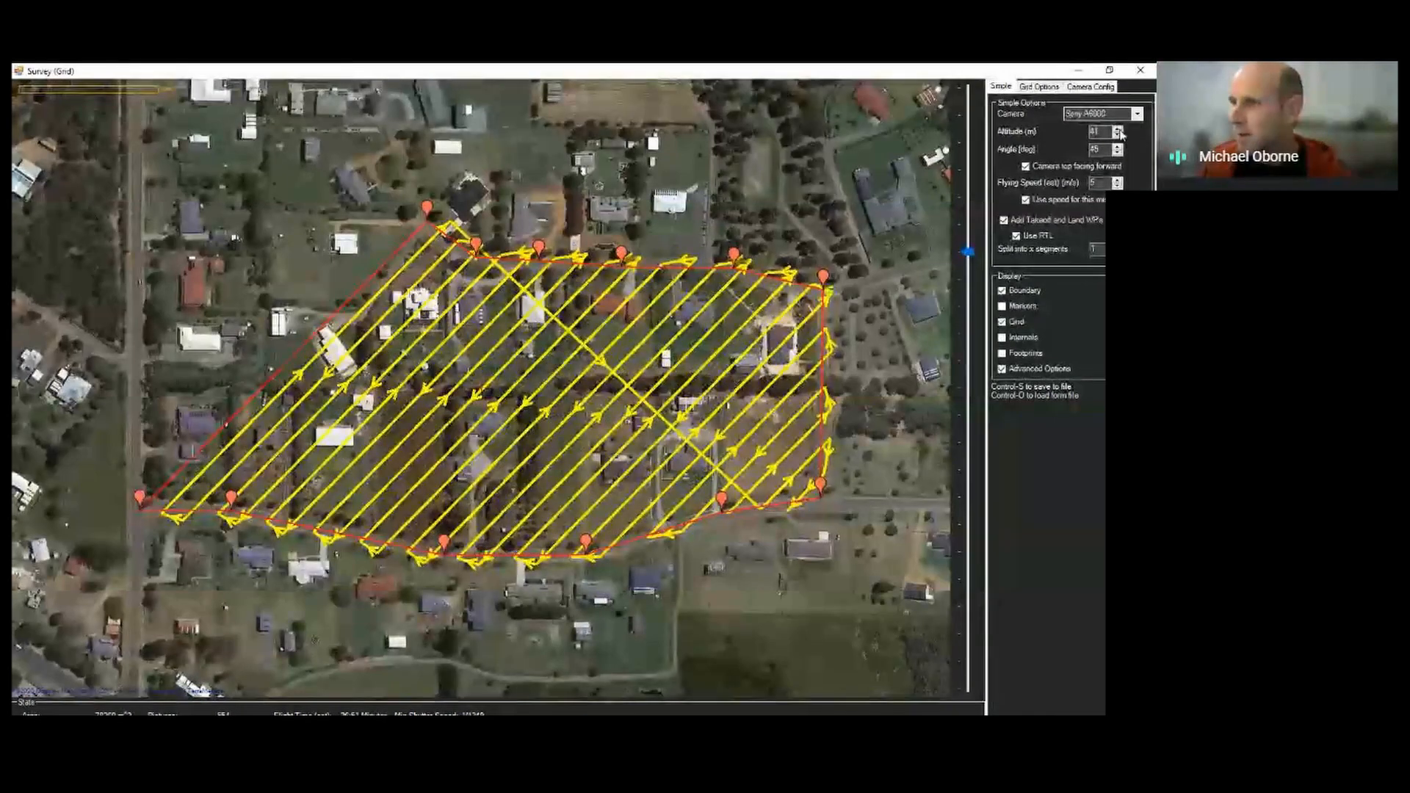
Set the copter's delay at each waypoint to 1.0 second and inspect the line ends along the northern boundary
left_click(1039, 88)
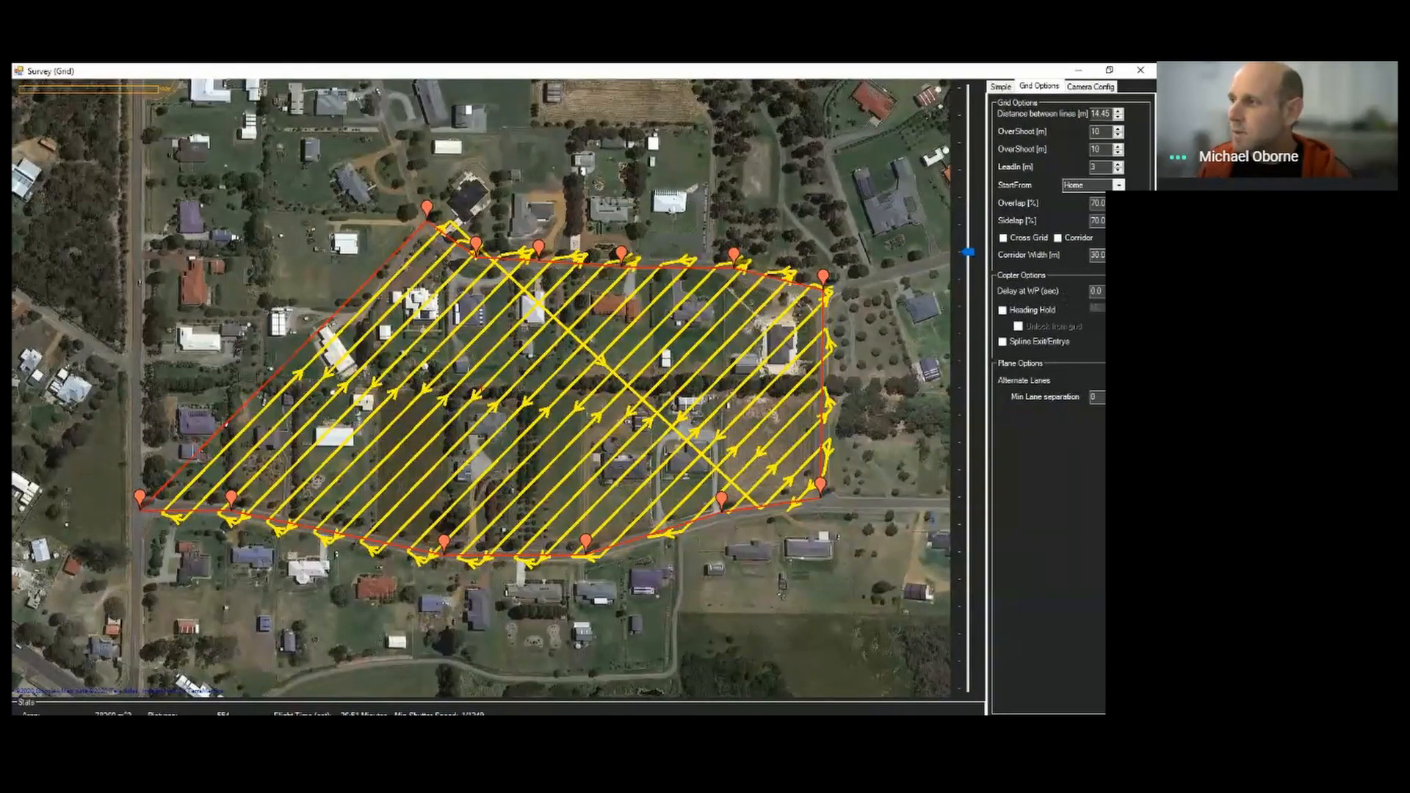
type("1.0")
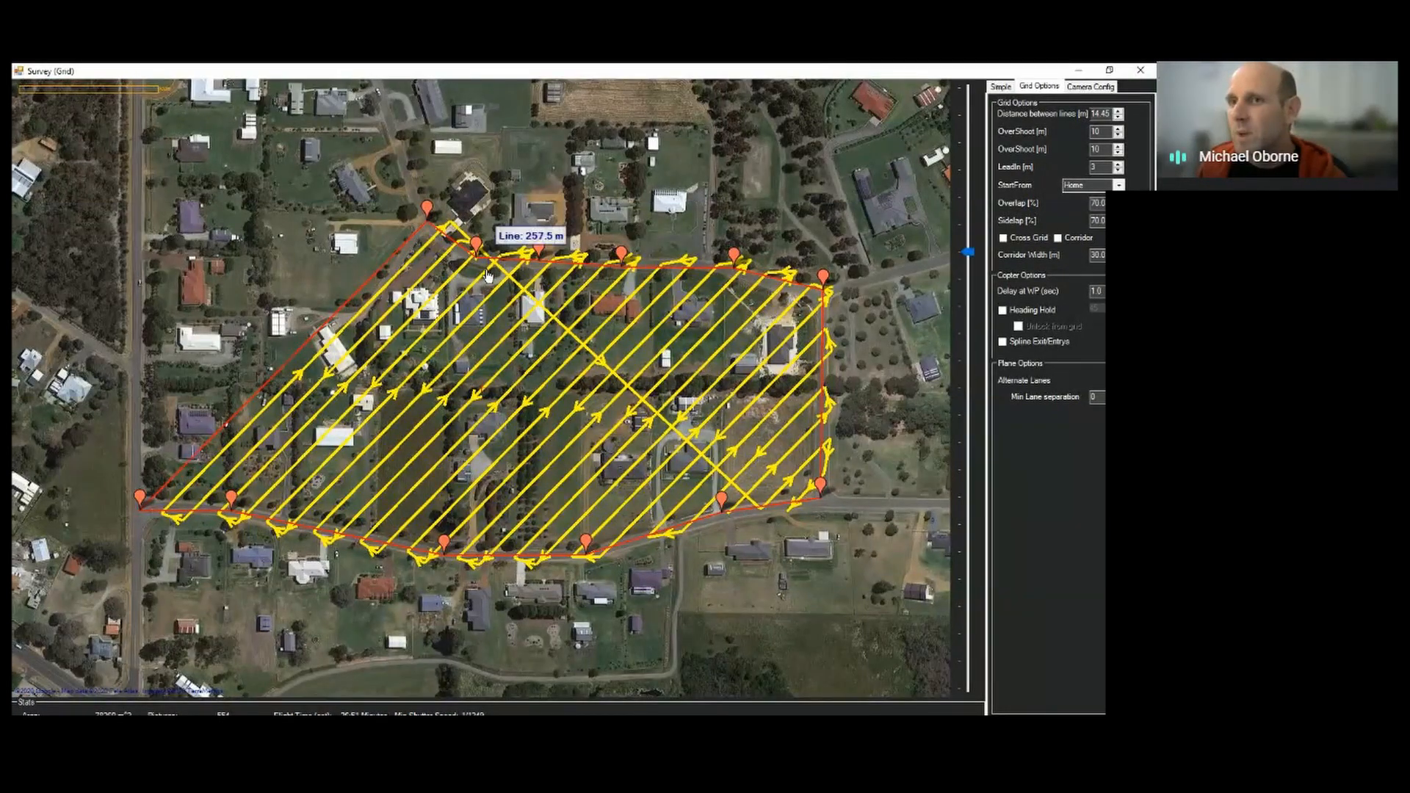
scroll(506, 261, "up", 1)
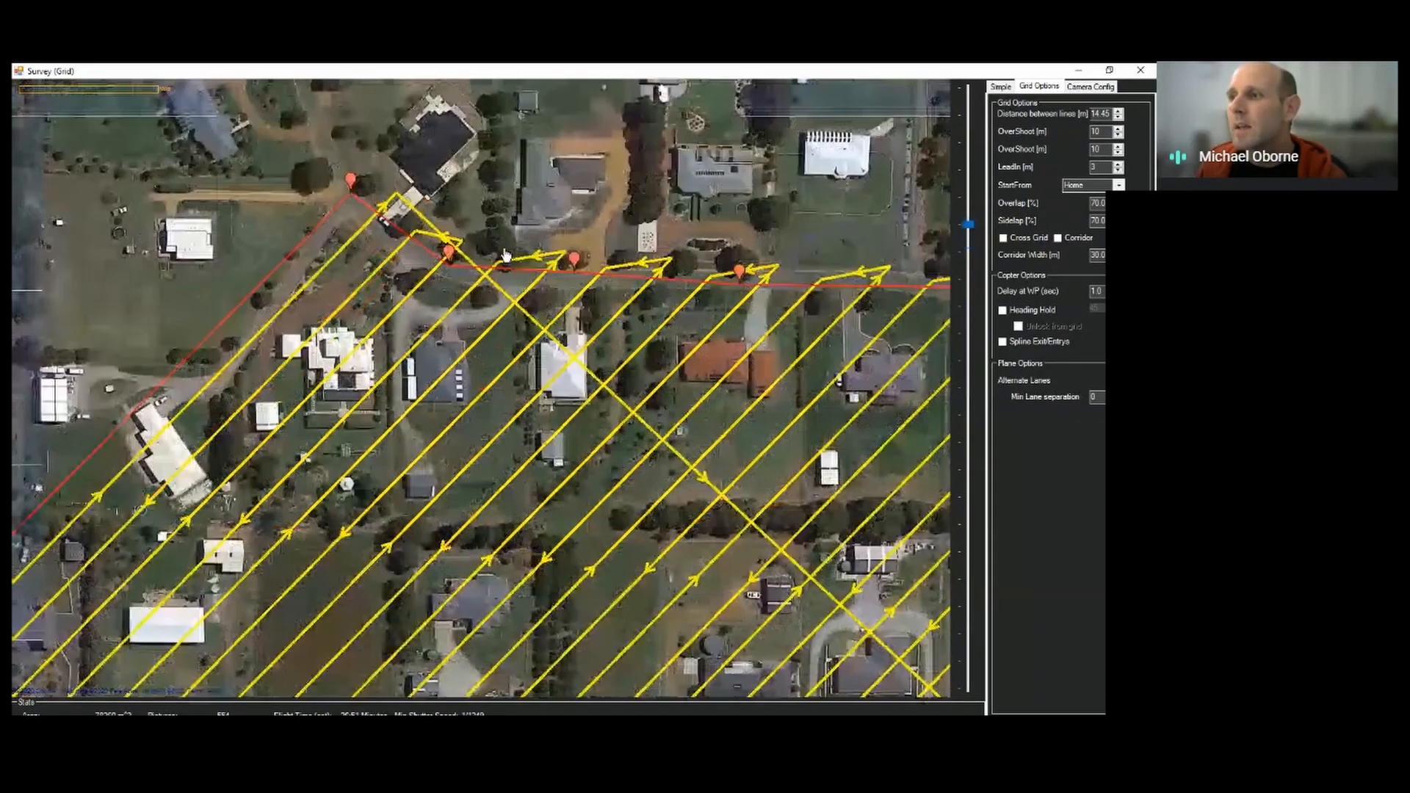
scroll(499, 268, "down", 1)
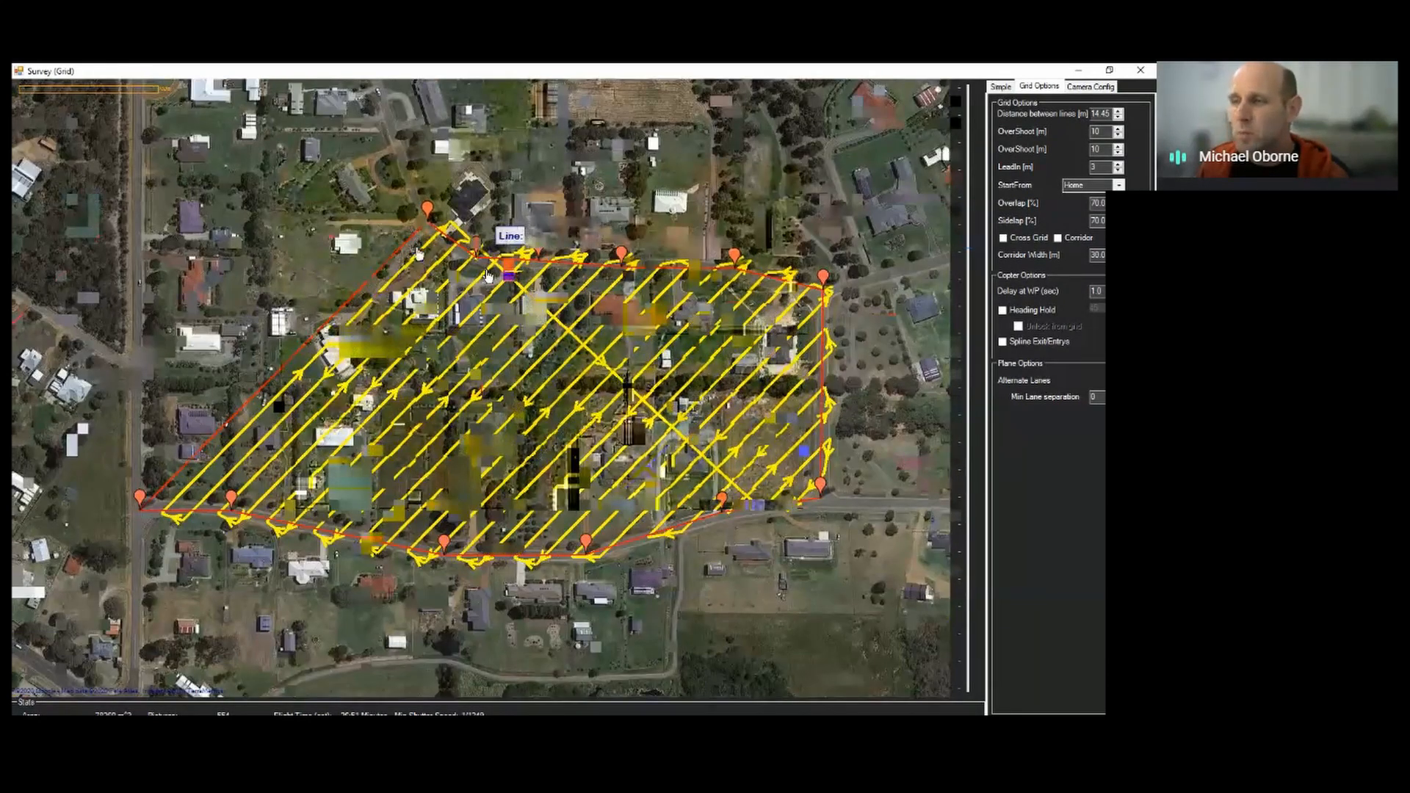
scroll(476, 249, "up", 3)
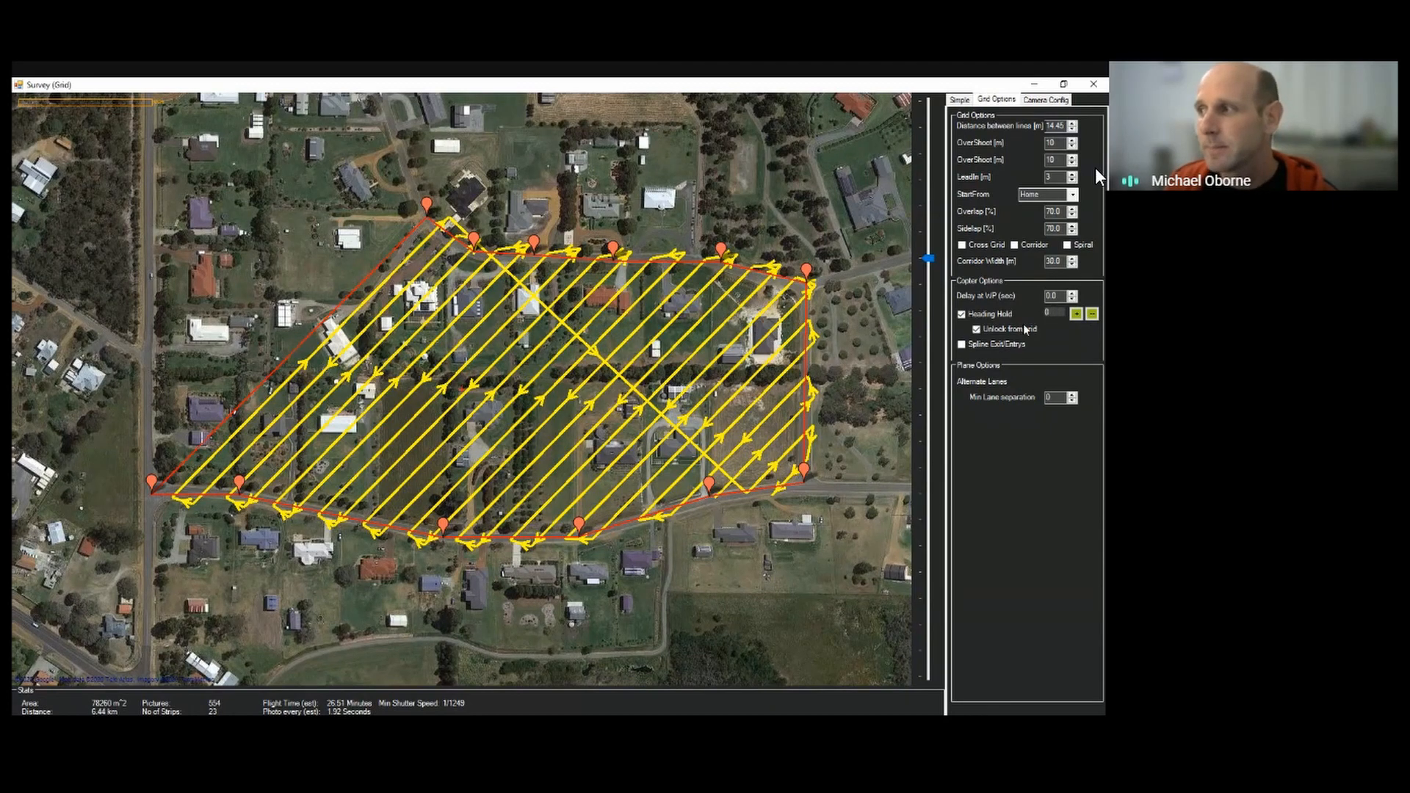
Turn off heading hold, enable spline exits and entries, and inspect the turns between lines along the northern boundary
left_click(986, 315)
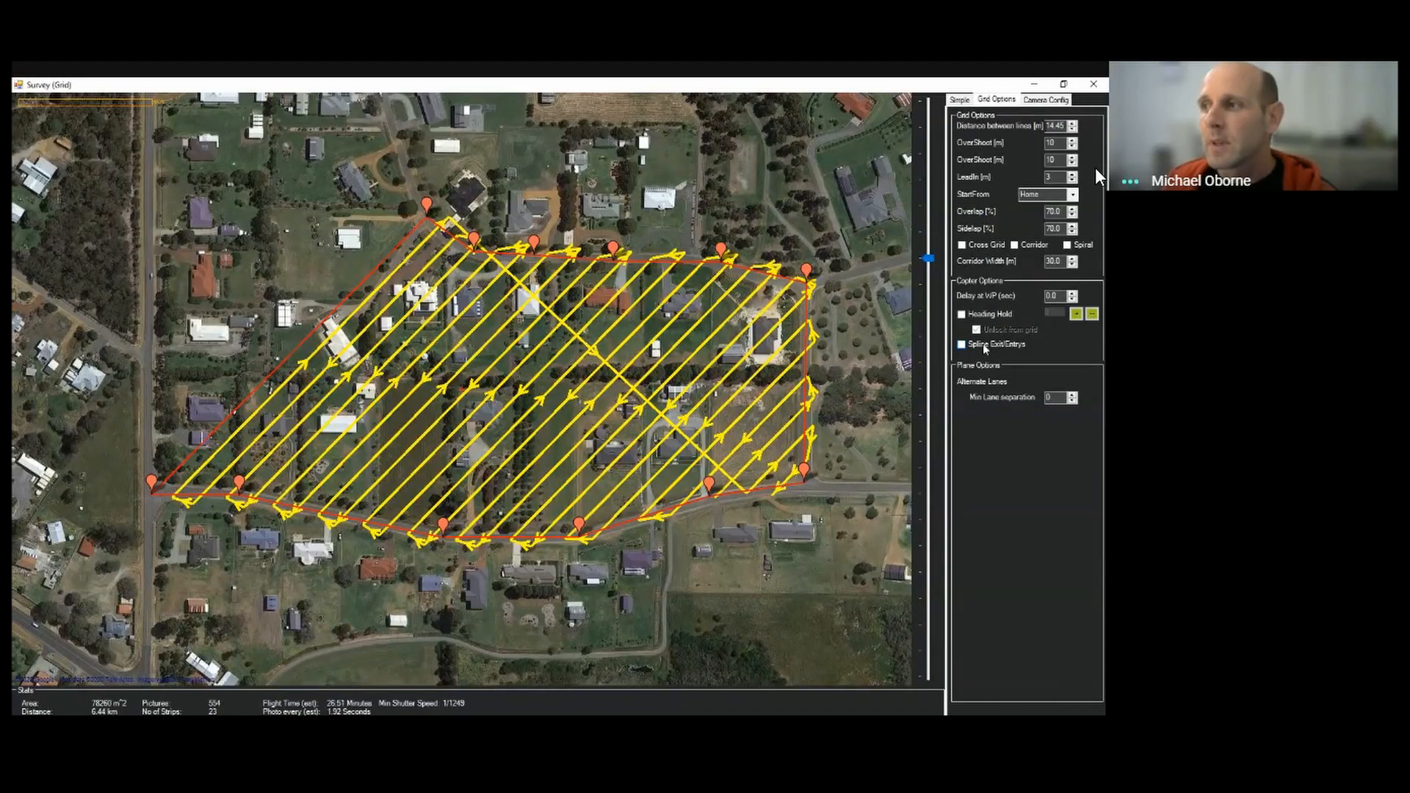
scroll(689, 244, "up", 2)
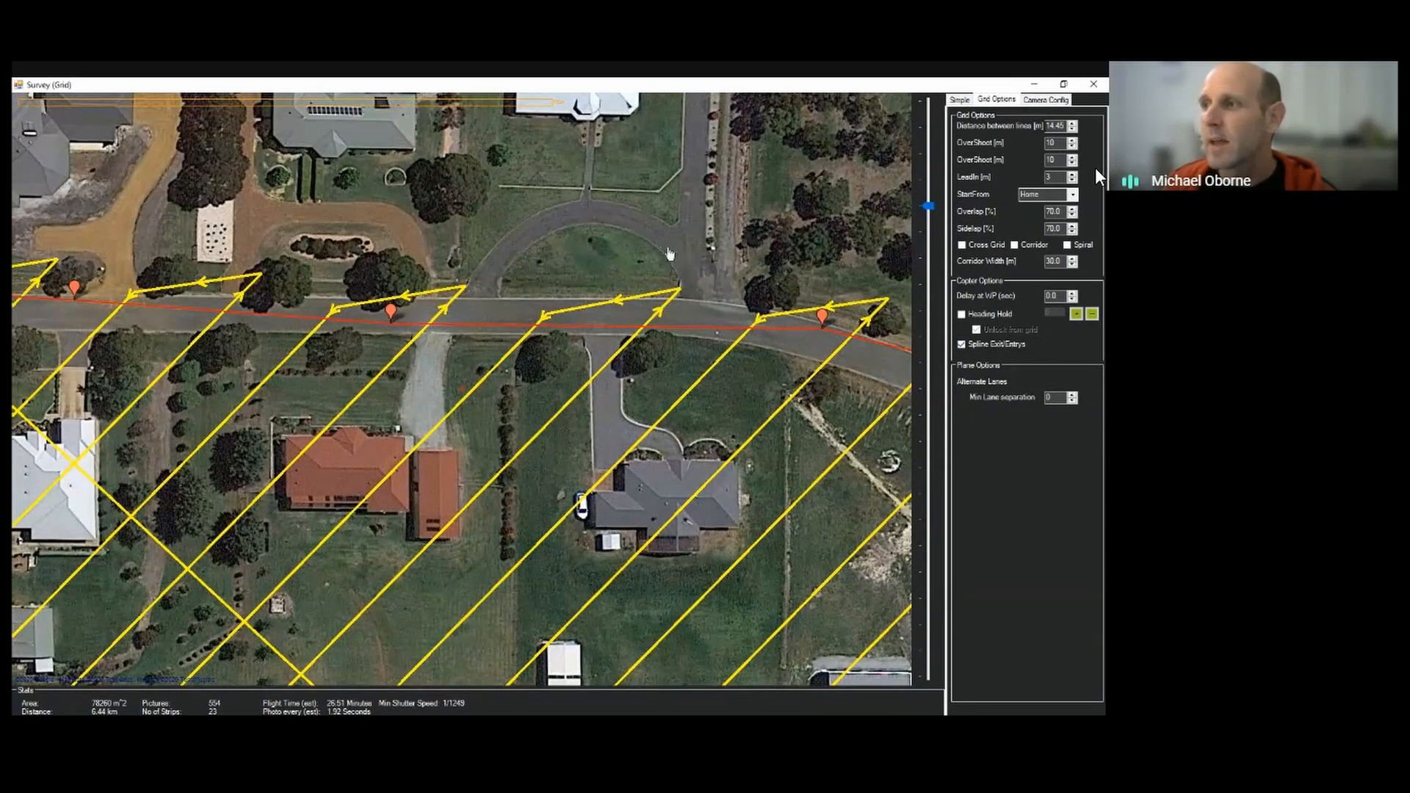
mouse_move(613, 318)
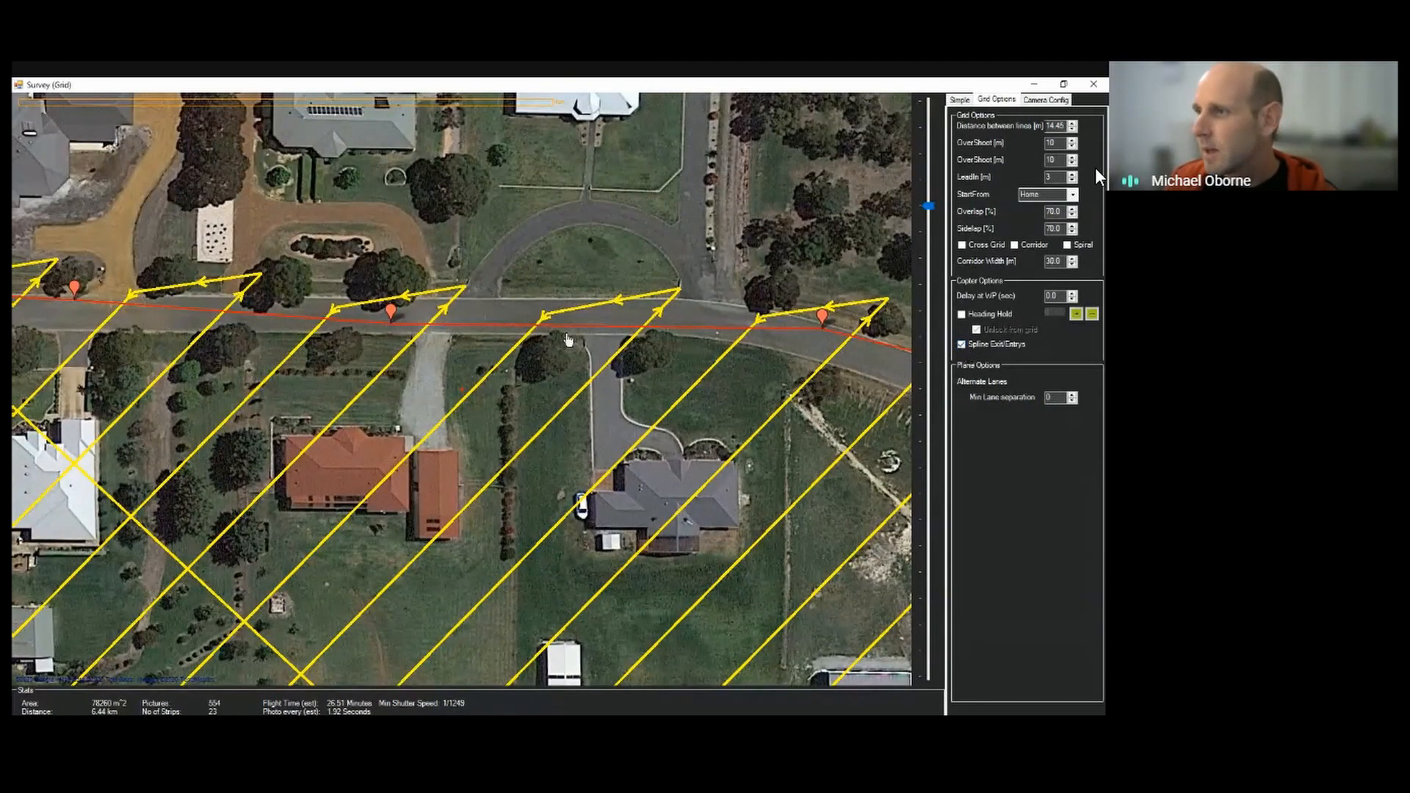
scroll(663, 331, "down", 1)
scroll(663, 332, "up", 1)
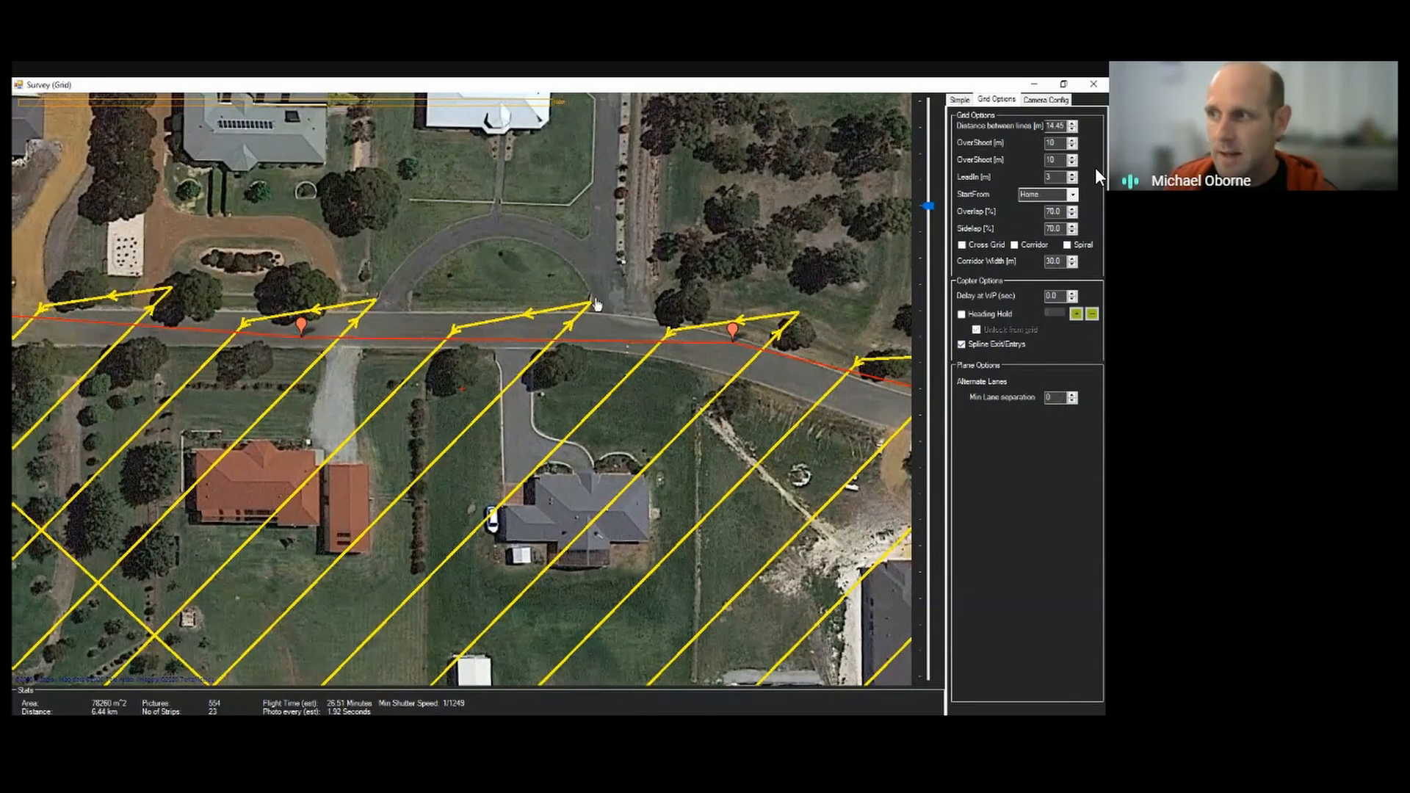
Try minimum lane separations of 1, 3 and 6 for the plane's alternate lanes, inspecting the turns at the northwestern corner
left_click(1072, 395)
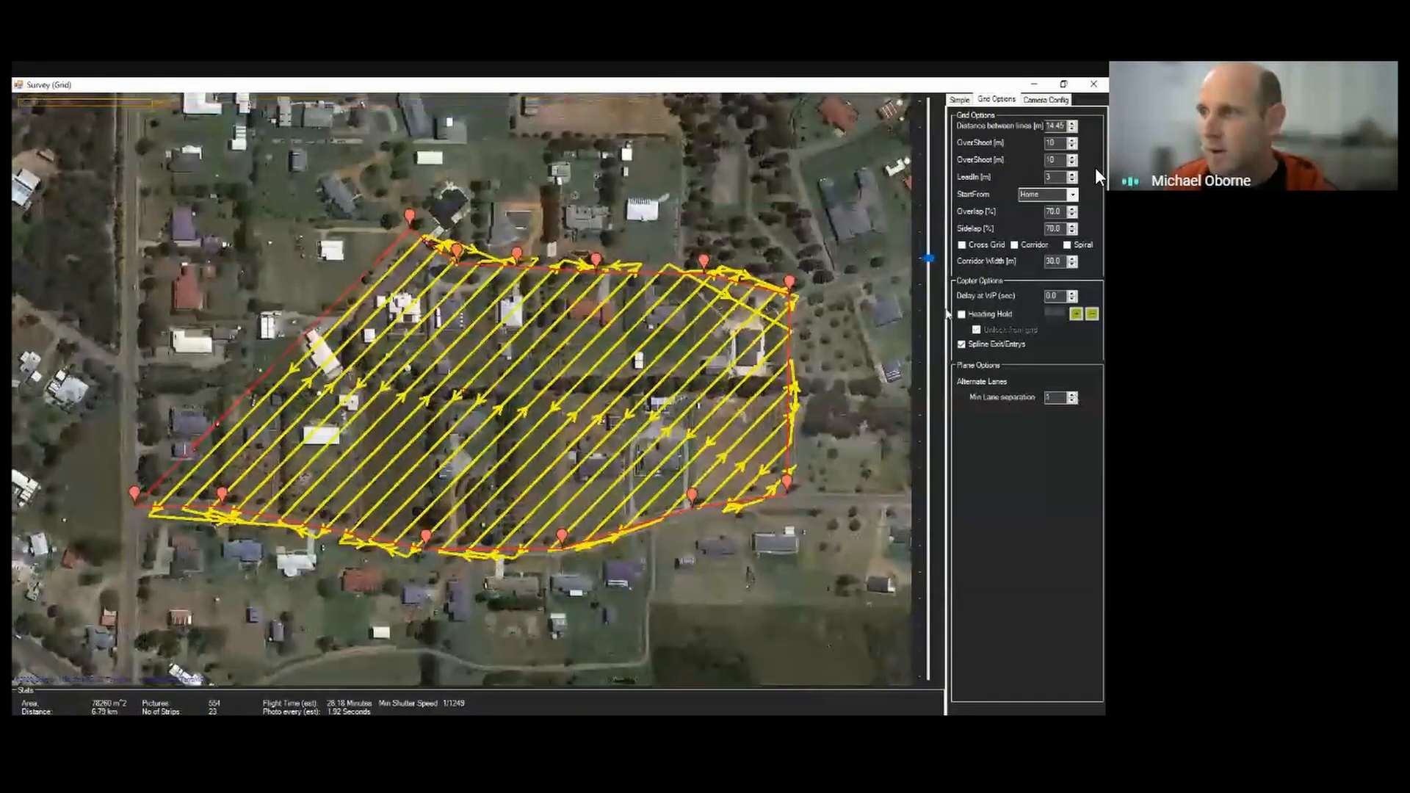
scroll(409, 216, "up", 1)
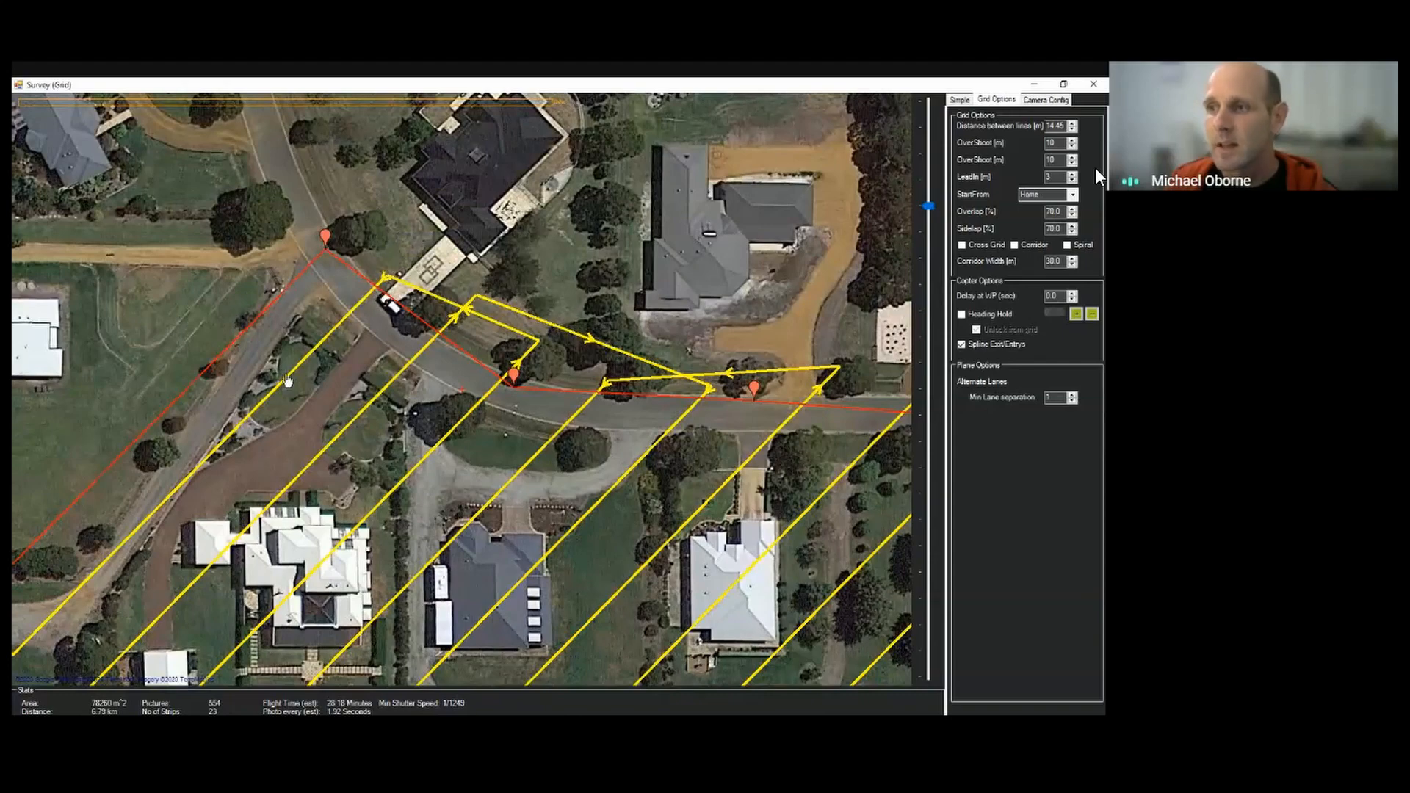
left_click(1073, 395)
left_click(1073, 394)
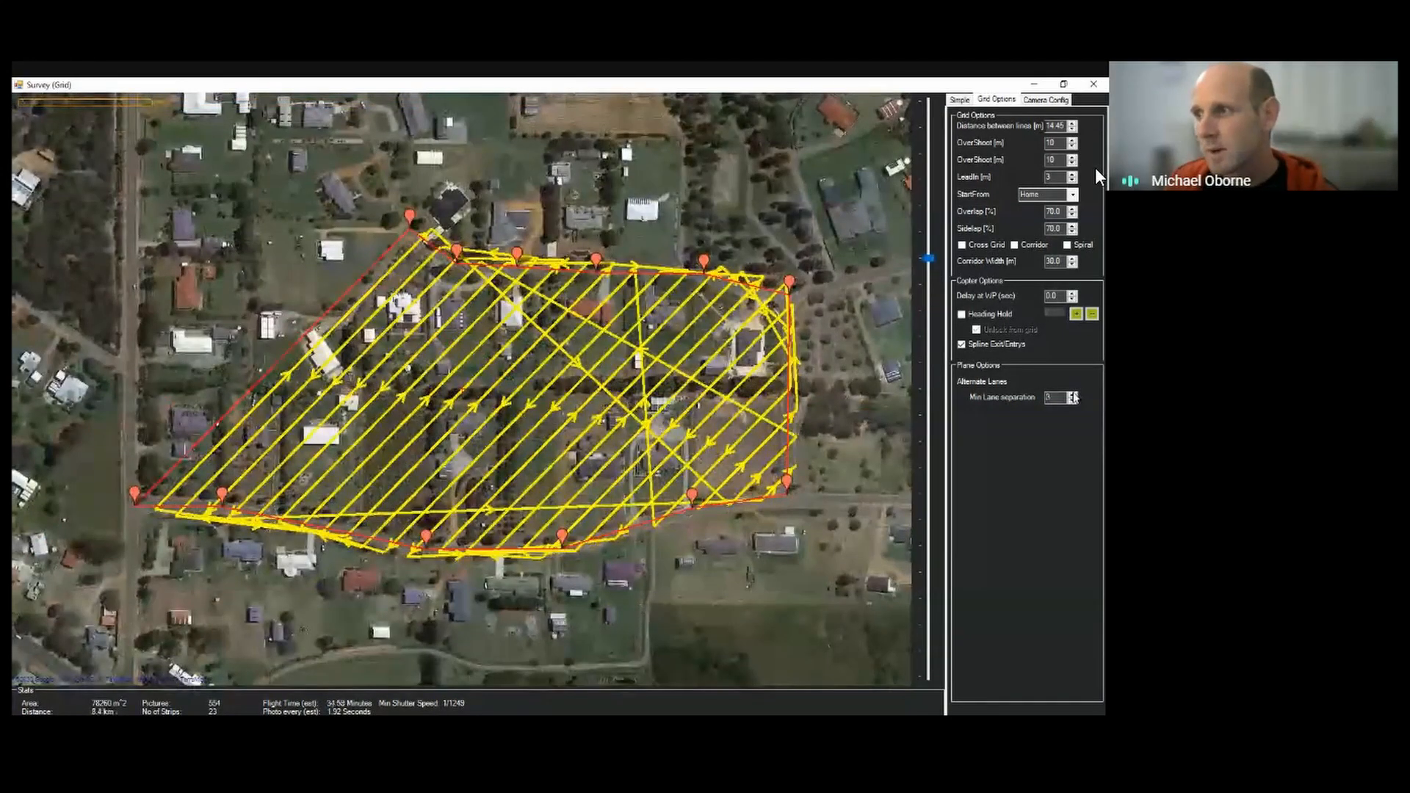
left_click(1072, 394)
left_click(1072, 395)
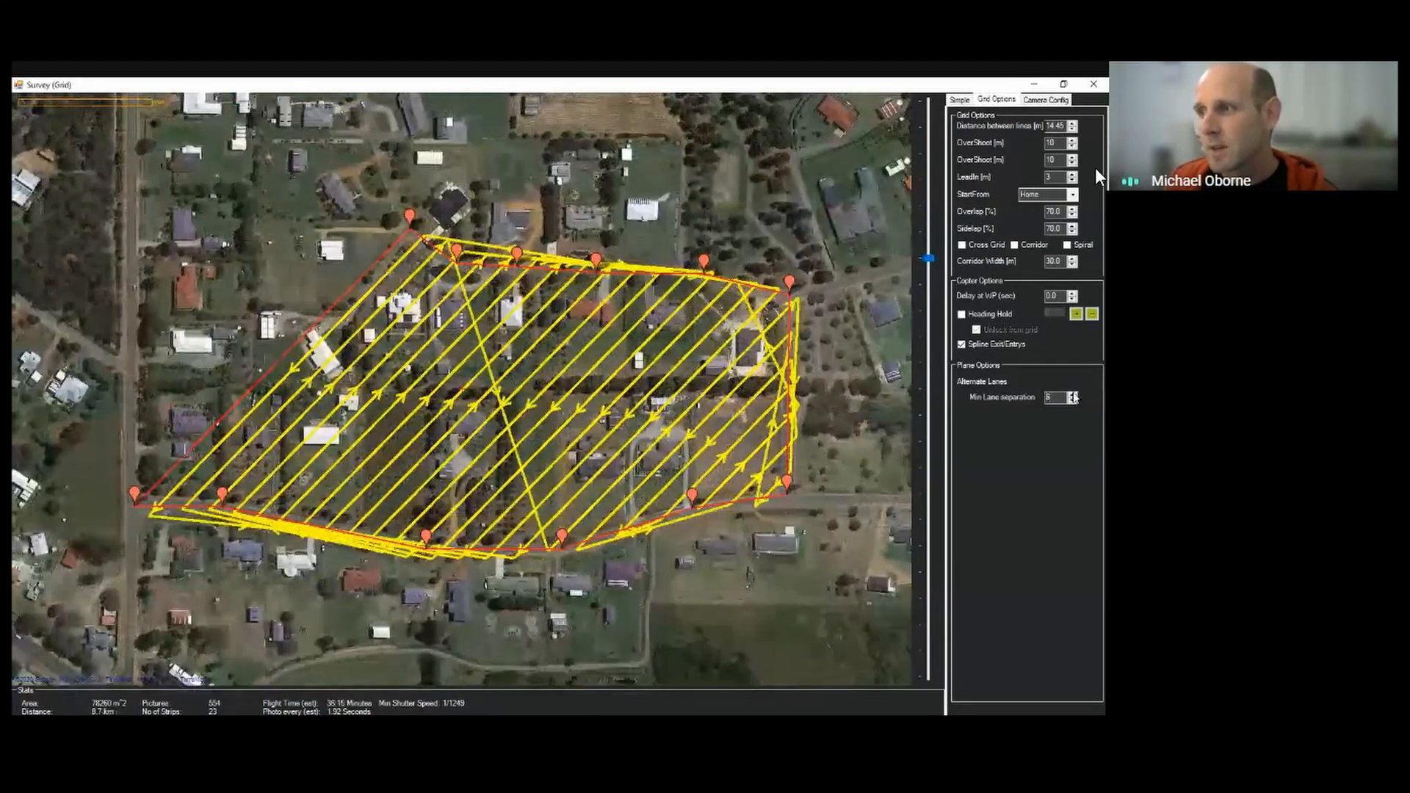
Lower the minimum lane separation to 1 and inspect the alternating turns along the northern road
left_click(1074, 400)
left_click(1075, 401)
left_click(1075, 401)
left_click(1075, 401)
left_click(1074, 401)
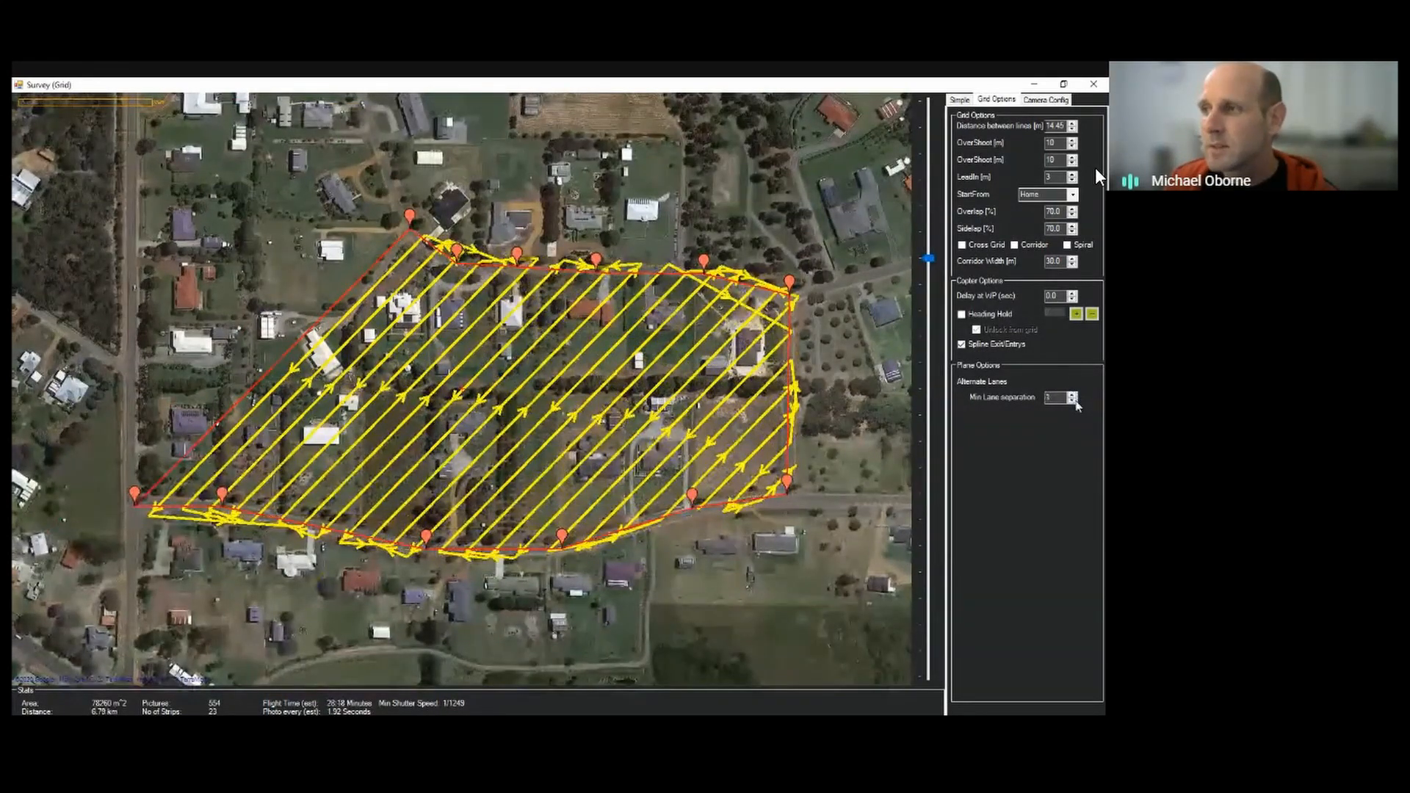
scroll(661, 213, "up", 2)
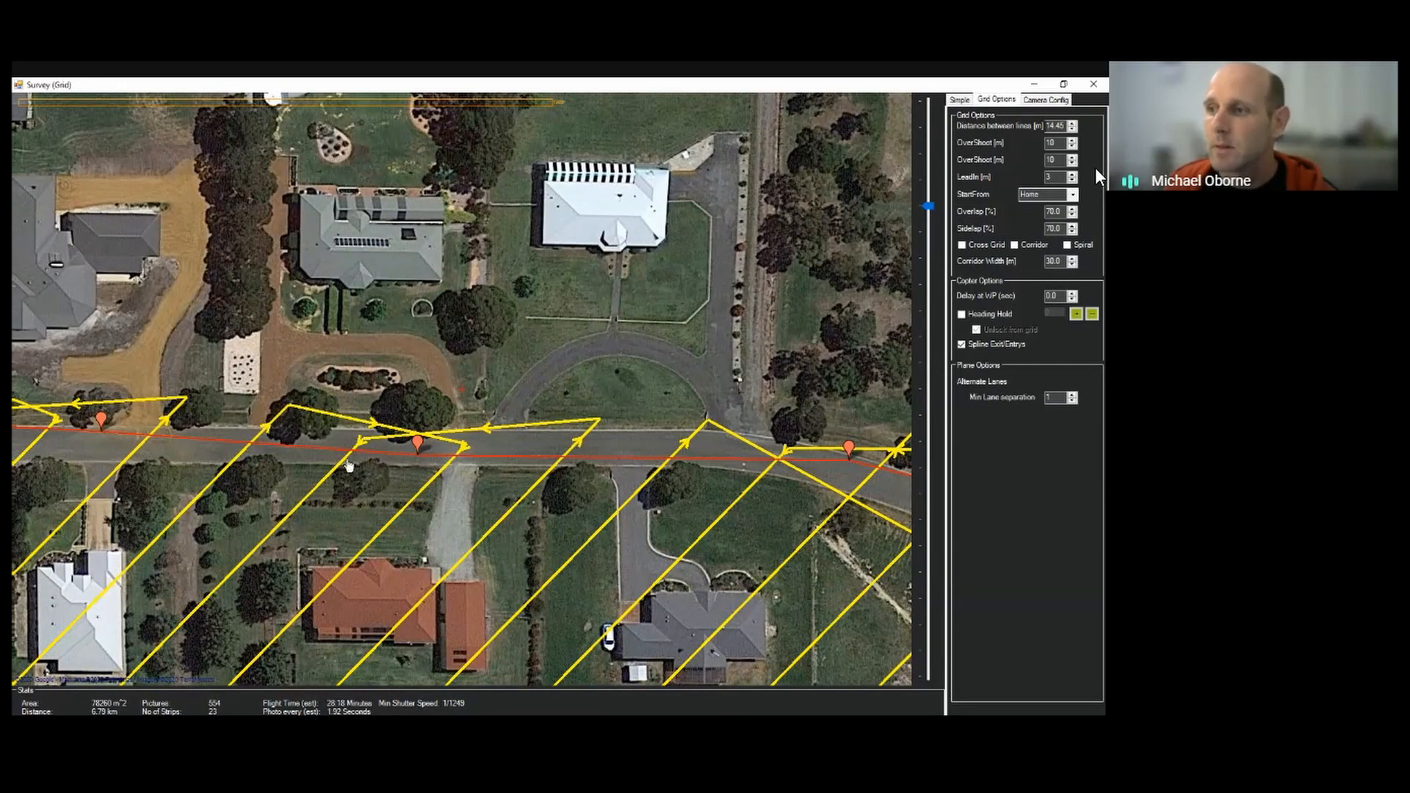
Try a minimum lane separation of 2 for the plane's alternate lanes, inspect the northern turns and set it to 0
left_click(1072, 395)
scroll(595, 198, "up", 2)
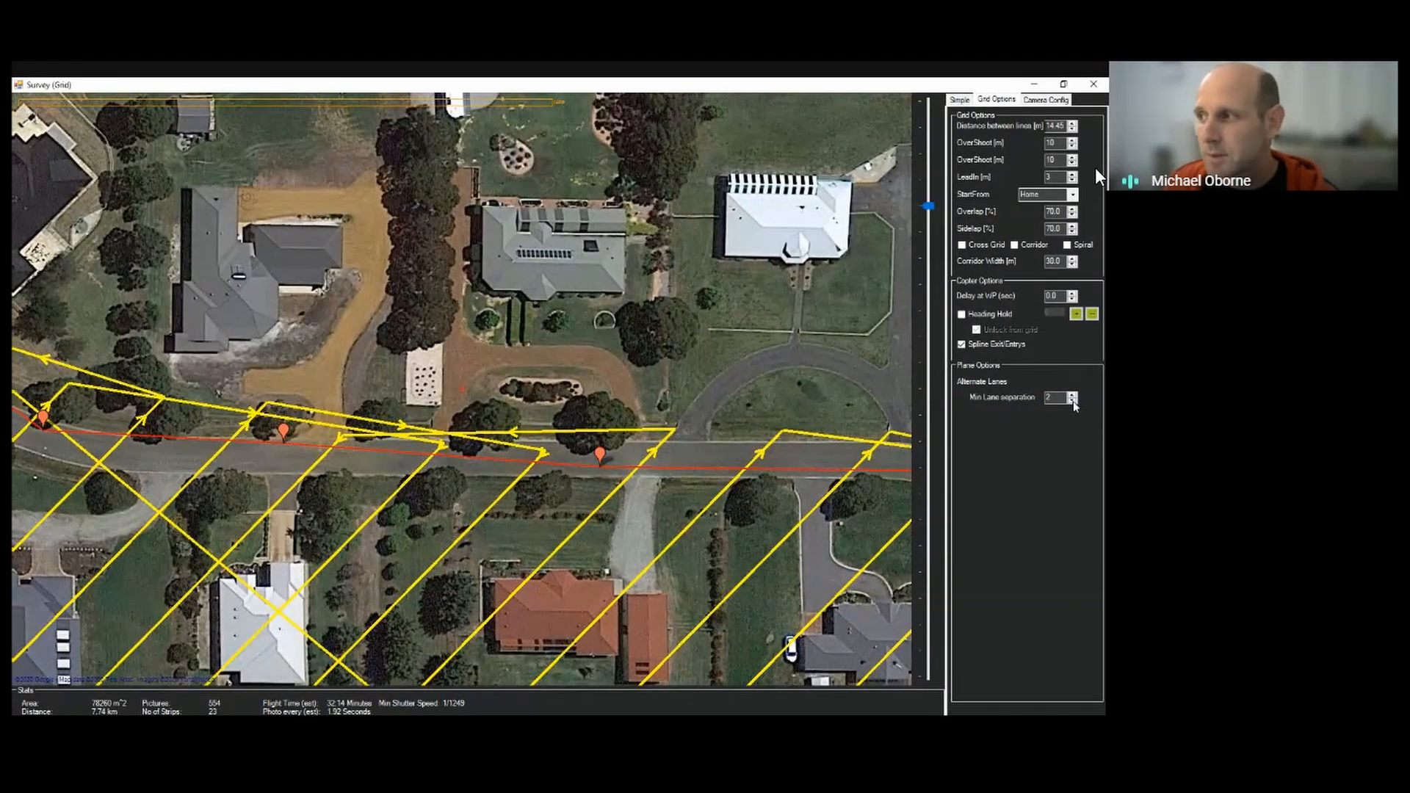
left_click(1072, 401)
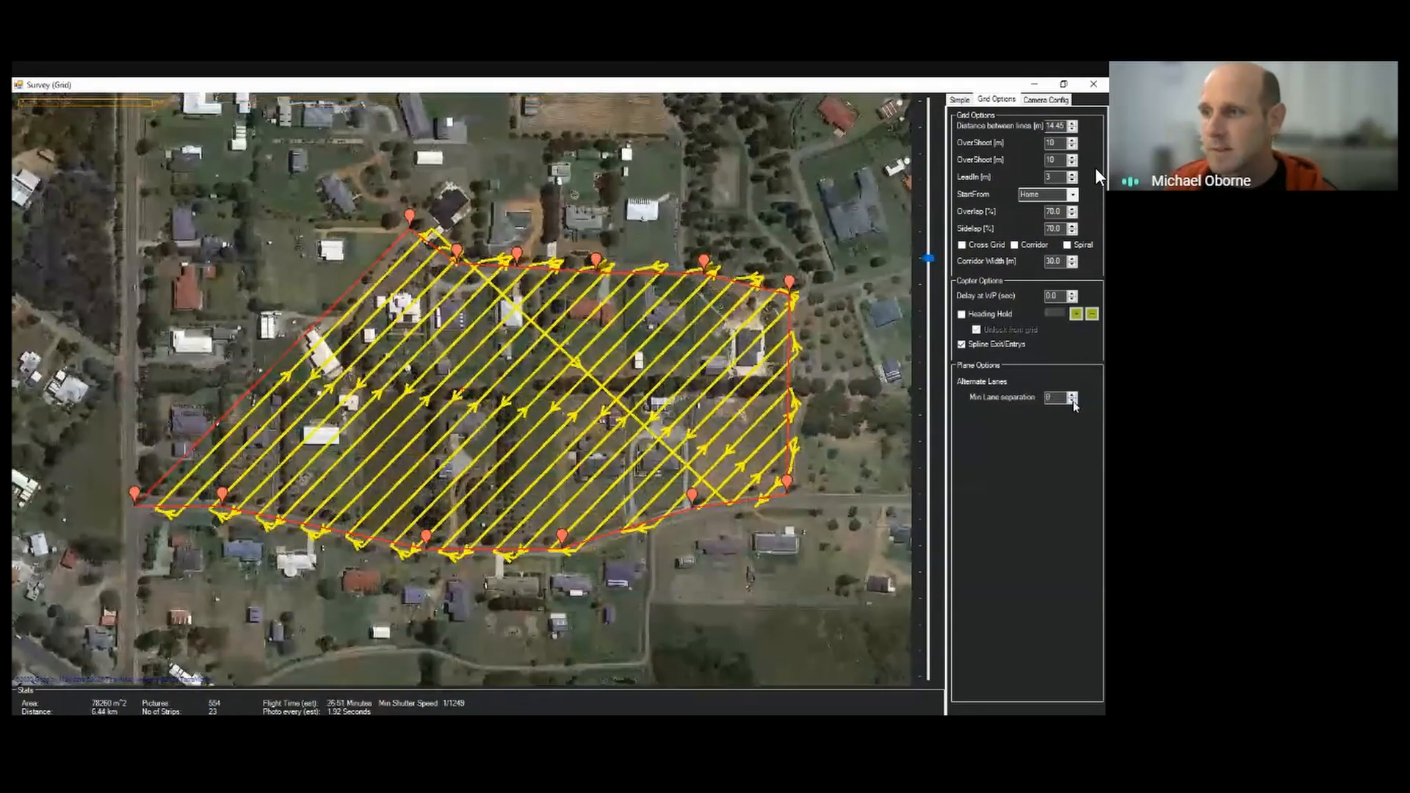
Examine the Sony A6000's lens and sensor parameters and its calculated horizontal and vertical fields of view
left_click(1039, 105)
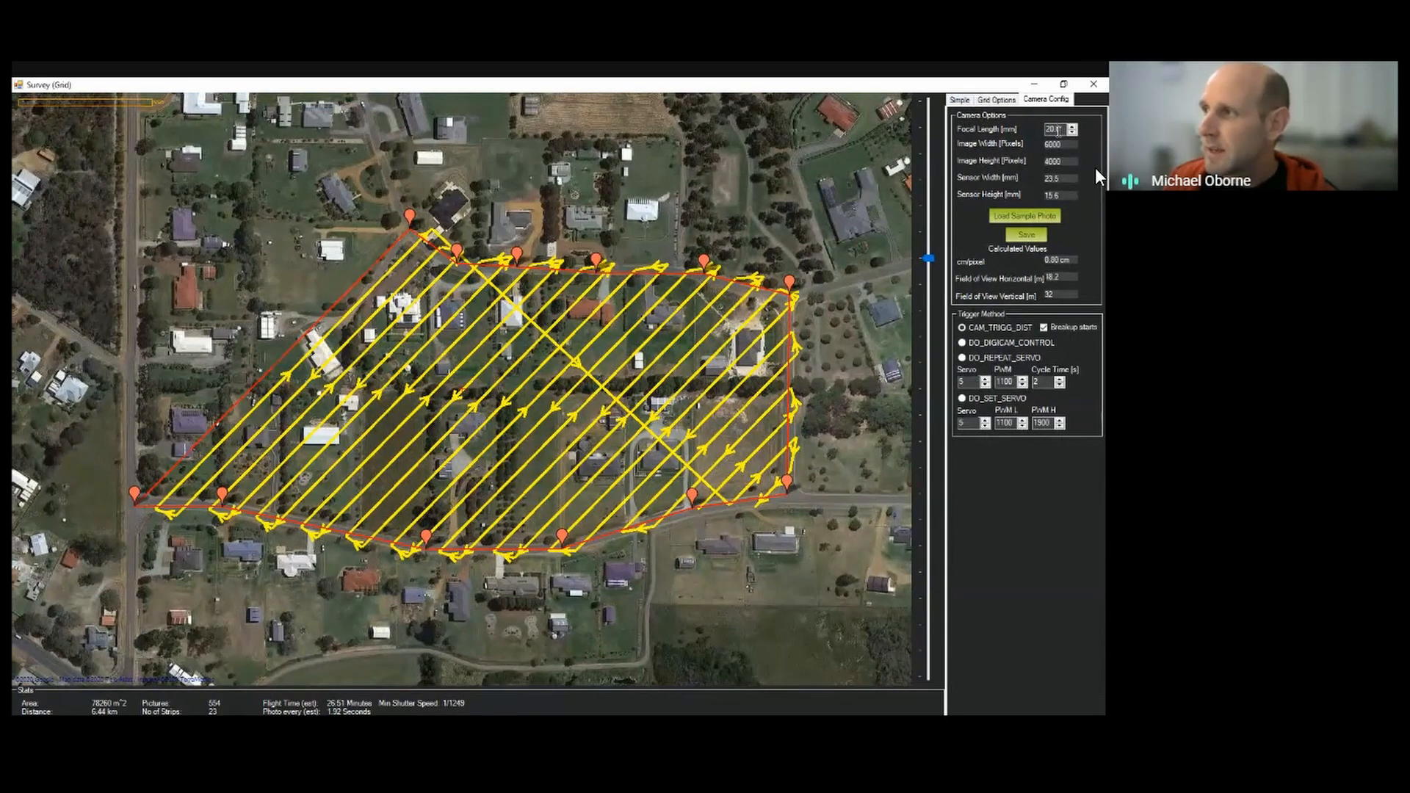
left_click(959, 102)
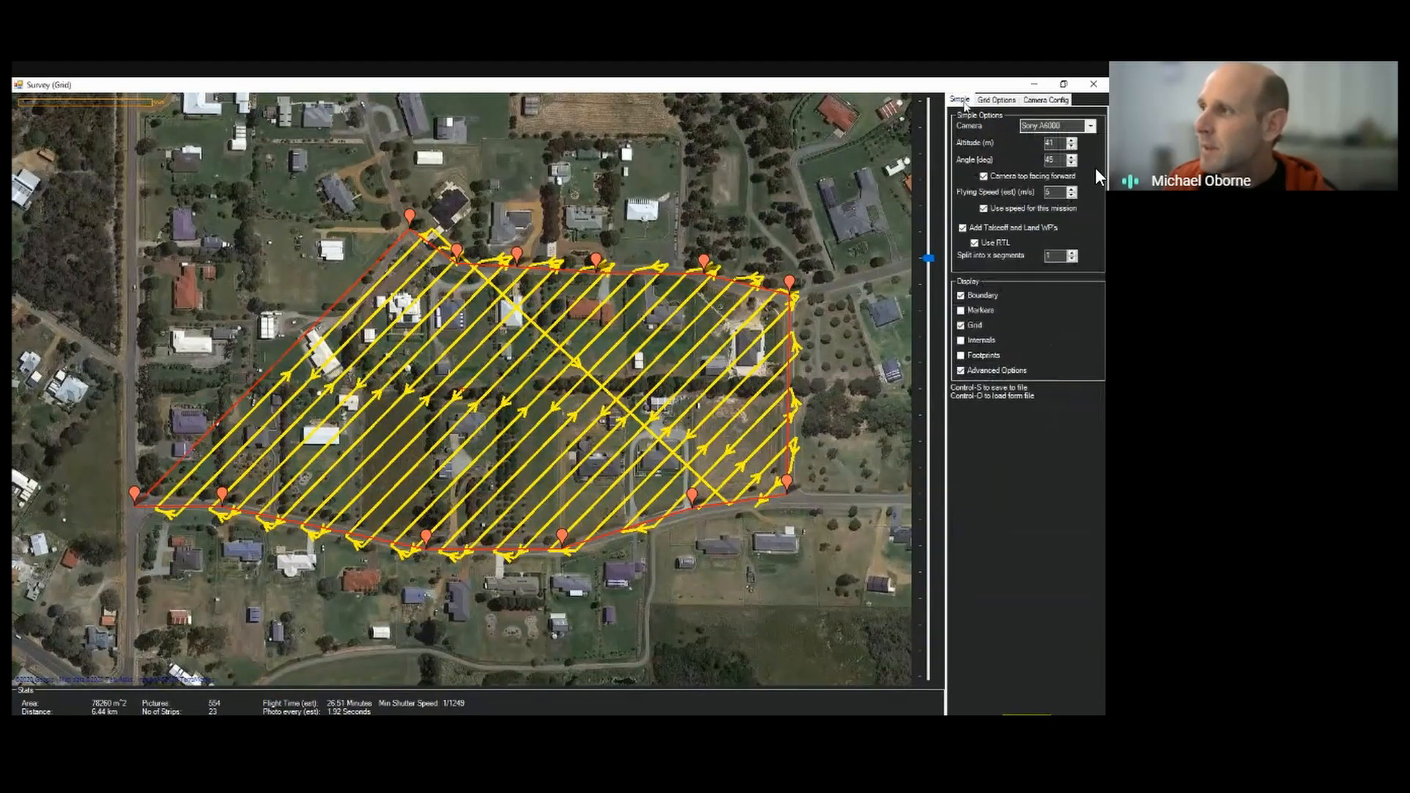
left_click(1053, 102)
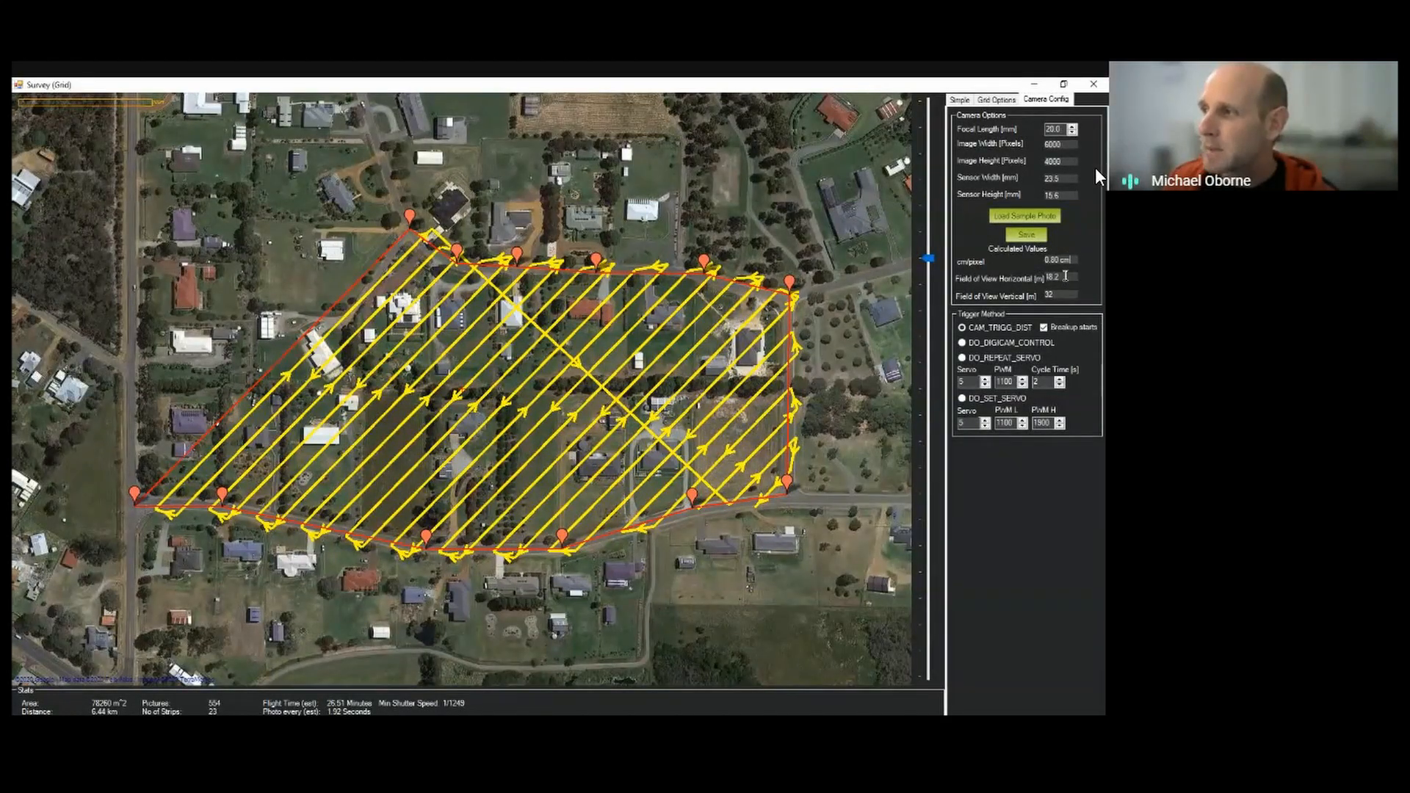
left_click_drag(1066, 277, 1043, 295)
left_click(1058, 278)
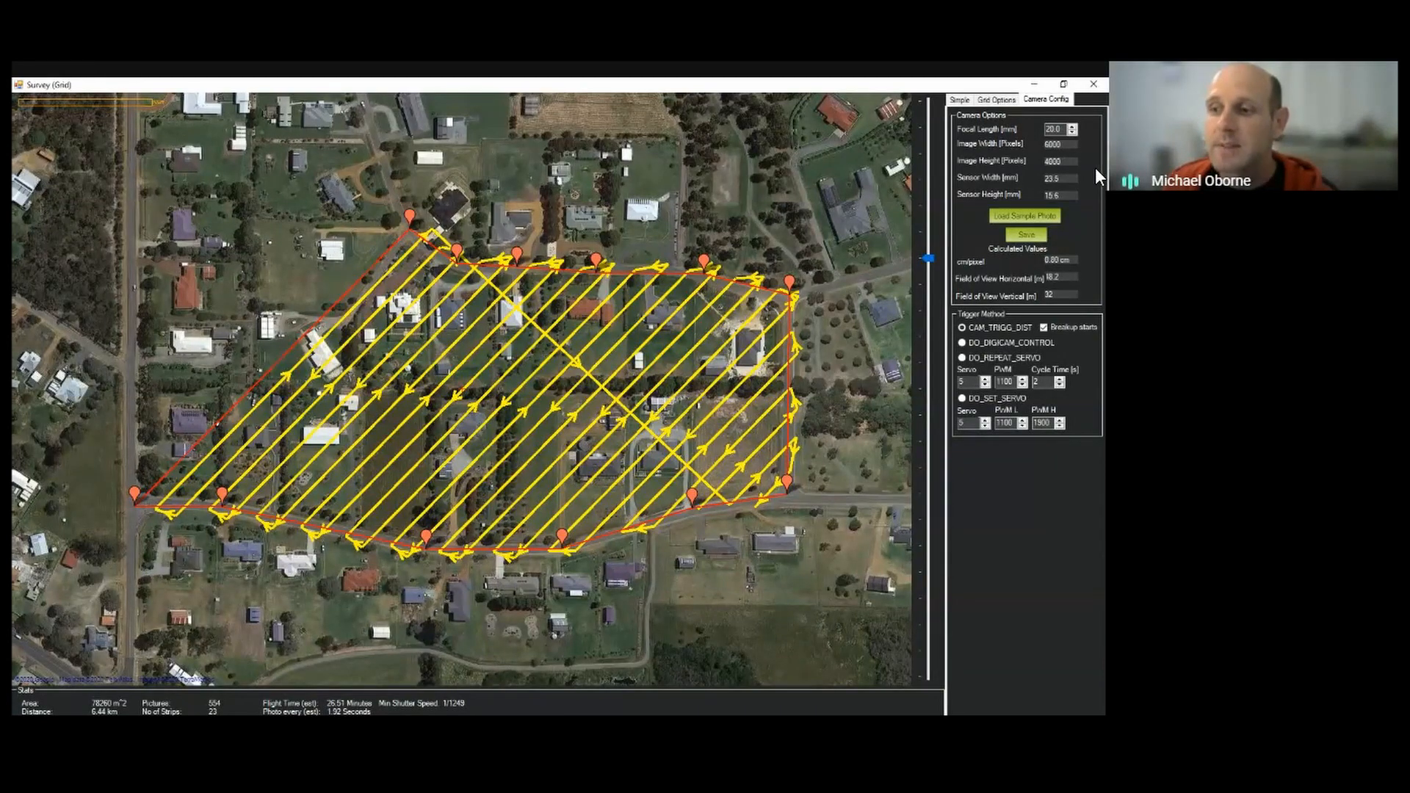
left_click(961, 99)
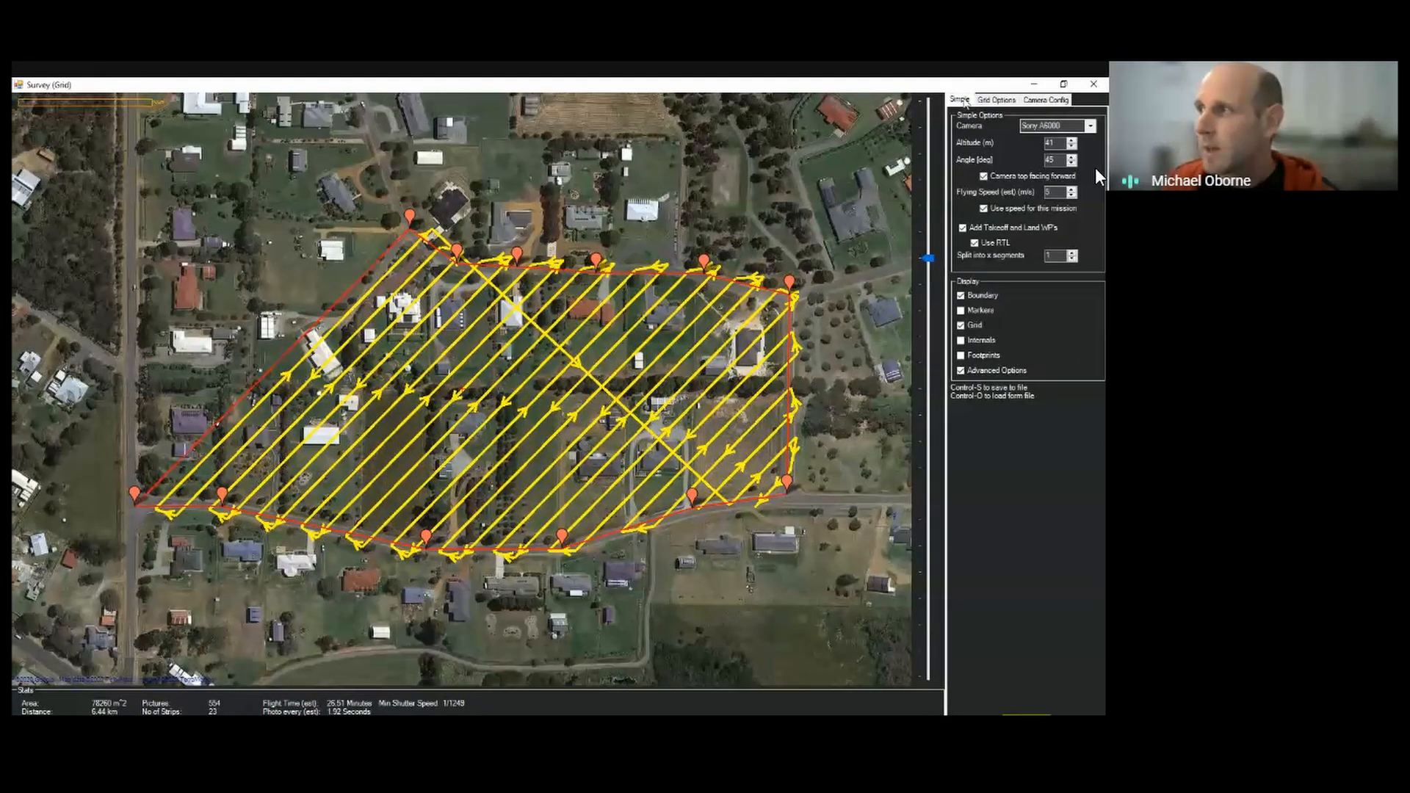
left_click(1056, 100)
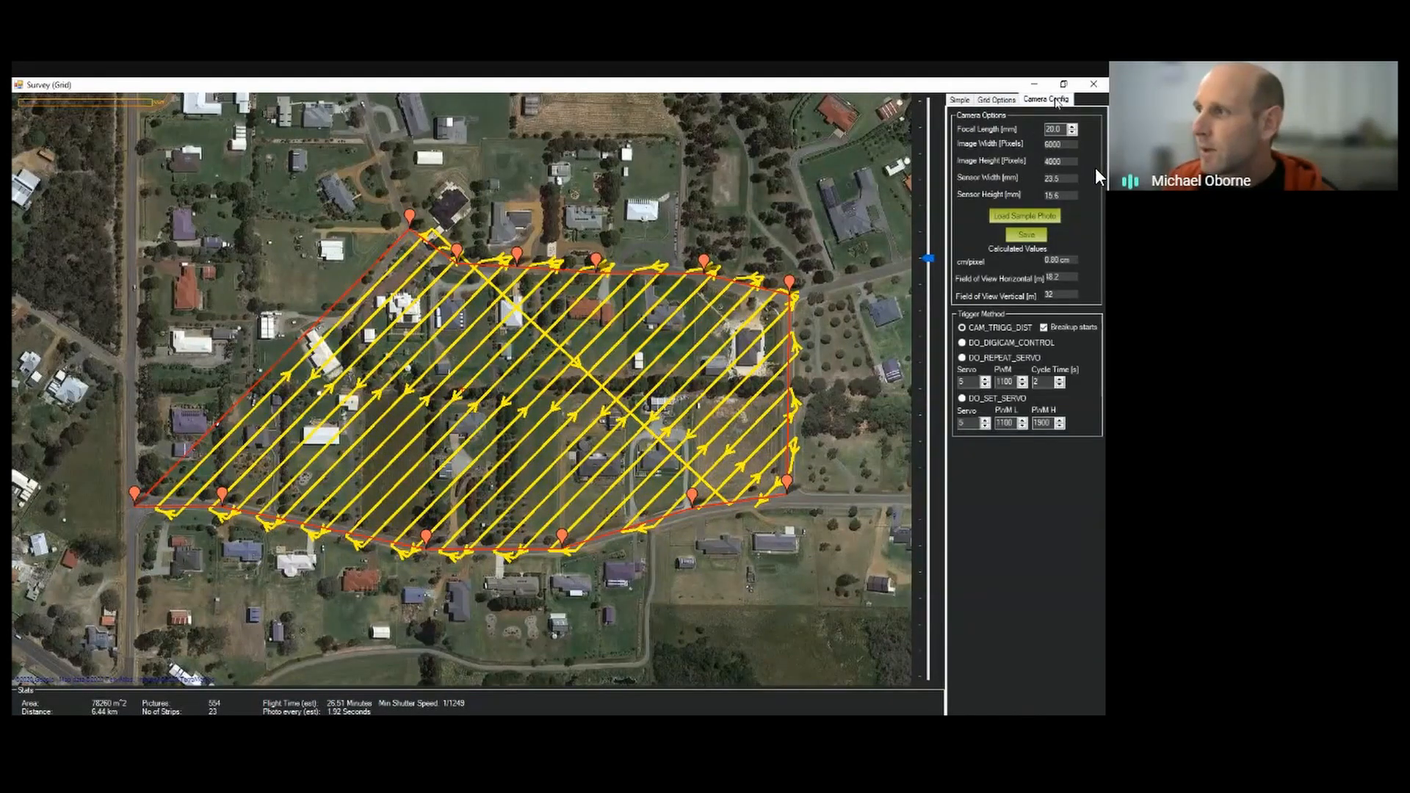
Change the survey camera to the Nex5 16mm and check its calculated cm/pixel and fields of view
left_click(959, 99)
left_click(1092, 129)
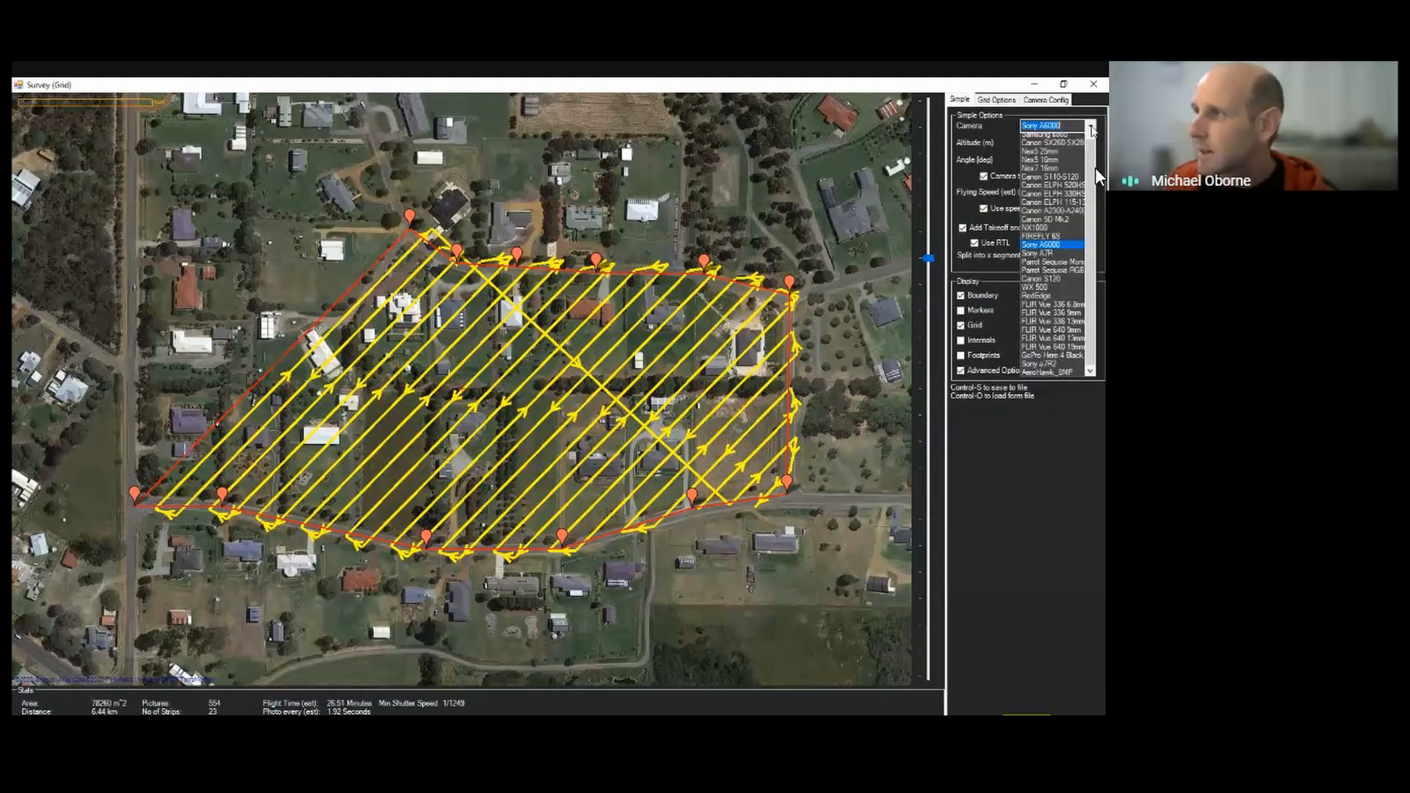
left_click(1058, 176)
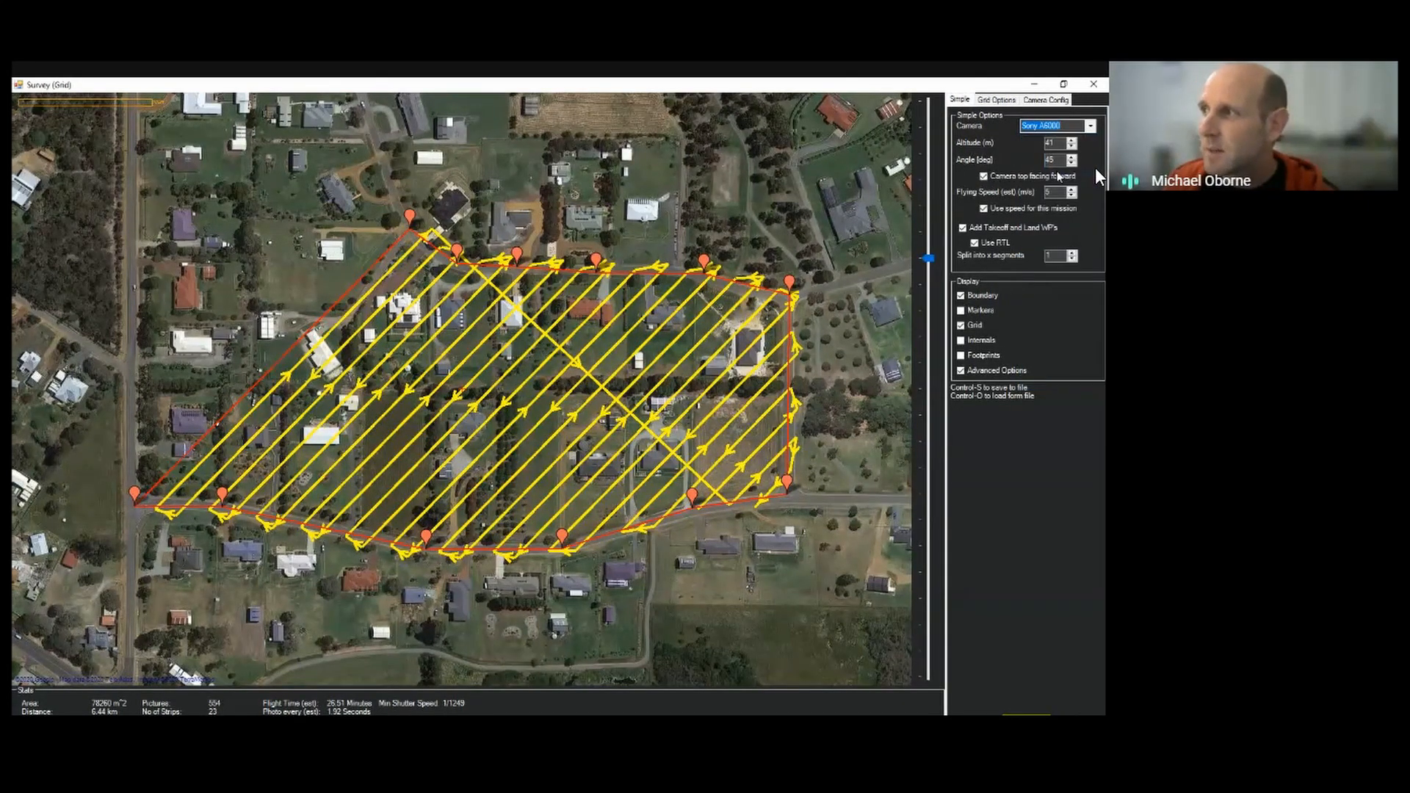
left_click(1047, 99)
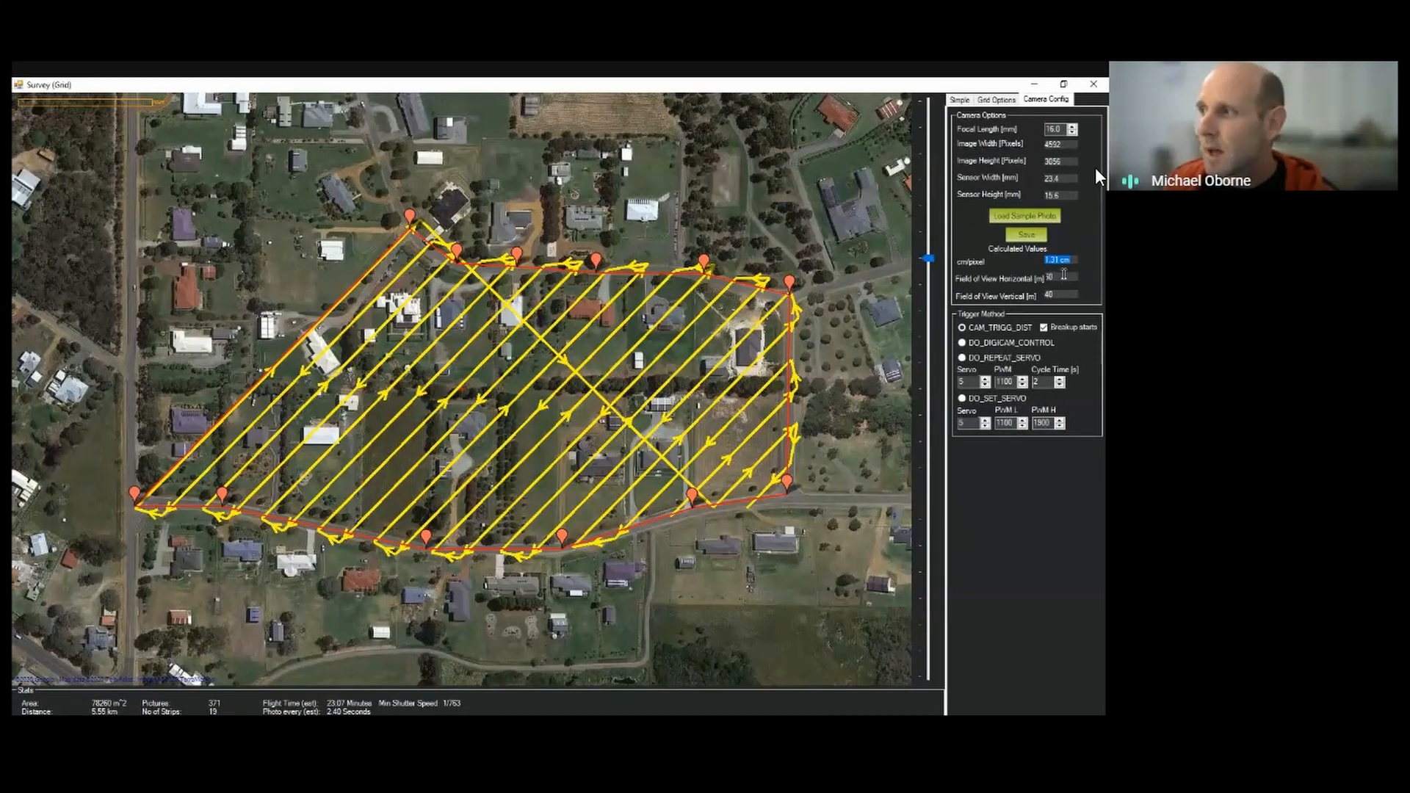
left_click_drag(1066, 276, 1031, 278)
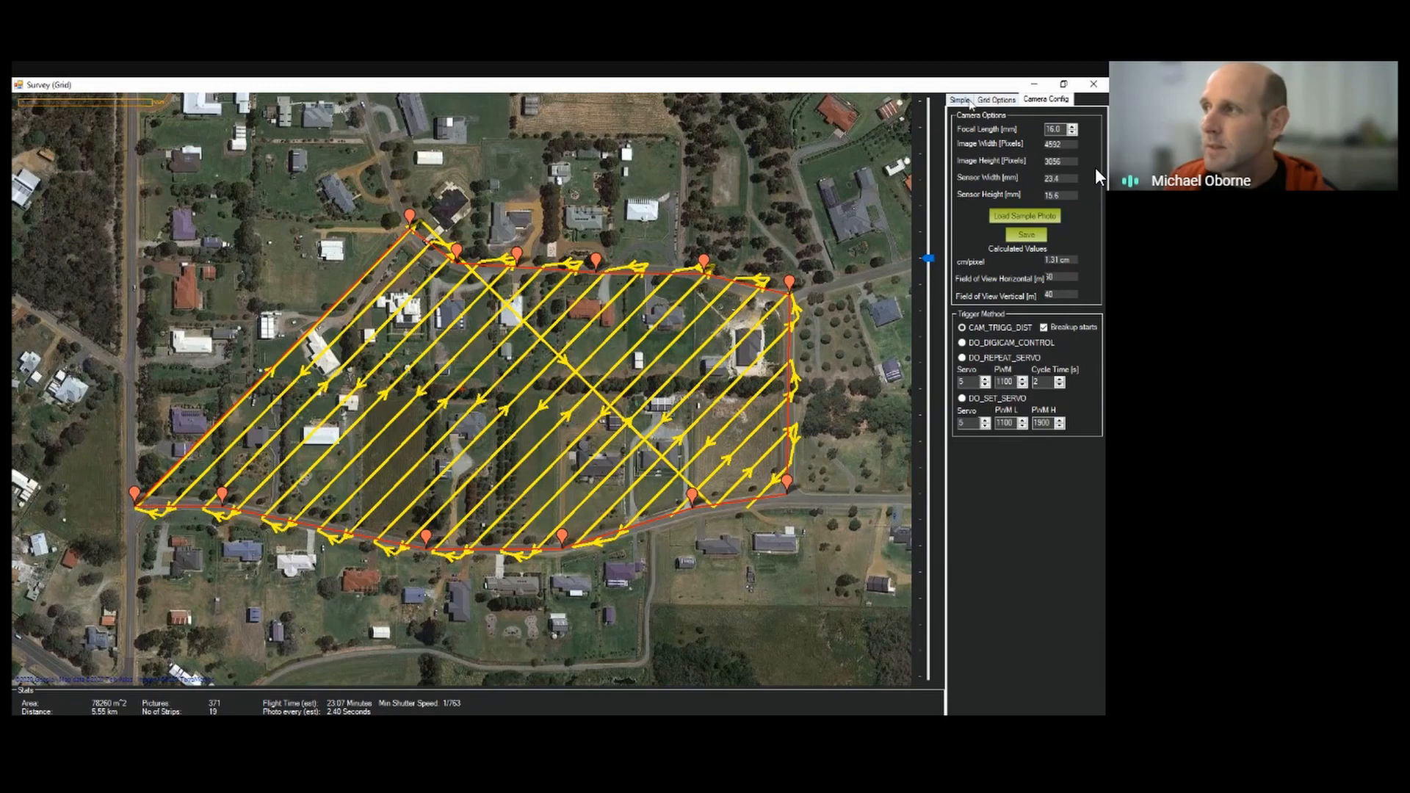
Select the Nex5 25mm as the survey camera and check its focal length and calculated ground resolution
left_click(959, 100)
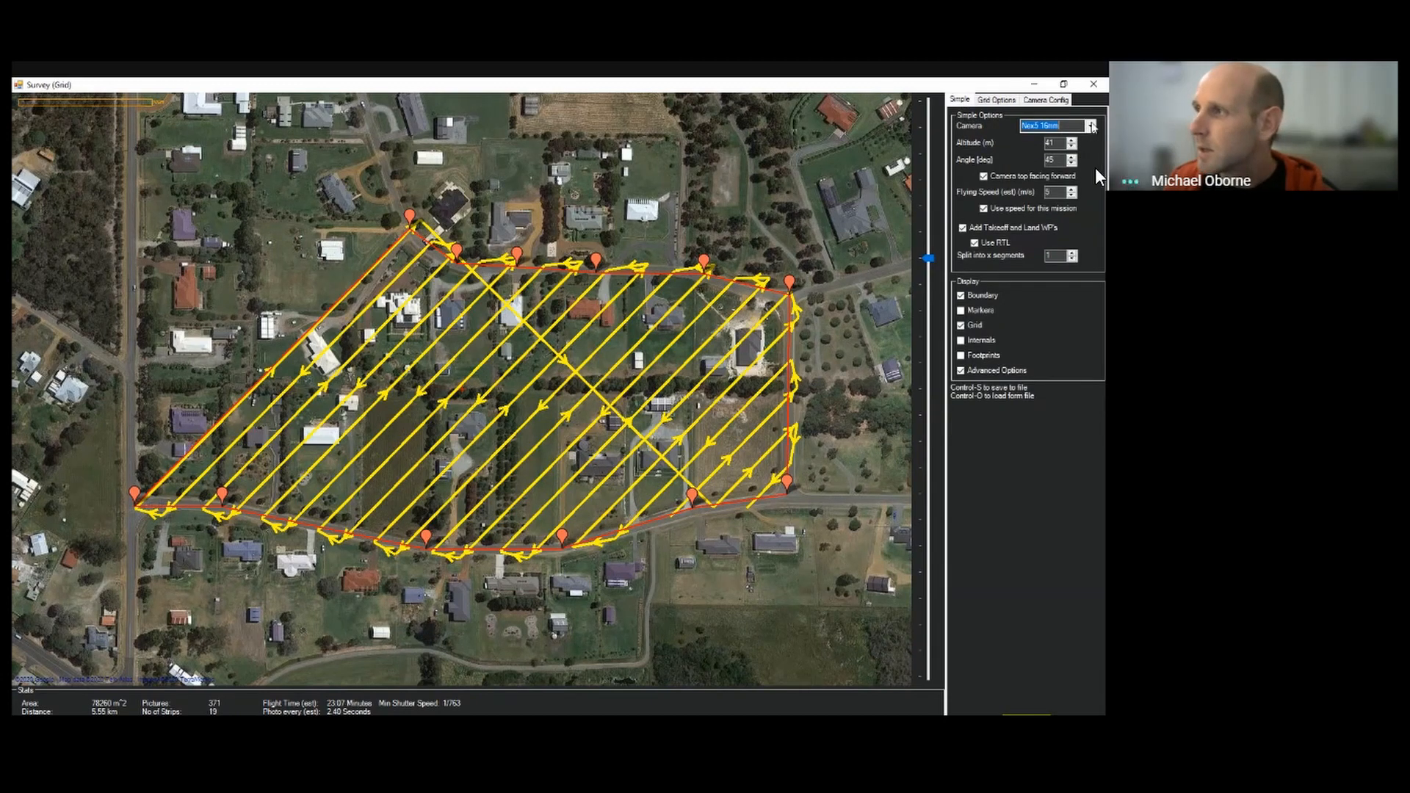
left_click(1092, 126)
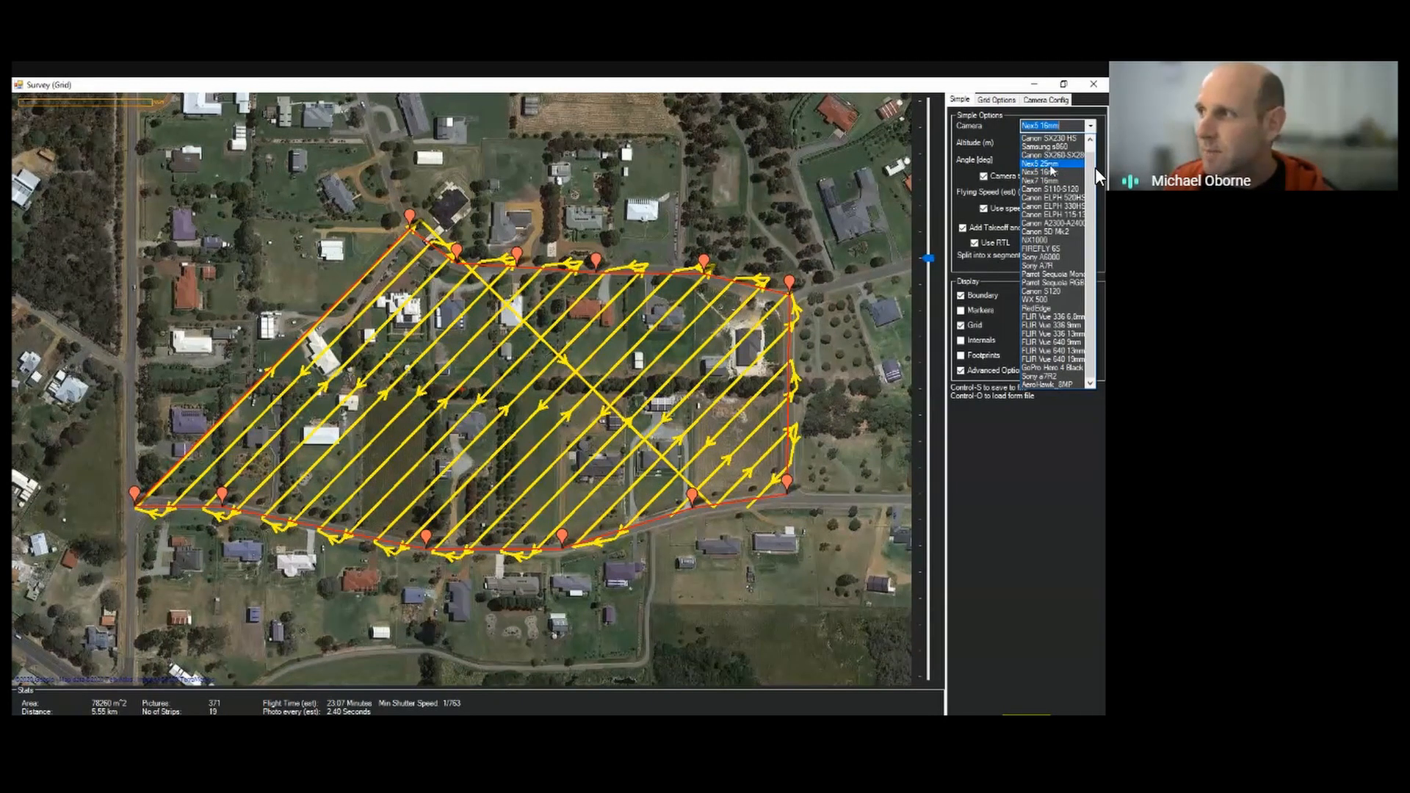
left_click(1050, 164)
left_click(1045, 99)
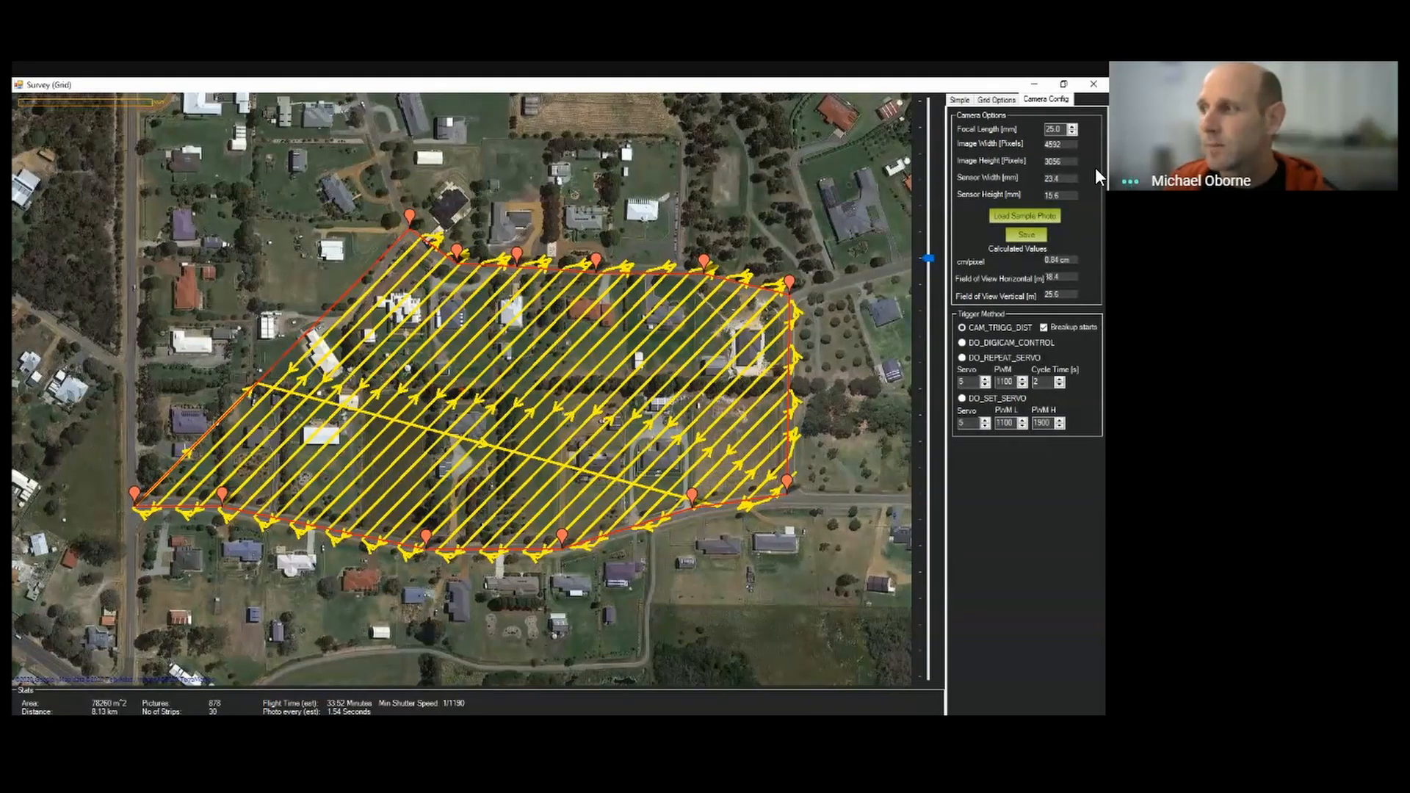
Display the photo footprints and inspect the image overlap in the middle and along the southern edge of the survey area
left_click(960, 100)
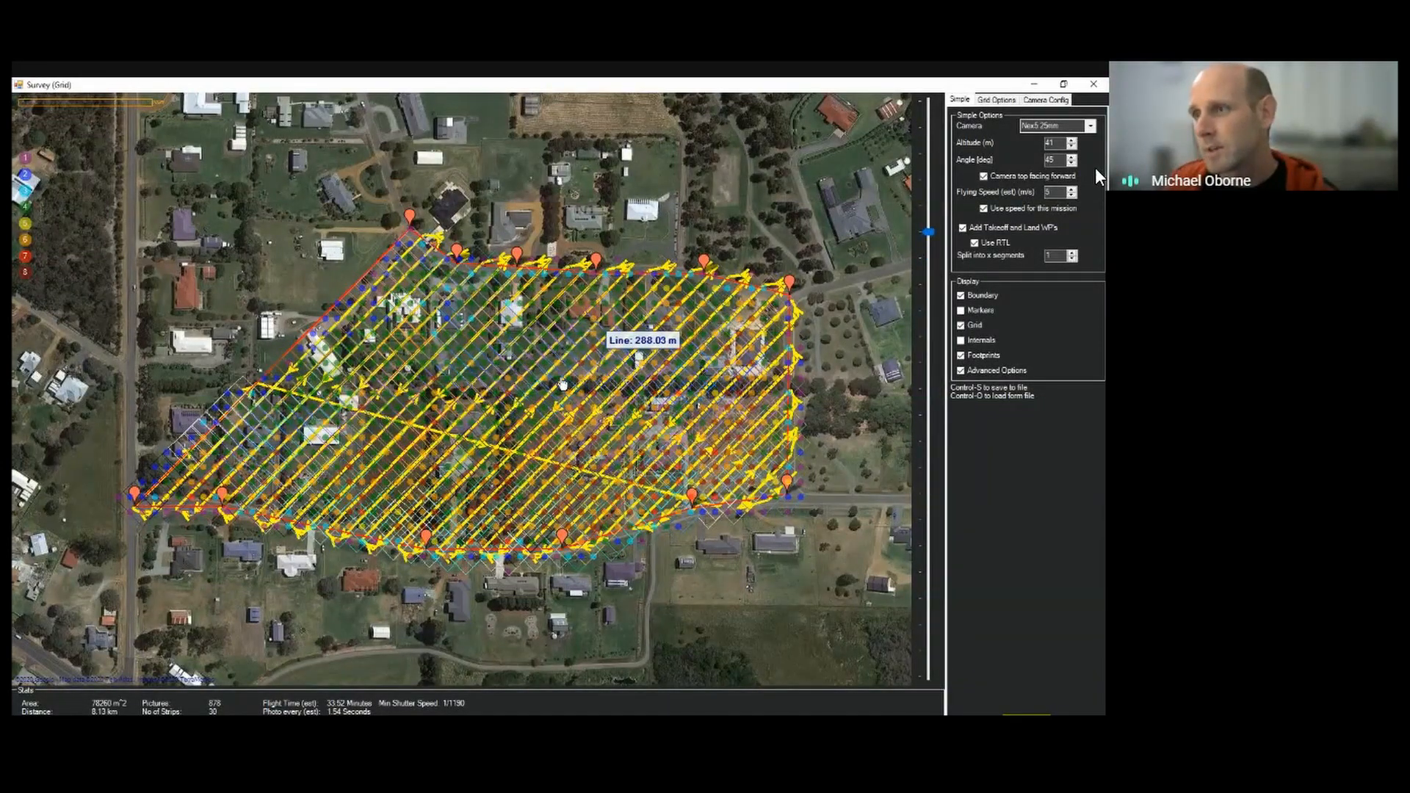
scroll(562, 384, "up", 3)
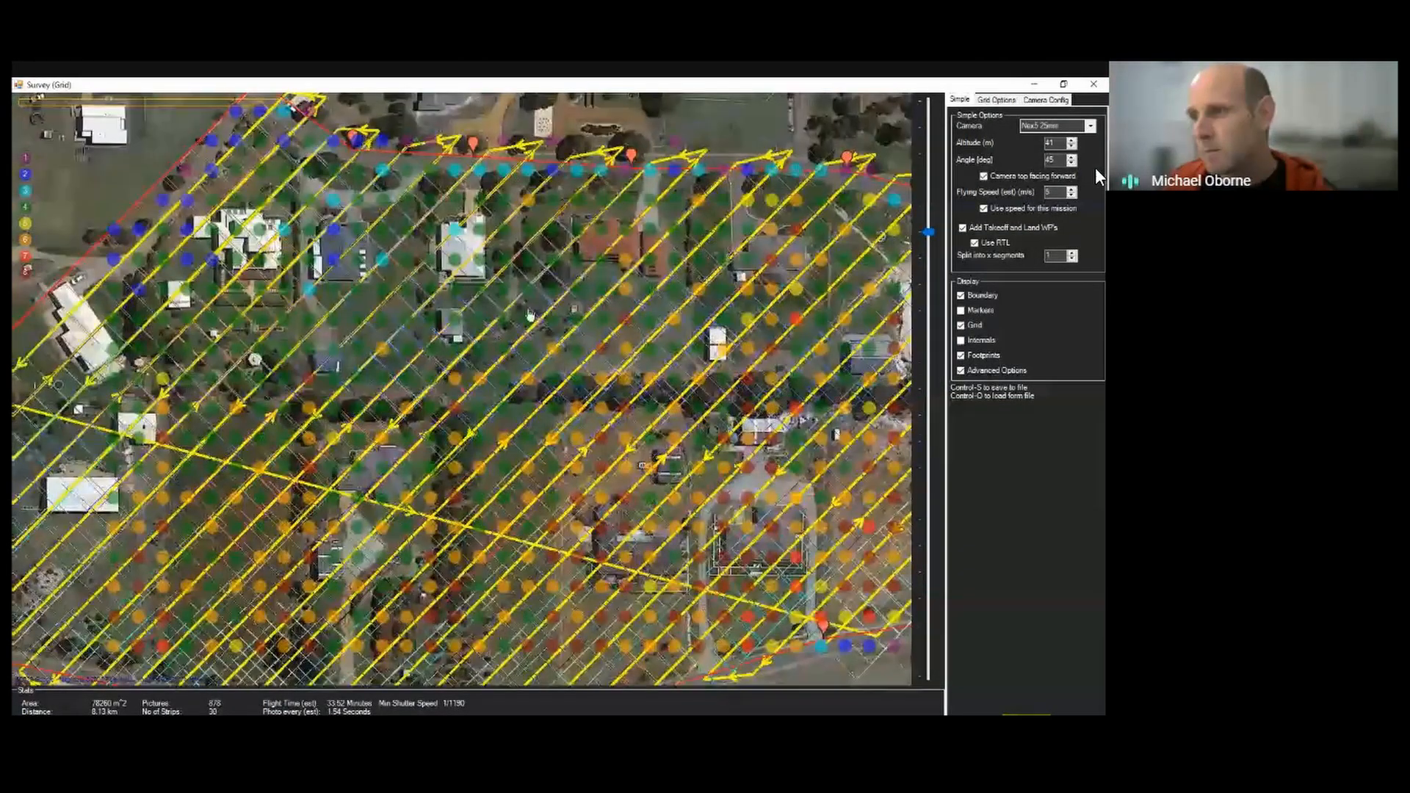
scroll(528, 316, "down", 2)
scroll(529, 316, "up", 2)
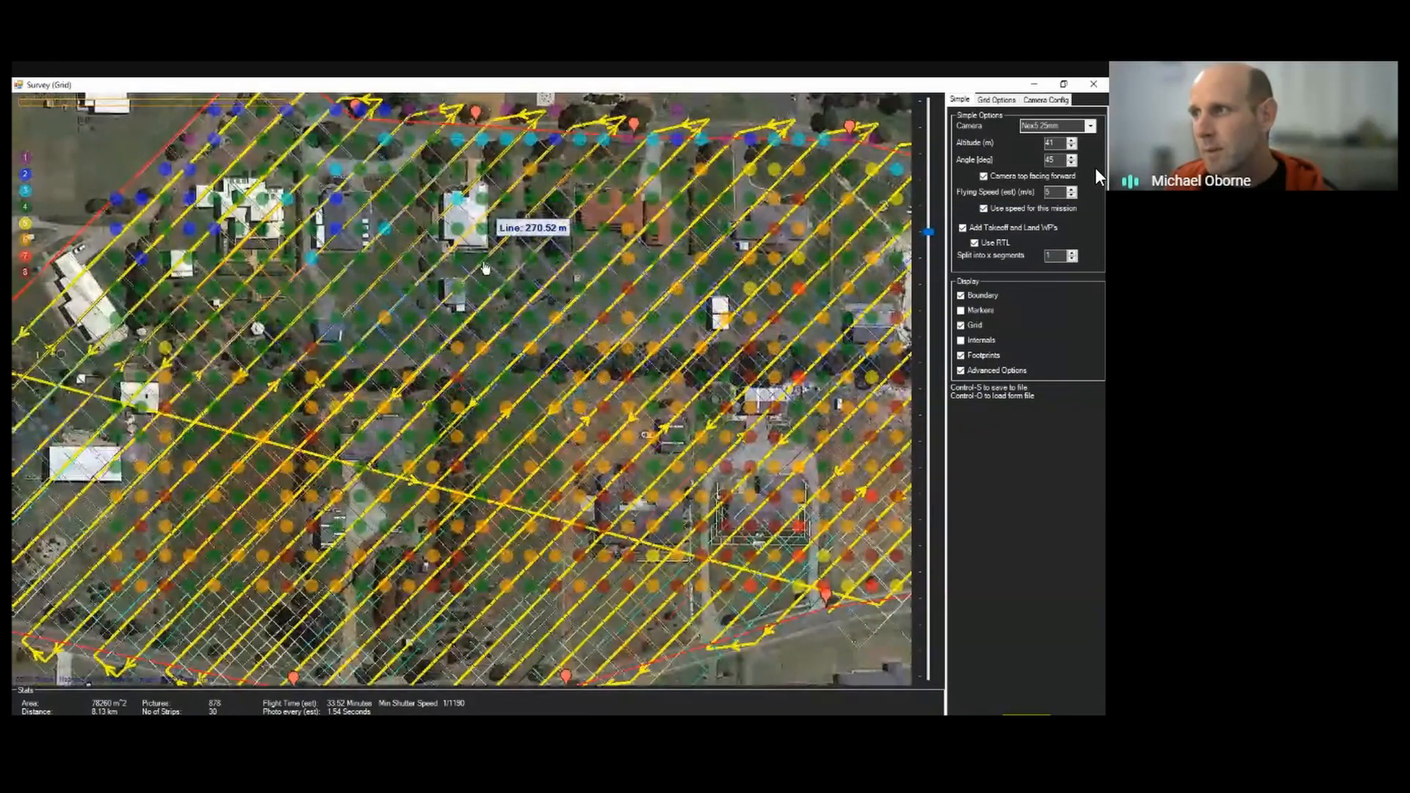
left_click_drag(438, 584, 453, 485)
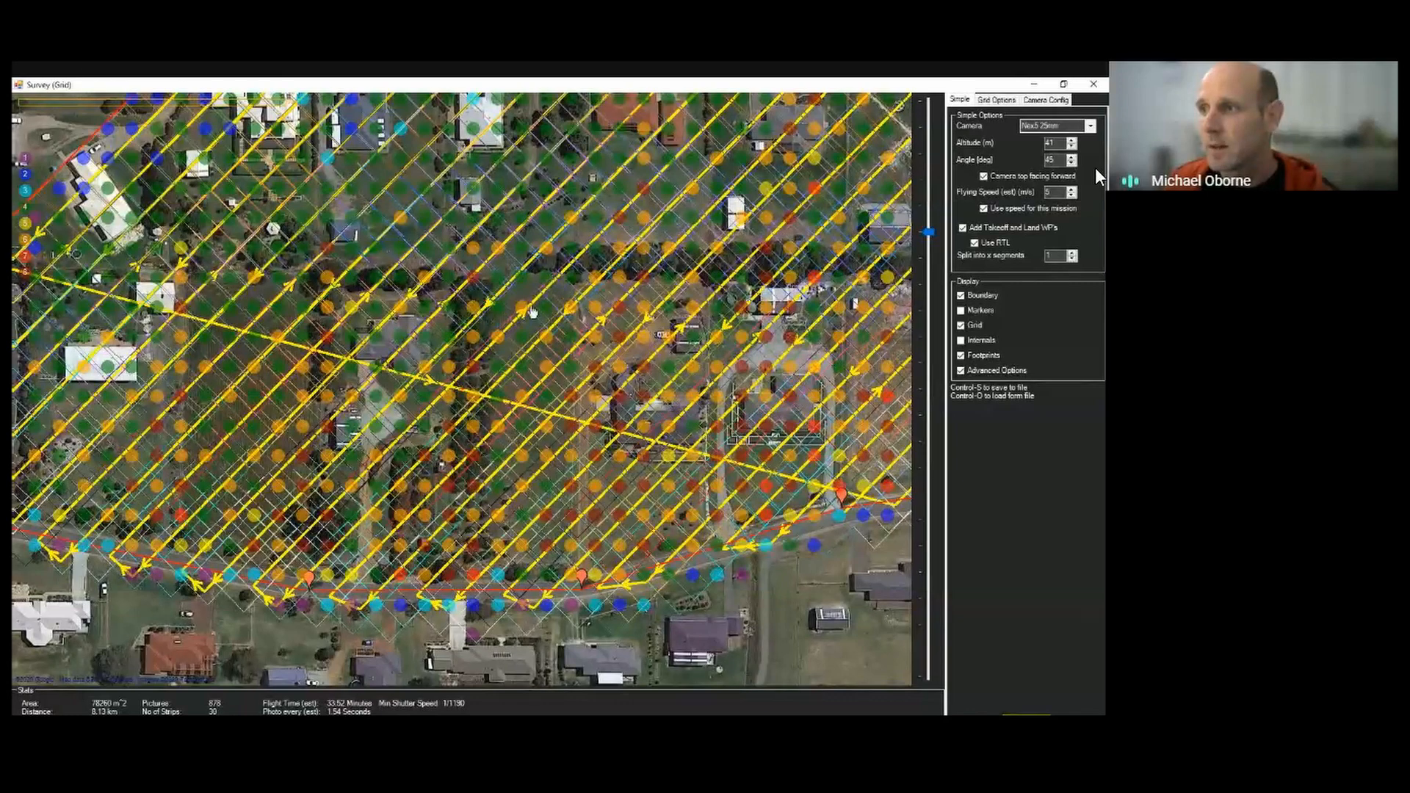
scroll(524, 331, "down", 1)
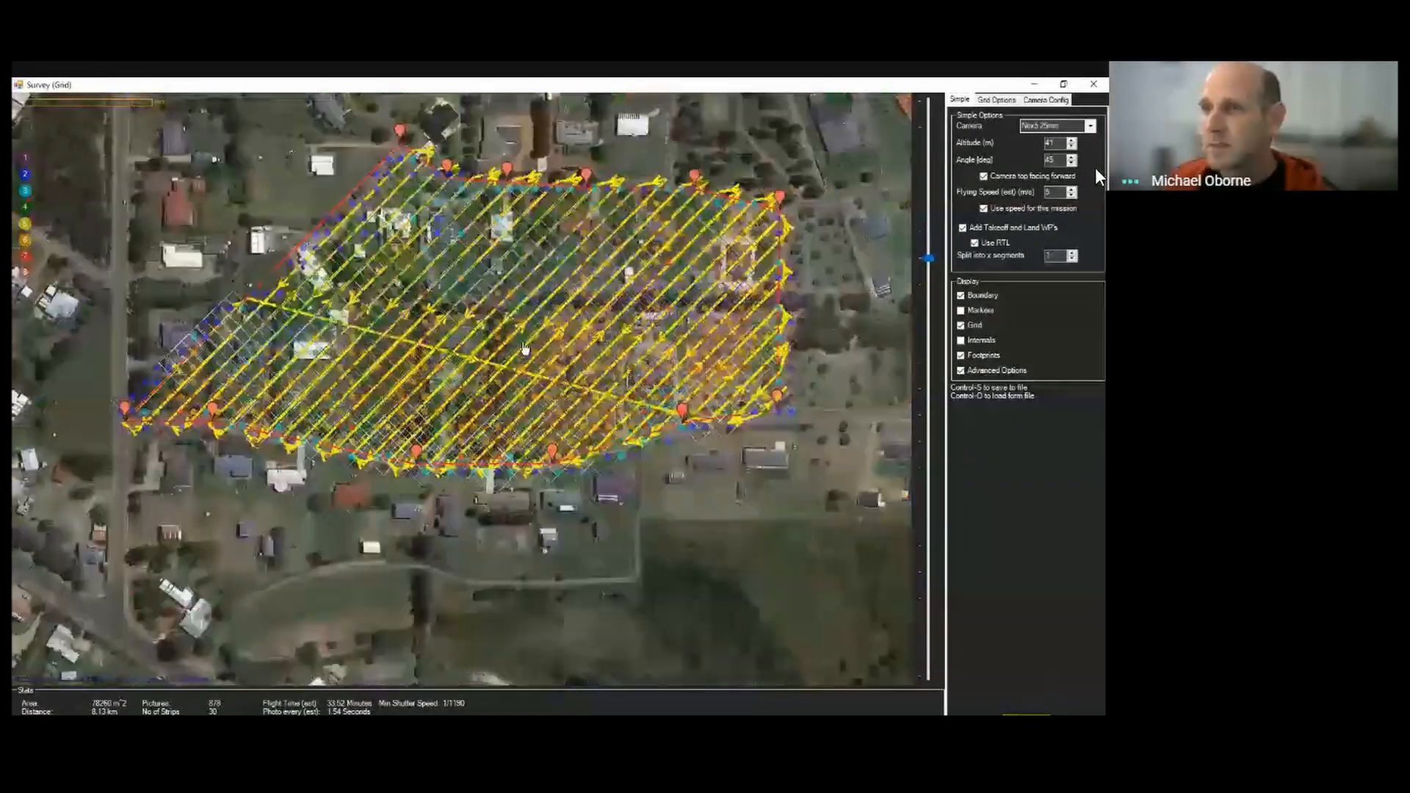
scroll(524, 161, "up", 1)
scroll(478, 292, "down", 1)
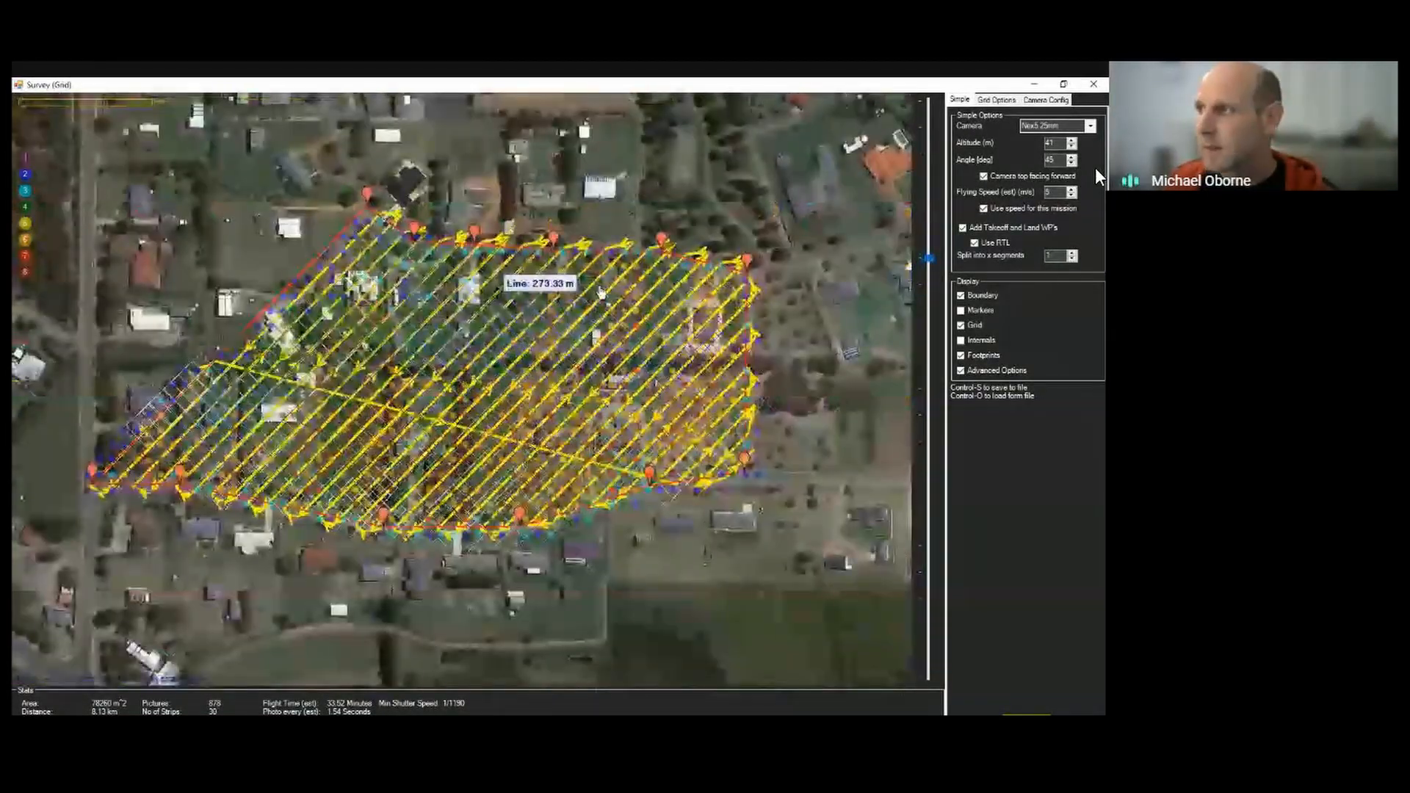
Enable the cross grid and inspect the overlap coverage across the survey area
left_click(996, 99)
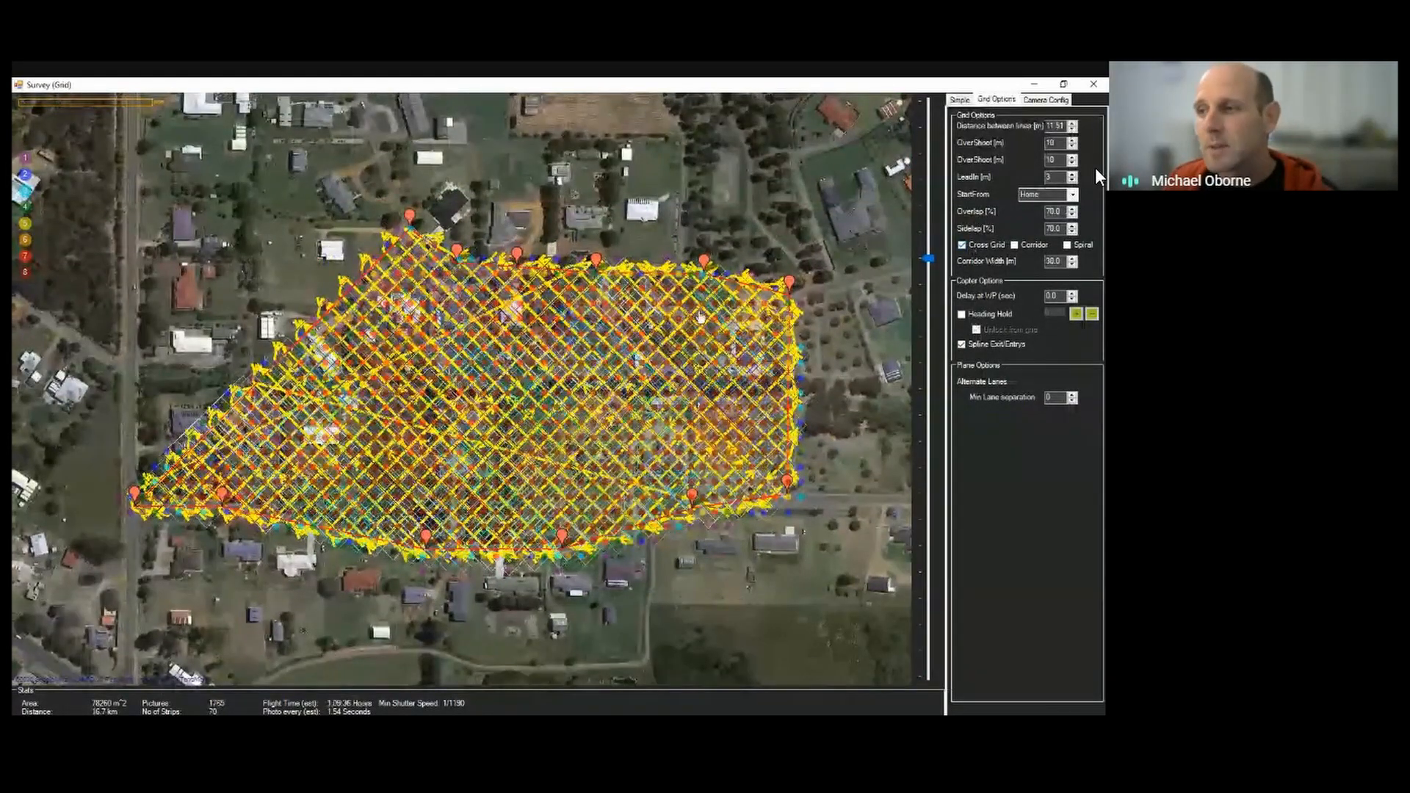
scroll(577, 390, "up", 2)
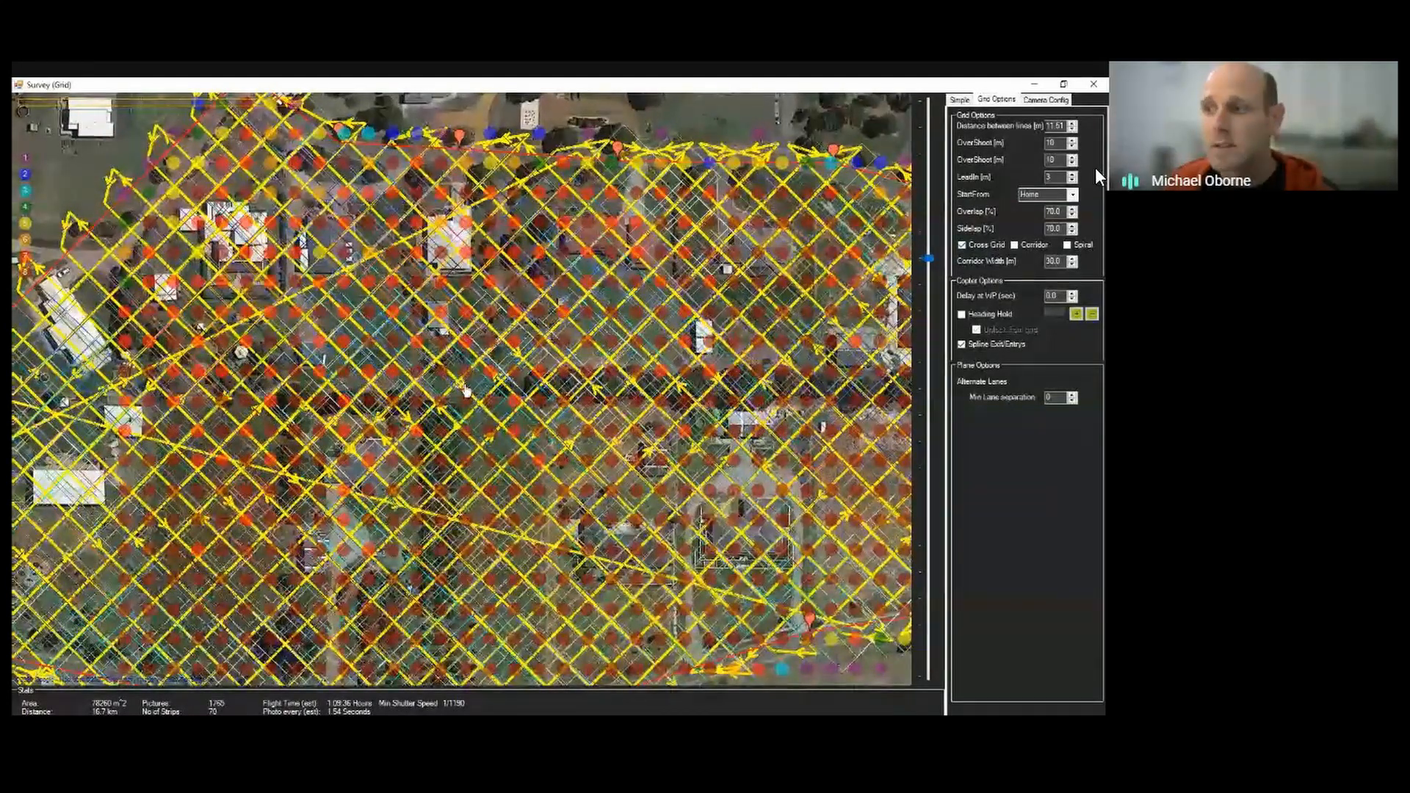
scroll(465, 390, "down", 2)
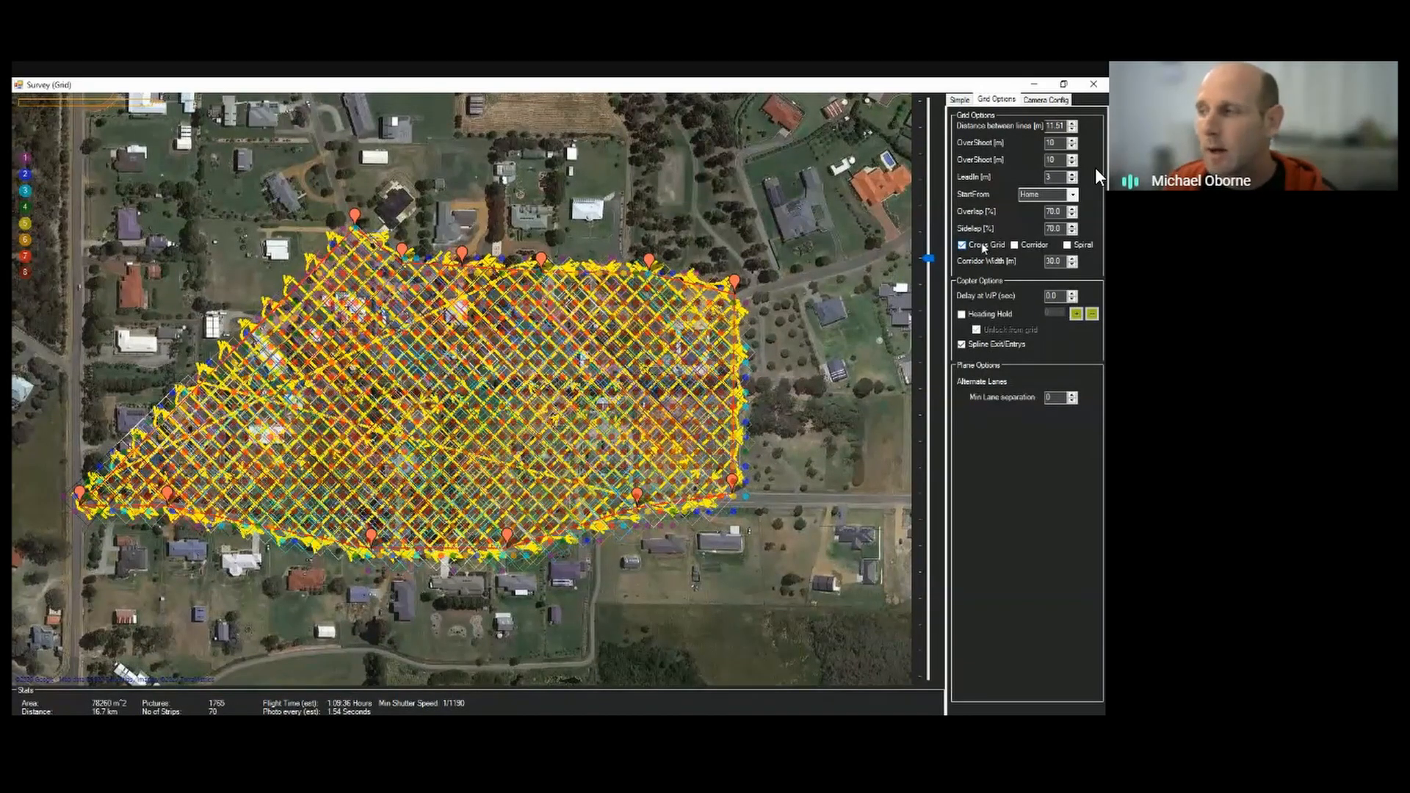
Turn off the cross grid and hide the photo footprints
left_click(978, 248)
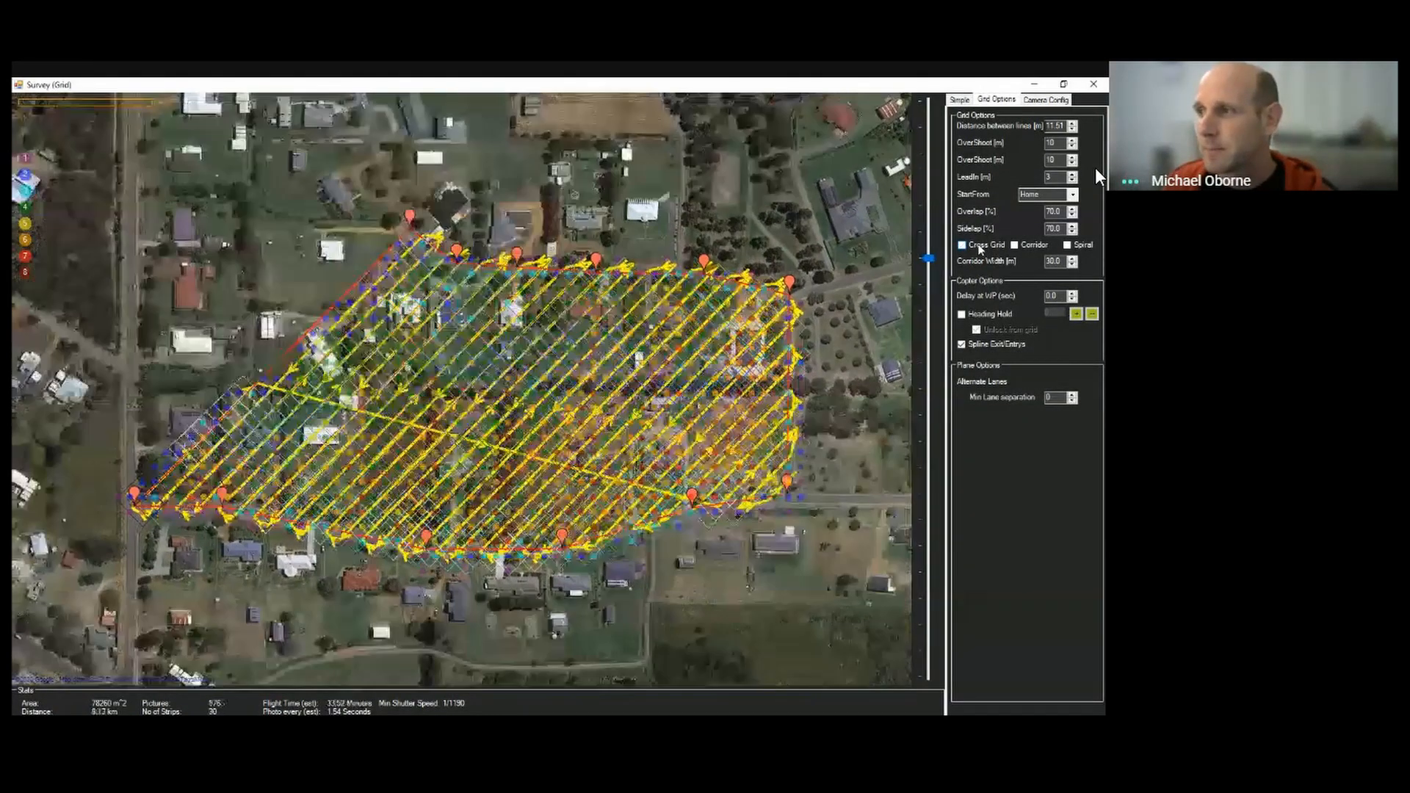
left_click(967, 100)
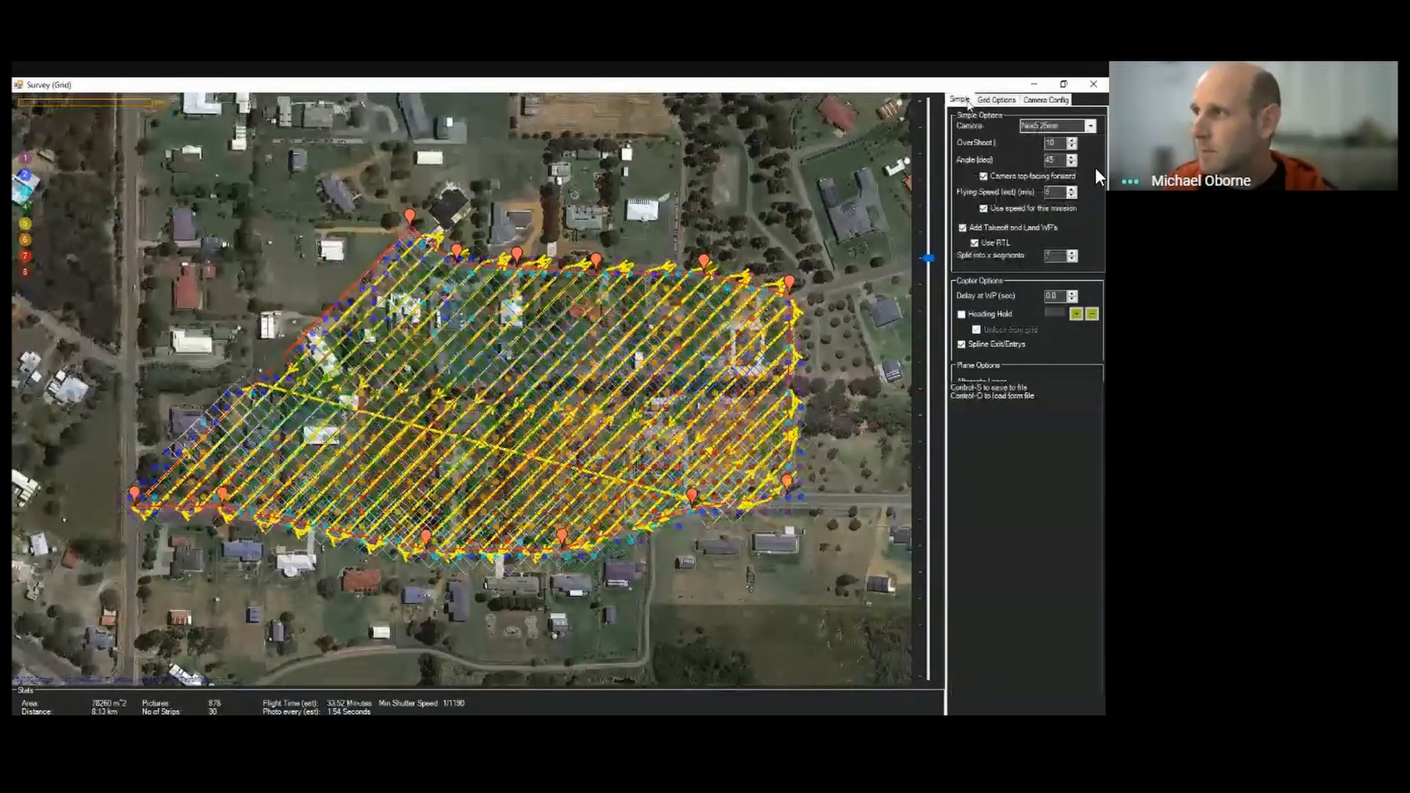
left_click(962, 355)
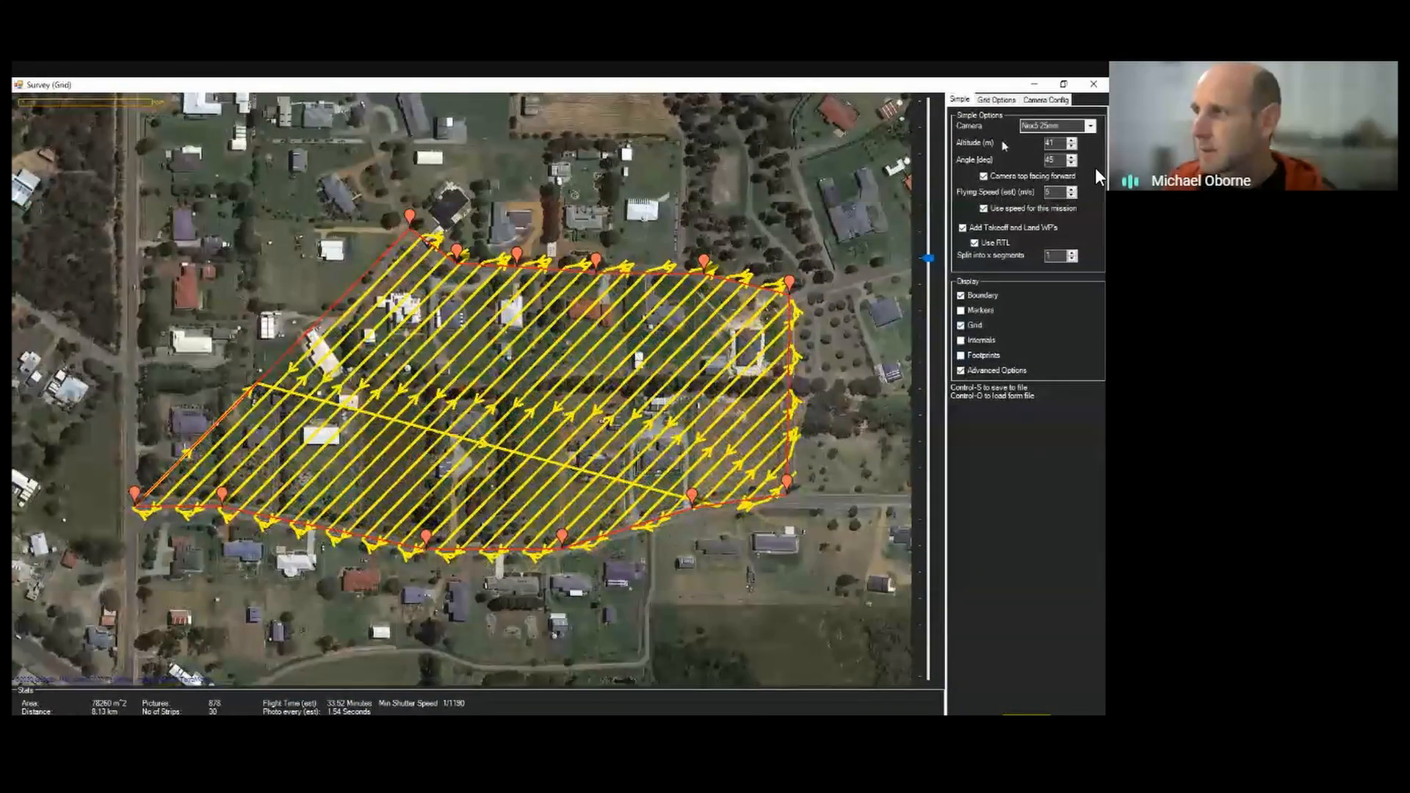
Review the camera trigger method options, including CAM_TRIGG_DIST, DO_DIGICAM_CONTROL, DO_REPEAT_SERVO and DO_SET_SERVO
left_click(999, 101)
left_click(1046, 100)
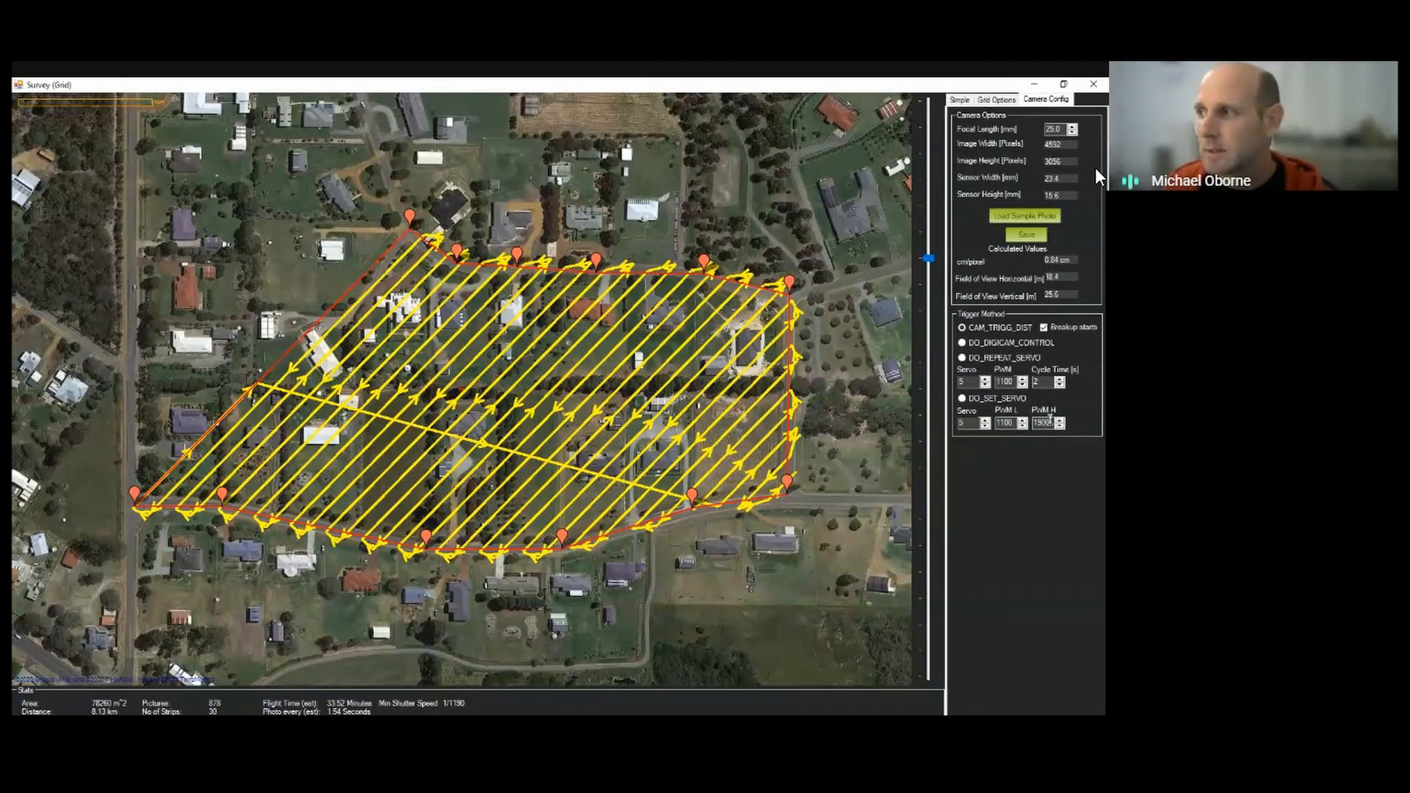
left_click(998, 103)
left_click(961, 100)
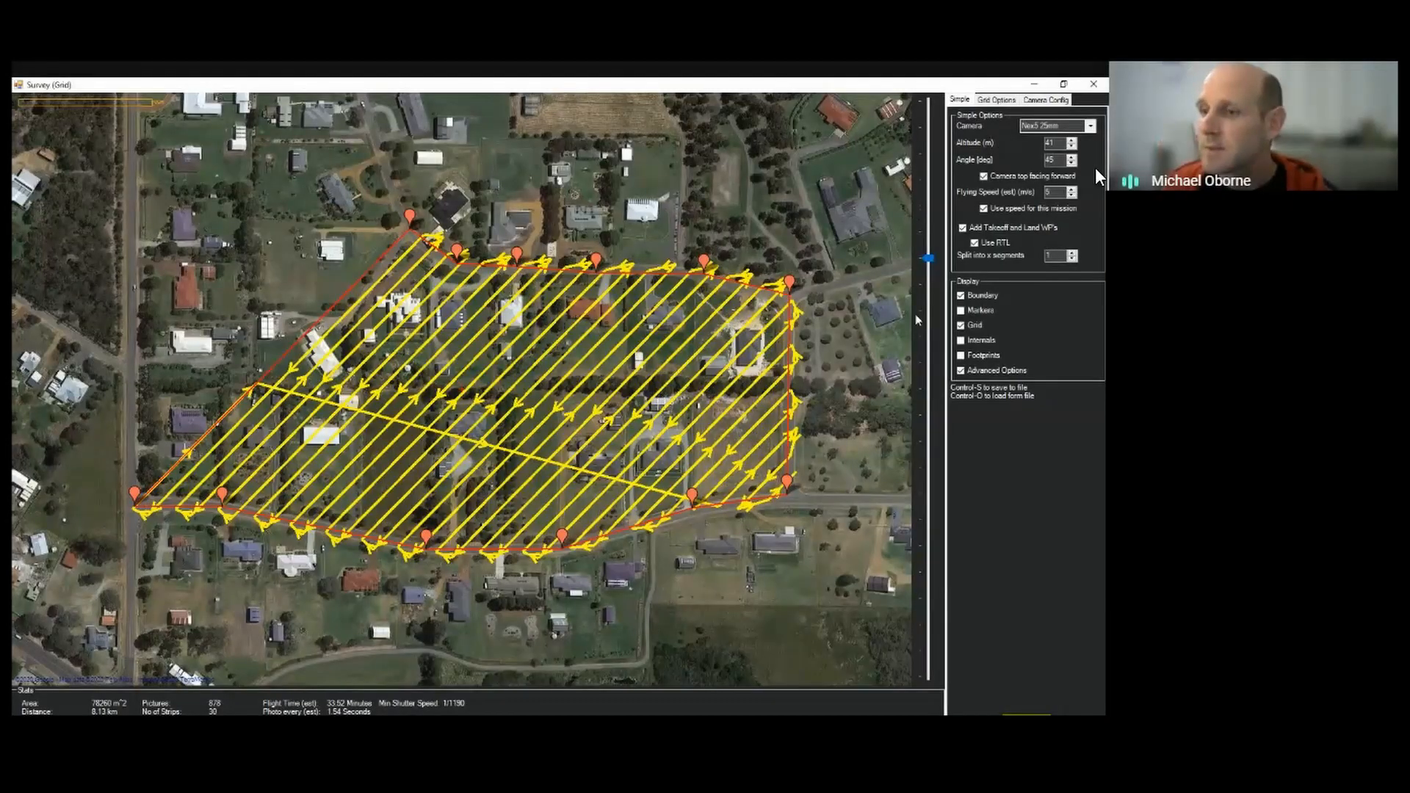
Close the survey window without accepting the grid and clear the existing polygon from the plan map
left_click(1094, 86)
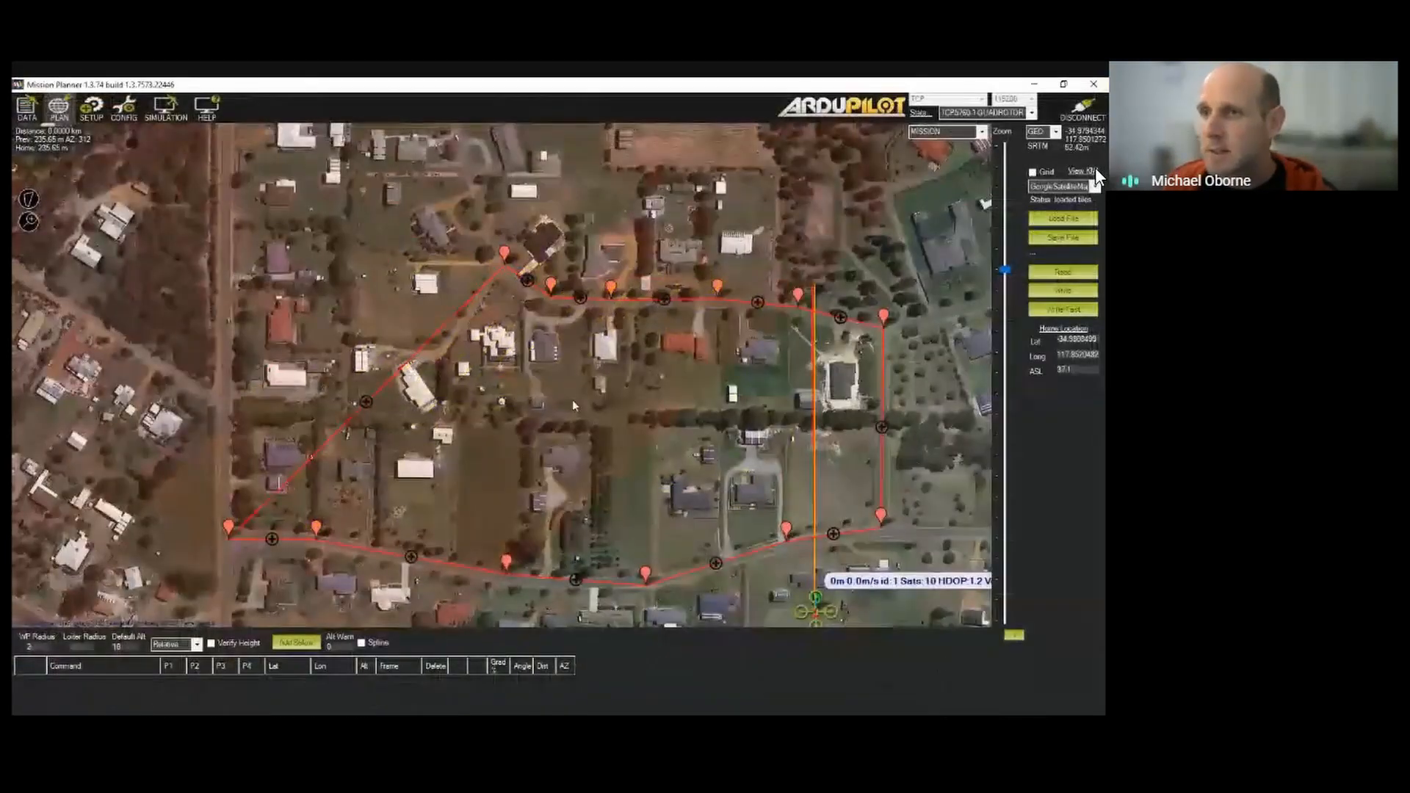
left_click(31, 200)
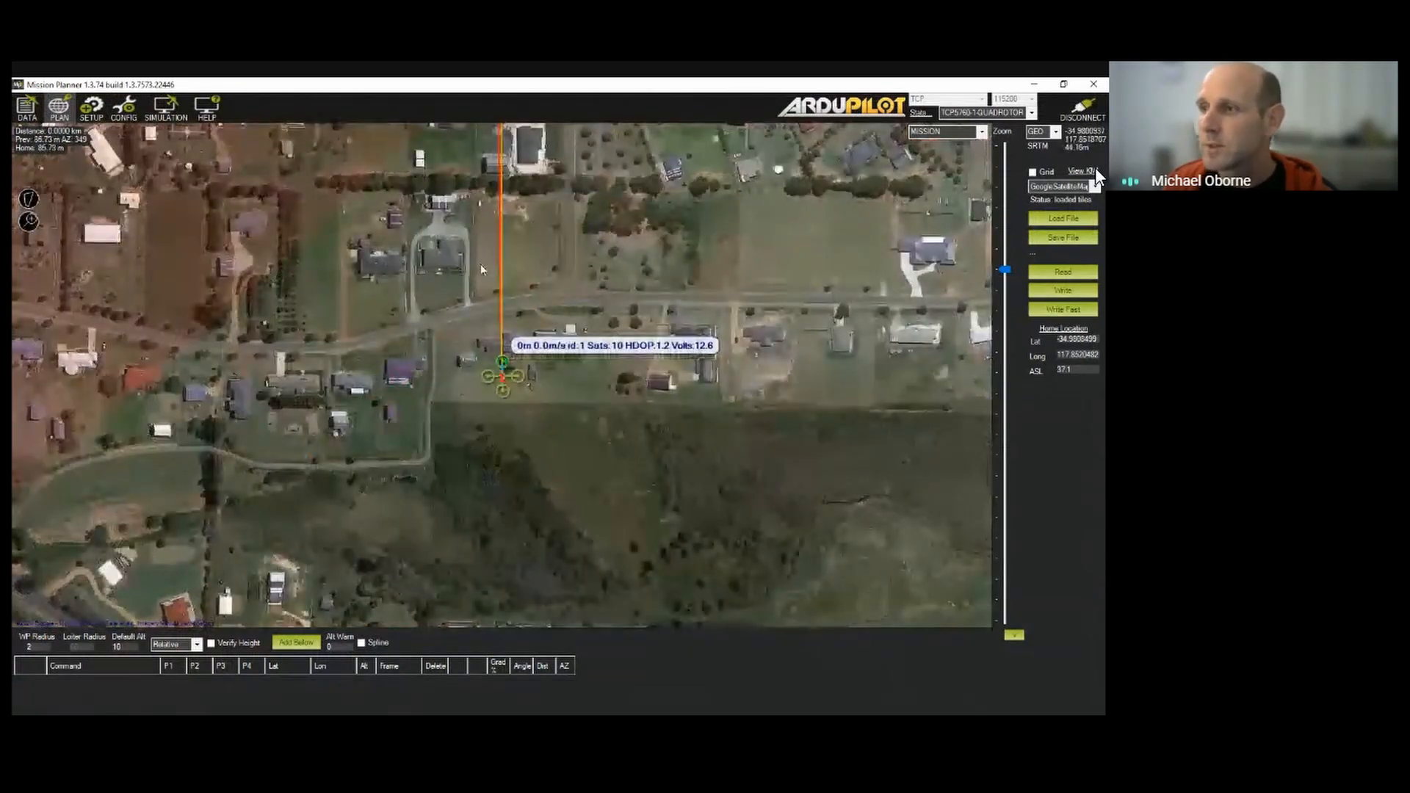
Draw a three-point polygon forming a near-straight line south of the house, from its west driveway to the field's east edge
scroll(480, 263, "up", 2)
scroll(331, 281, "up", 2)
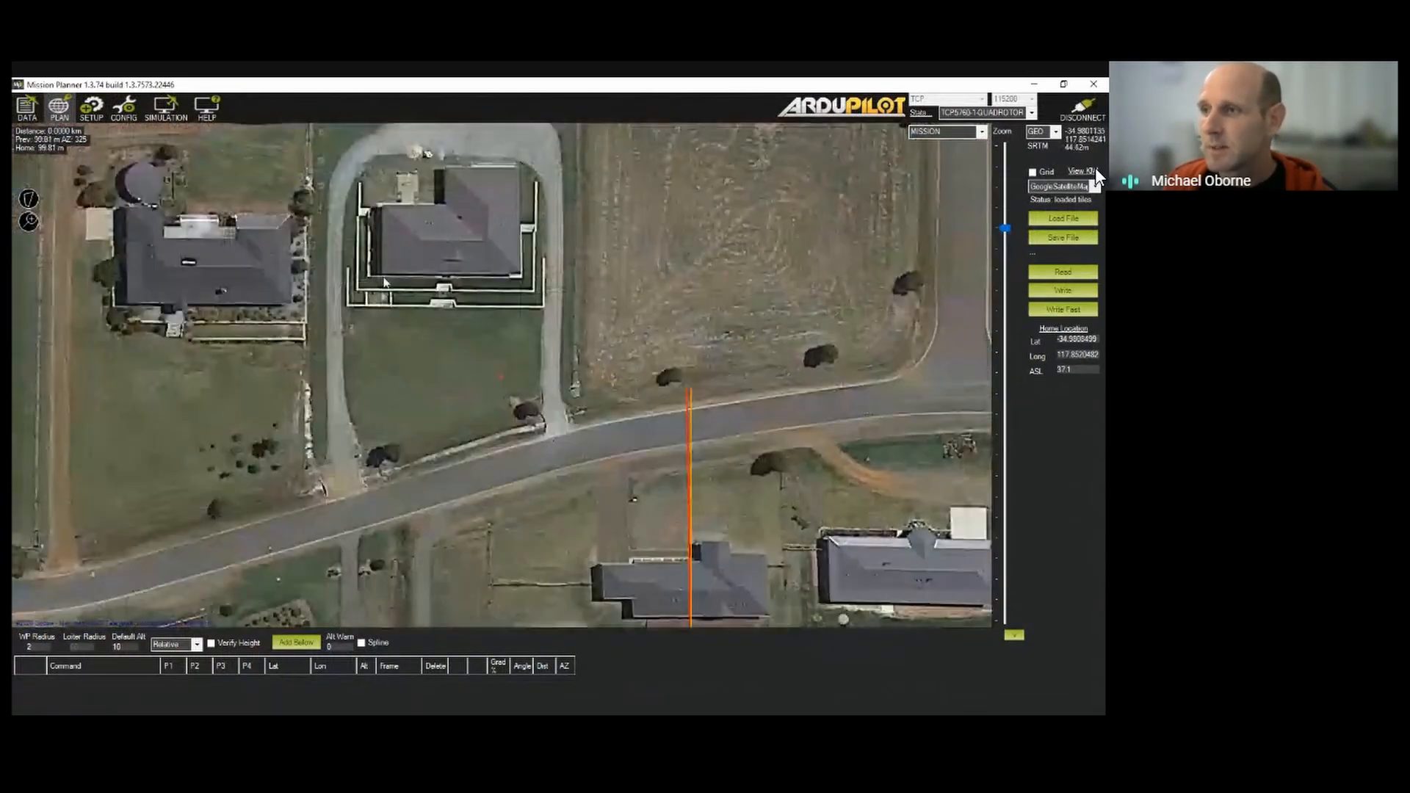
left_click(29, 199)
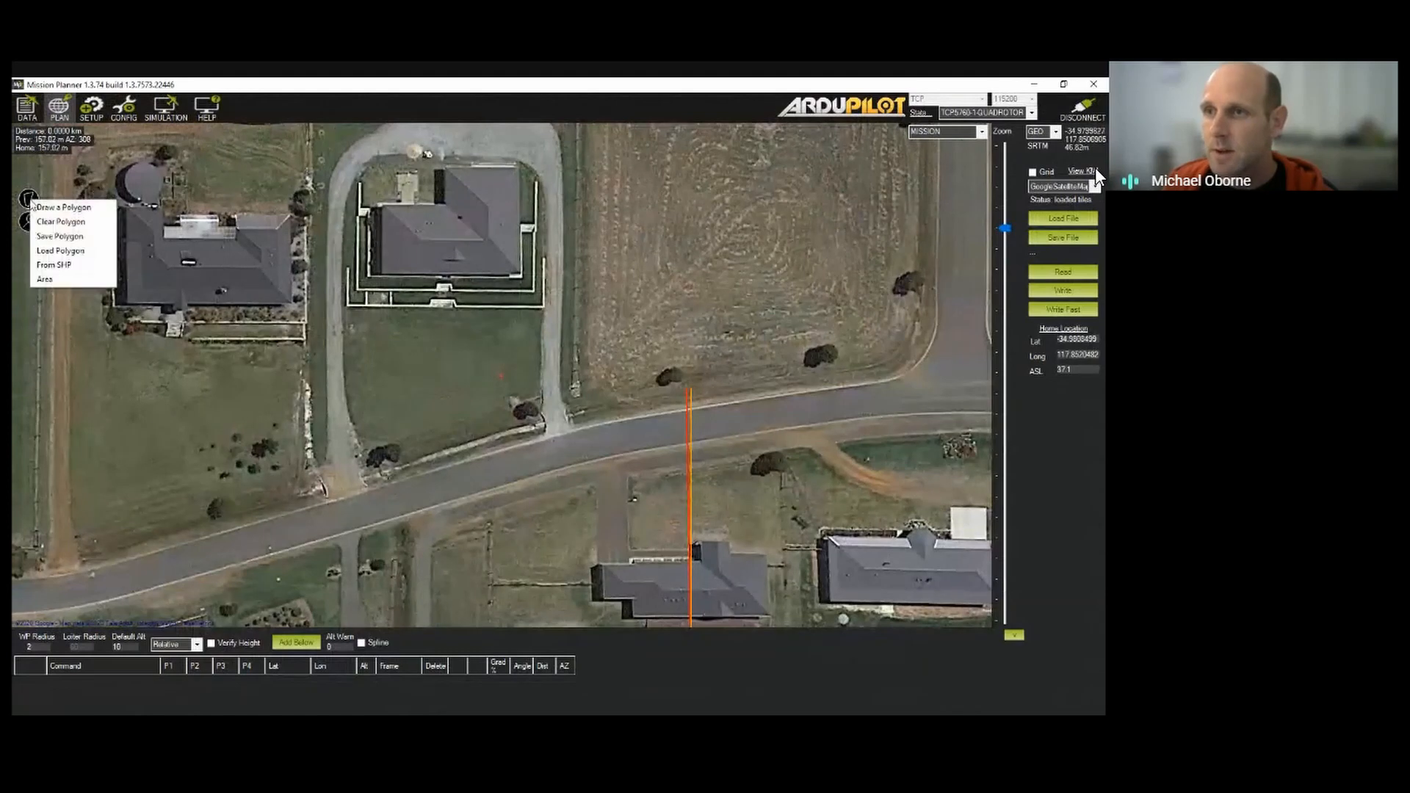
left_click(66, 205)
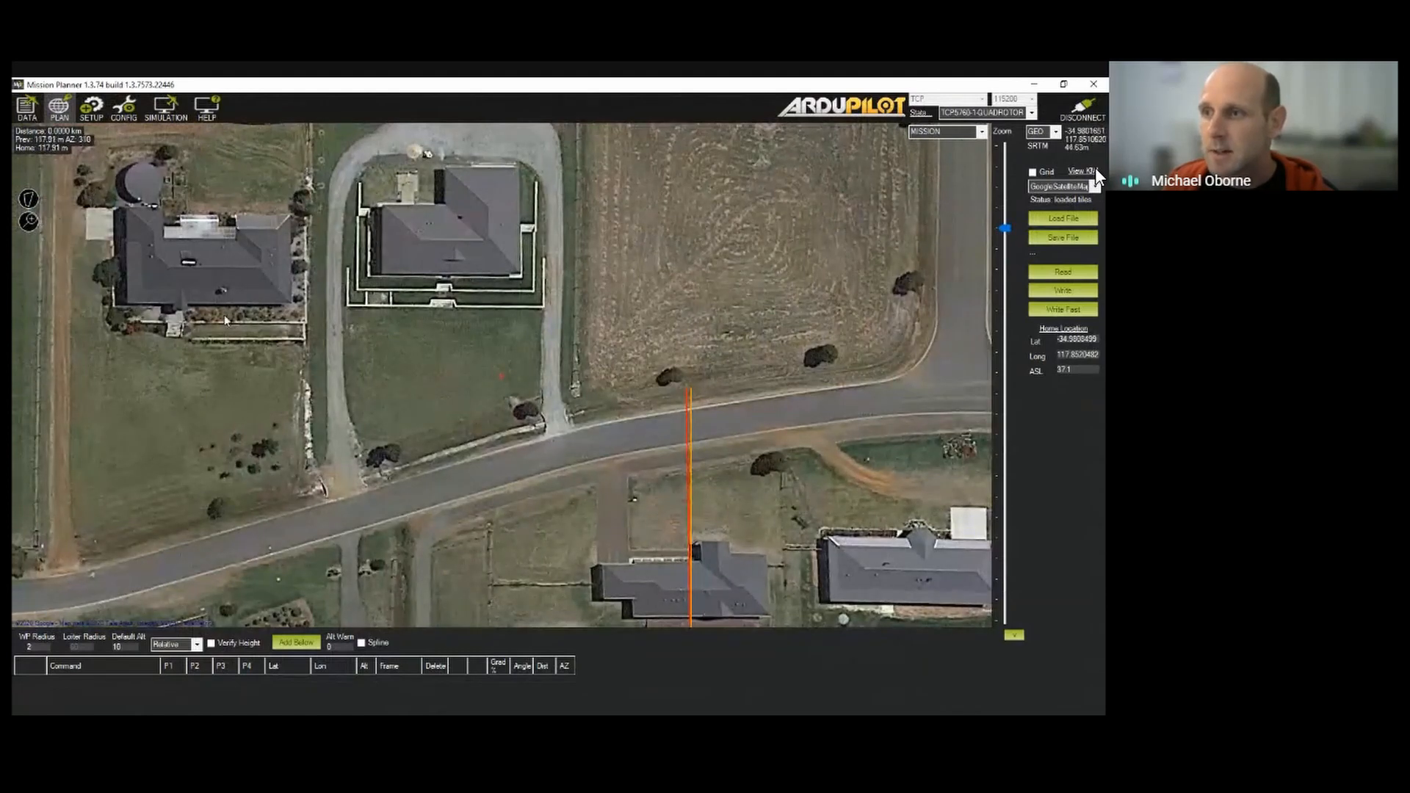
left_click(323, 326)
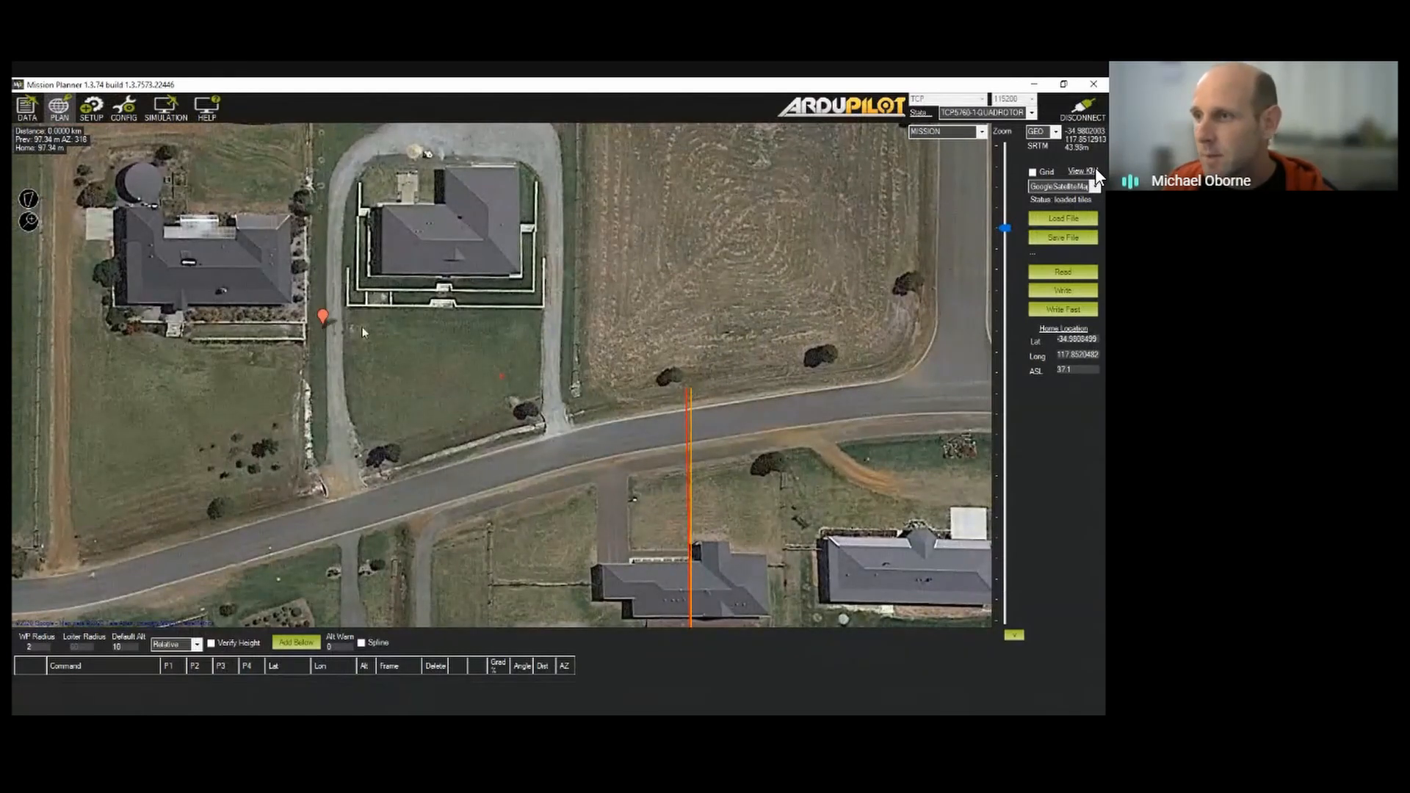
left_click(554, 328)
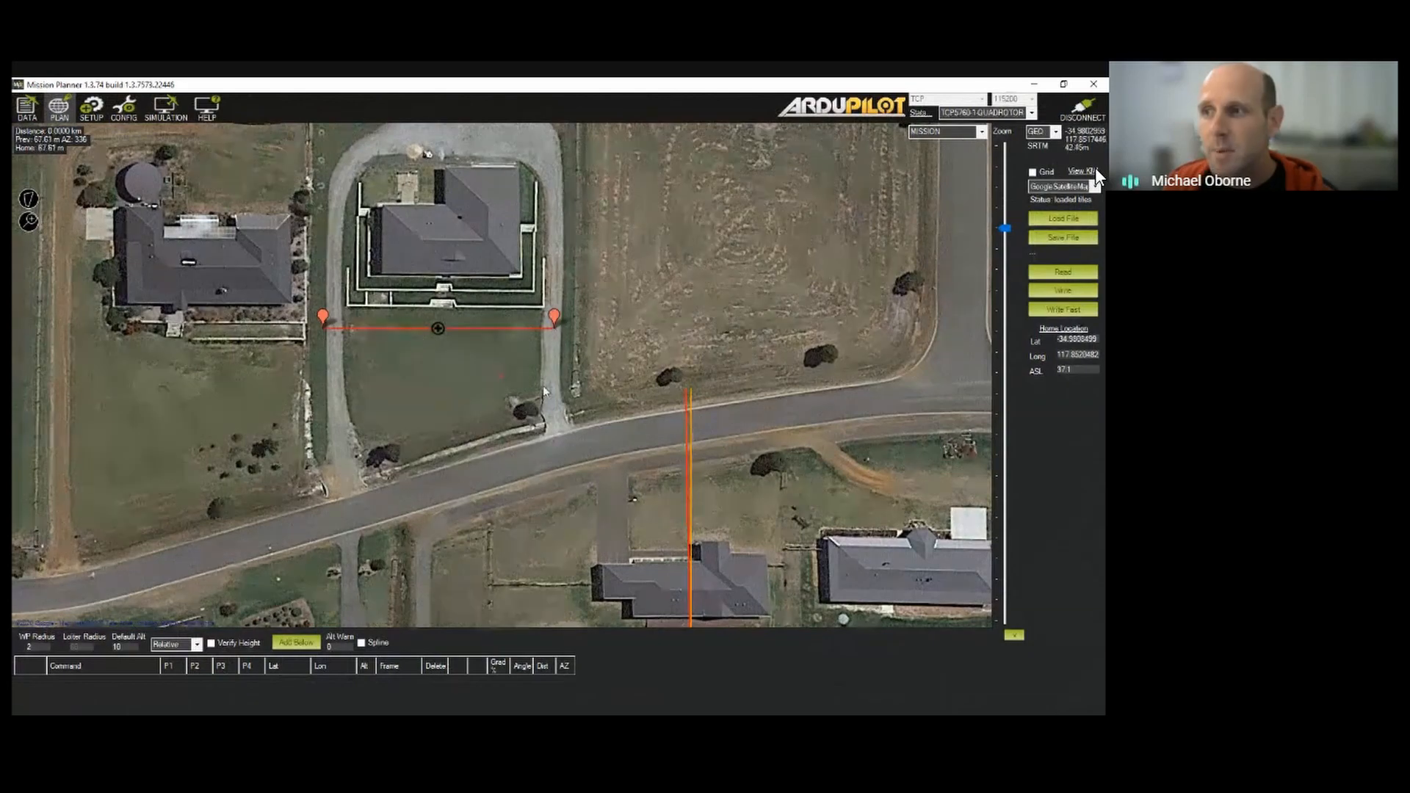
left_click(920, 299)
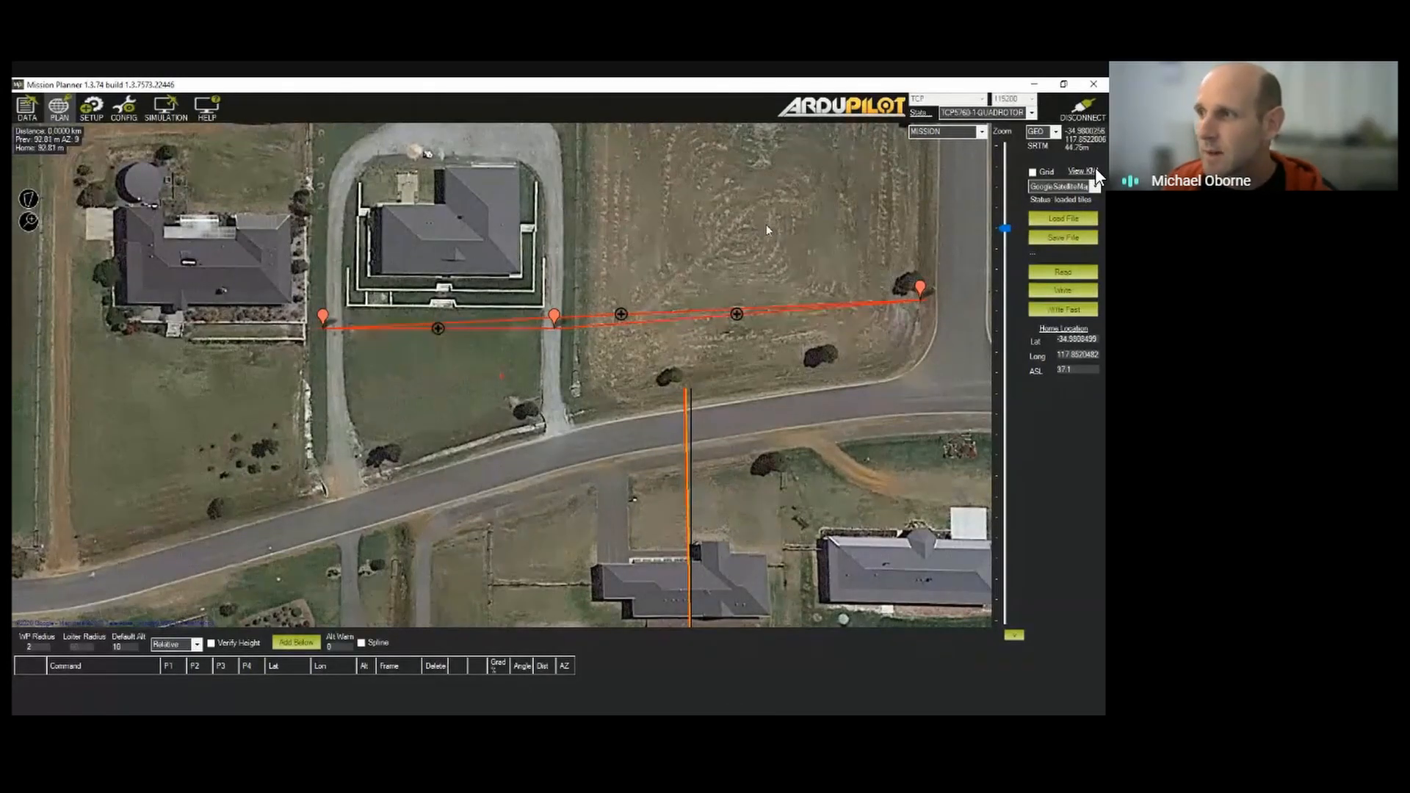
Open the Face Map planner for the drawn line and move its window up so all settings are in view
right_click(608, 210)
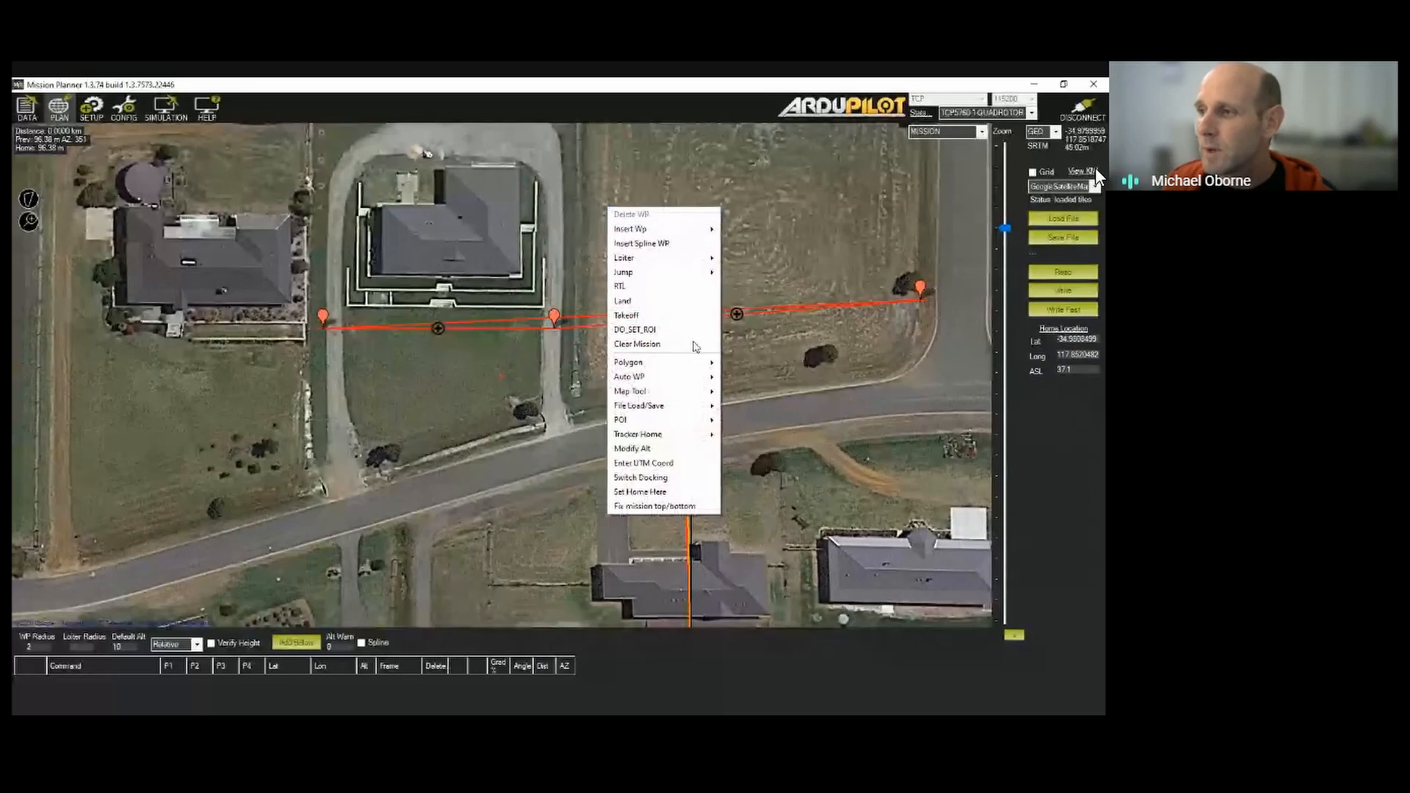
mouse_move(669, 395)
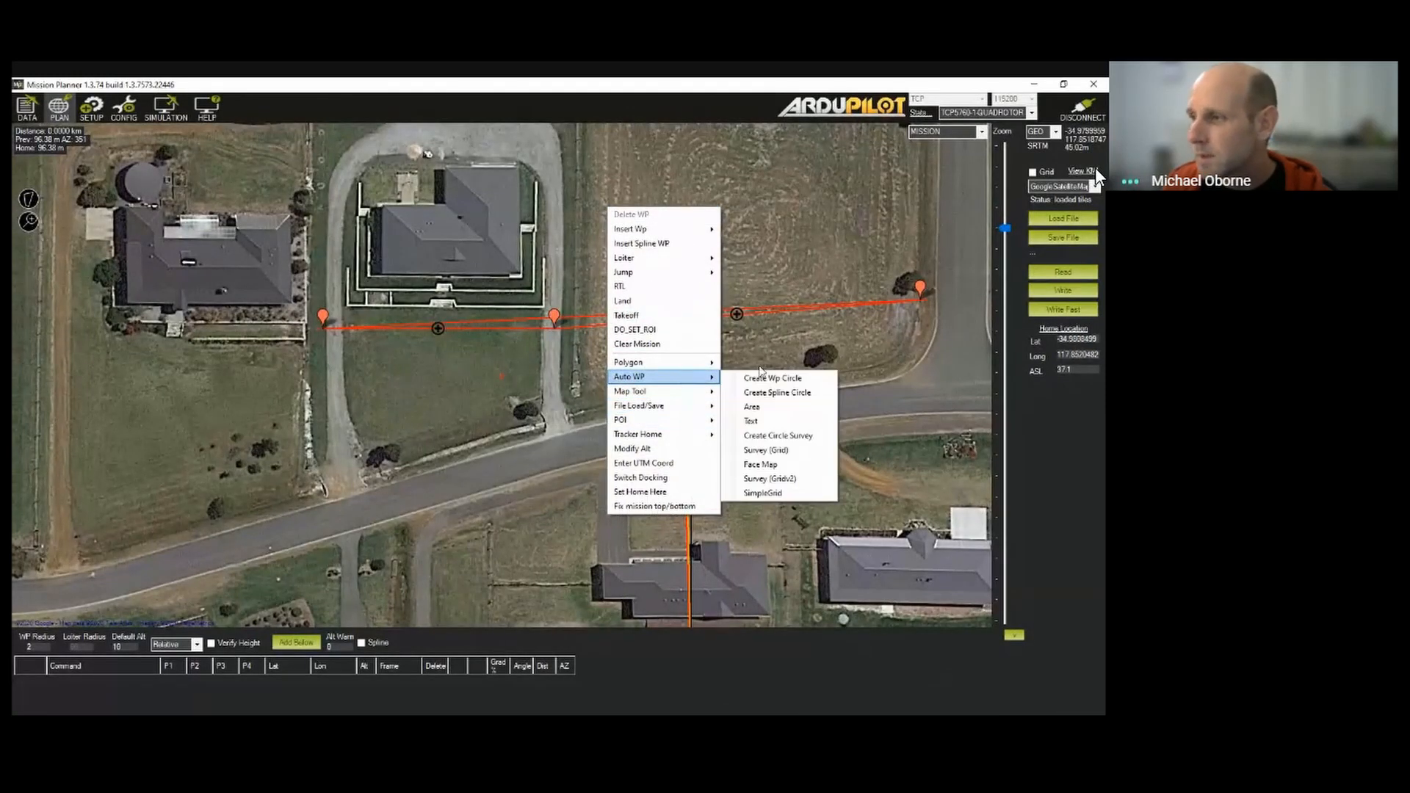
left_click(769, 465)
left_click_drag(637, 396, 594, 138)
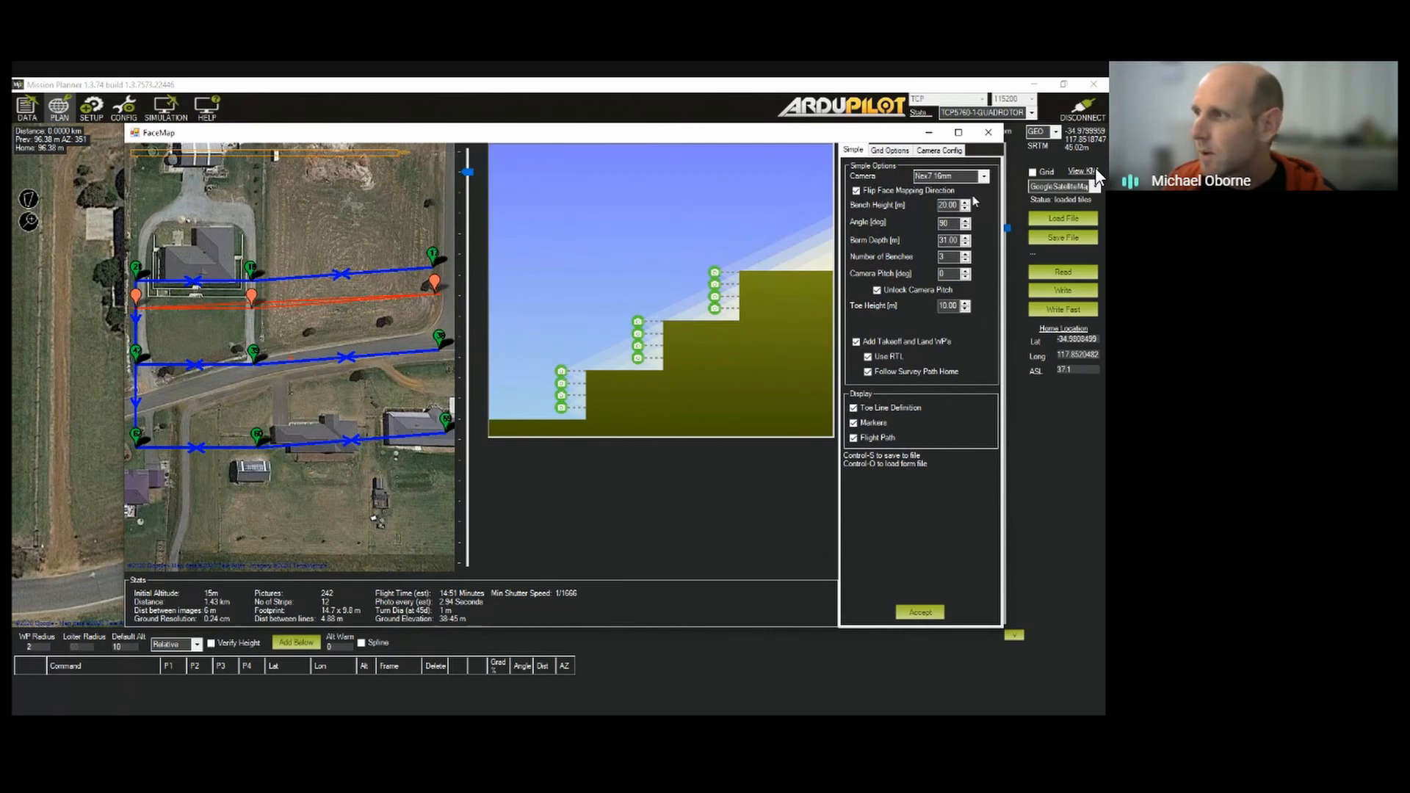
Choose the Nex5 16mm camera and turn off Flip Face Mapping Direction
left_click(983, 177)
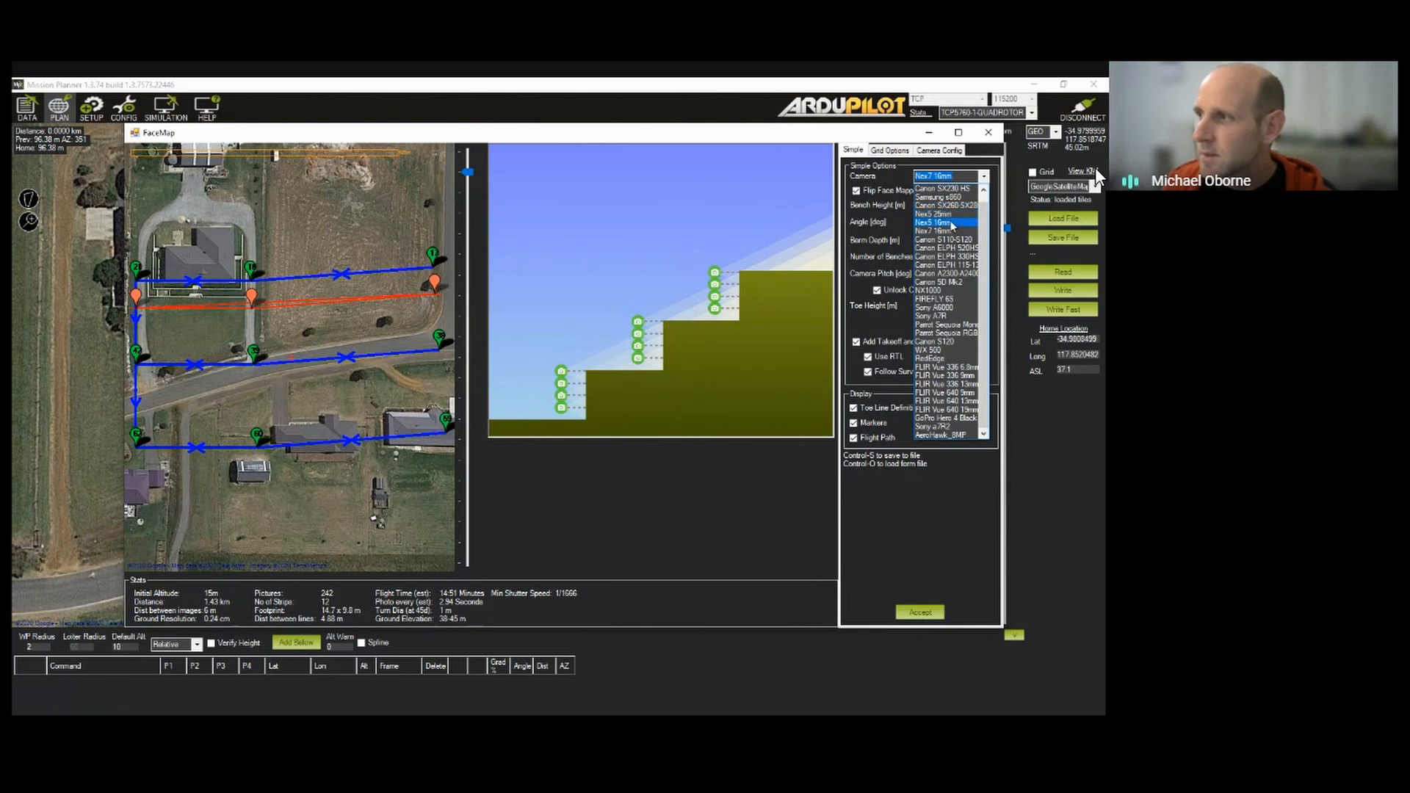
left_click(951, 222)
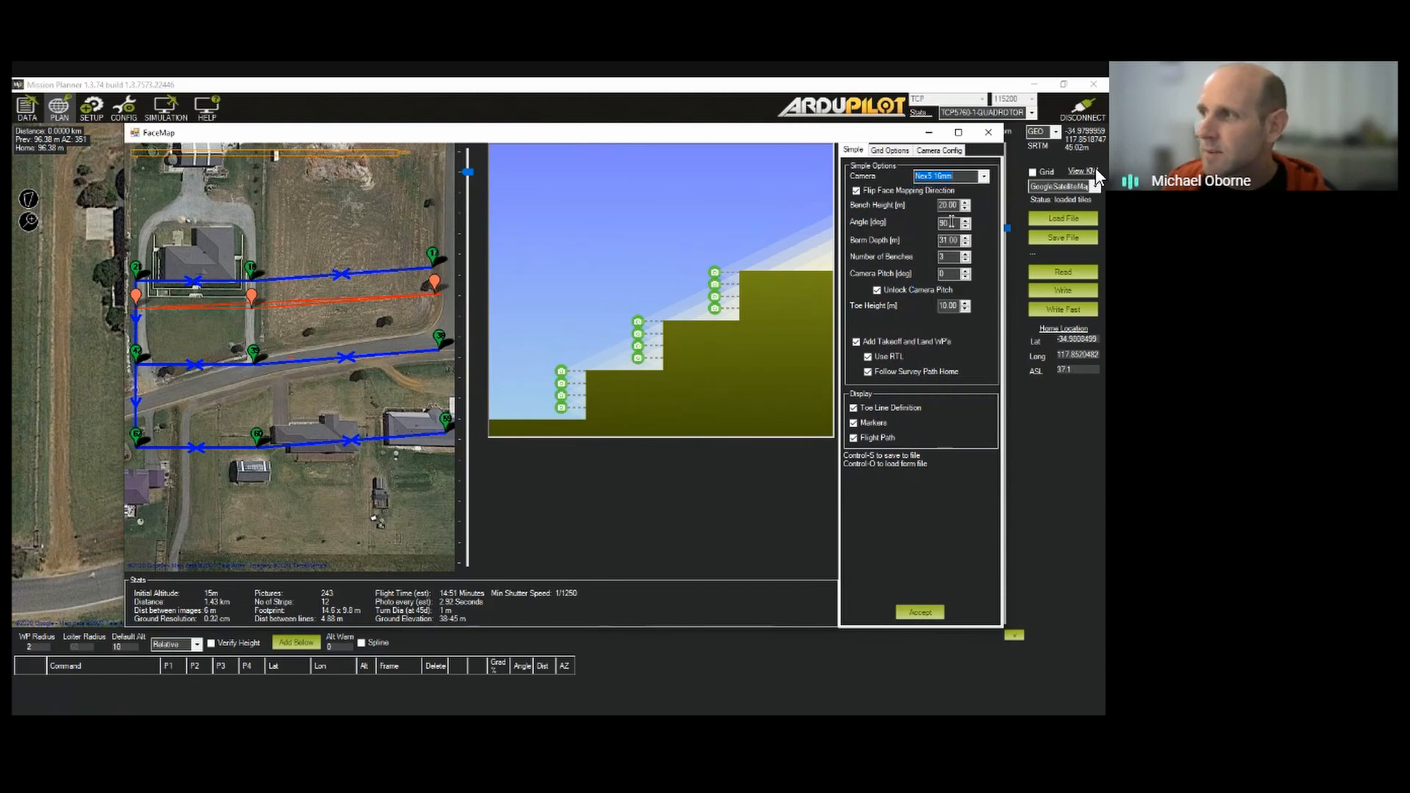
left_click(880, 192)
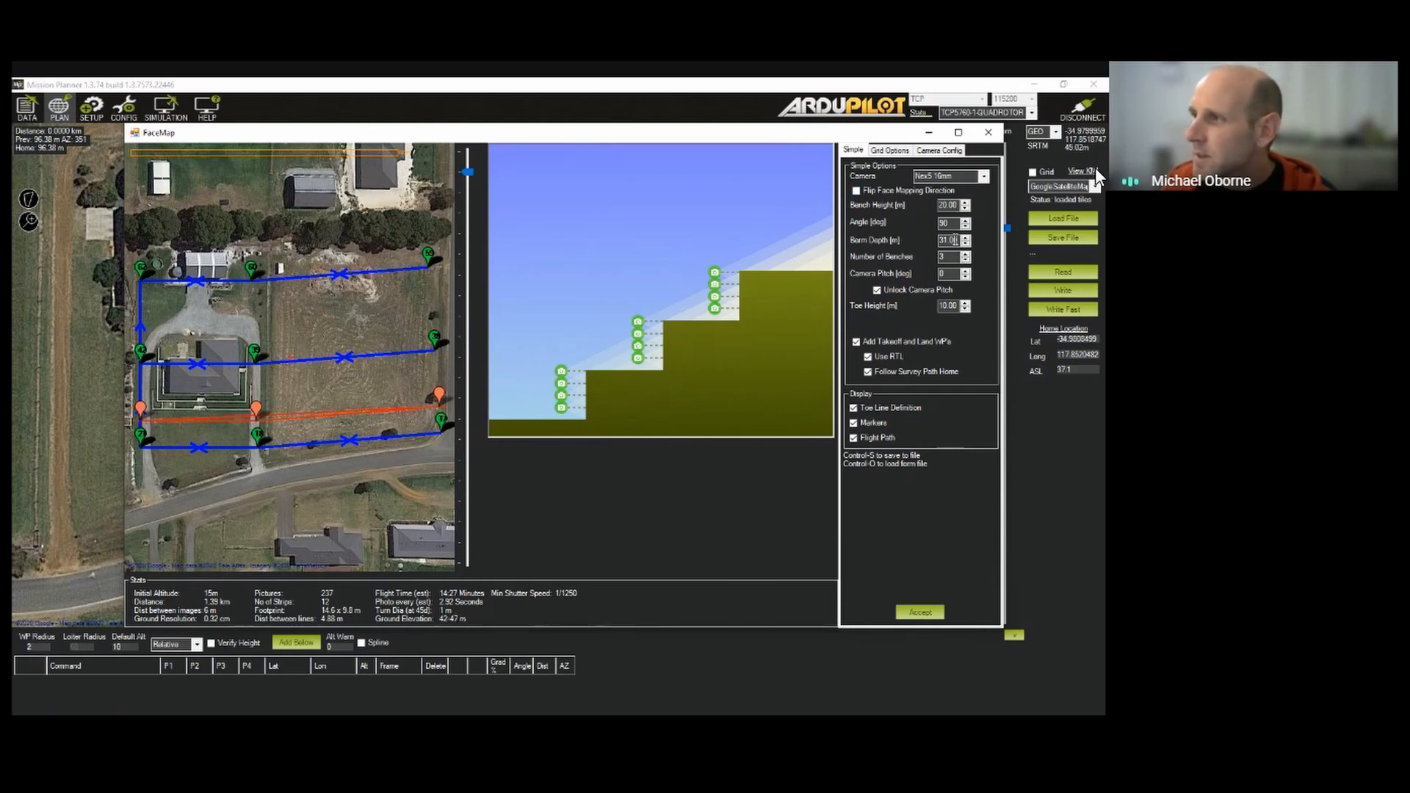
Try lower and higher bench heights, leaving the bench height at 24 m
left_click(964, 209)
left_click(964, 209)
left_click(964, 209)
left_click(964, 208)
left_click(964, 209)
left_click(964, 208)
left_click(964, 208)
left_click(964, 209)
left_click(964, 209)
left_click(964, 209)
left_click(965, 203)
left_click(965, 203)
left_click(965, 203)
left_click(964, 203)
left_click(965, 202)
left_click(964, 202)
left_click(965, 202)
left_click(964, 203)
left_click(965, 202)
left_click(965, 203)
left_click(965, 203)
left_click(965, 203)
left_click(965, 202)
left_click(965, 202)
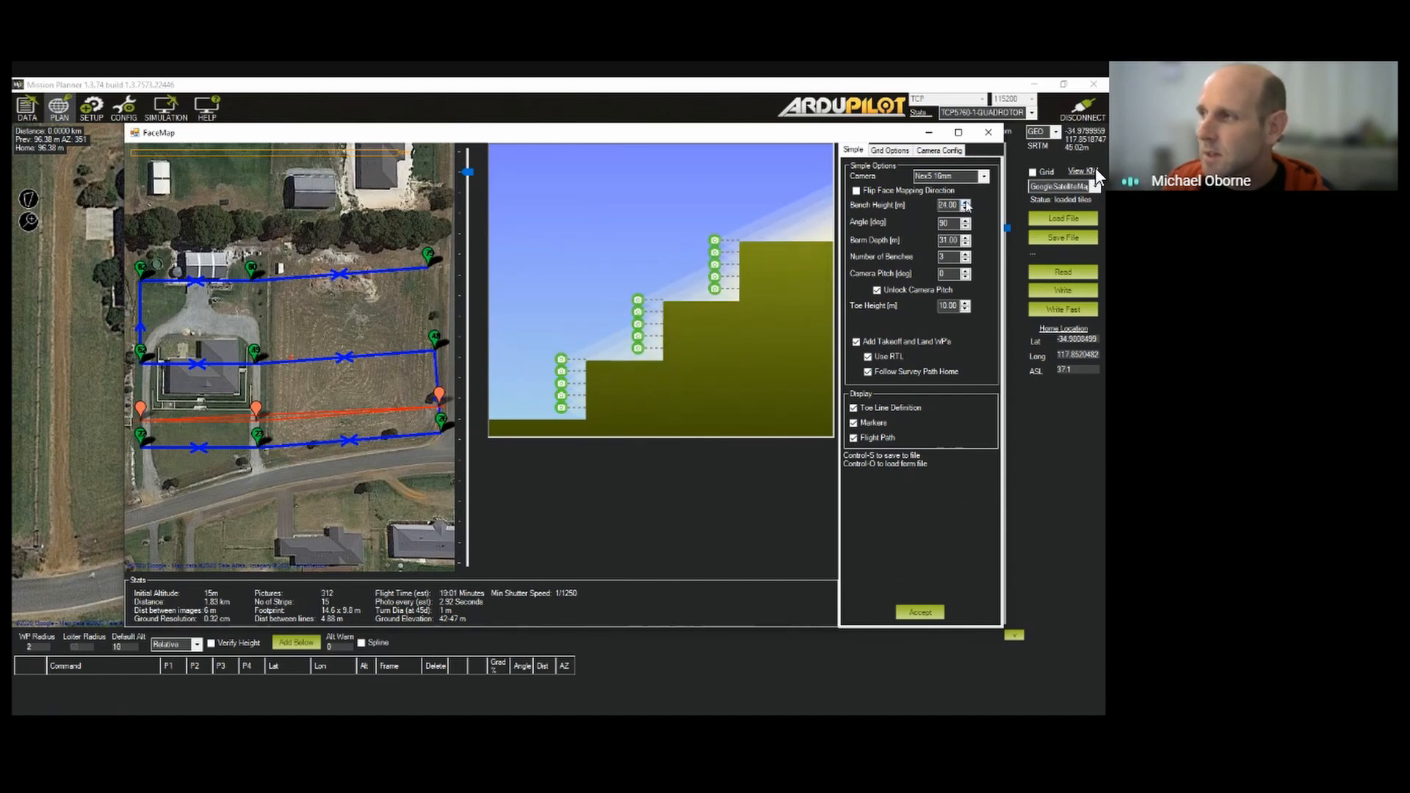
Lower the face angle step by step to try sloped benches, and return it to 90 degrees
left_click(965, 226)
left_click(964, 227)
left_click(965, 226)
left_click(965, 226)
left_click(965, 226)
left_click(965, 226)
left_click(965, 226)
left_click(965, 226)
left_click(965, 226)
left_click(965, 226)
left_click(965, 226)
left_click(965, 226)
left_click(965, 226)
left_click(964, 226)
left_click(965, 226)
left_click(965, 226)
left_click(965, 226)
left_click(965, 226)
left_click(964, 226)
left_click(965, 226)
left_click(964, 226)
left_click(965, 226)
left_click_drag(960, 222, 925, 223)
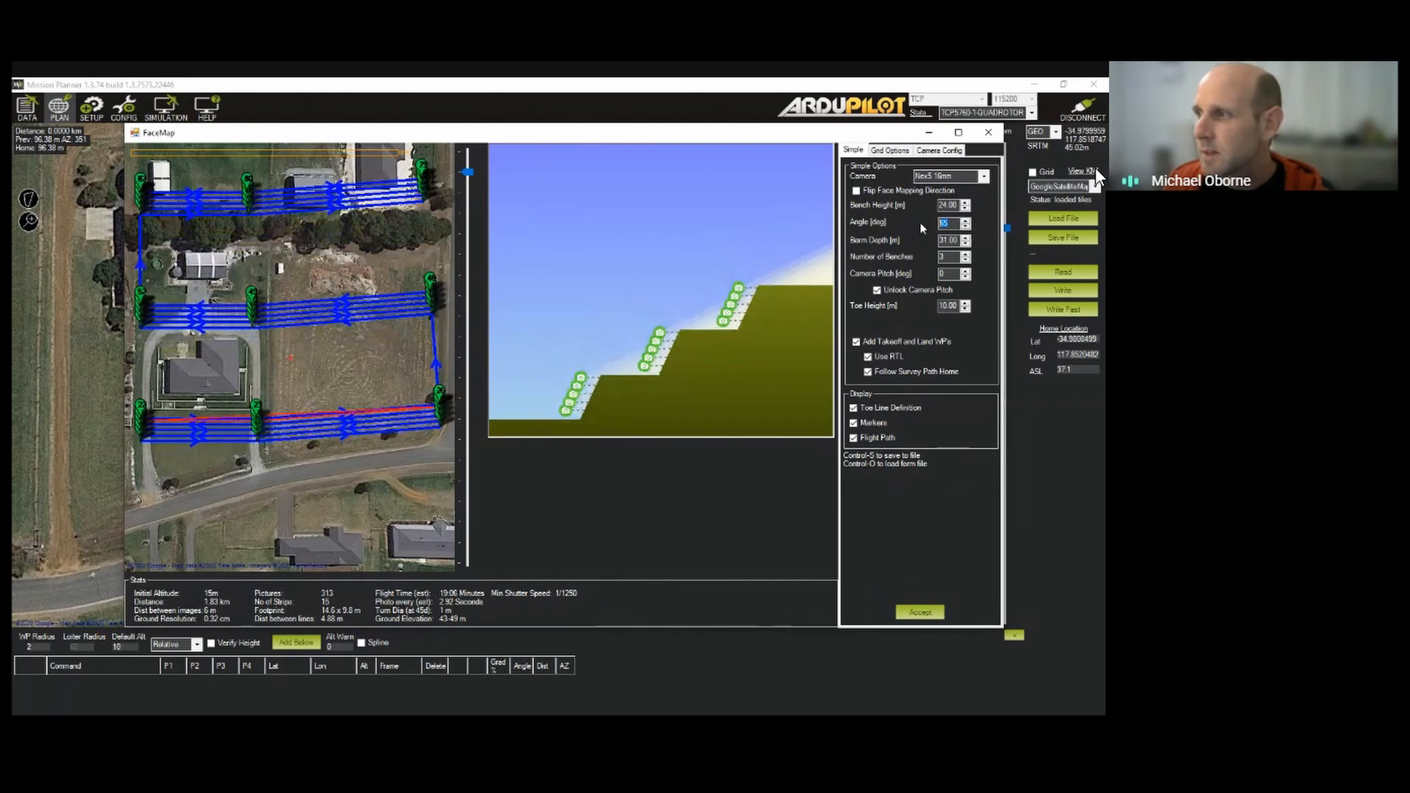
type("90")
Reduce the berm depth step by step to 1 m to make the benches almost one vertical face
left_click(965, 244)
left_click(965, 244)
left_click(966, 244)
left_click(966, 244)
left_click(966, 245)
left_click(966, 244)
left_click(966, 244)
left_click(966, 245)
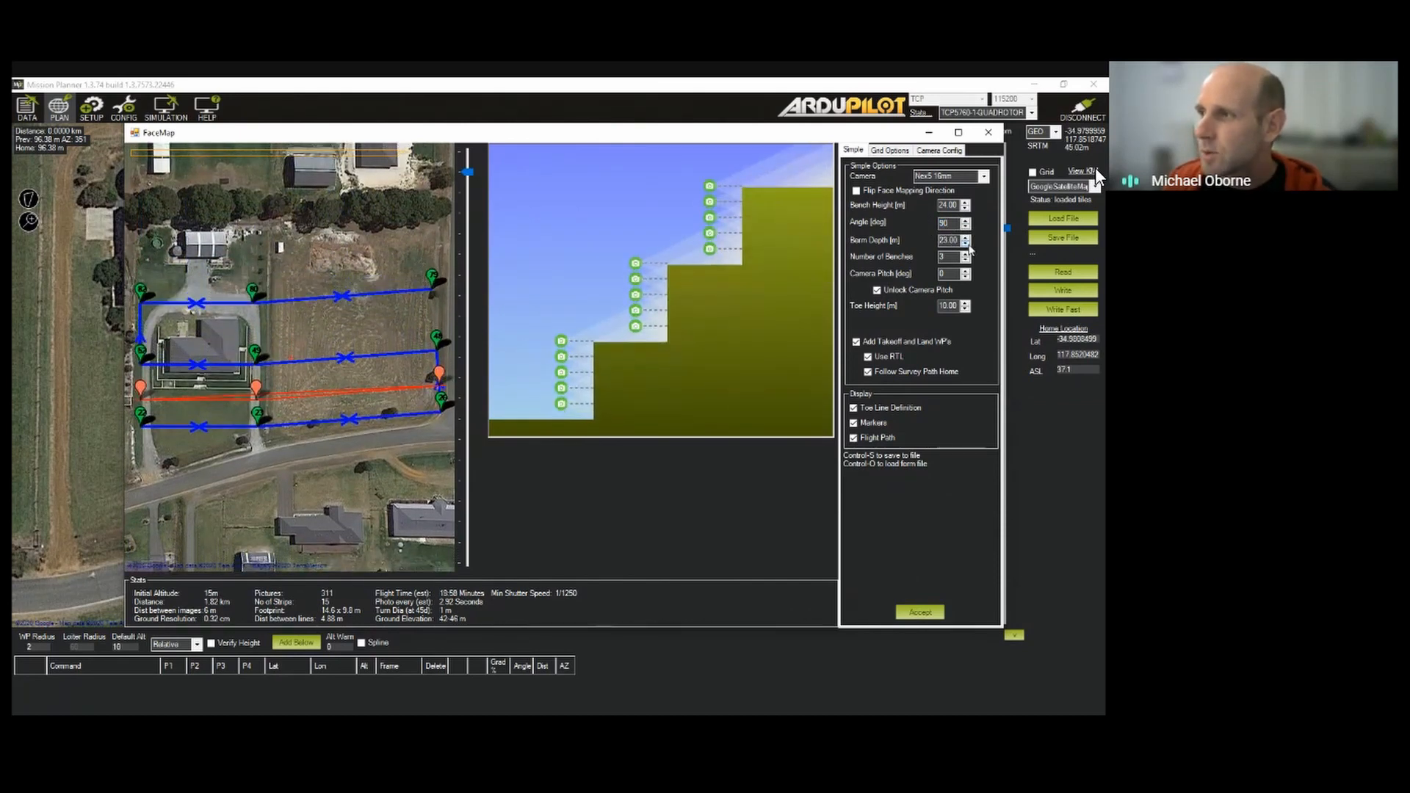
double_click(967, 245)
left_click(967, 245)
double_click(966, 244)
double_click(966, 244)
left_click(966, 245)
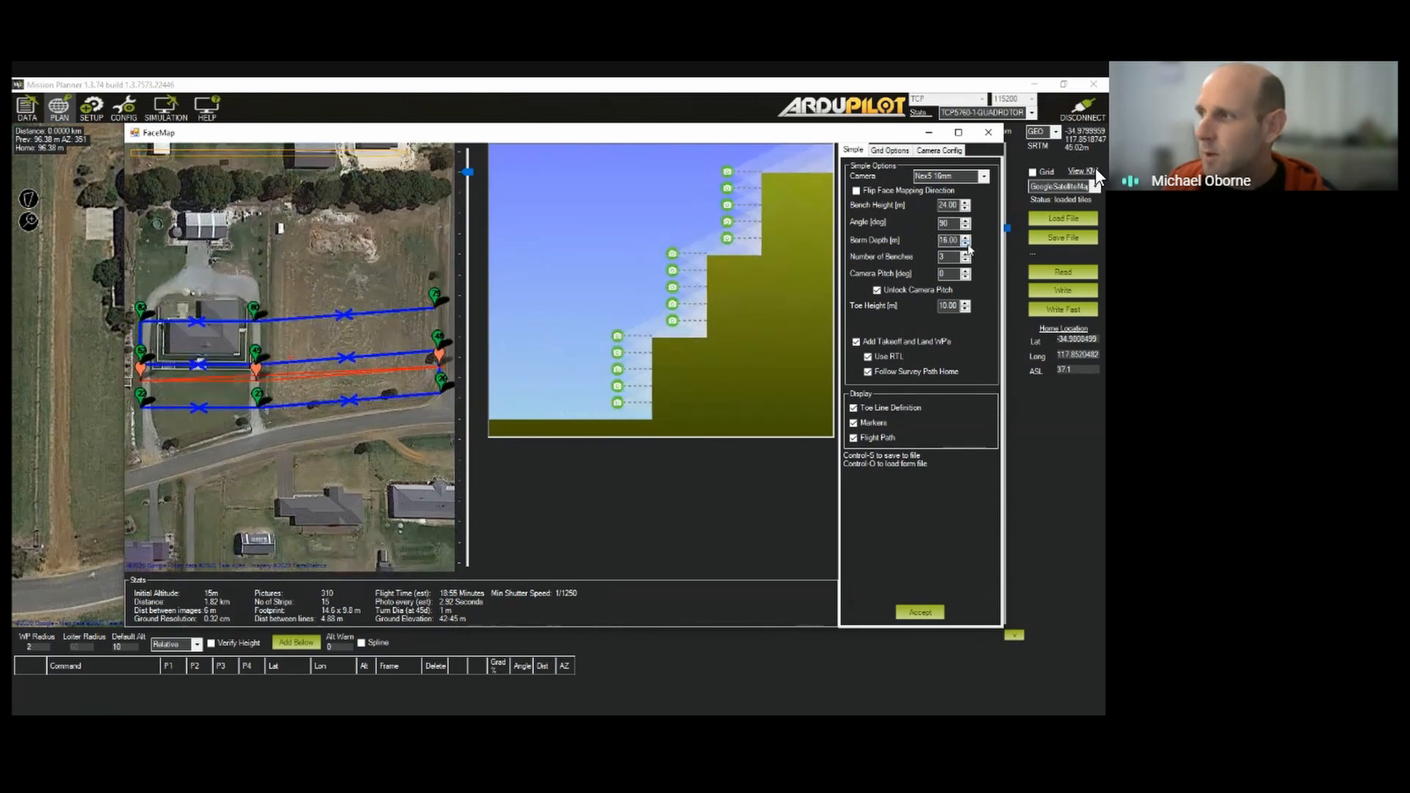
double_click(966, 244)
double_click(967, 245)
left_click(966, 245)
double_click(966, 246)
double_click(966, 245)
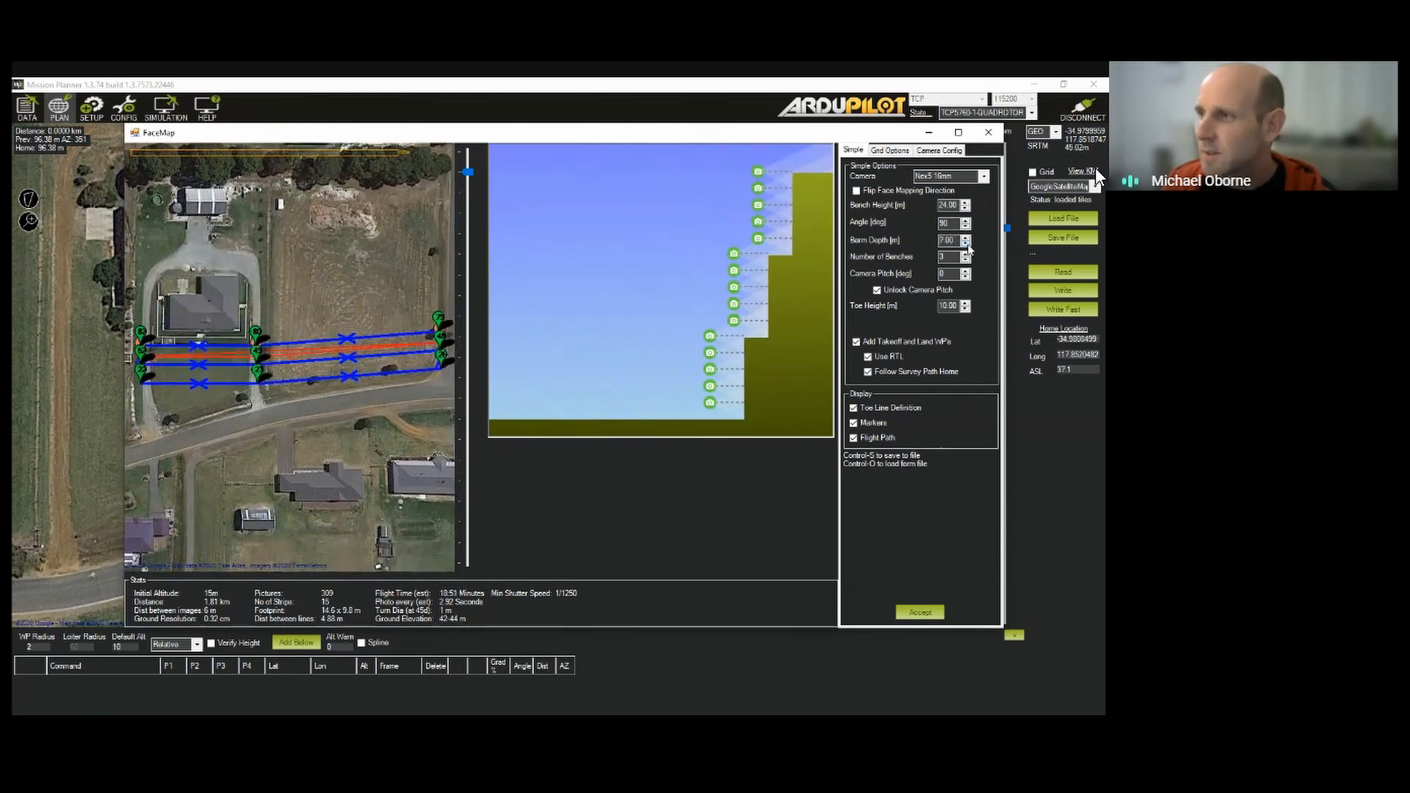
double_click(966, 245)
double_click(966, 245)
left_click(966, 245)
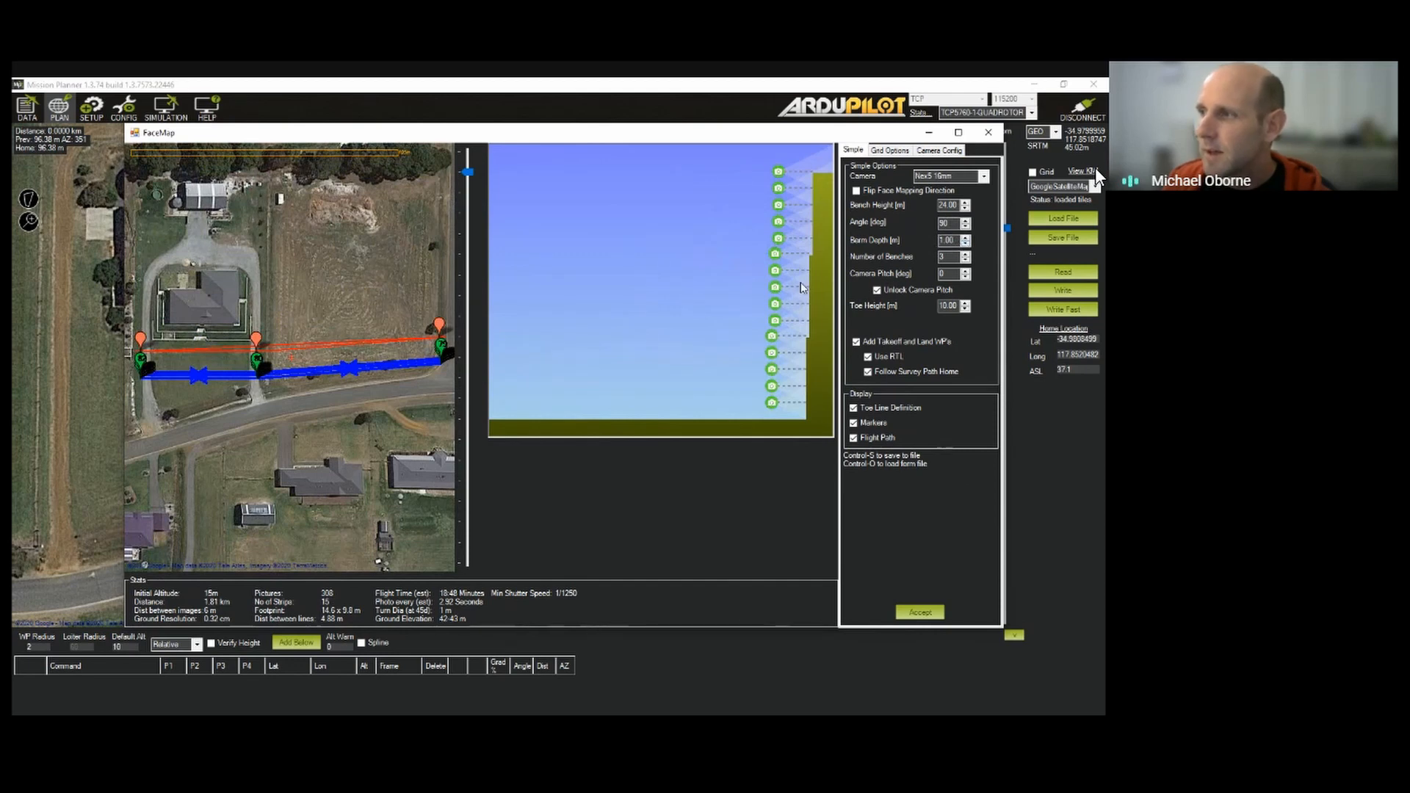
Adjust the berm depth up and down, leaving it at 5 m
left_click(967, 238)
left_click(967, 238)
left_click(967, 238)
left_click(967, 237)
left_click(967, 244)
left_click(967, 243)
left_click(967, 243)
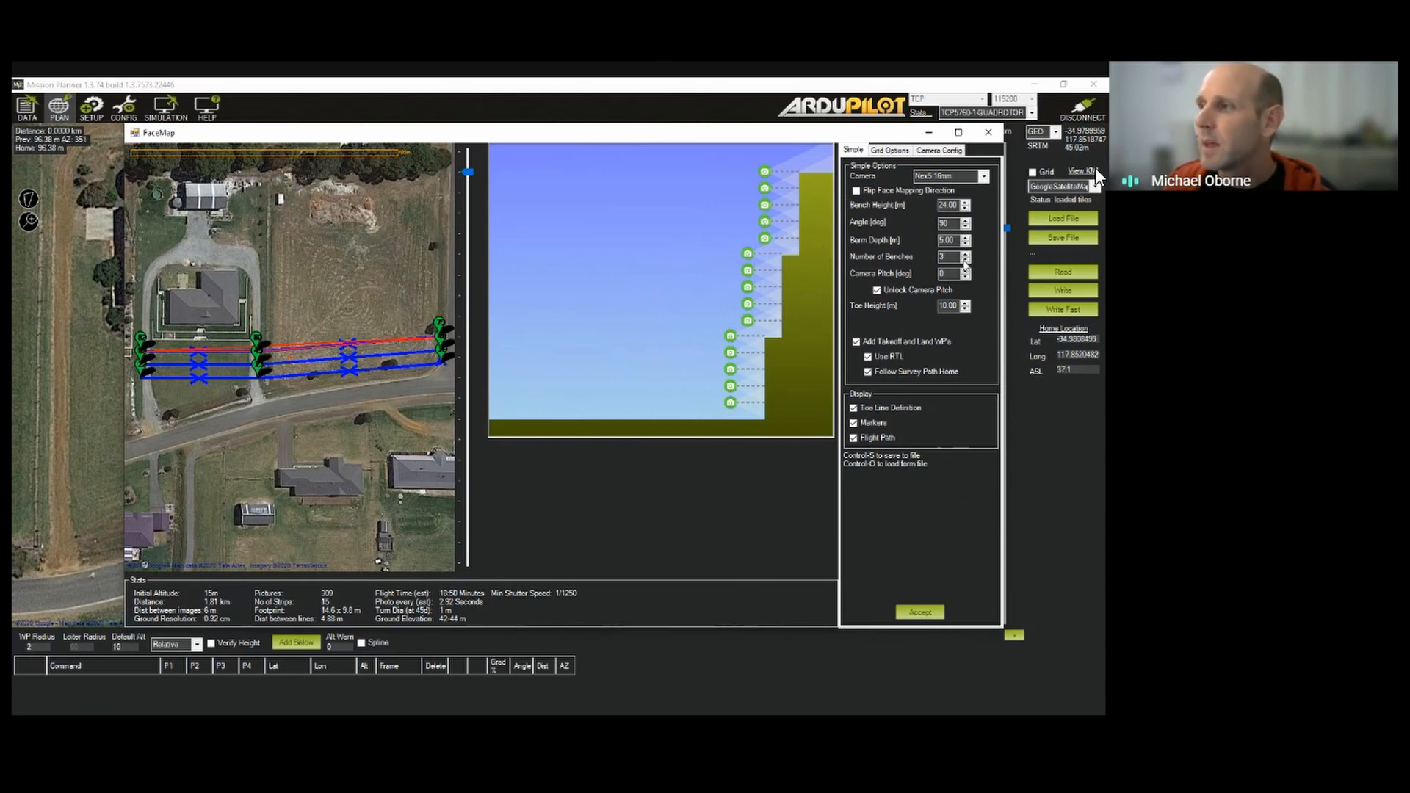
Increase the number of benches to 10
left_click(966, 254)
left_click(966, 254)
left_click(966, 254)
left_click(966, 254)
left_click(966, 254)
left_click(966, 254)
left_click(966, 254)
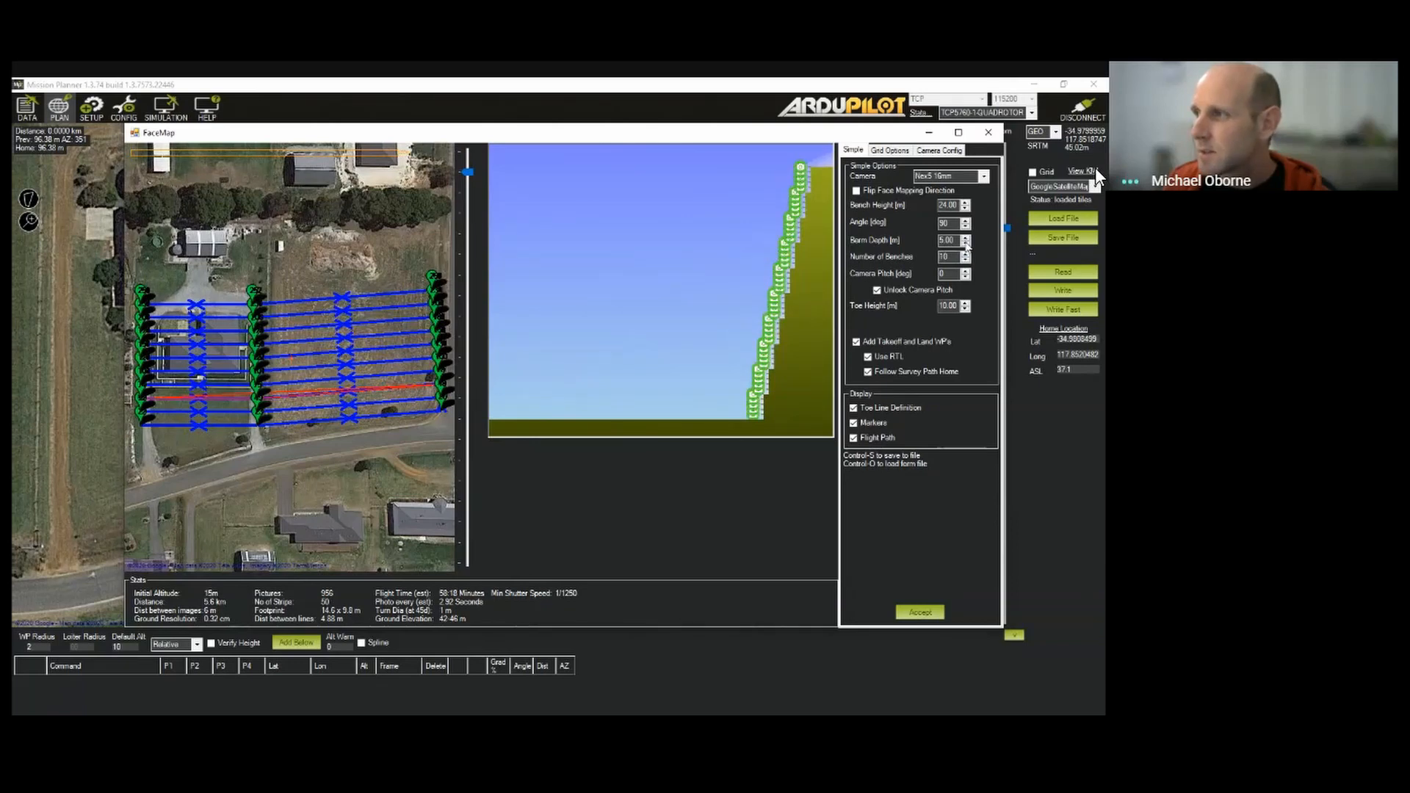
Set the berm depth to 1 m and reduce the number of benches to 1 for a single vertical face
left_click(967, 243)
left_click(966, 243)
left_click(967, 243)
left_click(966, 243)
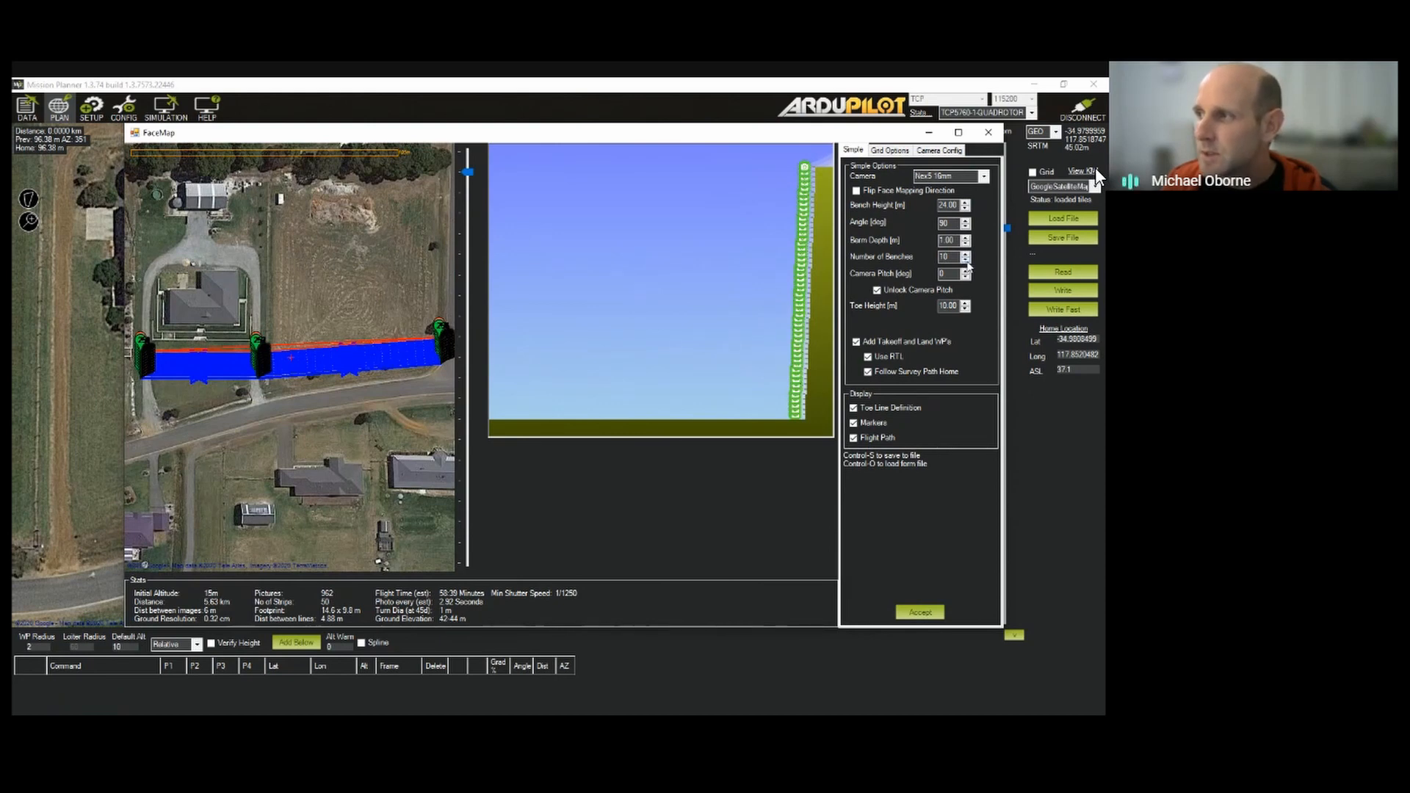
left_click(965, 261)
left_click(966, 261)
left_click(965, 260)
left_click(965, 260)
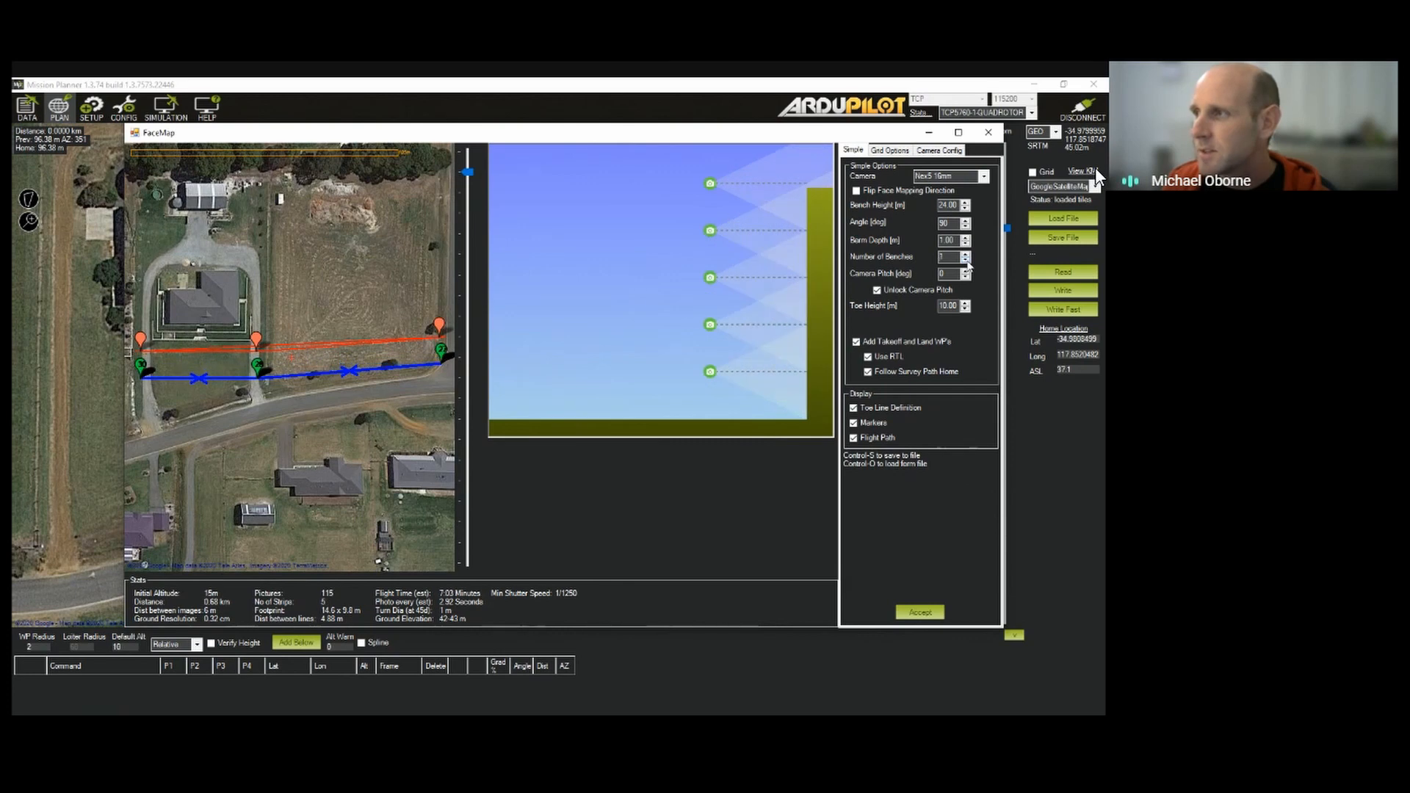
Set the bench height to 50 m and apply it to the single vertical face
left_click_drag(957, 207, 920, 205)
type("50")
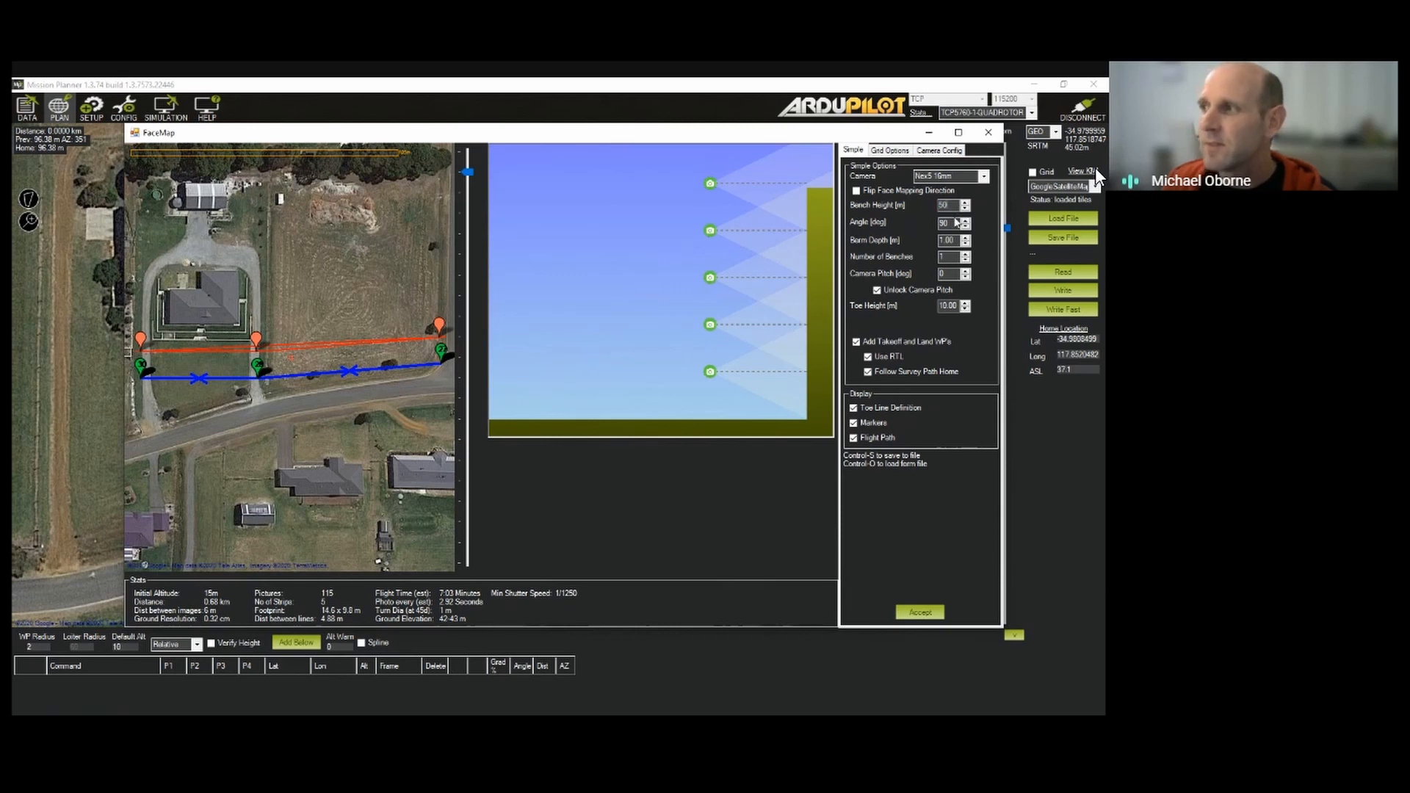
left_click(951, 224)
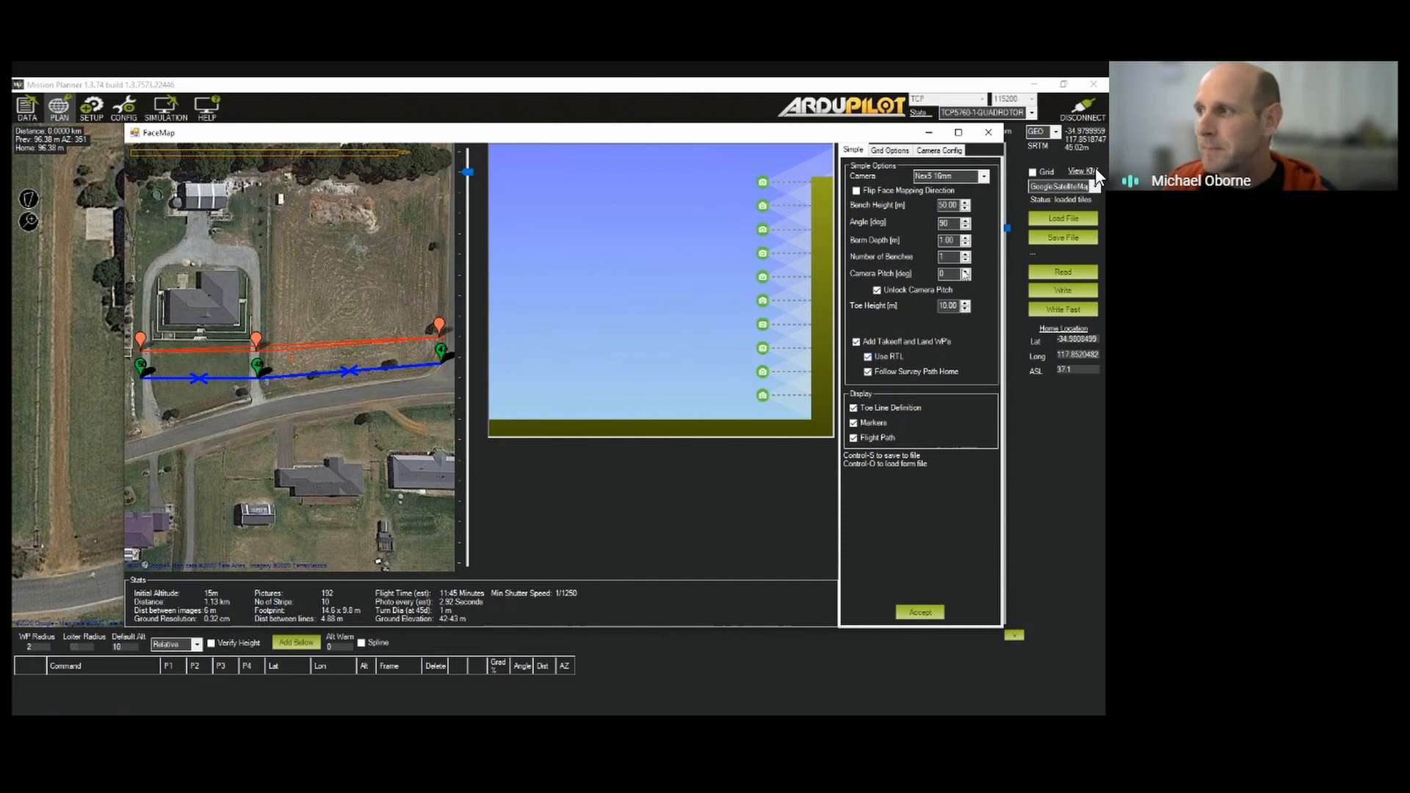
Set the face map camera pitch to 45 degrees
left_click(965, 270)
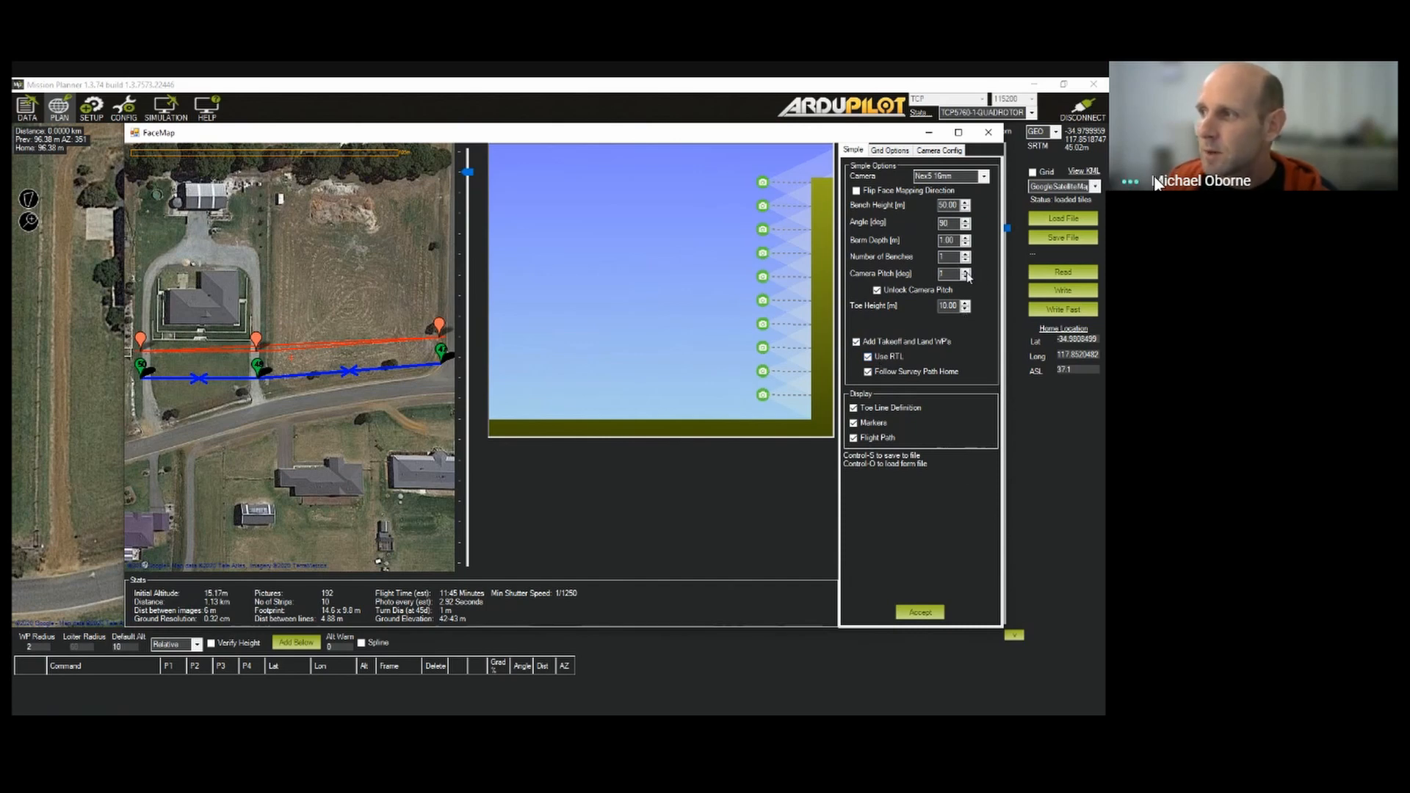
left_click(966, 271)
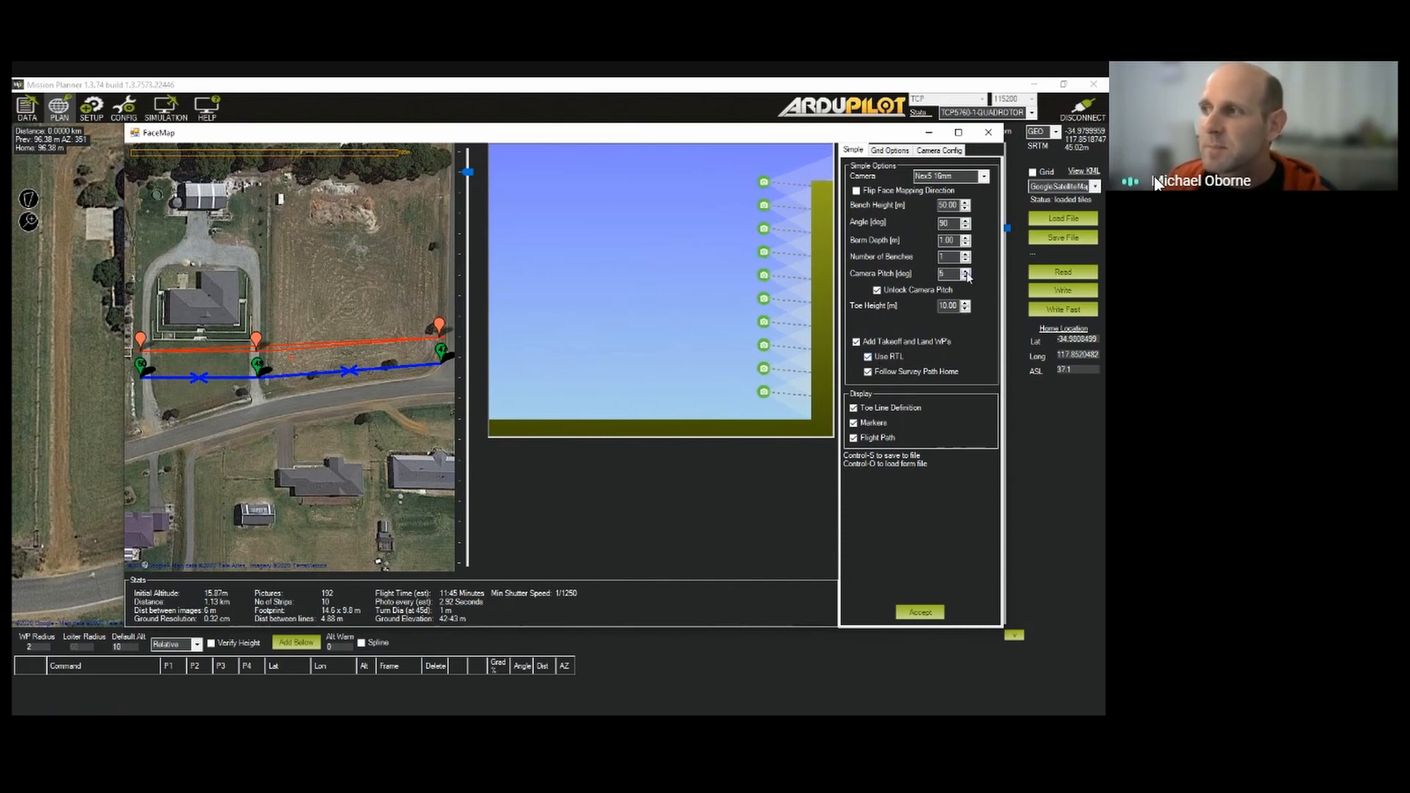
left_click(966, 271)
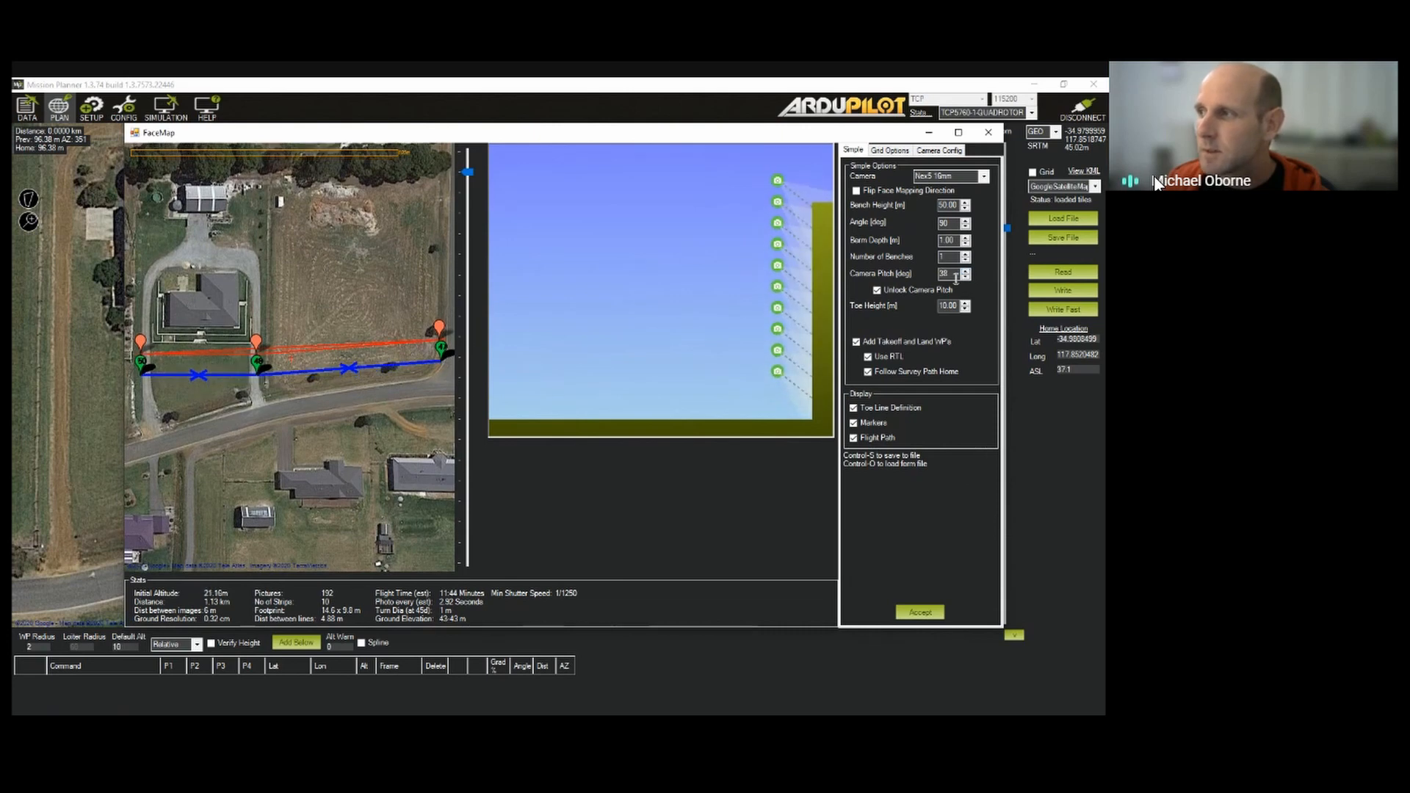
type("45")
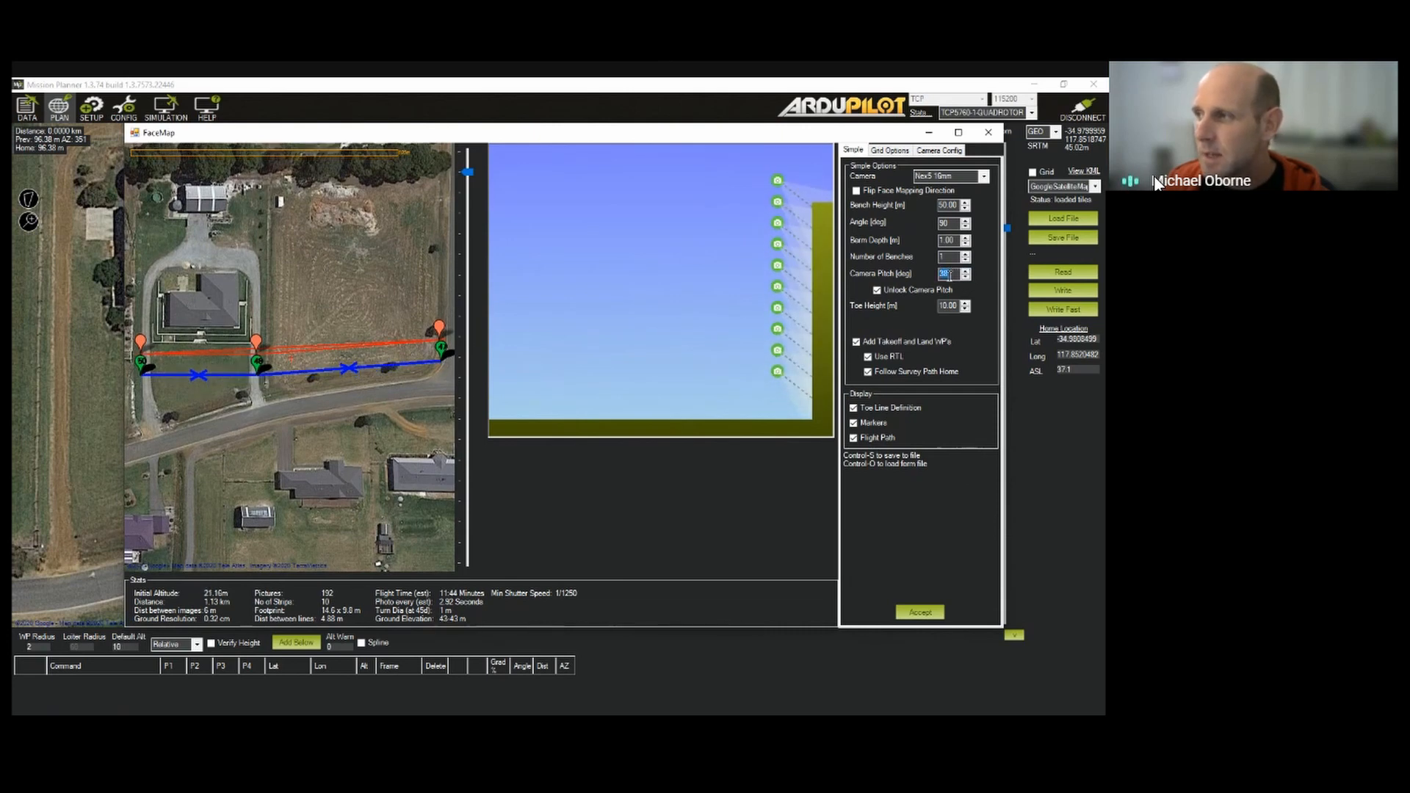
left_click(953, 258)
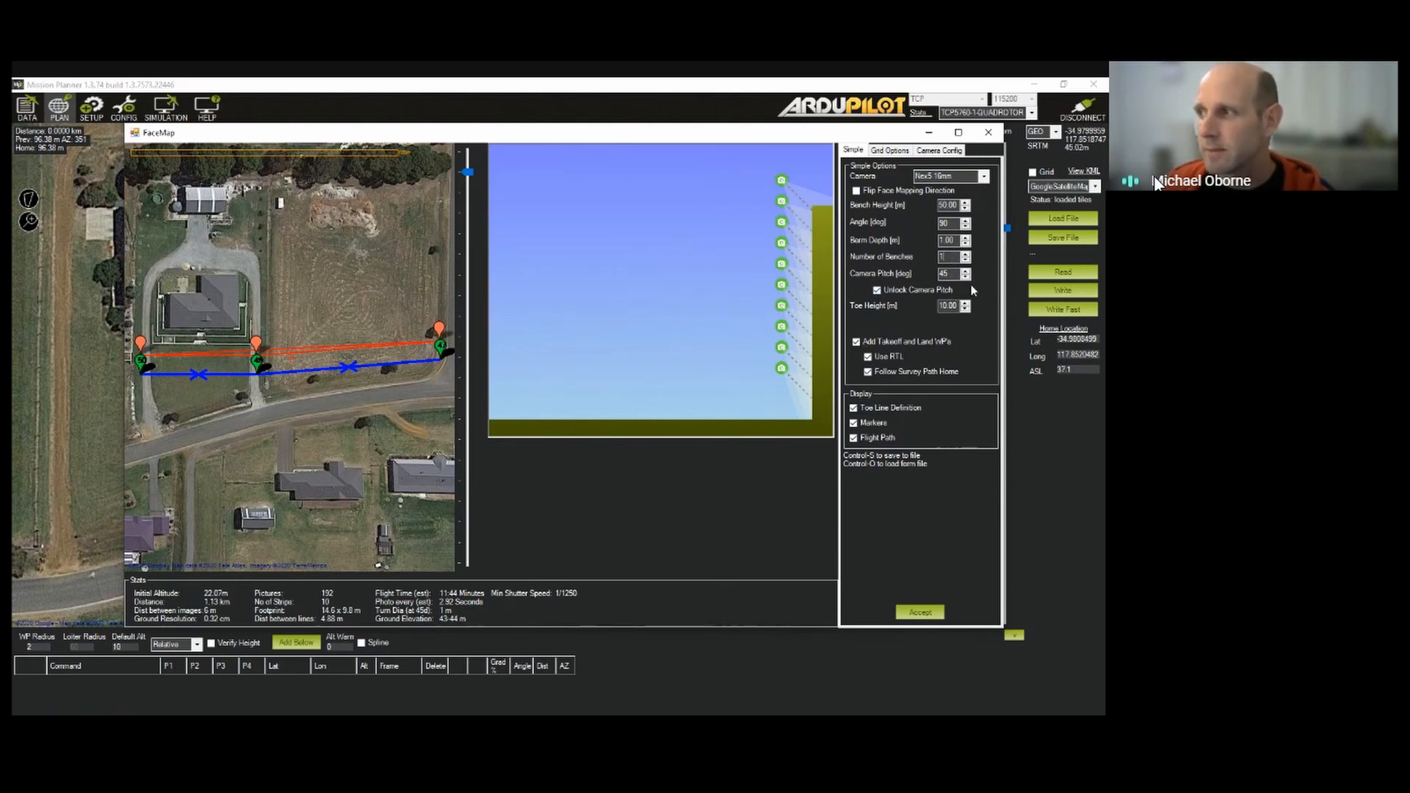
Set the camera pitch back to 0 degrees and toggle the camera pitch unlock option off and on
double_click(947, 273)
type("0")
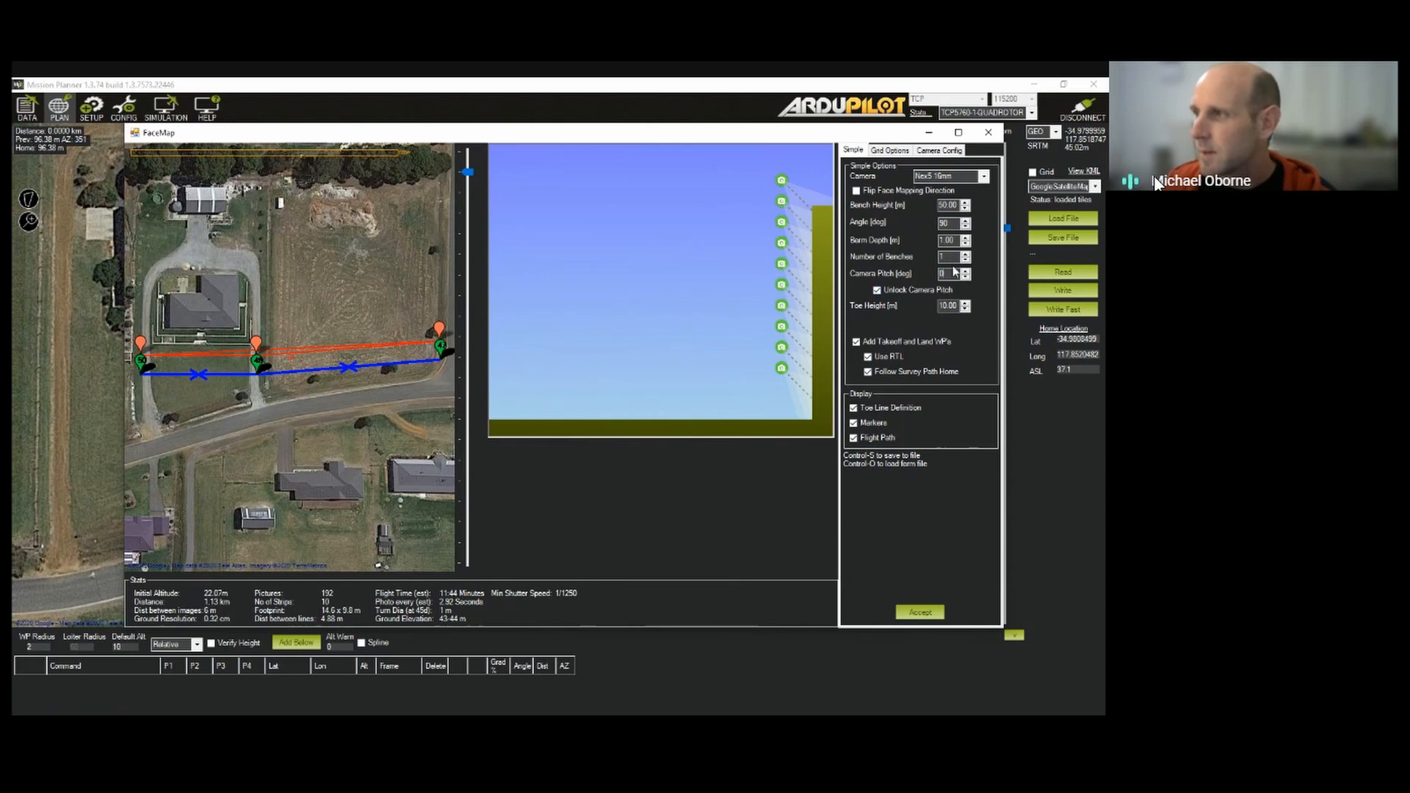
left_click(918, 291)
left_click(917, 291)
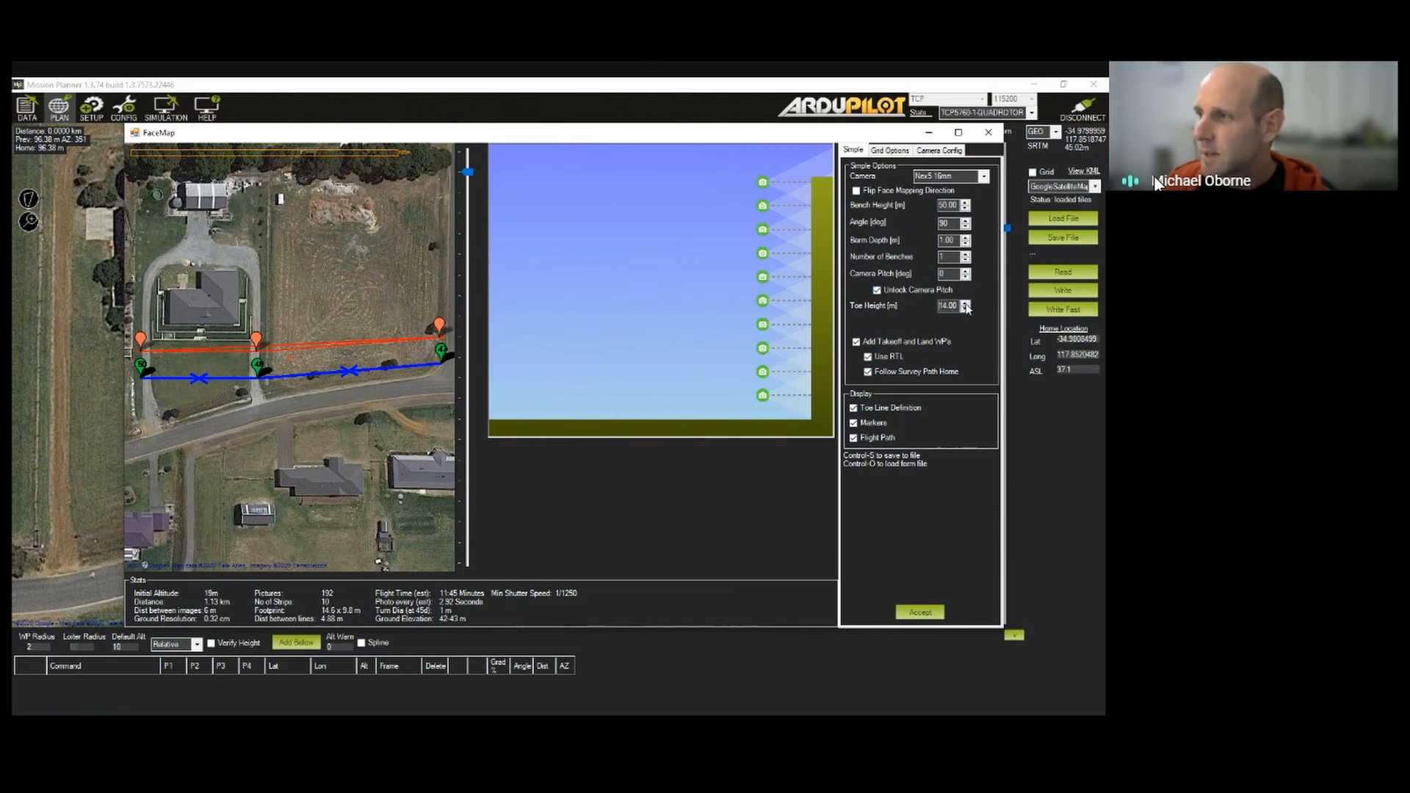
Lower the toe height to 0 m and toggle the display of the markers off and on
left_click(965, 311)
left_click(965, 311)
left_click(965, 310)
left_click(965, 310)
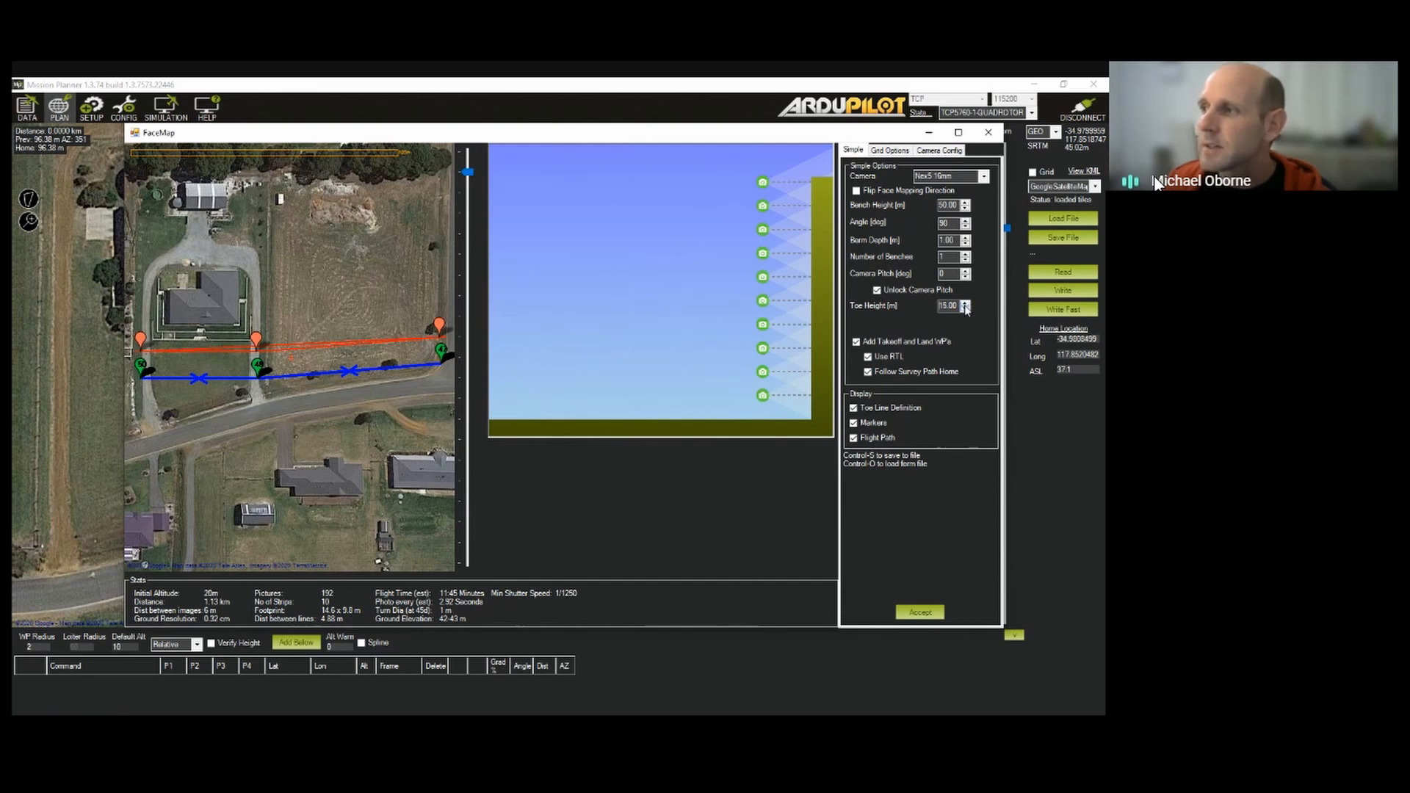
left_click(965, 309)
left_click(966, 309)
left_click(966, 309)
left_click(966, 309)
left_click(966, 309)
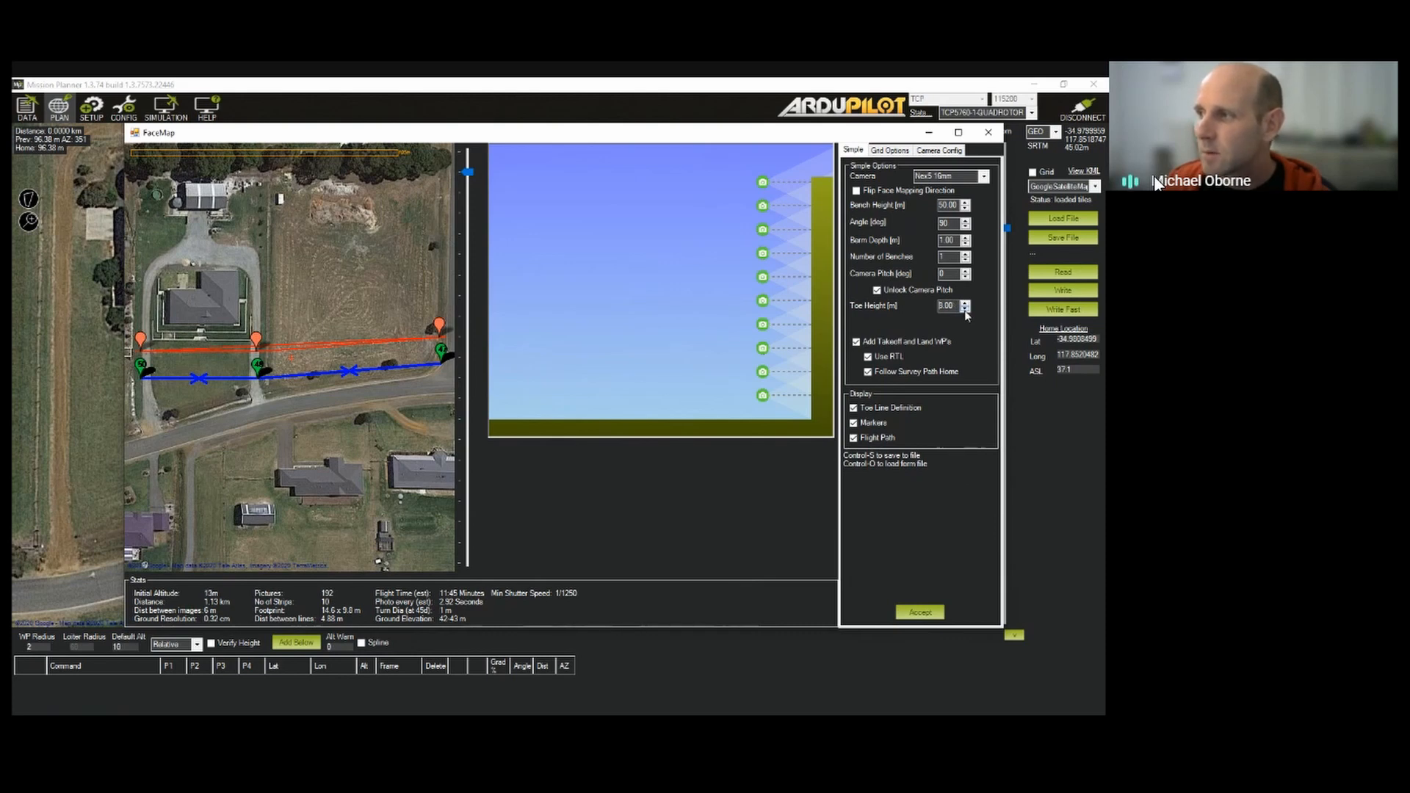
left_click(966, 309)
left_click(966, 309)
left_click(966, 309)
left_click(965, 309)
left_click(966, 310)
left_click(965, 309)
left_click(965, 309)
left_click(965, 309)
left_click(965, 309)
left_click(966, 309)
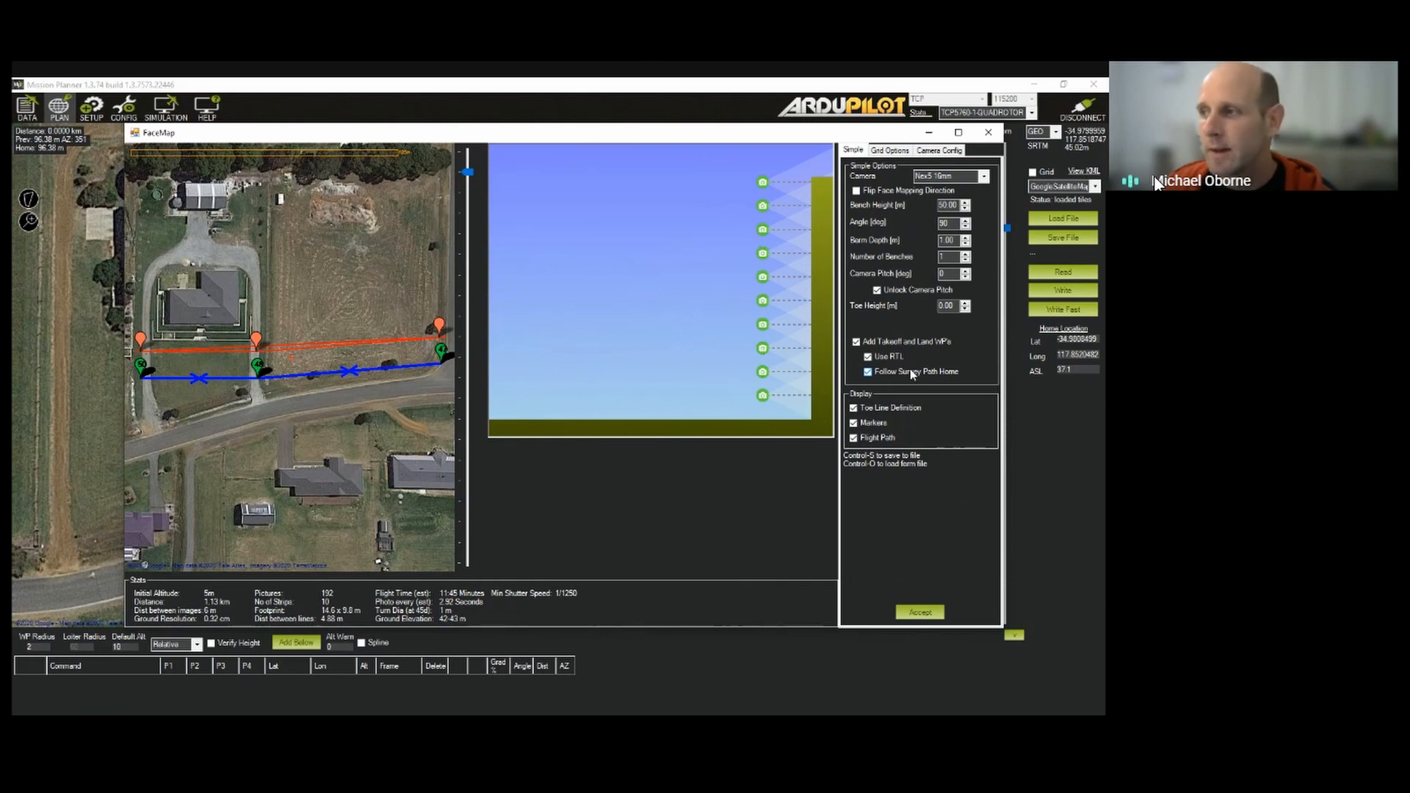
left_click(877, 425)
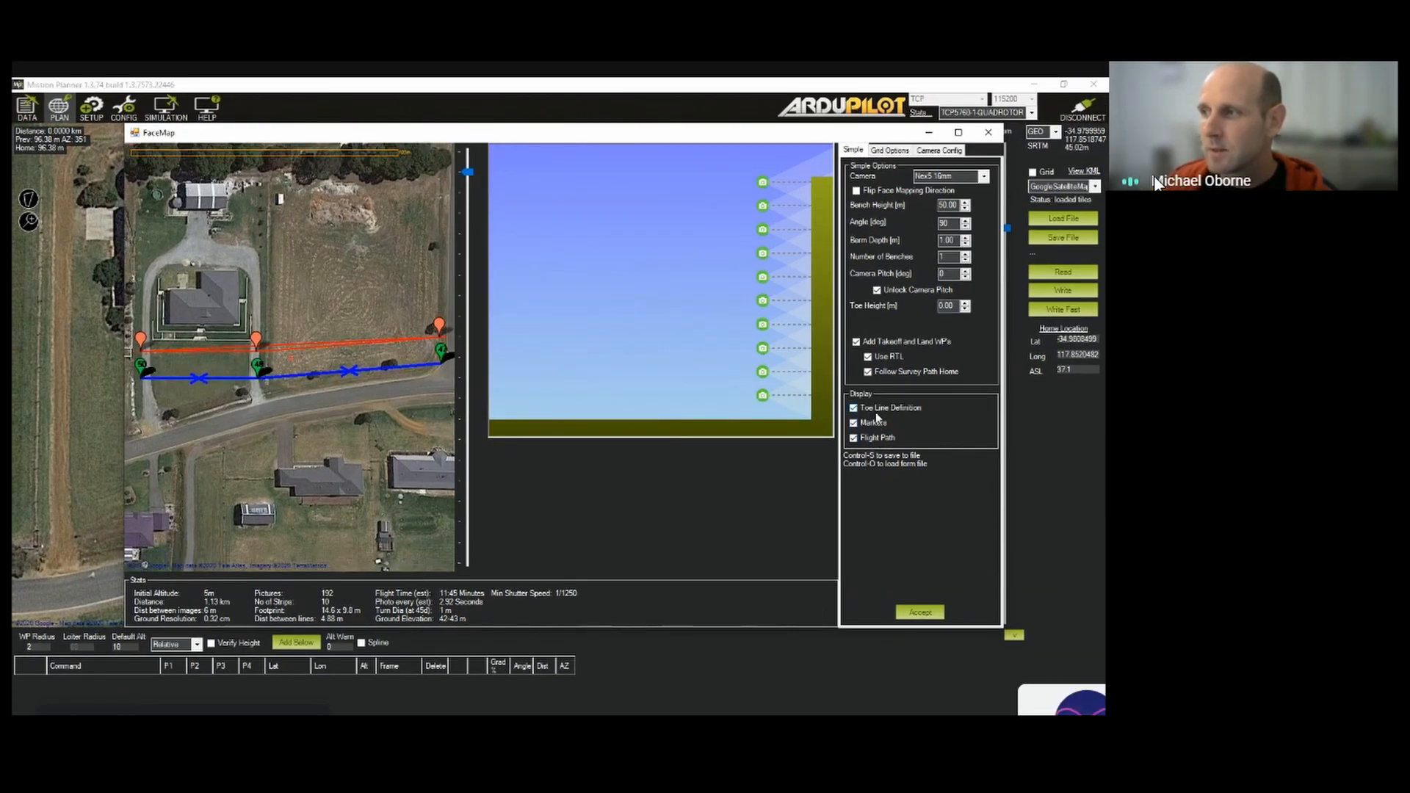
left_click(875, 424)
Set the distance from face to 20 and both the overlap and sidelap to 70%
left_click(903, 150)
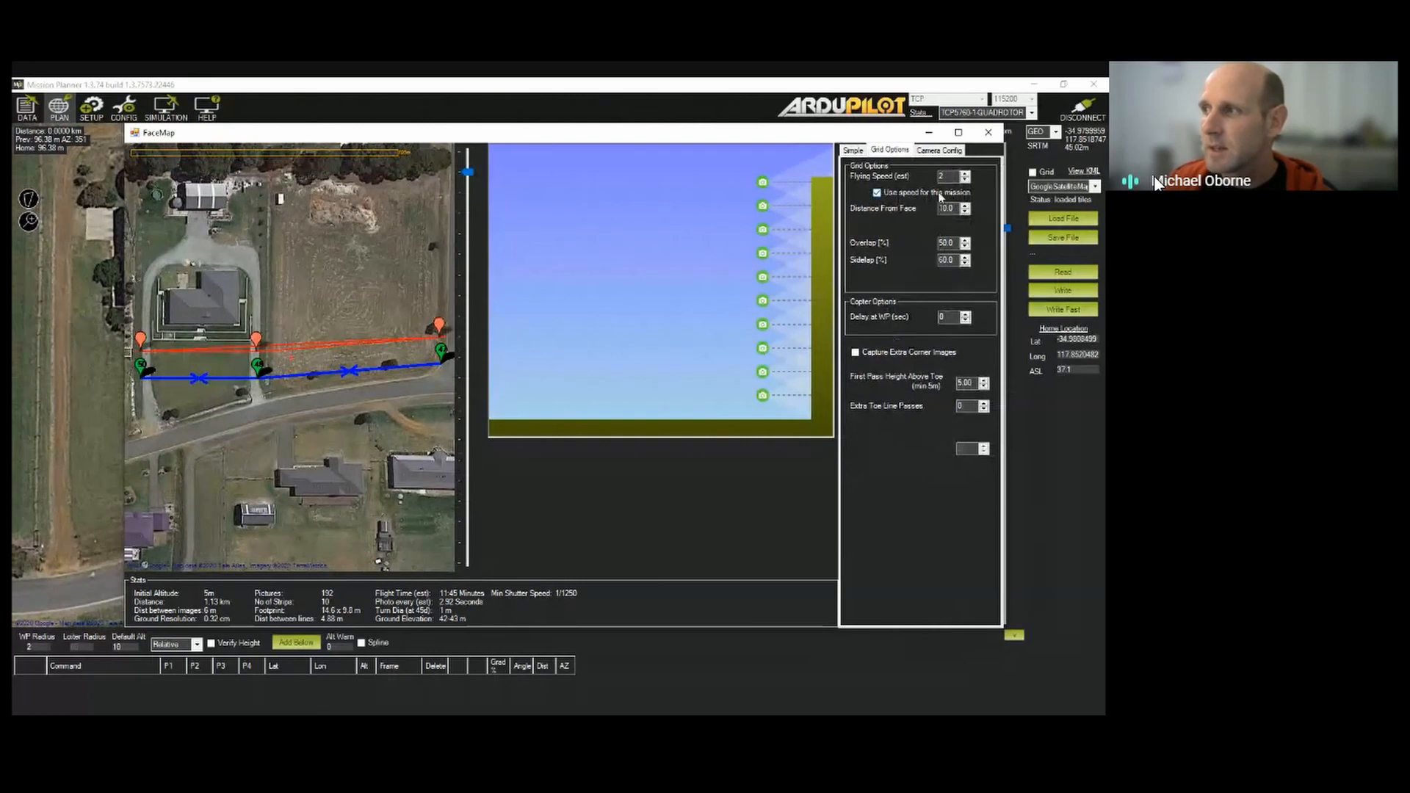
left_click_drag(952, 206, 929, 204)
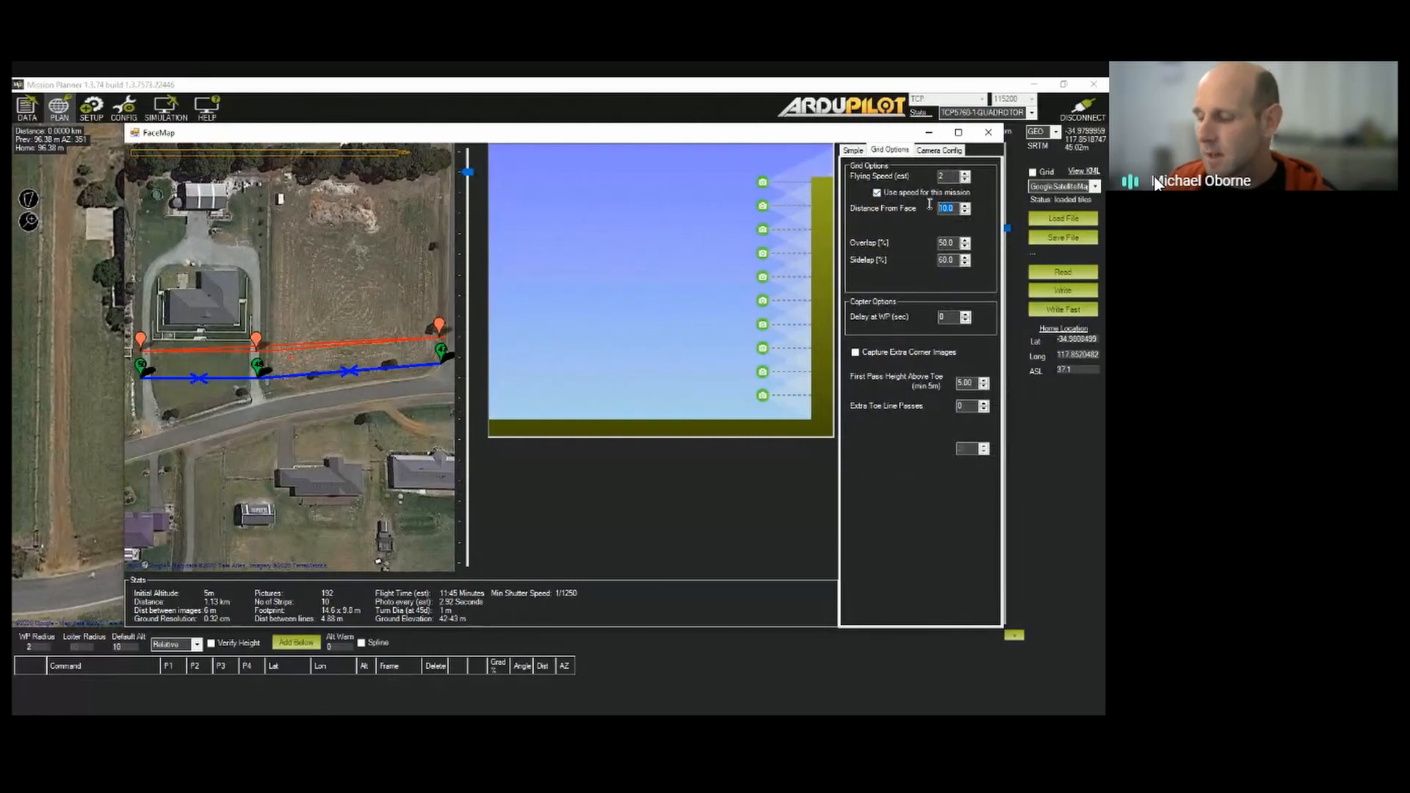
type("20")
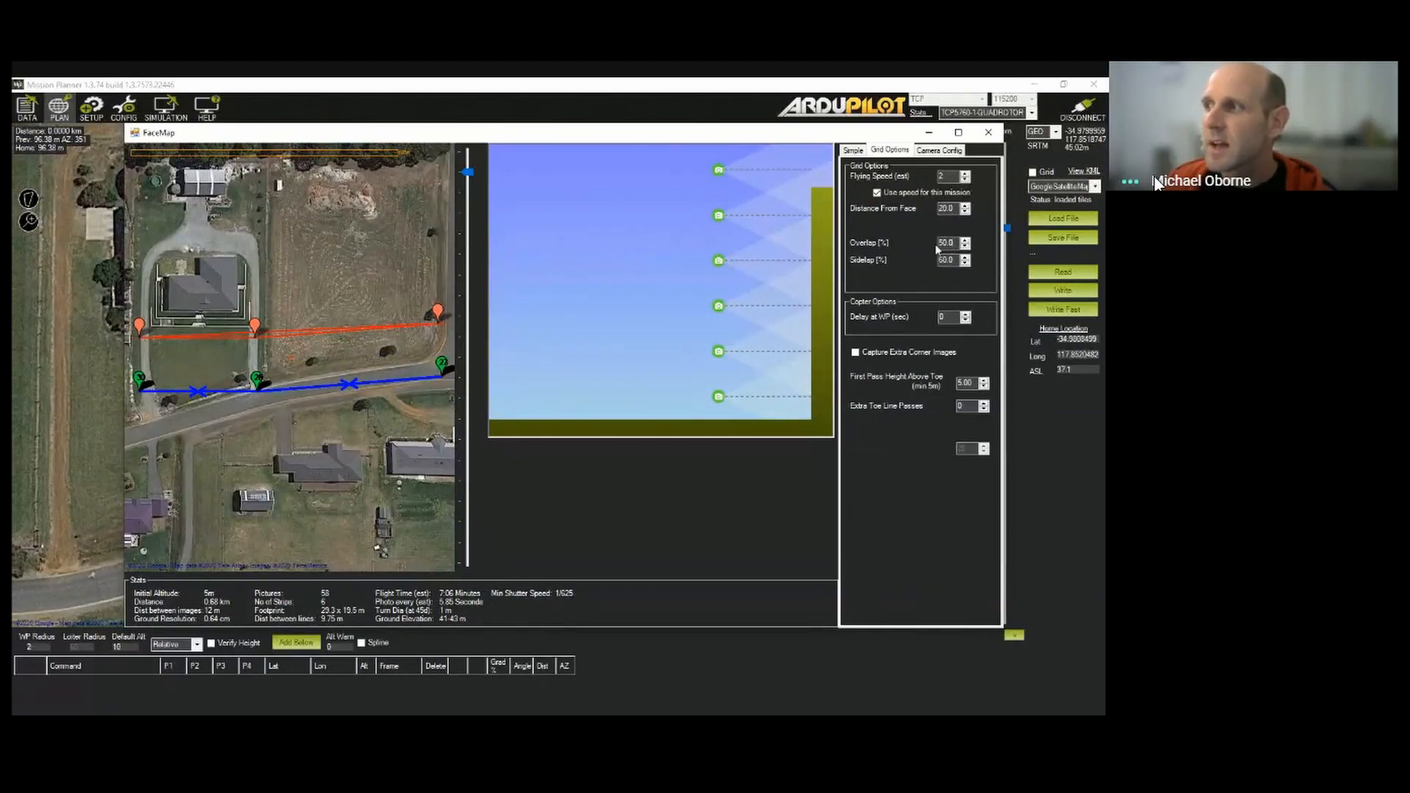
left_click_drag(957, 243, 926, 260)
type("7070")
left_click(953, 244)
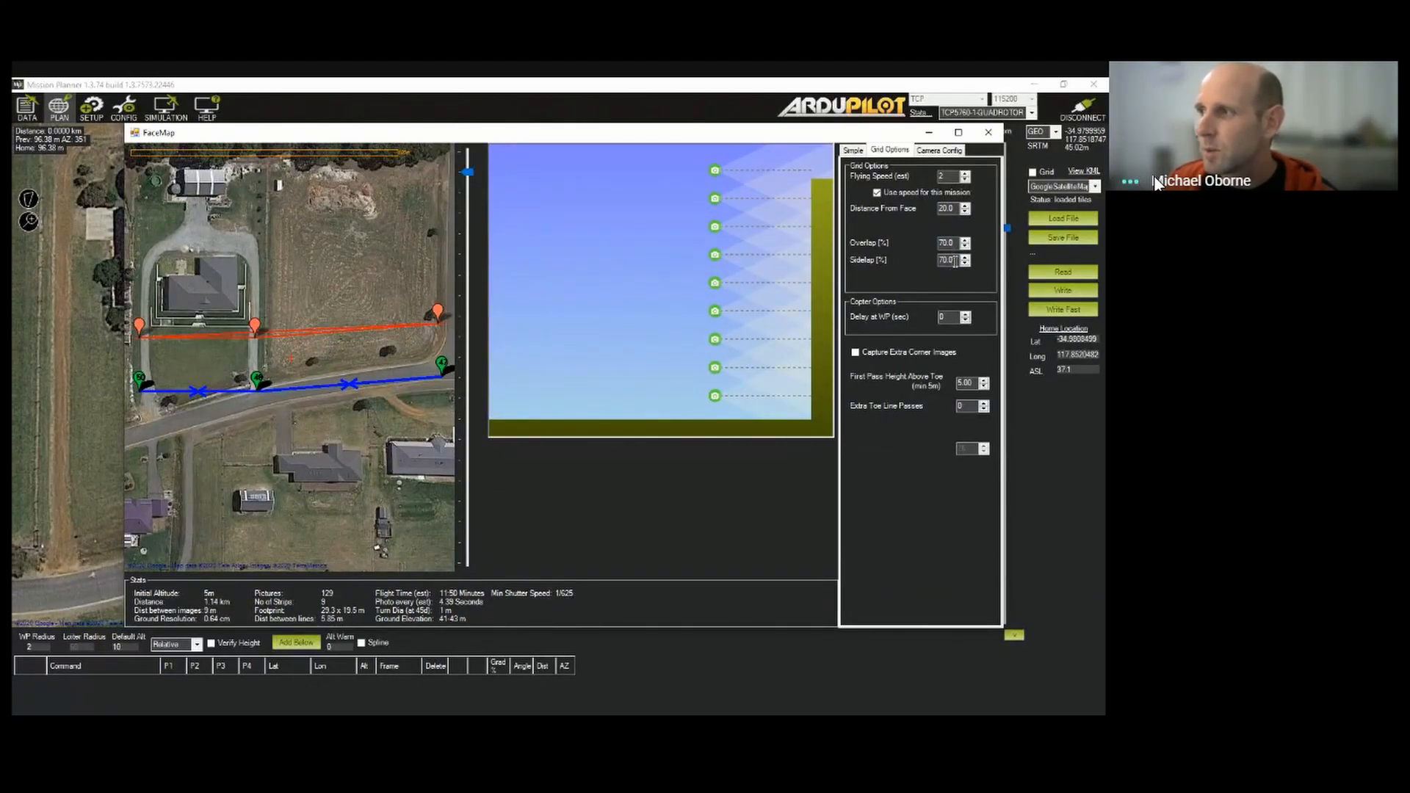
Review the face map's camera configuration and close the face map planner without accepting it
left_click(902, 353)
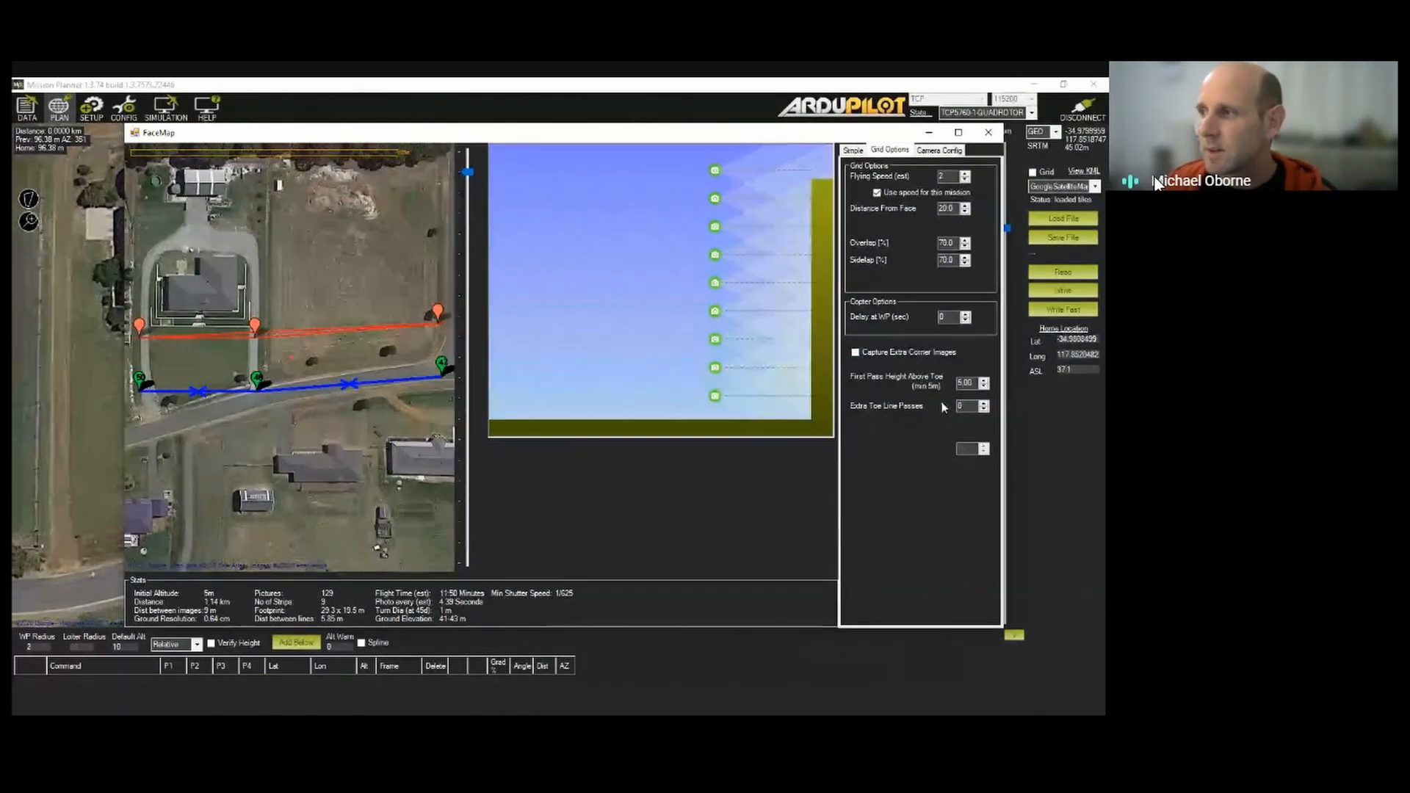
left_click(939, 150)
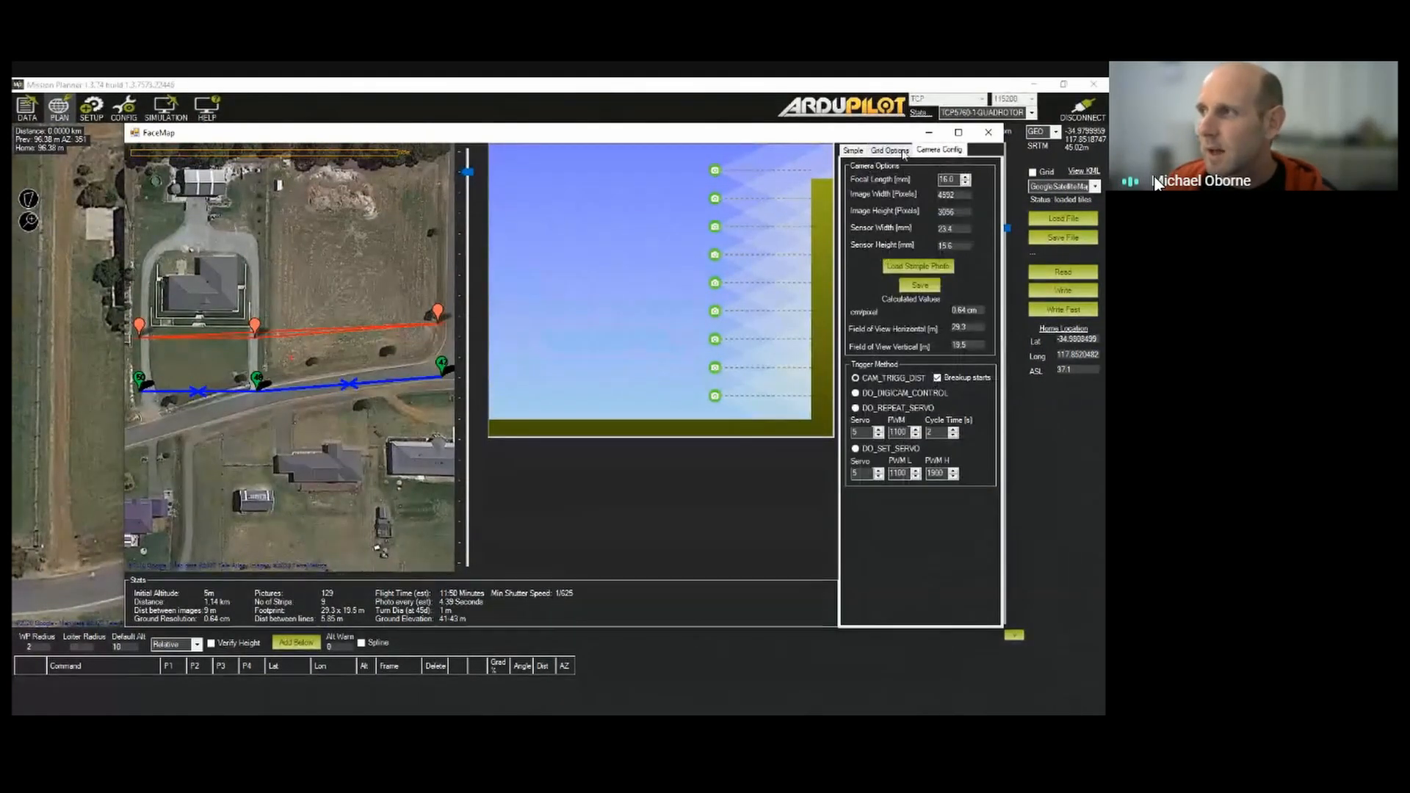
left_click(896, 150)
left_click(853, 151)
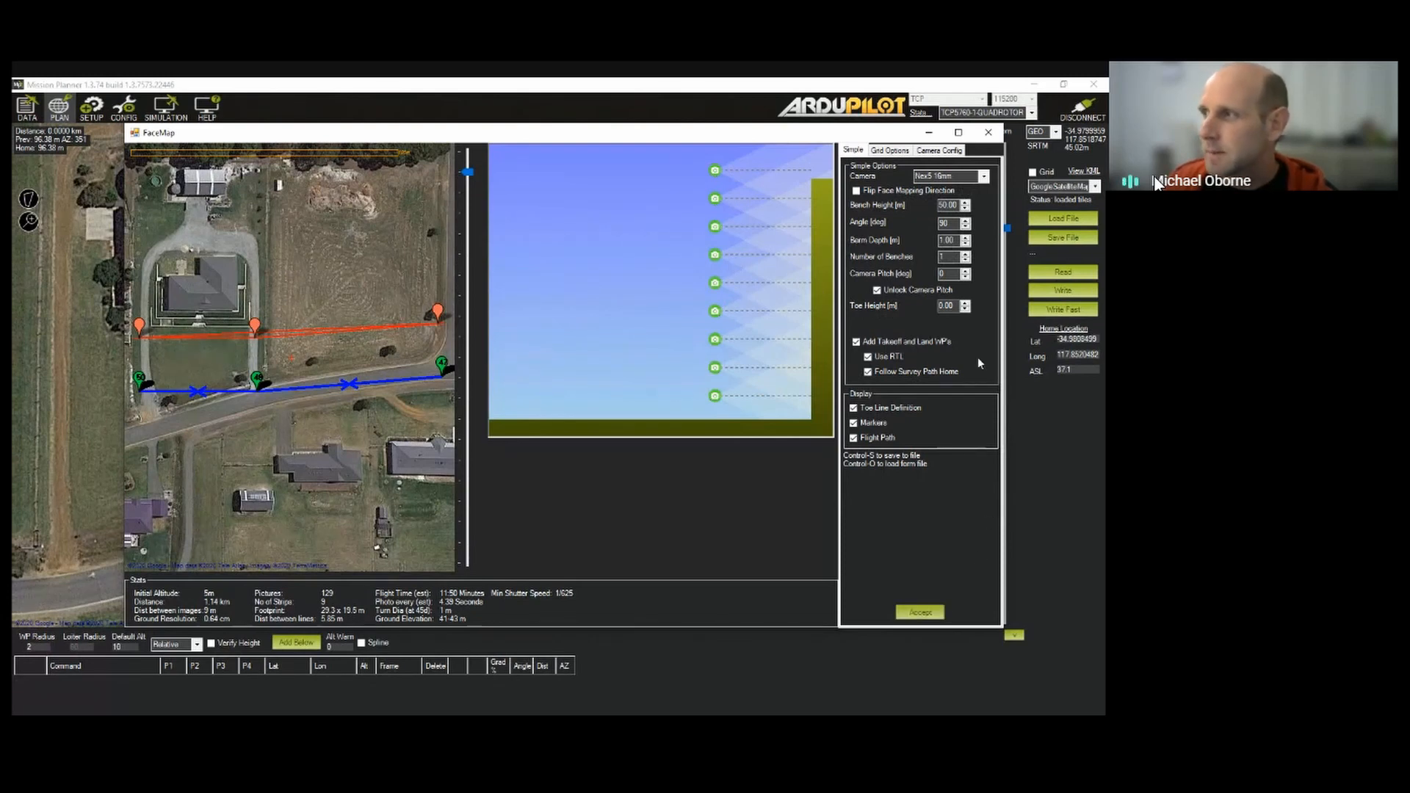
left_click(991, 134)
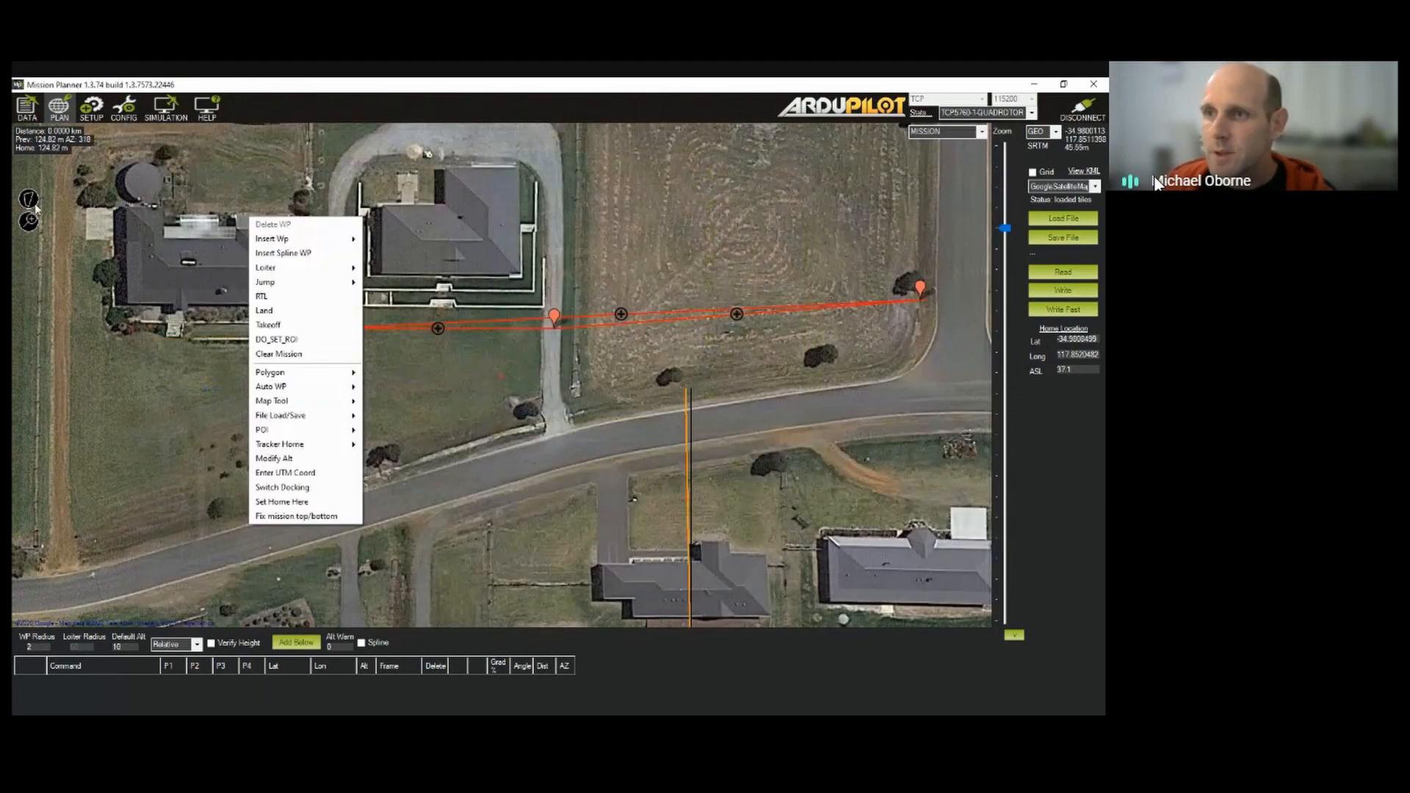
Clear the existing polygon and draw a four-corner polygon around the home position, from the road to the scrubland edge
left_click(31, 220)
scroll(125, 189, "down", 1)
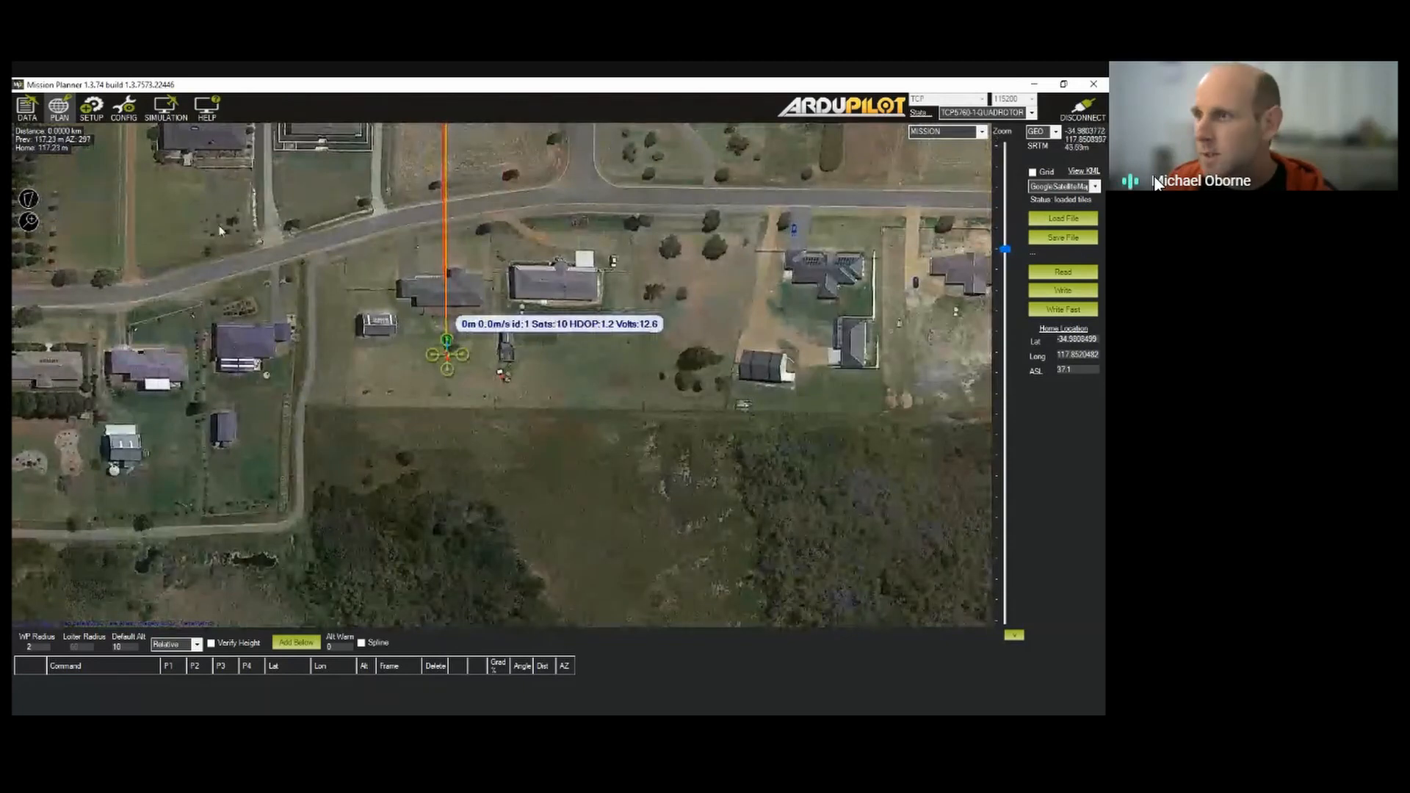
left_click(517, 191)
left_click(523, 451)
left_click(315, 438)
left_click(316, 225)
Start a Survey (Grid) plan for the new polygon
right_click(371, 272)
mouse_move(436, 440)
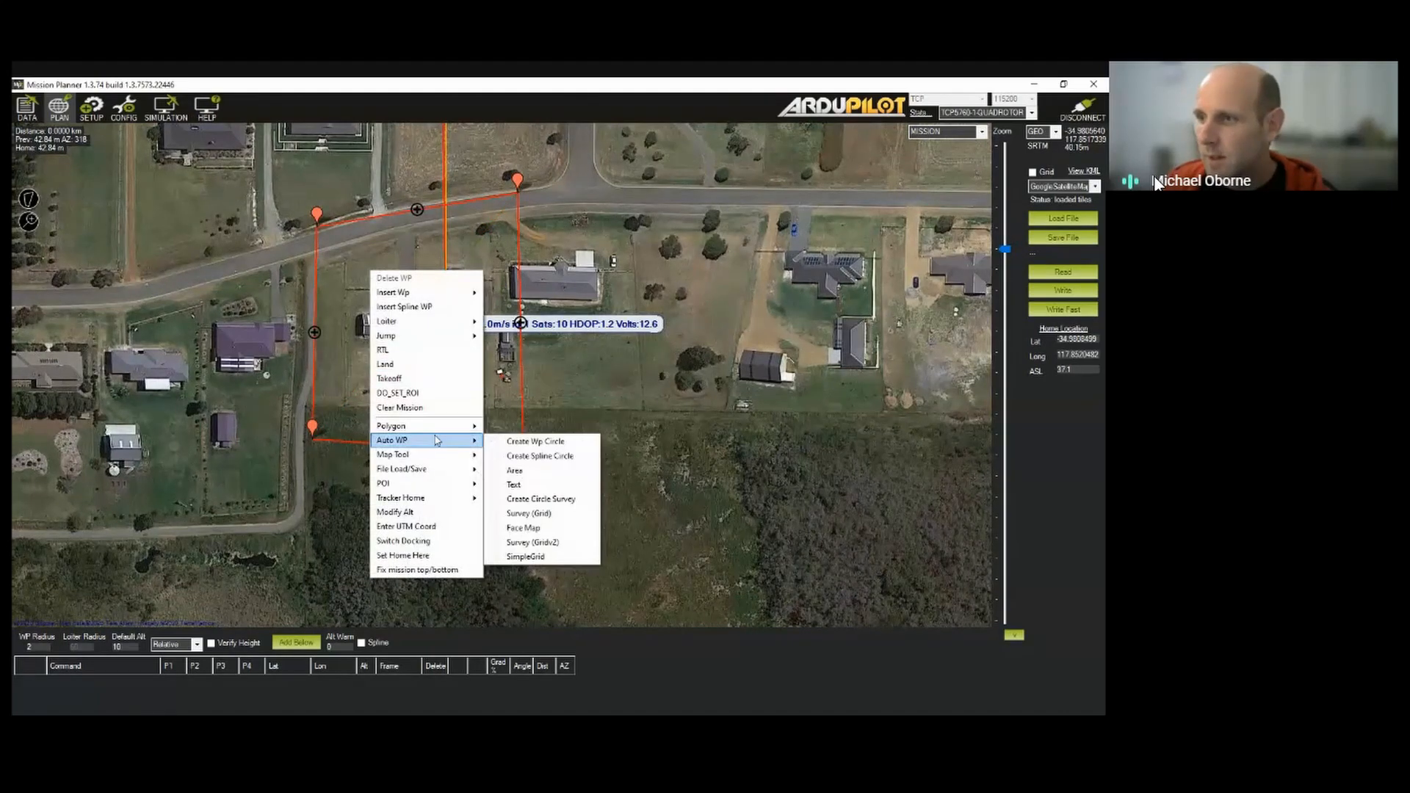
left_click(555, 513)
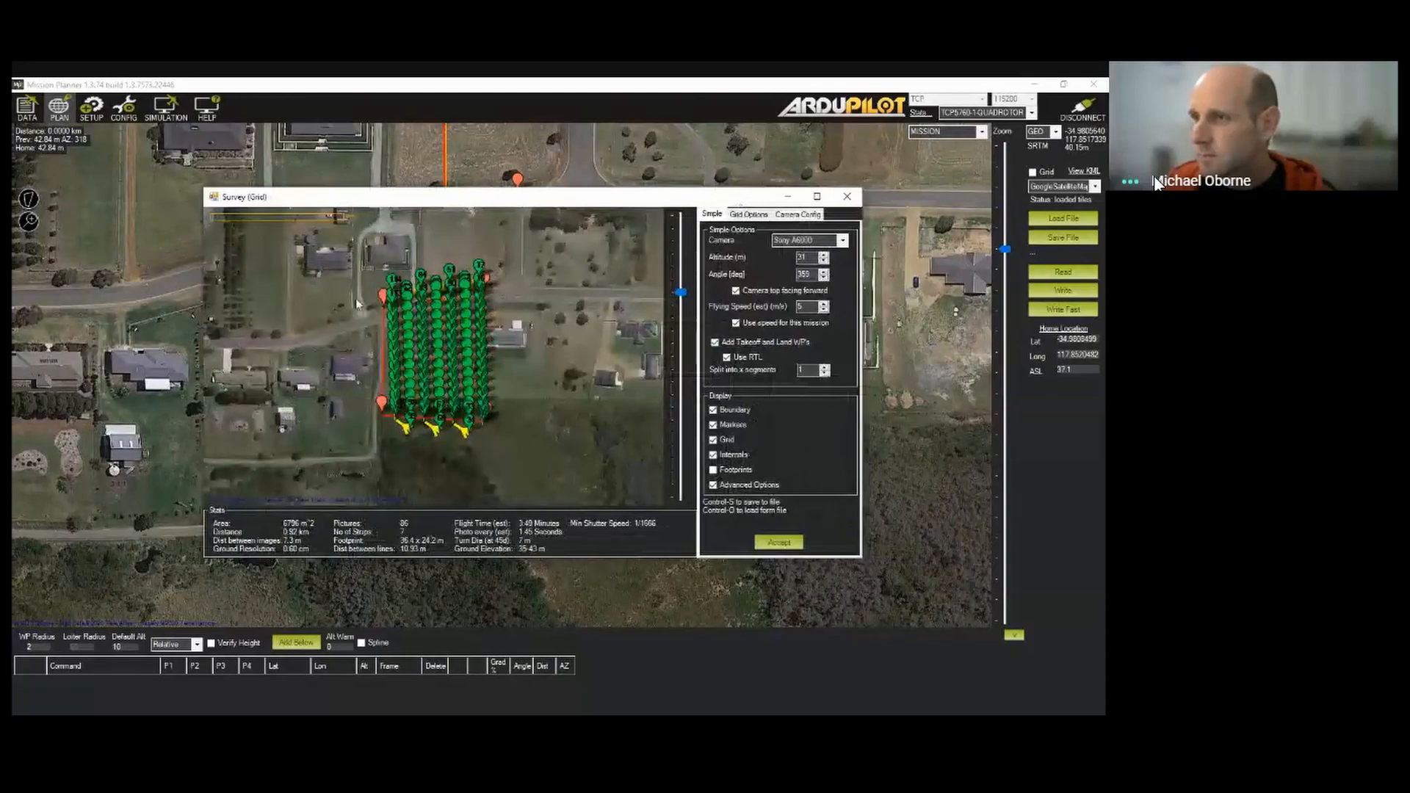
scroll(357, 303, "up", 1)
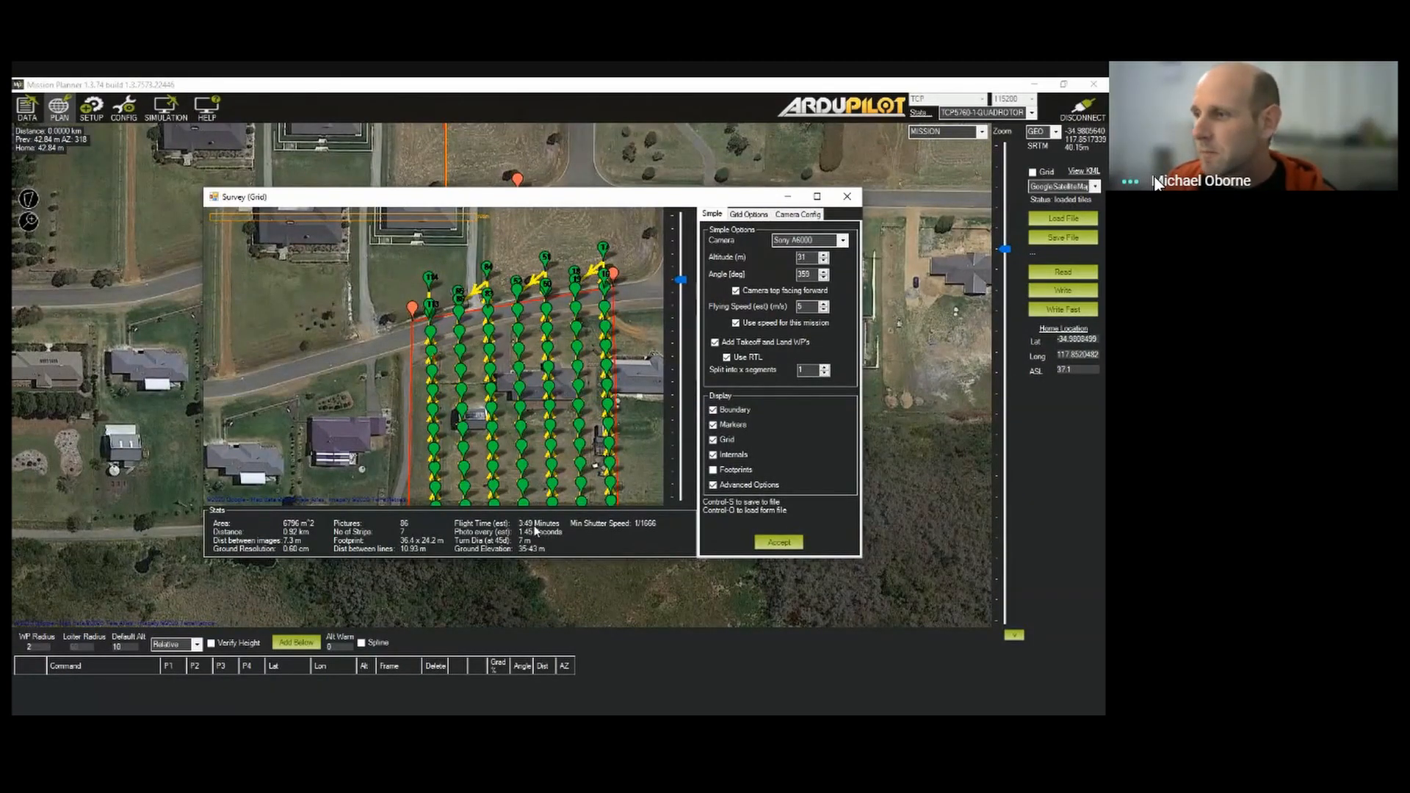
Show the image footprints in the survey preview and hide the markers and internals
left_click(739, 471)
left_click(734, 425)
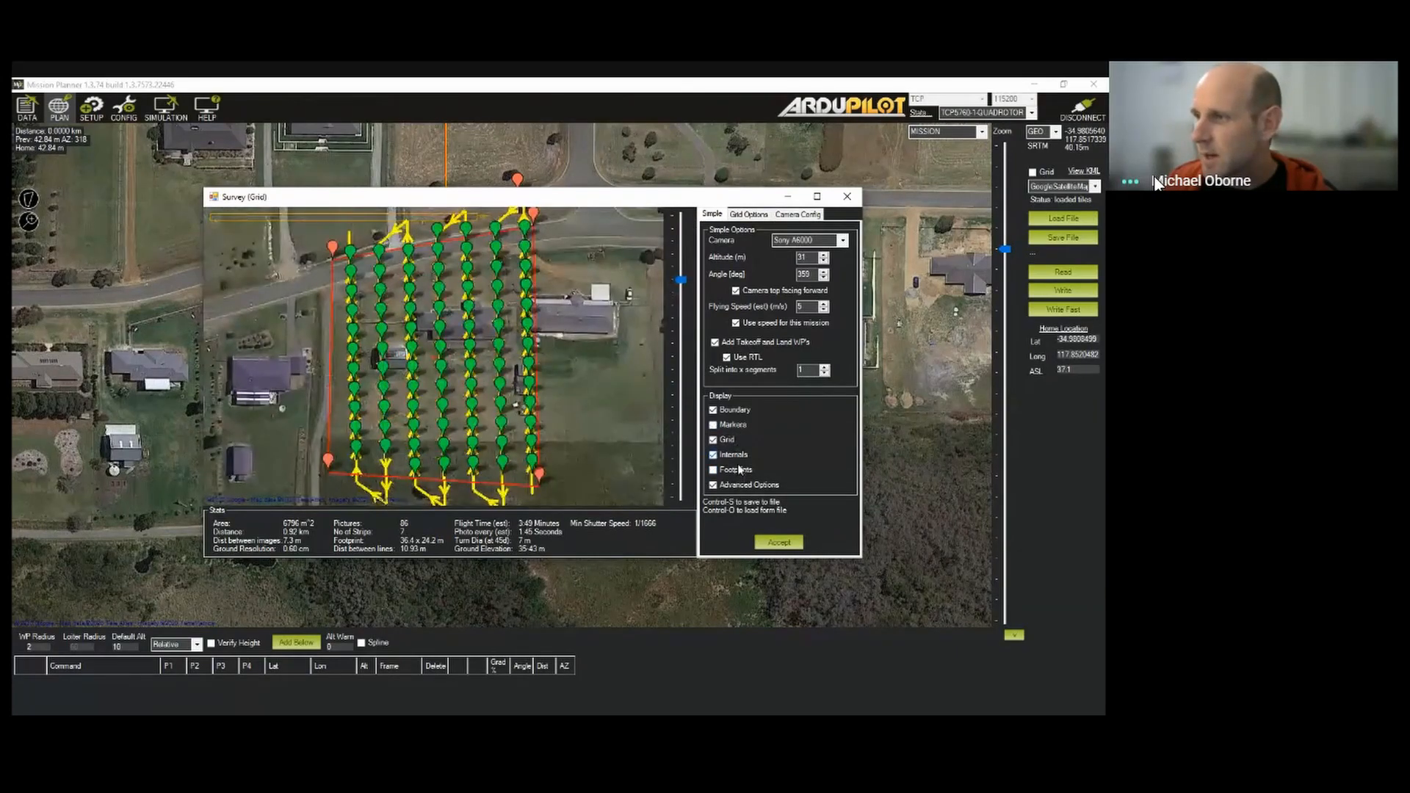
left_click(739, 470)
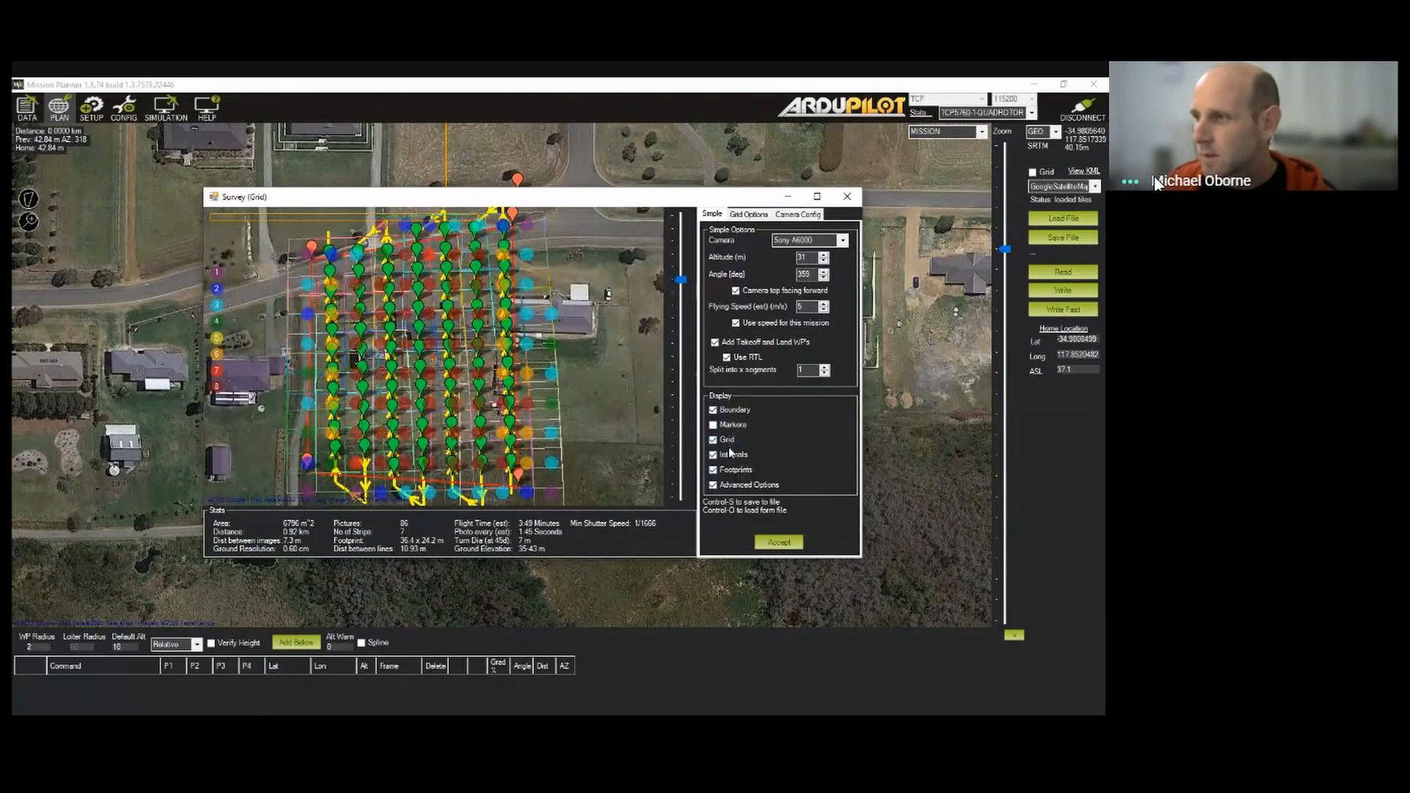
left_click(730, 456)
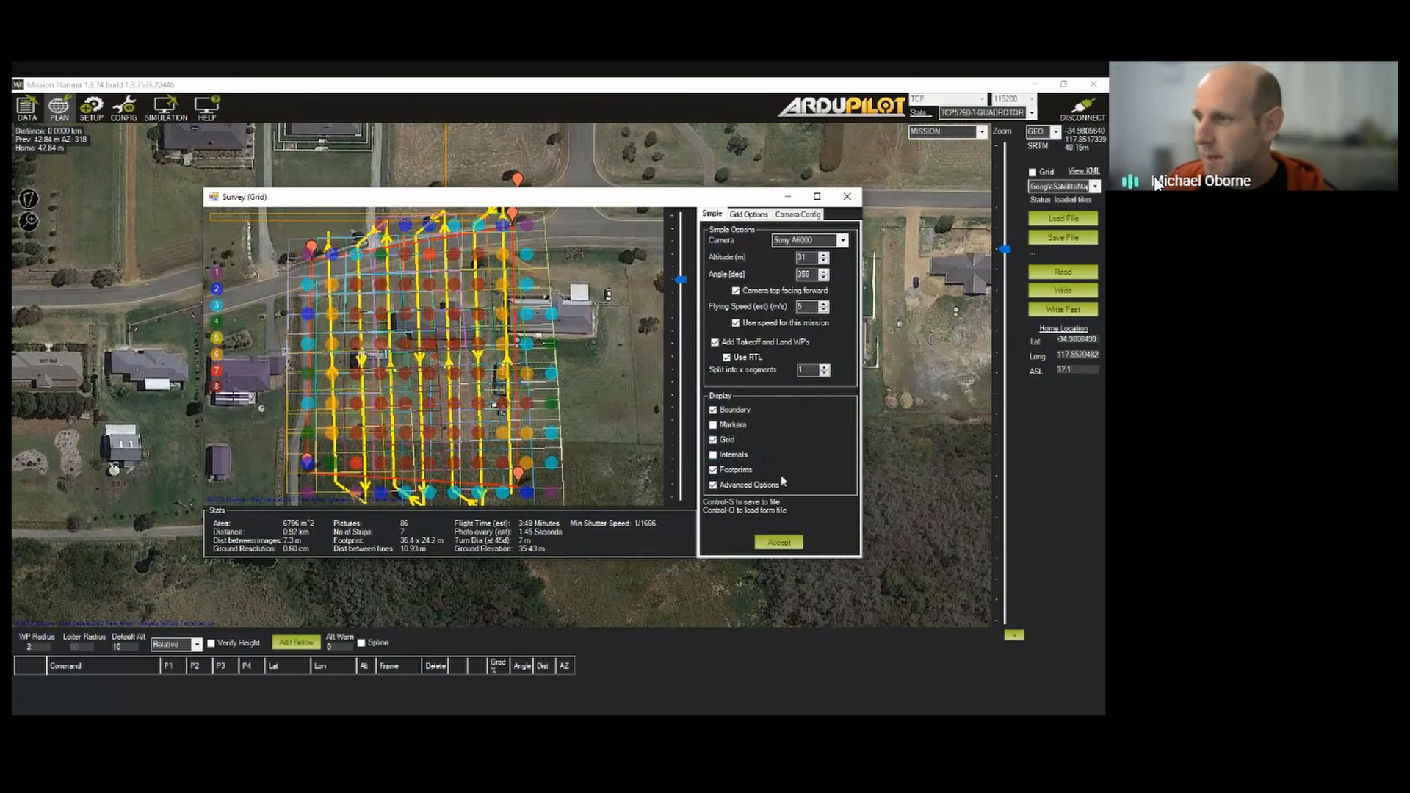
Look through the survey's grid options and accept the survey to generate the mission
left_click(749, 214)
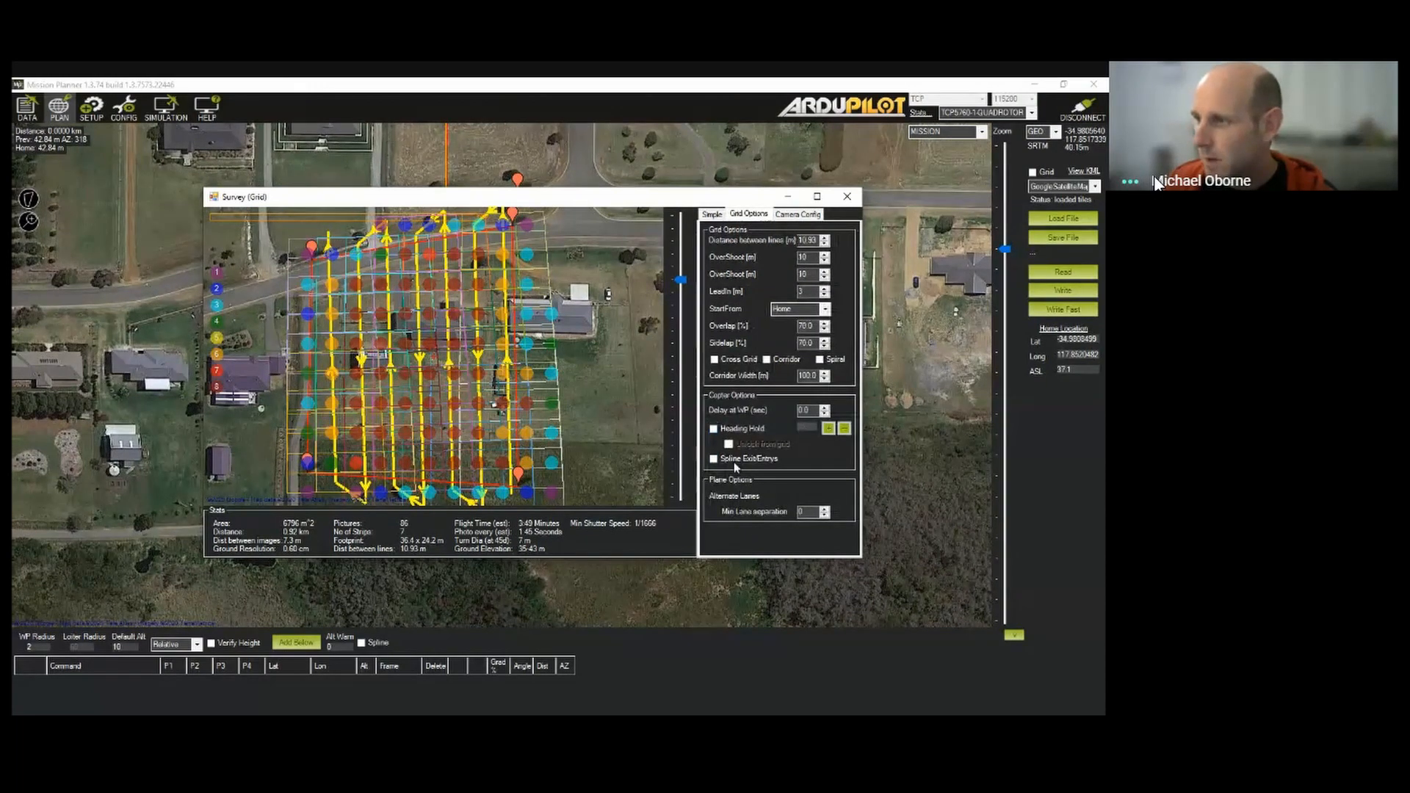
left_click(711, 215)
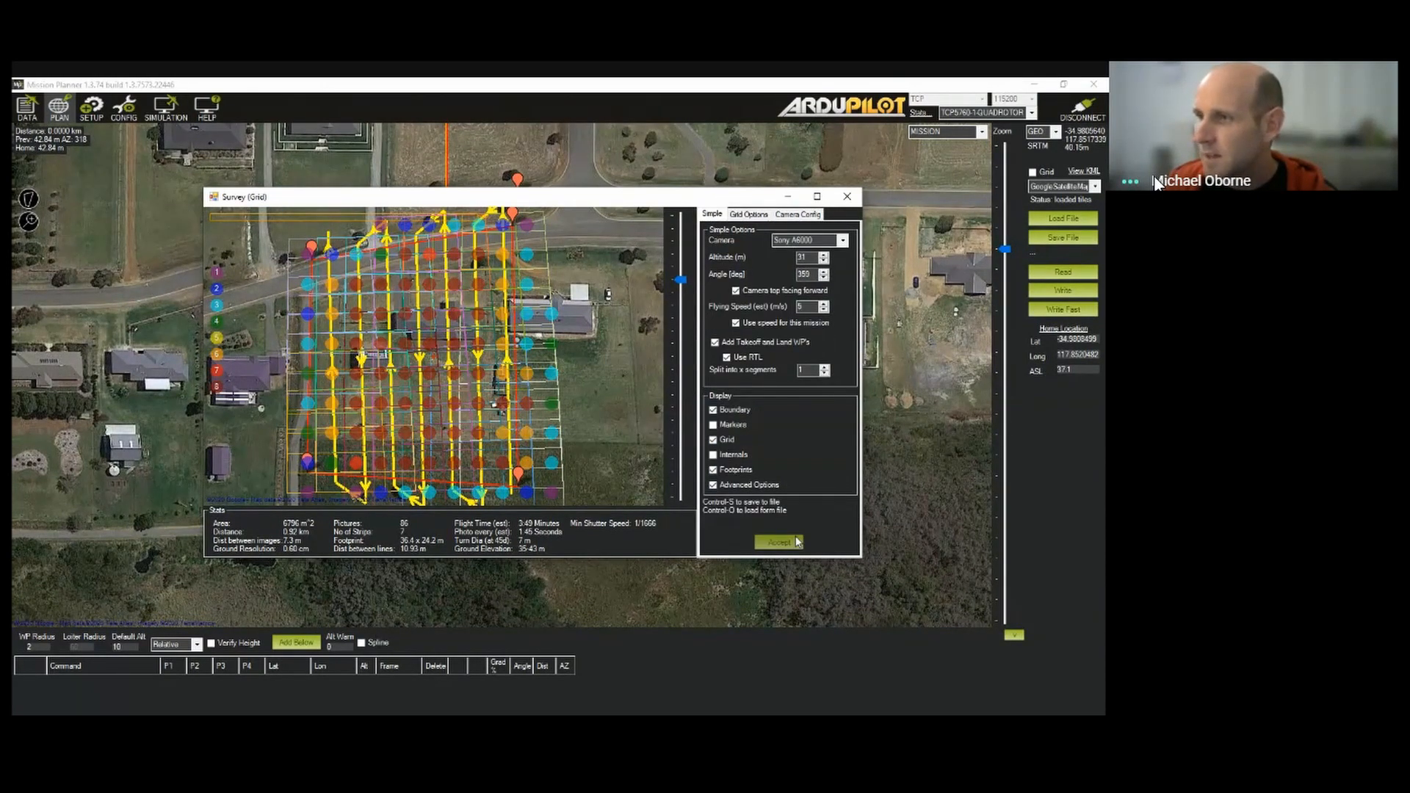
left_click(797, 541)
Examine the generated flight lines and turns on the map, and the TAKEOFF command's first parameter in the waypoint list
scroll(367, 277, "up", 3)
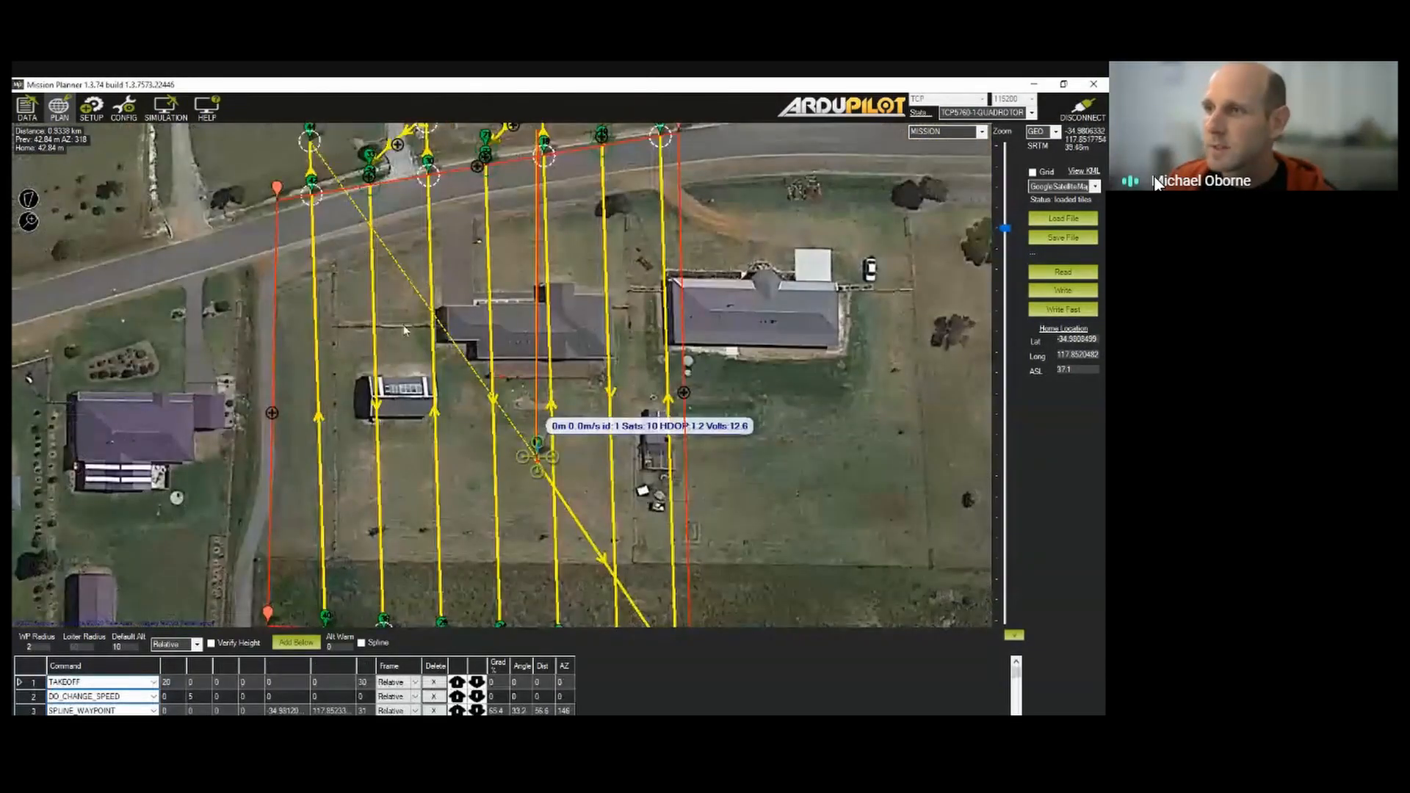
scroll(405, 329, "down", 2)
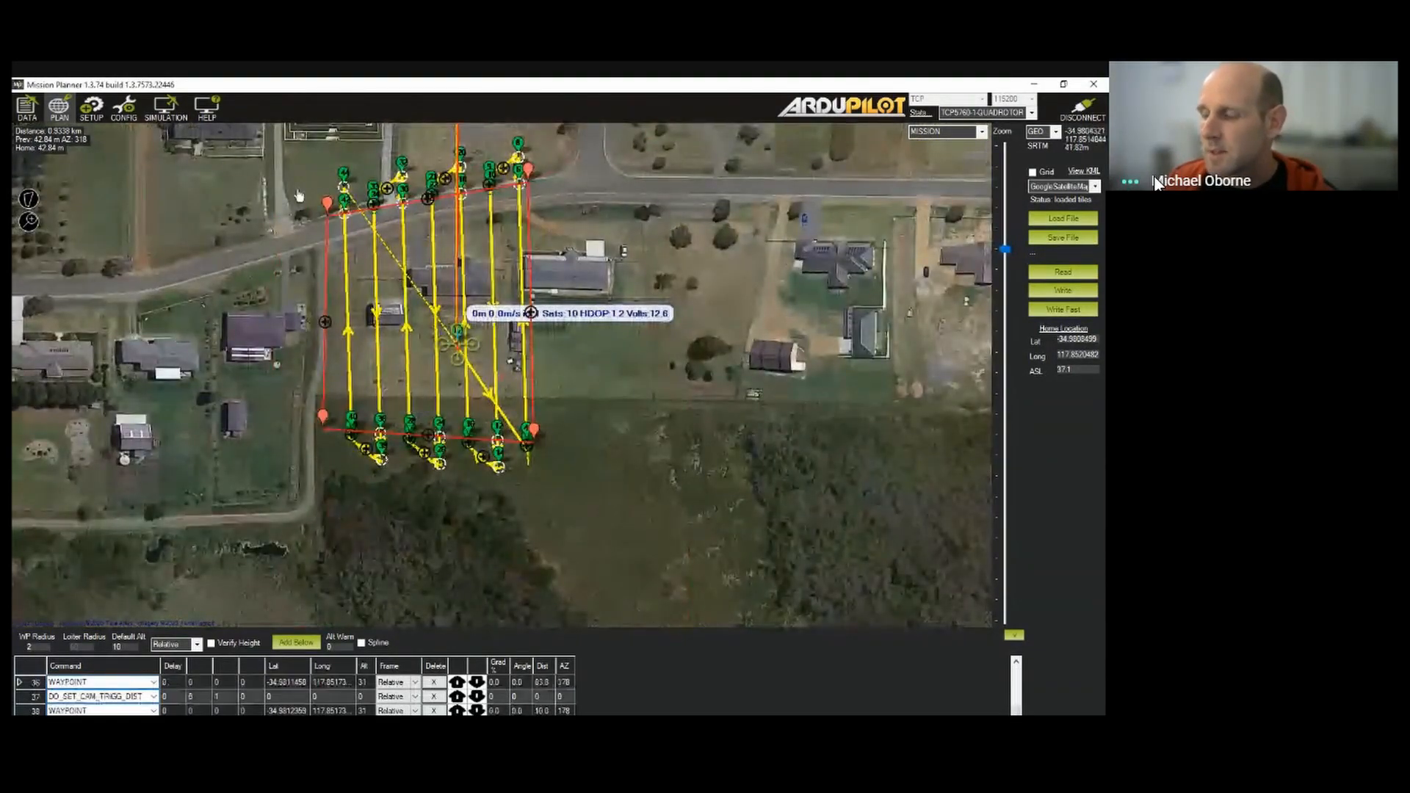
scroll(390, 359, "up", 2)
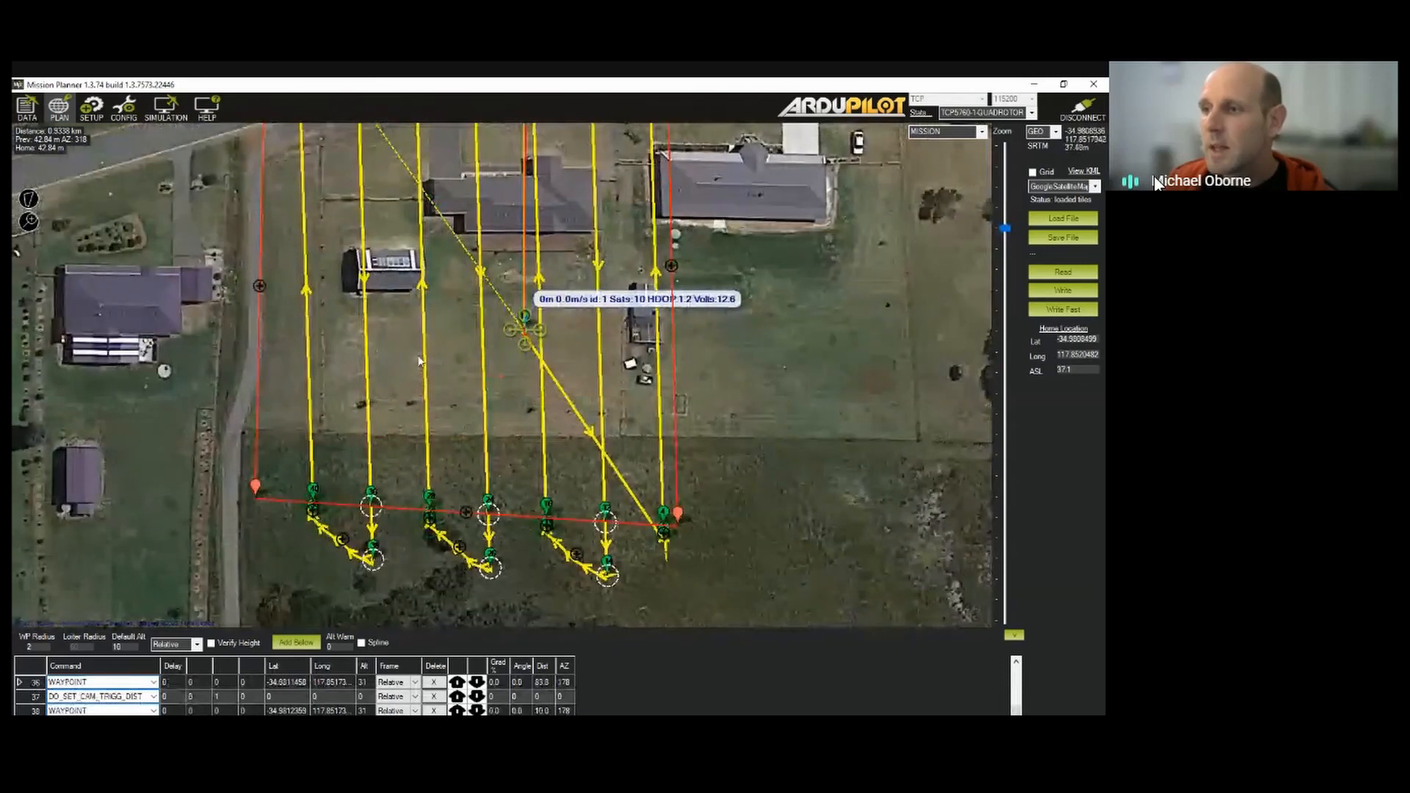
scroll(419, 361, "down", 2)
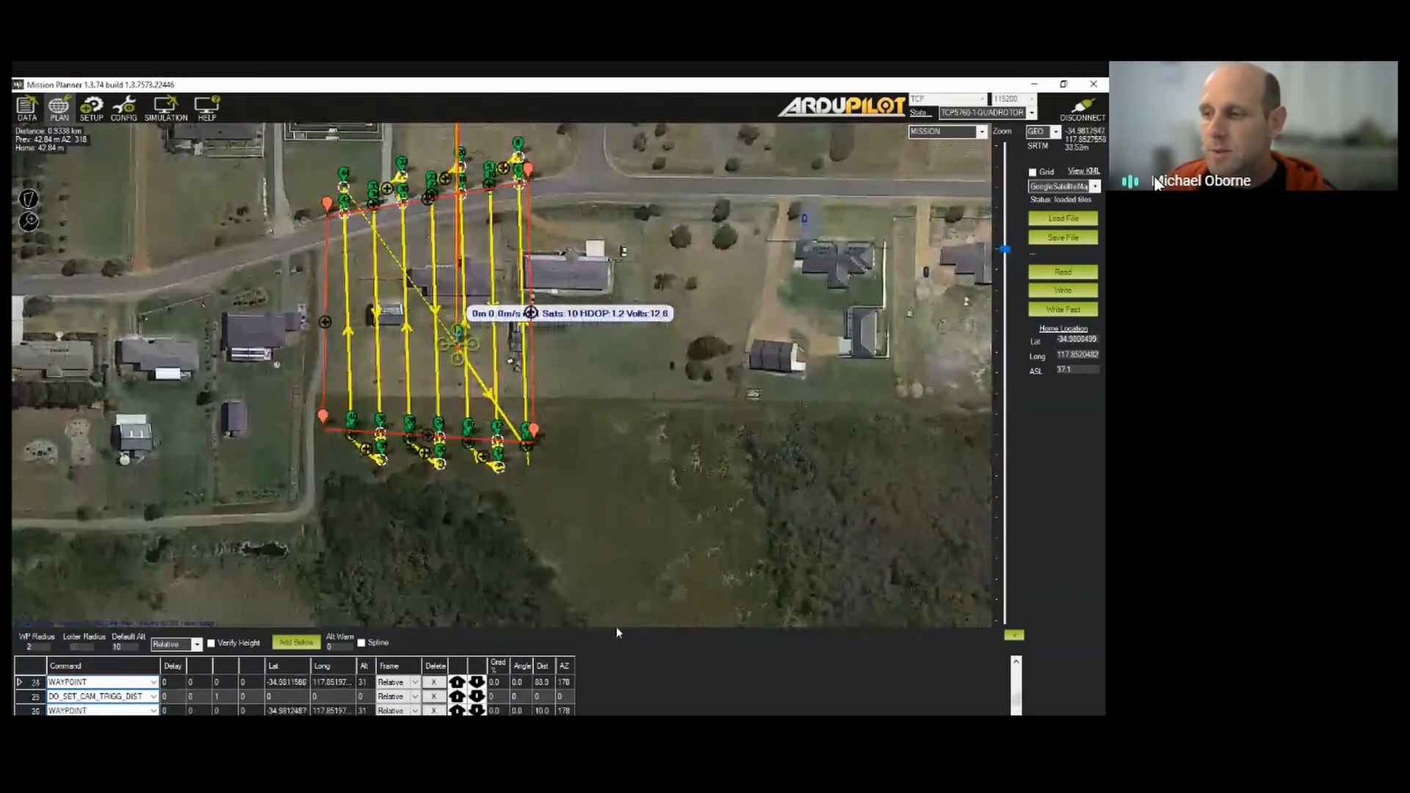
left_click_drag(1016, 701, 1017, 663)
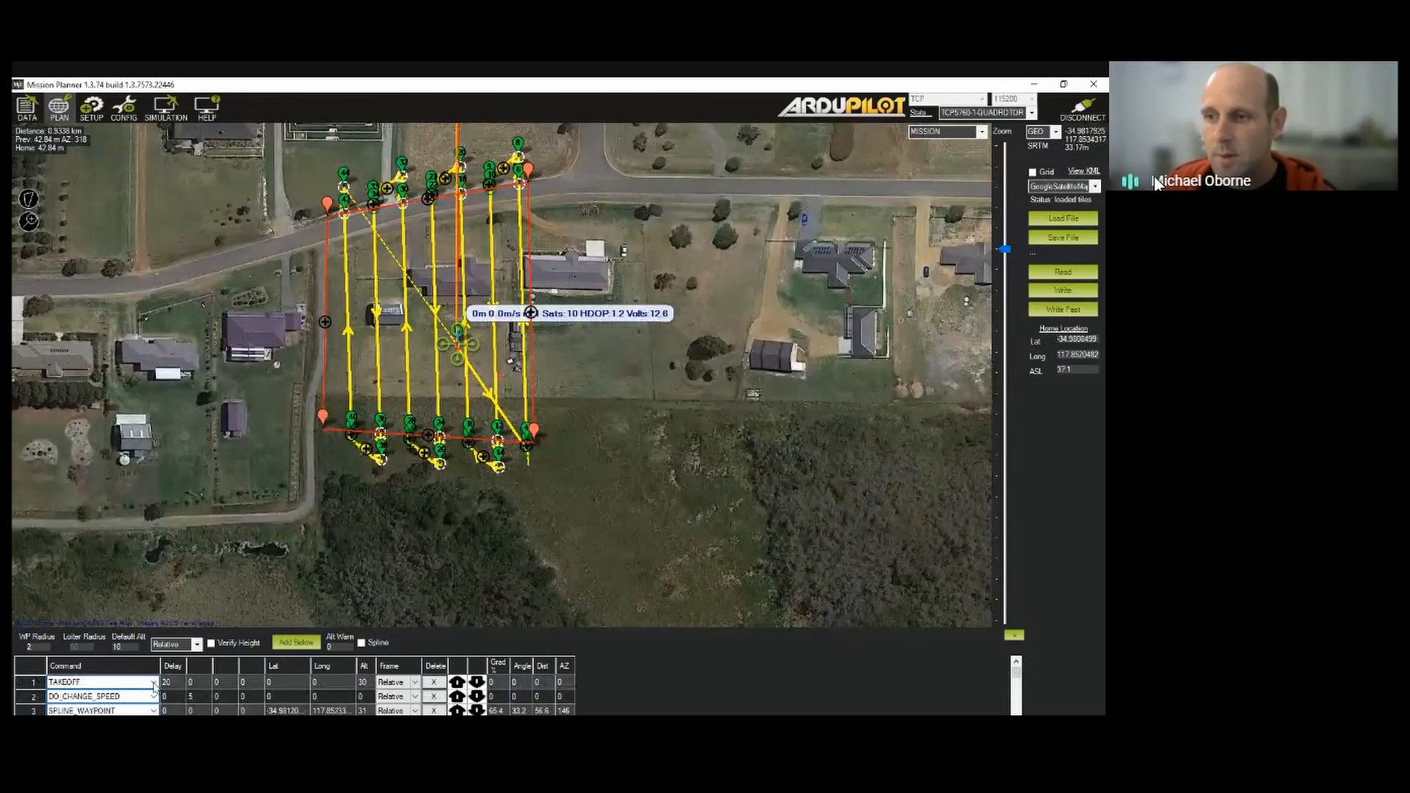
left_click(174, 682)
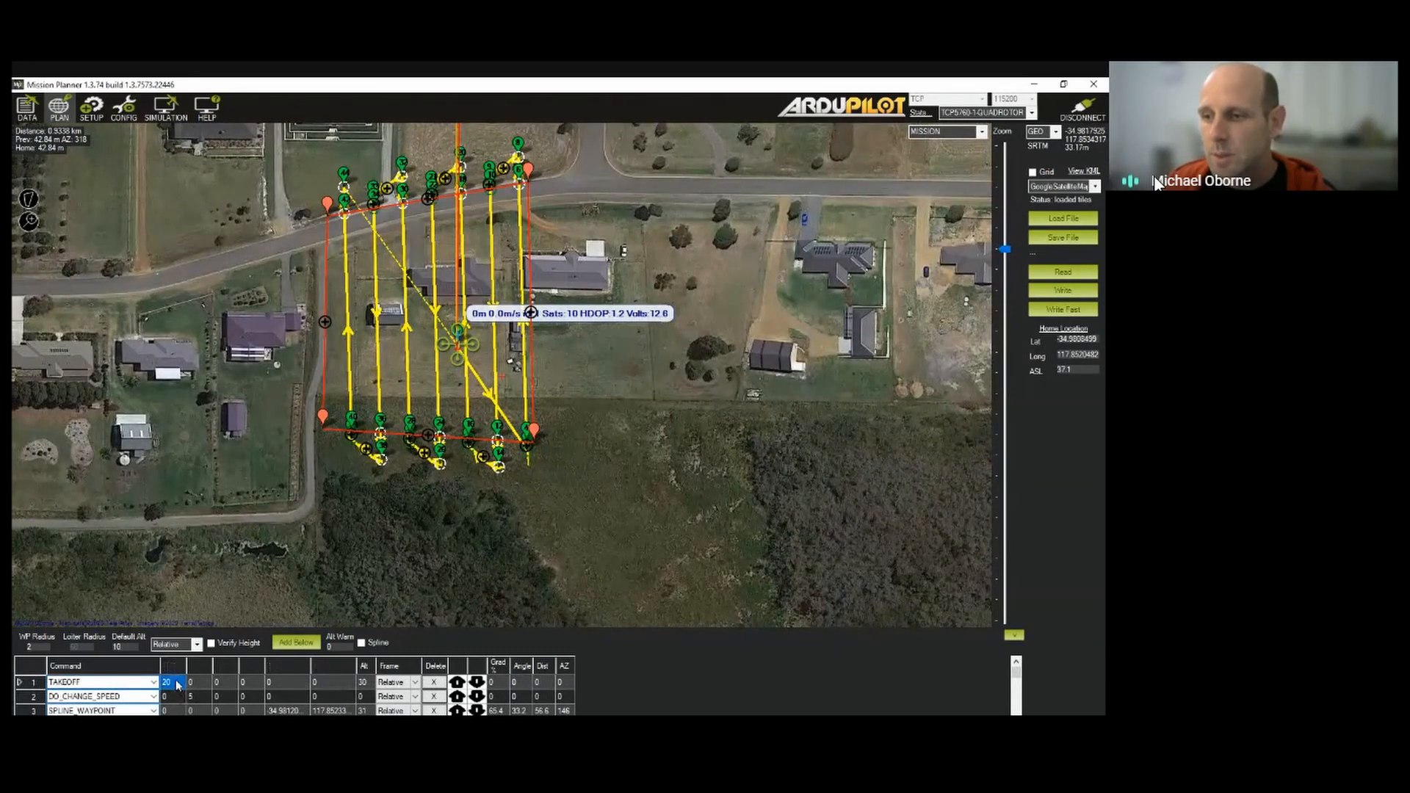
left_click(177, 683)
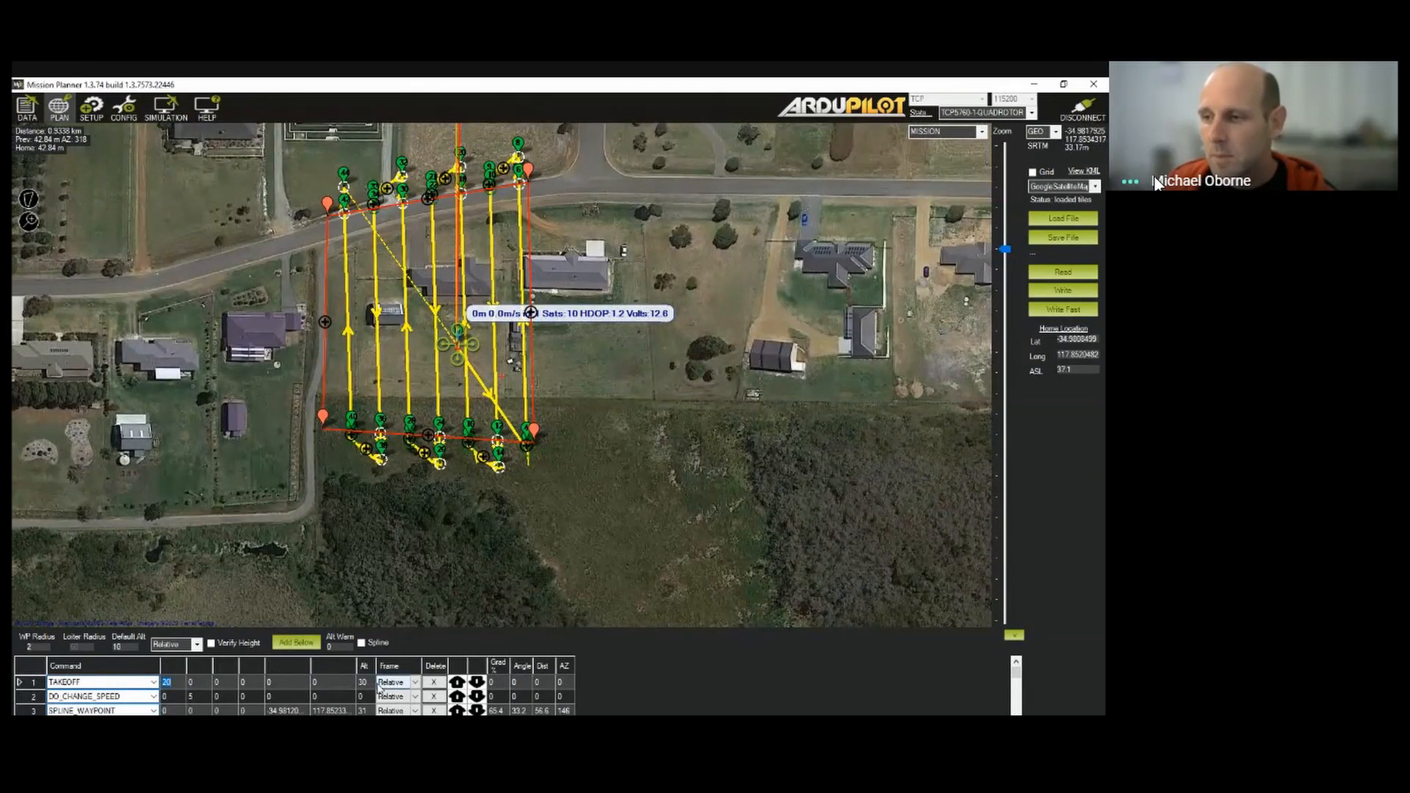
Examine the parameters of the TAKEOFF, DO_CHANGE_SPEED and first SPLINE_WAYPOINT commands, plus the camera trigger command that follows in the waypoint list
left_click(182, 684)
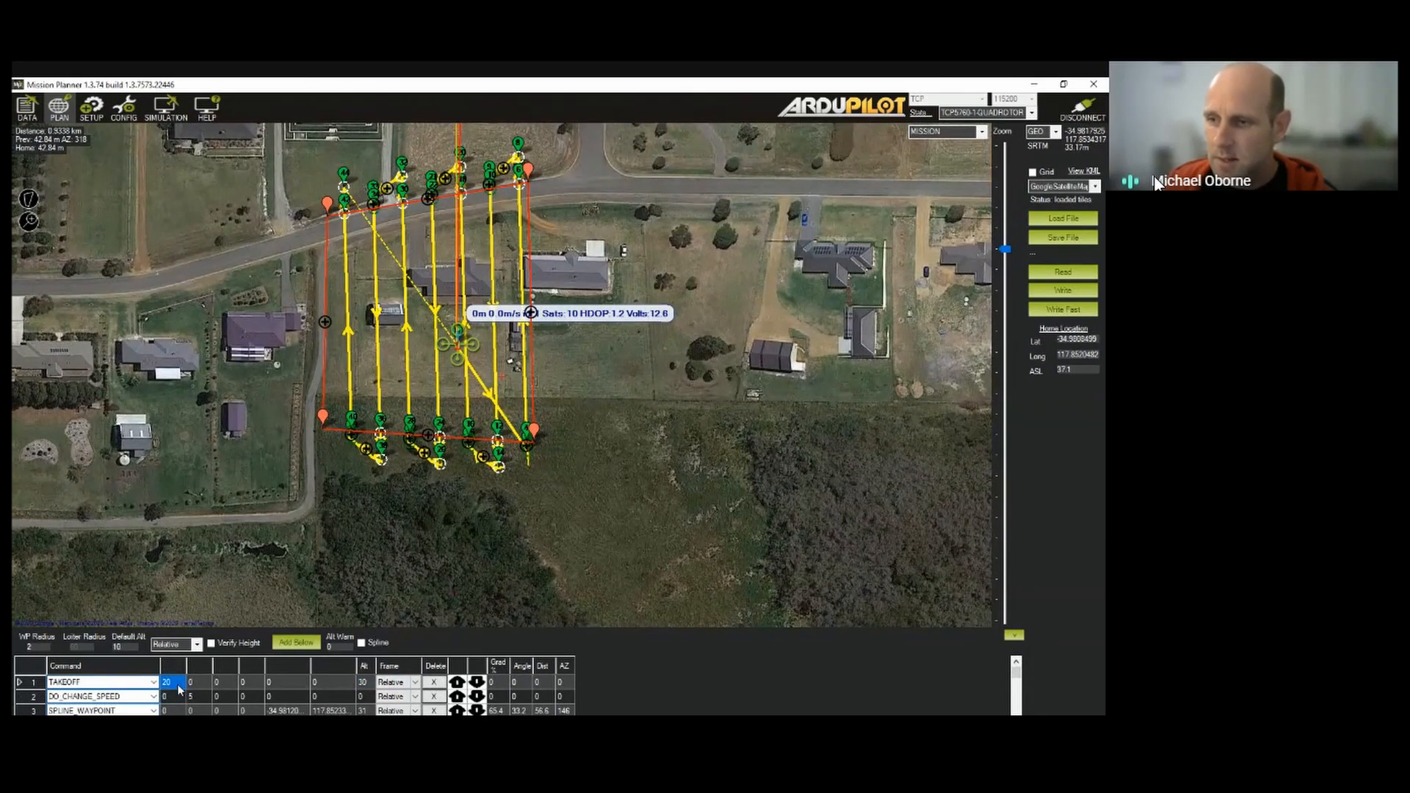
left_click(179, 696)
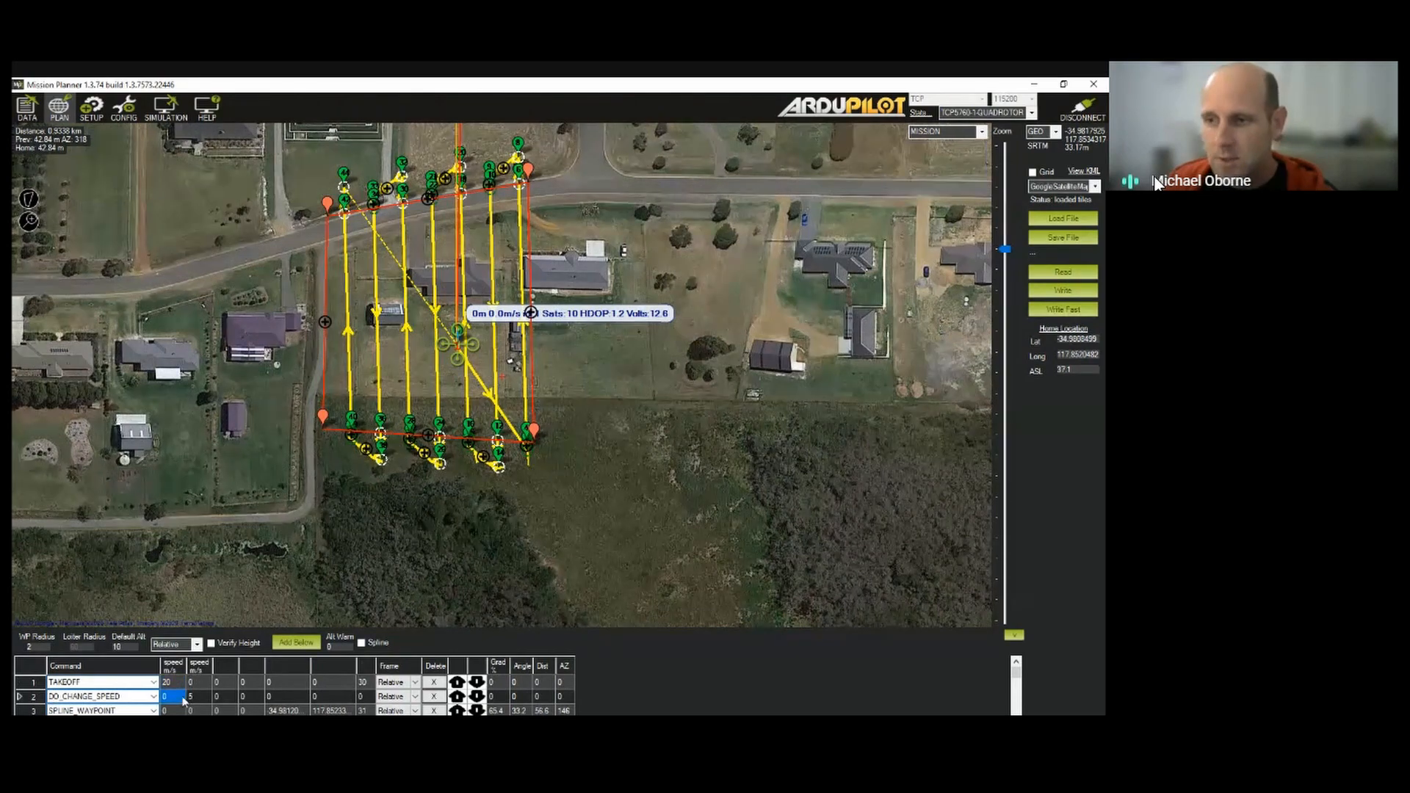
left_click(196, 711)
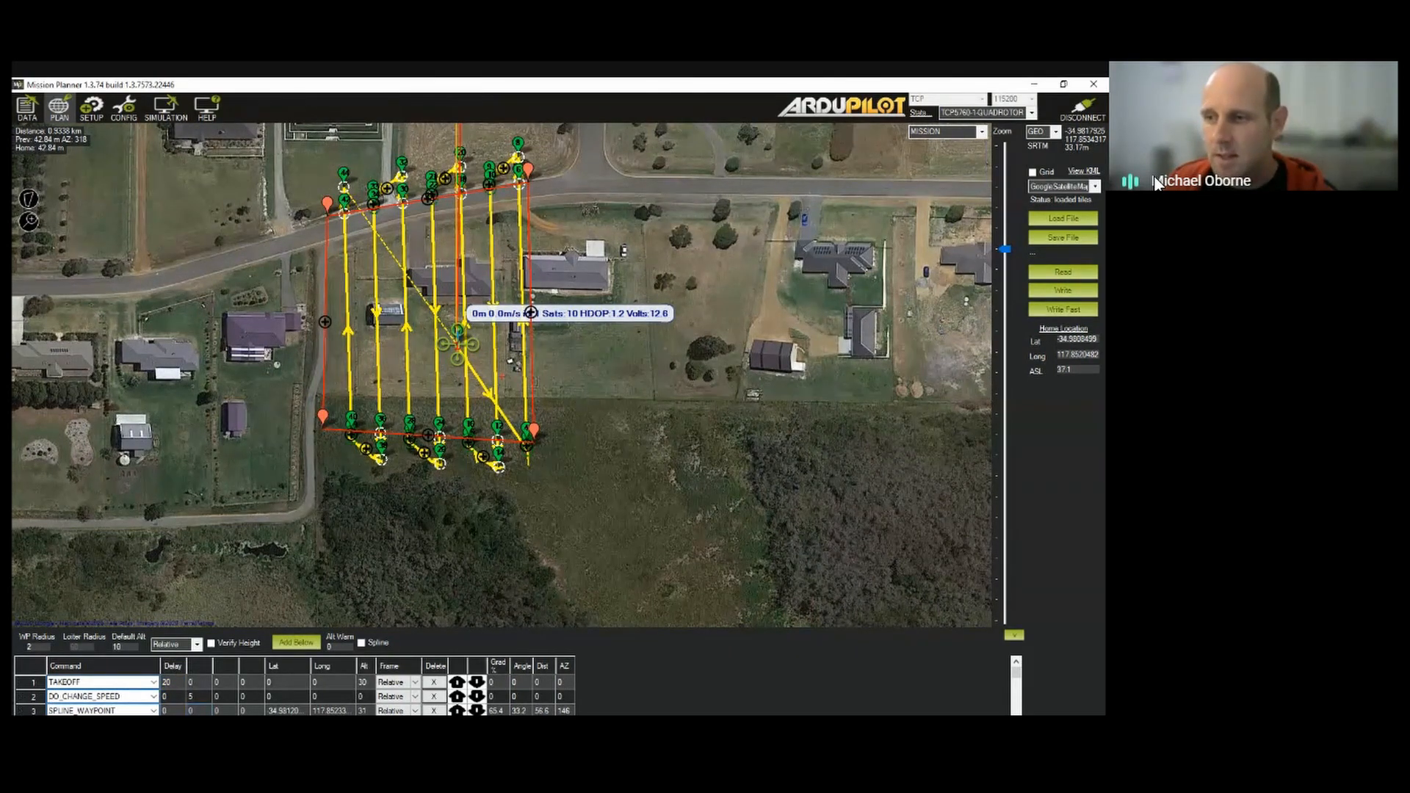
scroll(218, 698, "down", 1)
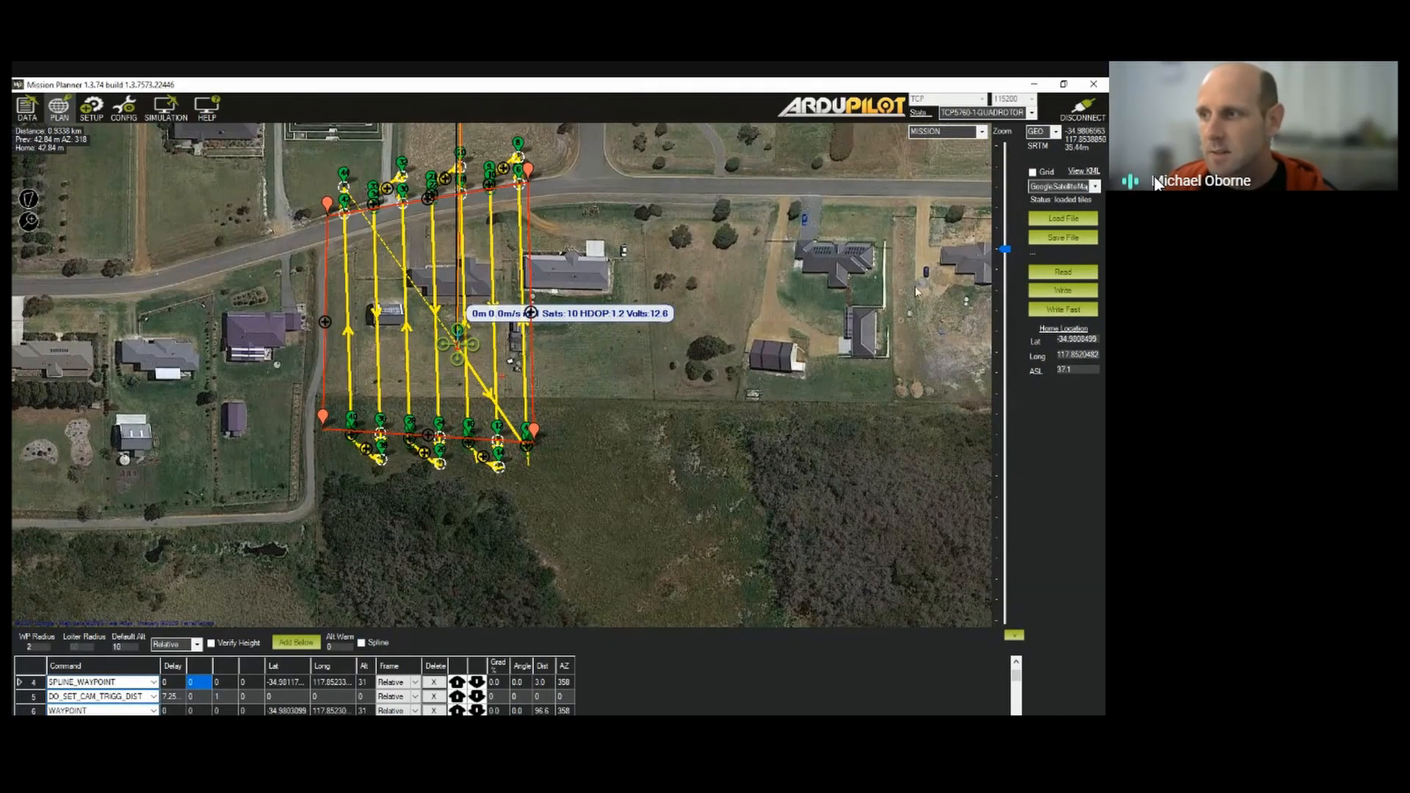
Write the generated survey mission to the vehicle
left_click(1065, 310)
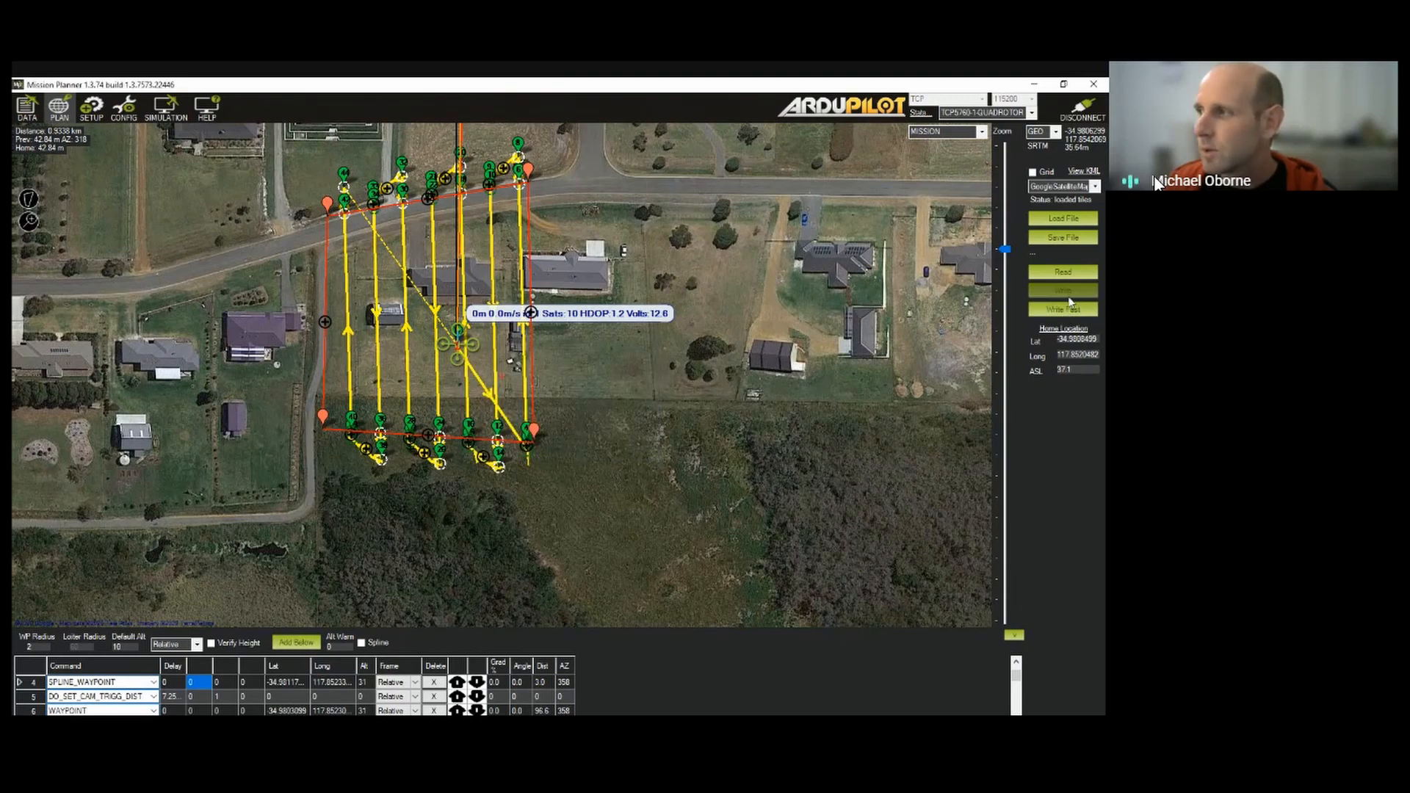
left_click(1068, 295)
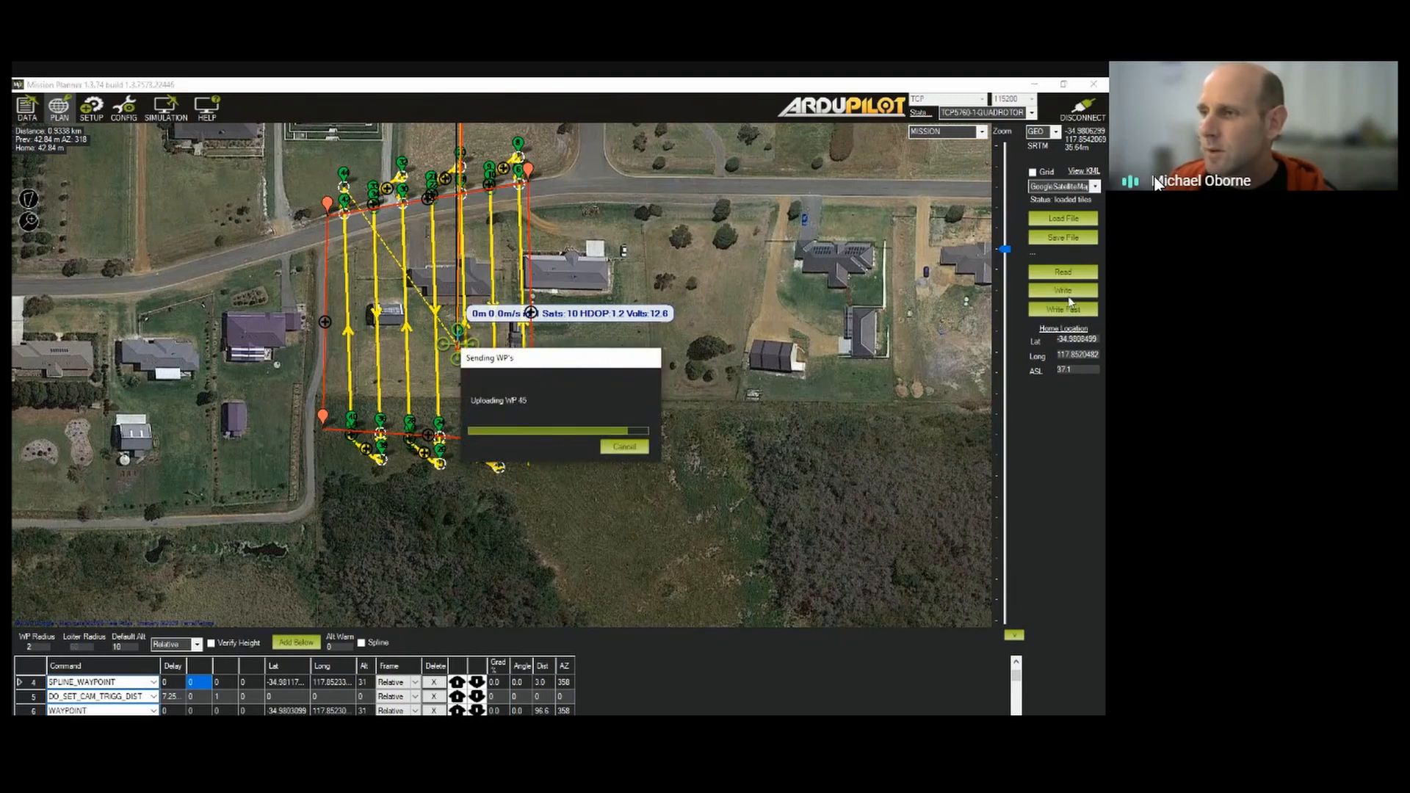
scroll(477, 338, "up", 2)
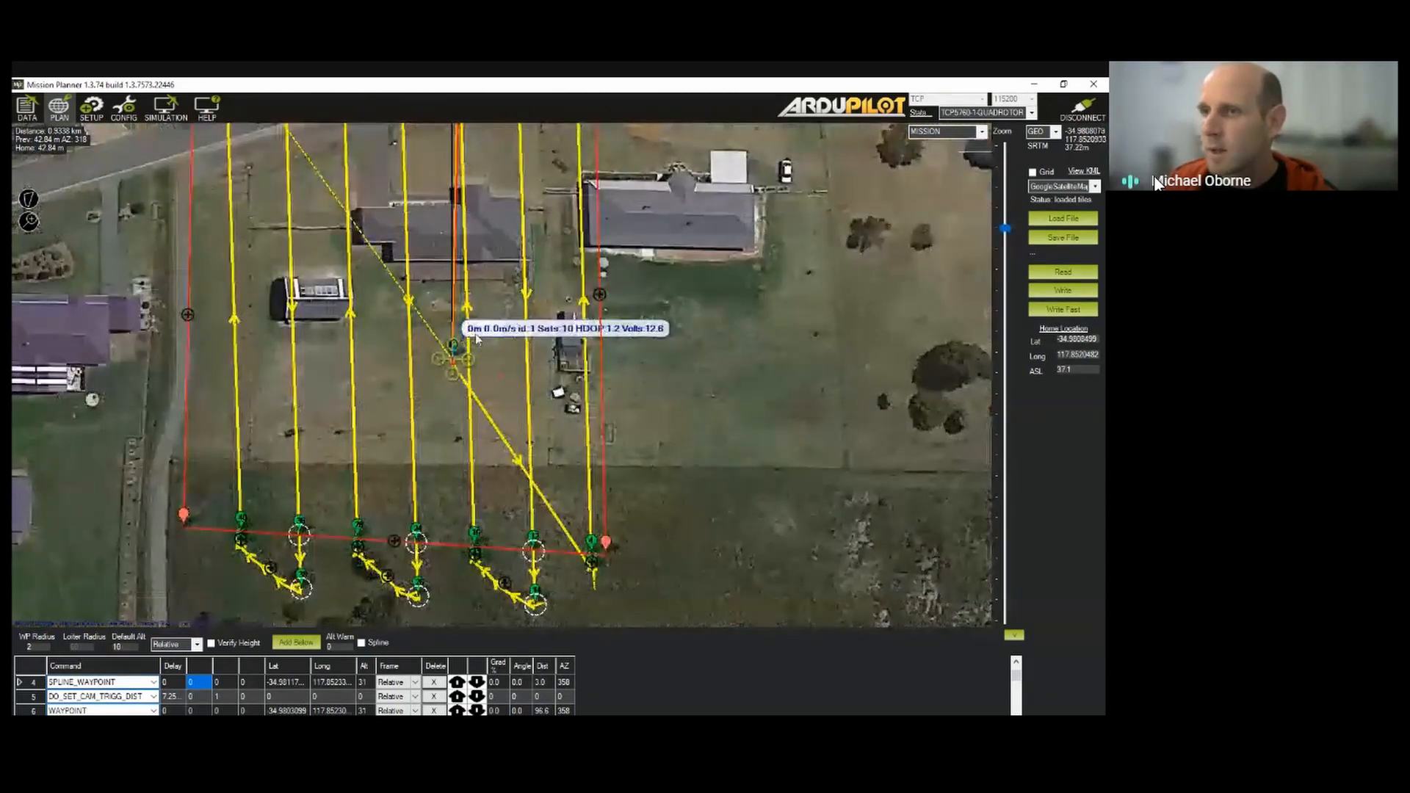
Arm the simulated quadrotor from the flight data view and command a takeoff to 10 m
left_click(27, 109)
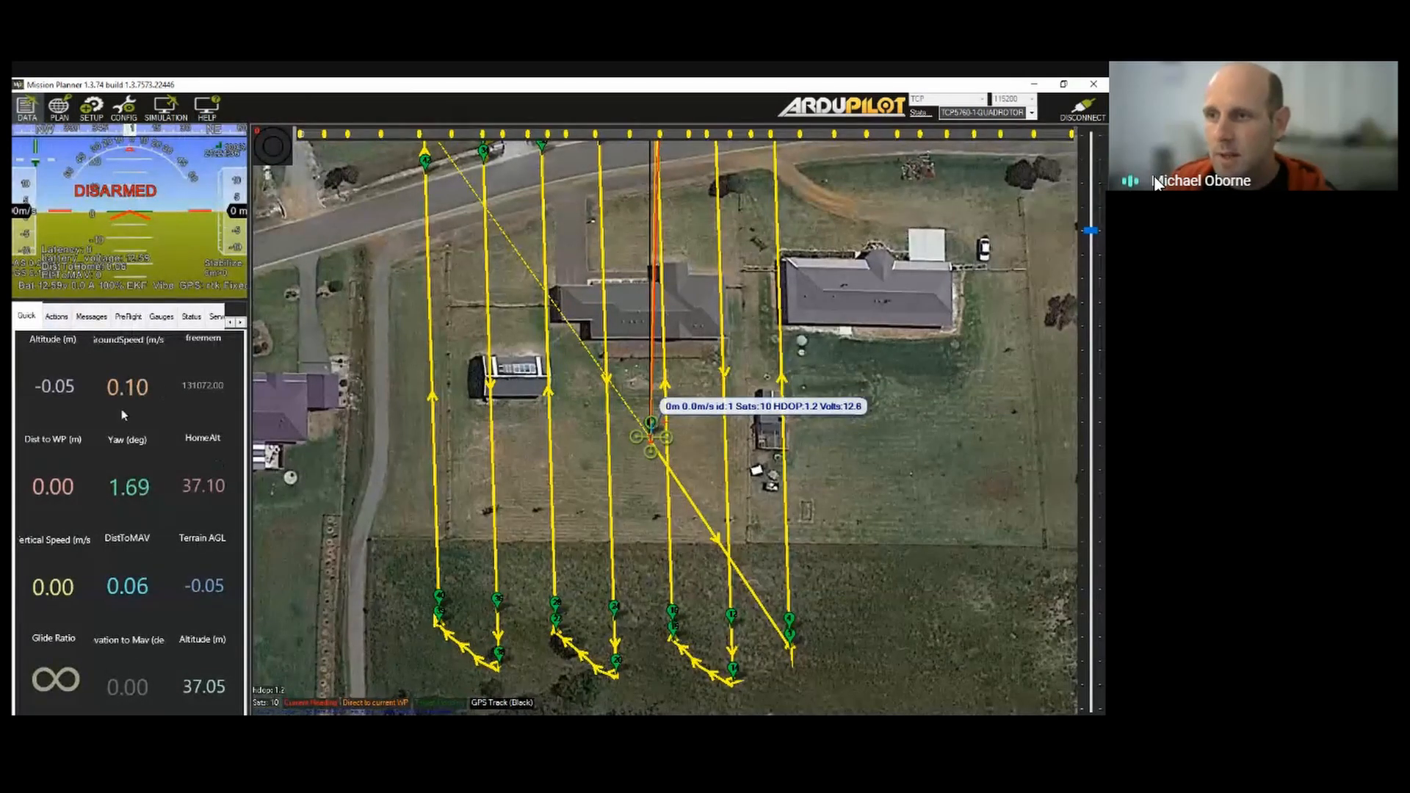
left_click(57, 316)
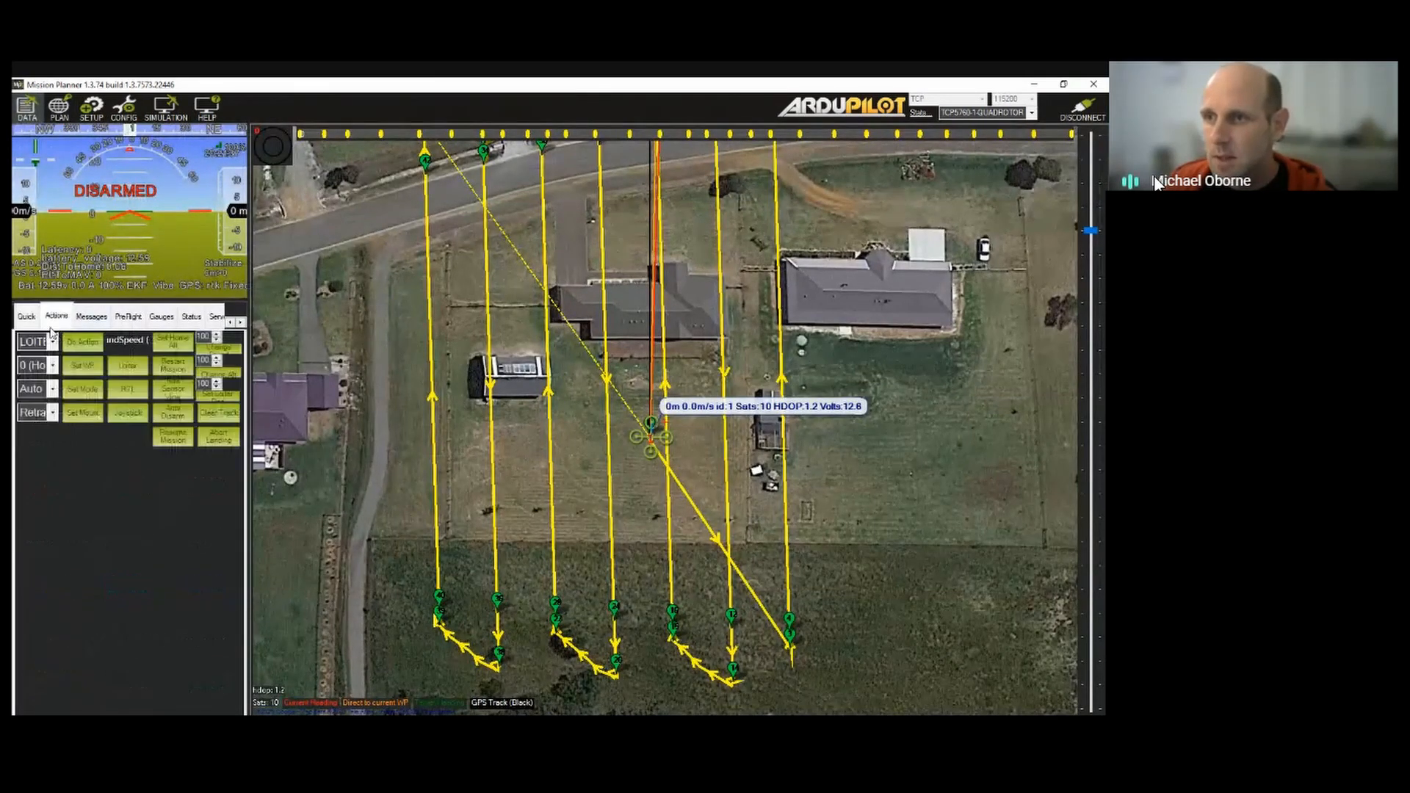
left_click(182, 417)
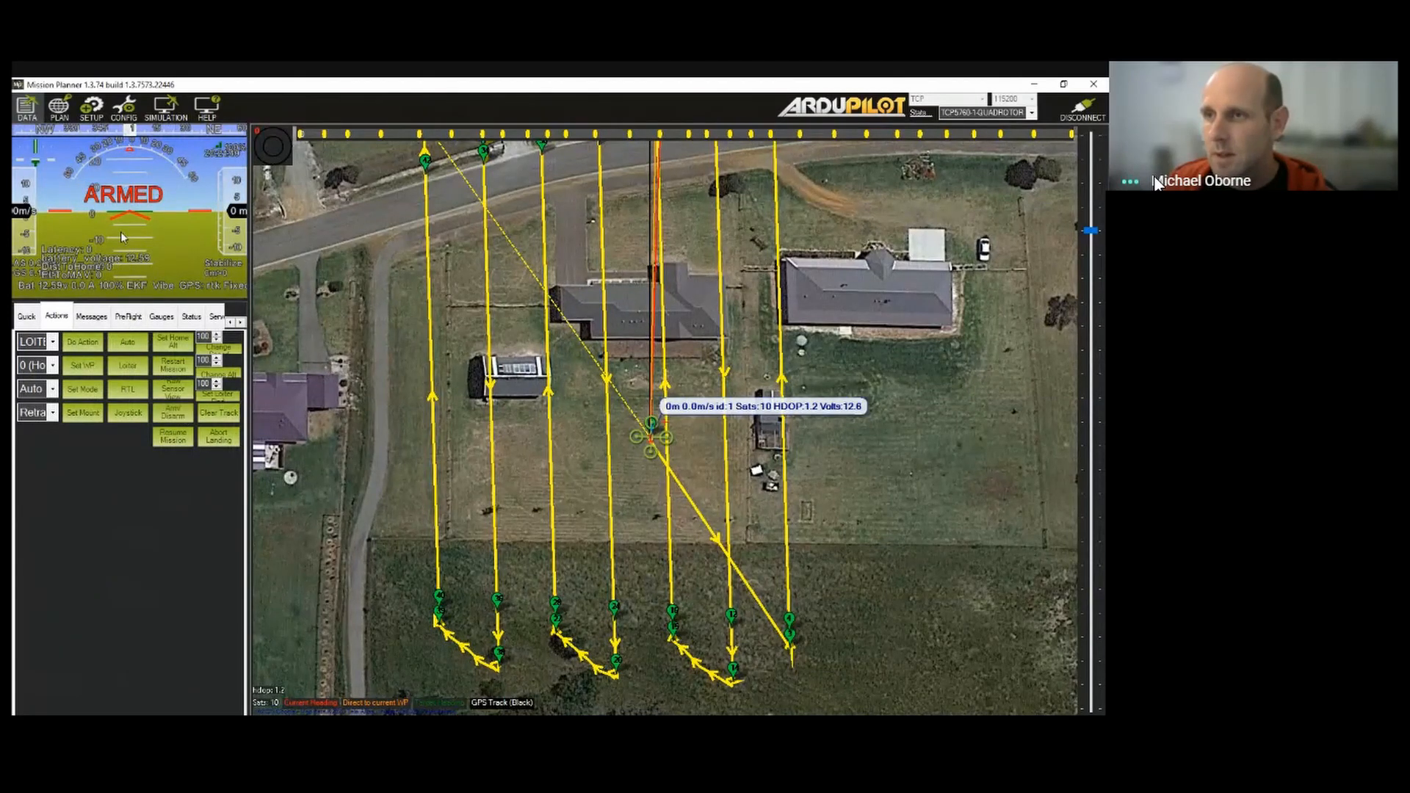
right_click(532, 401)
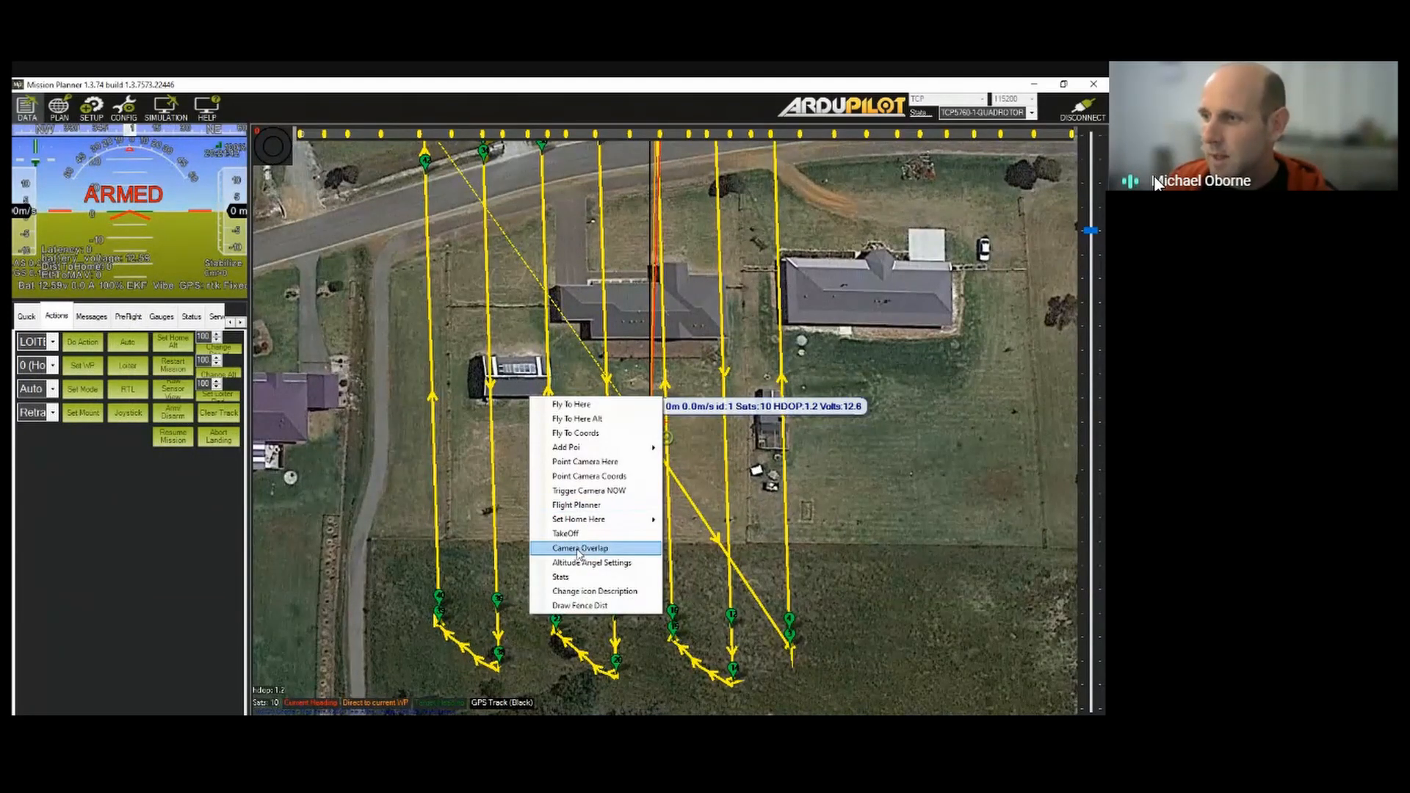
left_click(577, 533)
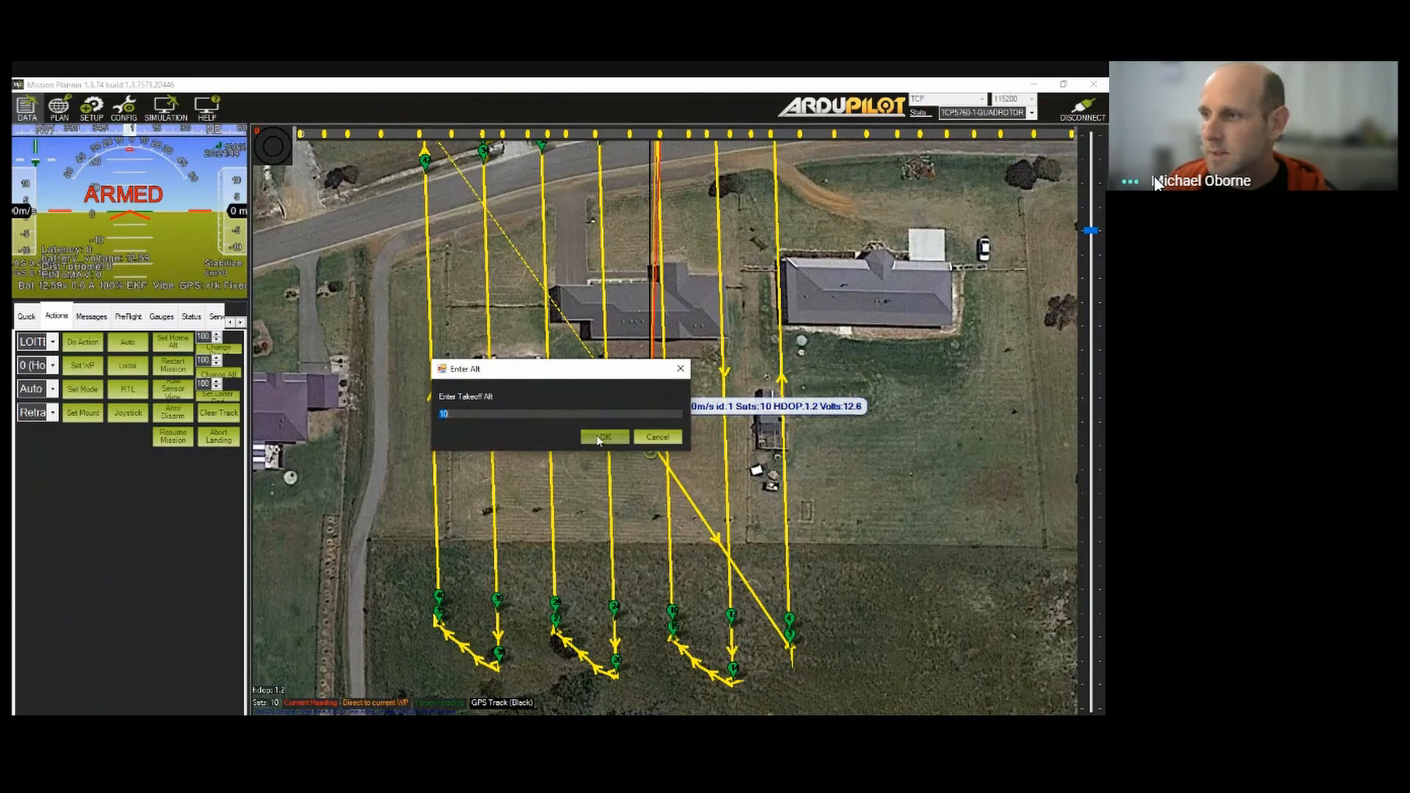
left_click(599, 439)
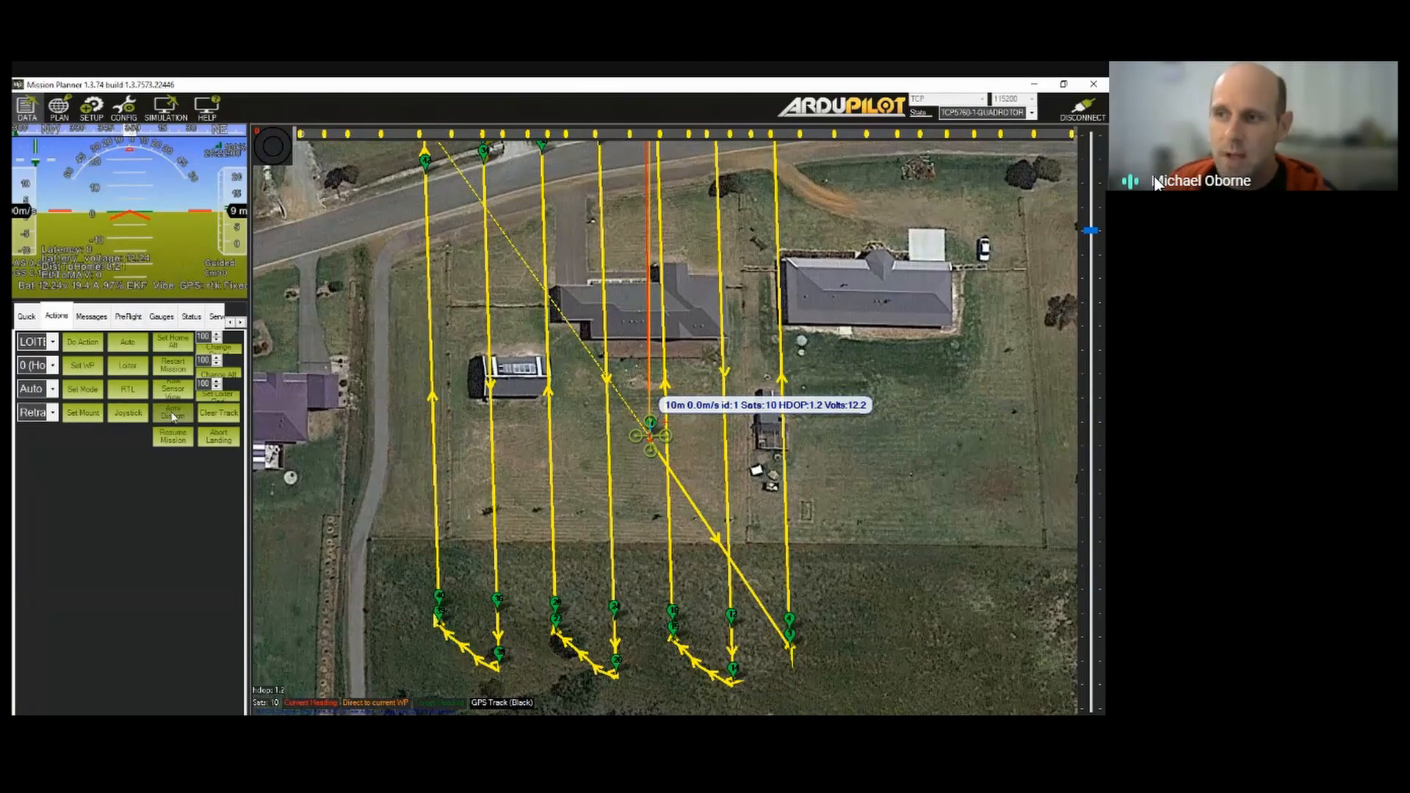
Switch the hovering vehicle to Auto mode so it flies the uploaded survey mission
right_click(584, 430)
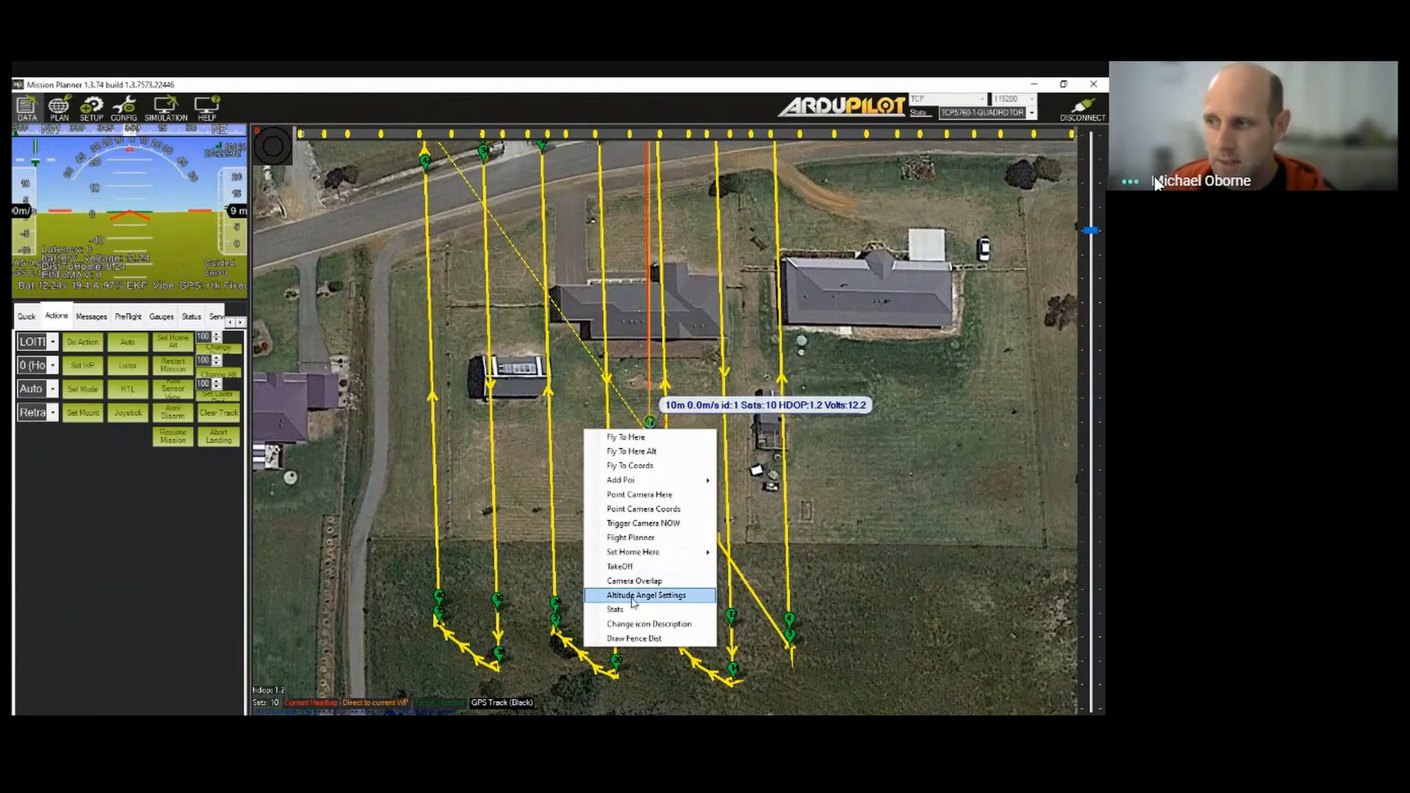
left_click(500, 83)
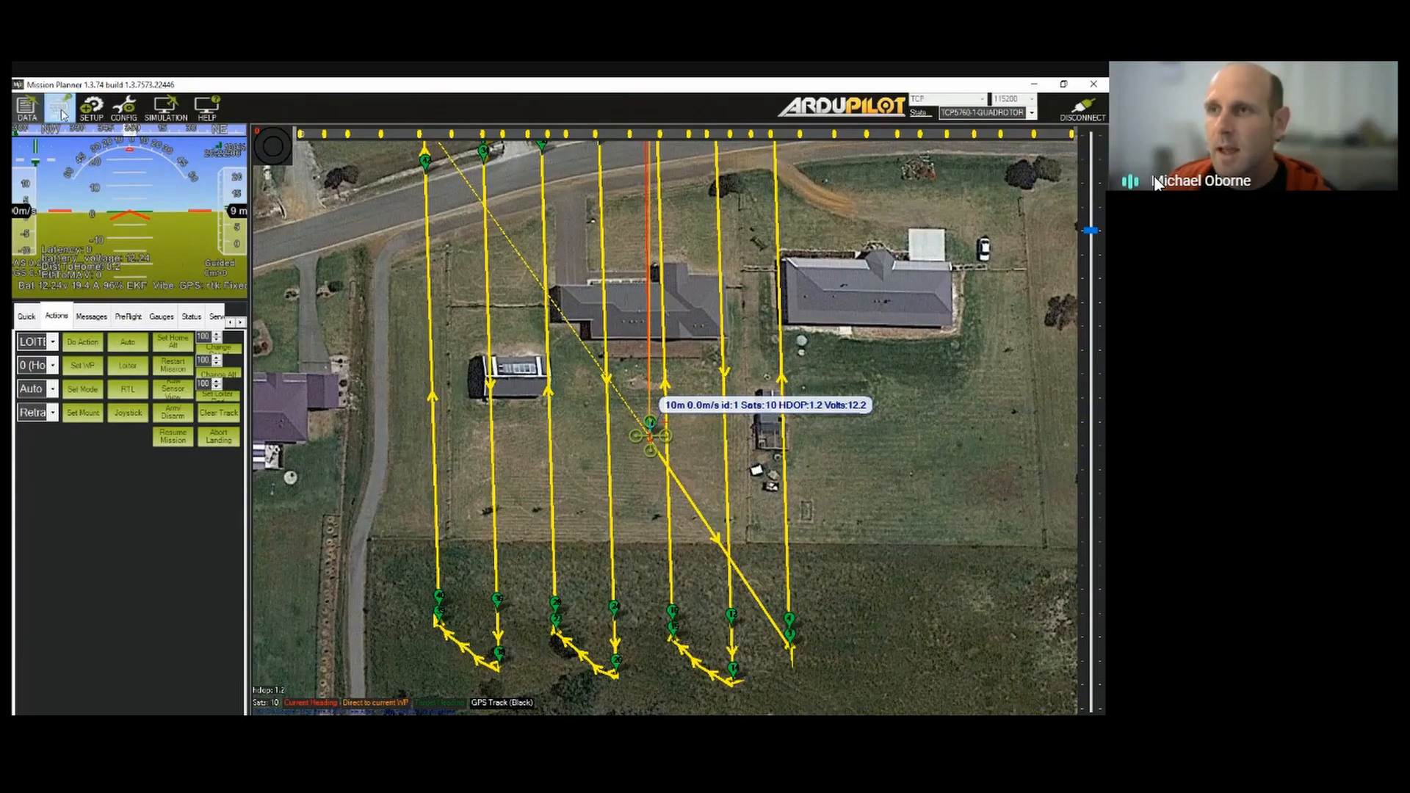
left_click(127, 343)
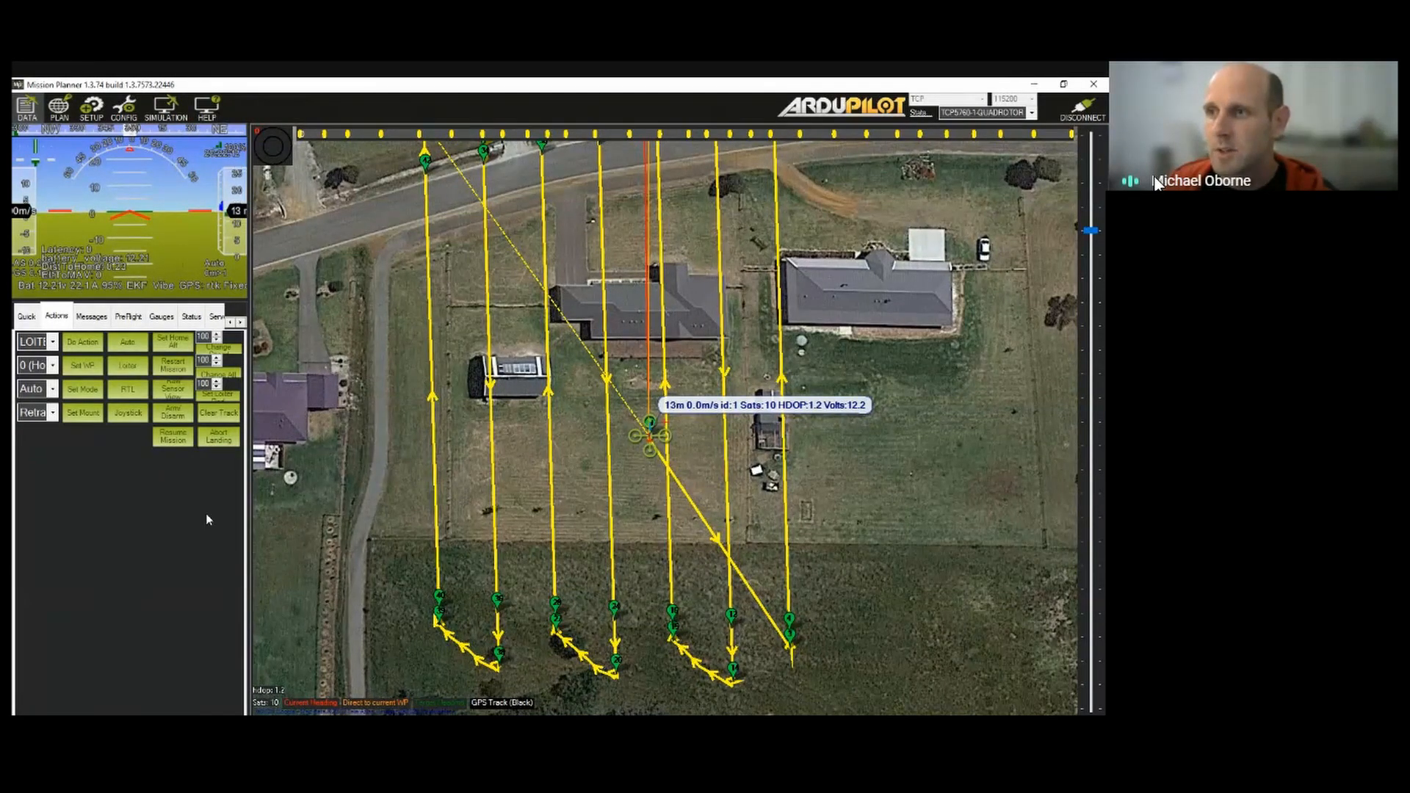
left_click(71, 106)
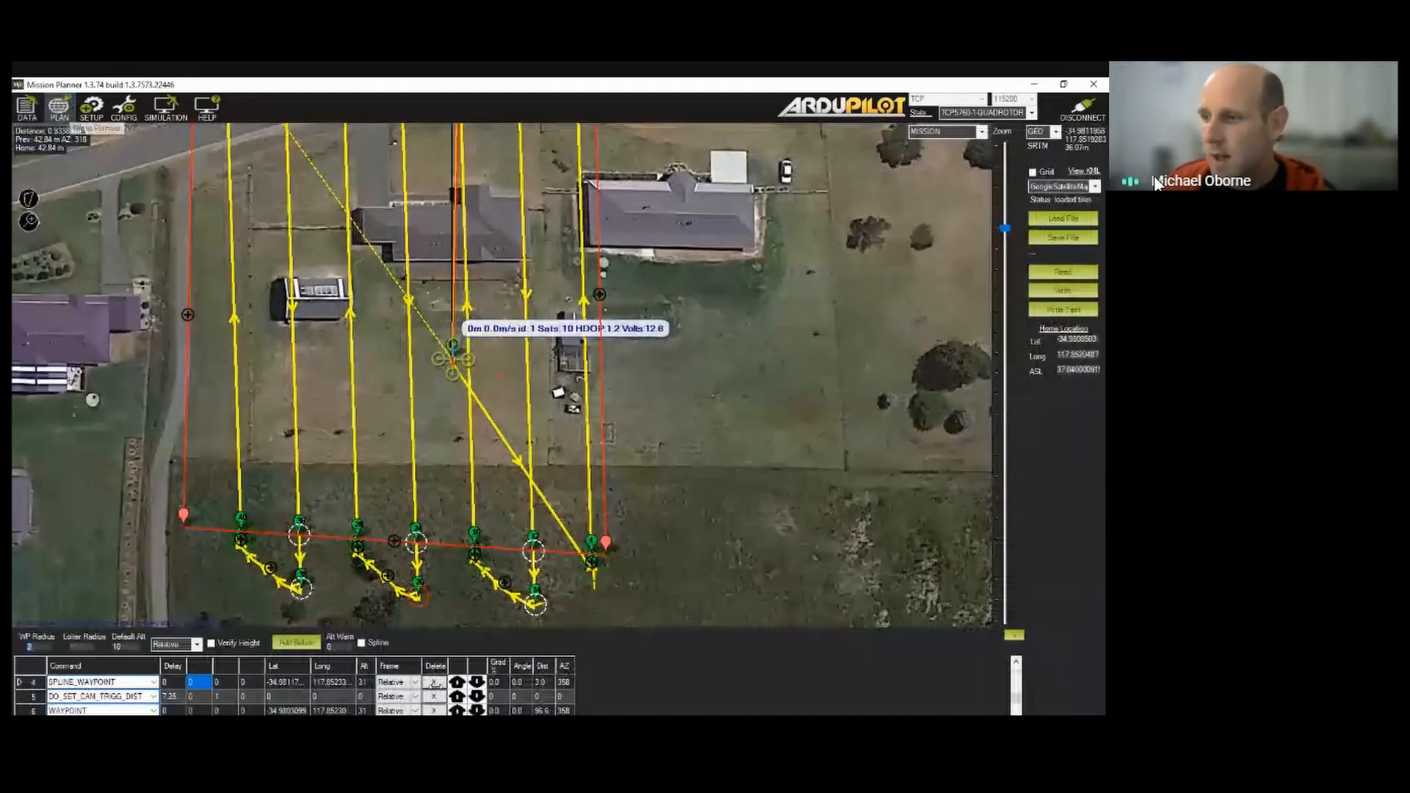
left_click(25, 112)
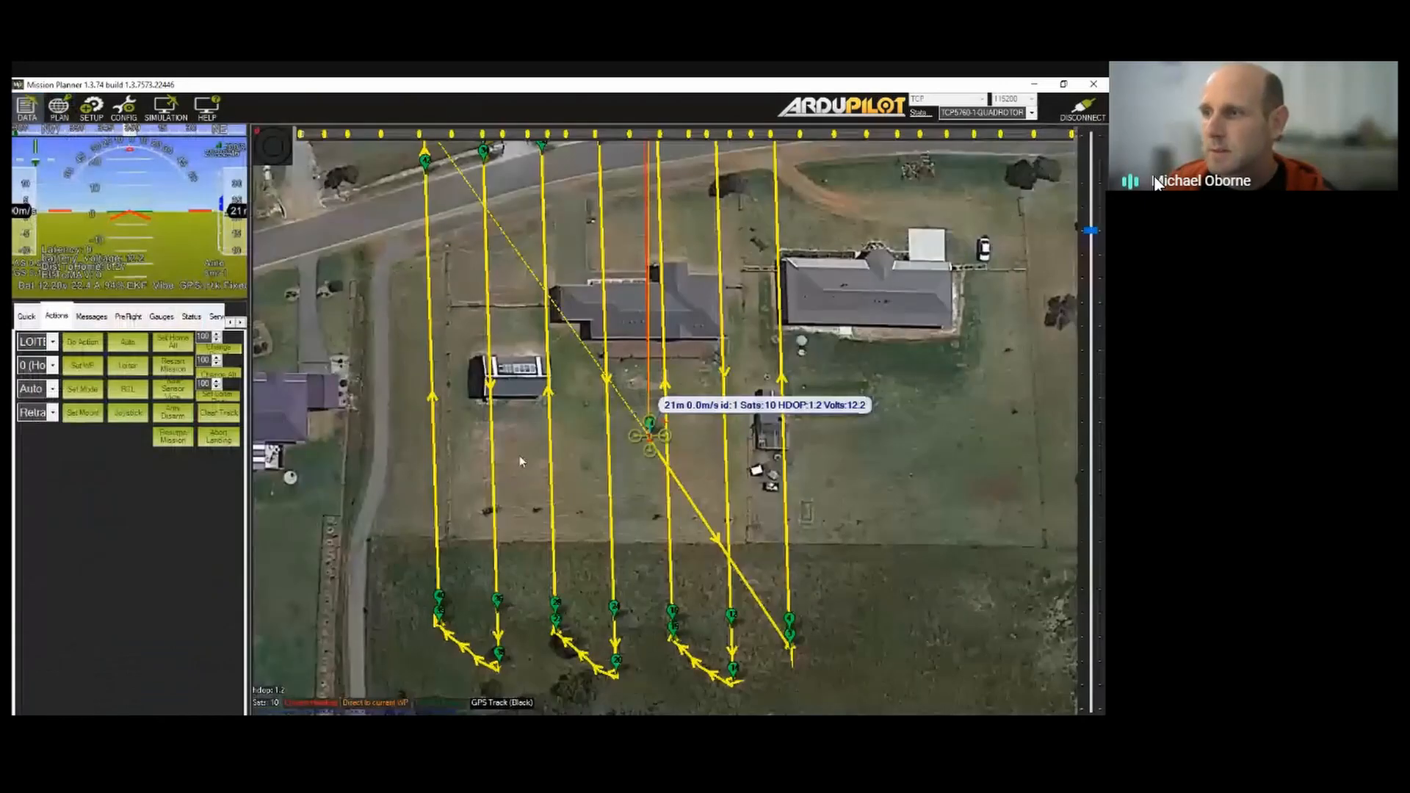
Follow the vehicle along the first survey lines and turn on the Camera Overlap display on the flight map
mouse_move(790, 625)
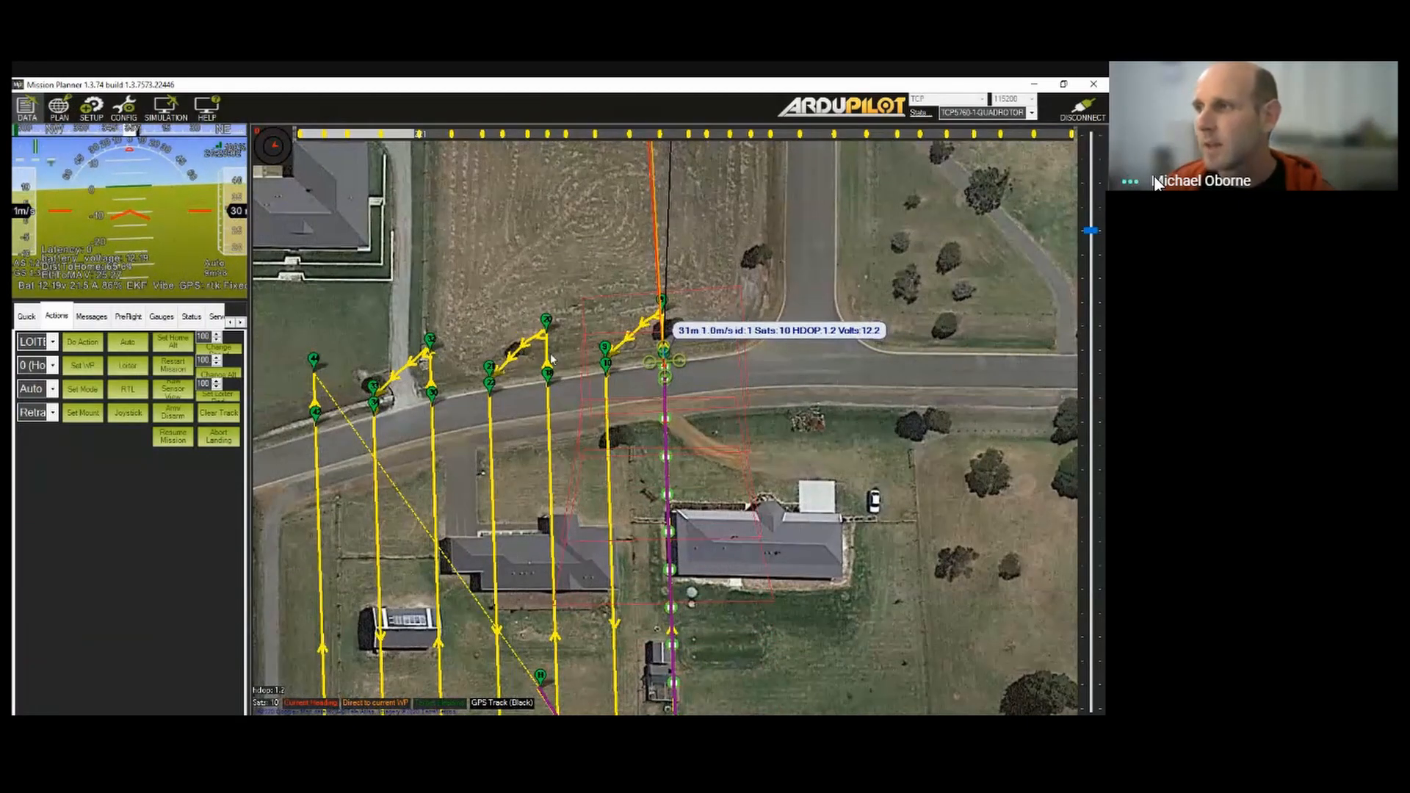
scroll(530, 376, "down", 1)
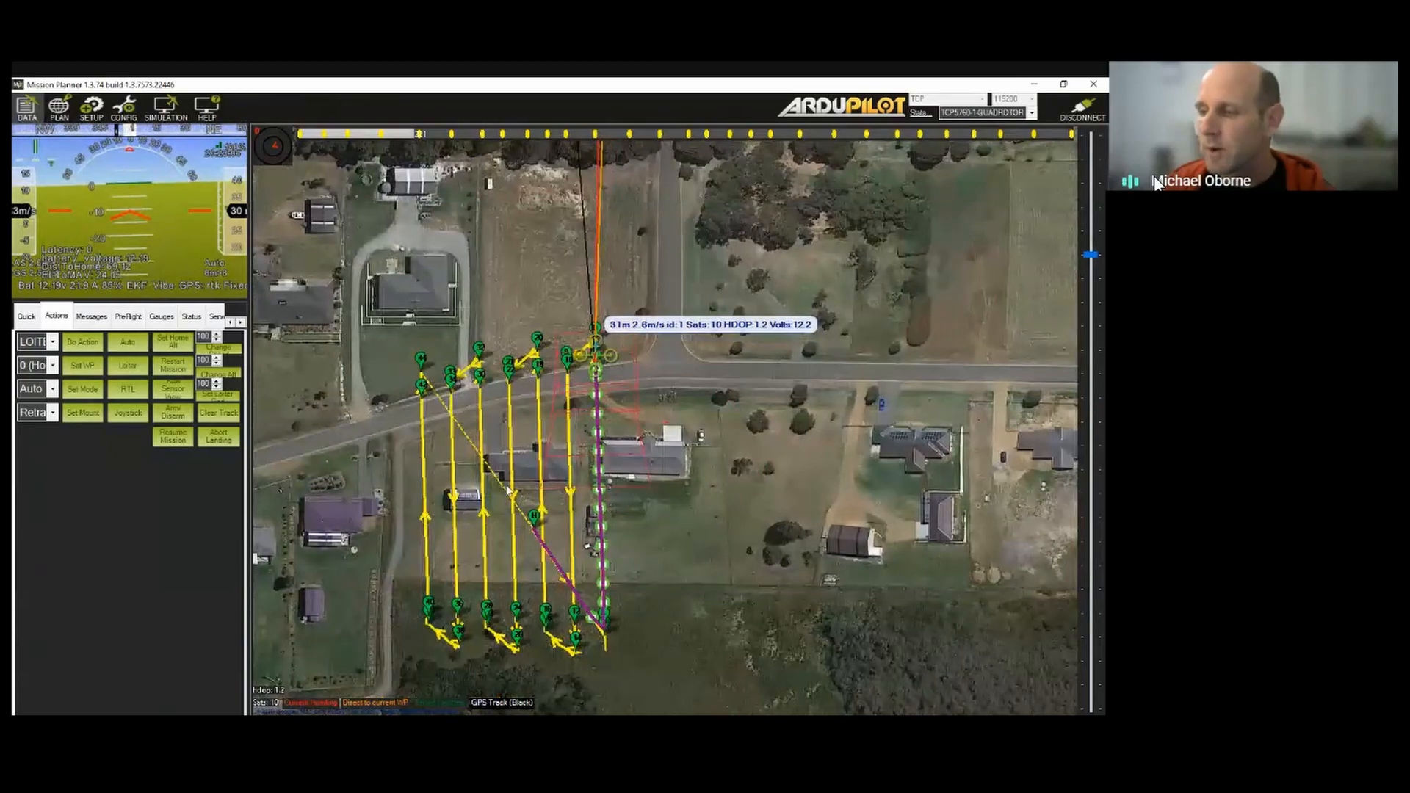
scroll(499, 391, "up", 1)
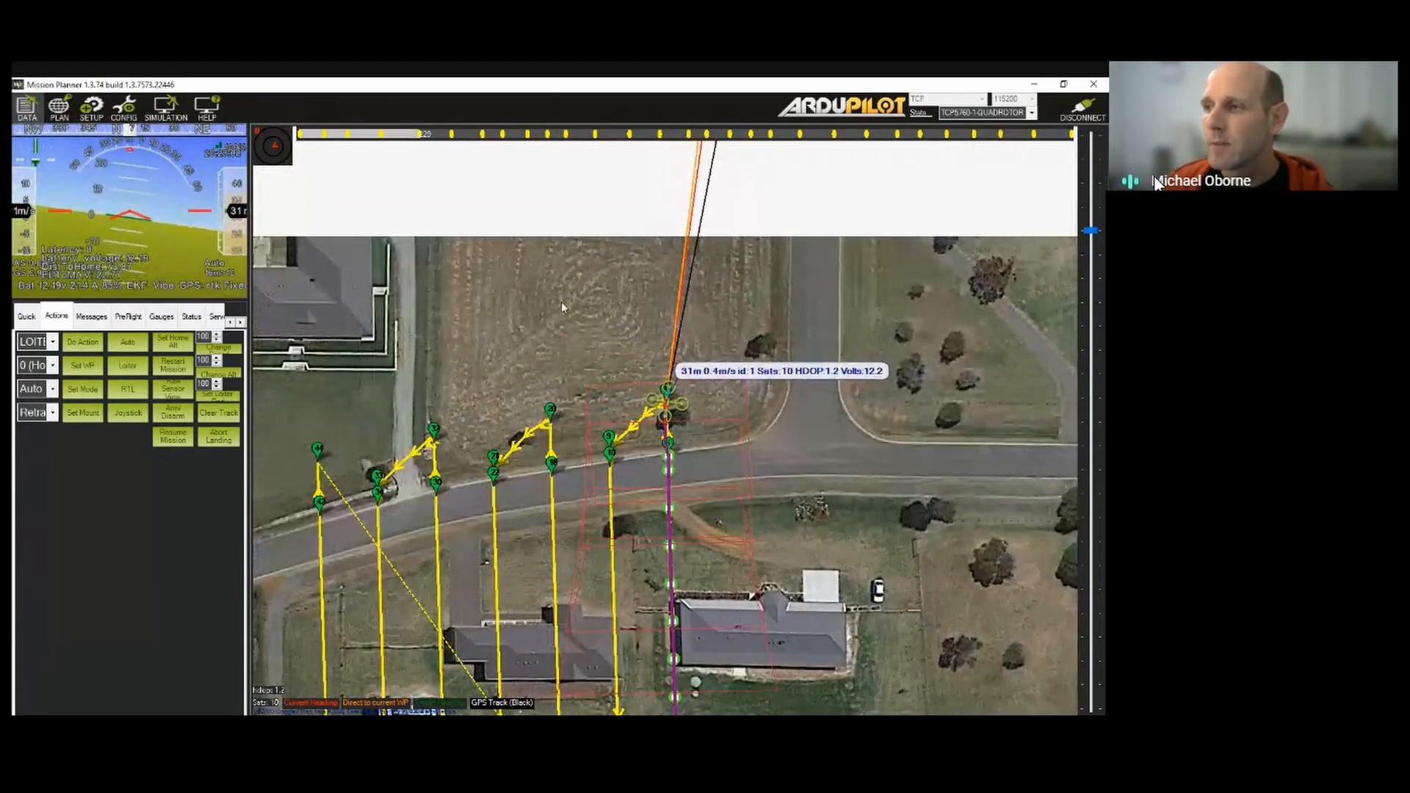
right_click(598, 307)
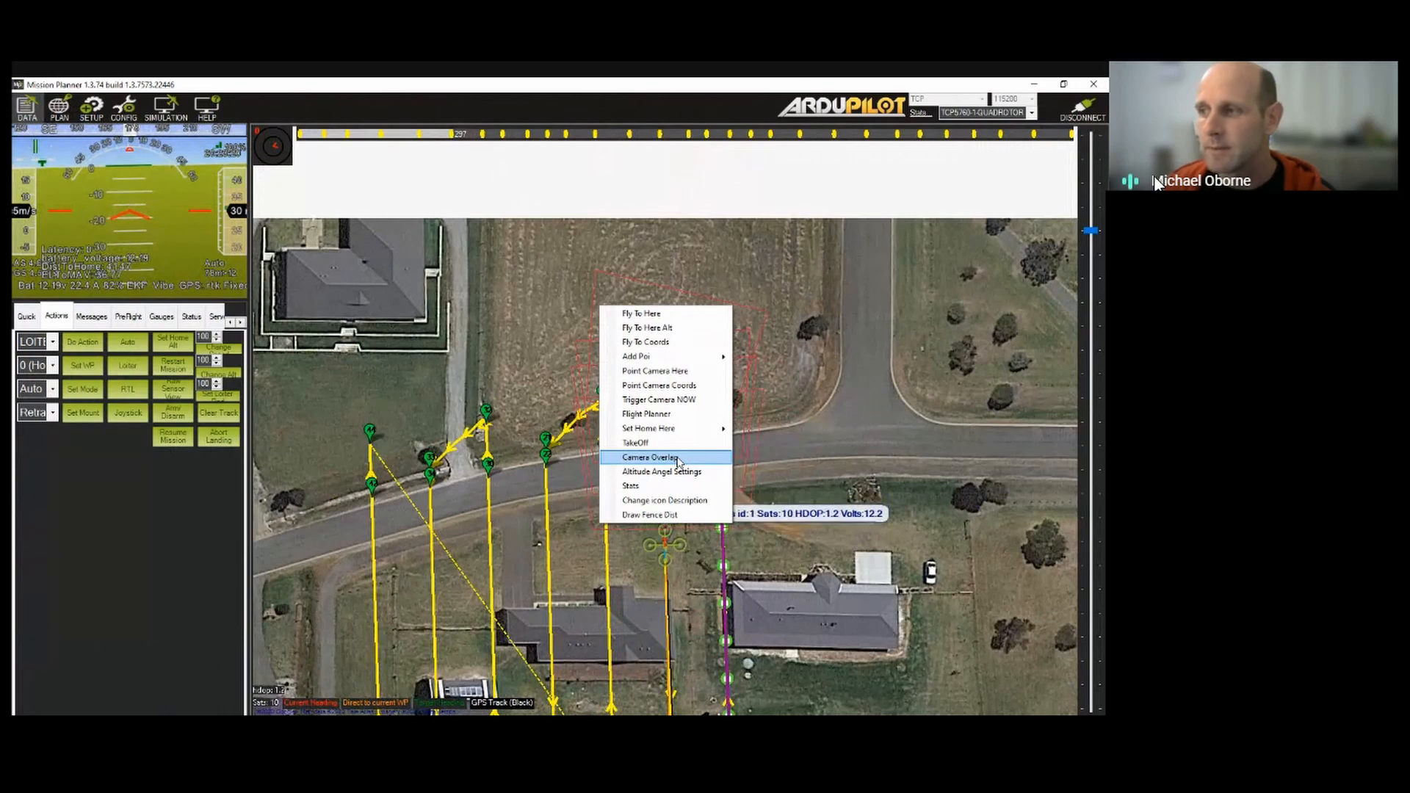
left_click(676, 458)
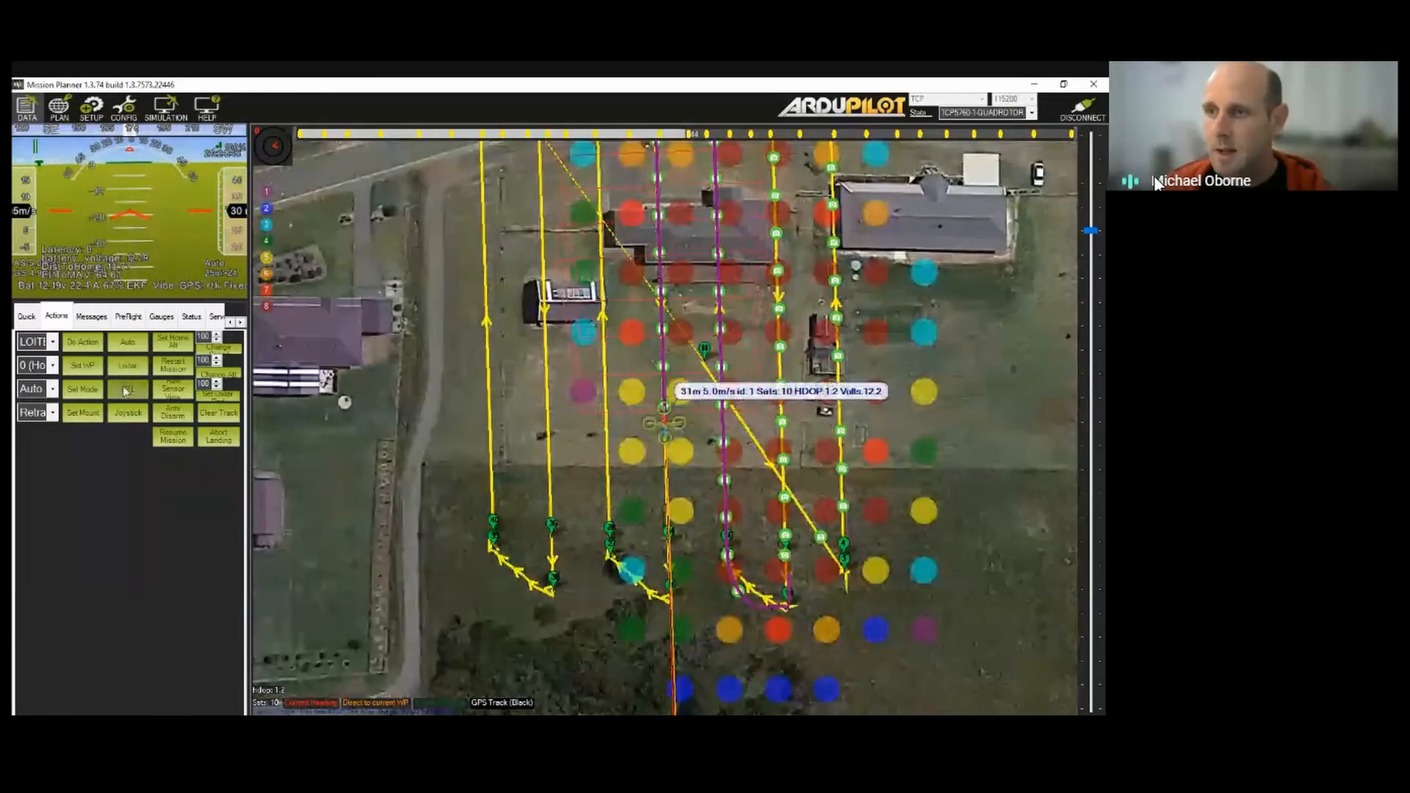
Interrupt the survey by commanding the vehicle to return to launch (RTL)
left_click(125, 395)
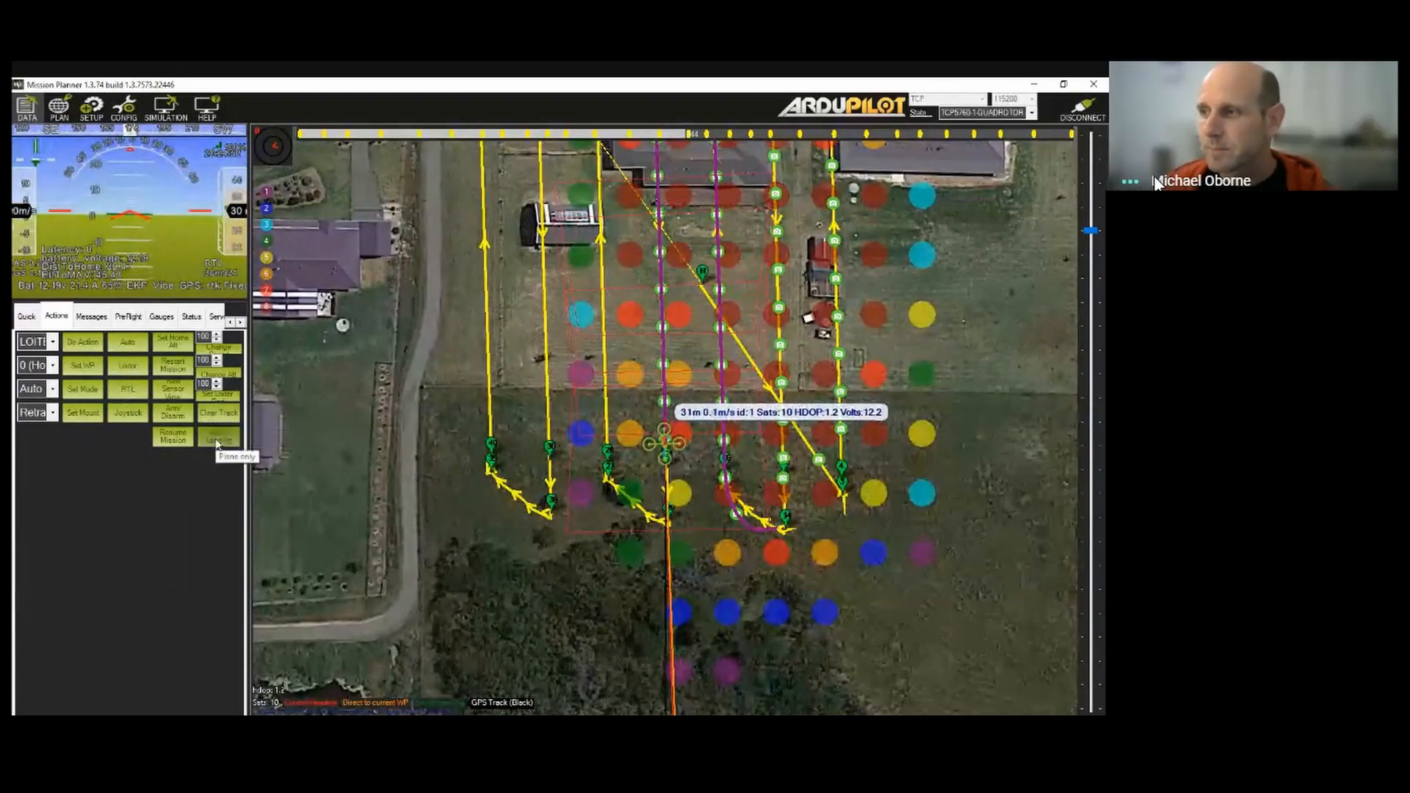
mouse_move(782, 310)
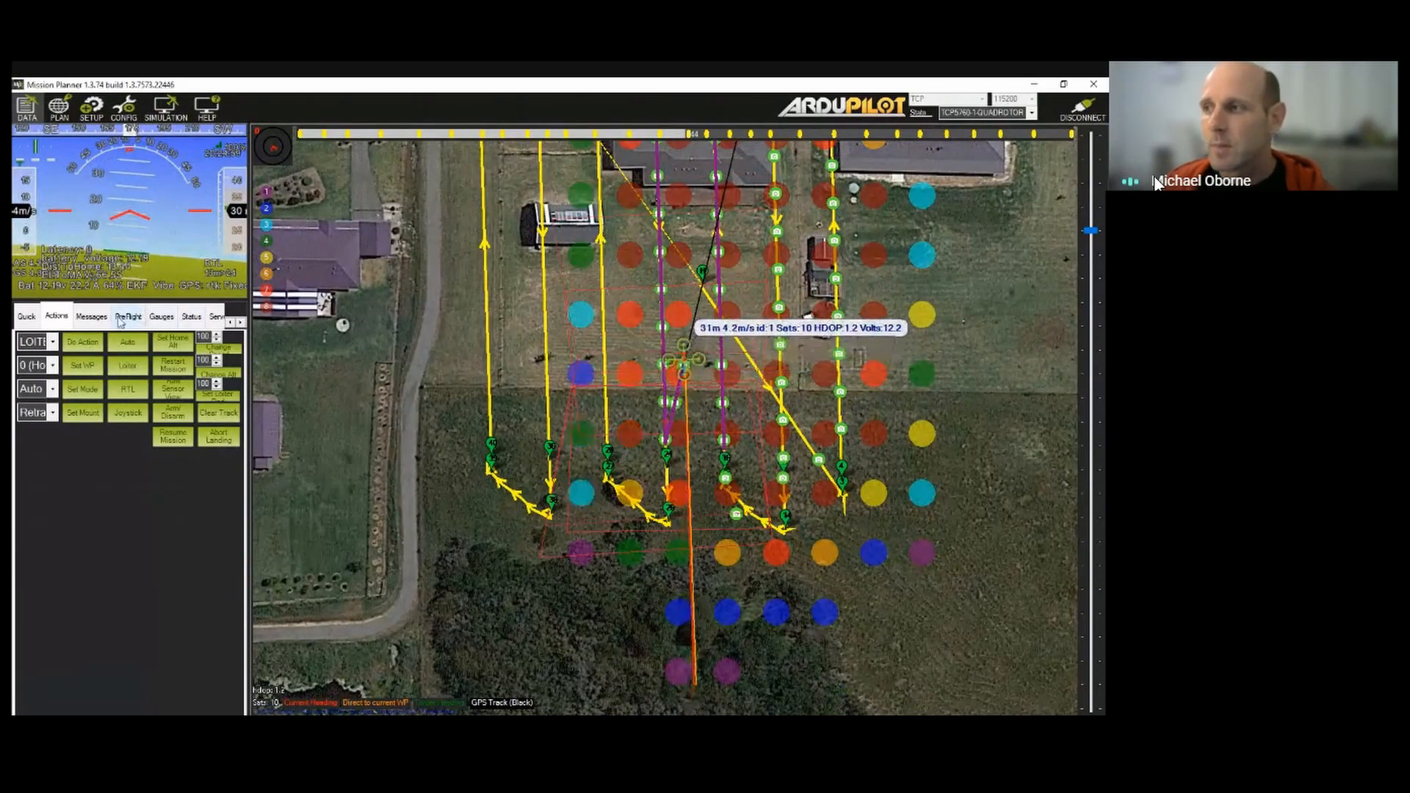
Bring up the DataFlash log tools and try to download the vehicle's logs via MAVLink
left_click(214, 316)
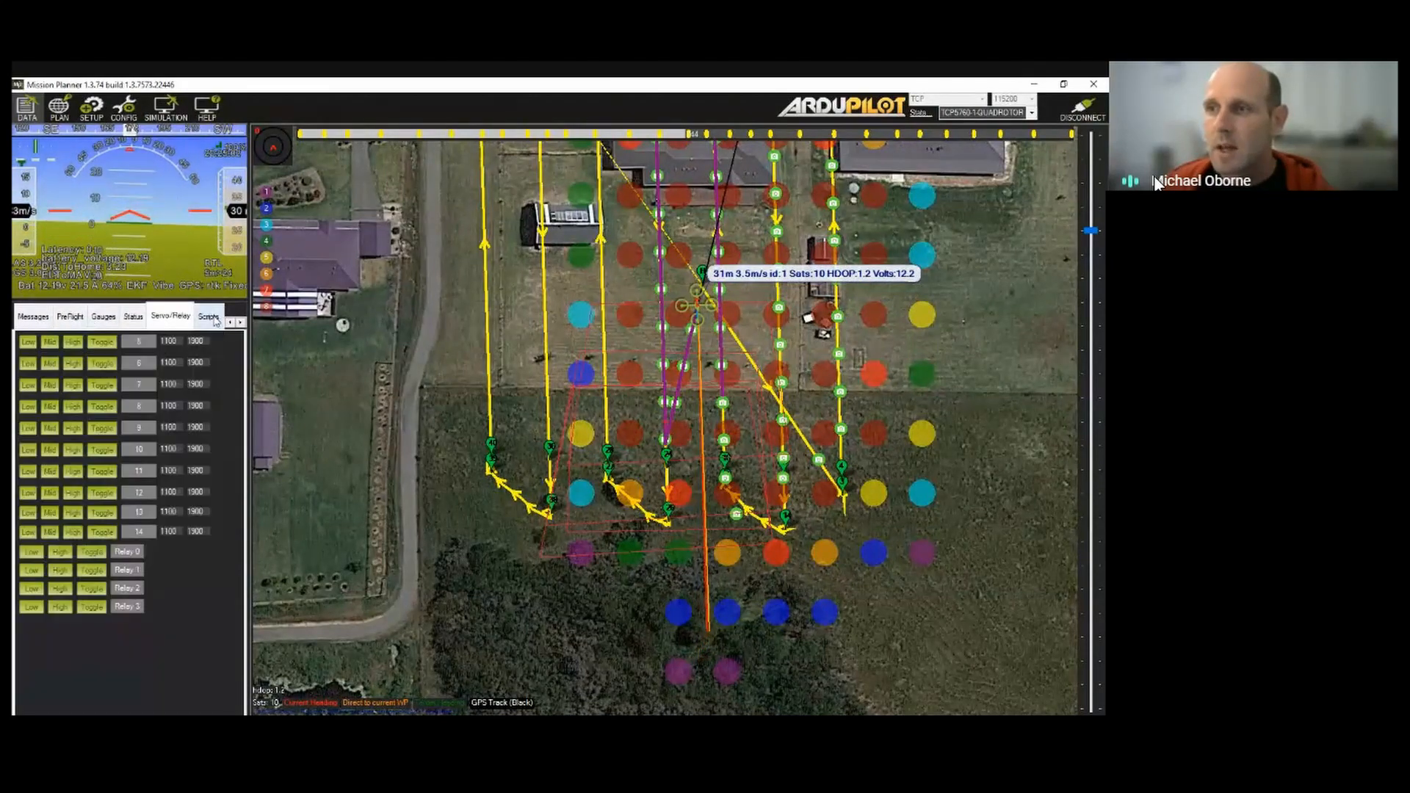
left_click(214, 317)
left_click(241, 324)
left_click(241, 323)
left_click(242, 323)
left_click(243, 323)
left_click(141, 320)
left_click(182, 320)
left_click(76, 349)
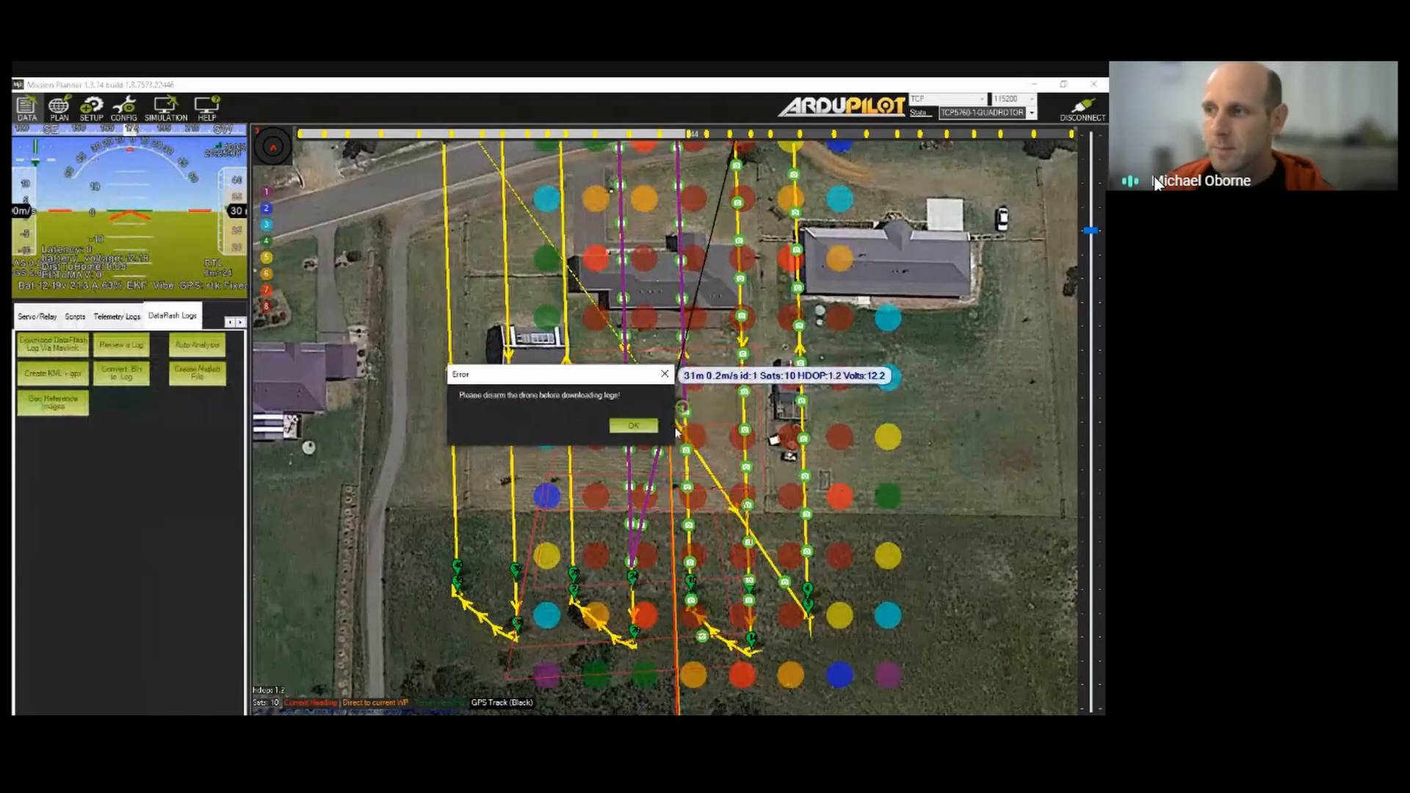
left_click(633, 426)
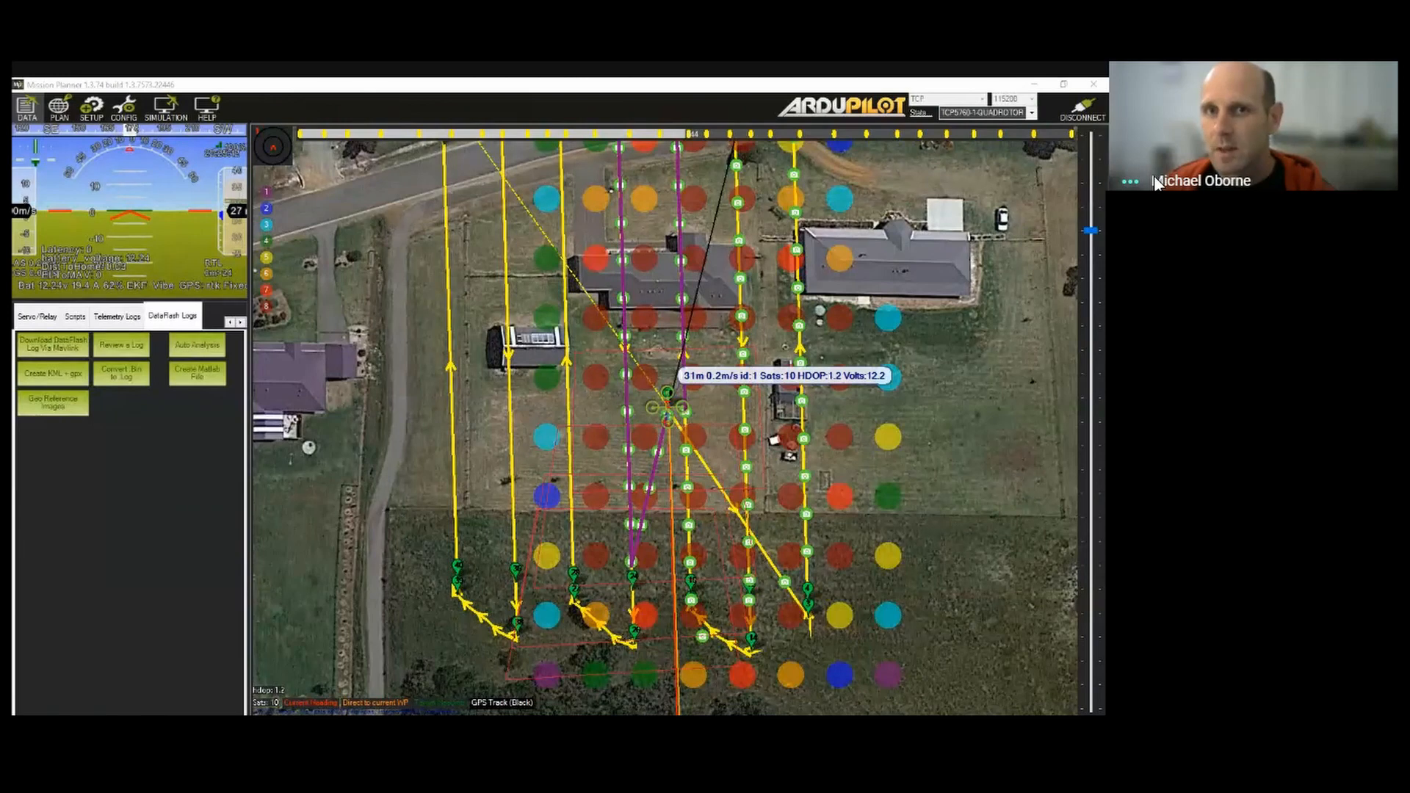
Disconnect from the vehicle and open the Geo Reference Images tool
left_click(284, 265)
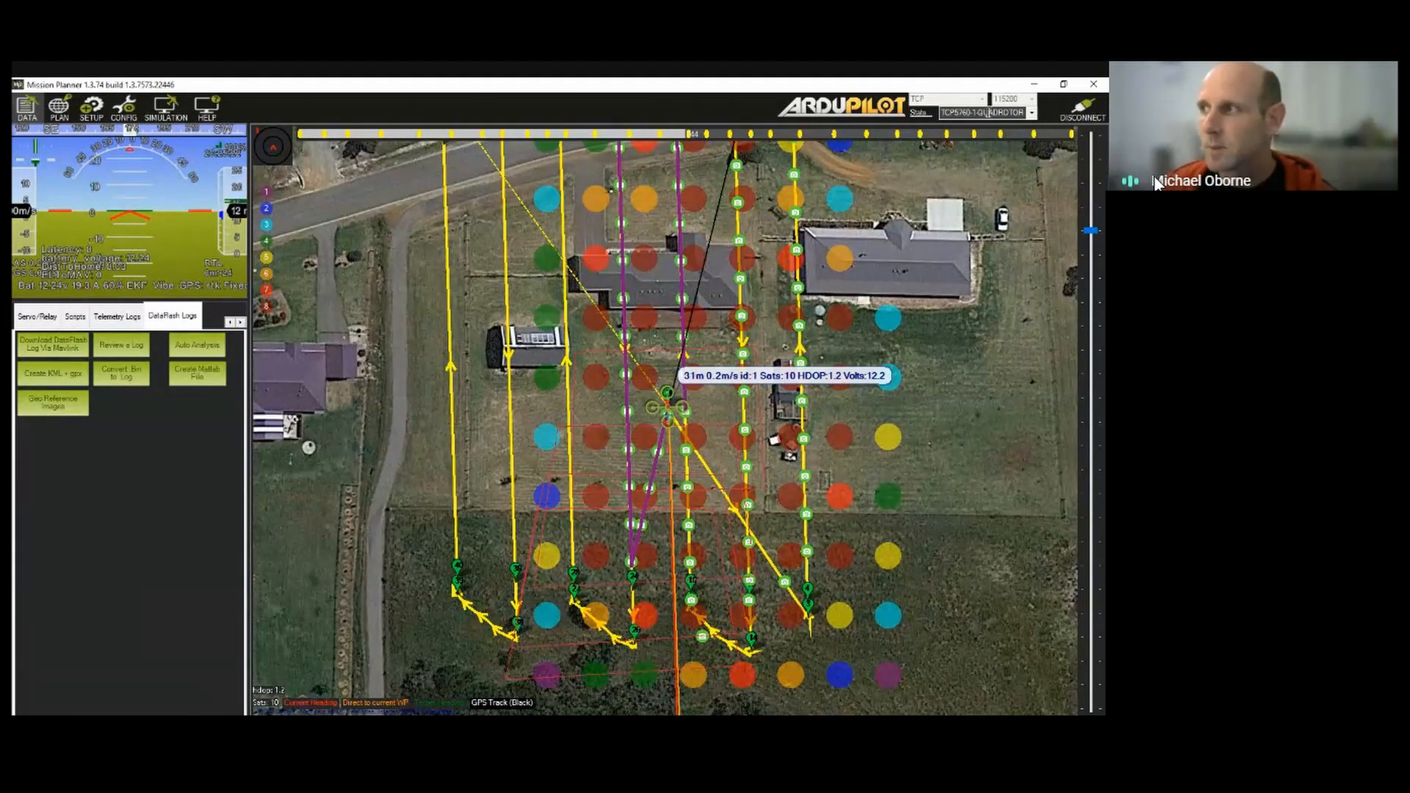
left_click(1082, 109)
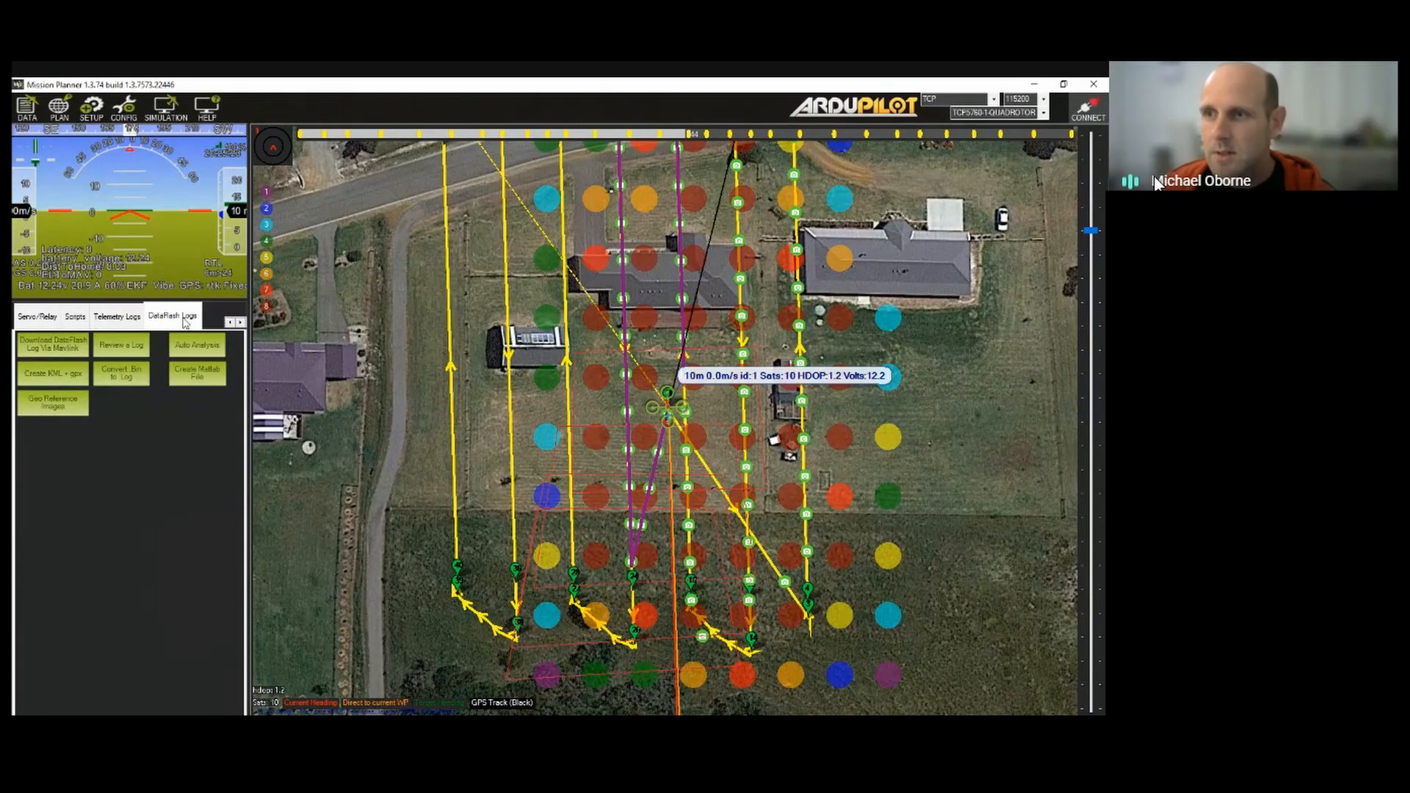
left_click(65, 412)
left_click_drag(739, 317, 665, 182)
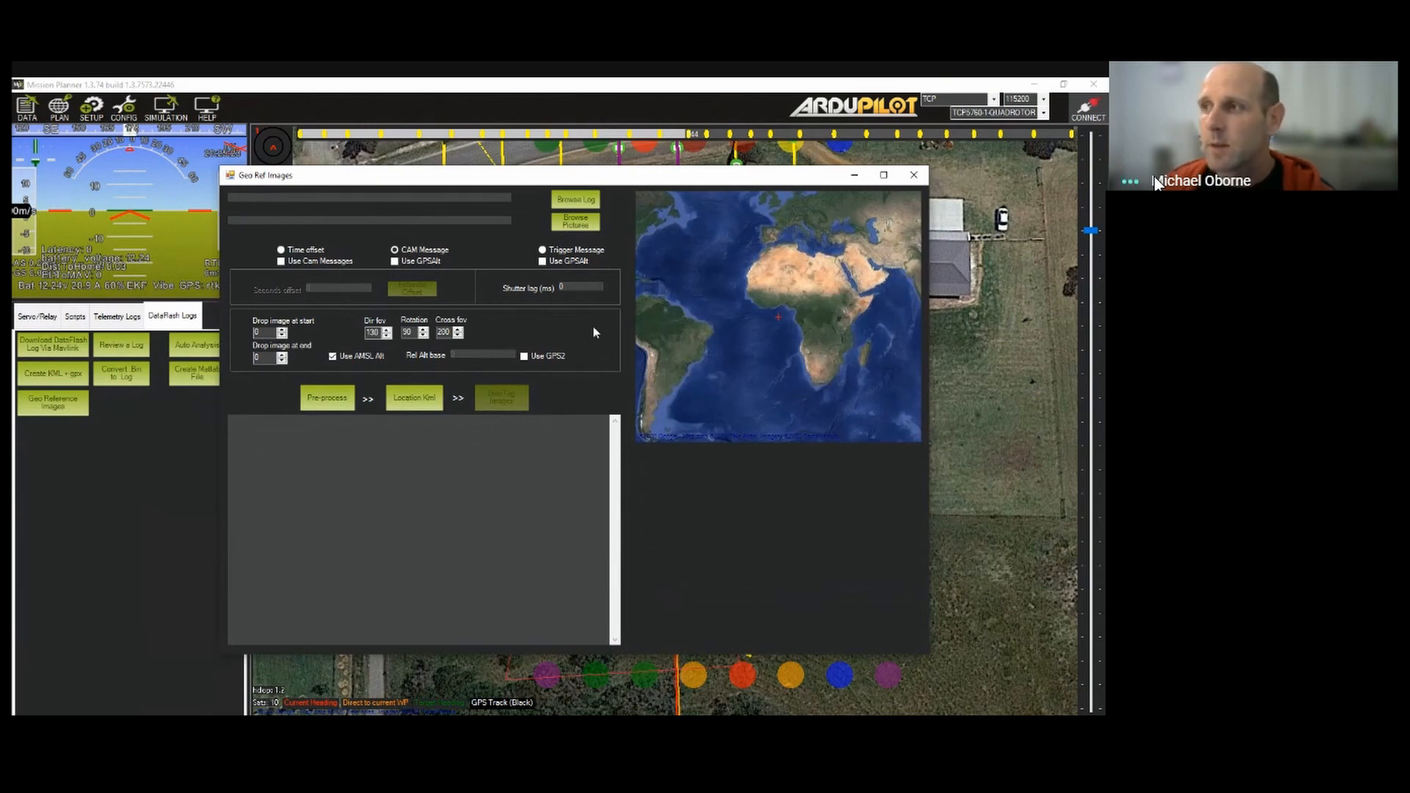
Load the flight log 4.BIN from the proficnc 02-2020 folder, listing all of the folder's files with the * wildcard
left_click(580, 199)
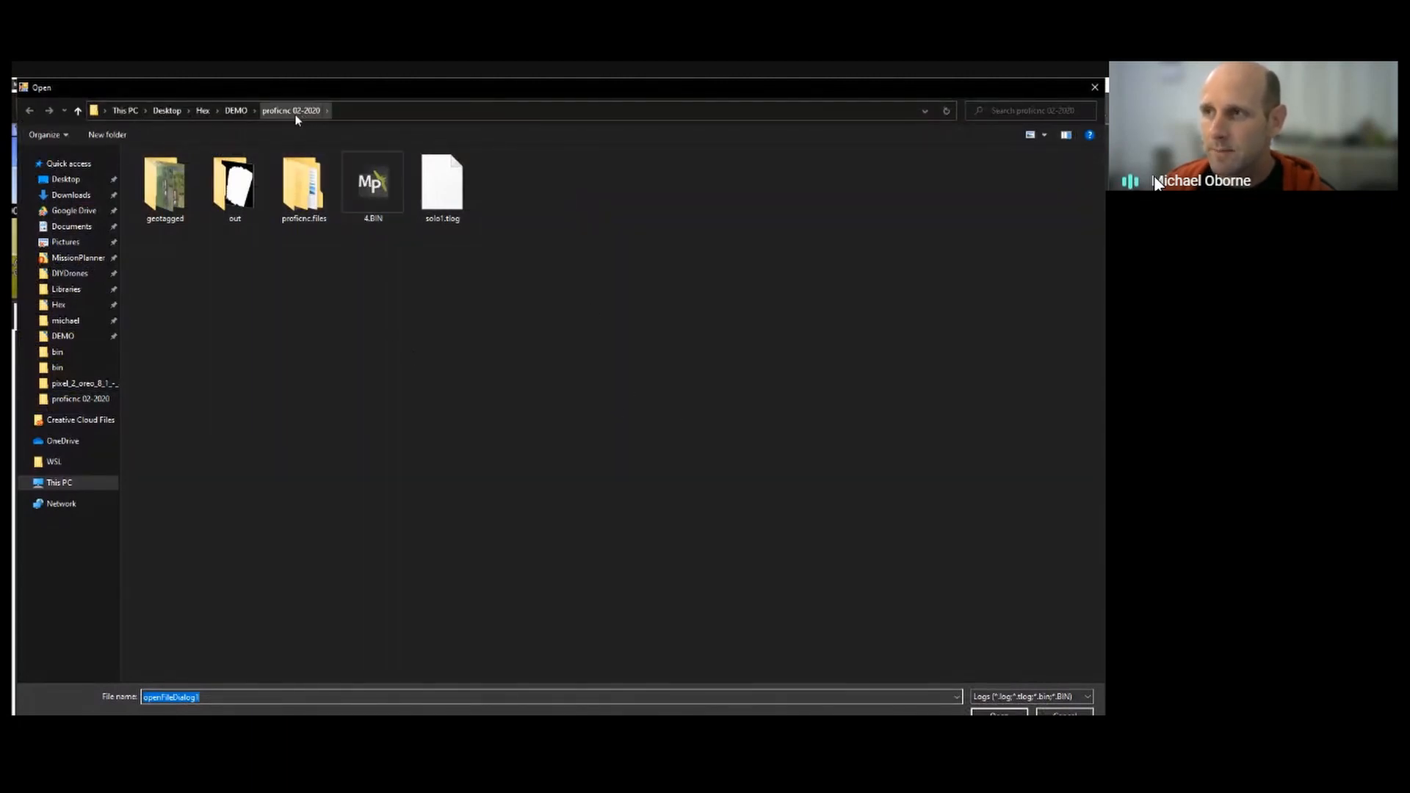
left_click(377, 192)
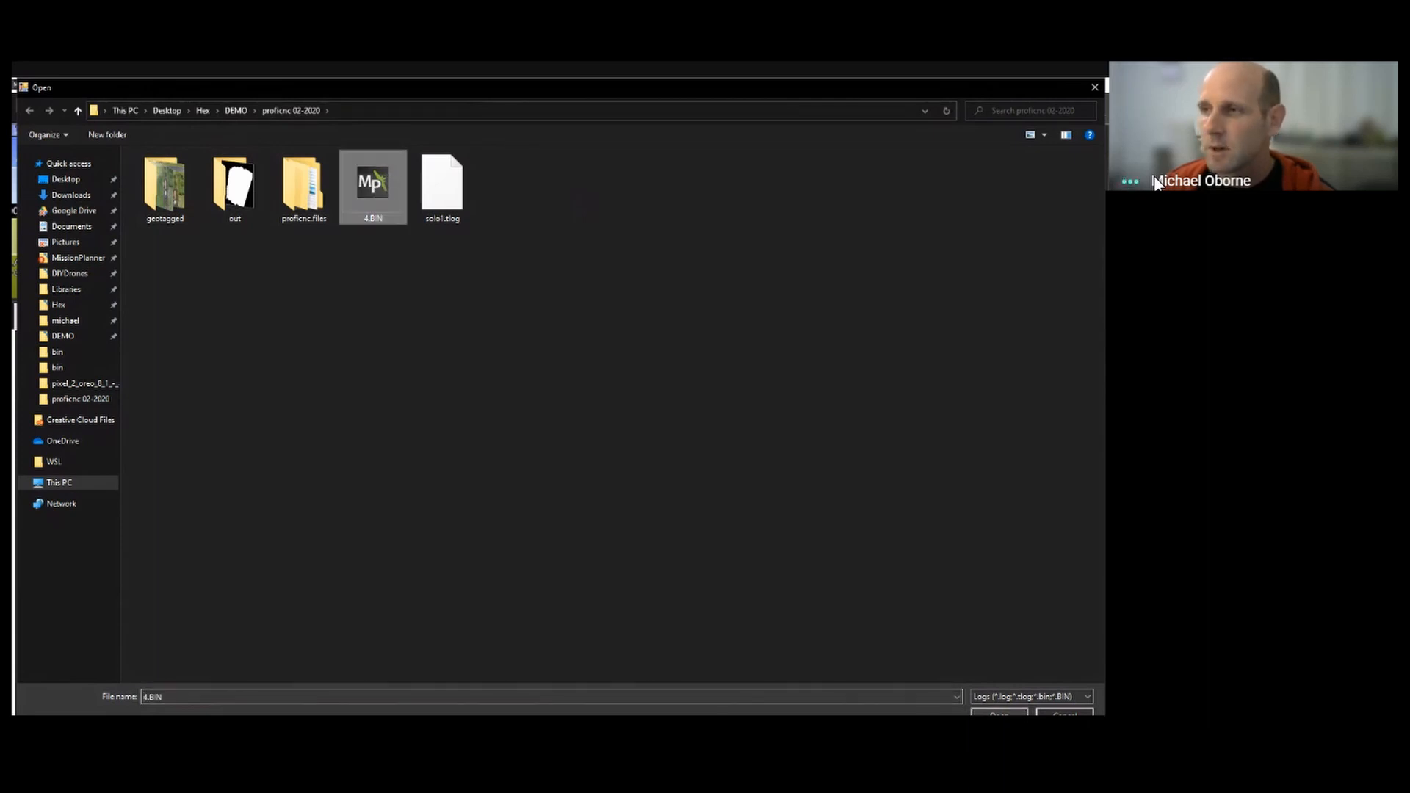
left_click(1015, 698)
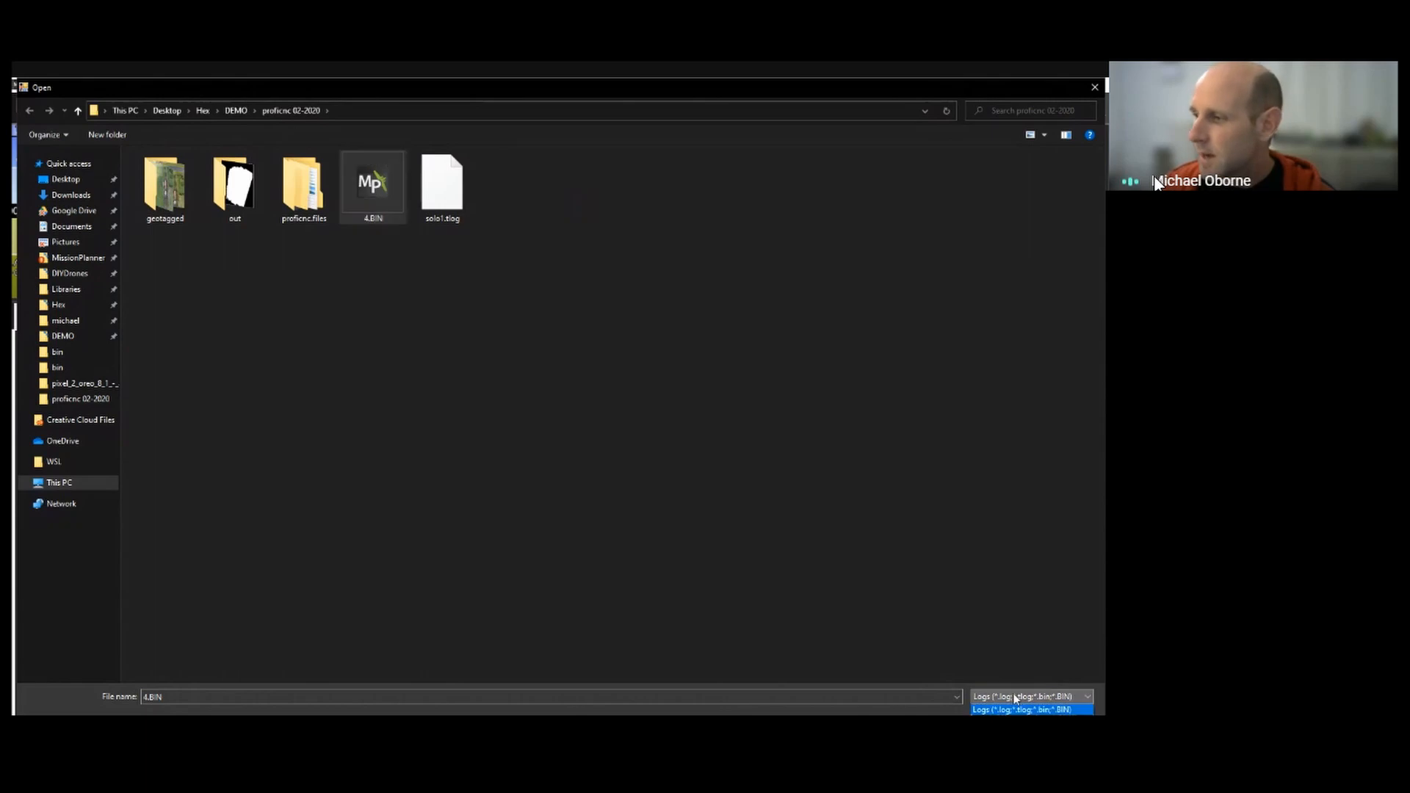
left_click(1003, 711)
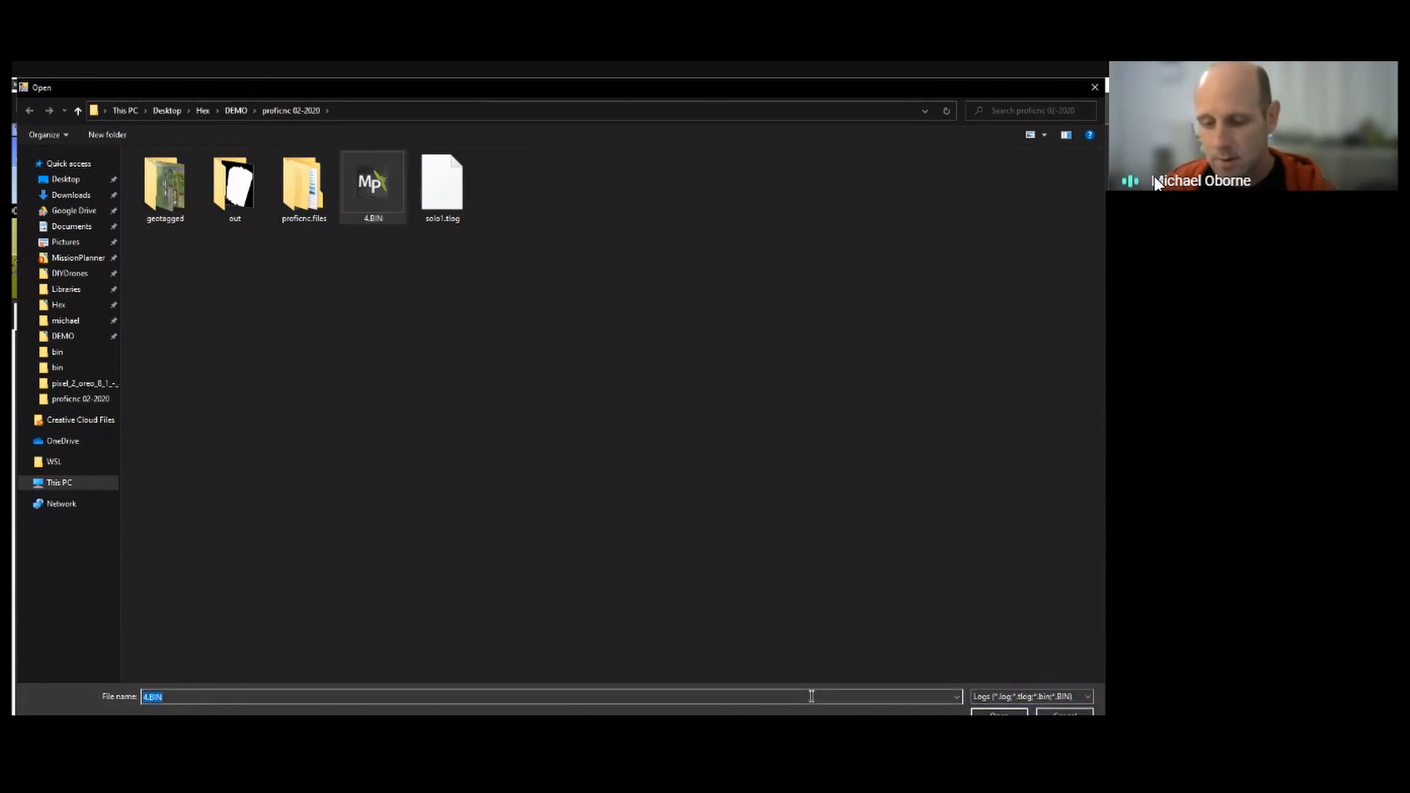
type("*")
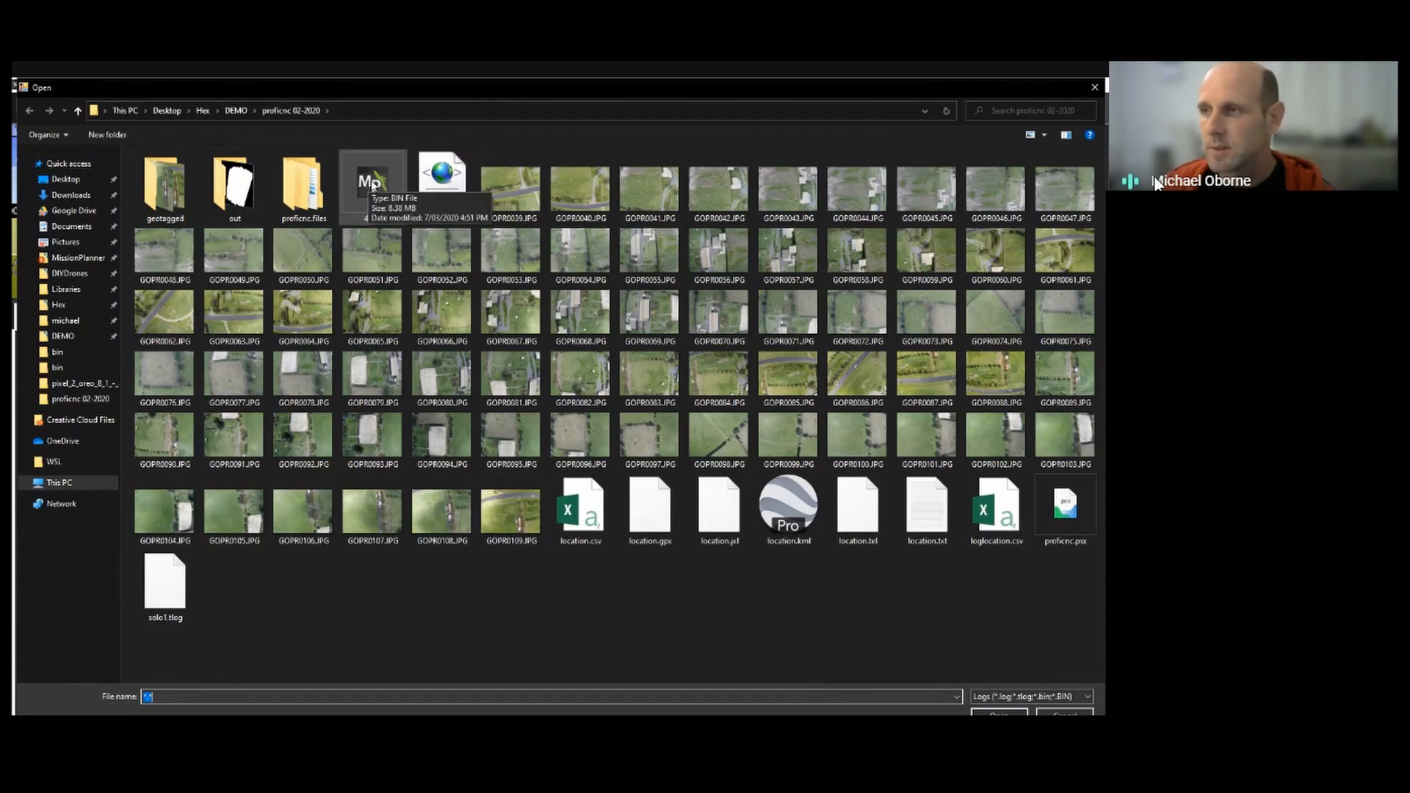
left_click(382, 196)
left_click(998, 713)
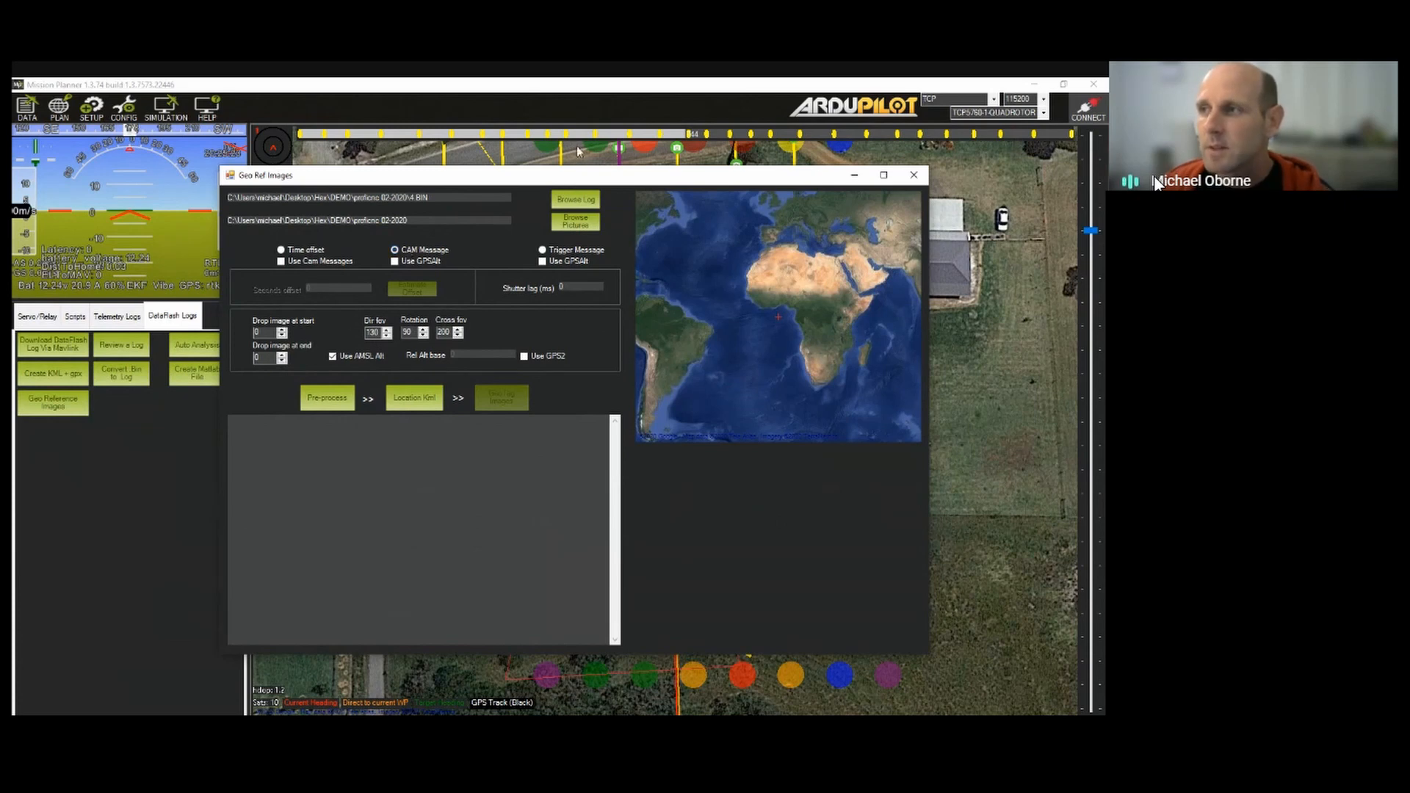
Pre-process the survey photos against the flight log using CAM messages, and maximize the Geo Ref Images window
mouse_move(568, 169)
left_mouse_down()
mouse_move(574, 127)
mouse_move(546, 159)
left_mouse_up()
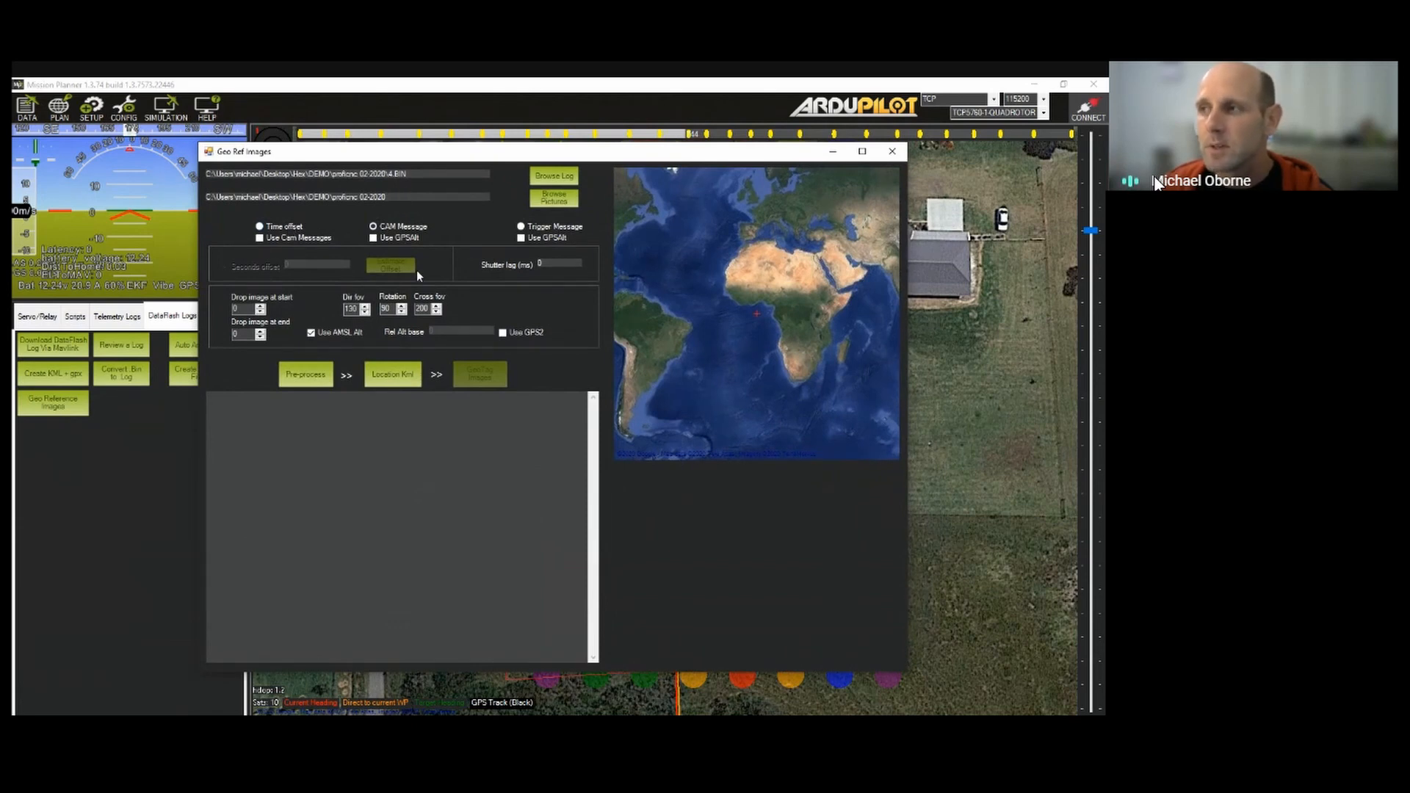
left_click(310, 376)
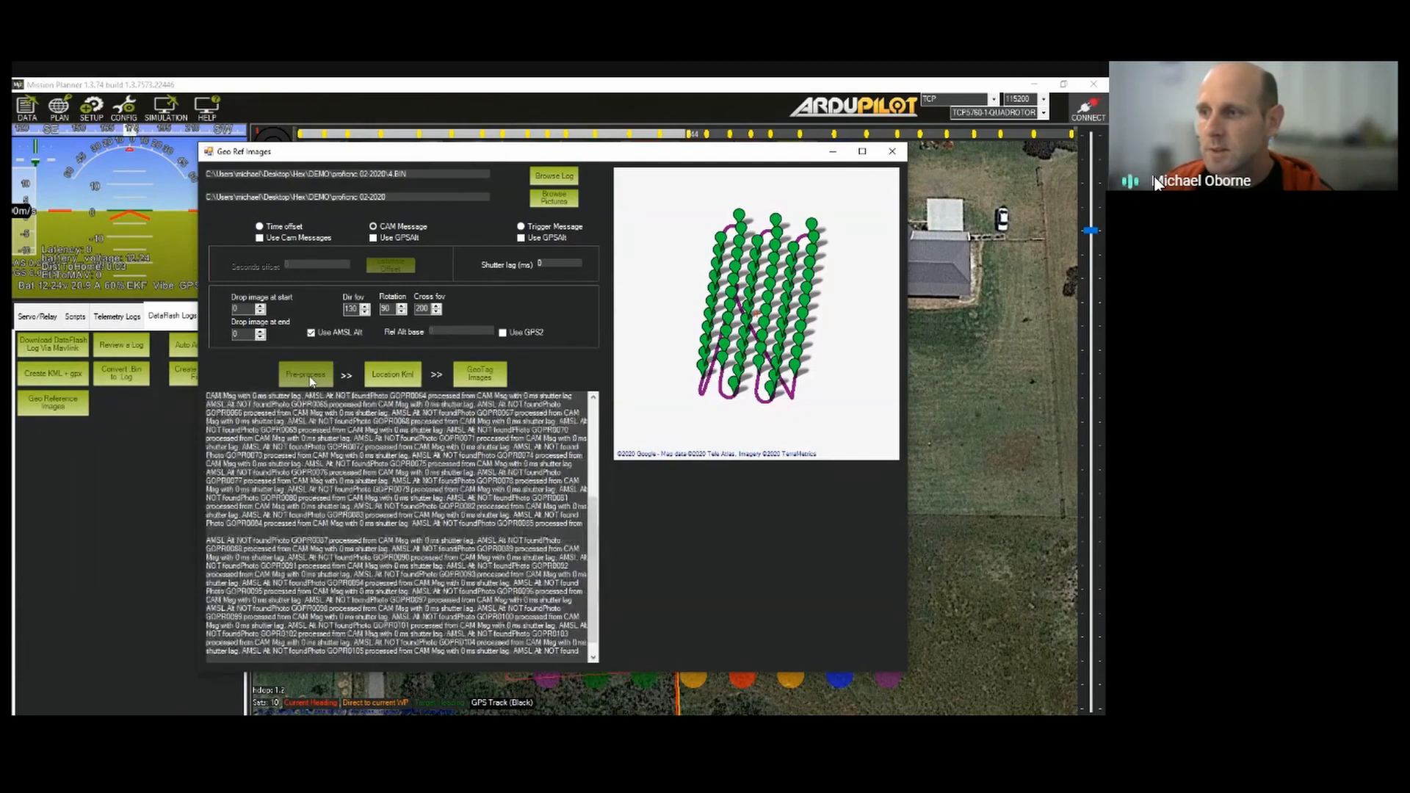
left_click(862, 151)
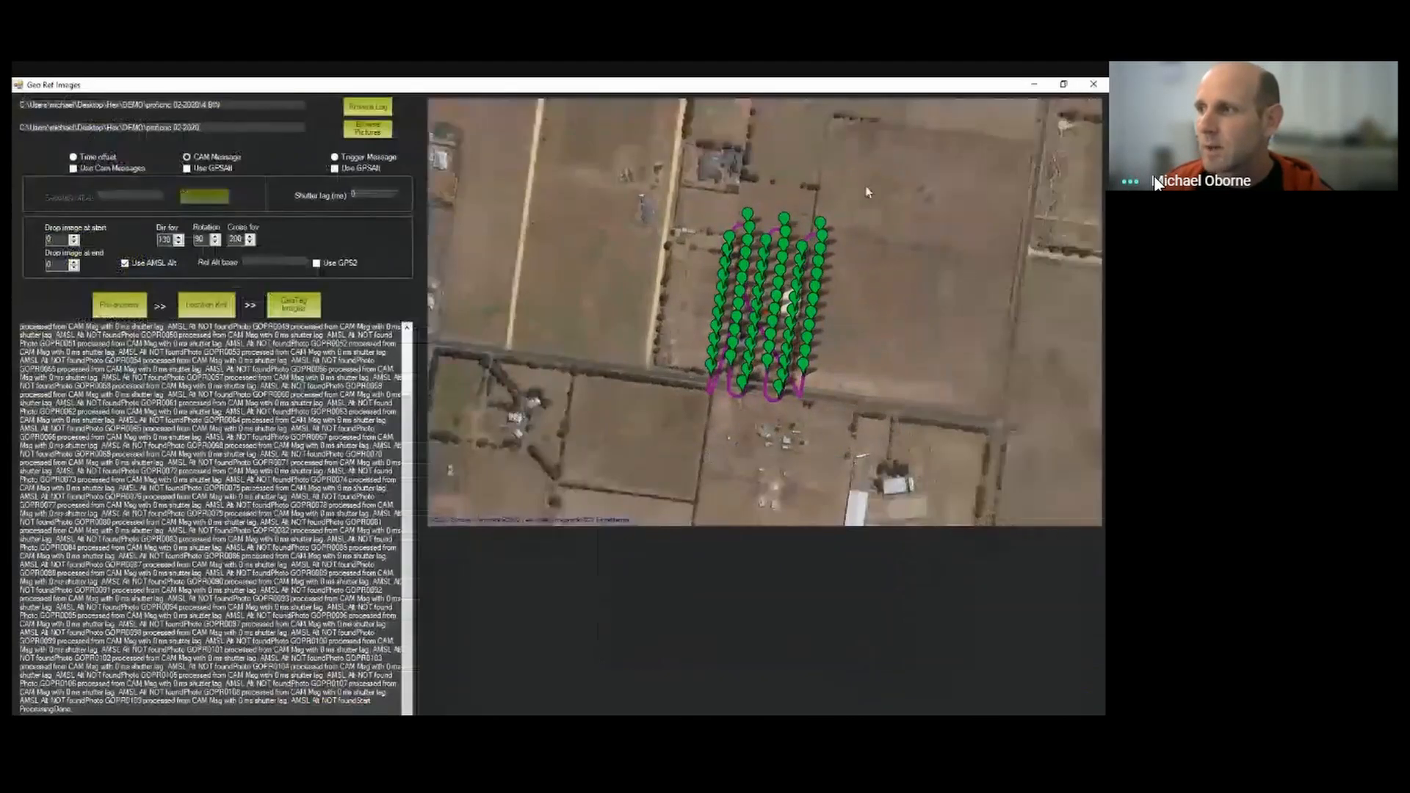
Examine the photo positions along the flight path and preview photos taken beside the road at the ends of the survey lines
scroll(865, 213, "up", 1)
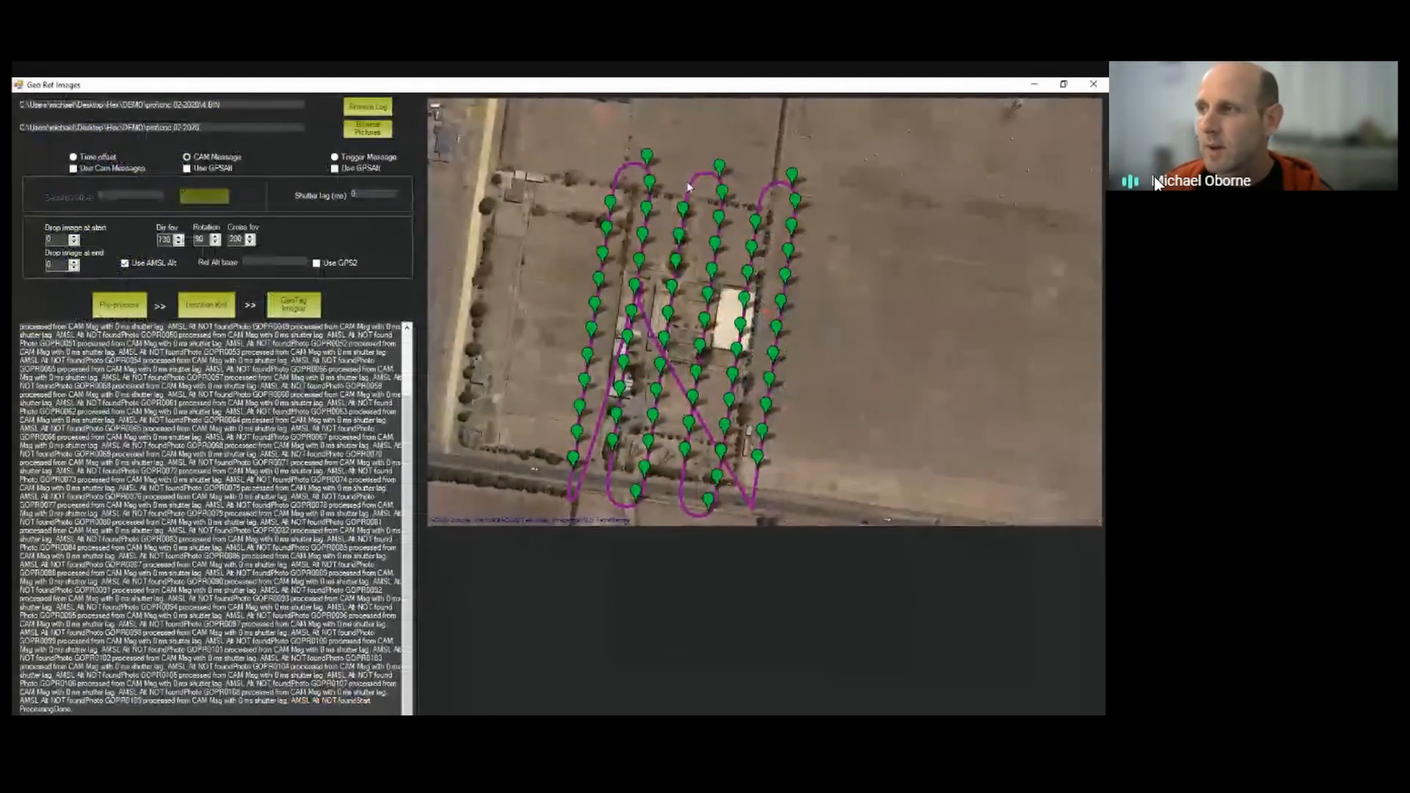
scroll(687, 187, "up", 1)
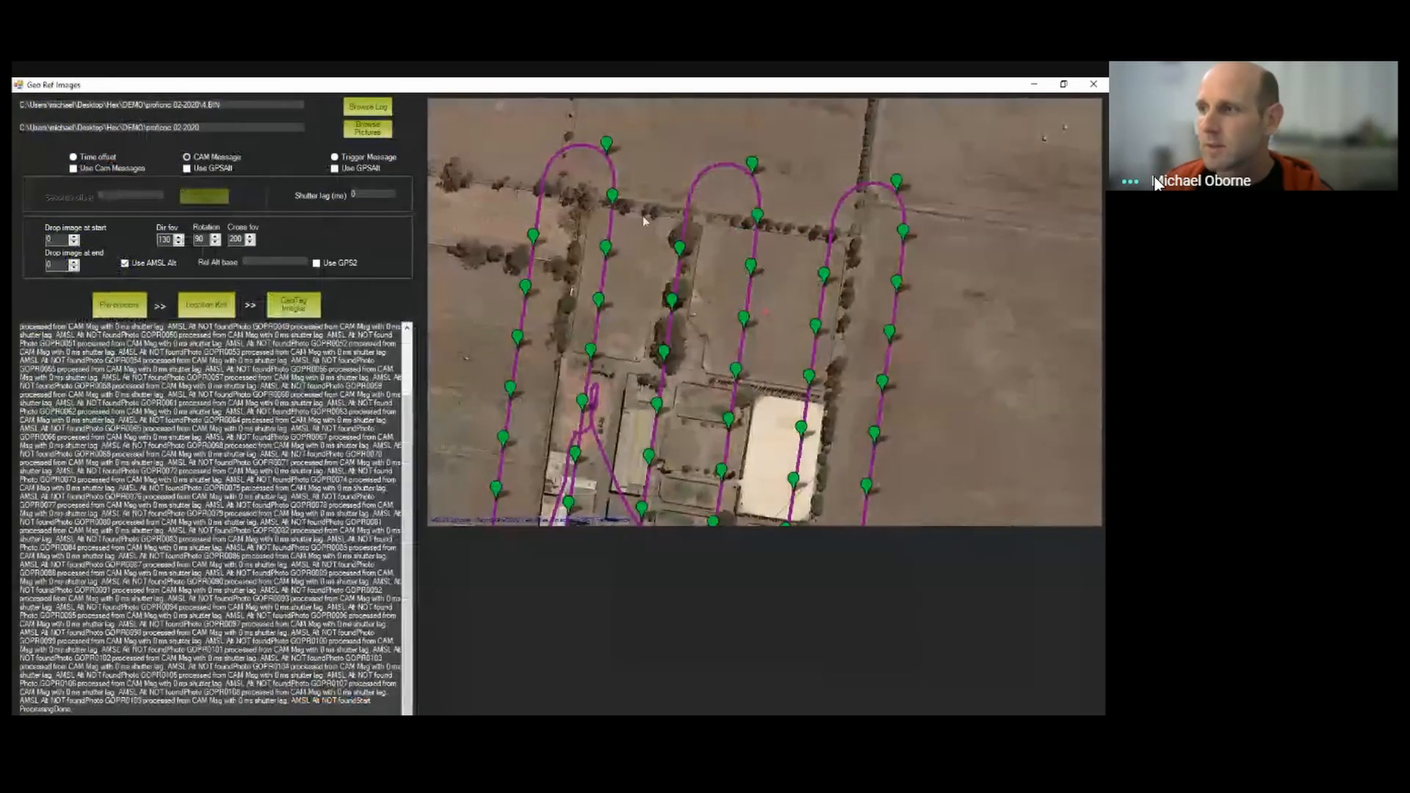
scroll(646, 221, "down", 1)
scroll(636, 422, "up", 1)
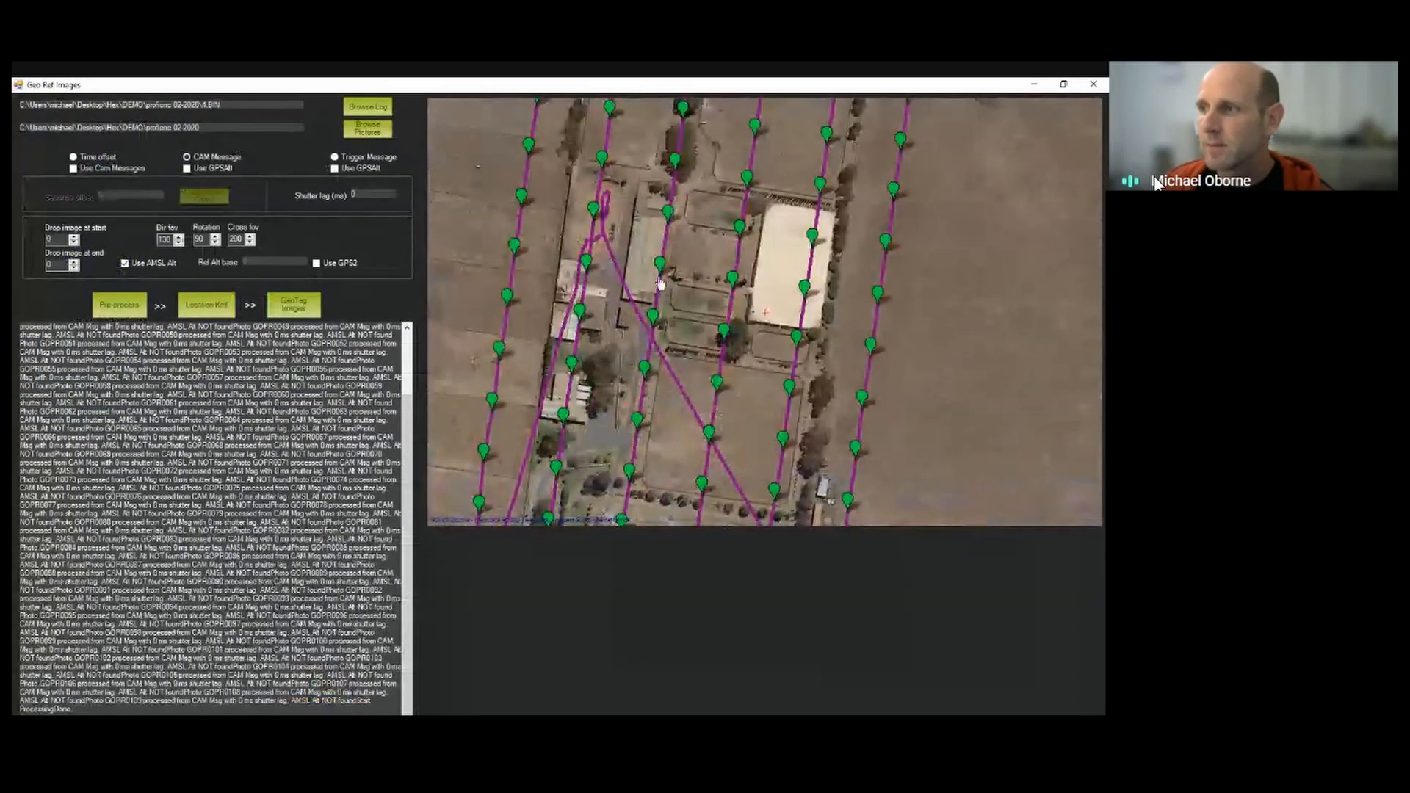
scroll(625, 309, "down", 1)
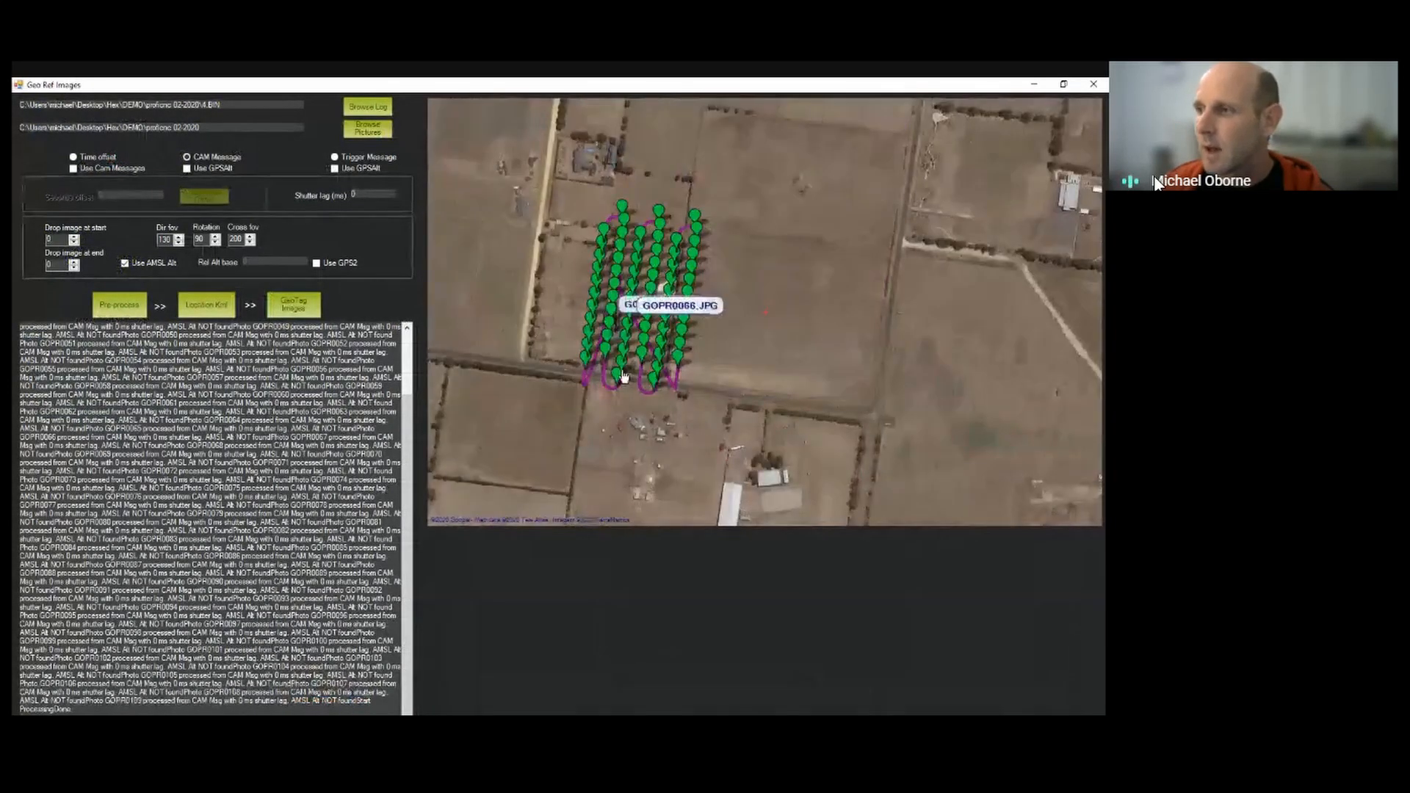
scroll(614, 417, "up", 2)
scroll(631, 384, "up", 1)
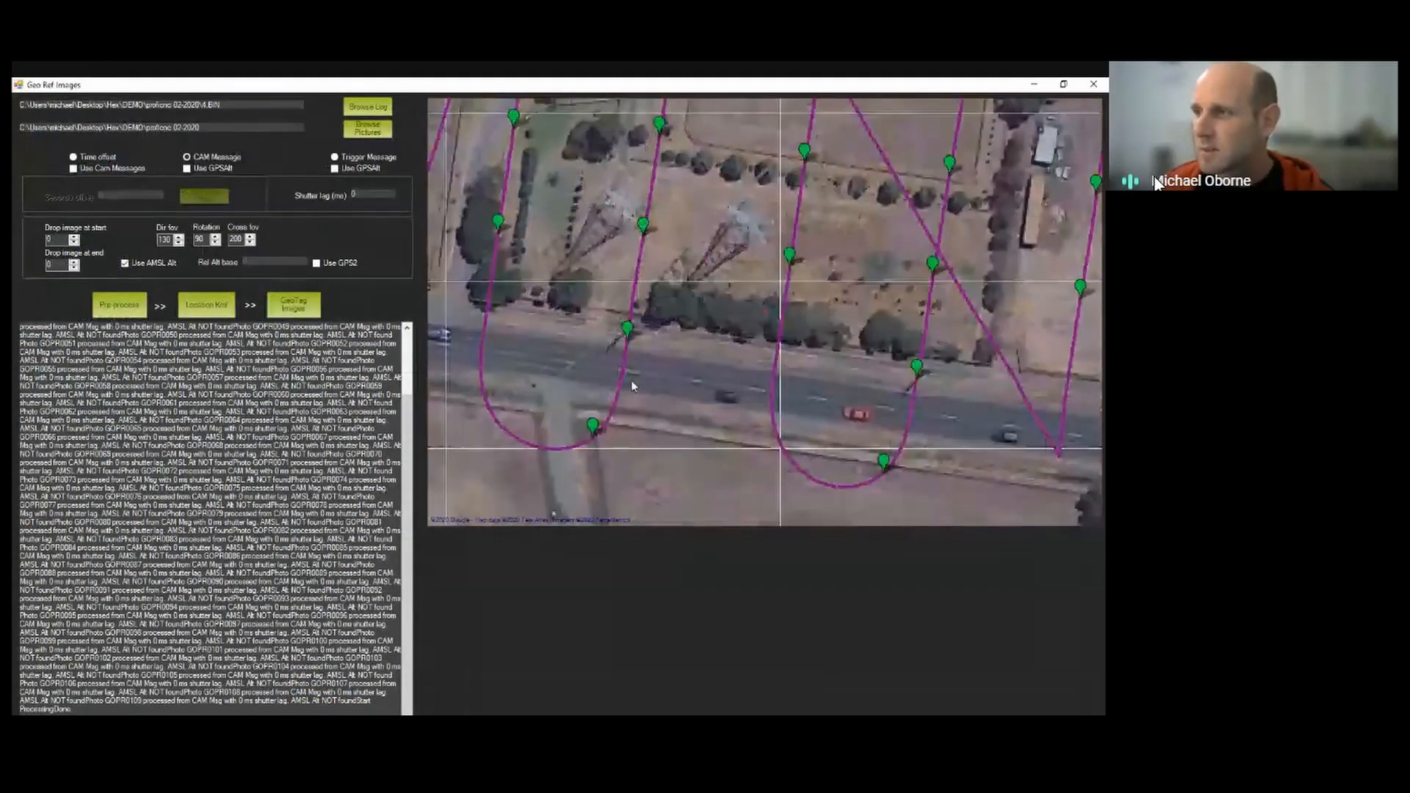
left_click(627, 336)
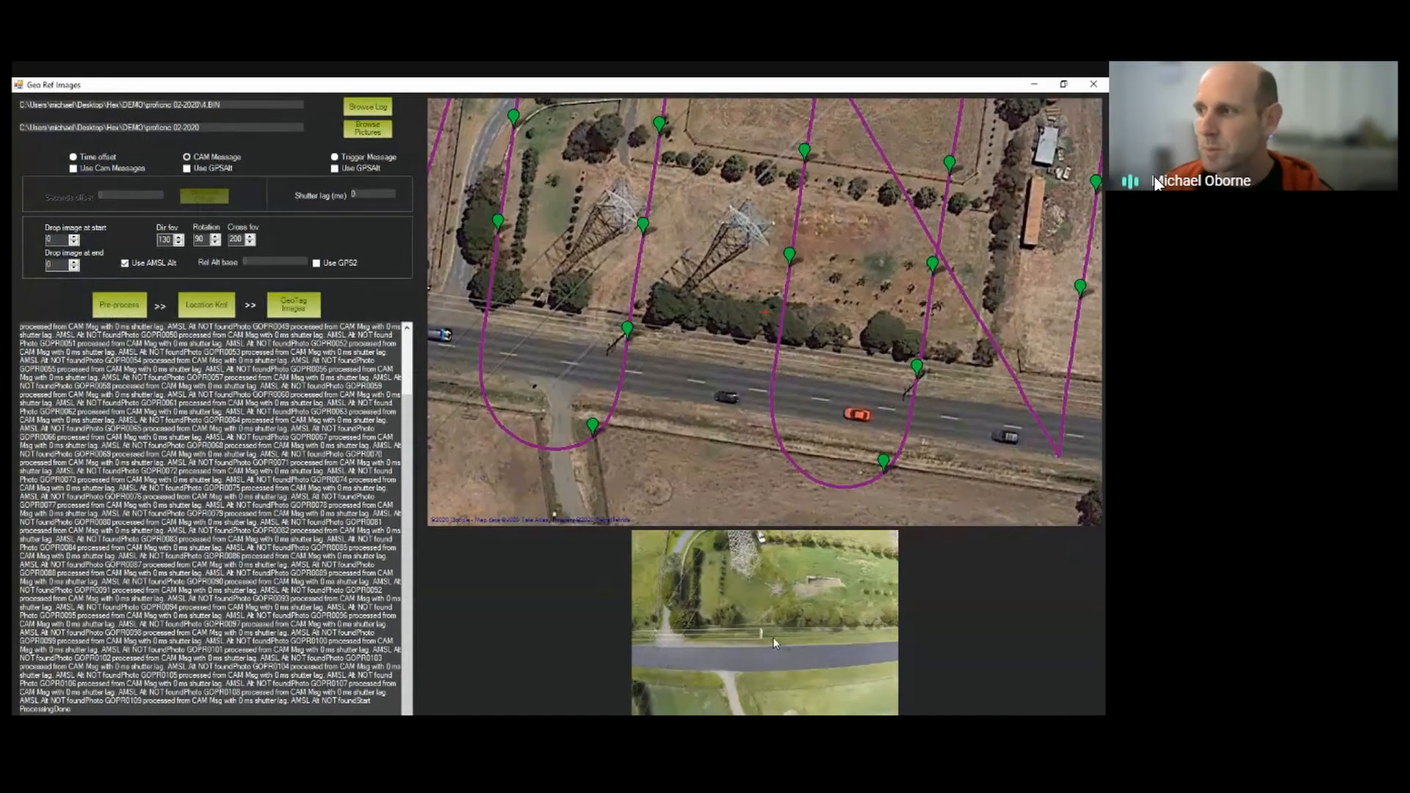
left_click(884, 462)
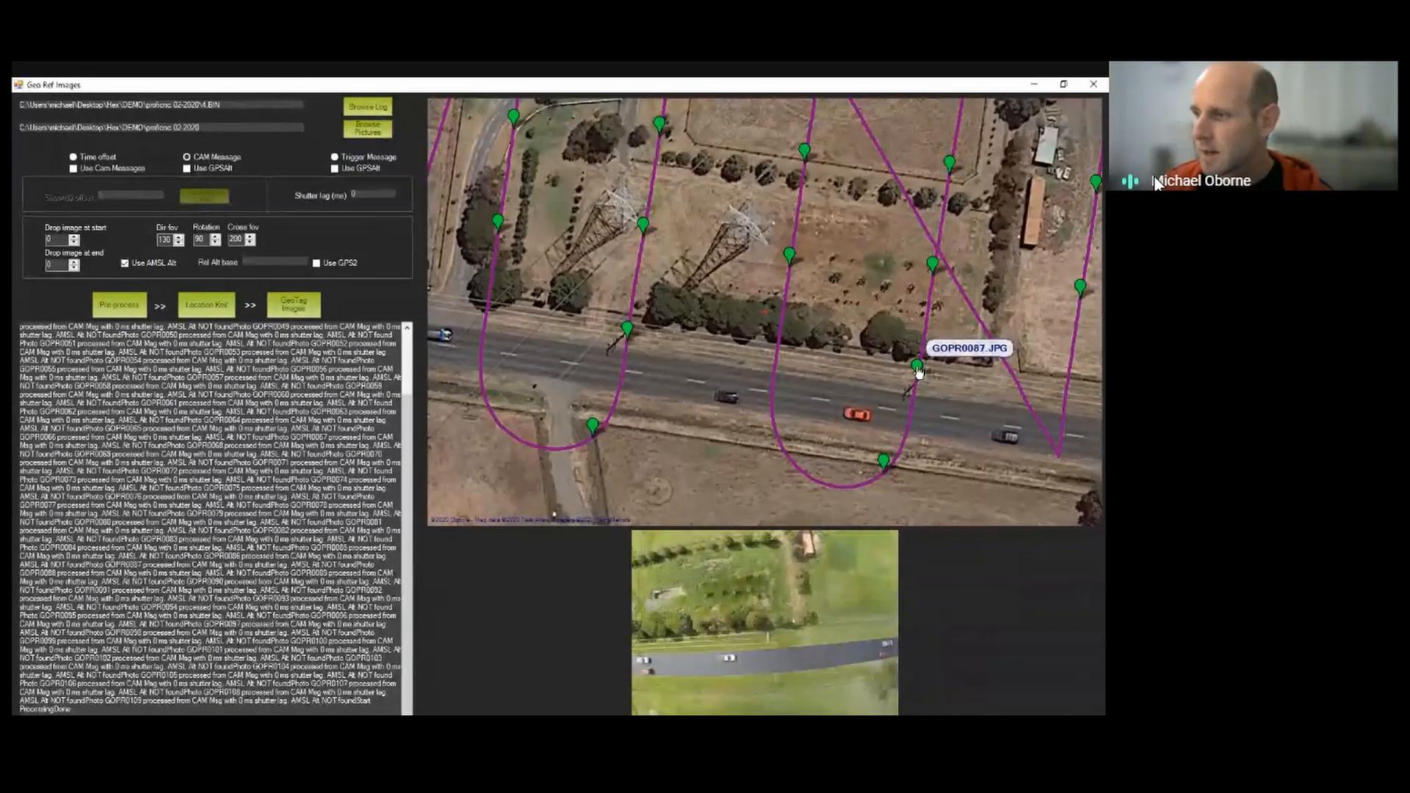
Preview GOPR0093.JPG and the neighbouring photo over the large pale rectangle to compare them with the satellite map
scroll(764, 412, "down", 1)
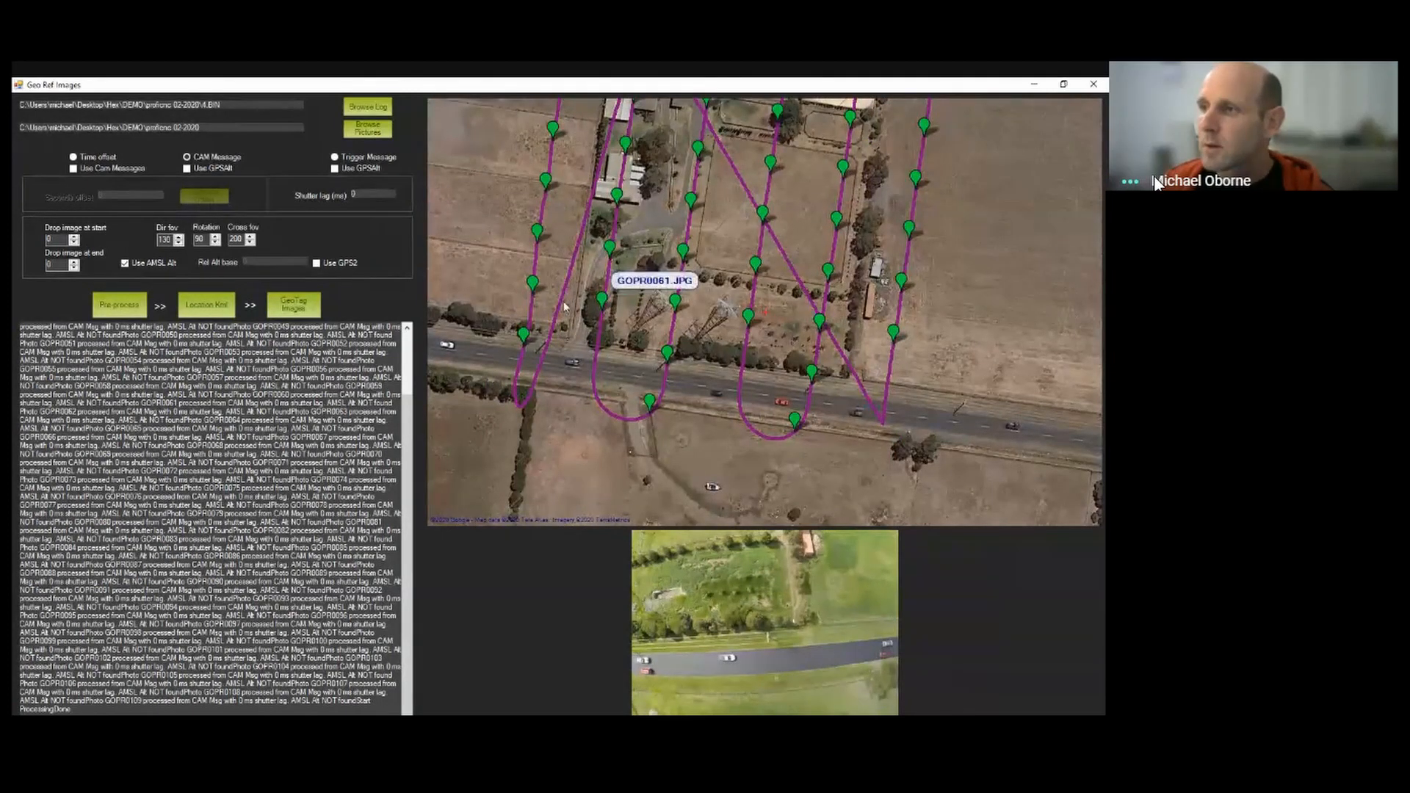
scroll(623, 323, "down", 1)
left_click_drag(622, 323, 581, 518)
scroll(677, 281, "up", 1)
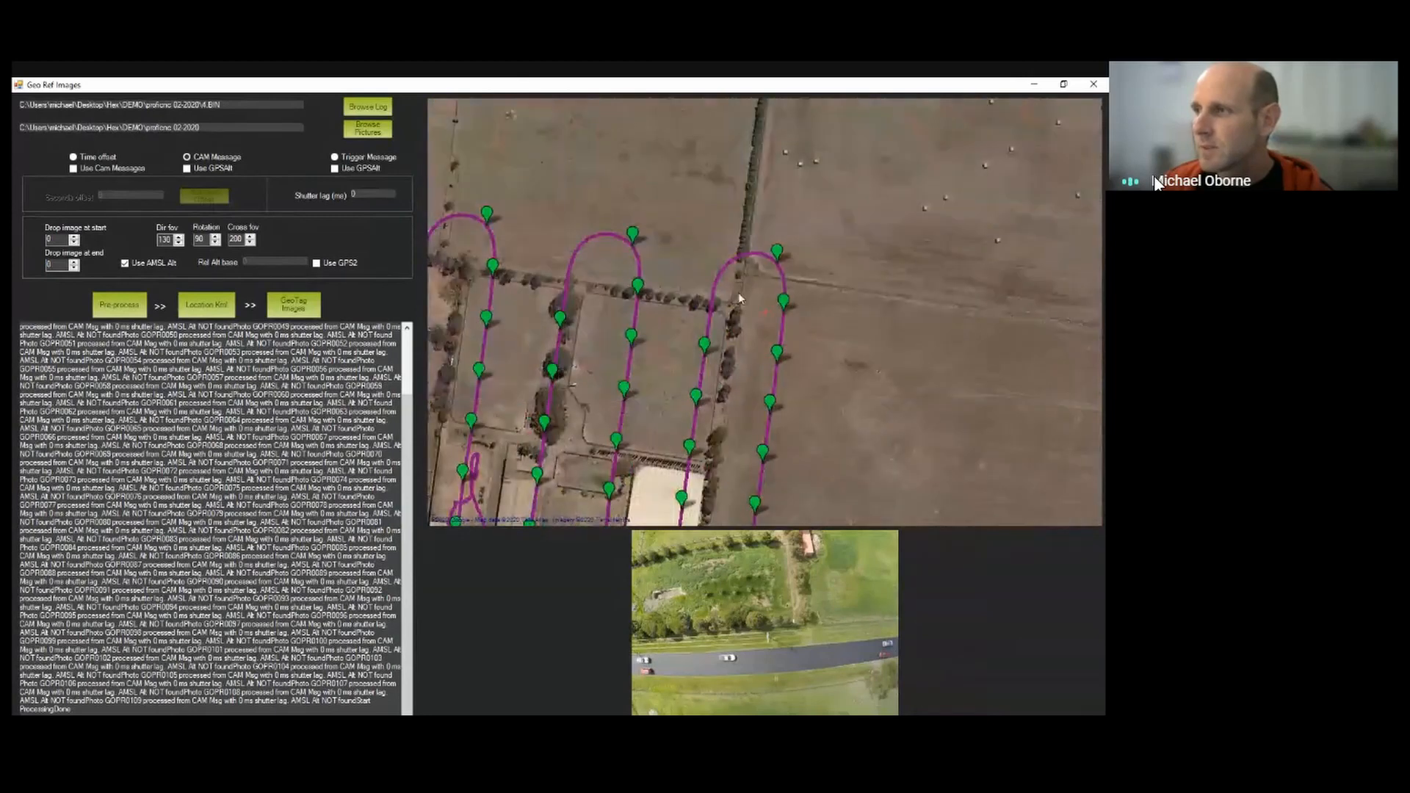
left_click_drag(622, 401, 562, 203)
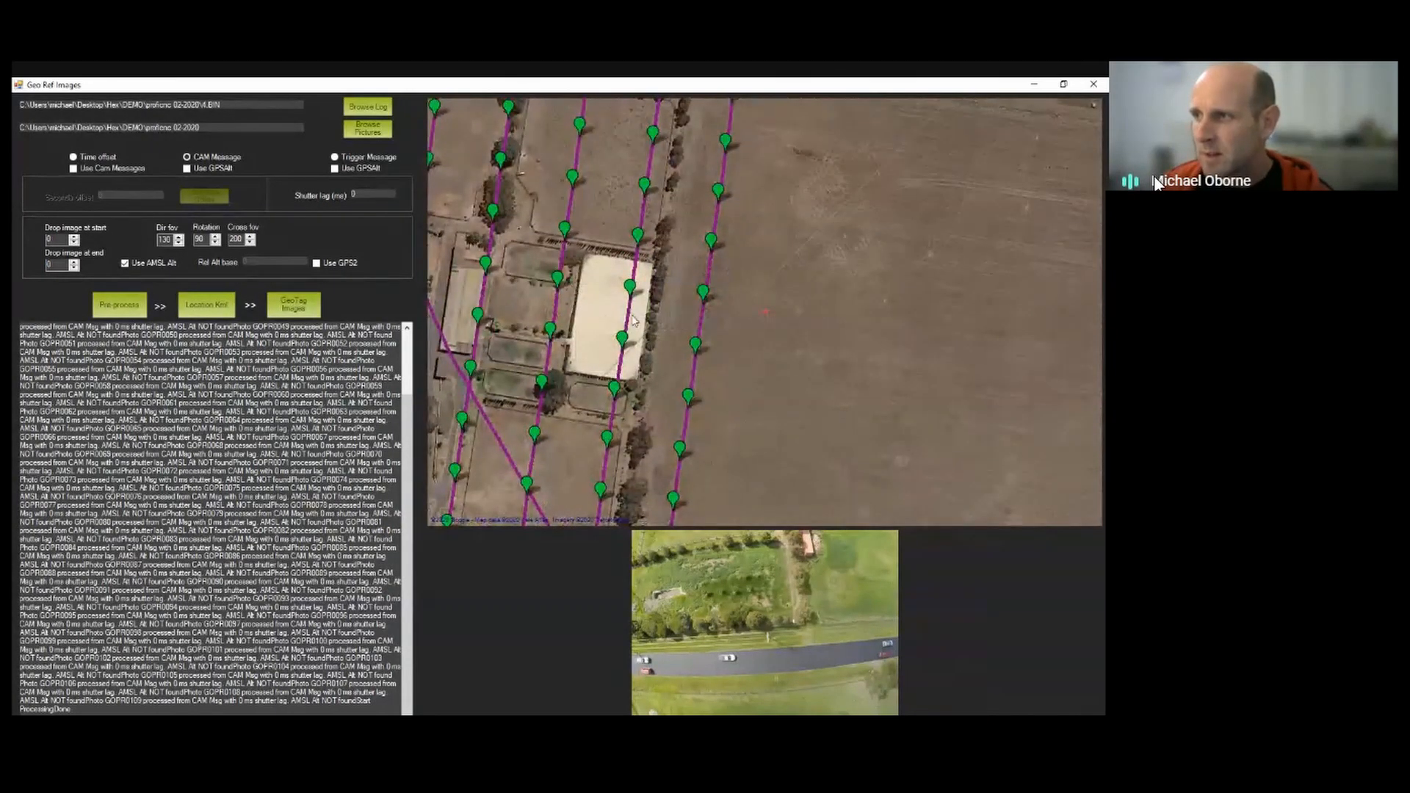
mouse_move(622, 345)
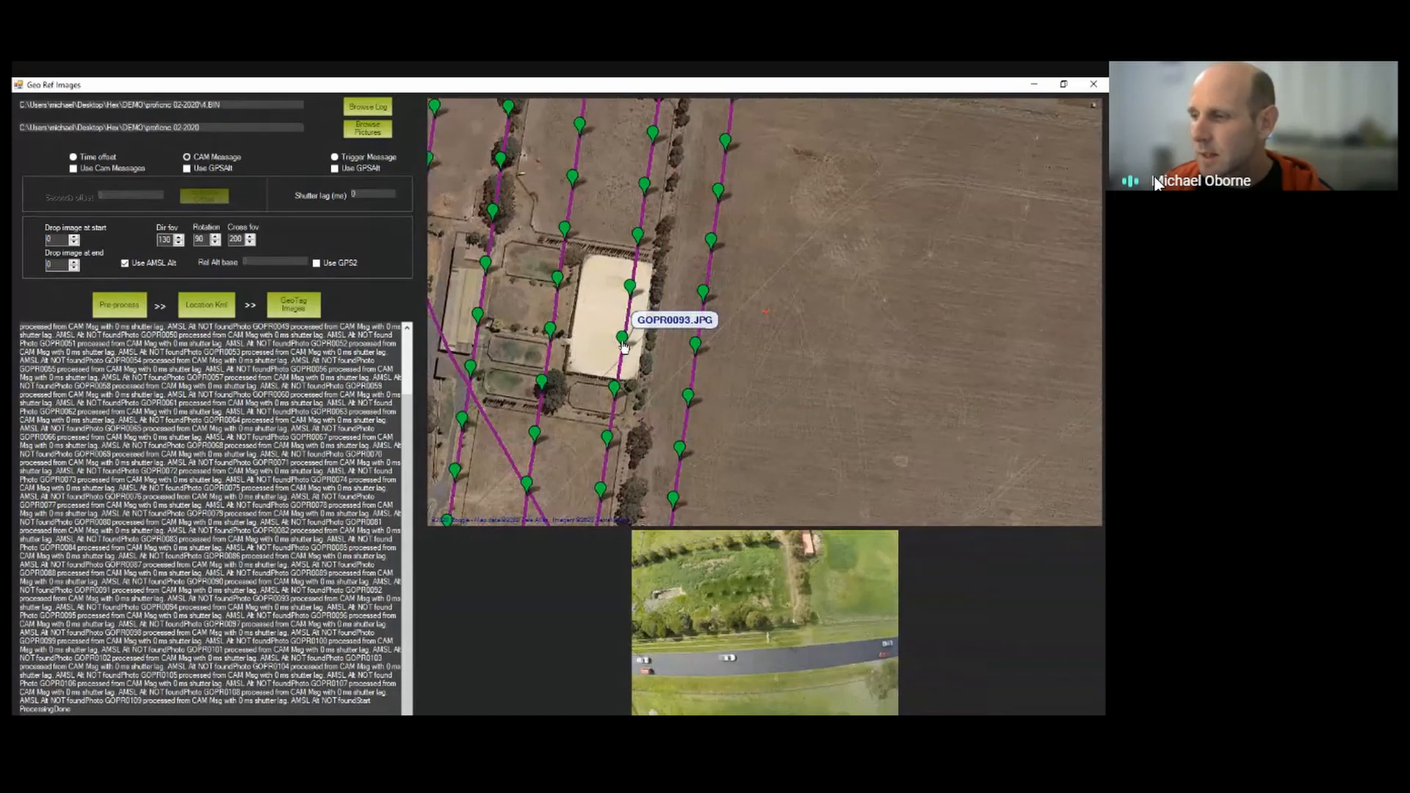
left_click(622, 345)
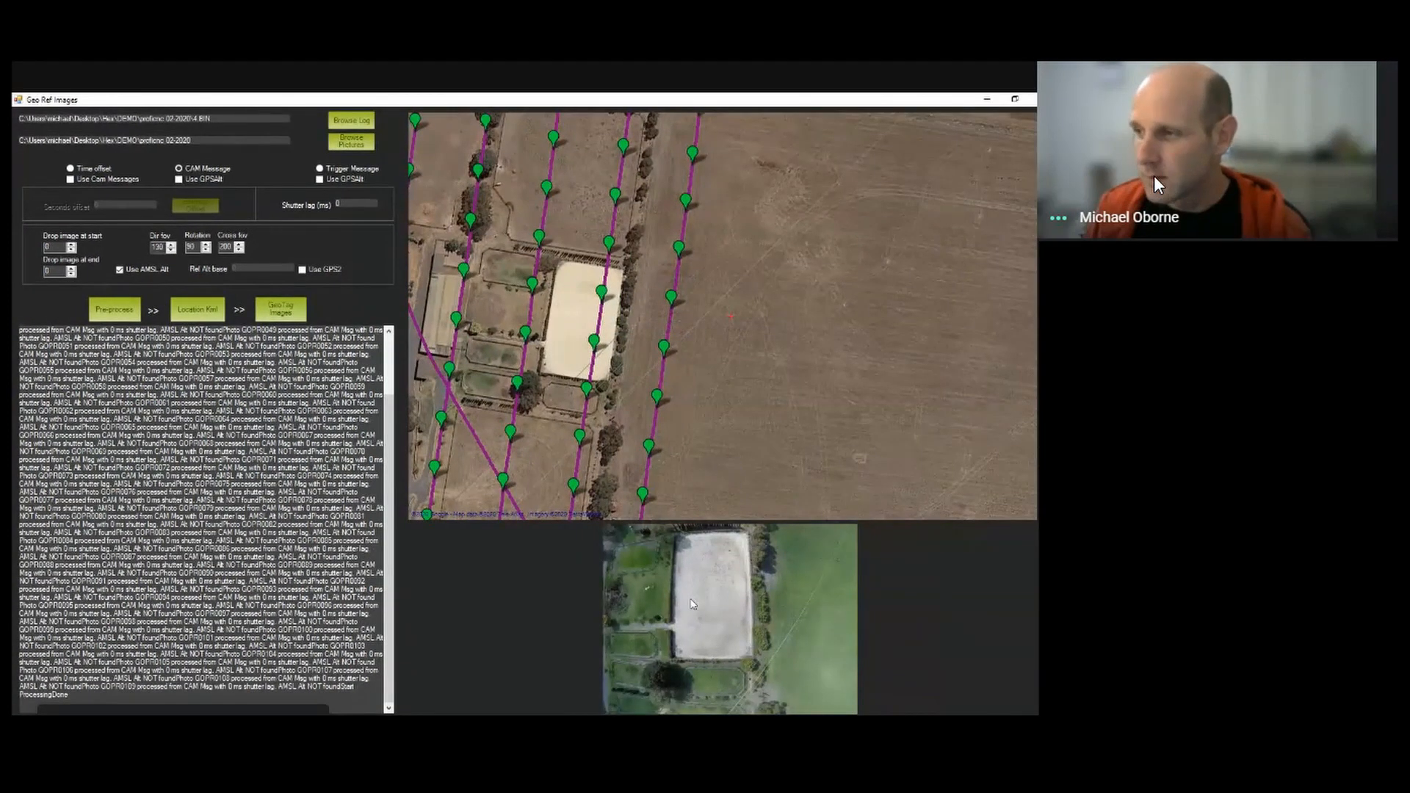
left_click(603, 297)
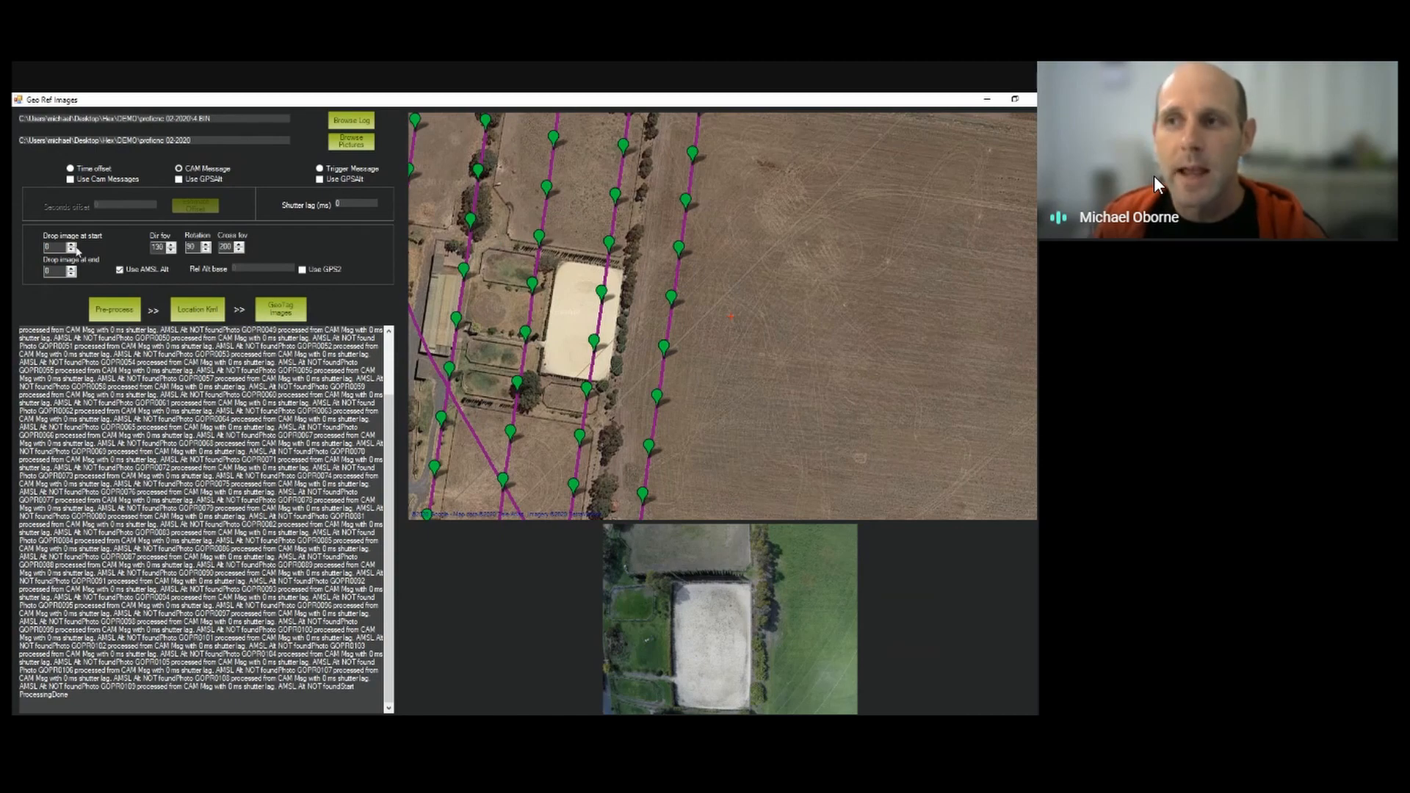
Review the complete flight path and preview photos from the road ends of the western survey lines
left_click(71, 247)
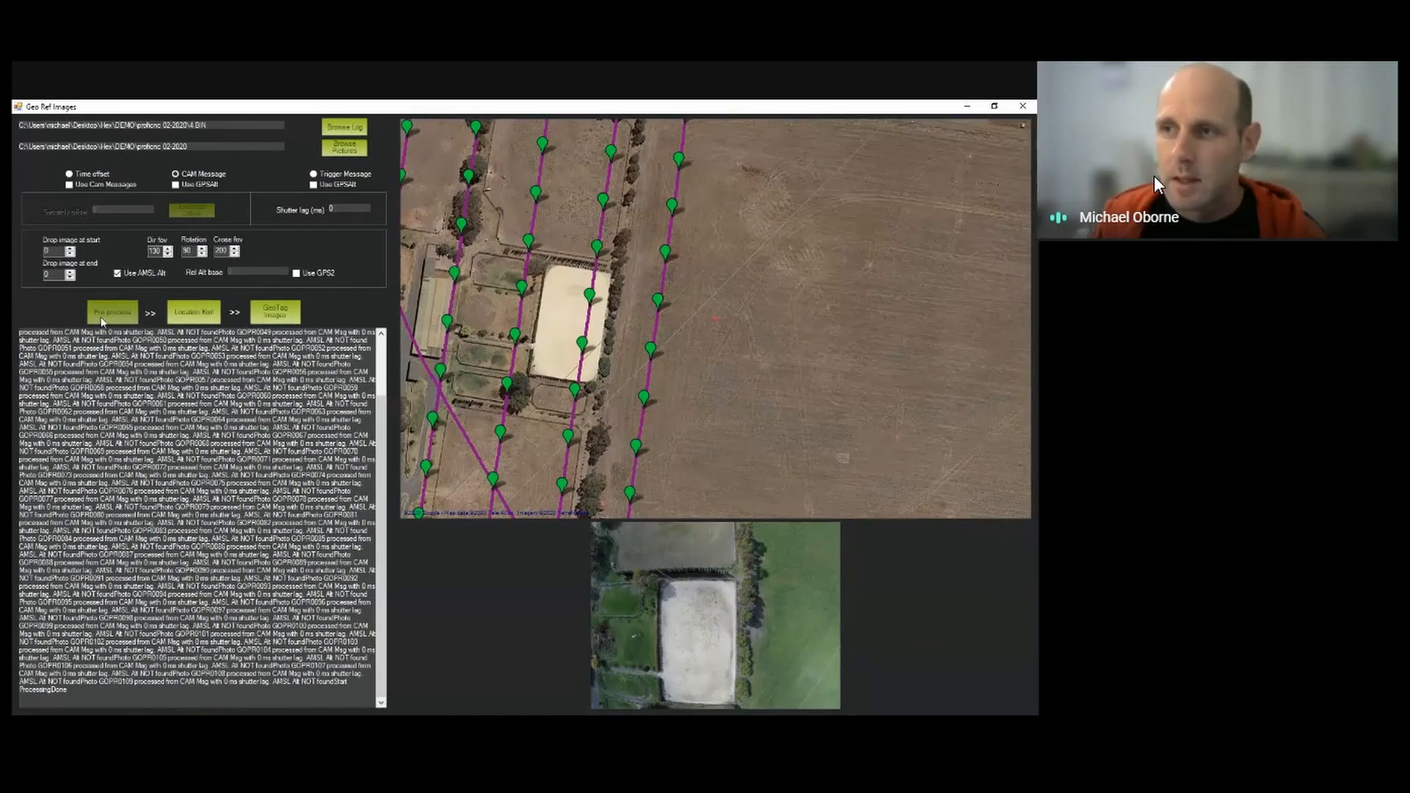
left_click(193, 314)
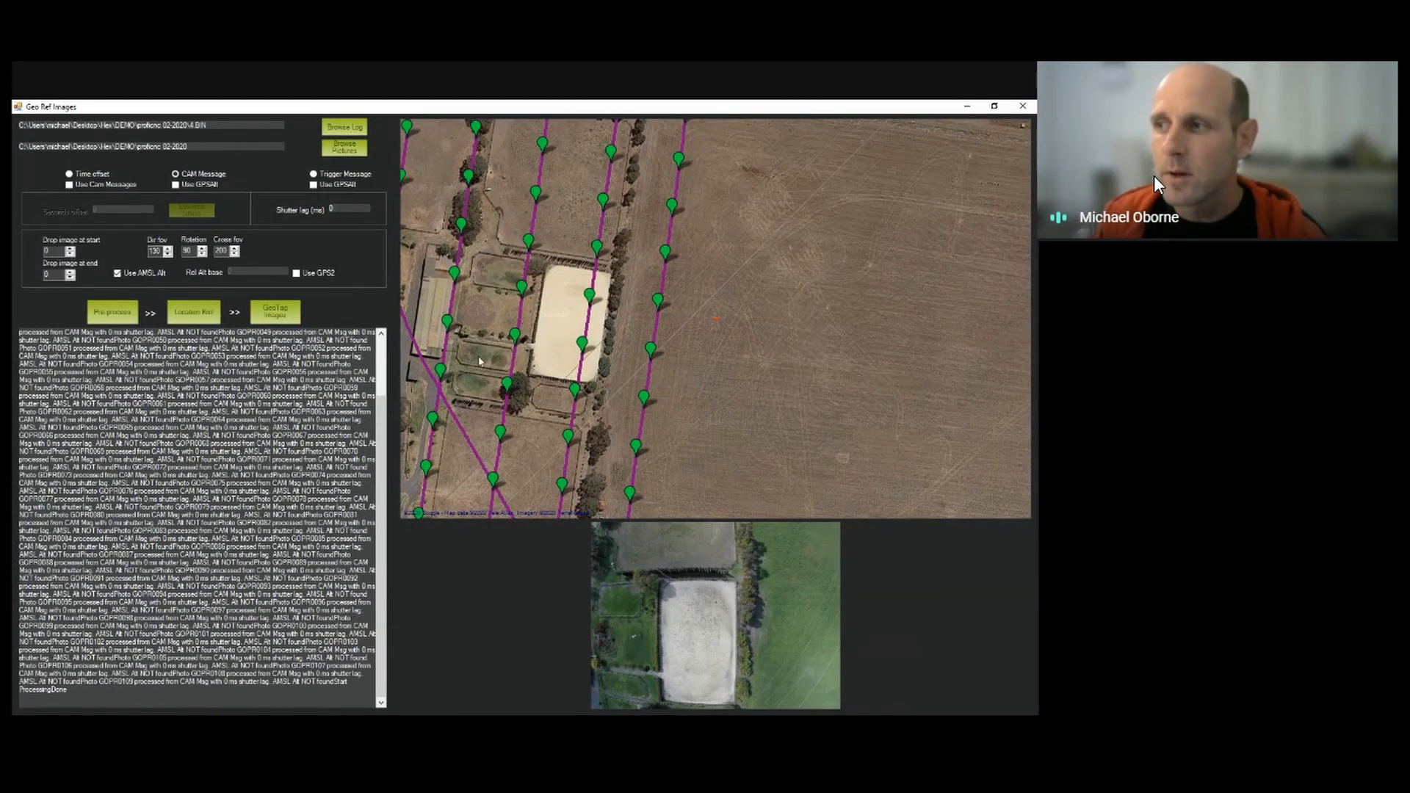
left_click_drag(557, 291, 595, 305)
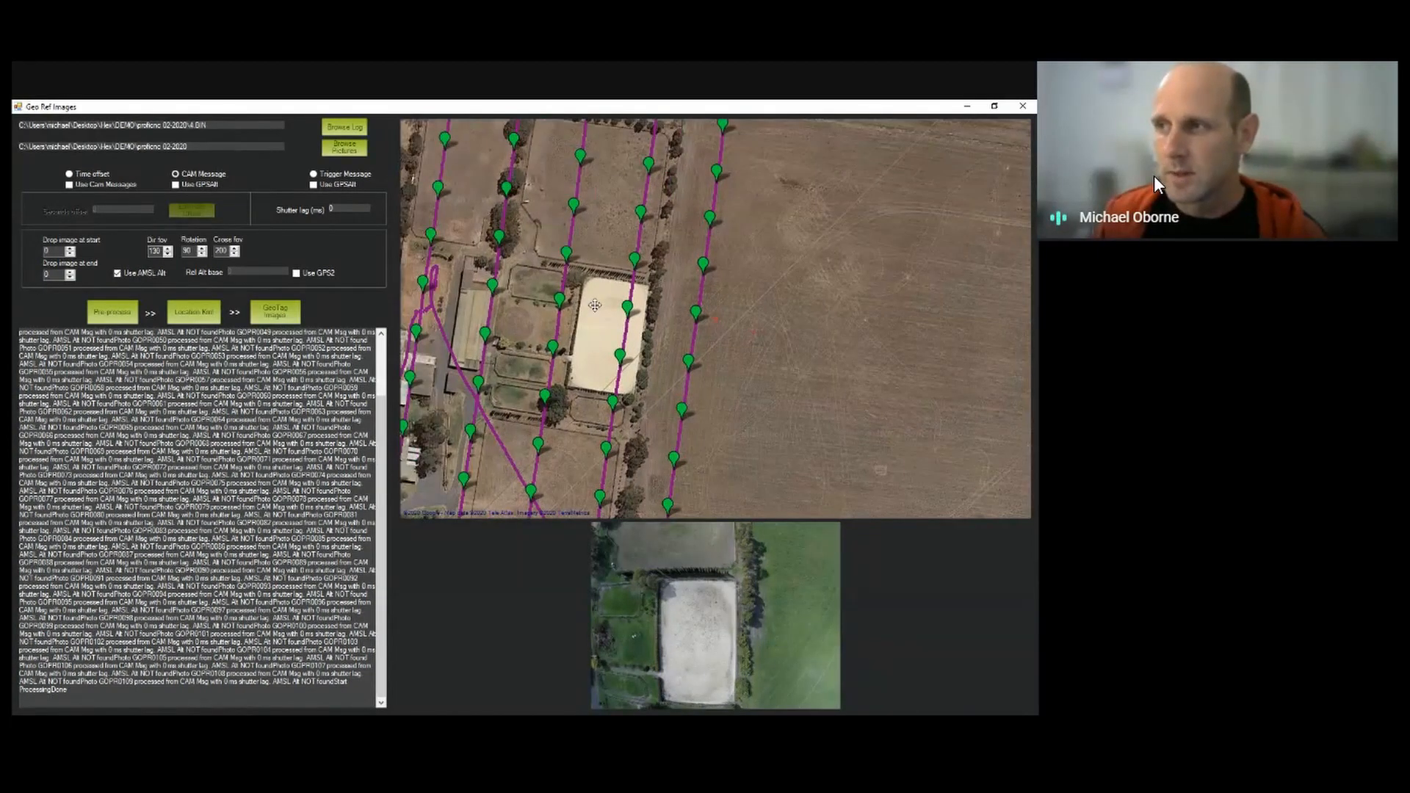
scroll(595, 305, "down", 3)
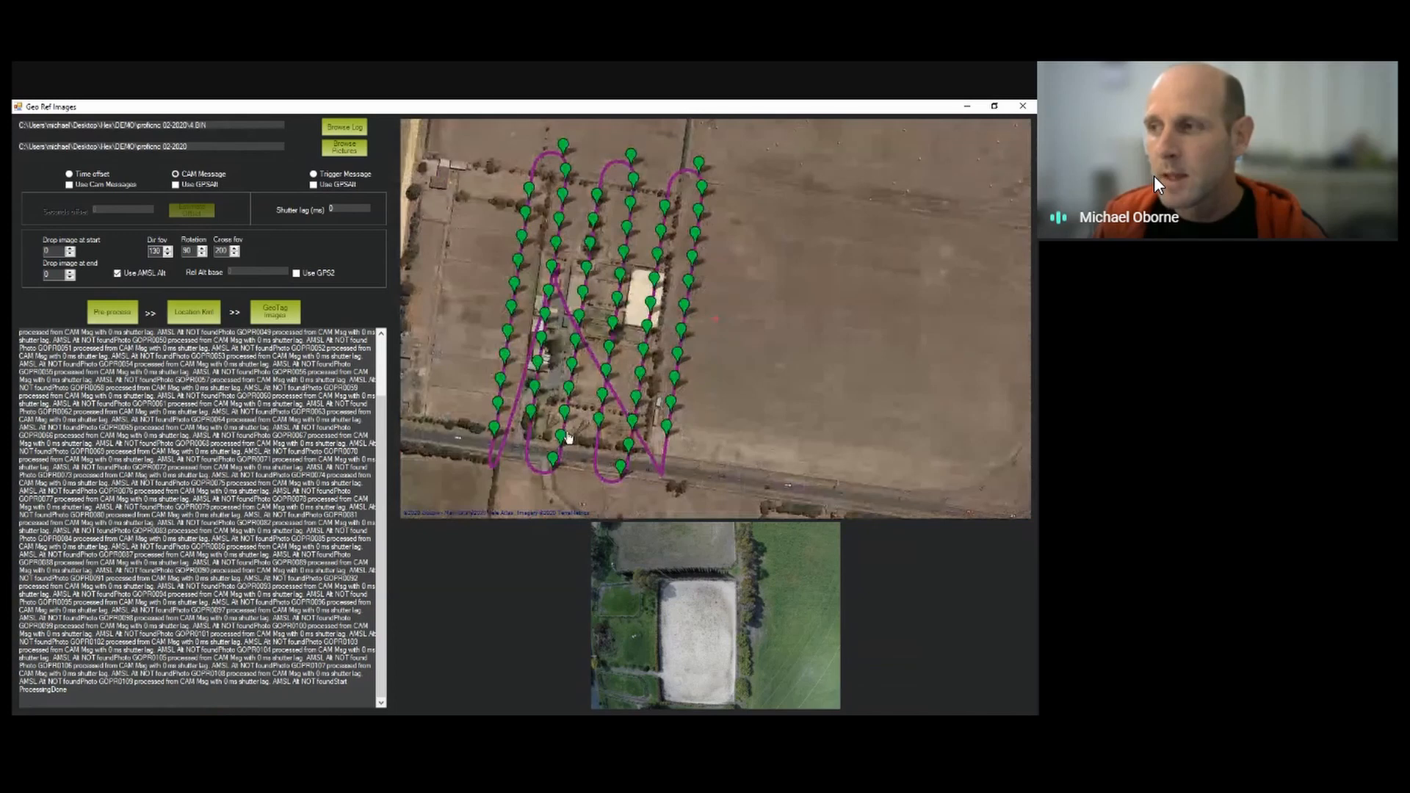
mouse_move(568, 444)
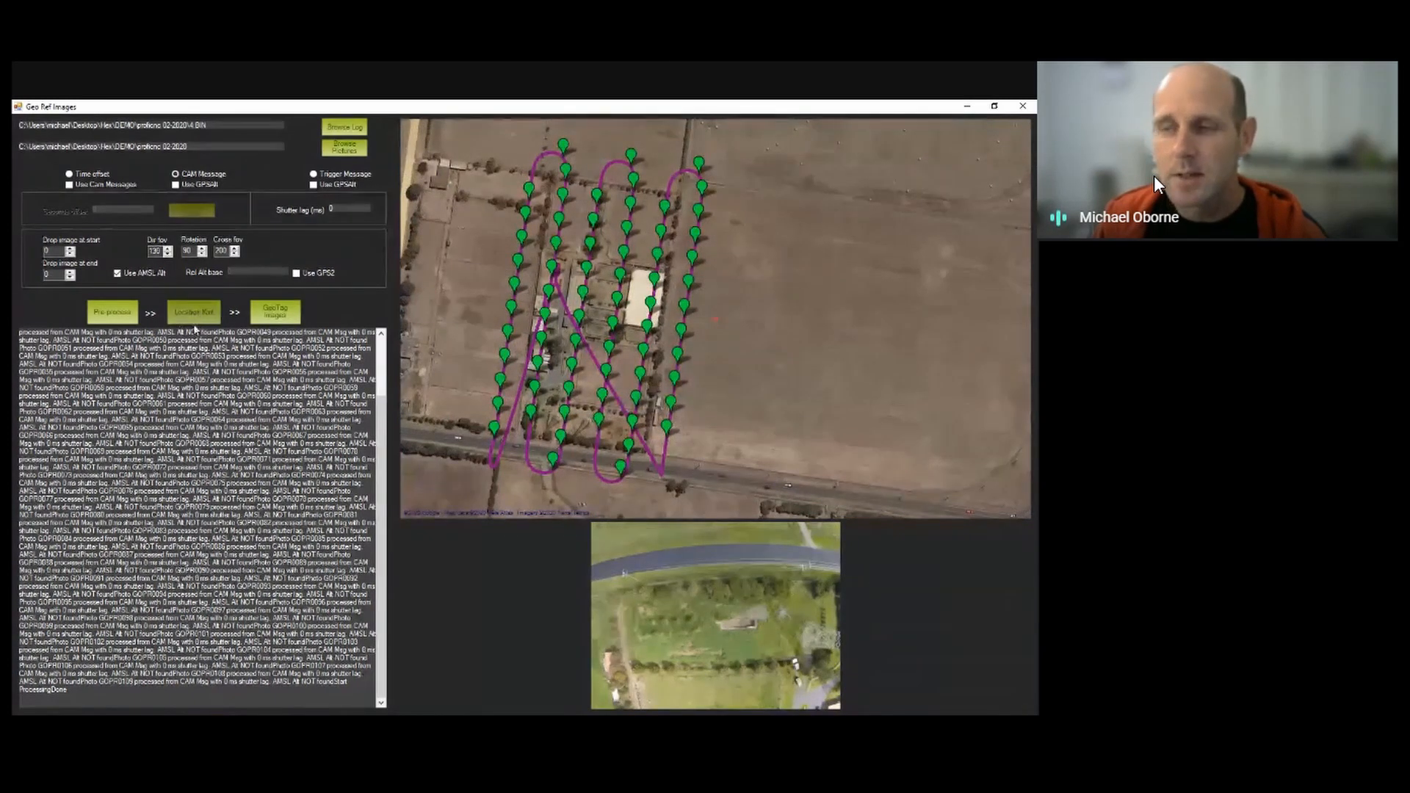
left_click(278, 321)
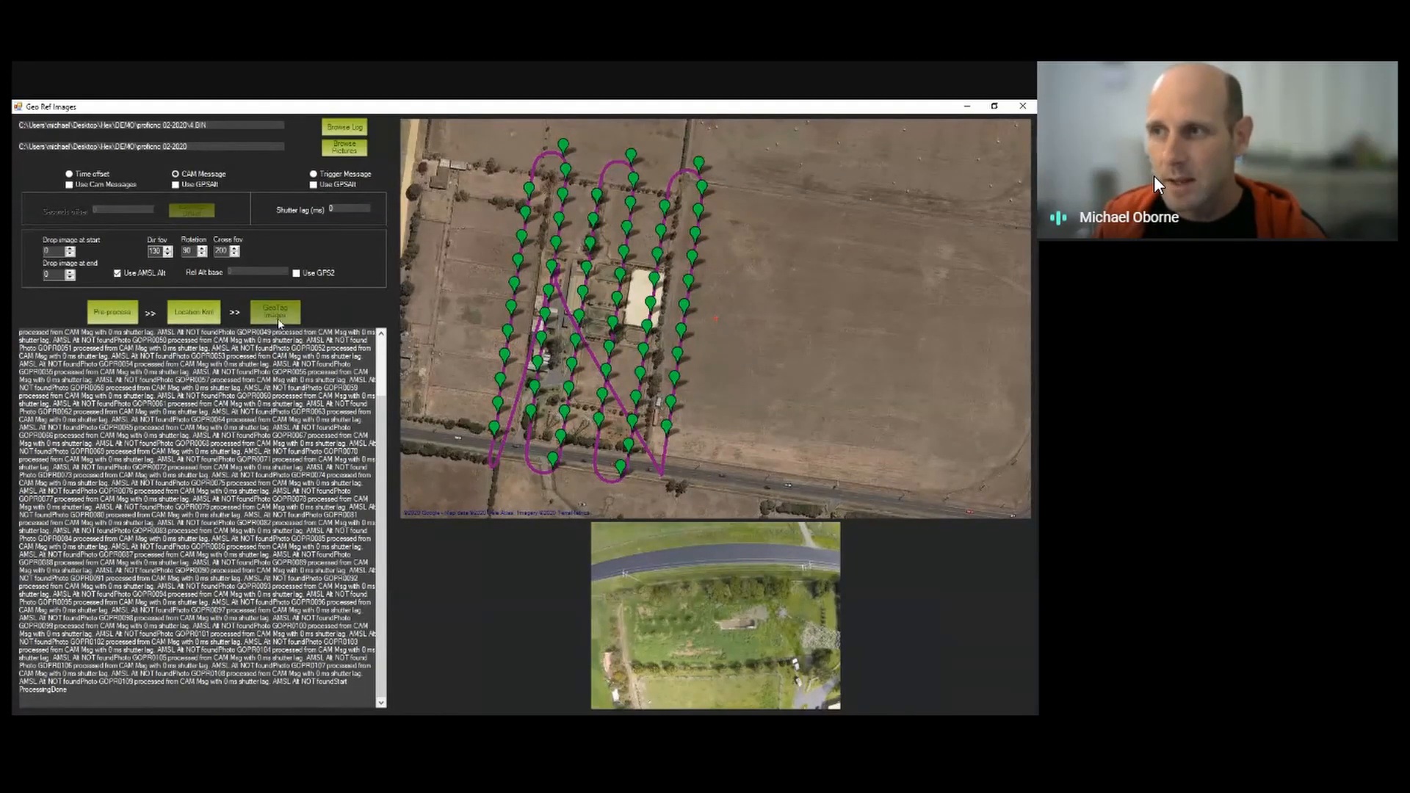
left_click(498, 432)
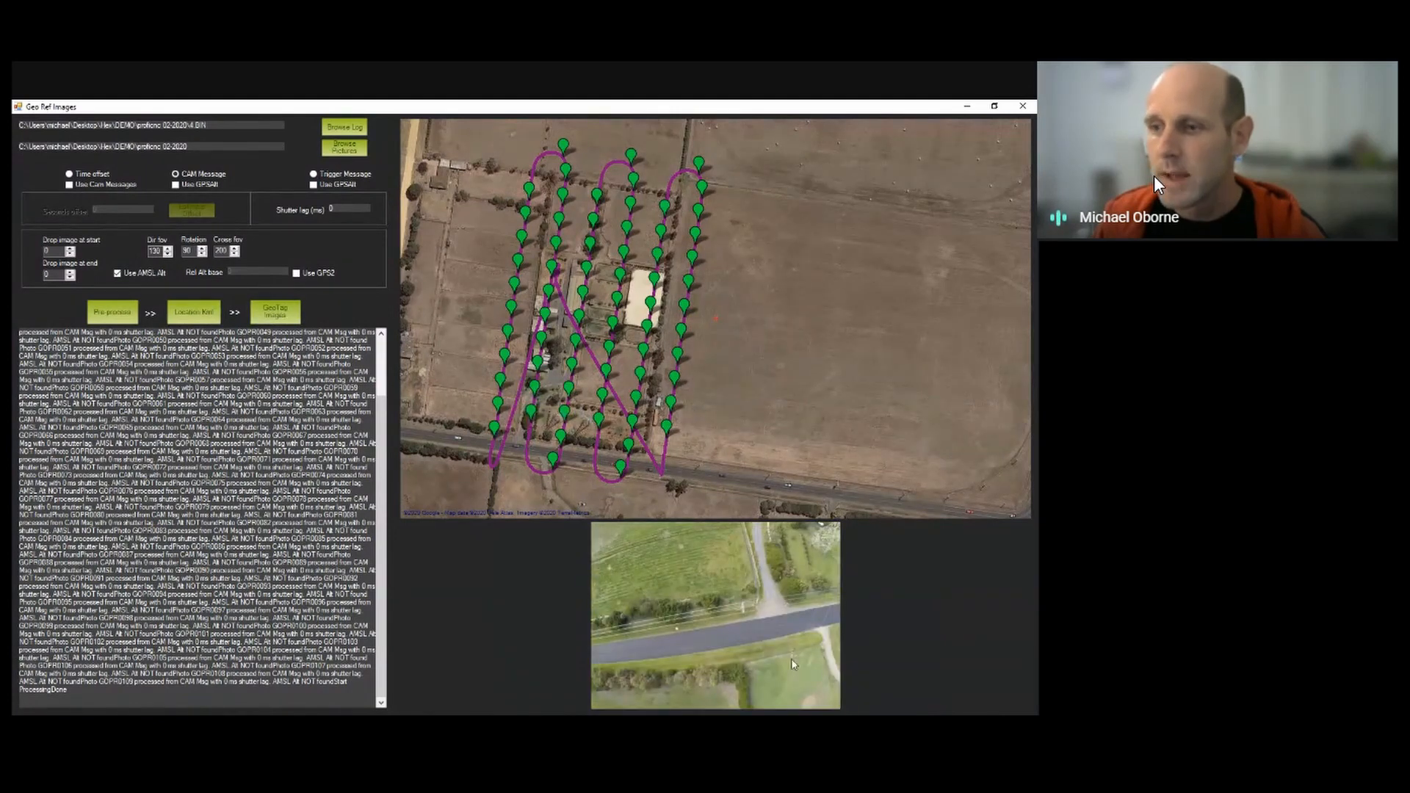
Switch to File Explorer and open the geotagged folder inside proficnc 02-2020 in a maximized window
key("alt+Tab")
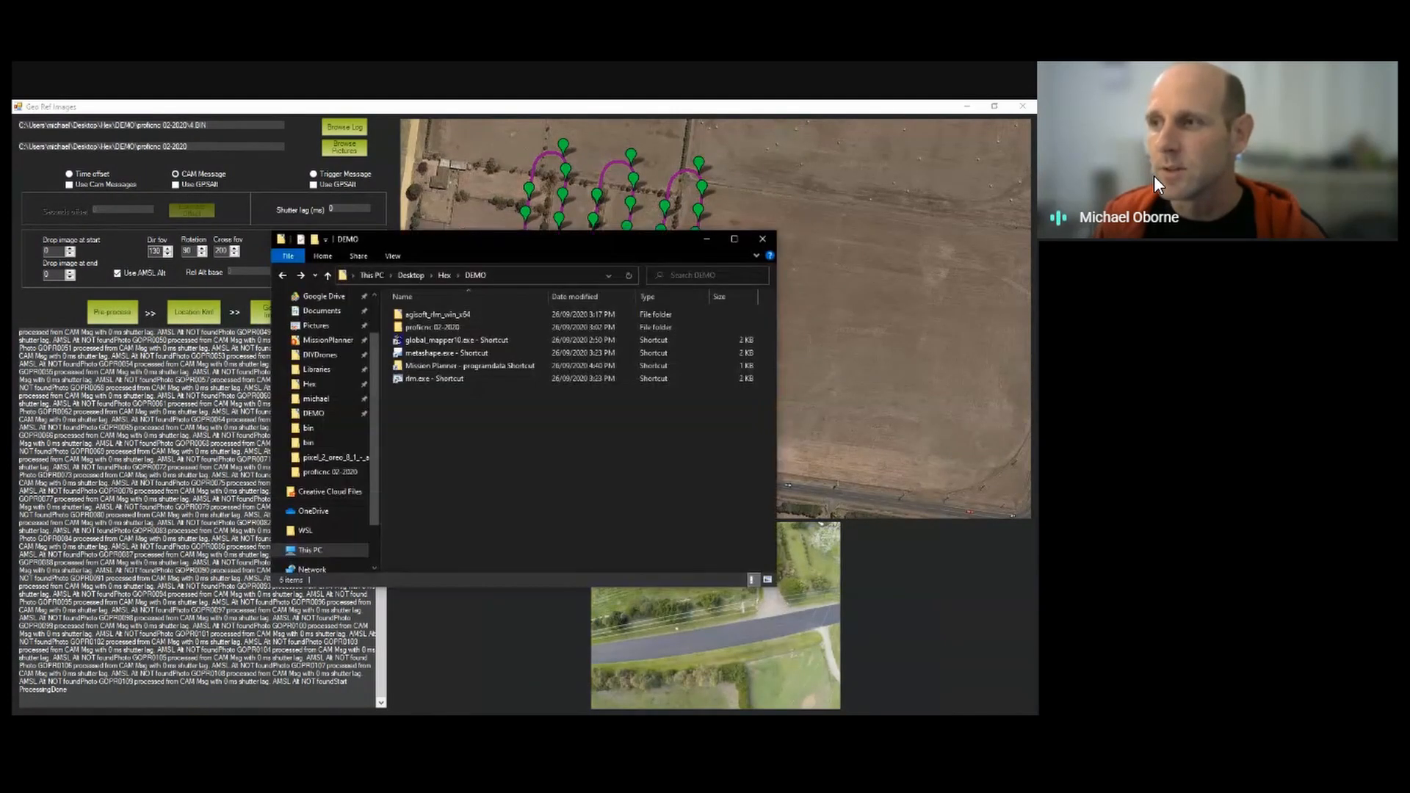
double_click(440, 326)
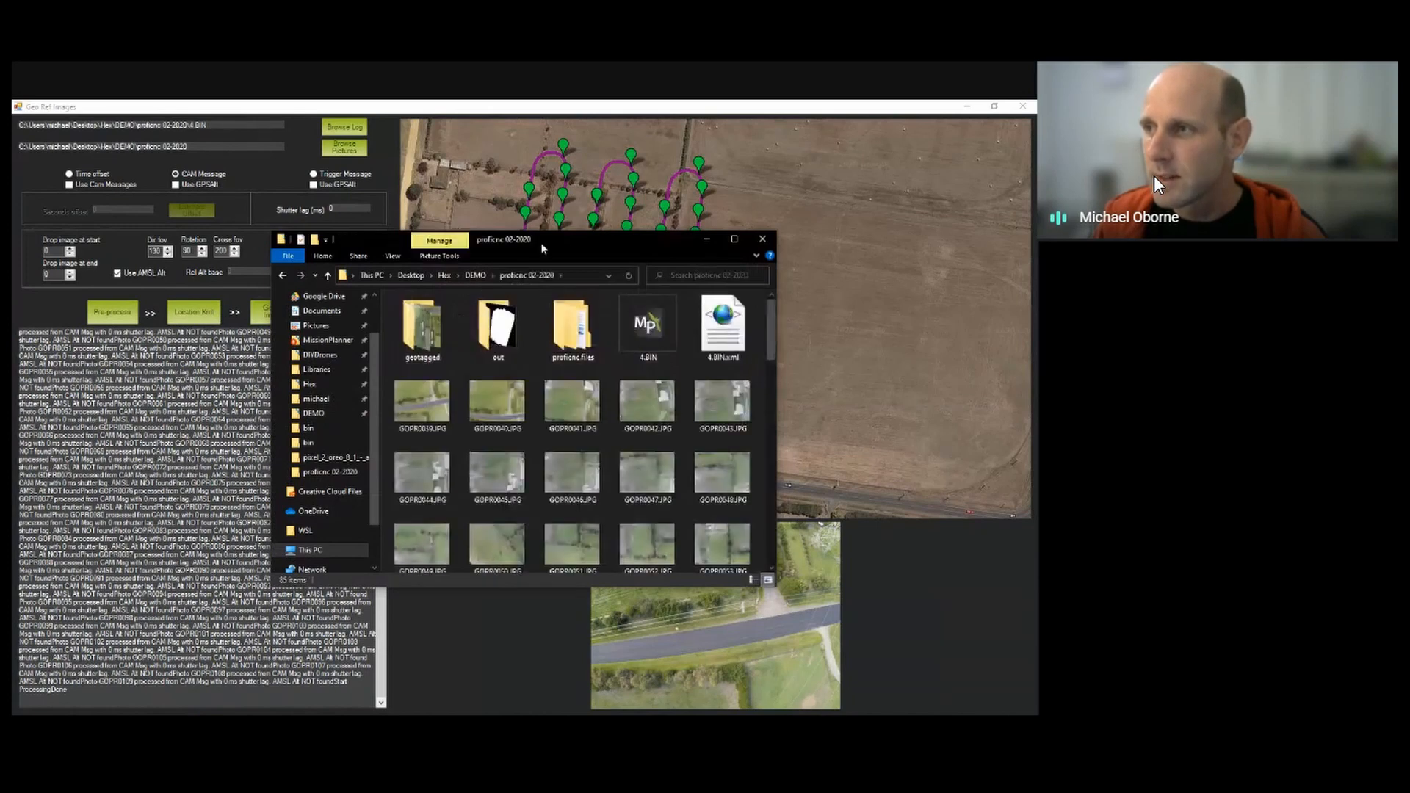
left_click_drag(543, 248, 465, 165)
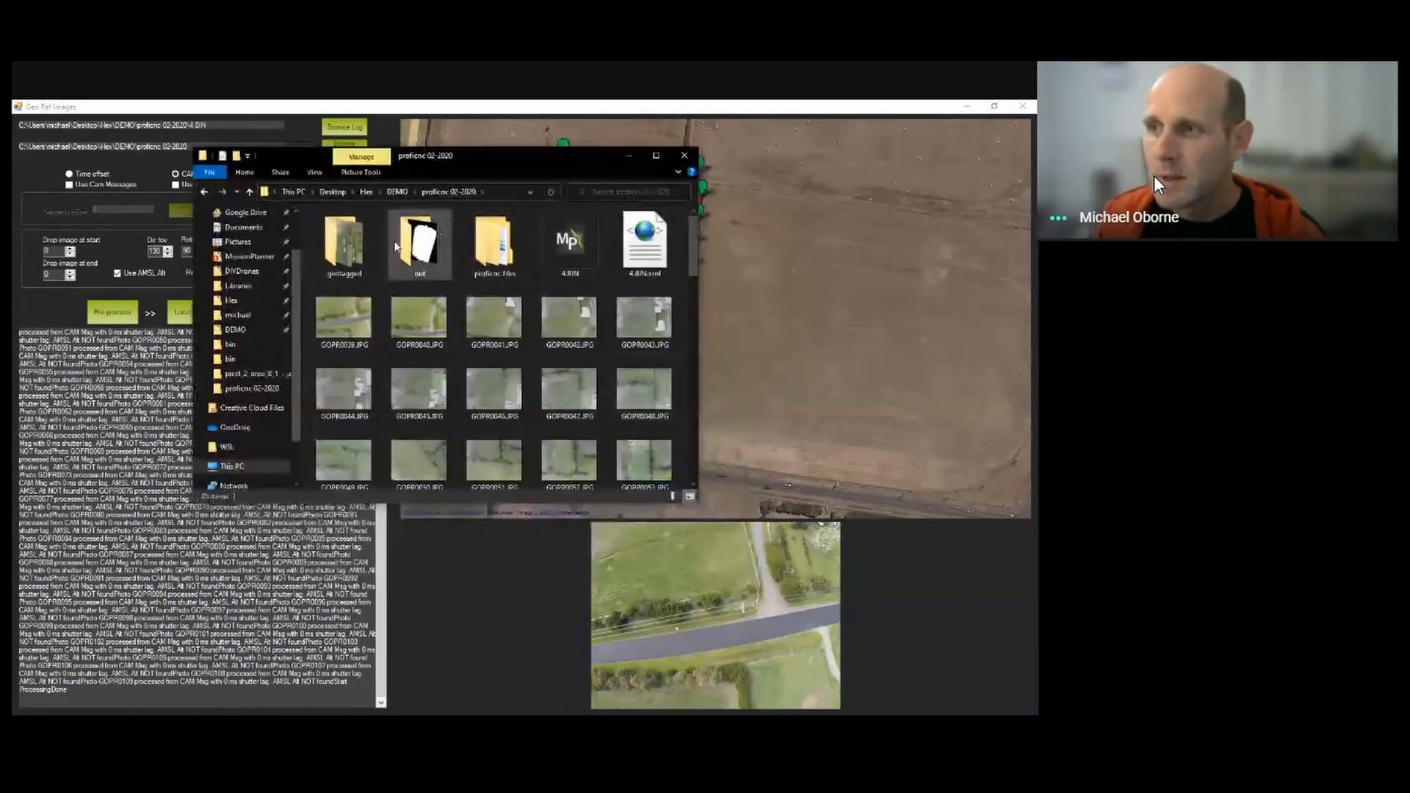
double_click(348, 256)
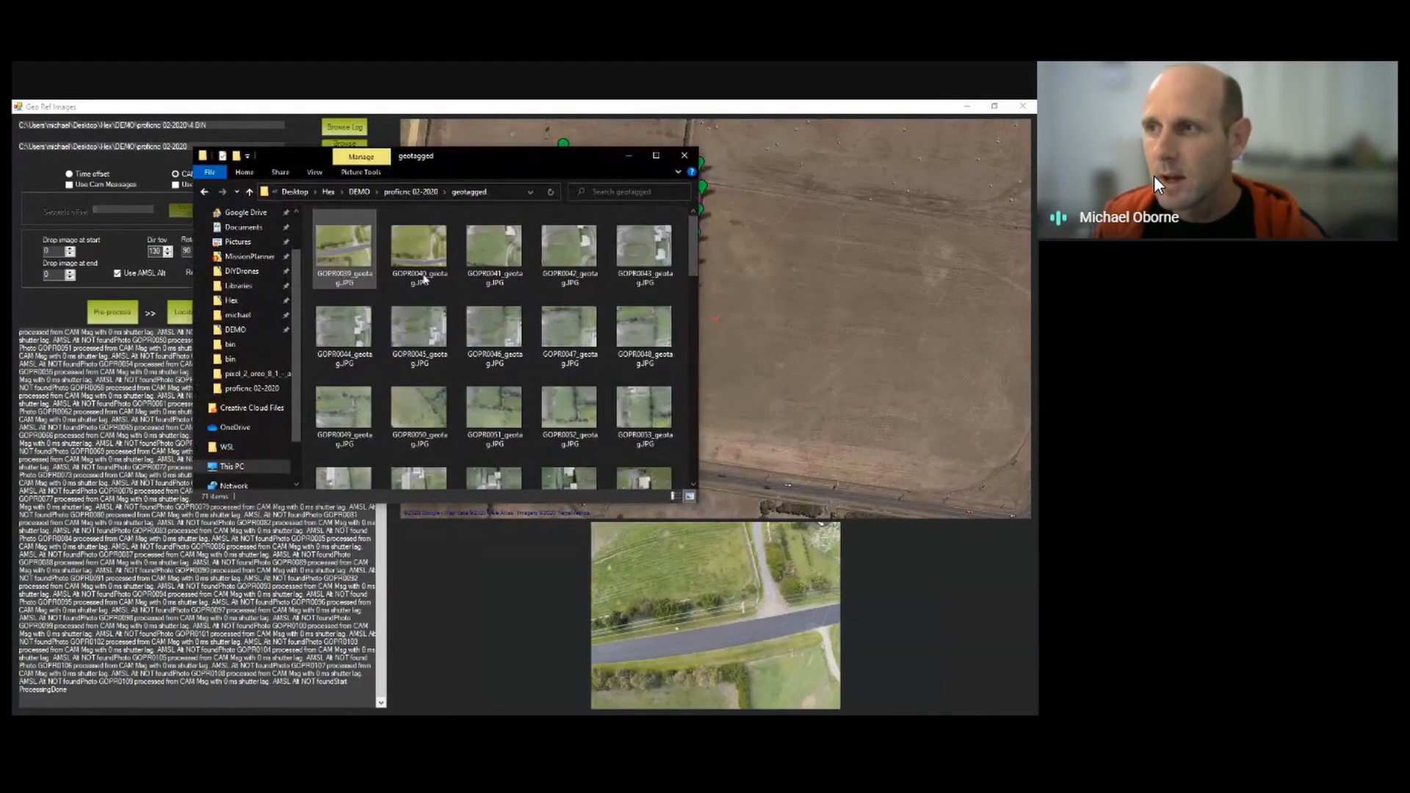
left_click(657, 156)
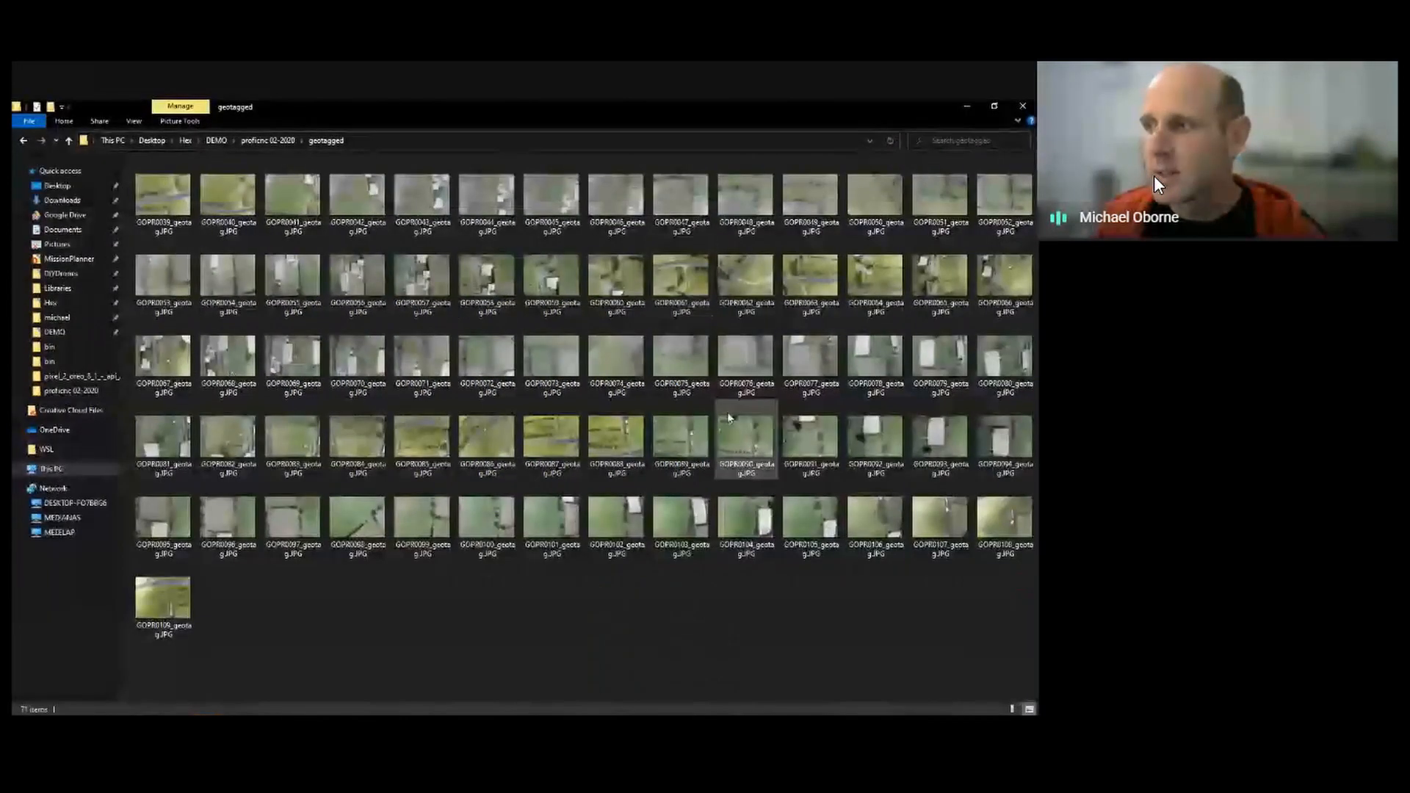
Show the GPS section of the detailed file properties for GOPR0073_geotag.JPG
right_click(558, 378)
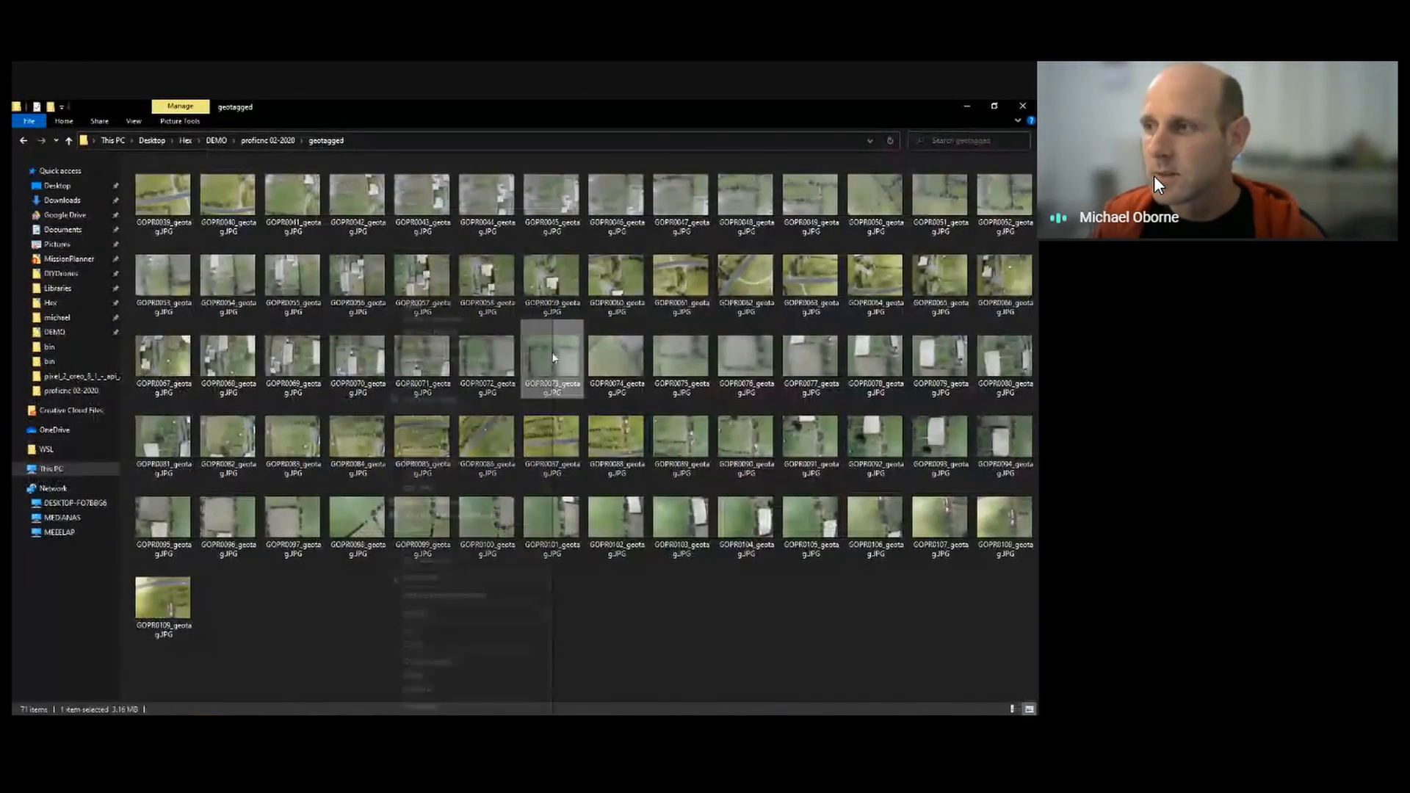
left_click(455, 705)
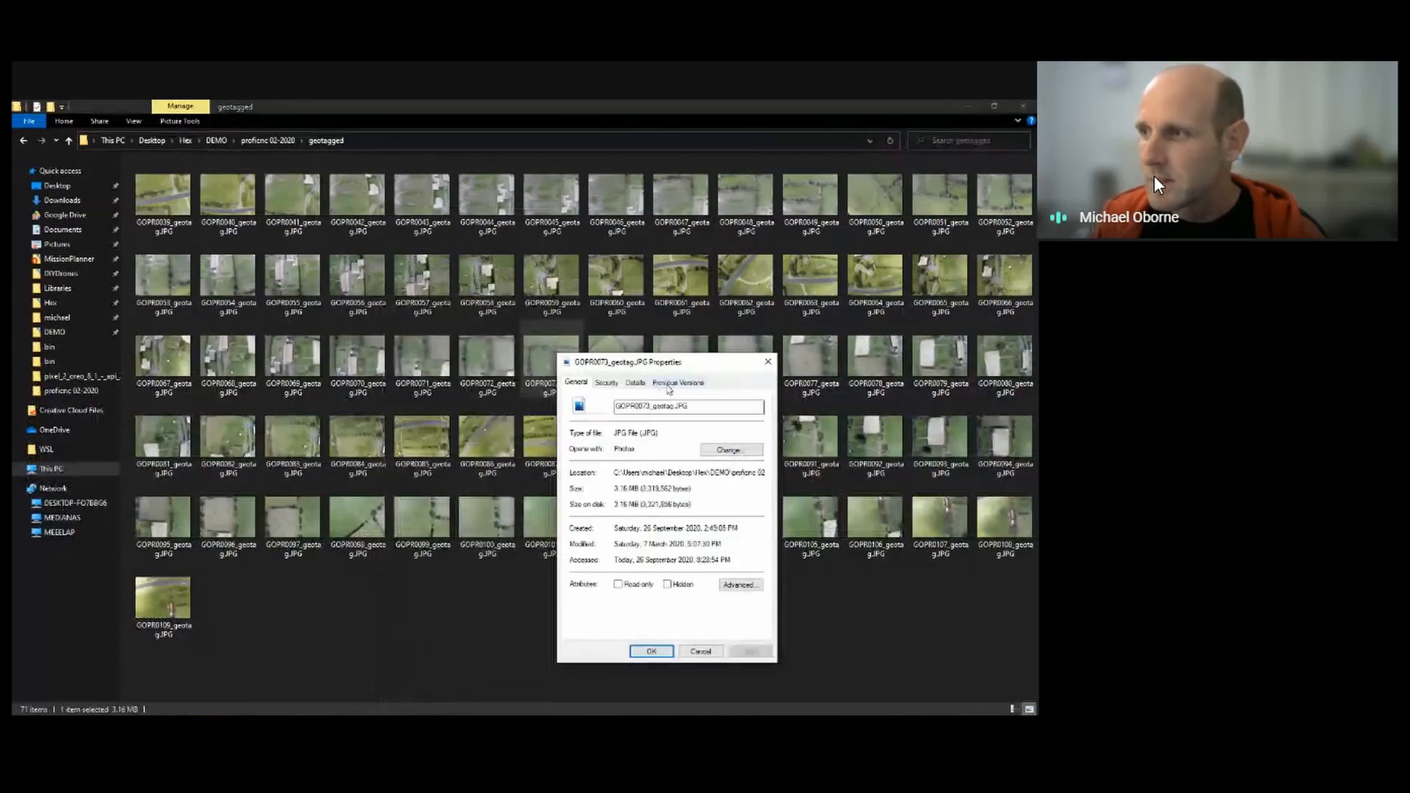
left_click(636, 383)
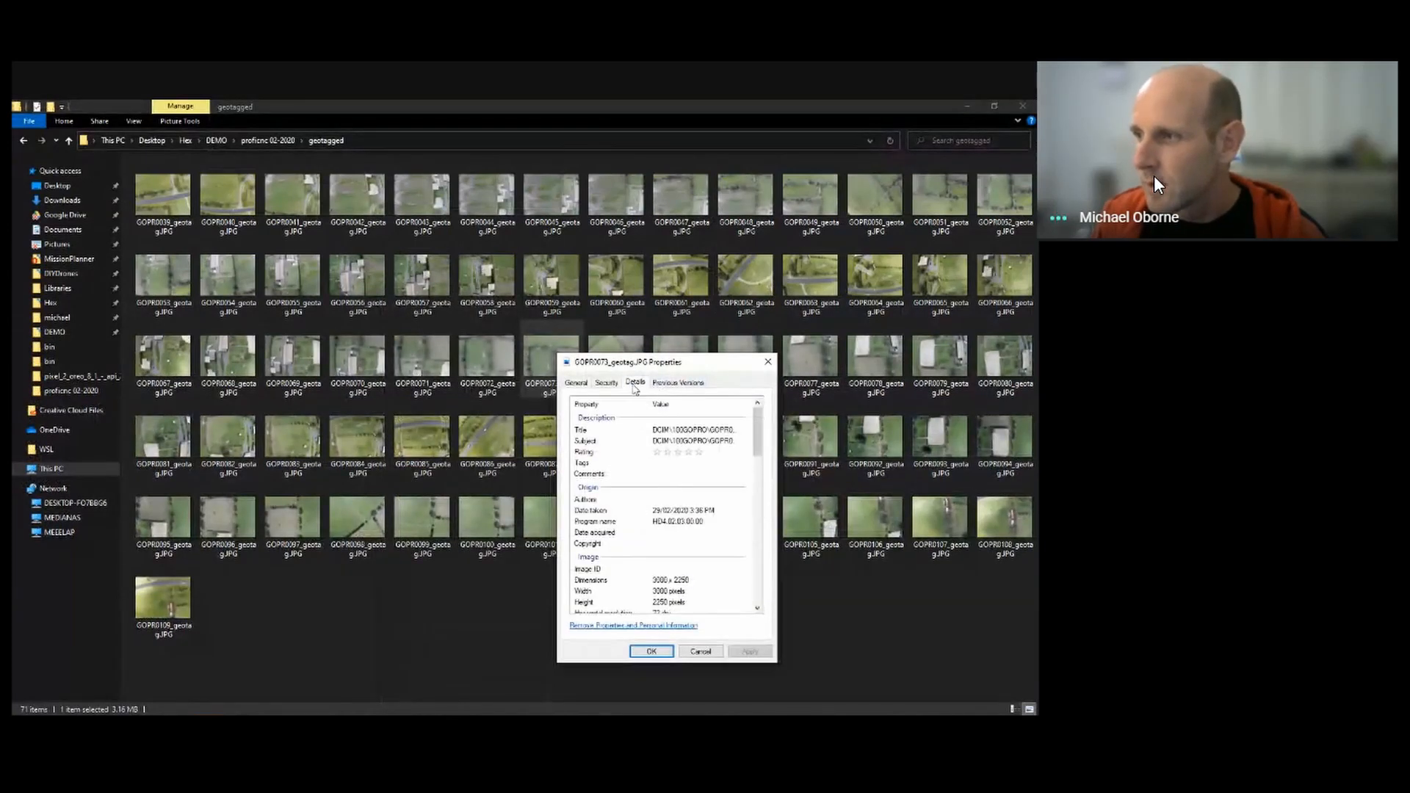
left_click_drag(757, 433, 756, 569)
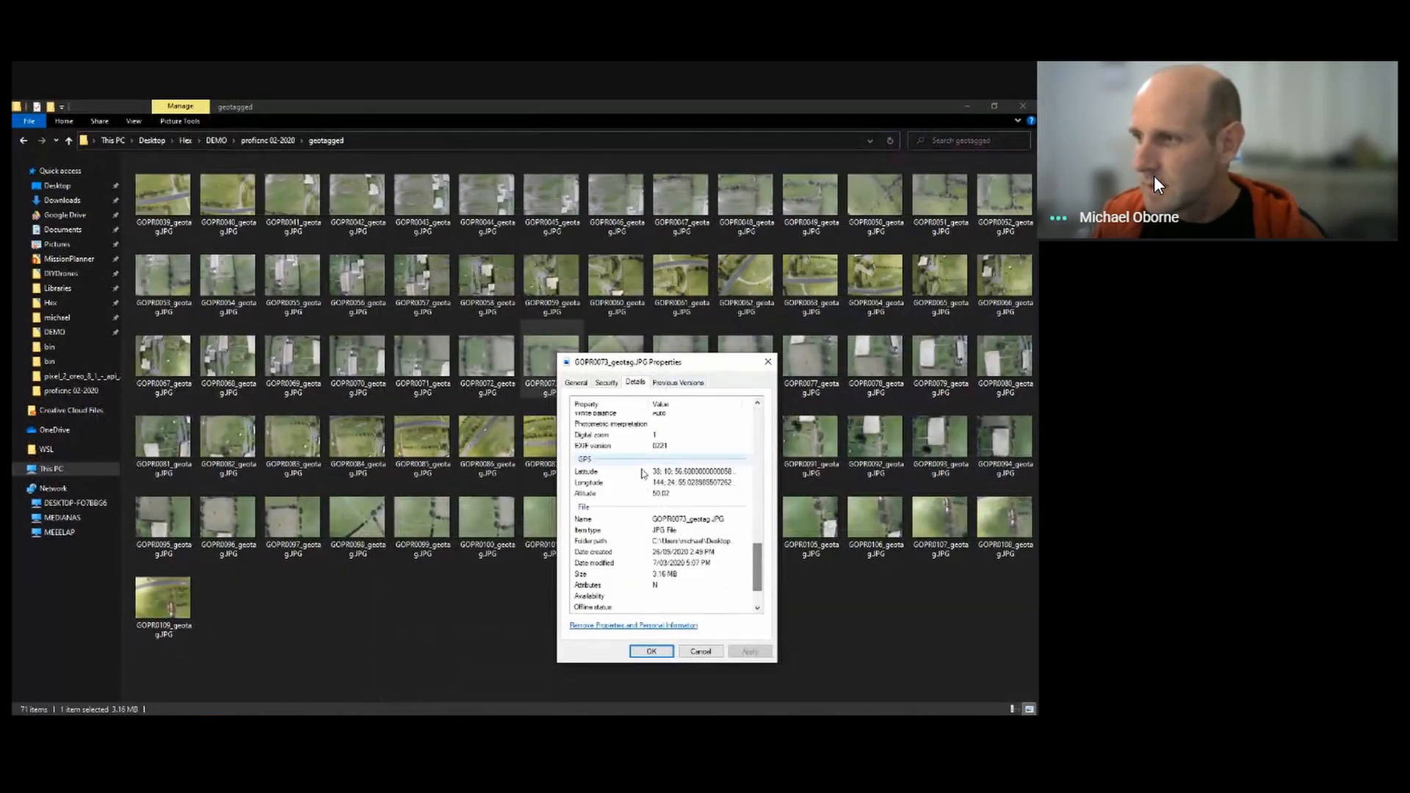
Examine the latitude, longitude and altitude stored in GOPR0073_geotag.JPG, and close its properties
left_click(600, 472)
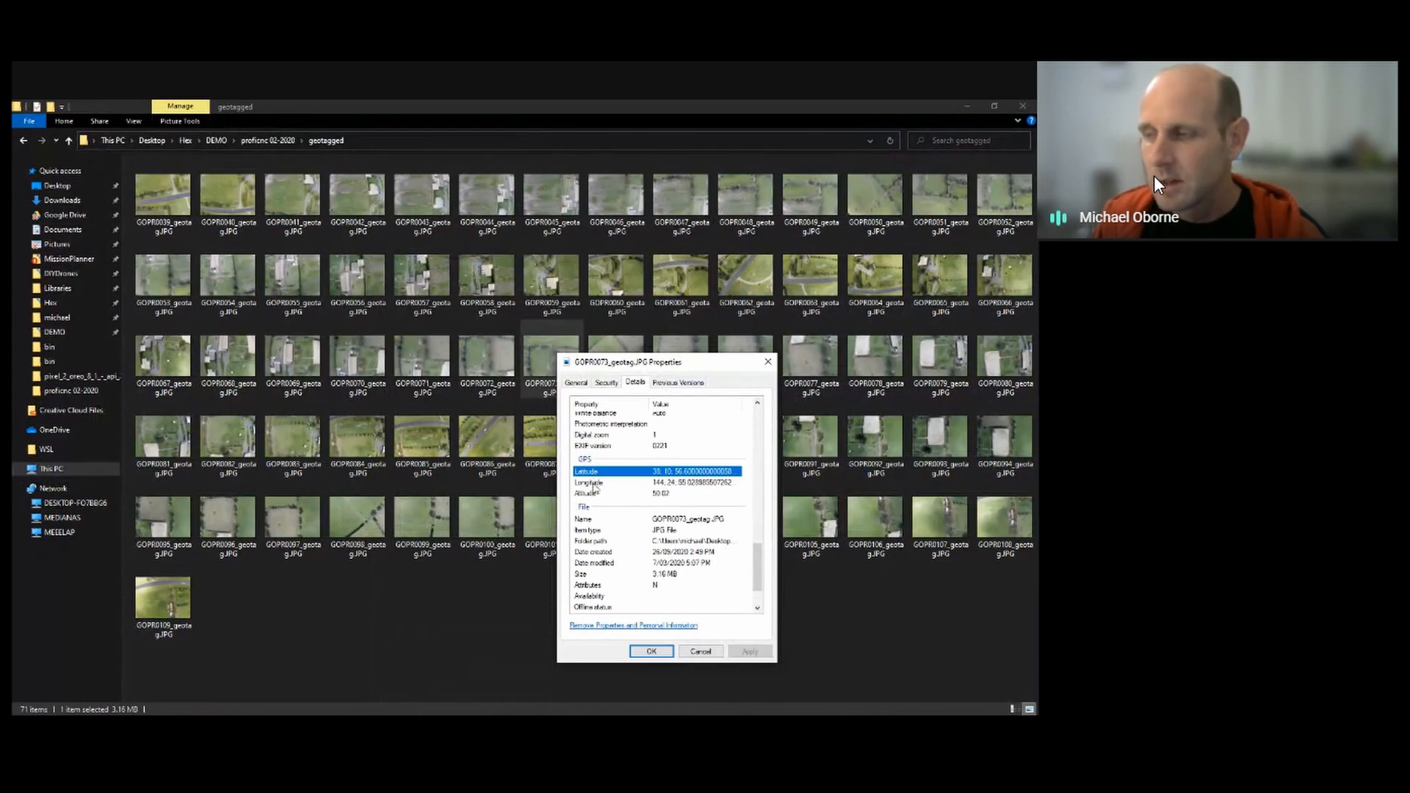
left_click(596, 483)
left_click(596, 494)
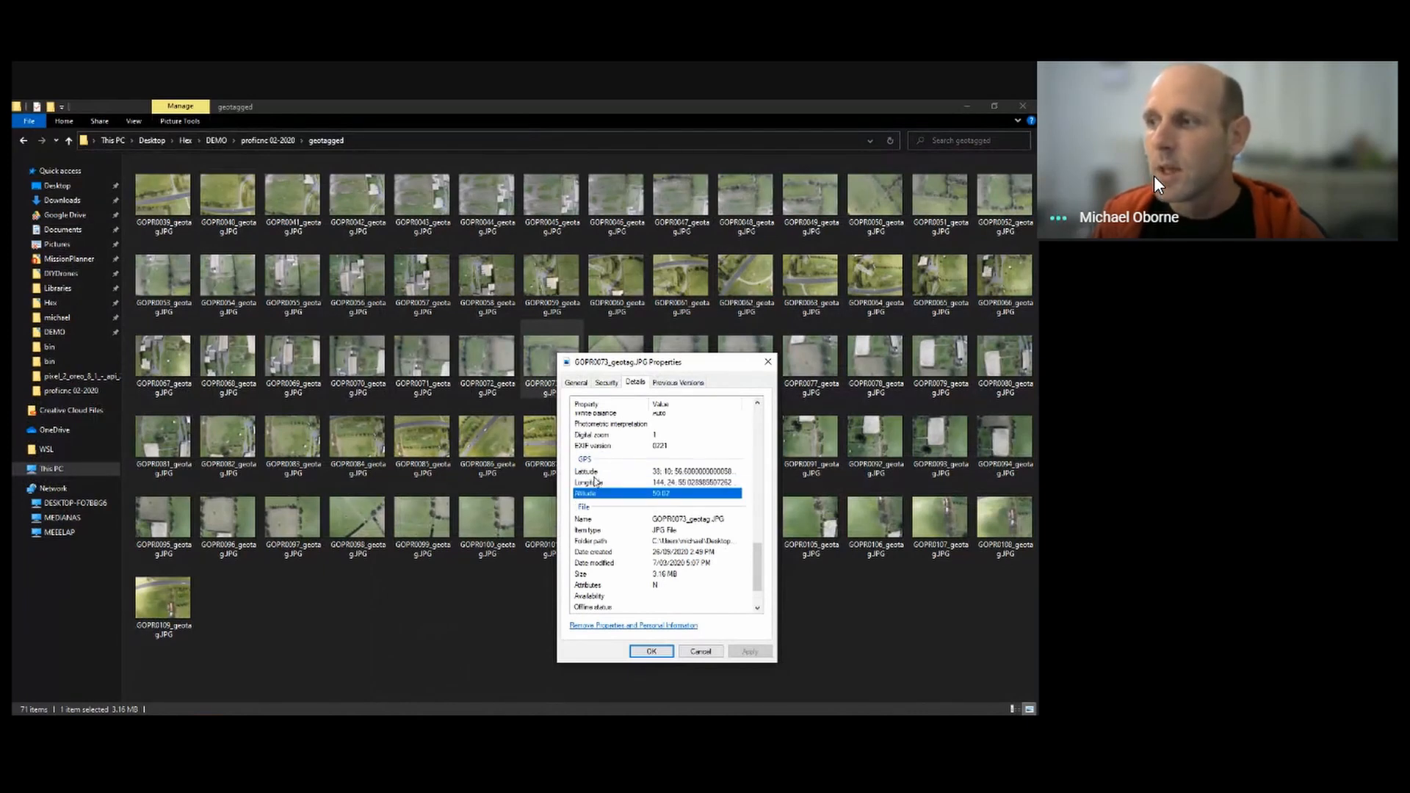
left_click(596, 472)
left_click(596, 482)
left_click(596, 493)
left_click(596, 472)
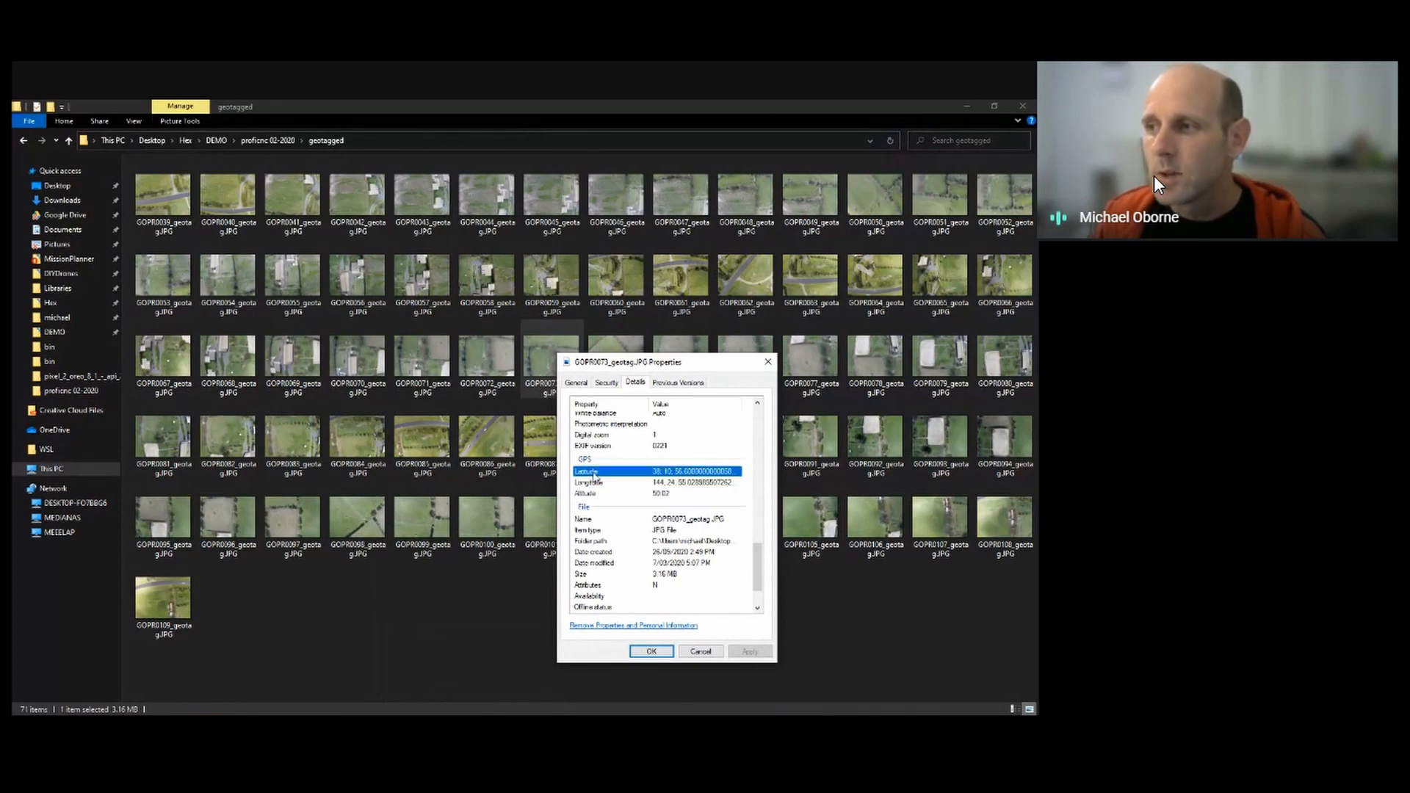
left_click(594, 494)
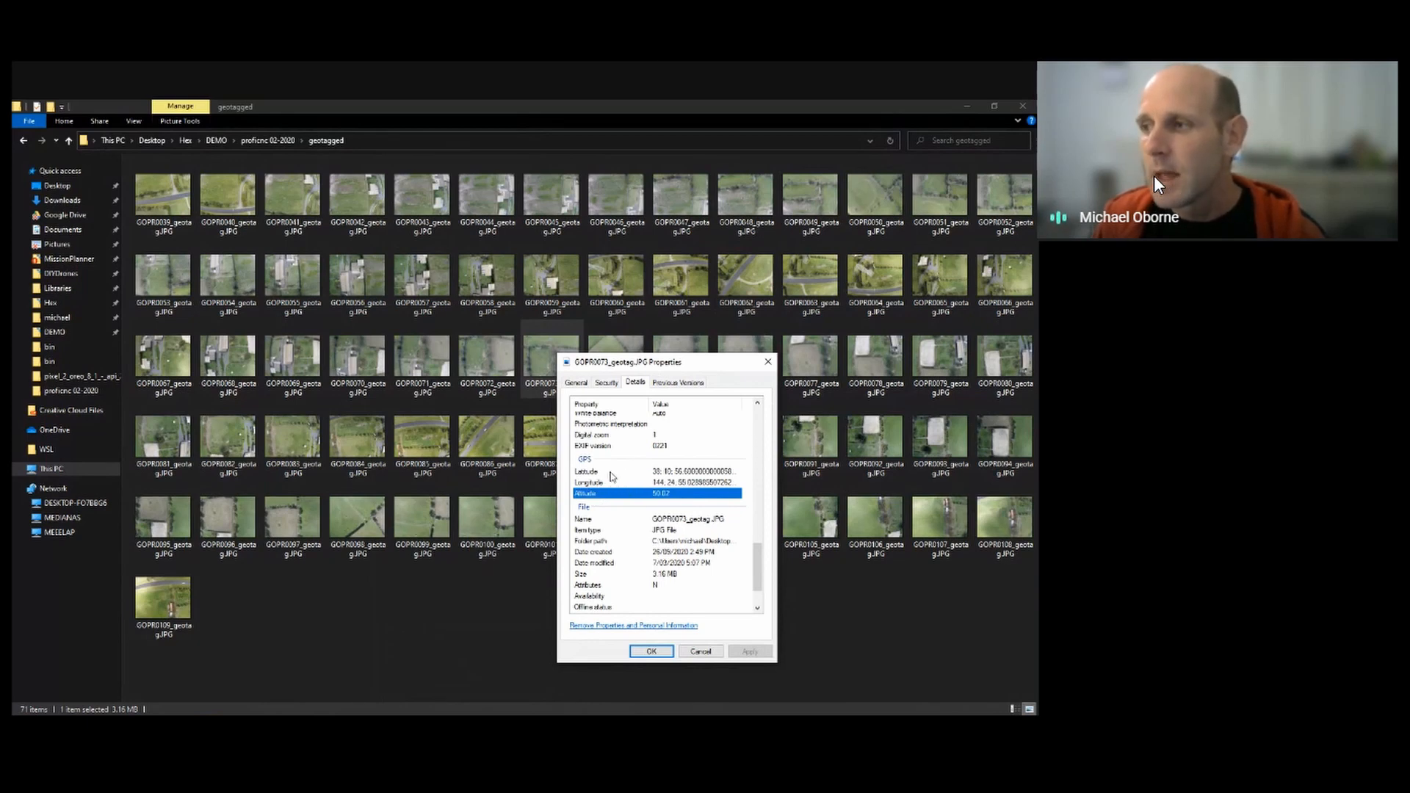
left_click(601, 474)
left_click(599, 484)
left_click(604, 494)
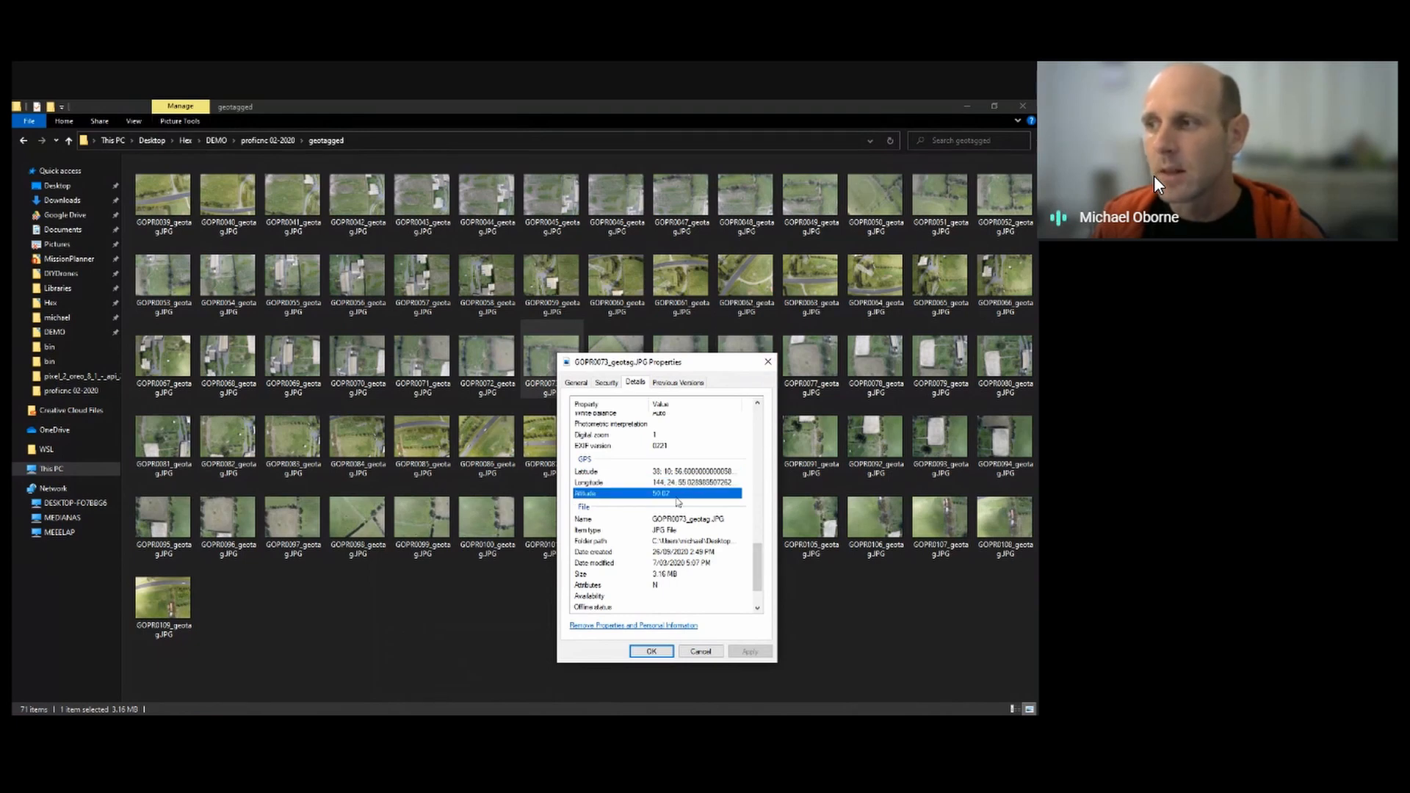
left_click(768, 360)
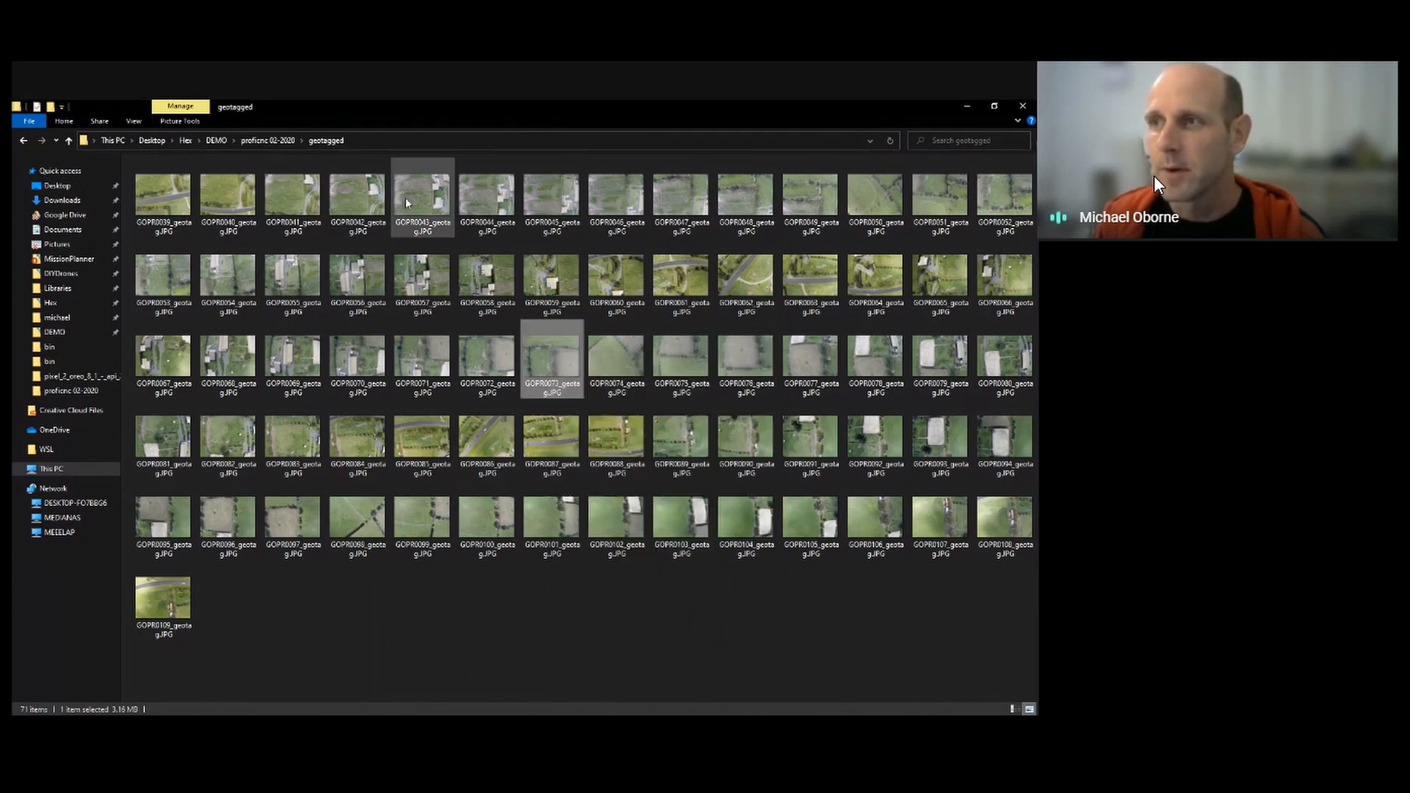
Return to the proficnc 02-2020 folder, and bring up the Geo Ref Images window briefly before minimizing it
left_click(280, 141)
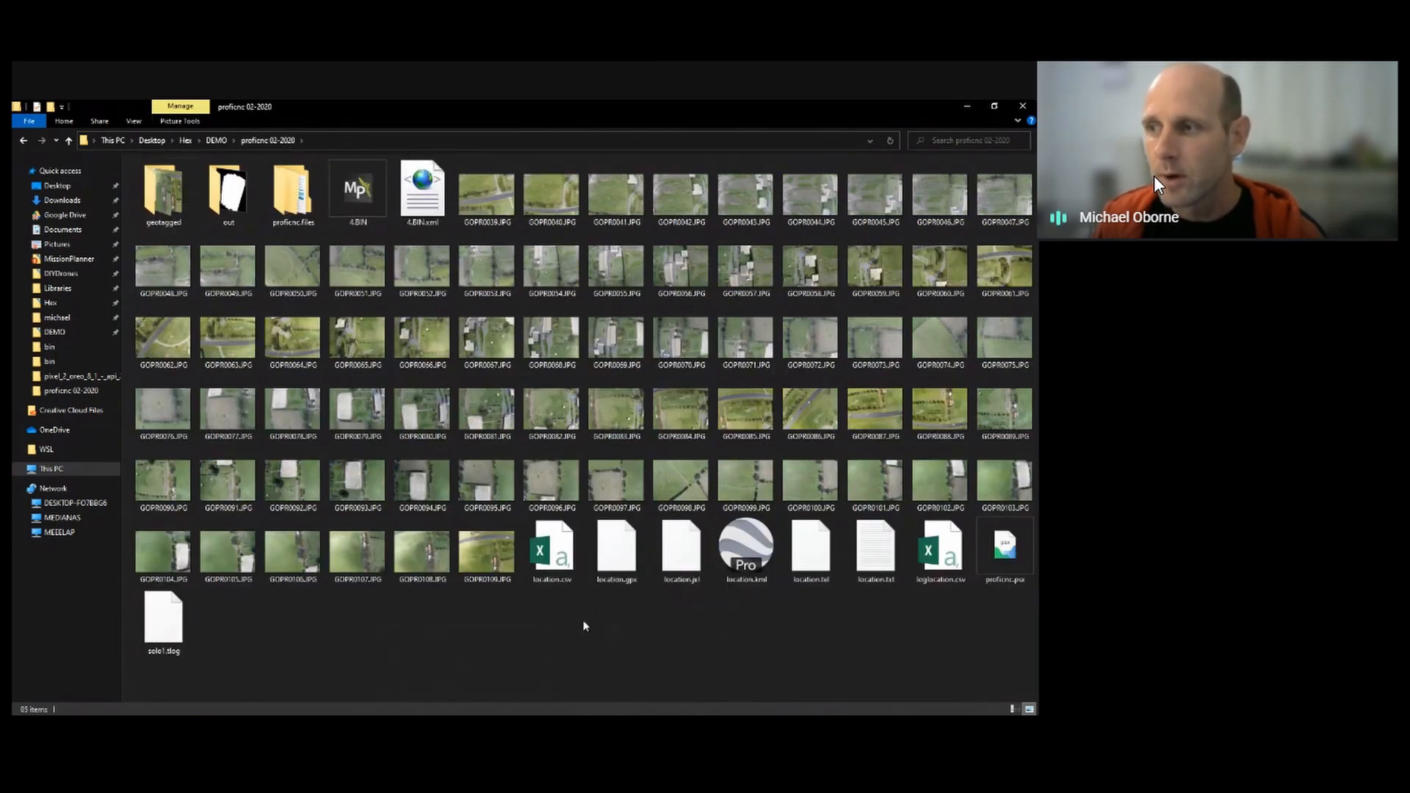
left_click(236, 726)
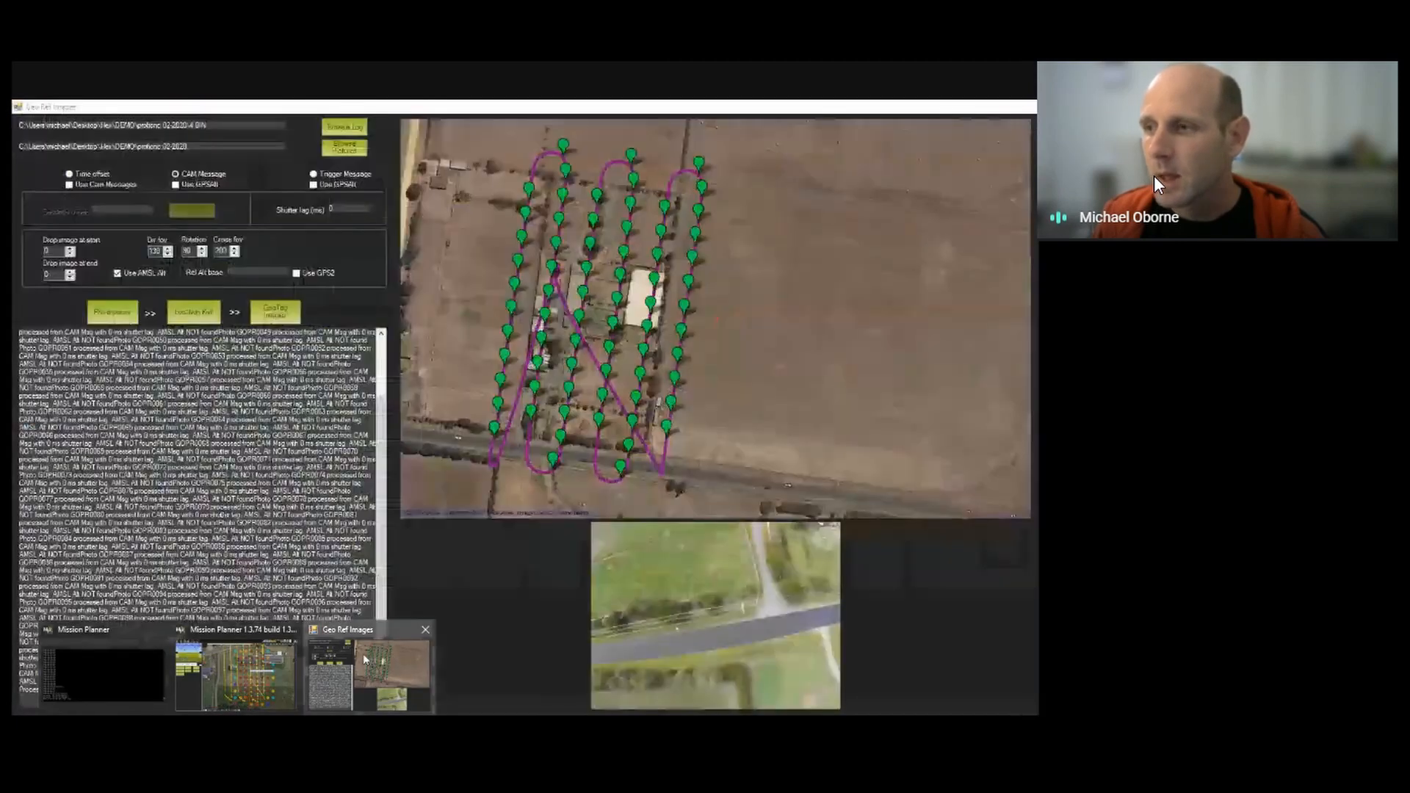
left_click(363, 654)
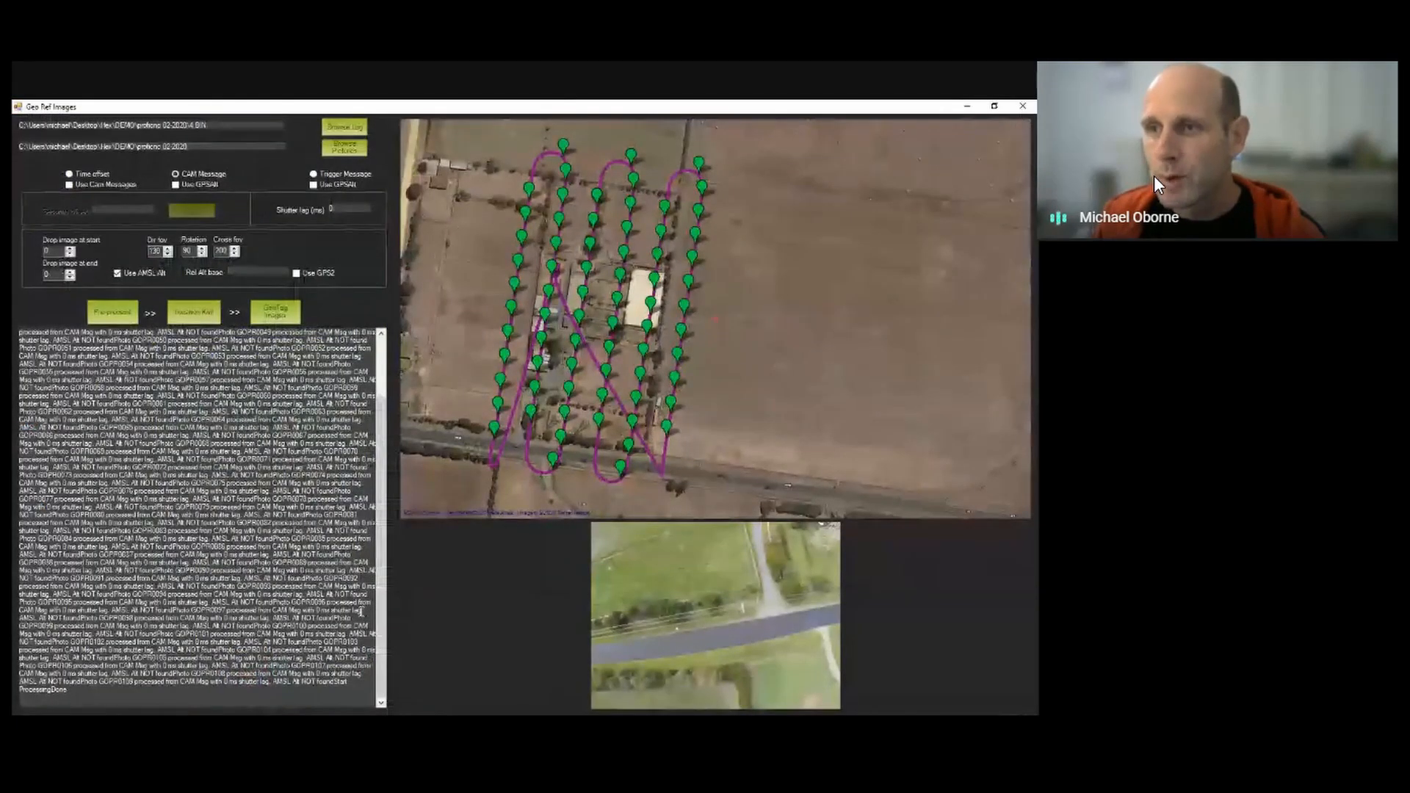
left_click(968, 107)
Review the location output files in the proficnc 02-2020 folder, including the CSV, GPX, KML and text formats
left_click_drag(547, 607, 962, 541)
left_click(654, 651)
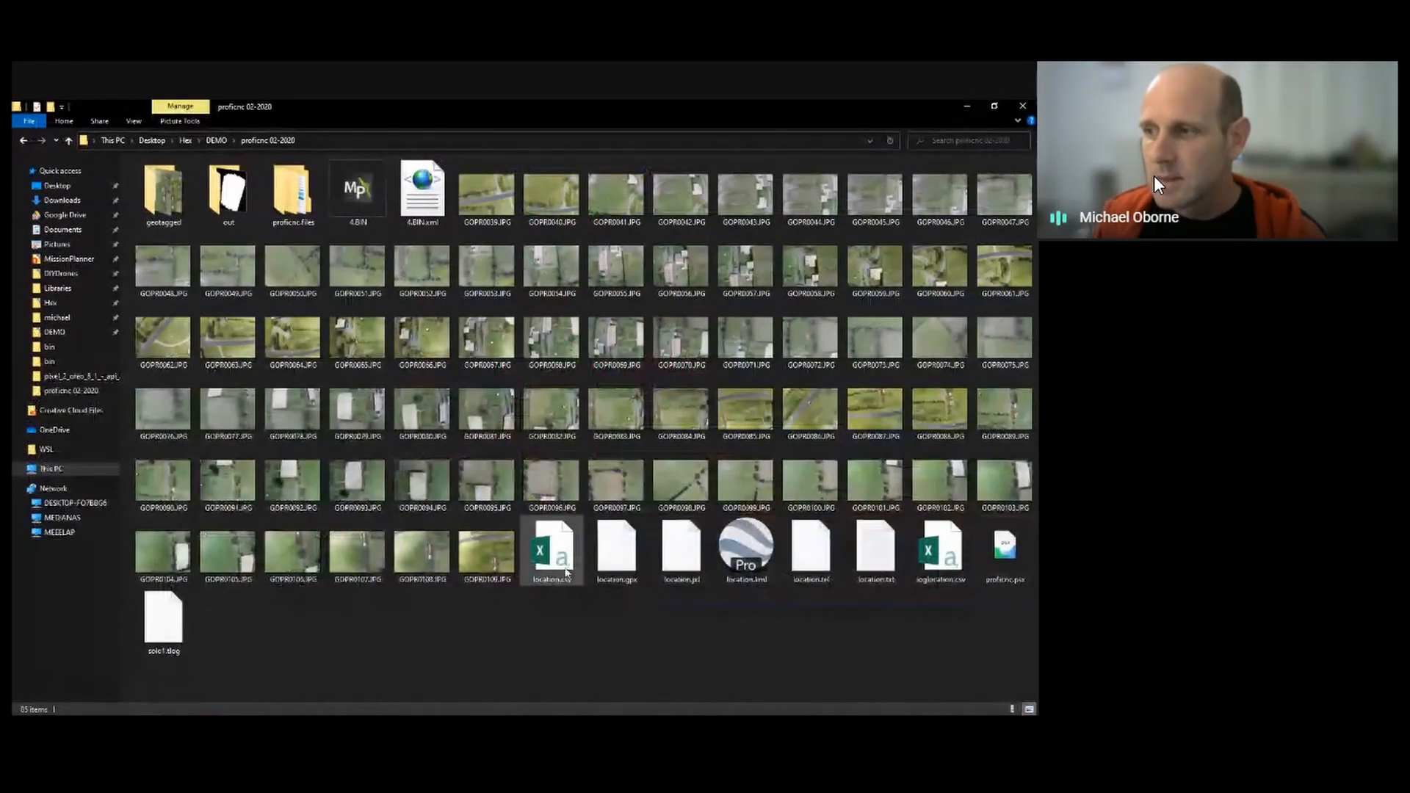
left_click(686, 561)
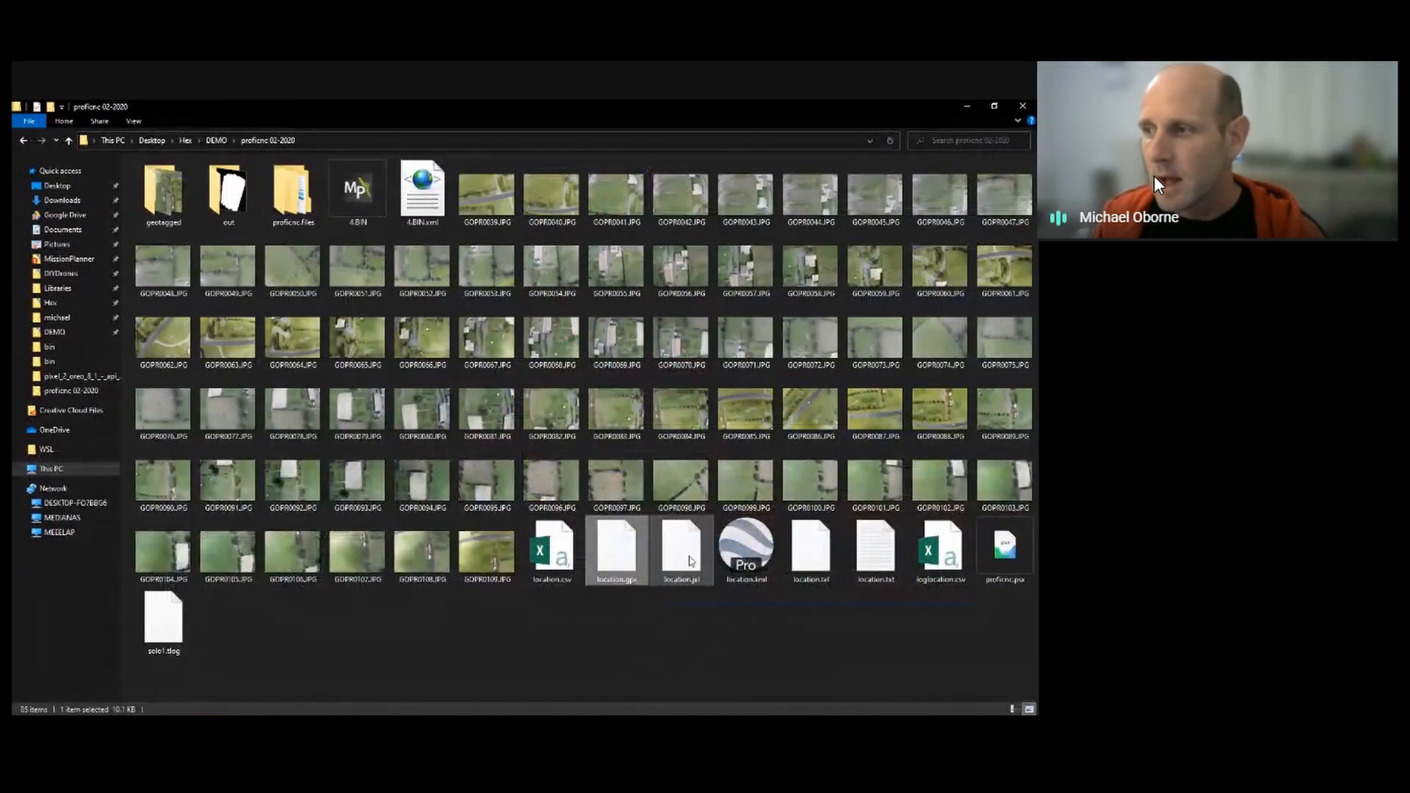
left_click(732, 569)
left_click(813, 560)
left_click(884, 561)
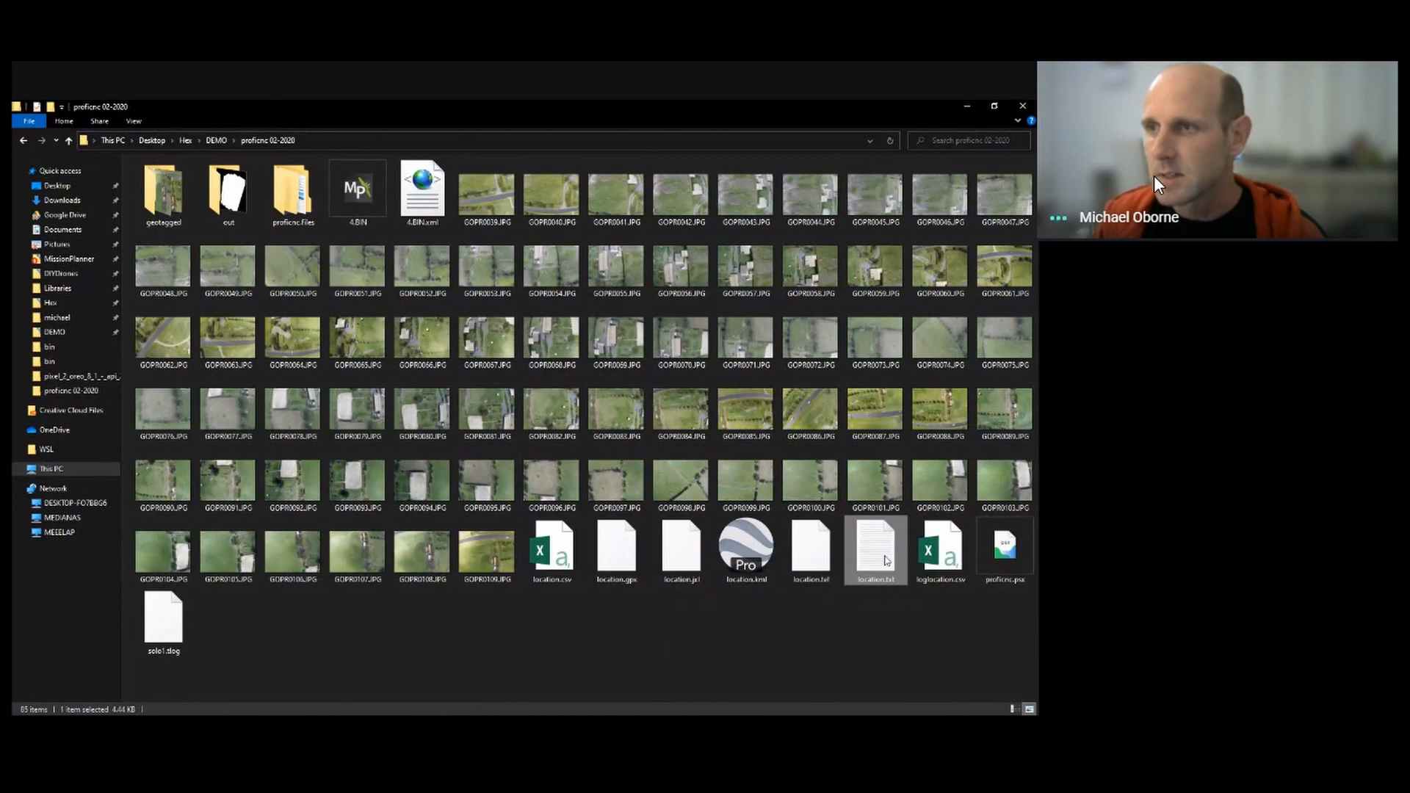
Open location.txt and examine the position, height, yaw, pitch, roll and SAlt values in the GOPR0039.JPG row
double_click(886, 562)
left_click_drag(552, 327, 610, 277)
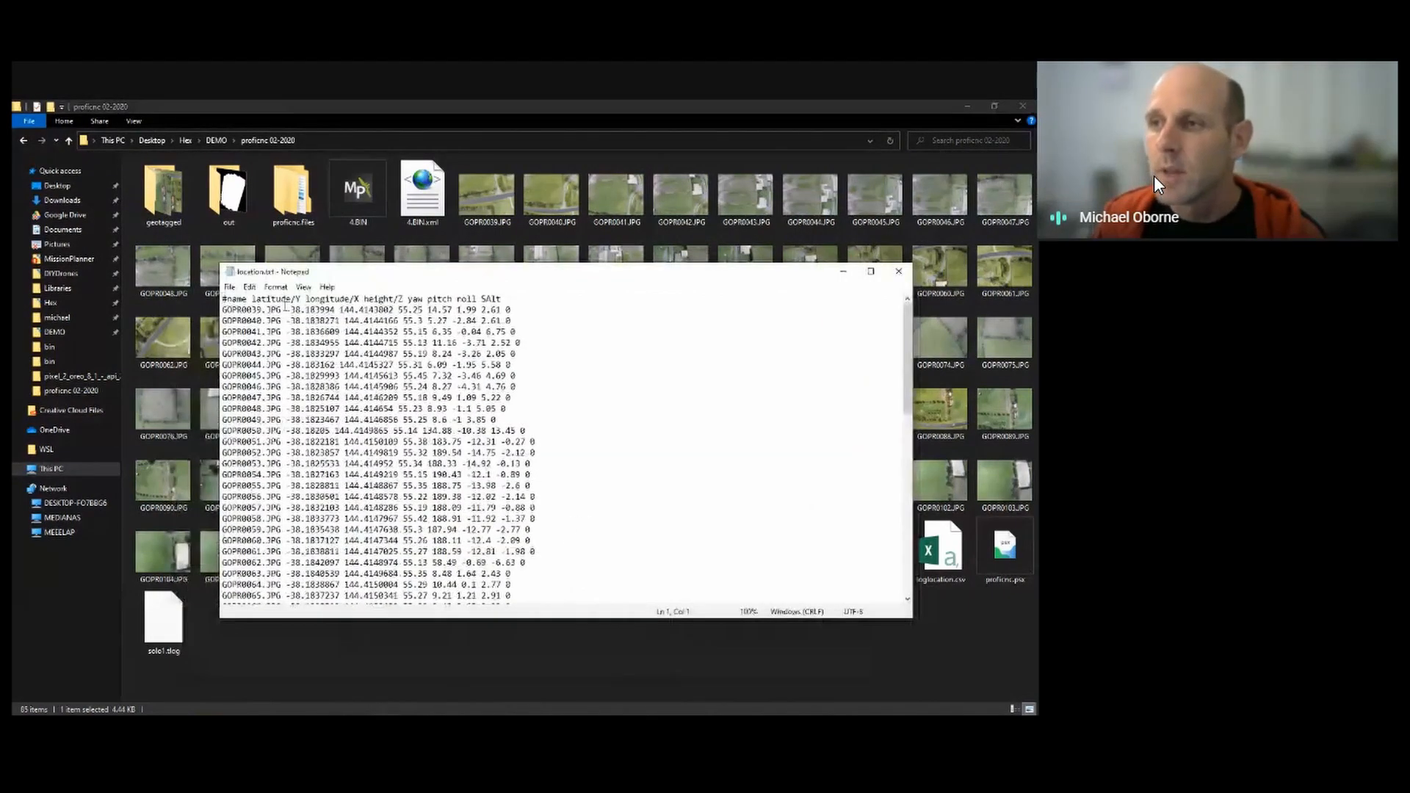
left_click_drag(282, 310, 512, 312)
double_click(507, 310)
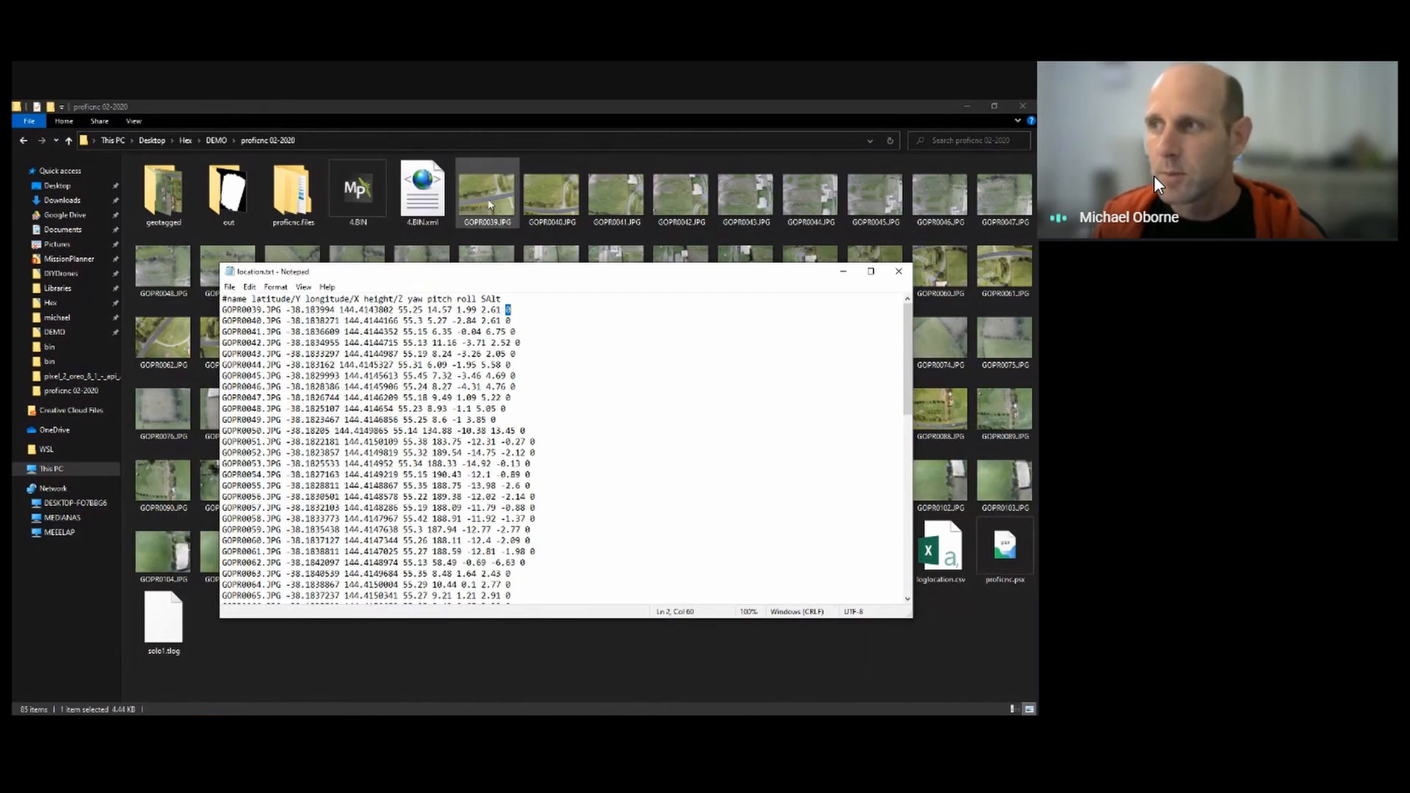
left_click_drag(289, 309, 508, 310)
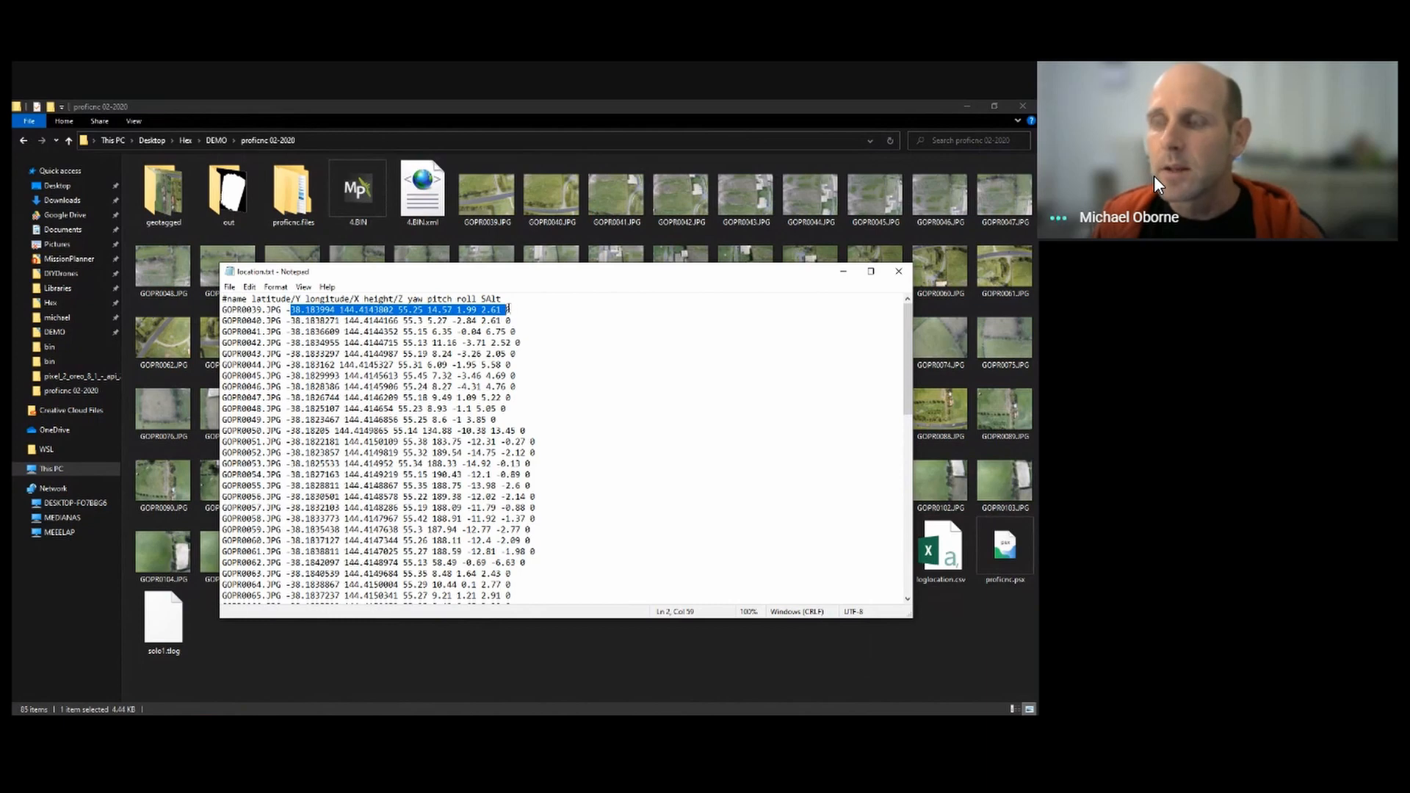
left_click(425, 310)
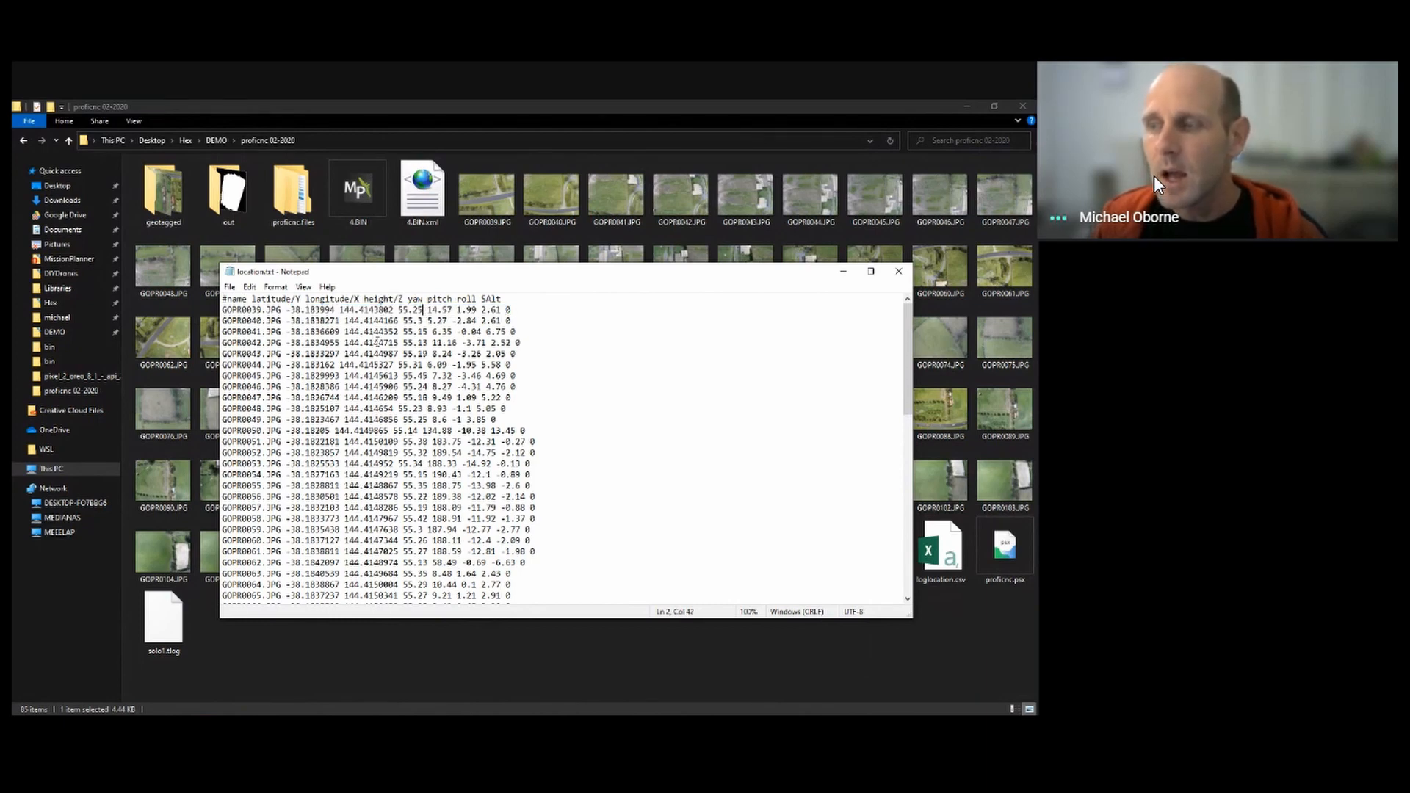
Relate the GOPR0039.JPG coordinates and height in location.txt to the matching photo file, and close the text file
left_click_drag(286, 310, 431, 310)
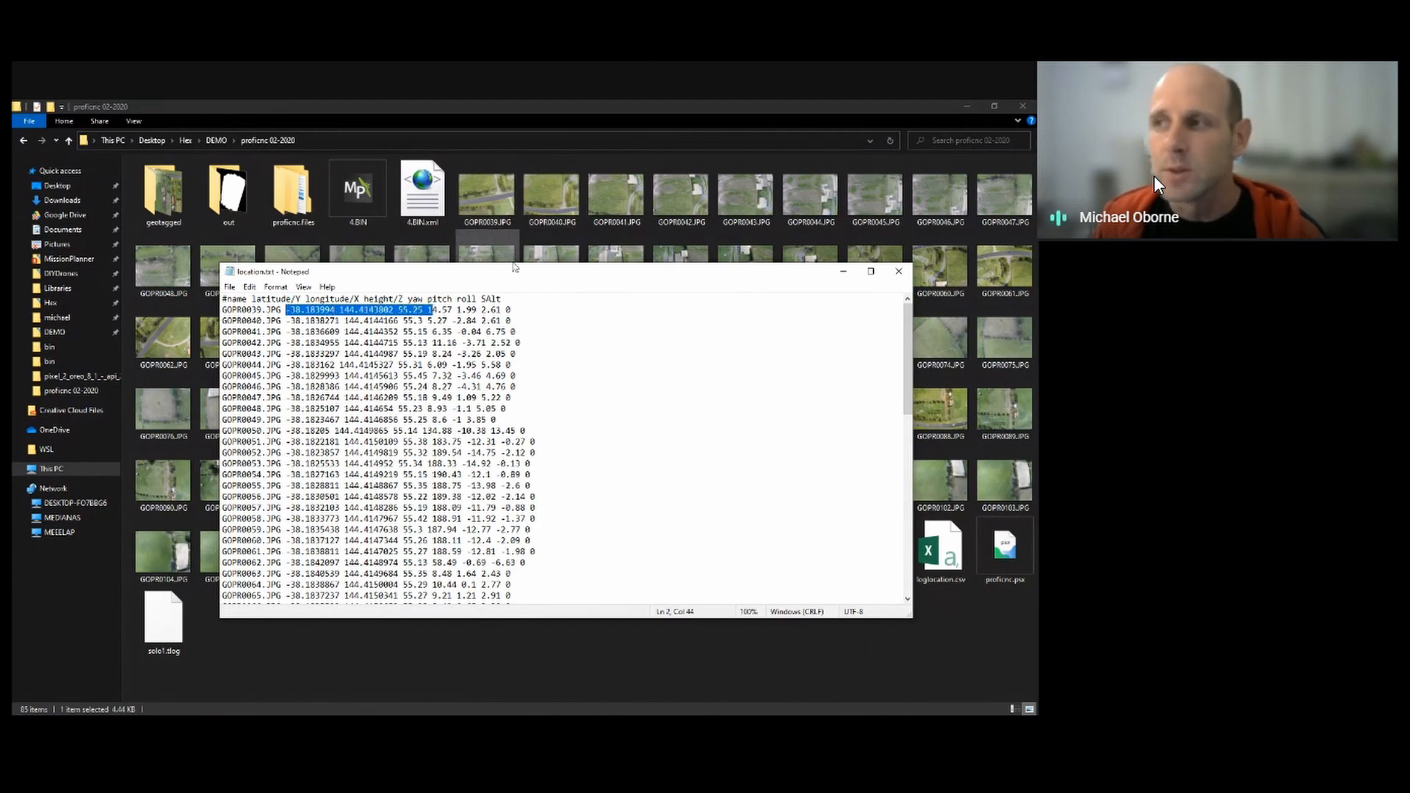
left_click_drag(511, 278, 511, 296)
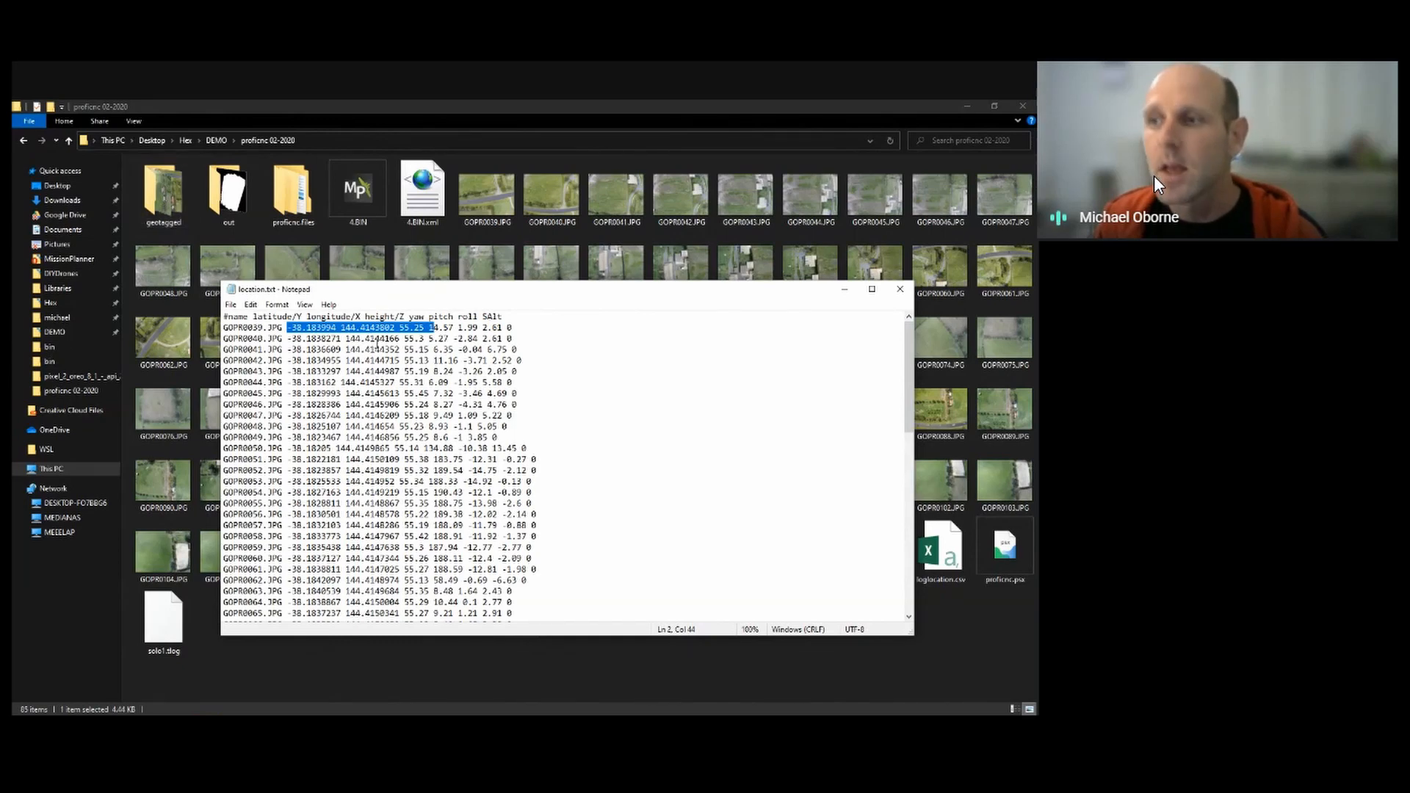
left_click(463, 394)
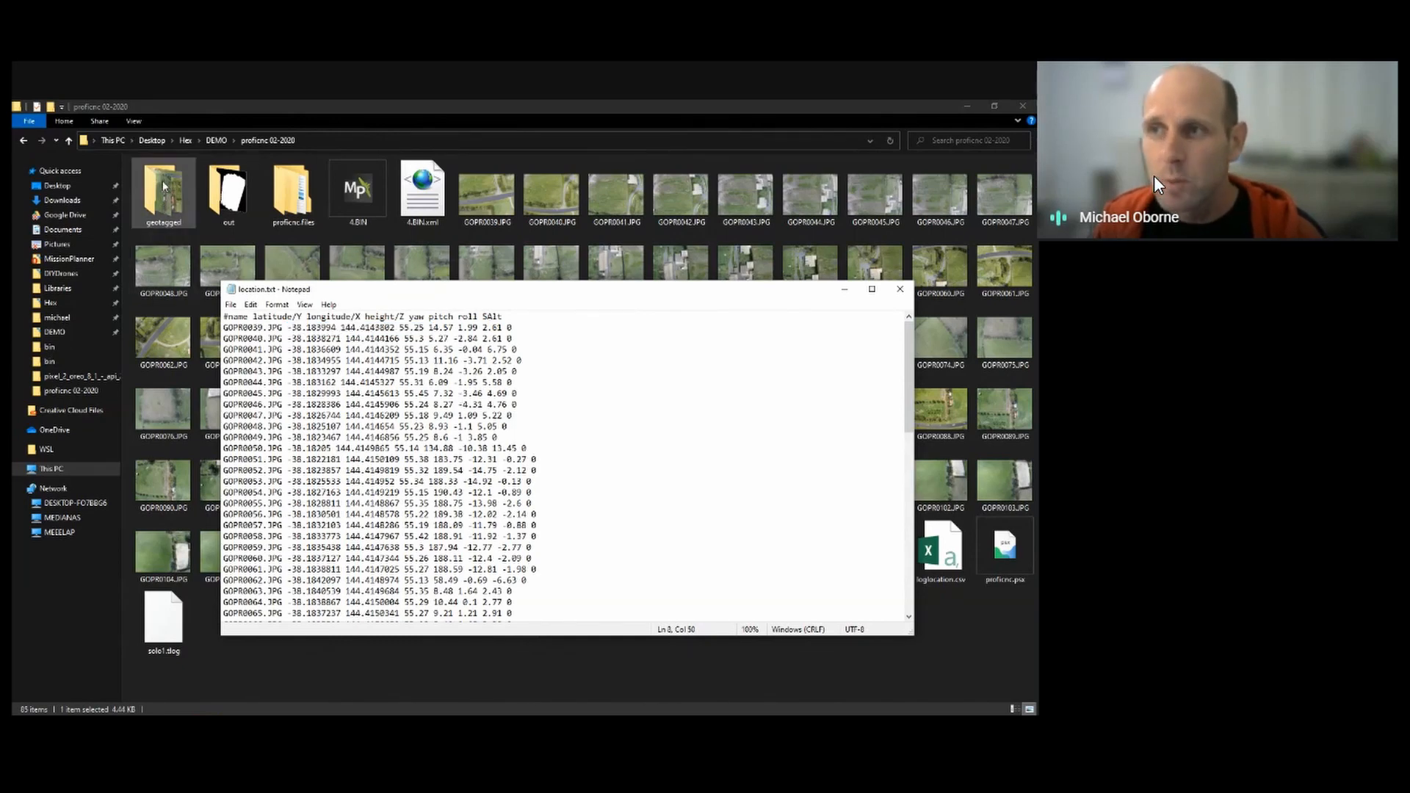
left_click(490, 207)
key("alt+Tab")
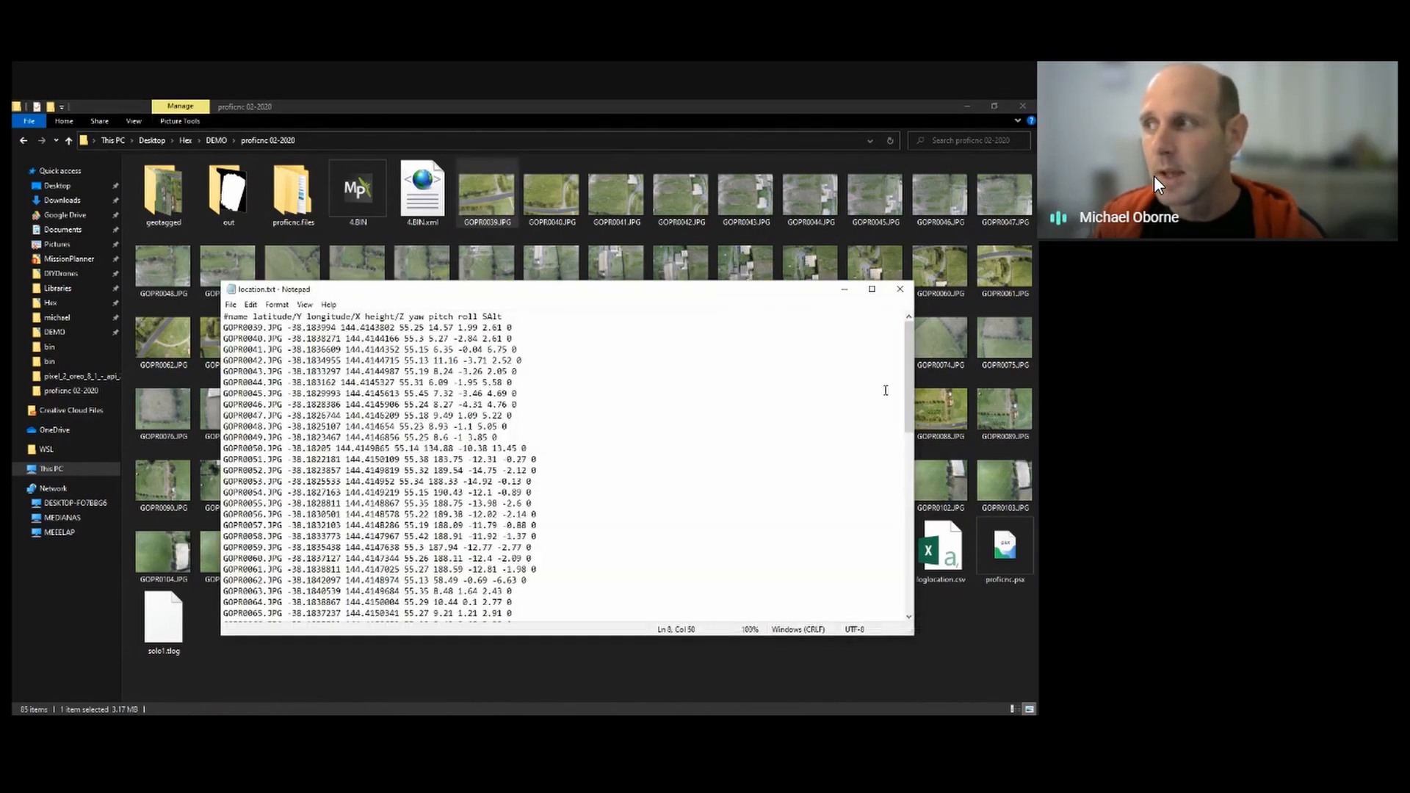
left_click(903, 291)
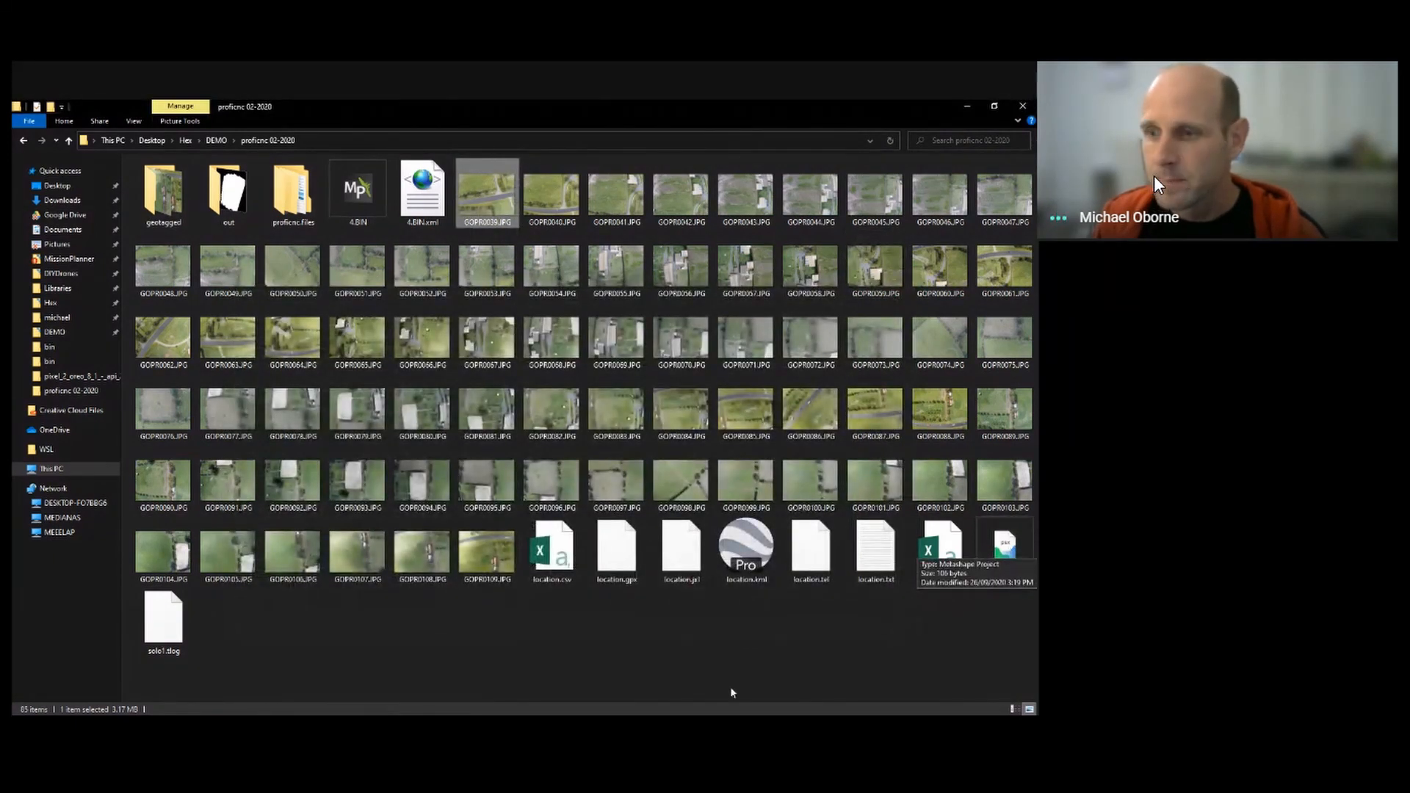
Launch rlm.exe from the DEMO folder, and open the proficnc.psx project from proficnc 02-2020 in Agisoft Metashape
left_click(697, 726)
key("alt+Tab")
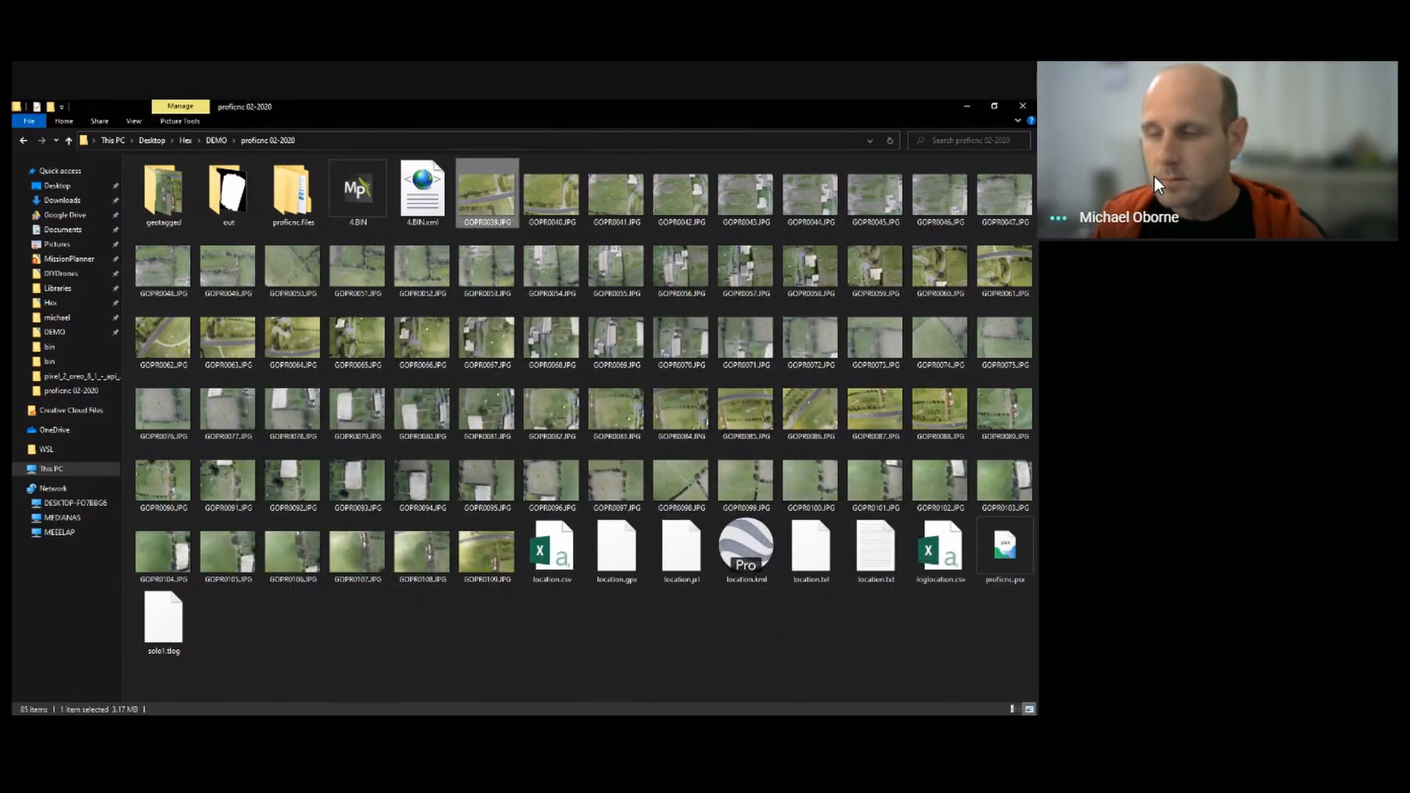
left_click(655, 633)
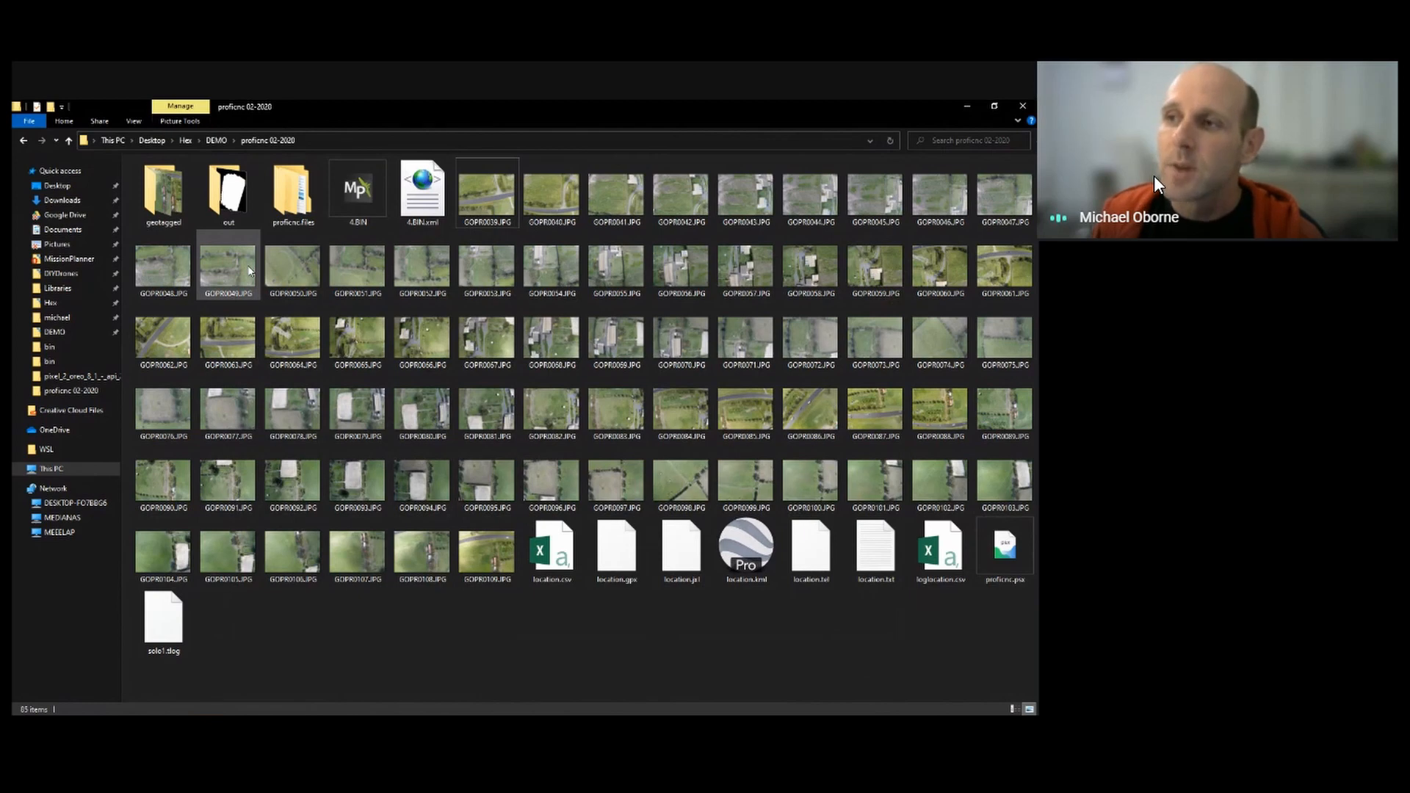
left_click(223, 141)
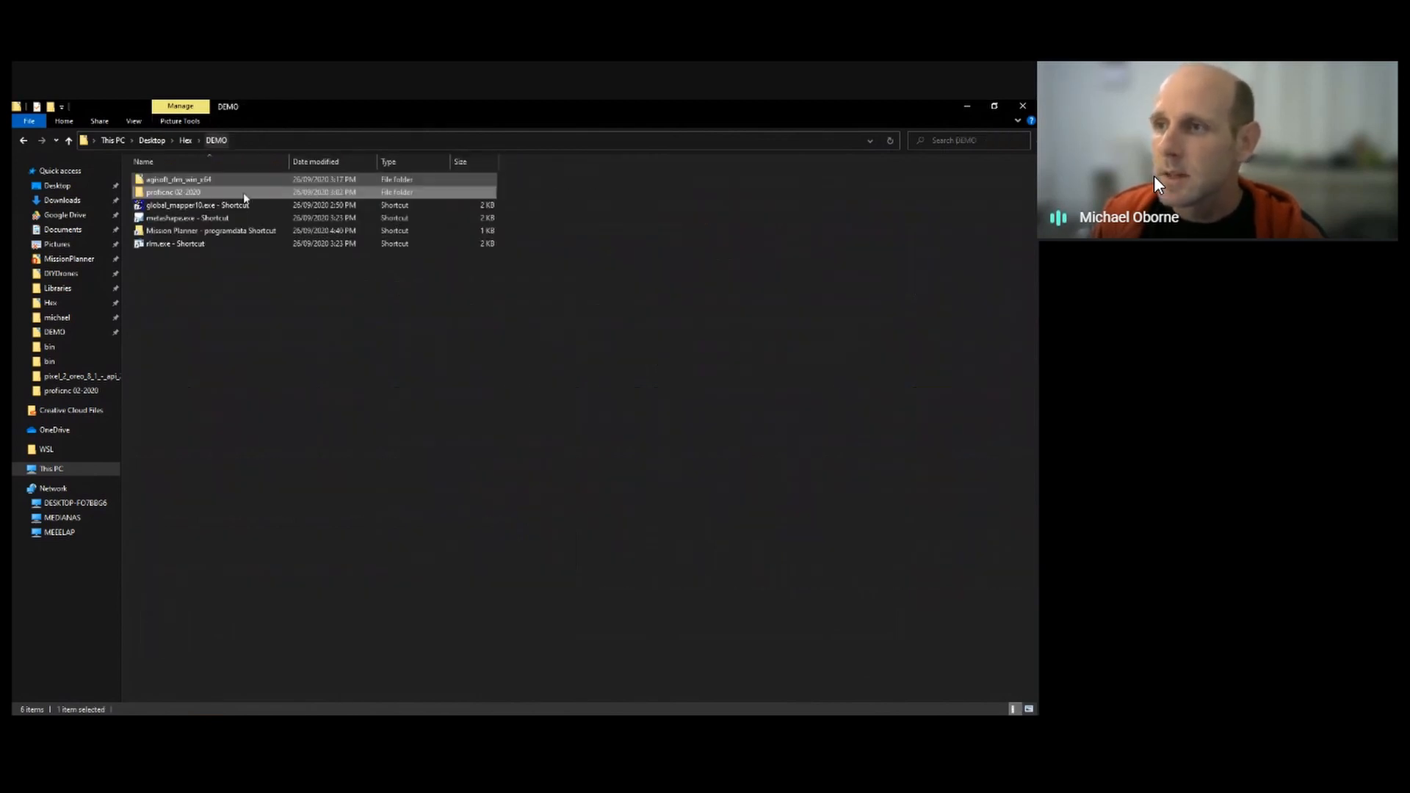
left_click(200, 244)
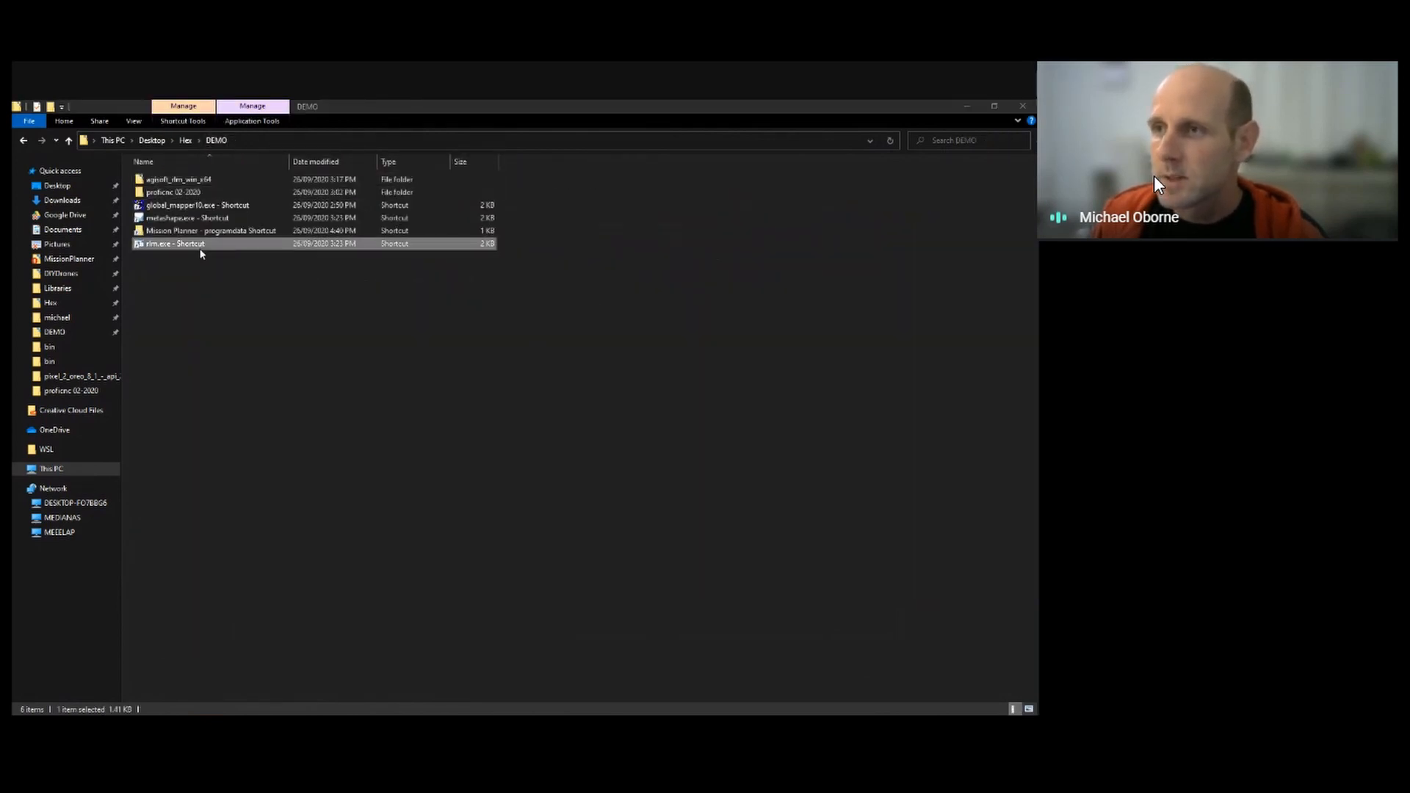
double_click(213, 193)
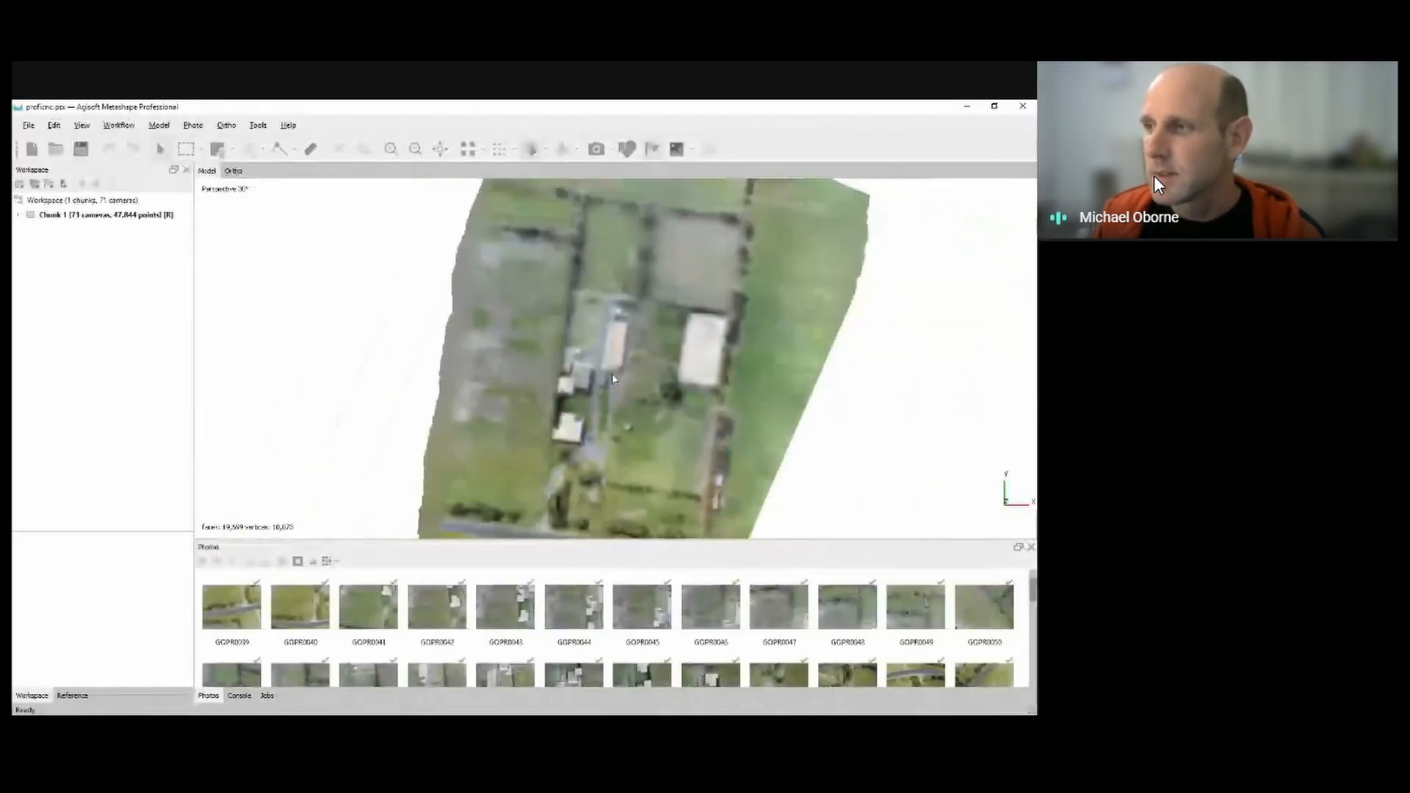
Tilt the farm model to an oblique view and review the camera and shape entries in Chunk 1
left_click_drag(612, 380, 609, 318)
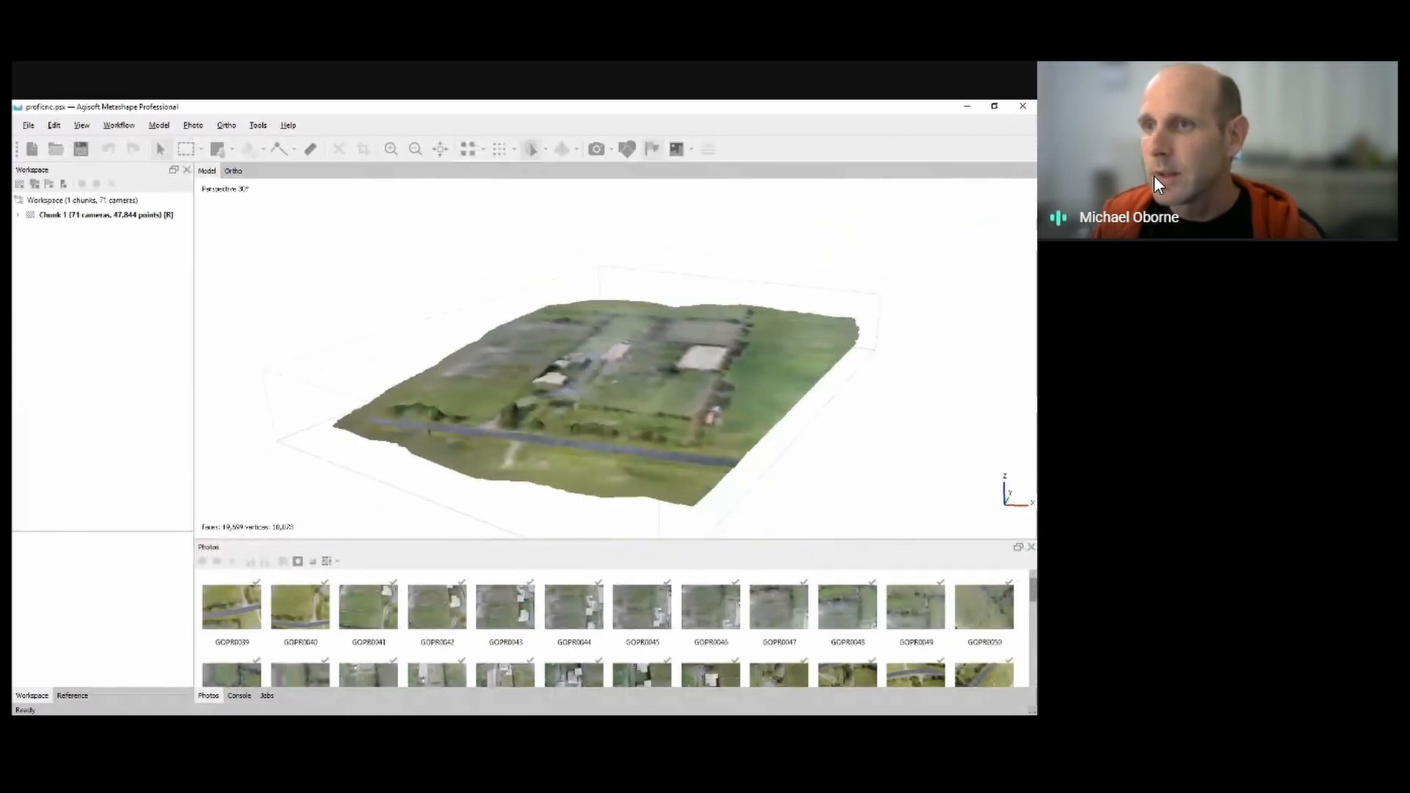
left_click(18, 214)
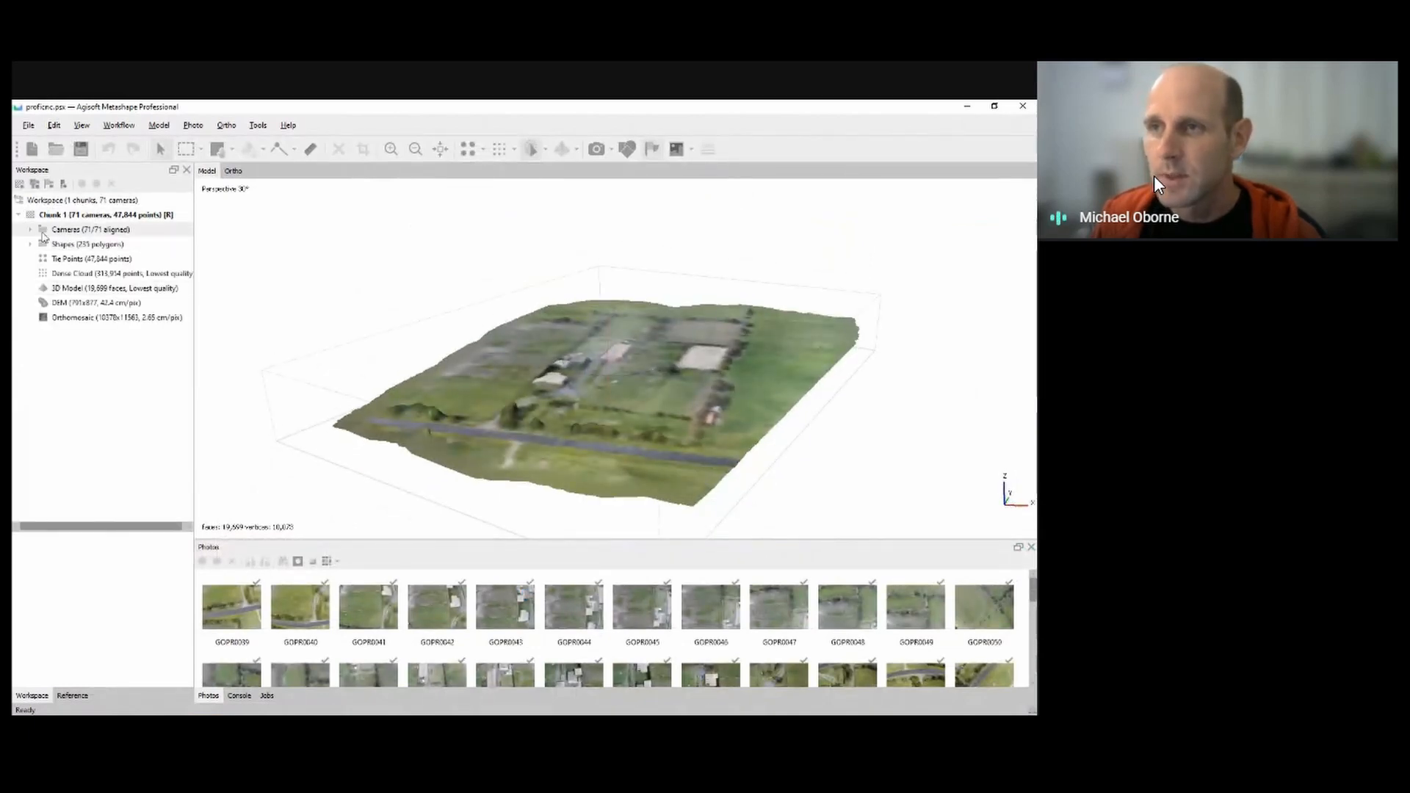
left_click(30, 230)
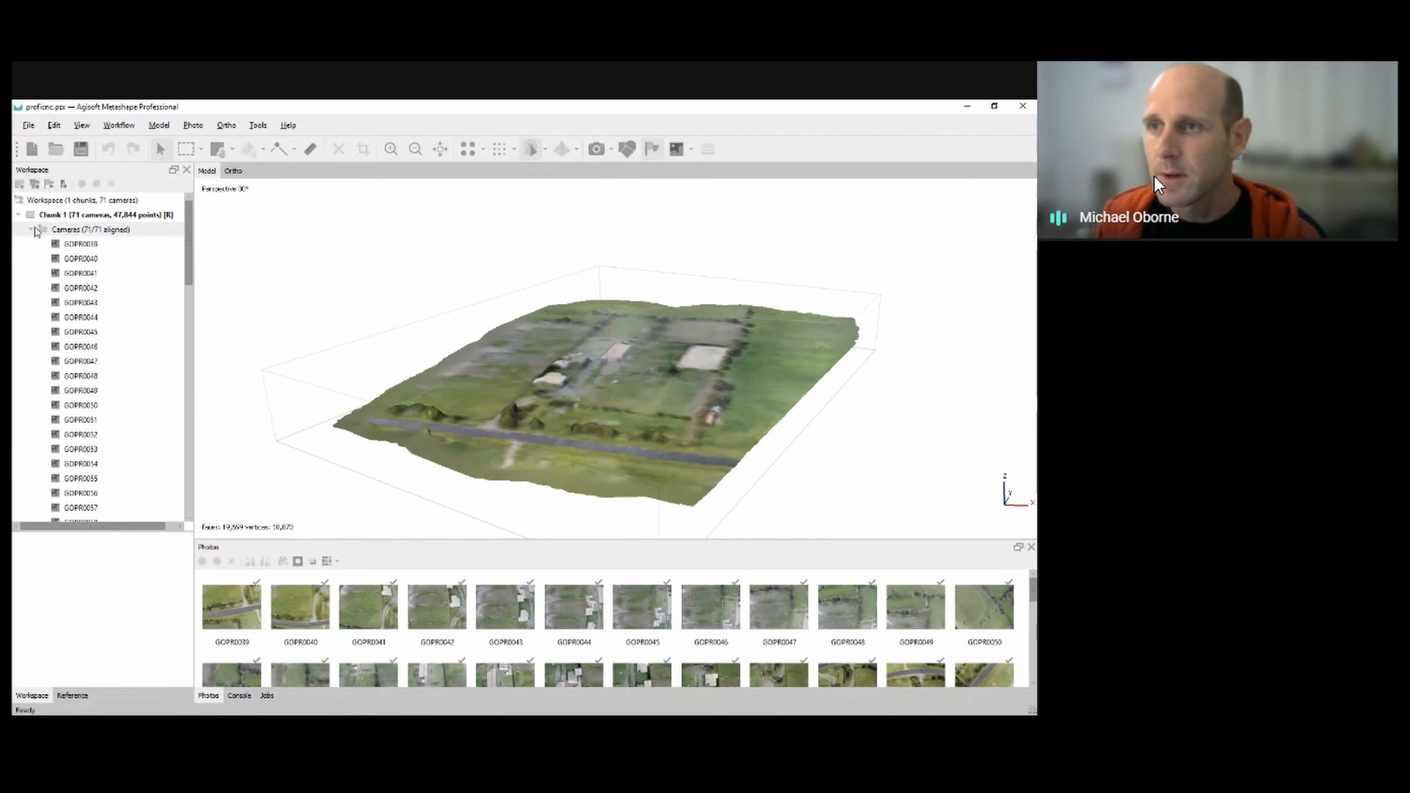
left_click(30, 230)
left_click(31, 244)
left_click(30, 243)
Open the Chunk 1 orthomosaic, dismiss the OpenSSL notice, and examine the photo seamlines around the farm buildings
left_click(123, 316)
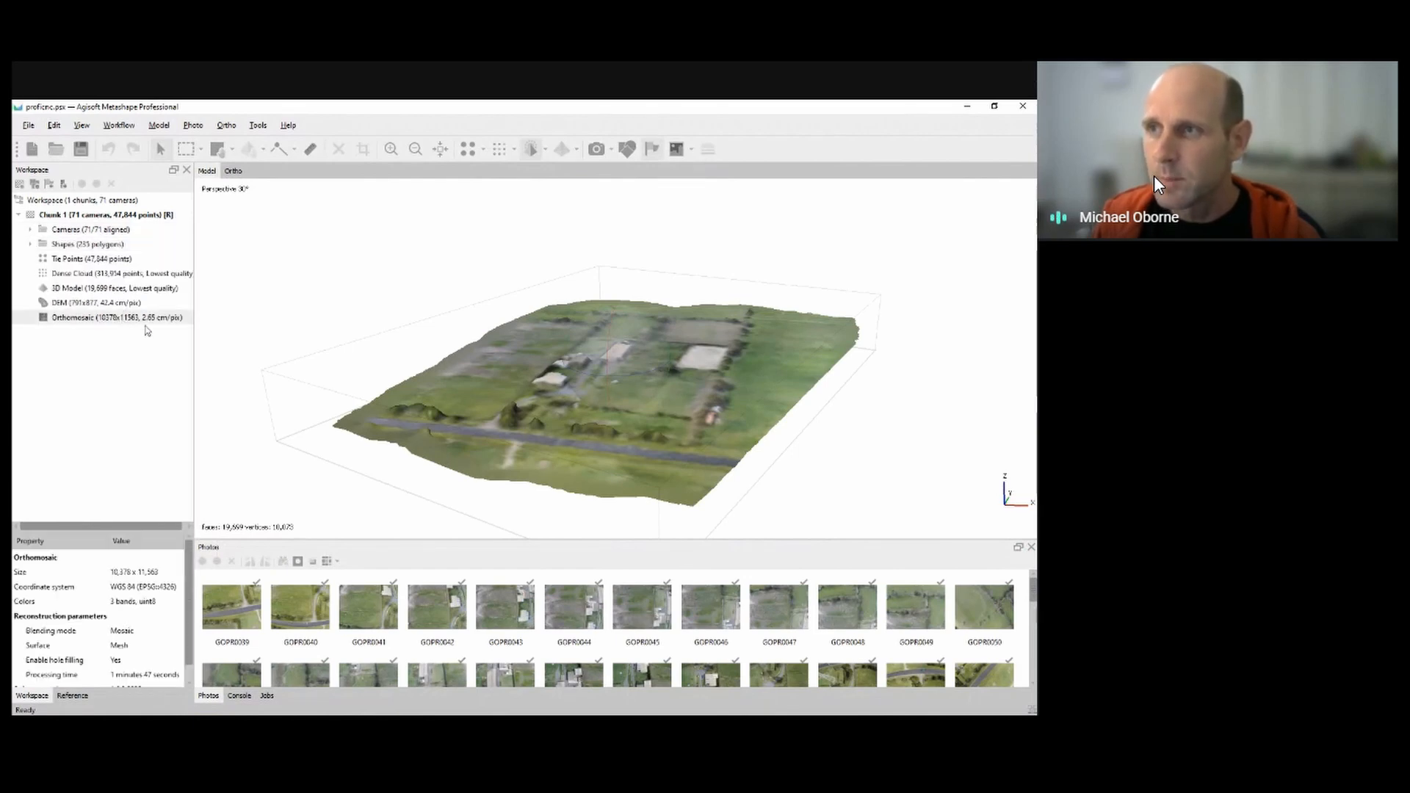
double_click(152, 317)
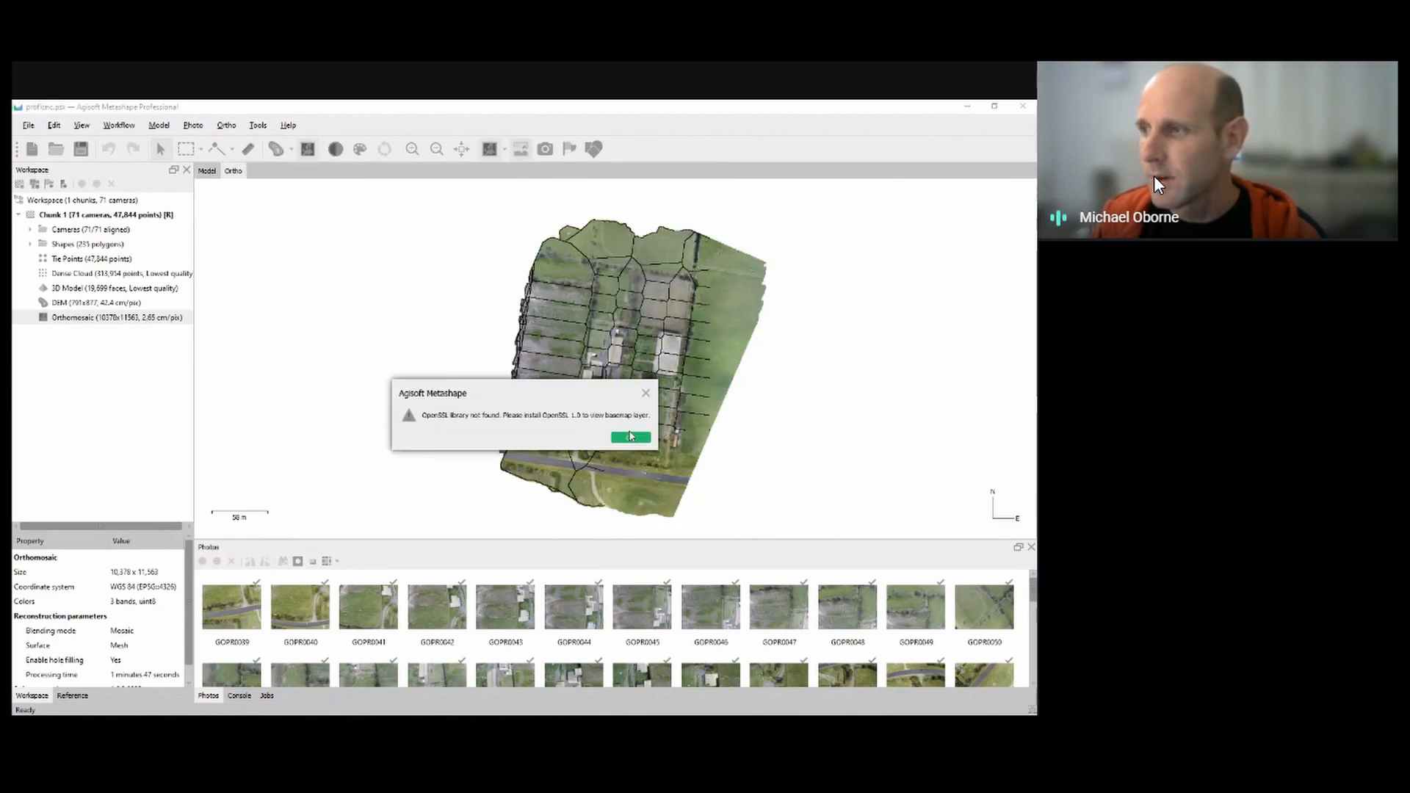
left_click(630, 437)
scroll(637, 403, "up", 2)
scroll(637, 403, "up", 3)
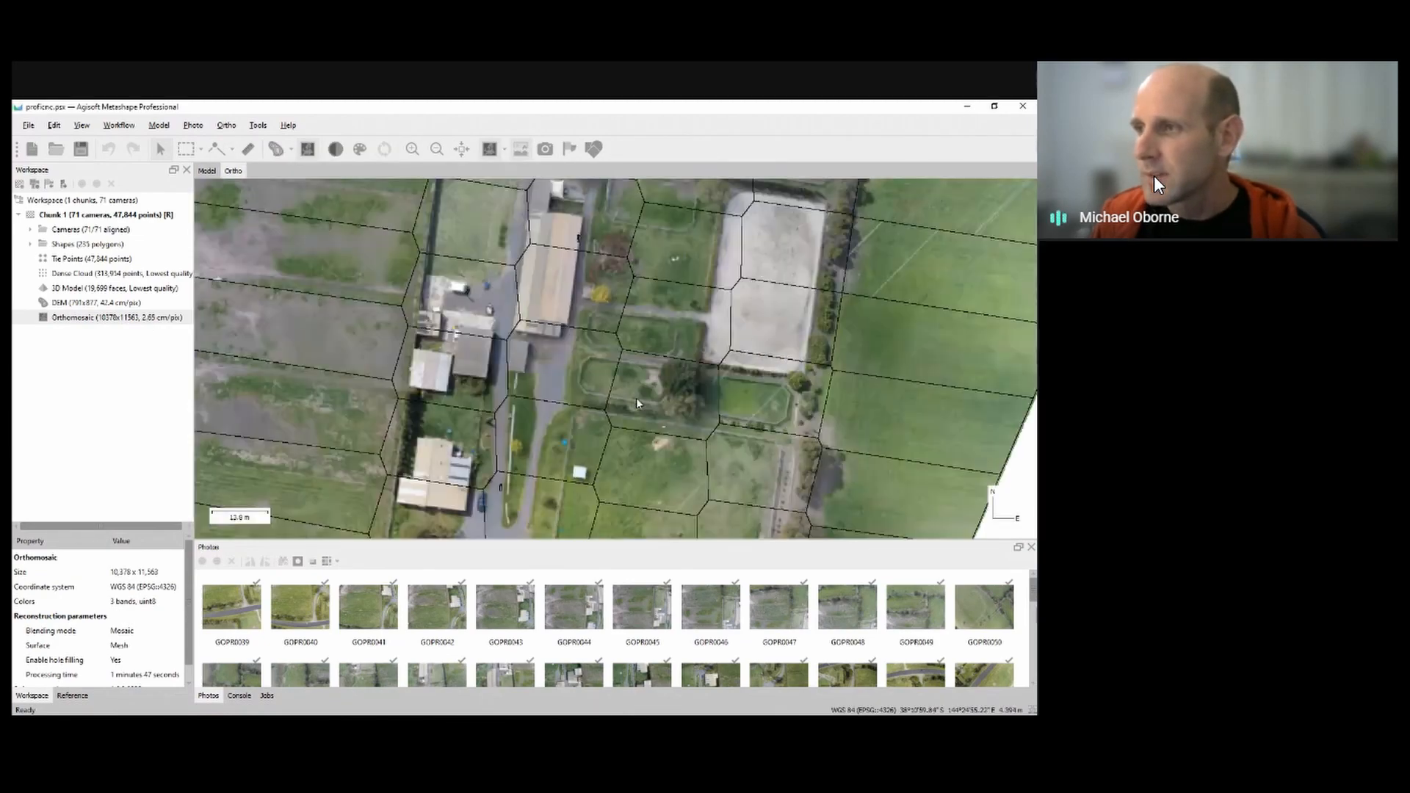
scroll(598, 361, "down", 2)
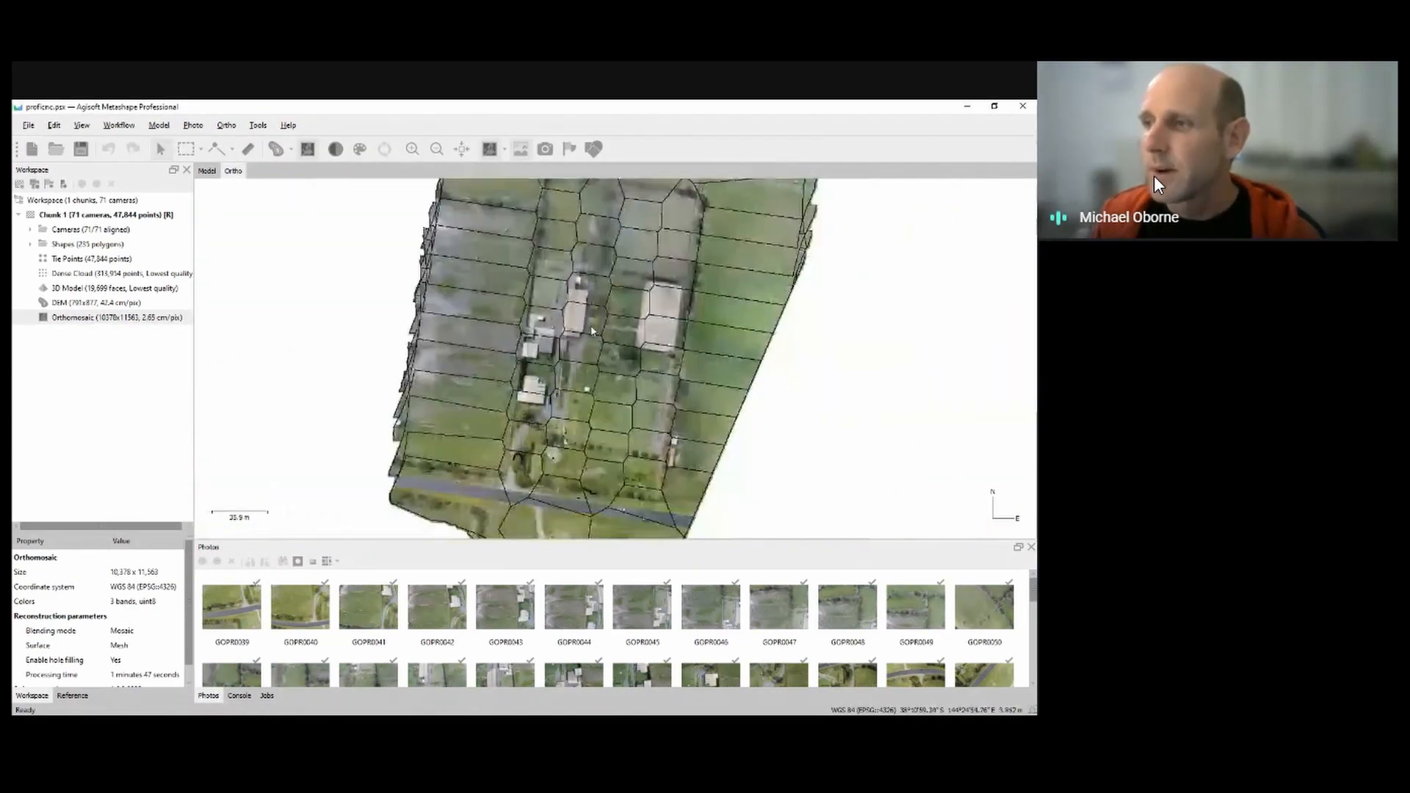
scroll(598, 326, "up", 2)
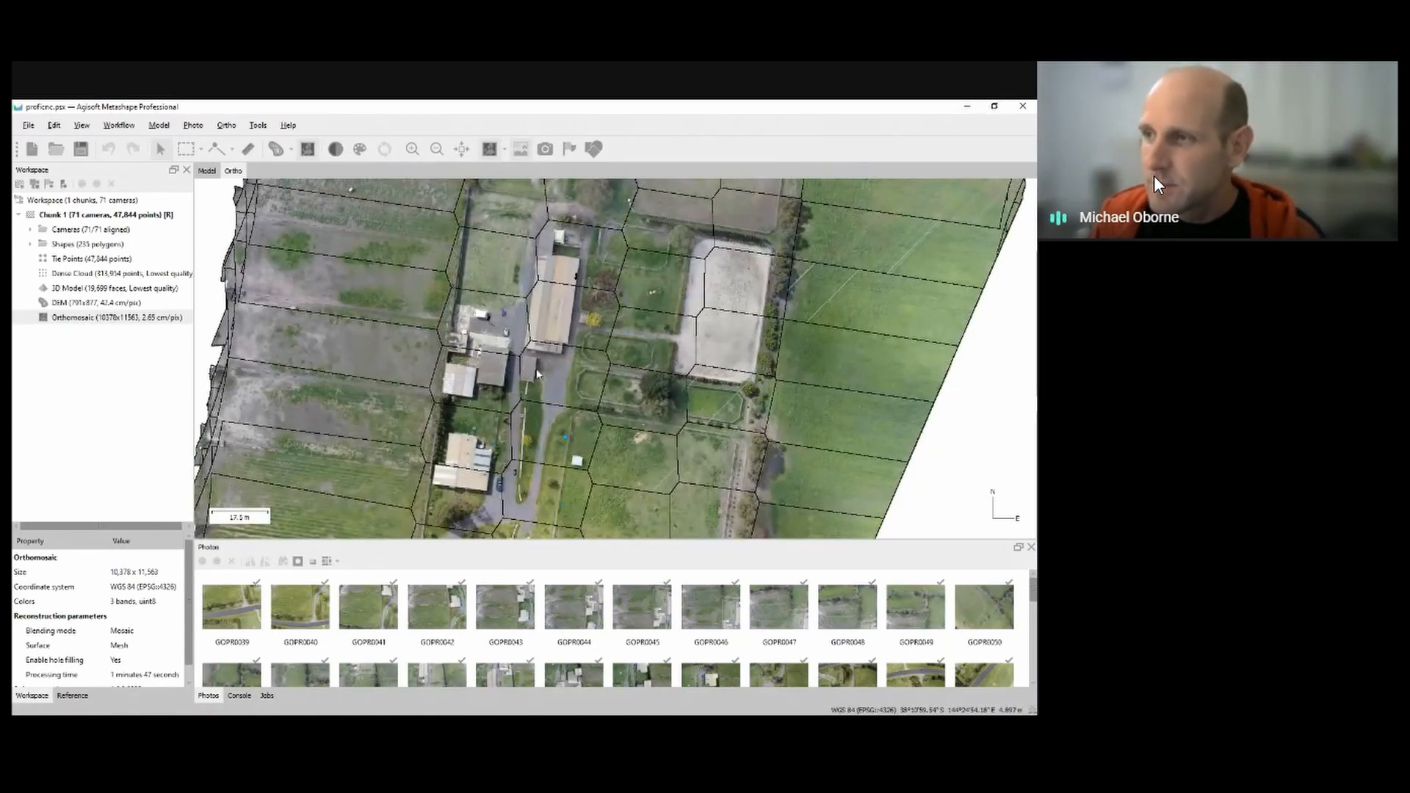
scroll(561, 352, "down", 4)
scroll(562, 353, "up", 2)
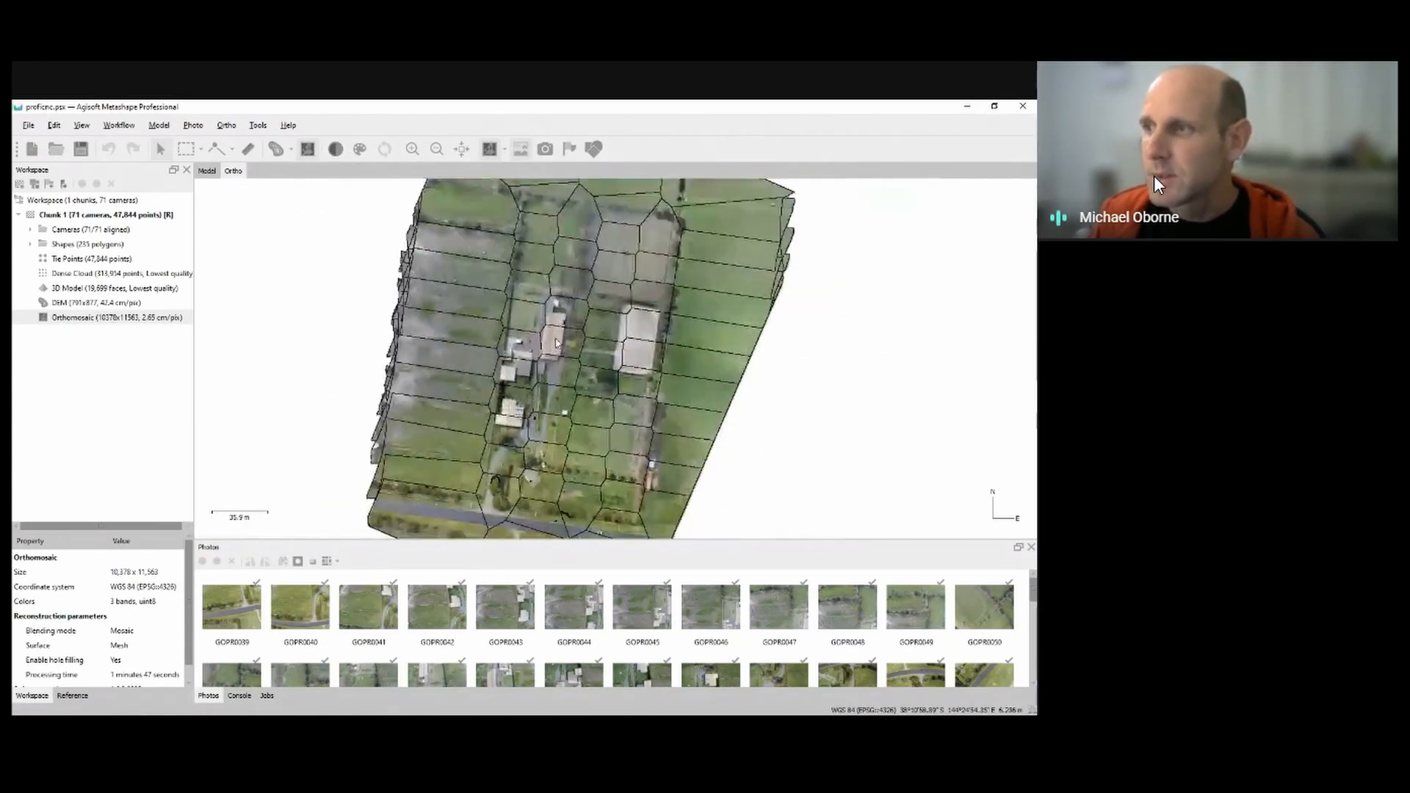
Return to the 3D model and examine the buildings and road from a closer oblique angle
left_click(207, 171)
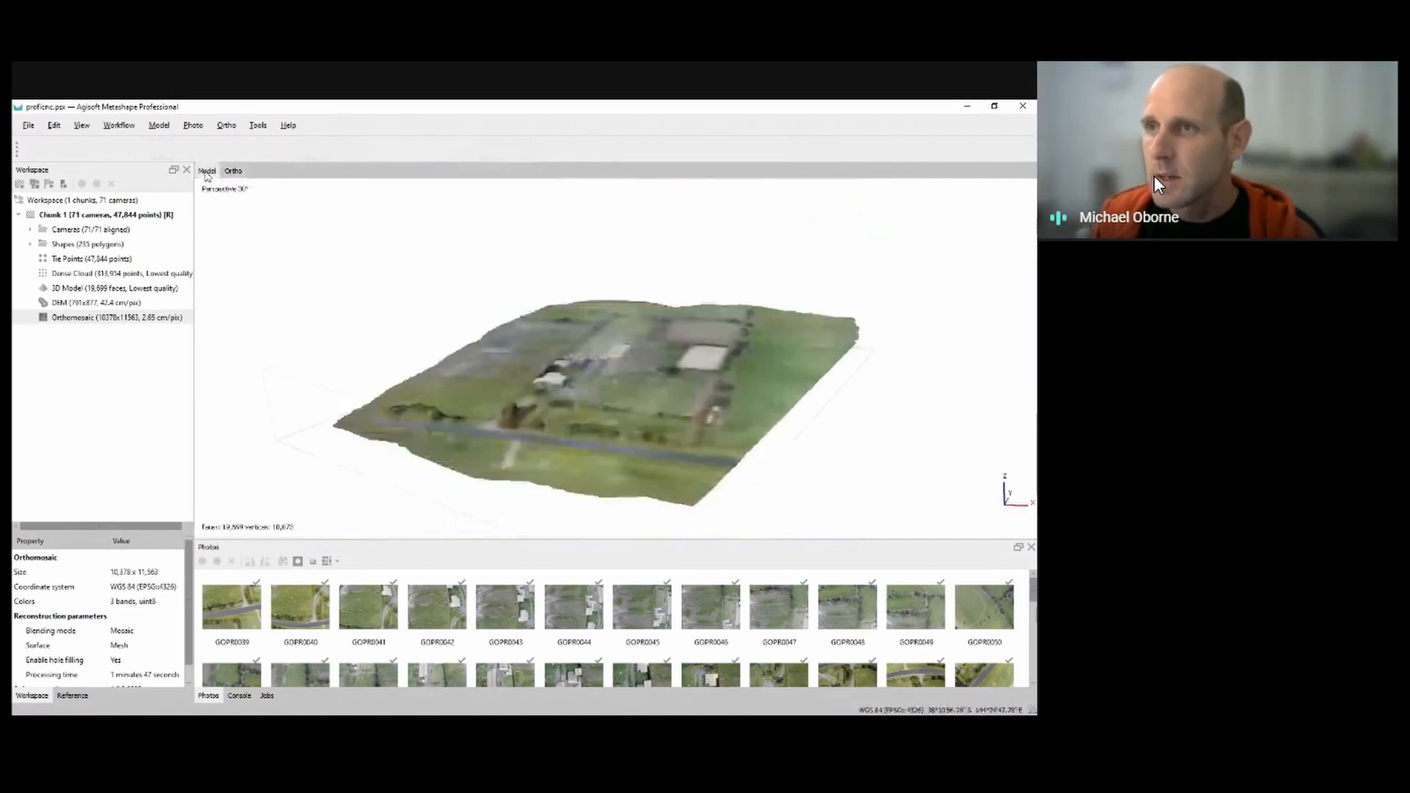
scroll(654, 367, "up", 2)
left_click_drag(651, 362, 617, 358)
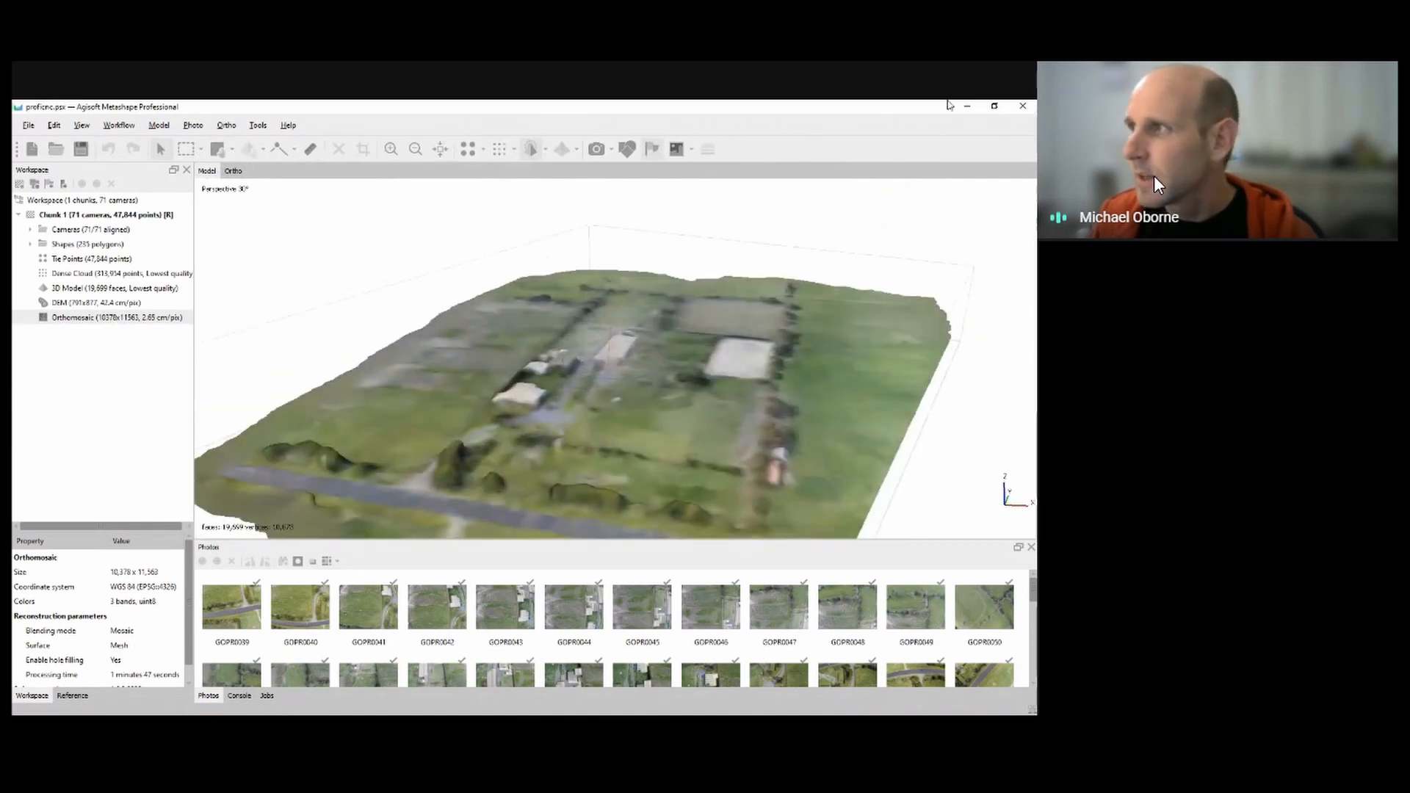
Switch to File Explorer, open tiled.tif from the image folder inside out, view the stitched orthophoto and close it
left_click(967, 107)
left_click(232, 204)
double_click(232, 205)
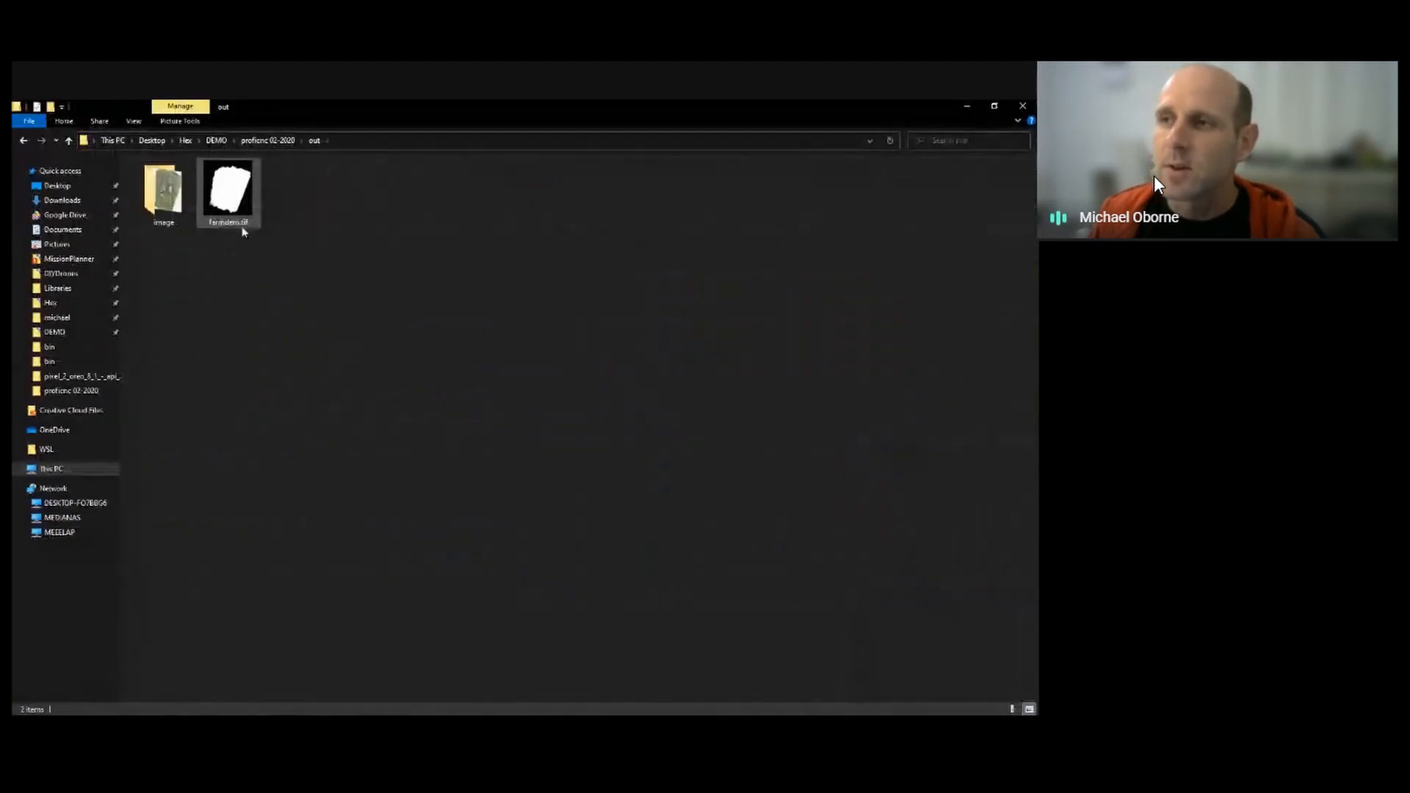
double_click(164, 189)
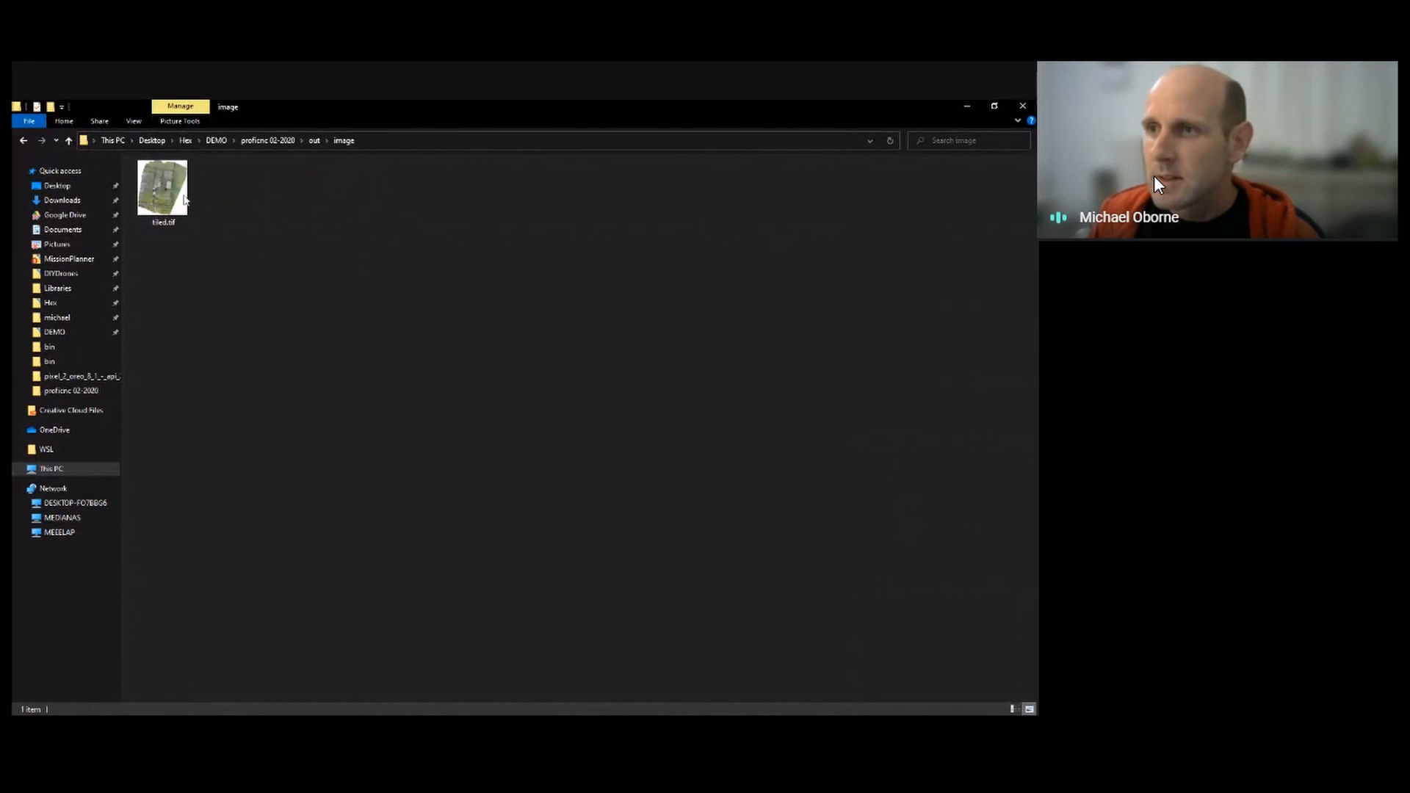
left_click(155, 194)
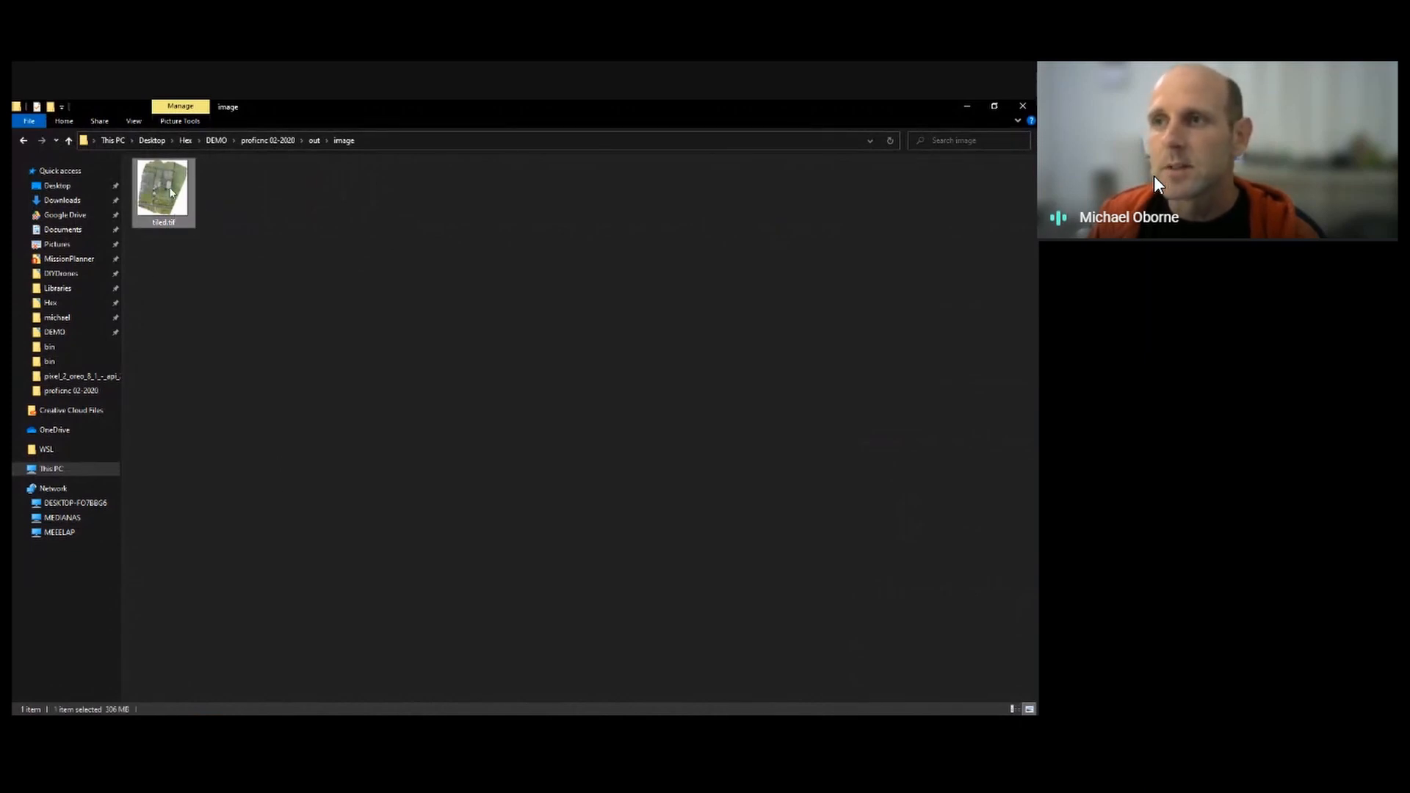
double_click(169, 192)
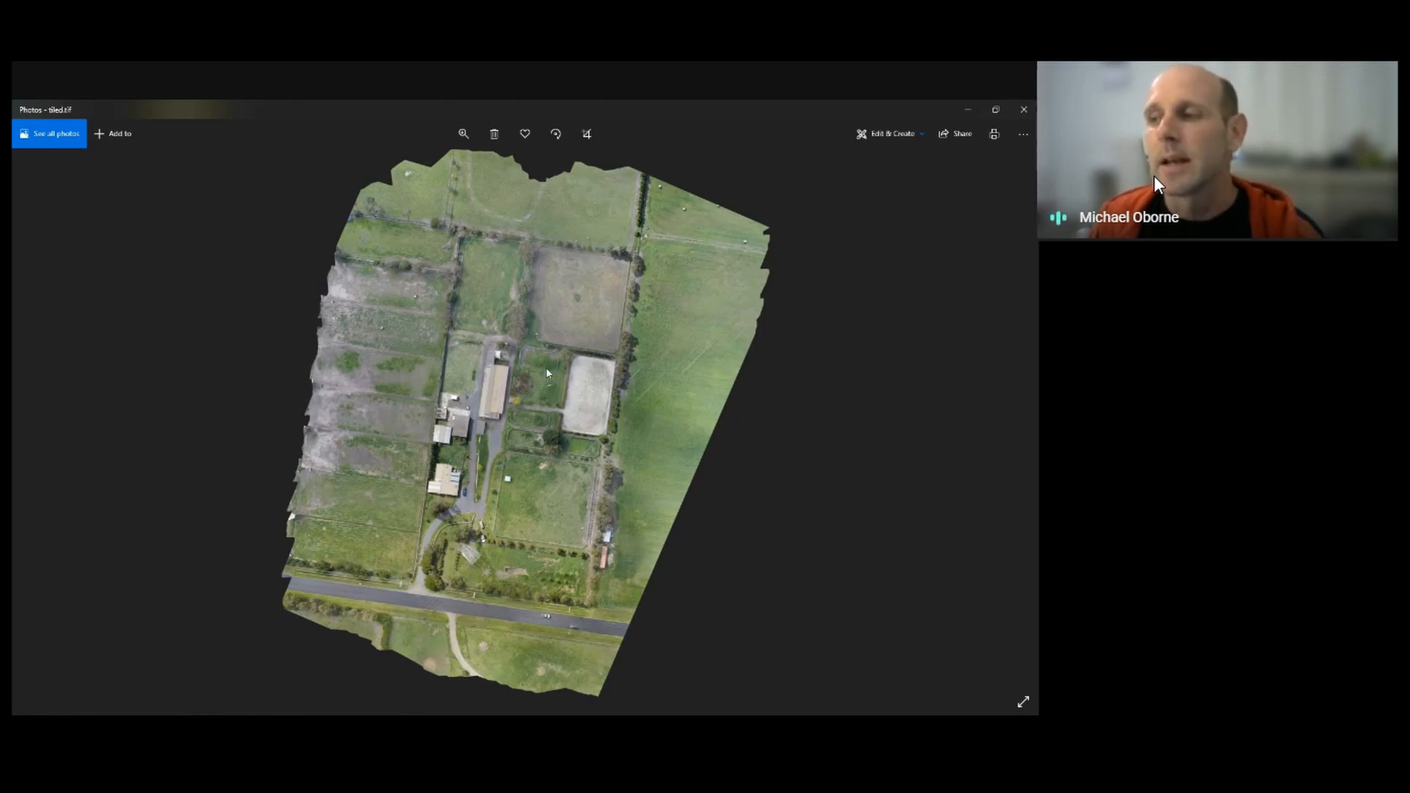
left_click(1024, 110)
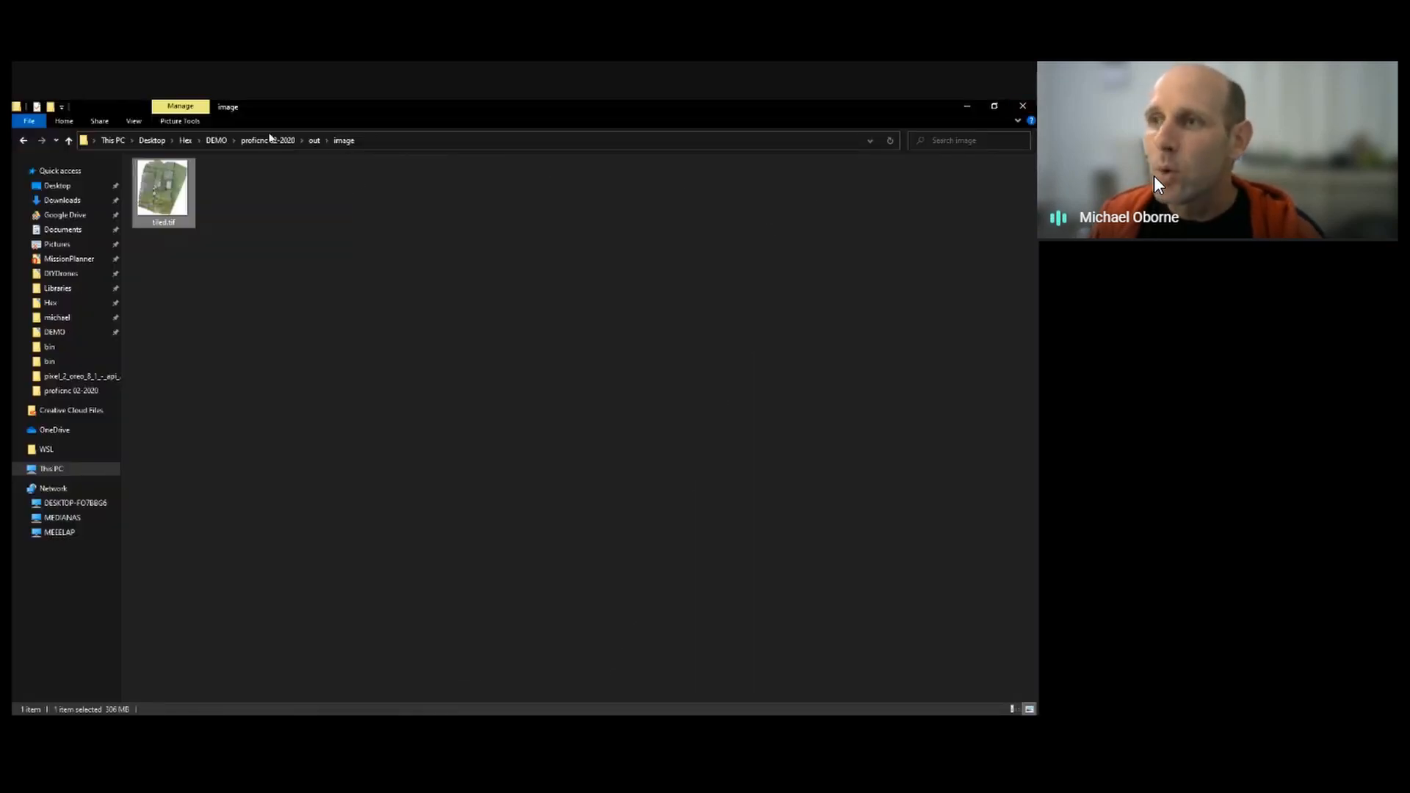
Check the details of farmdem.tif in the out folder of proficnc 02-2020, and open it in Global Mapper
left_click(237, 195)
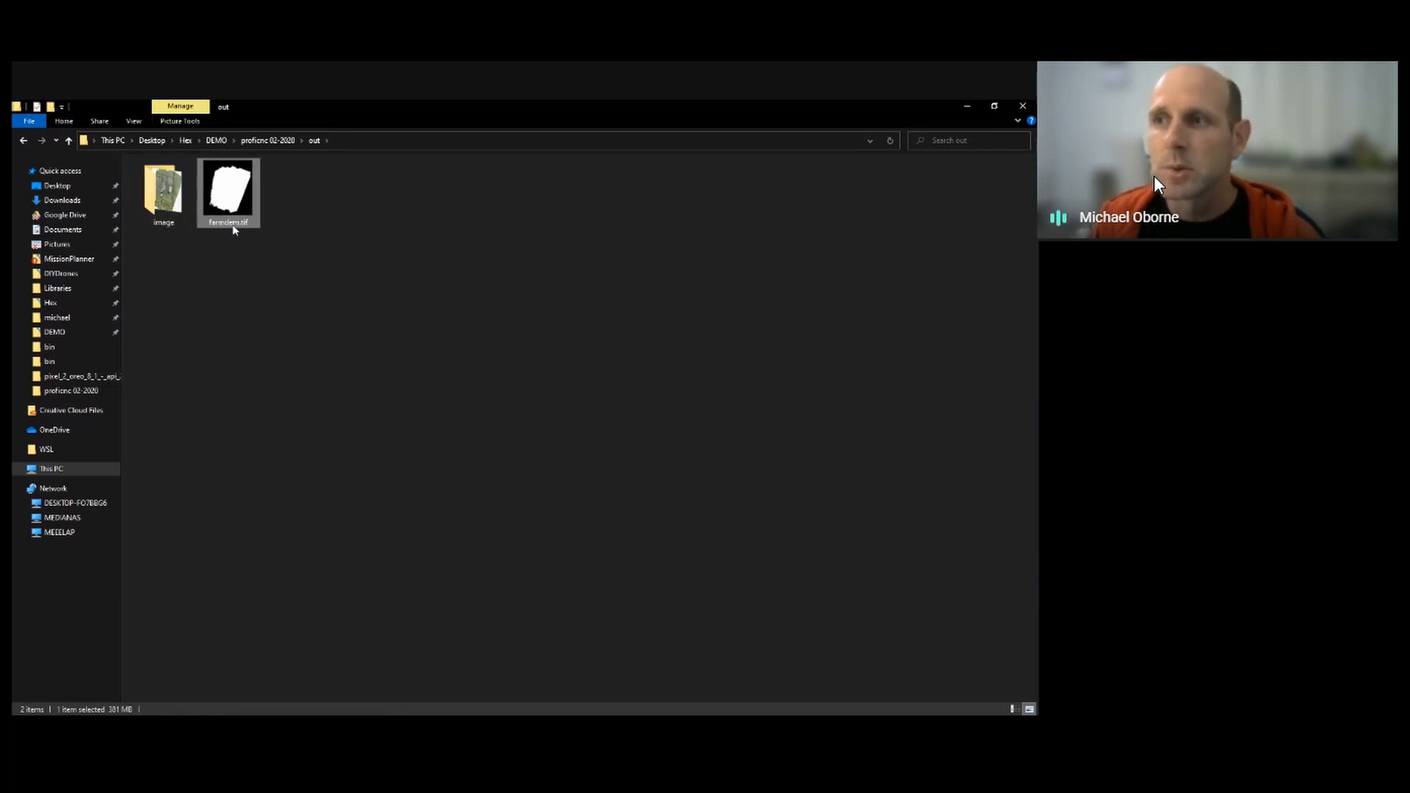
mouse_move(232, 203)
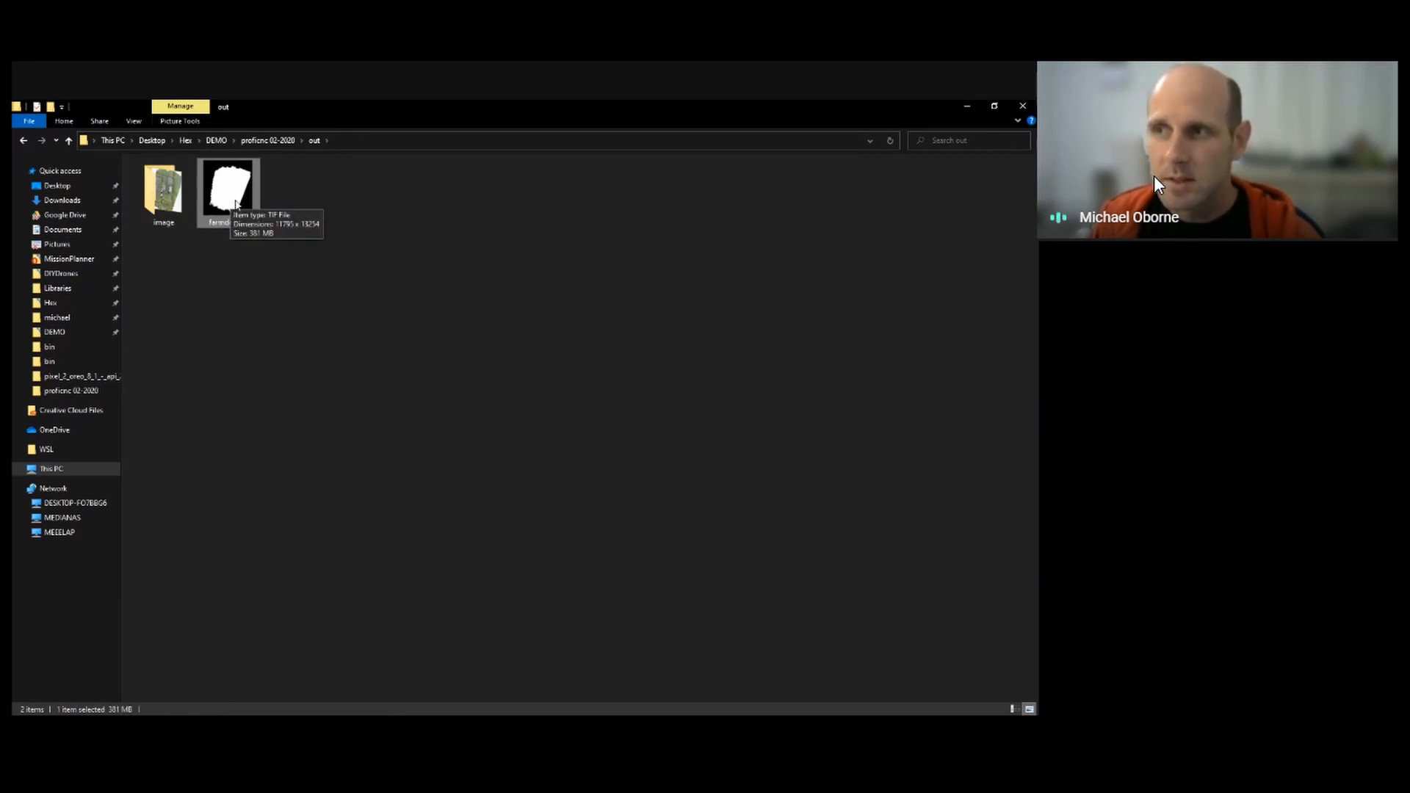
double_click(163, 189)
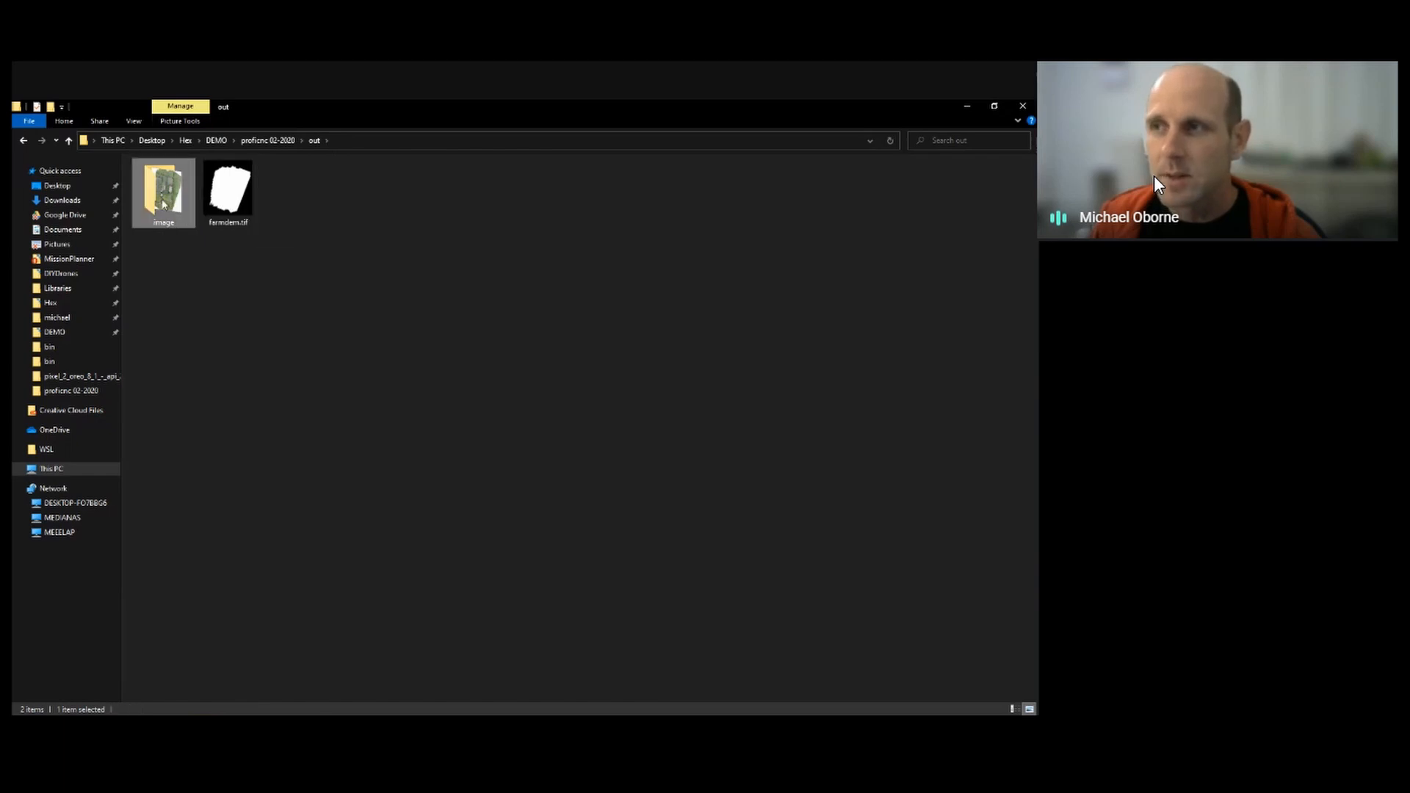
left_click(315, 141)
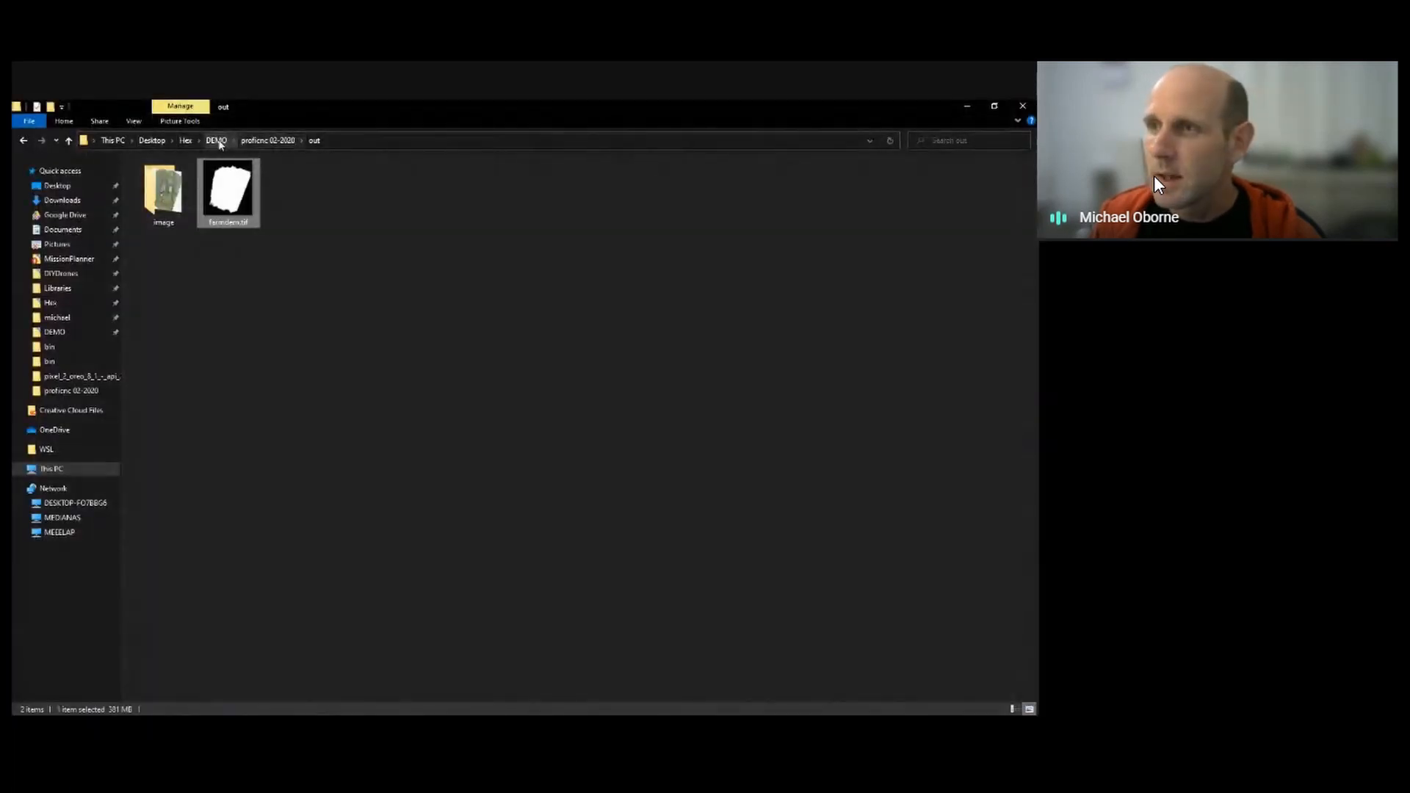
left_click(216, 140)
double_click(207, 207)
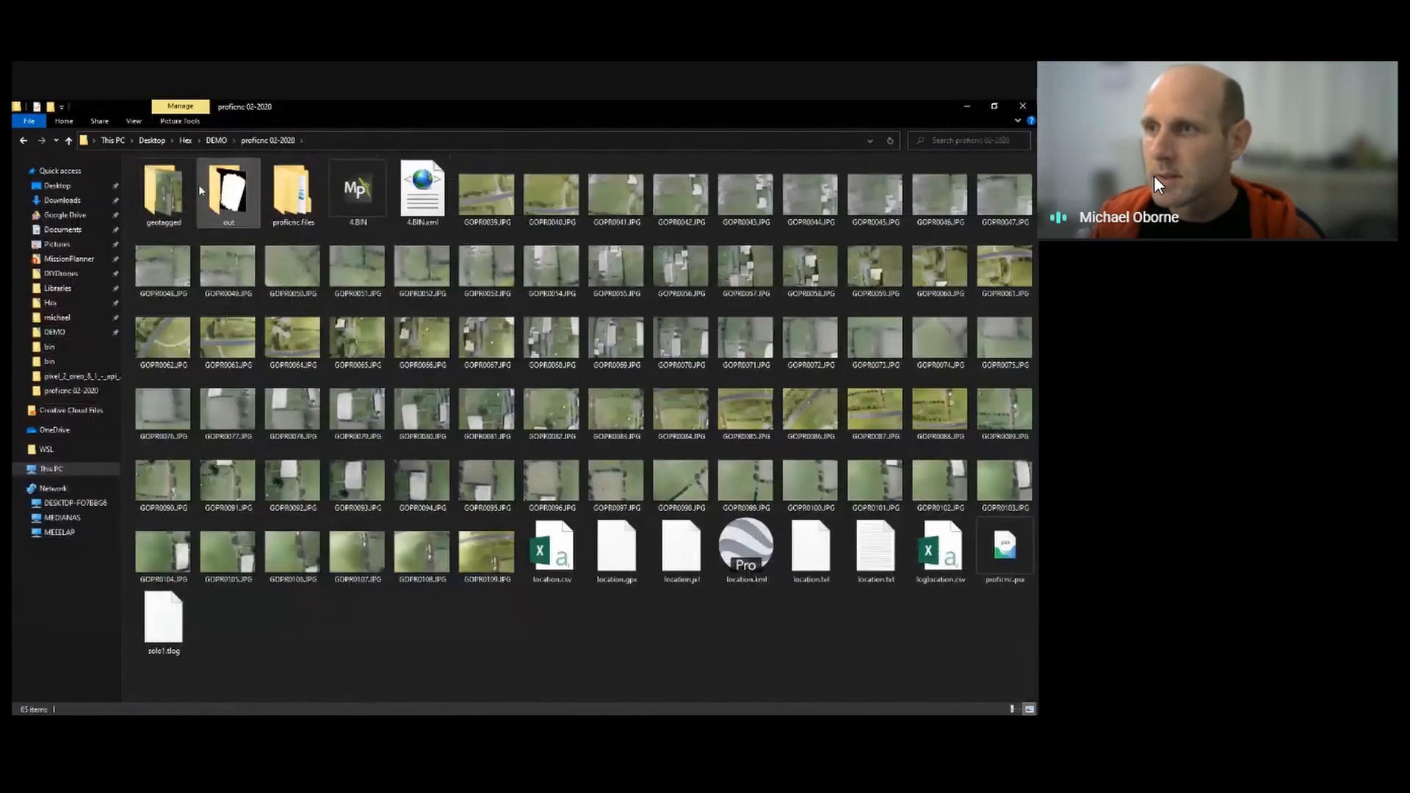
double_click(200, 190)
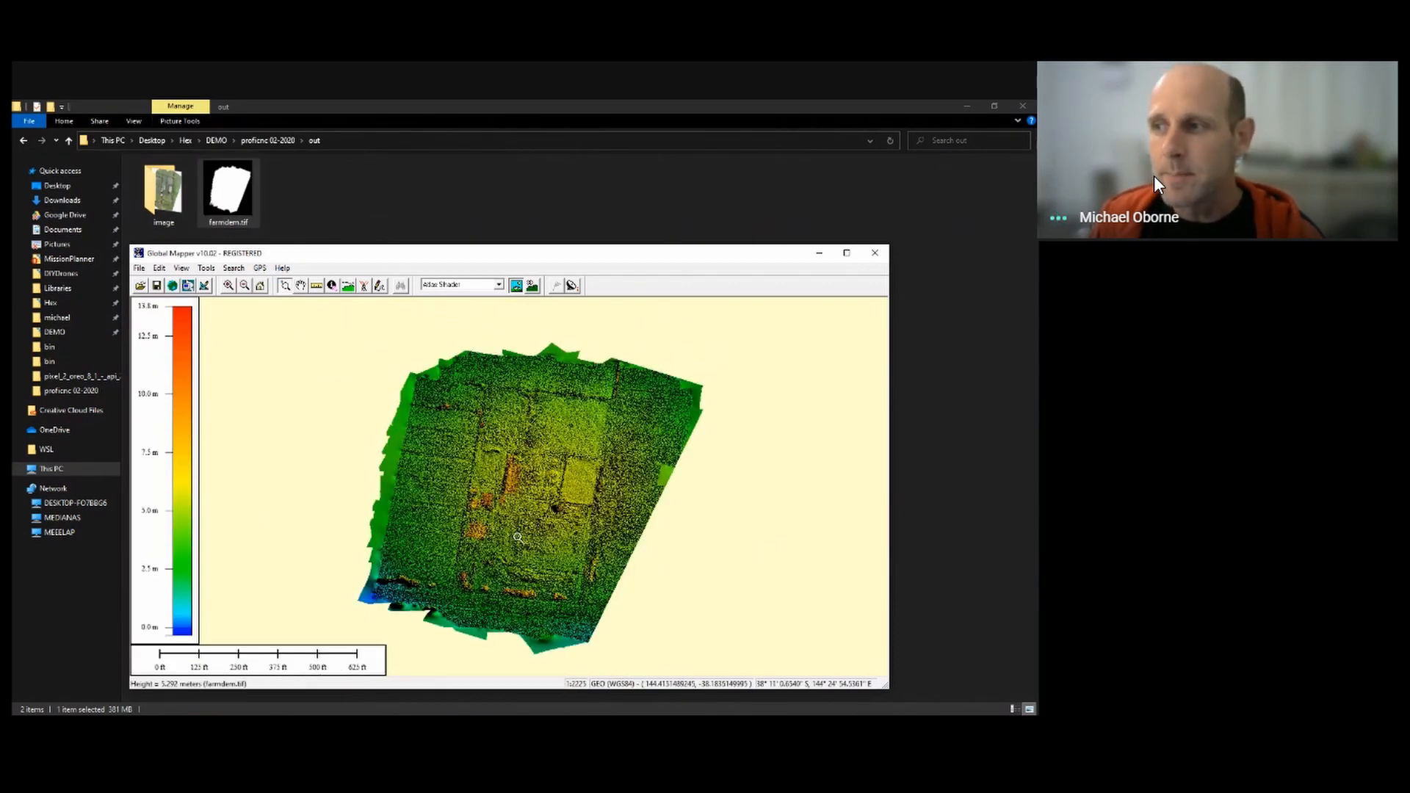
Examine the elevation shading and heights around the farm buildings in farmdem.tif up close, and close Global Mapper
left_click(446, 430)
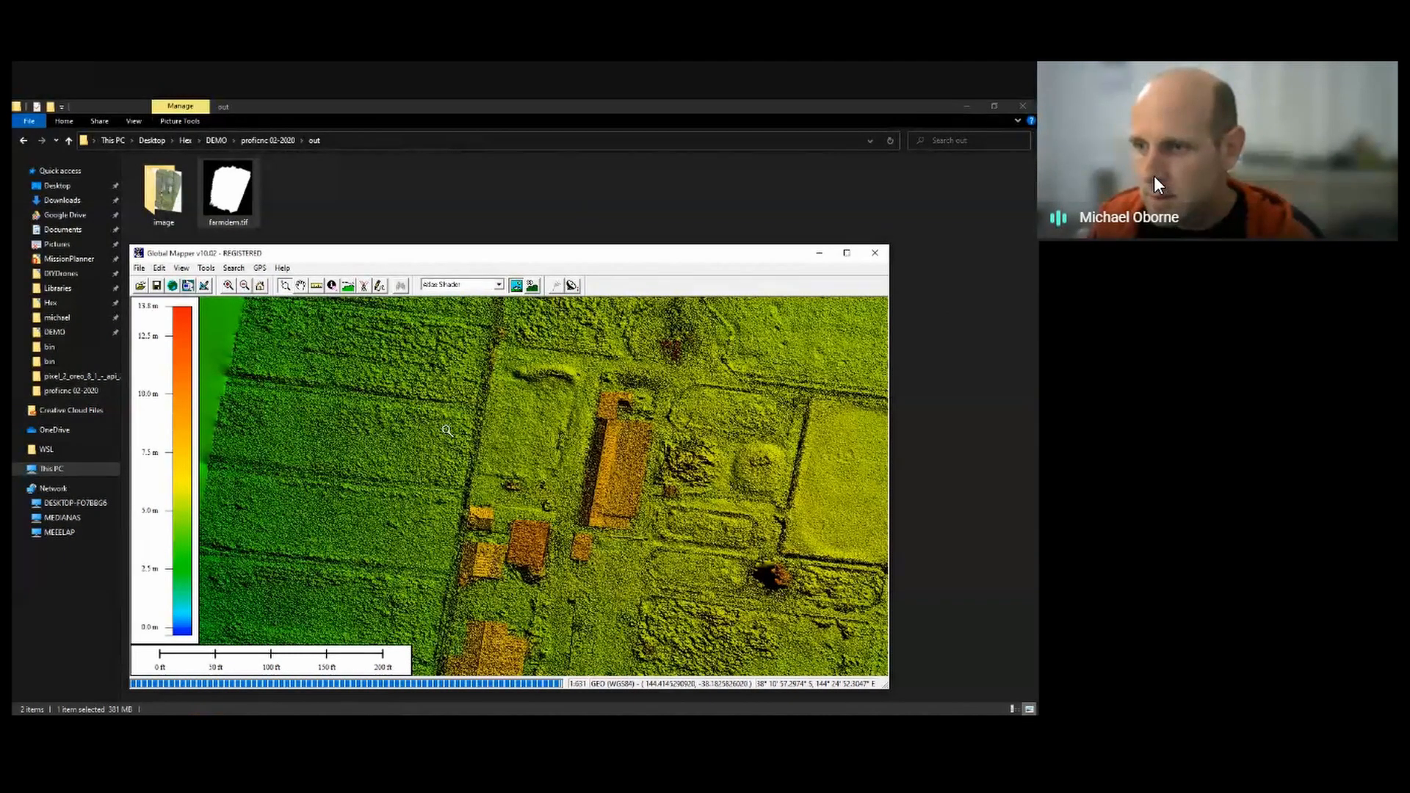
left_click_drag(470, 253, 475, 186)
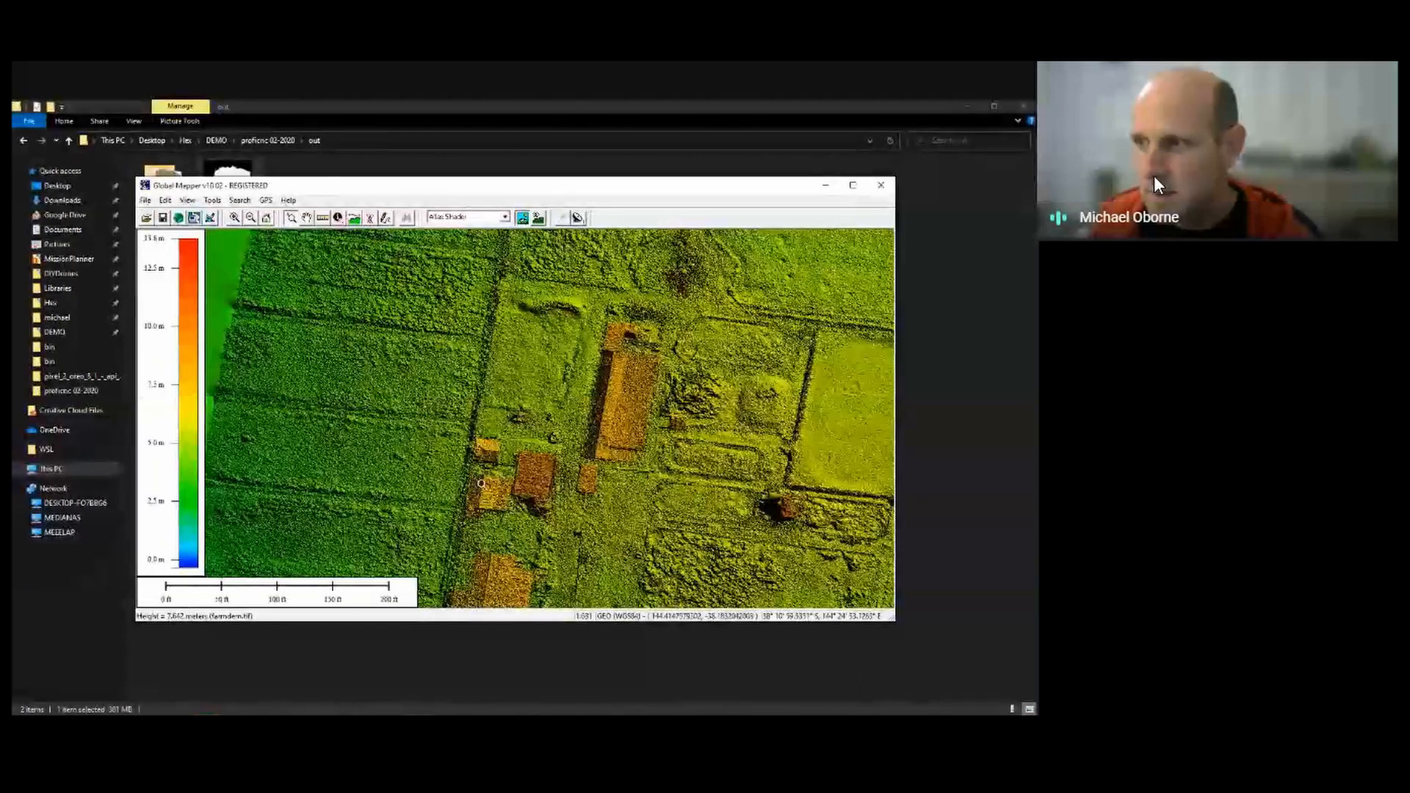
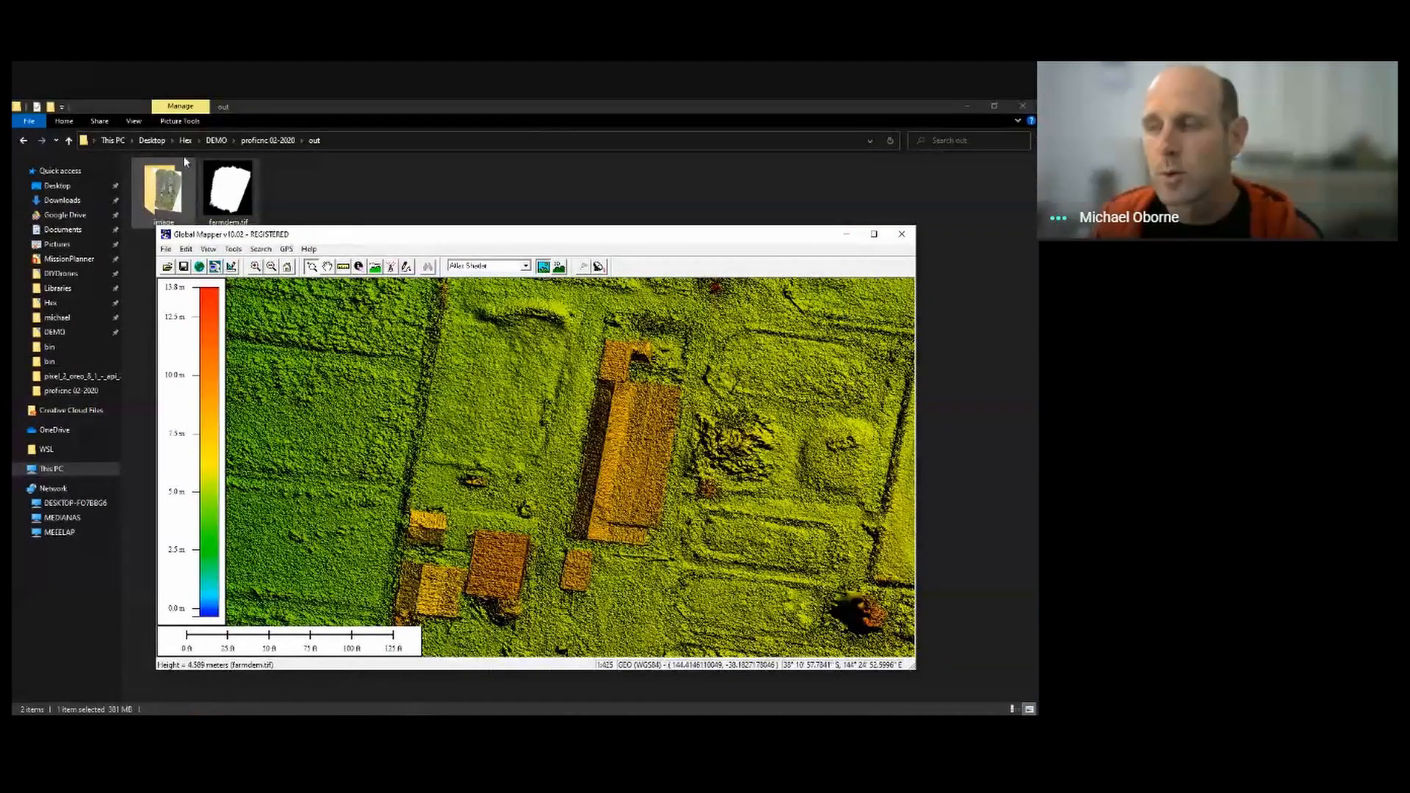
mouse_move(378, 234)
left_mouse_down()
mouse_move(389, 227)
mouse_move(386, 246)
left_mouse_up()
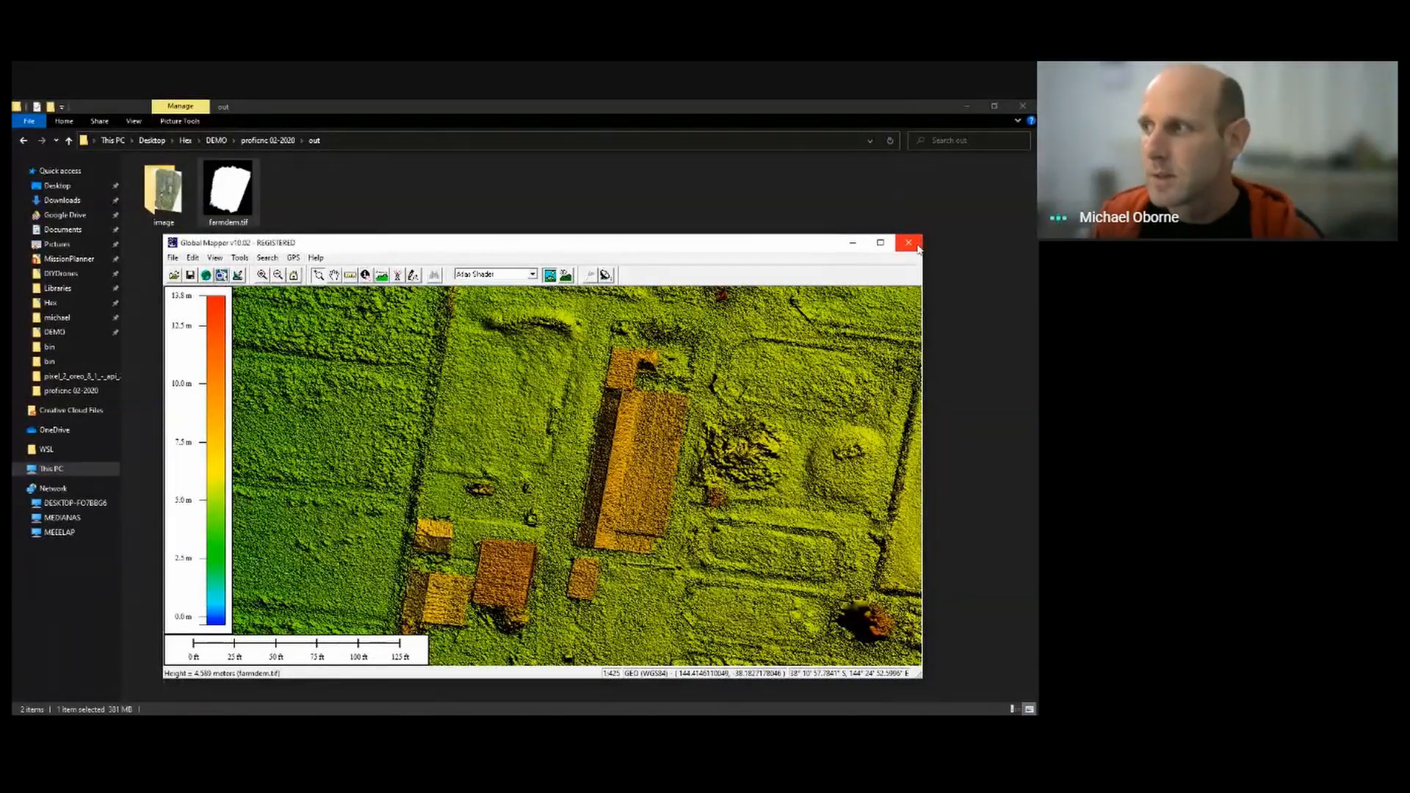
left_click(917, 250)
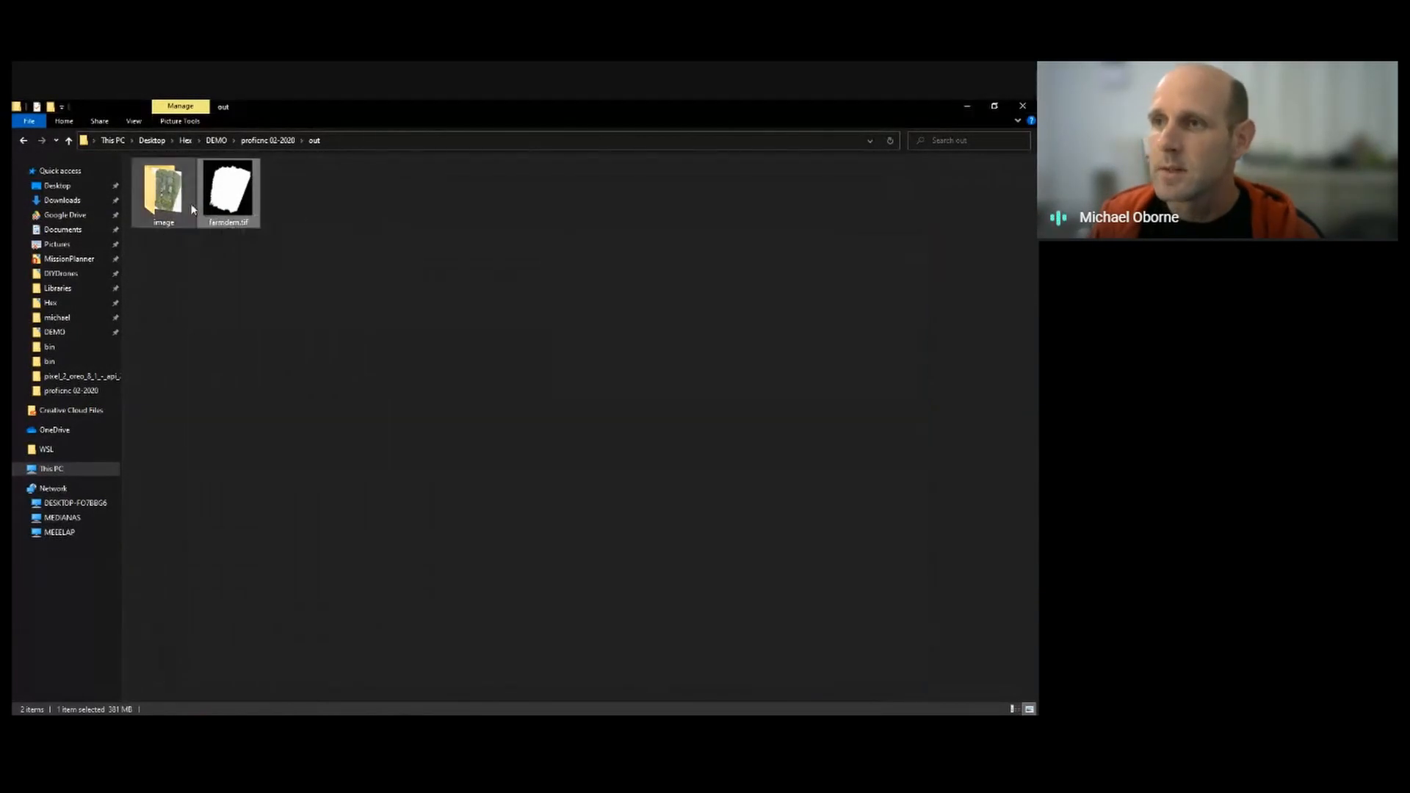
Open the image folder containing tiled.tif and copy its full folder path
double_click(159, 187)
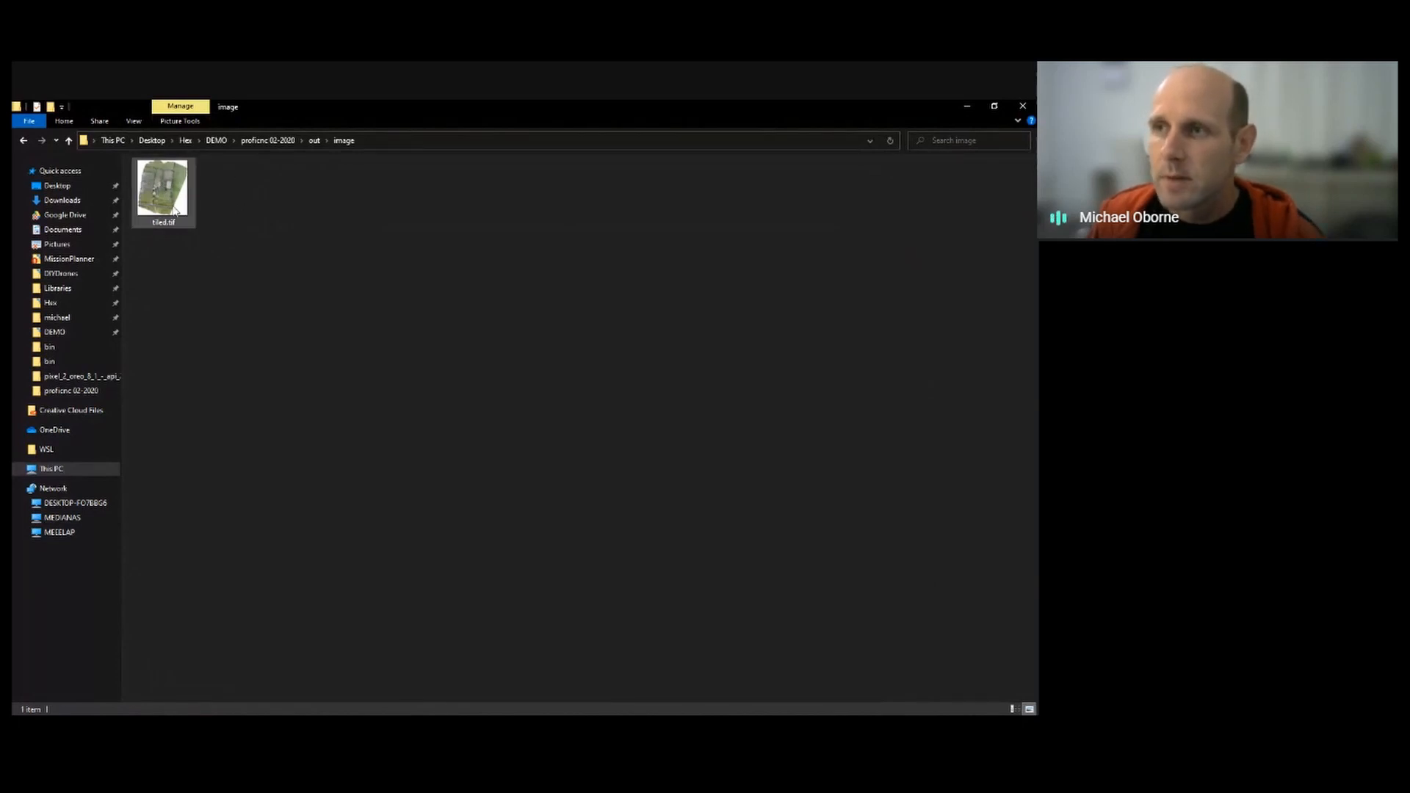
left_click(367, 145)
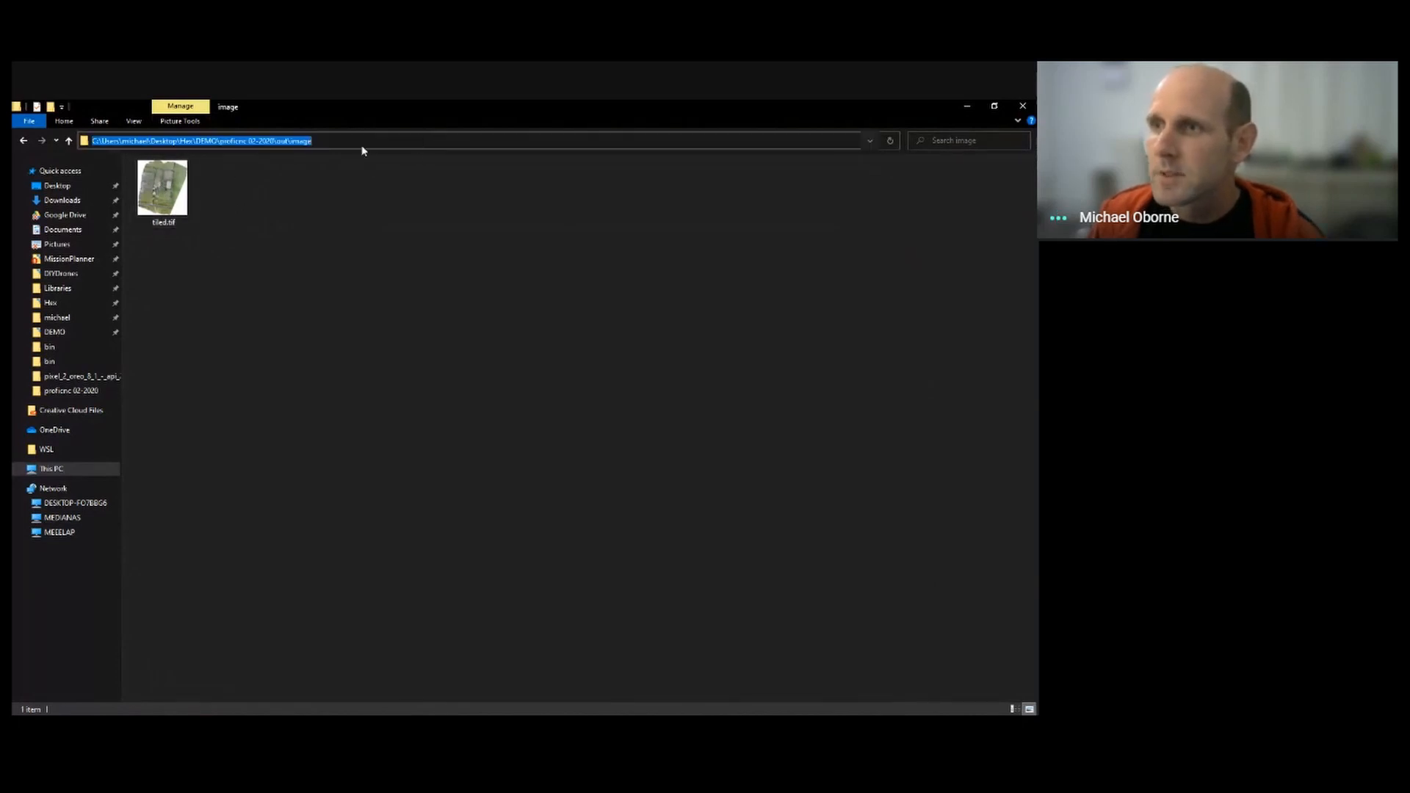
right_click(291, 140)
left_click(204, 180)
left_click(263, 197)
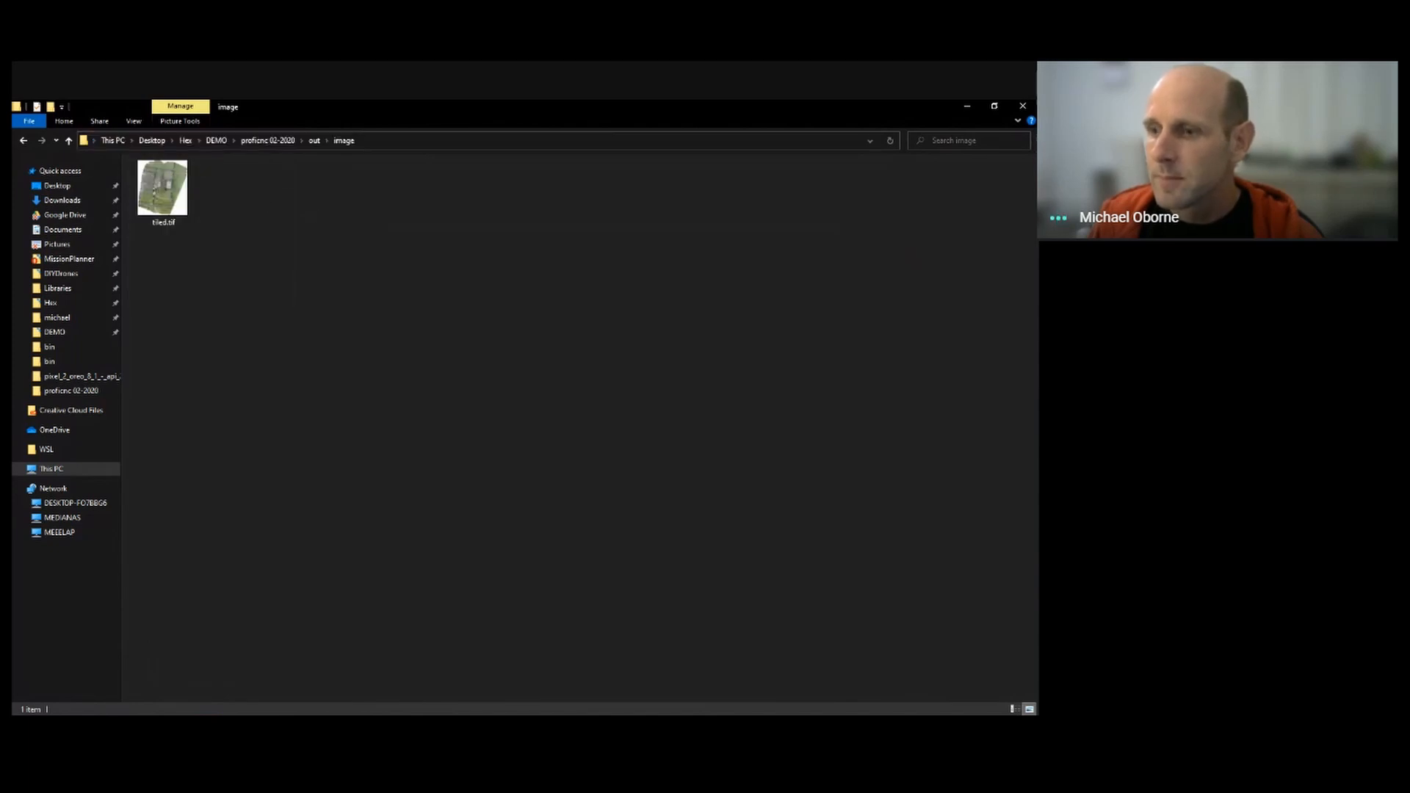
Switch to Mission Planner, close the Geo Ref Images window, and show the vehicle actions on the flight data screen
left_click(236, 725)
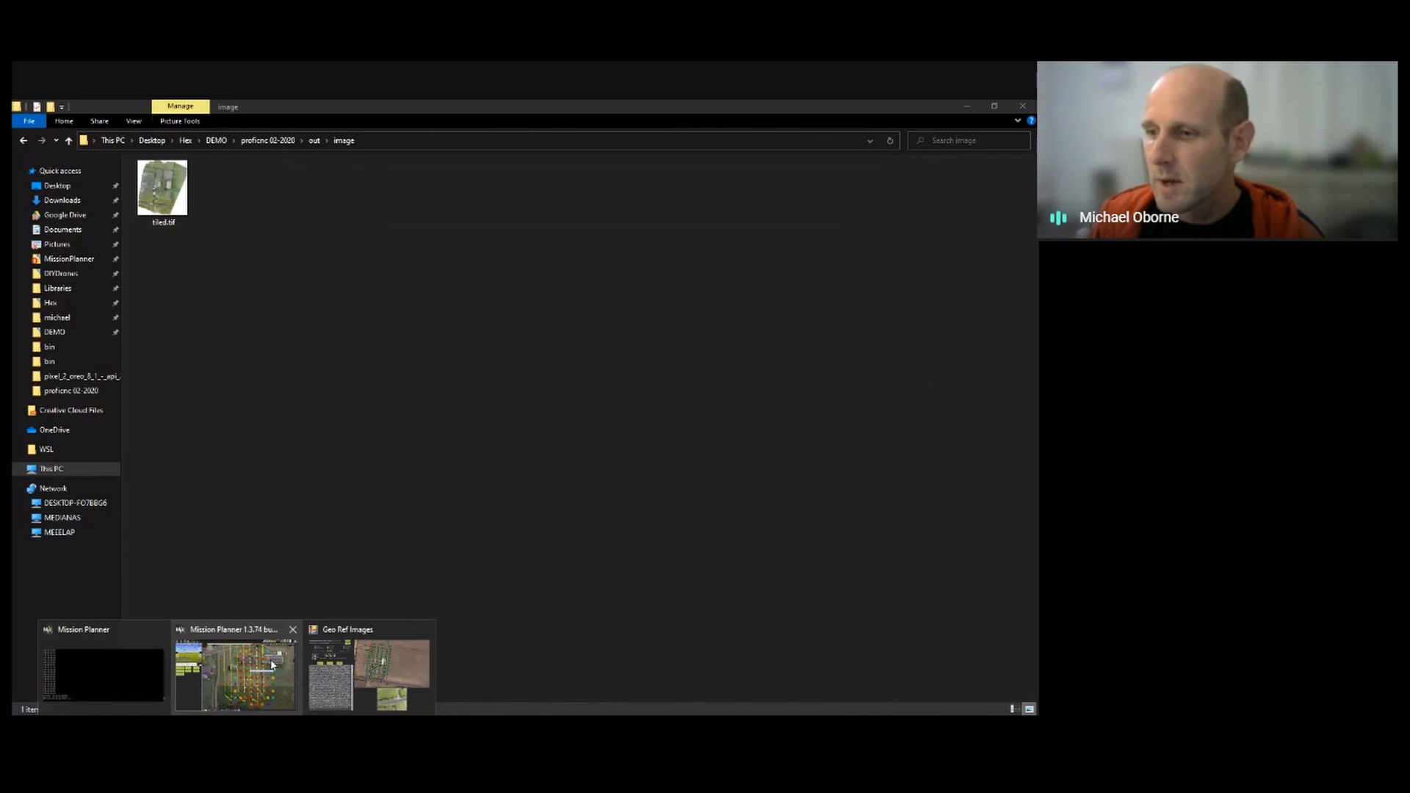
left_click(367, 672)
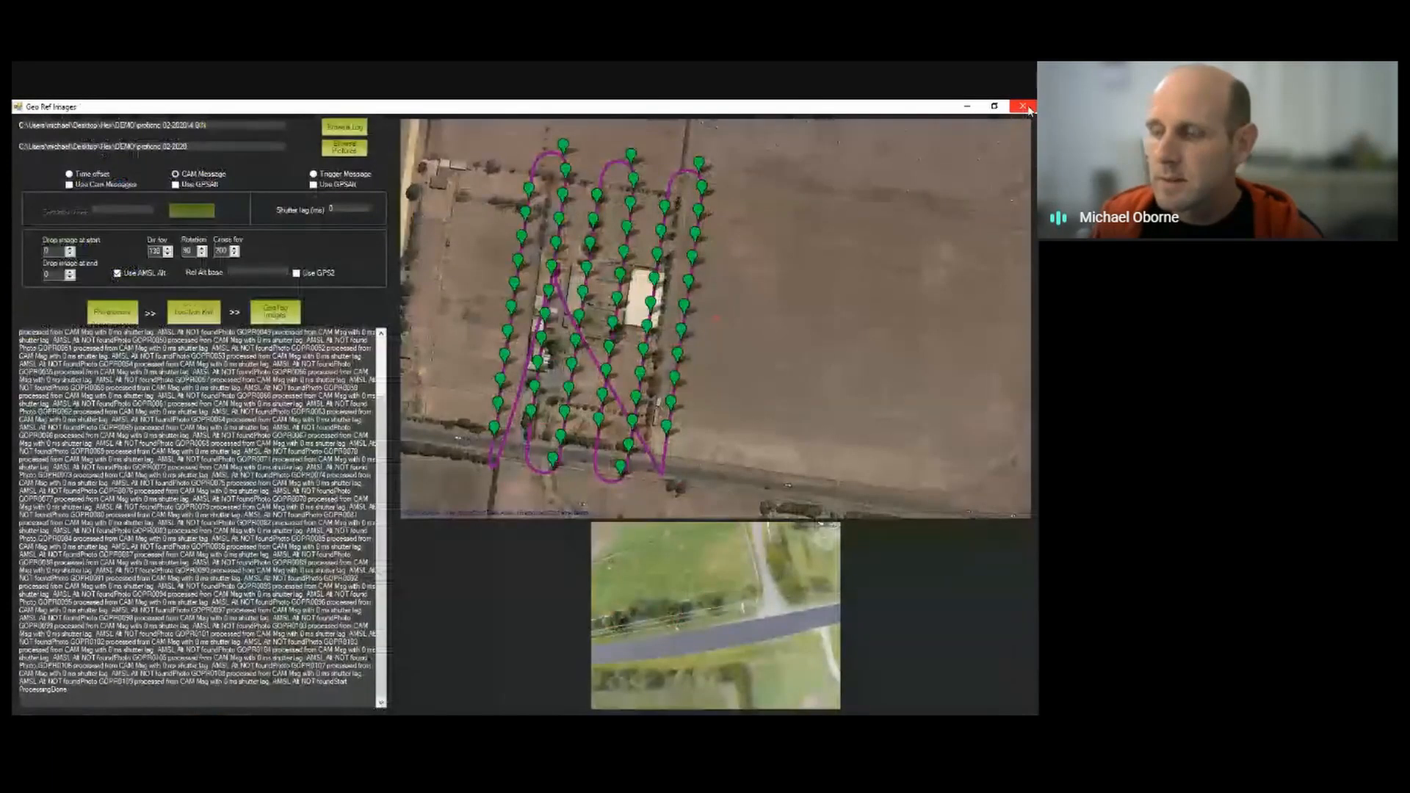
left_click(1029, 110)
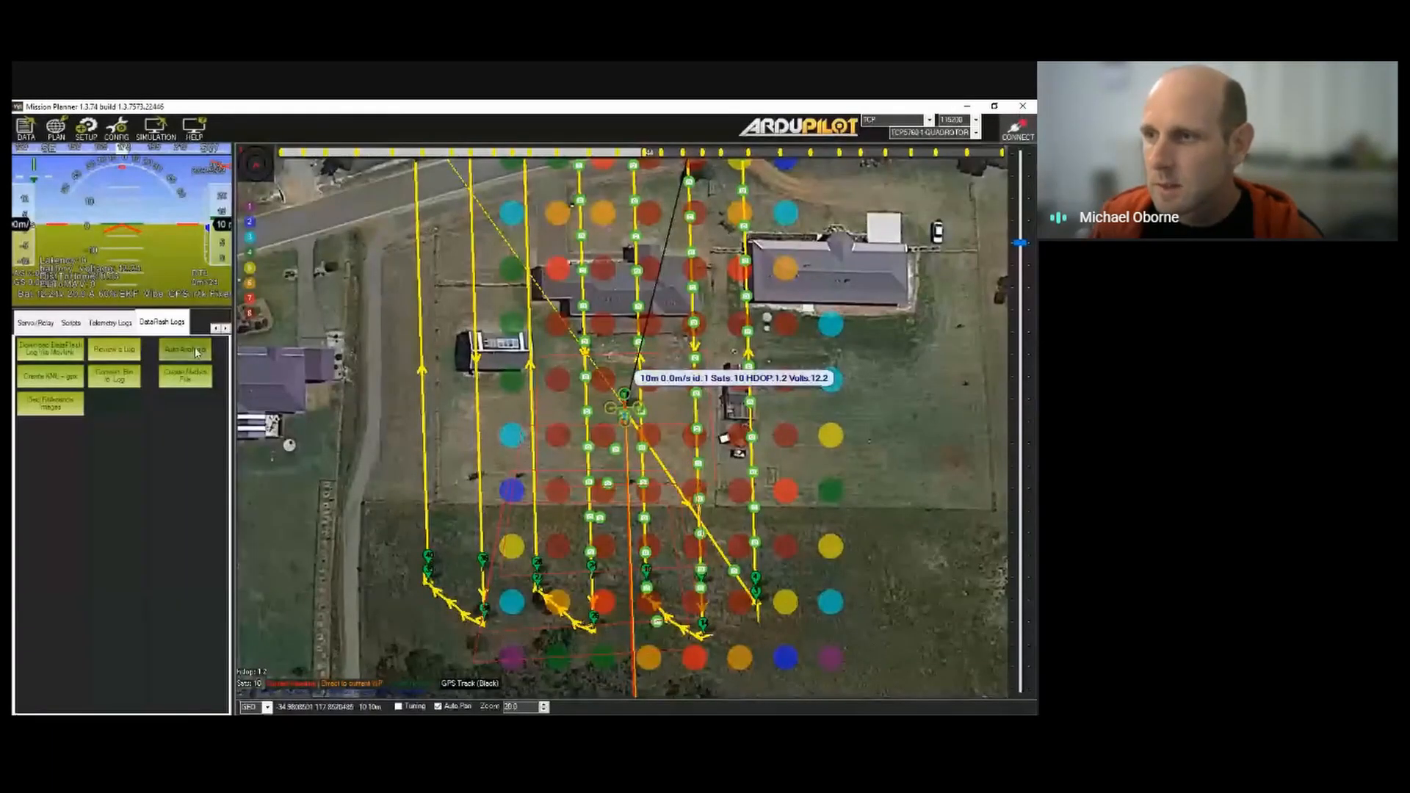
left_click(215, 329)
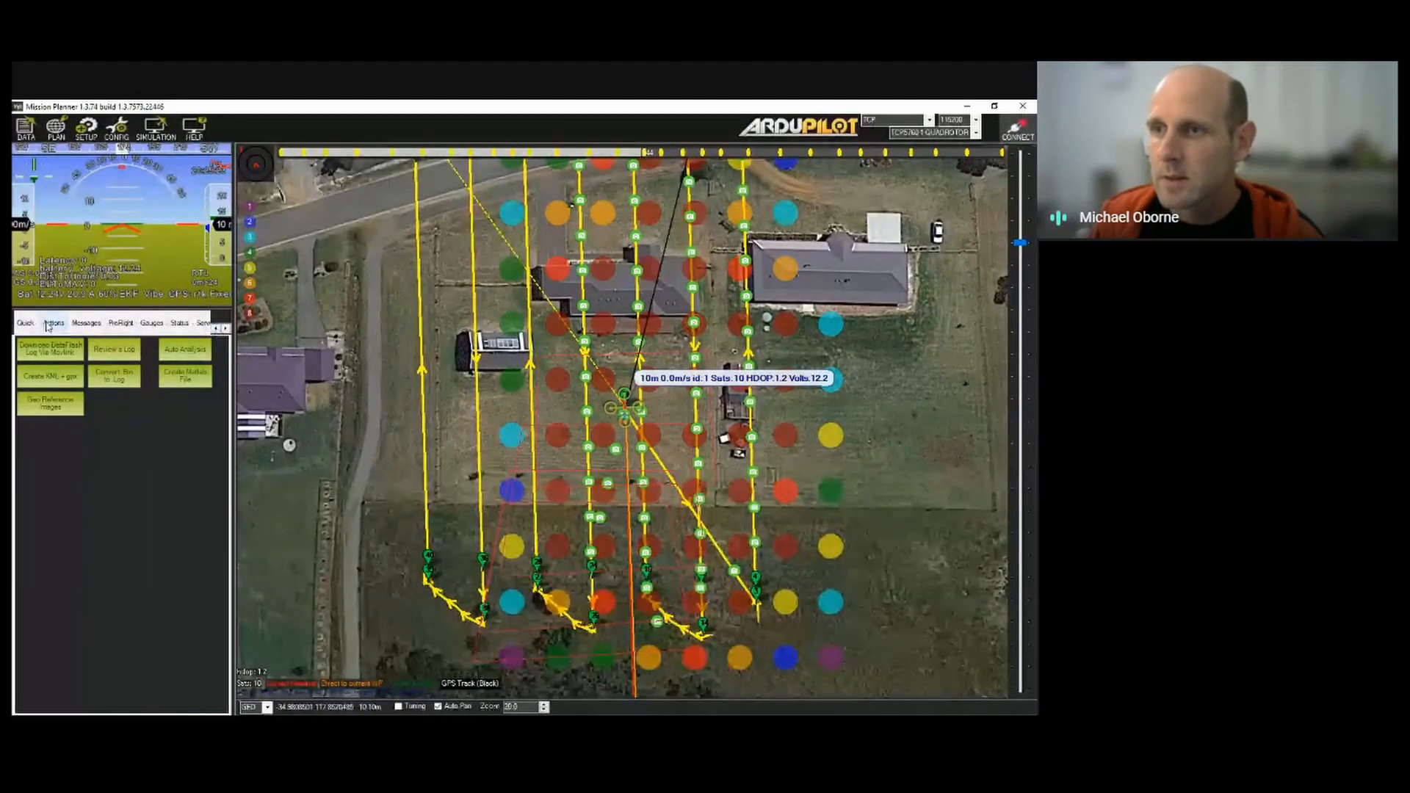
left_click(50, 323)
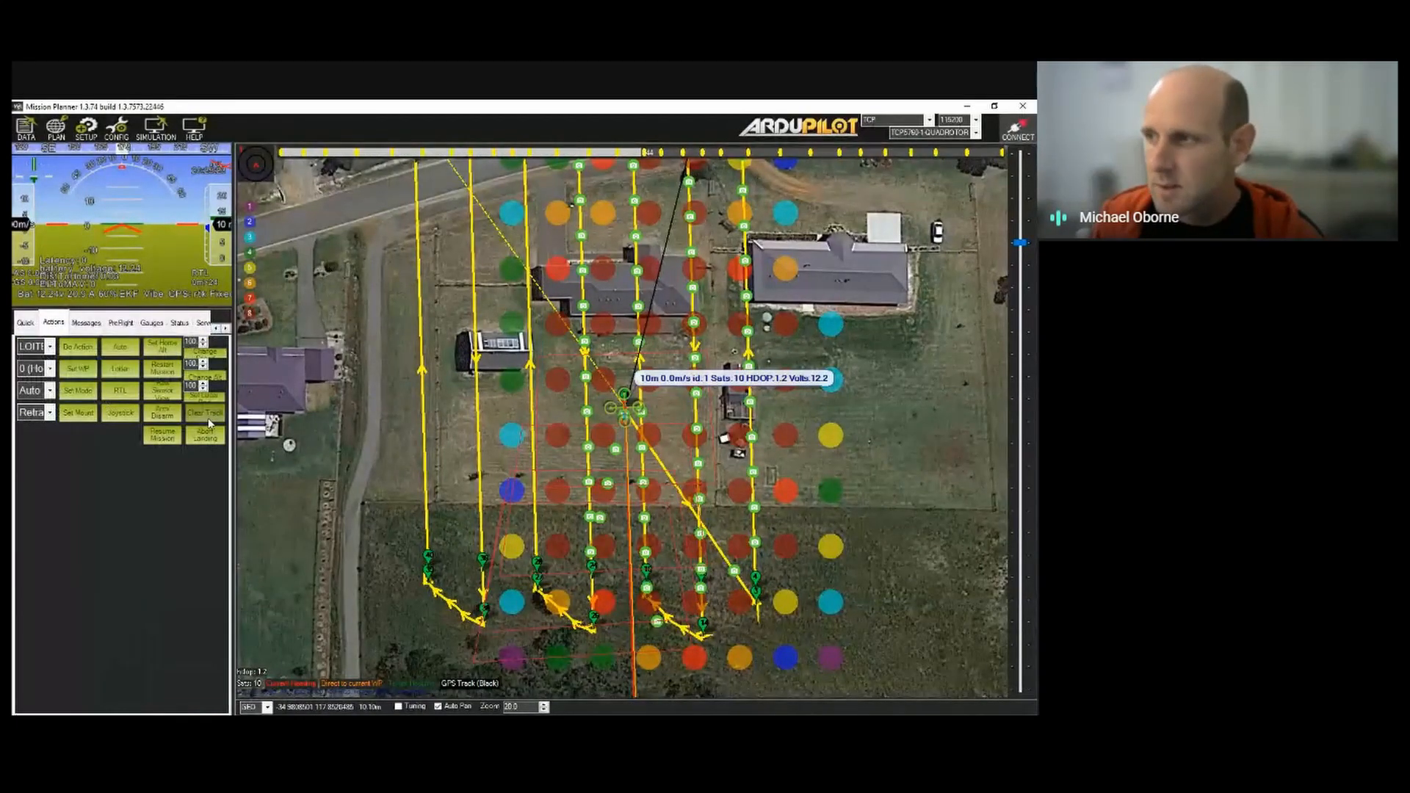
Open the Planner configuration page and bring up the testing screen with the extra tools
scroll(462, 463, "down", 1)
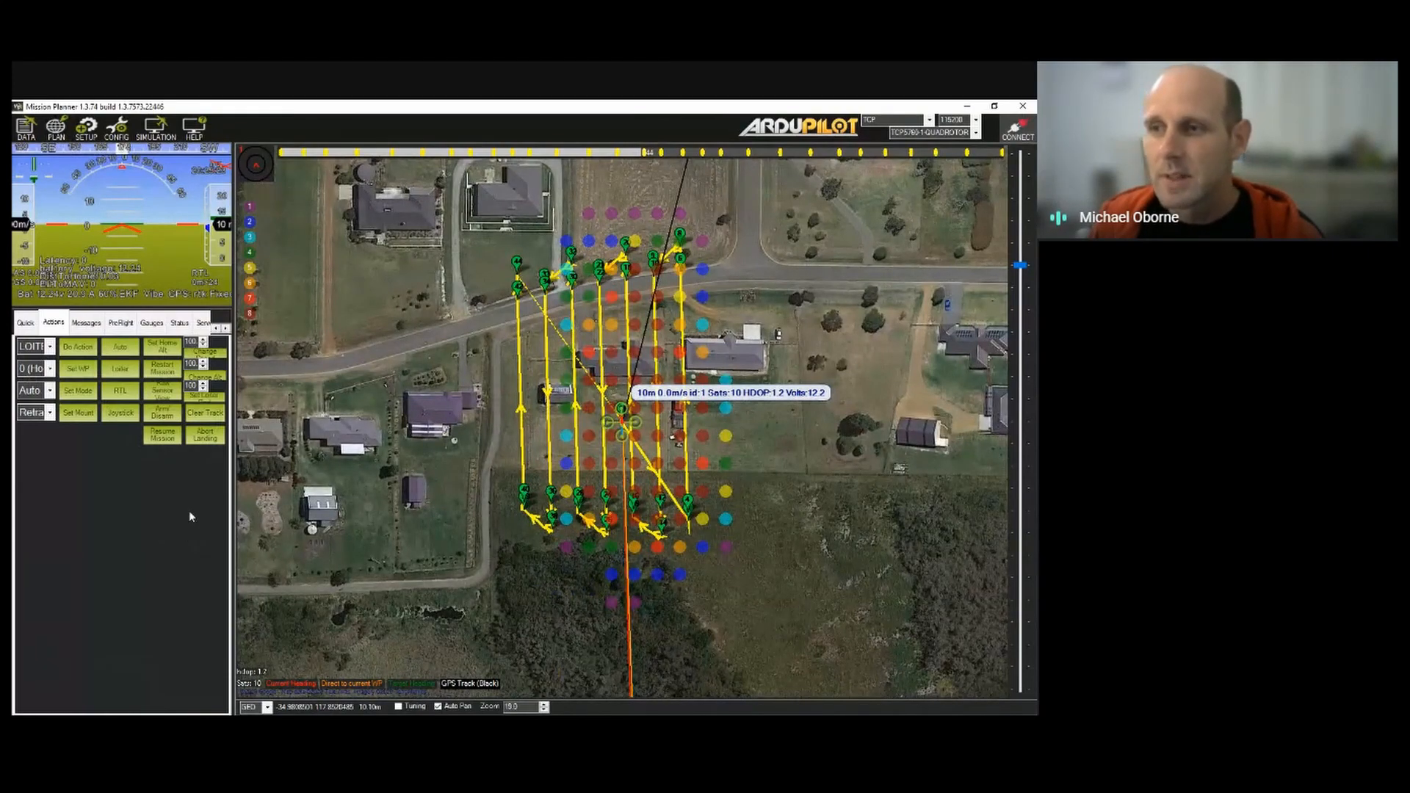
left_click(59, 130)
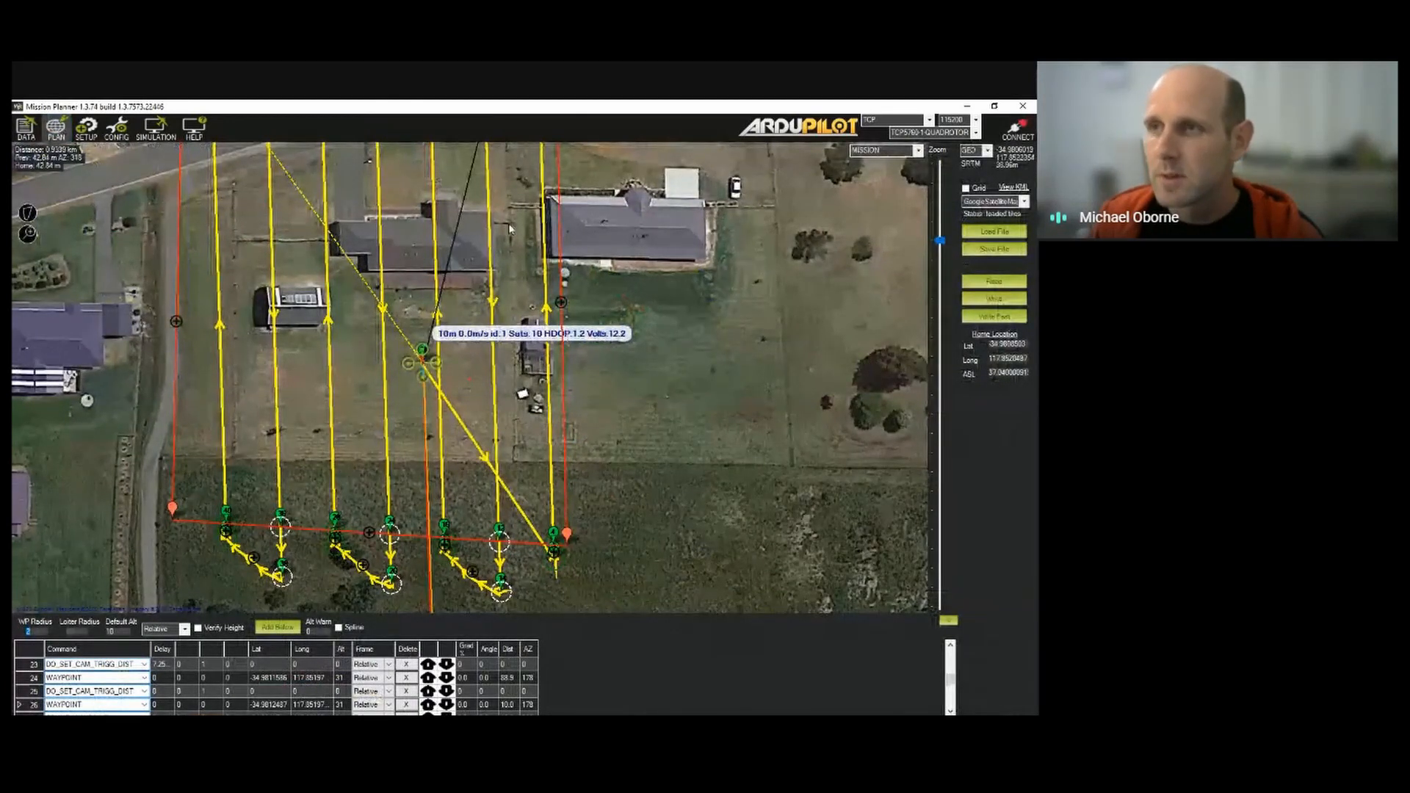
left_click(116, 129)
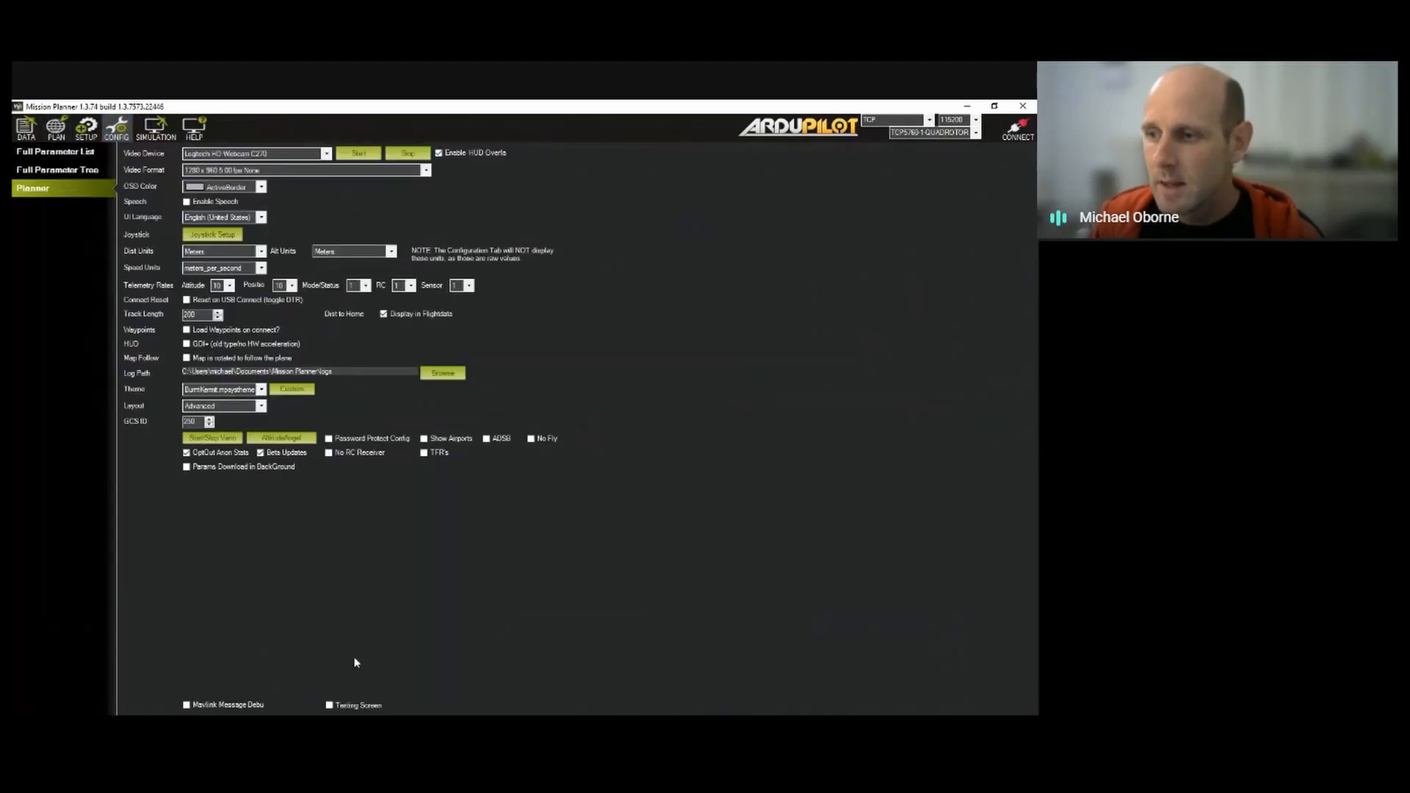
left_click(343, 706)
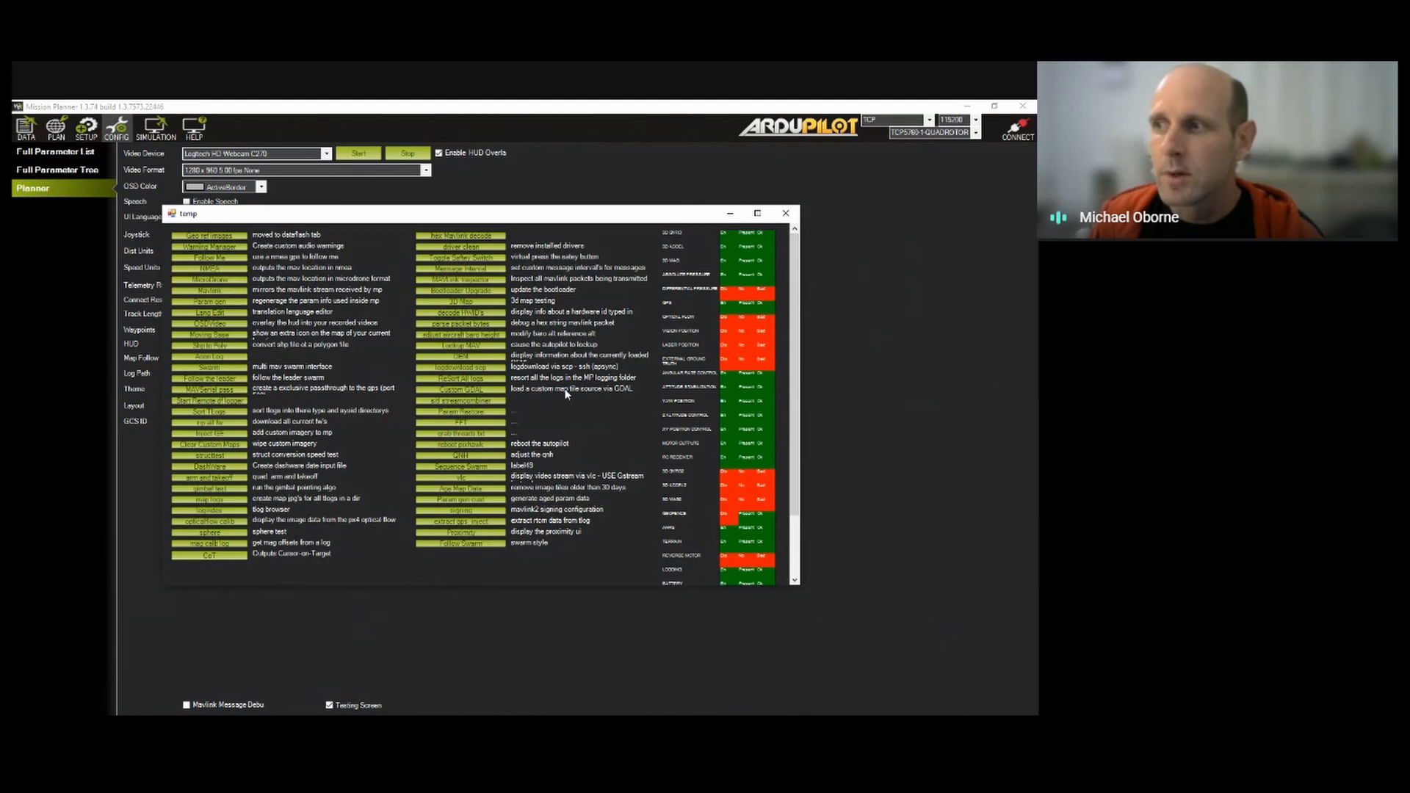
Load the image folder inside proficnc 02-2020's out folder as a custom GDAL map source
left_click(479, 392)
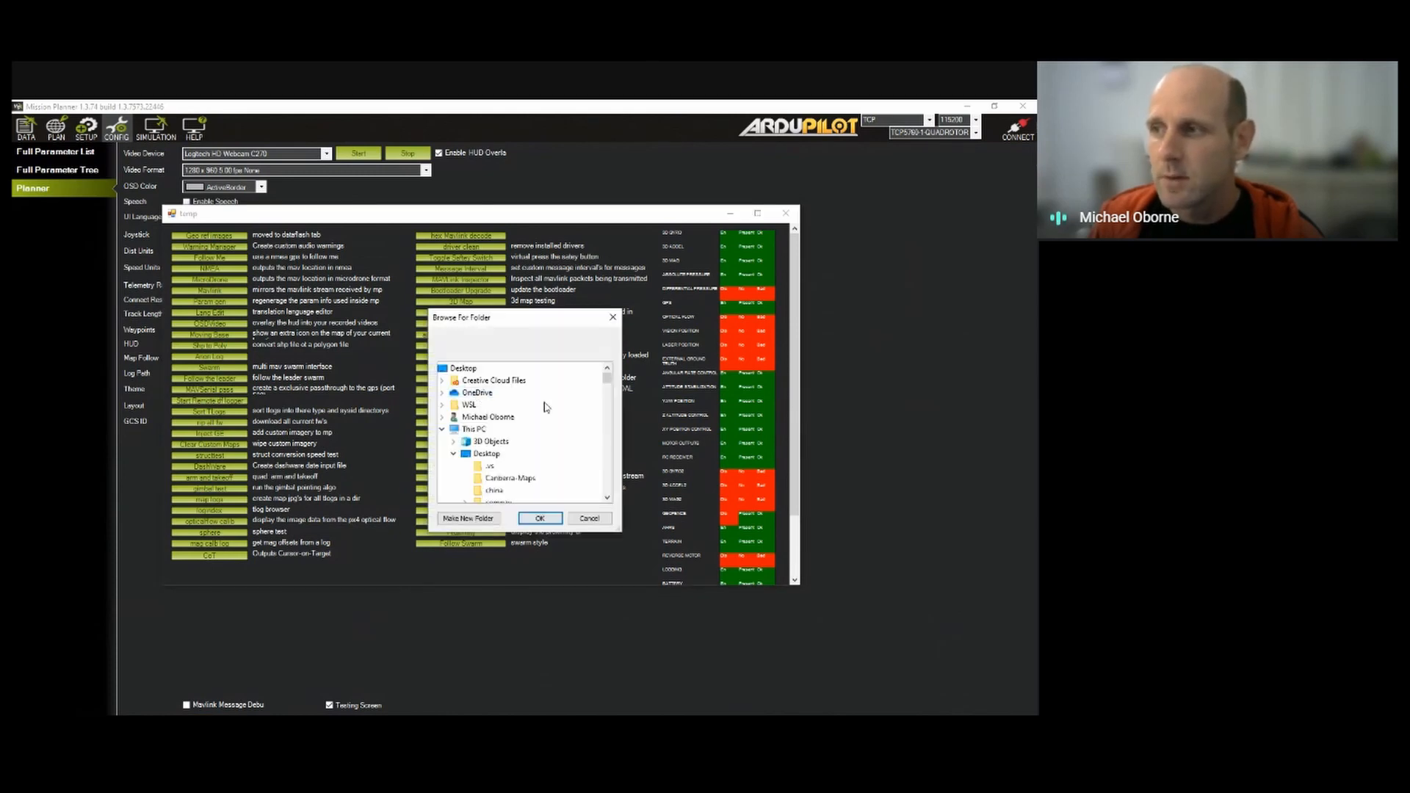
left_click_drag(607, 391, 606, 403)
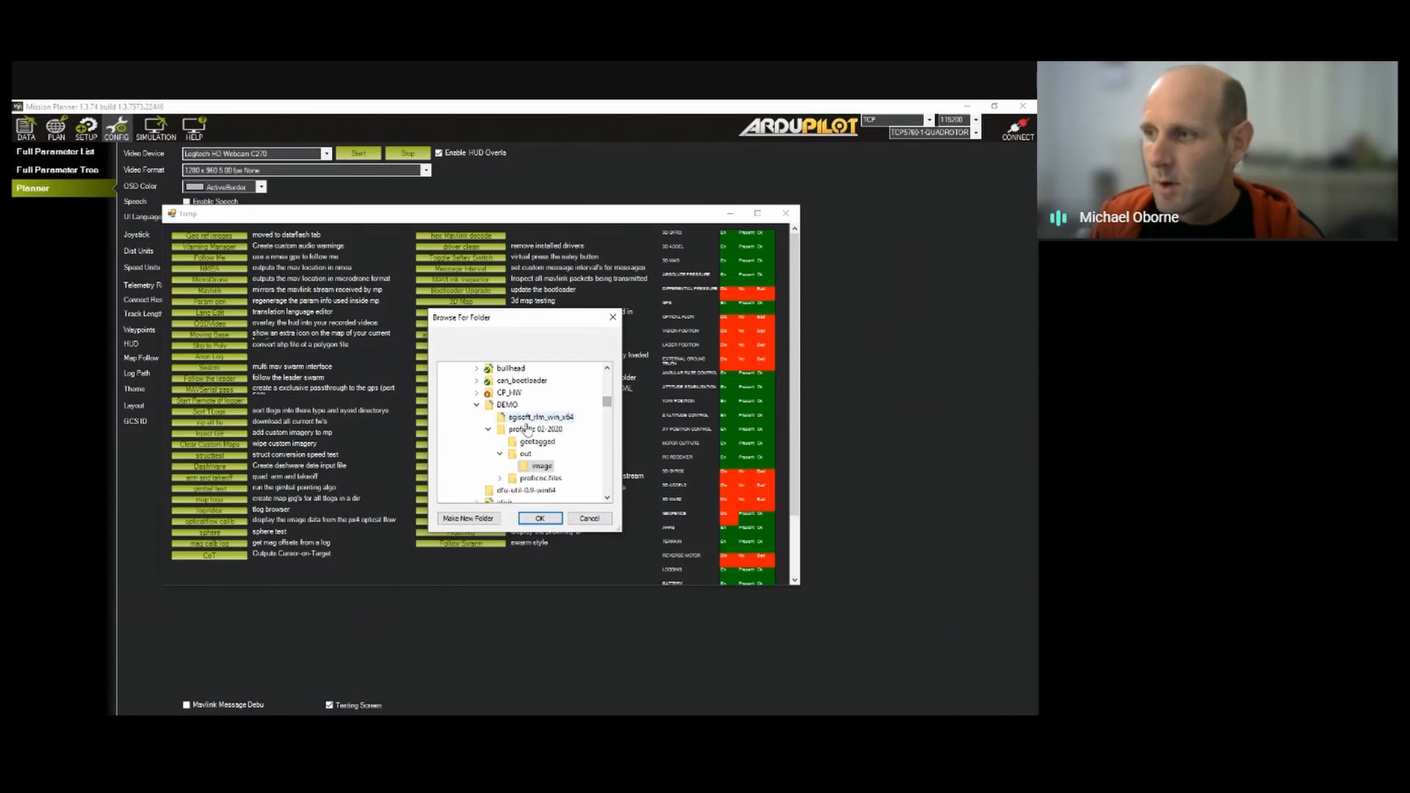
left_click(541, 519)
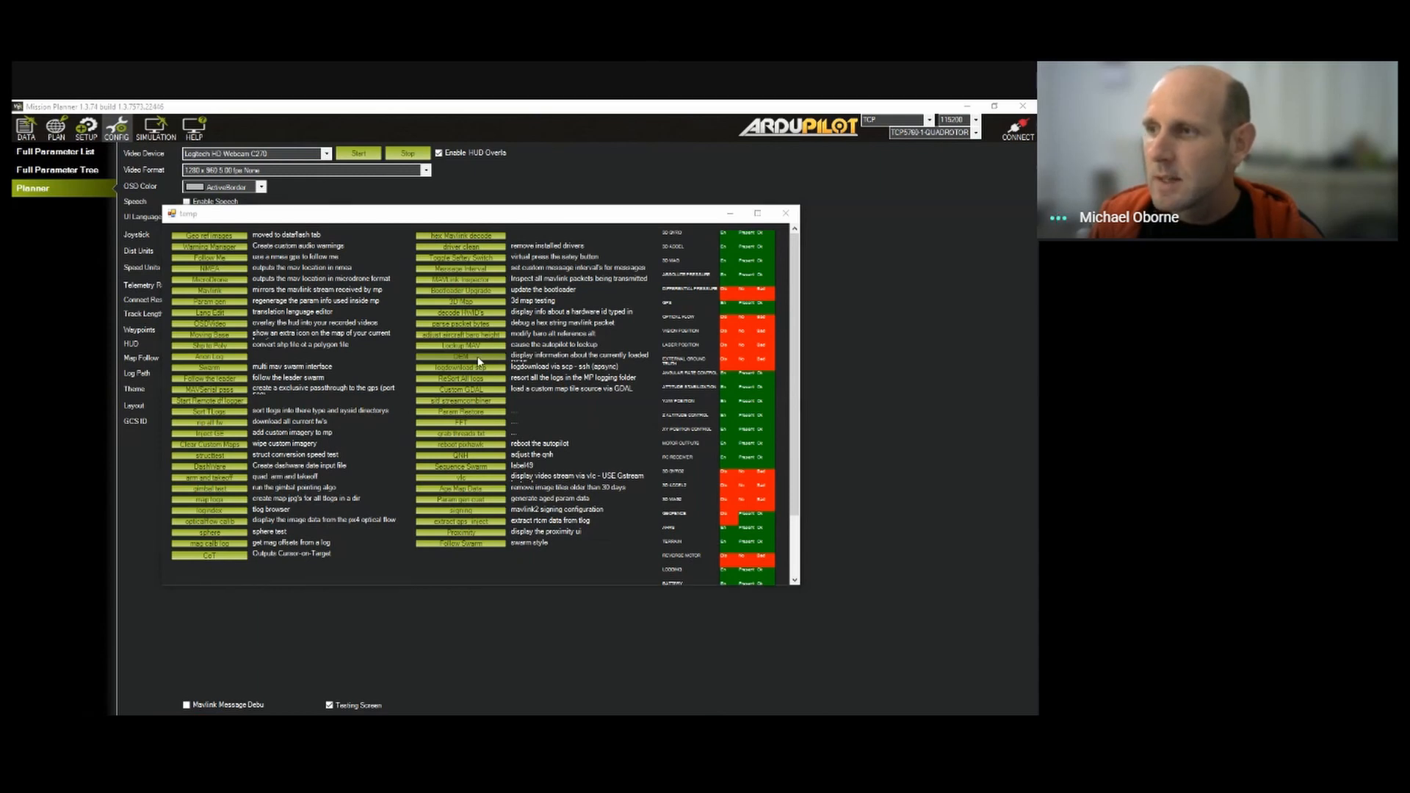
Open the elevation data tool window from the testing screen, and copy farmdem.tif from the out folder
left_click(479, 359)
left_click_drag(482, 360, 489, 356)
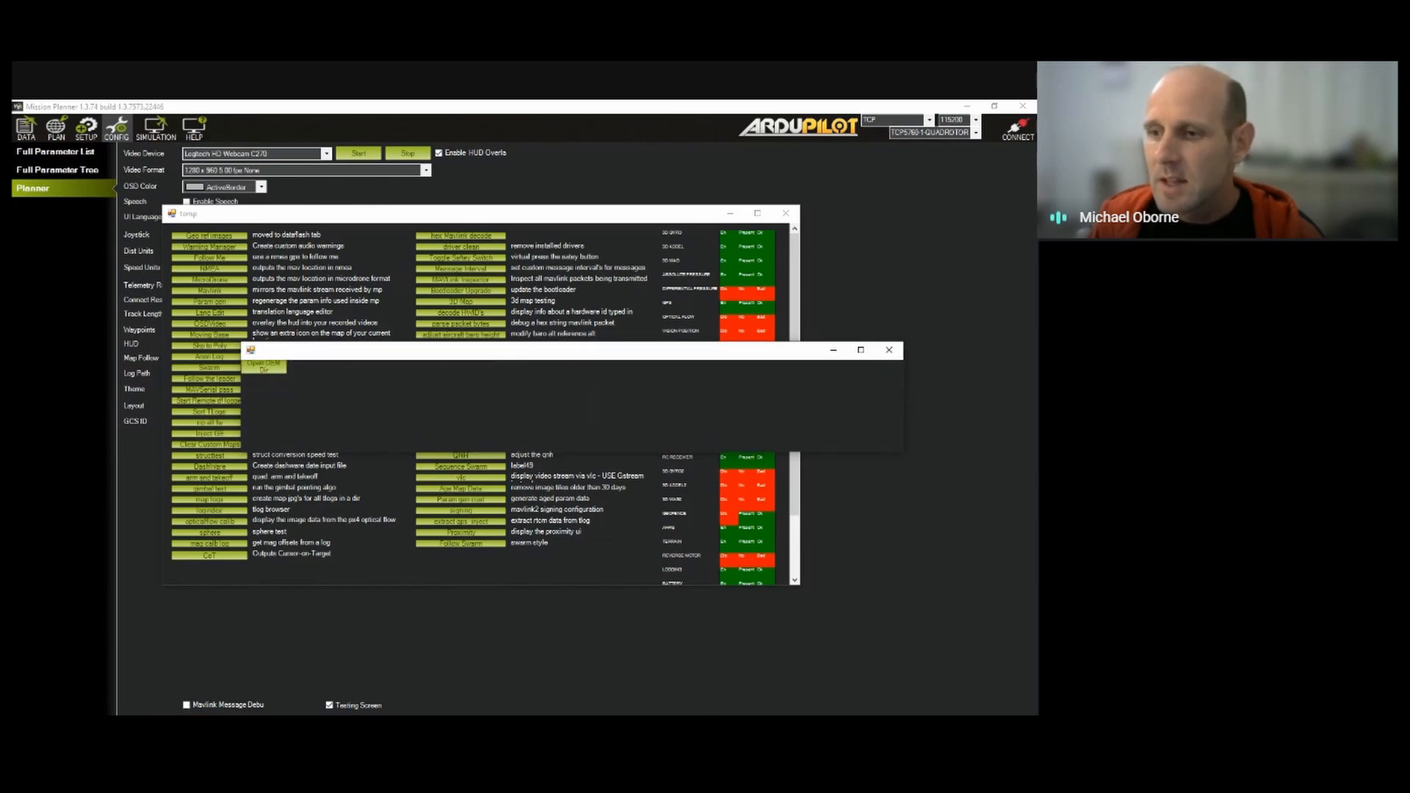
mouse_move(147, 727)
left_click(147, 672)
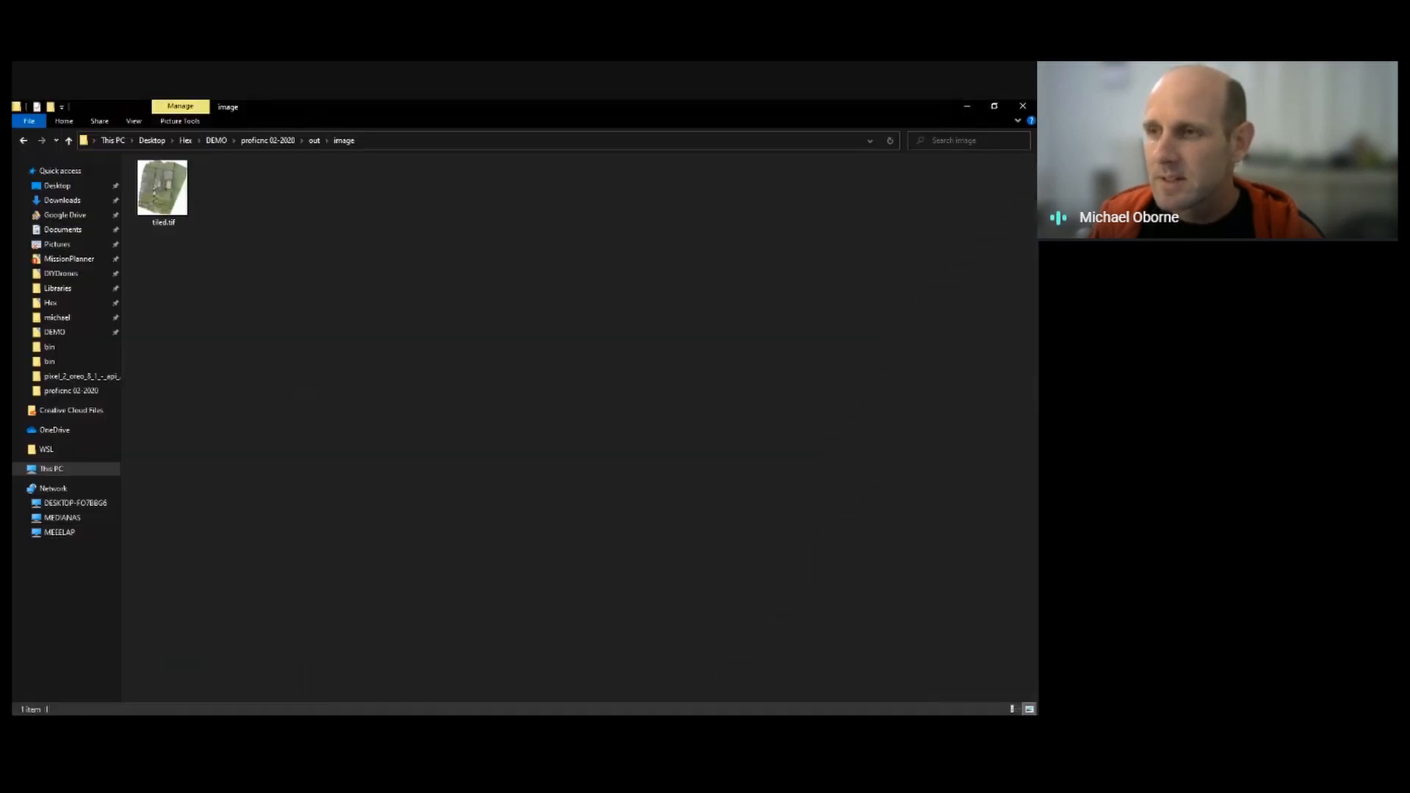
left_click(314, 141)
double_click(234, 189)
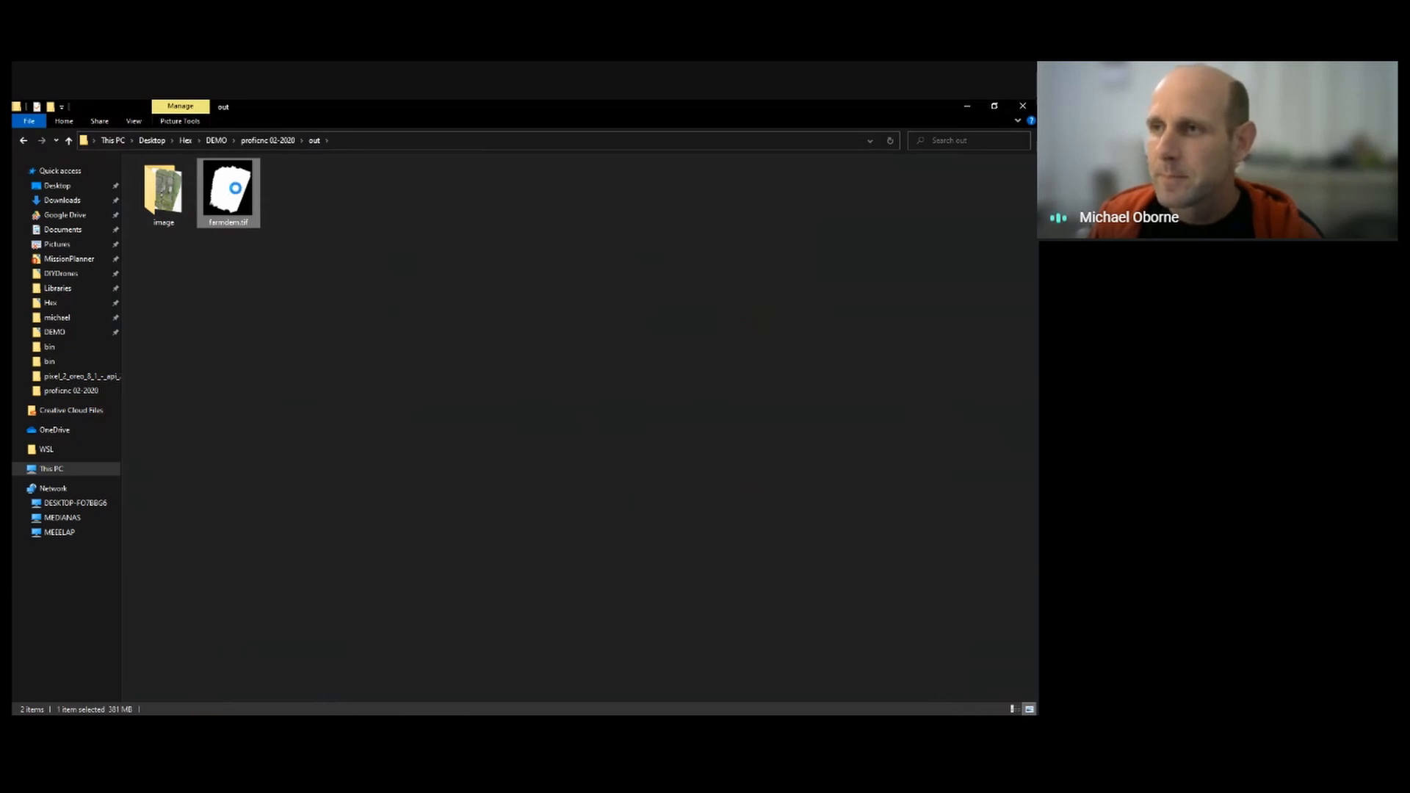
right_click(234, 189)
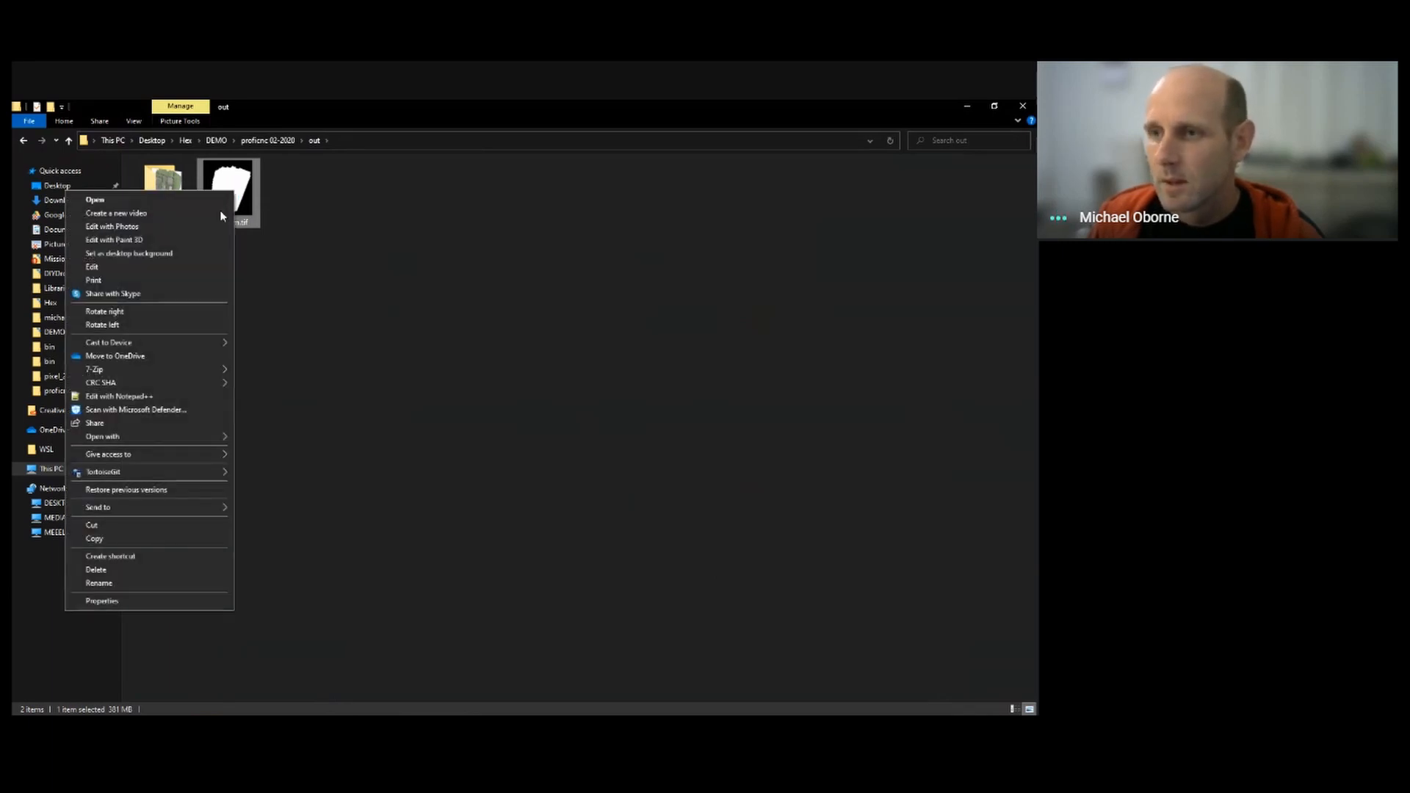
left_click(123, 538)
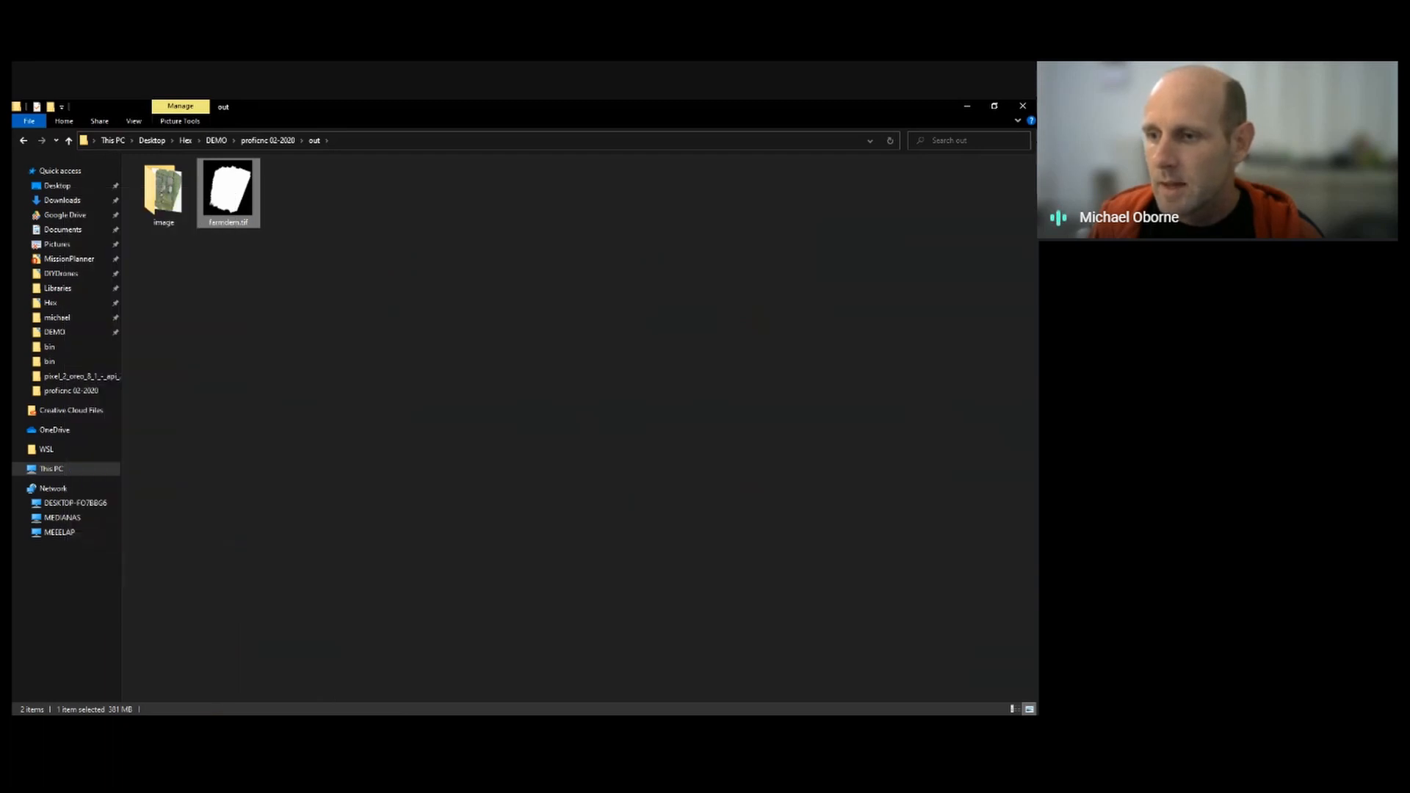
Open Mission Planner's srtm folder from the elevation data window, paste farmdem.tif into it, and check that it is listed
left_click(276, 727)
left_click(468, 661)
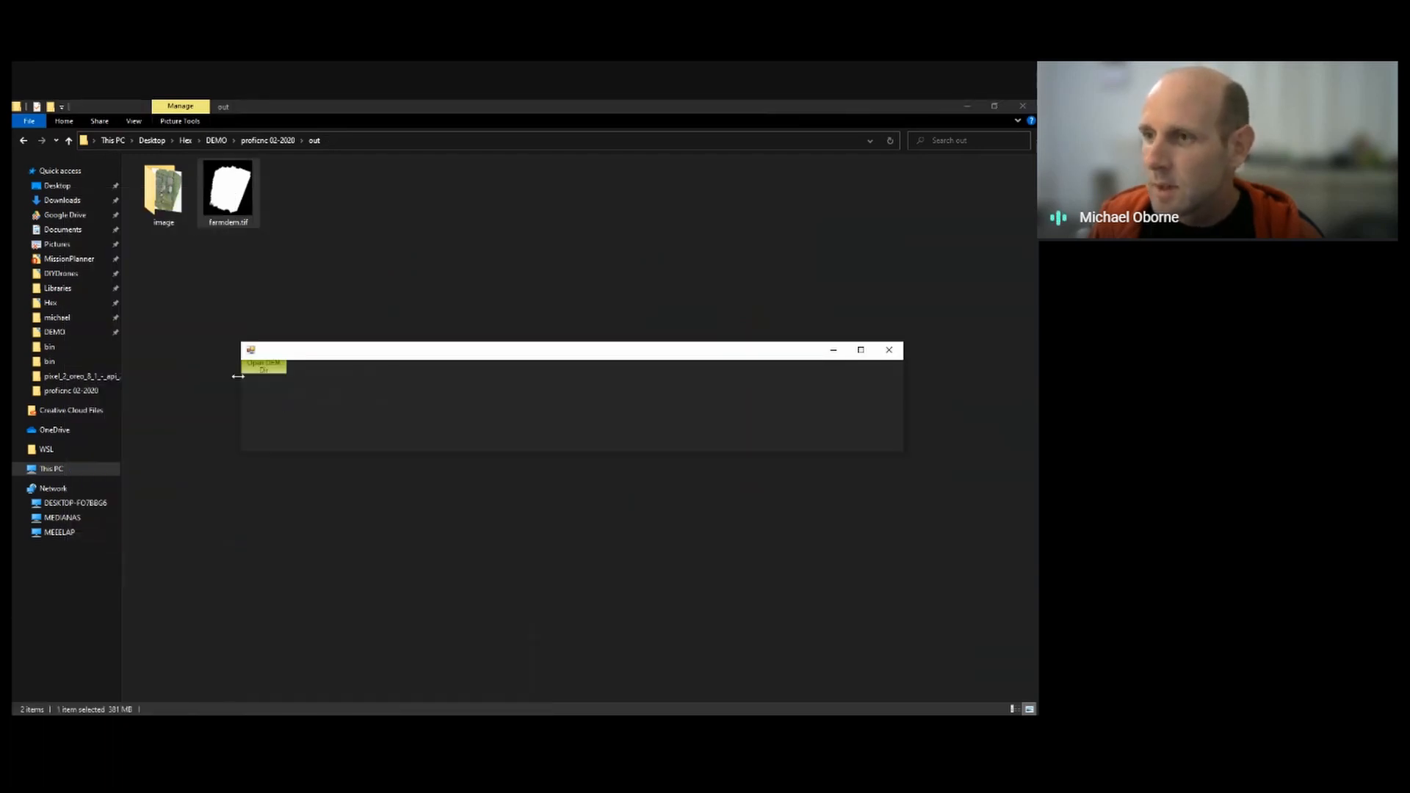
left_click(271, 372)
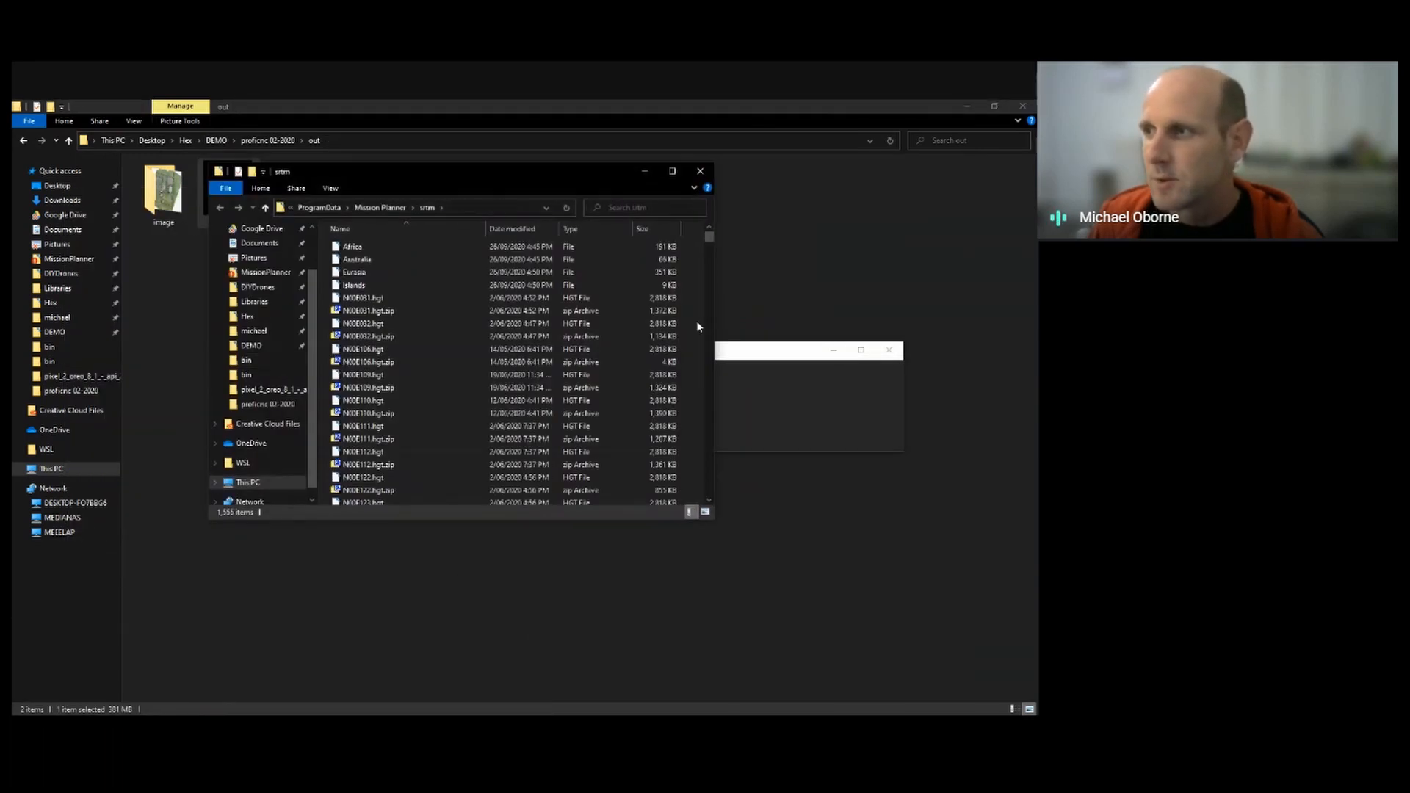
right_click(690, 324)
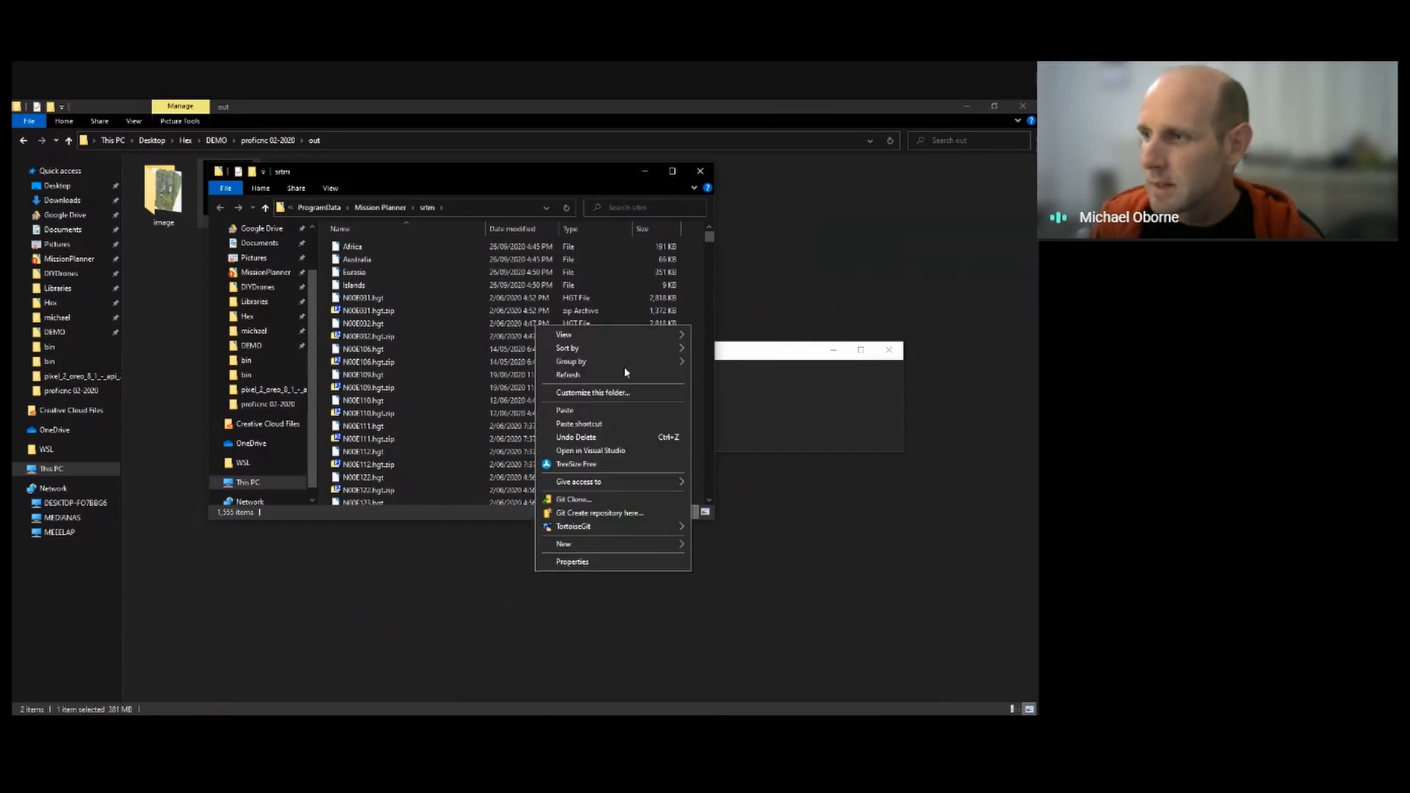
left_click(576, 414)
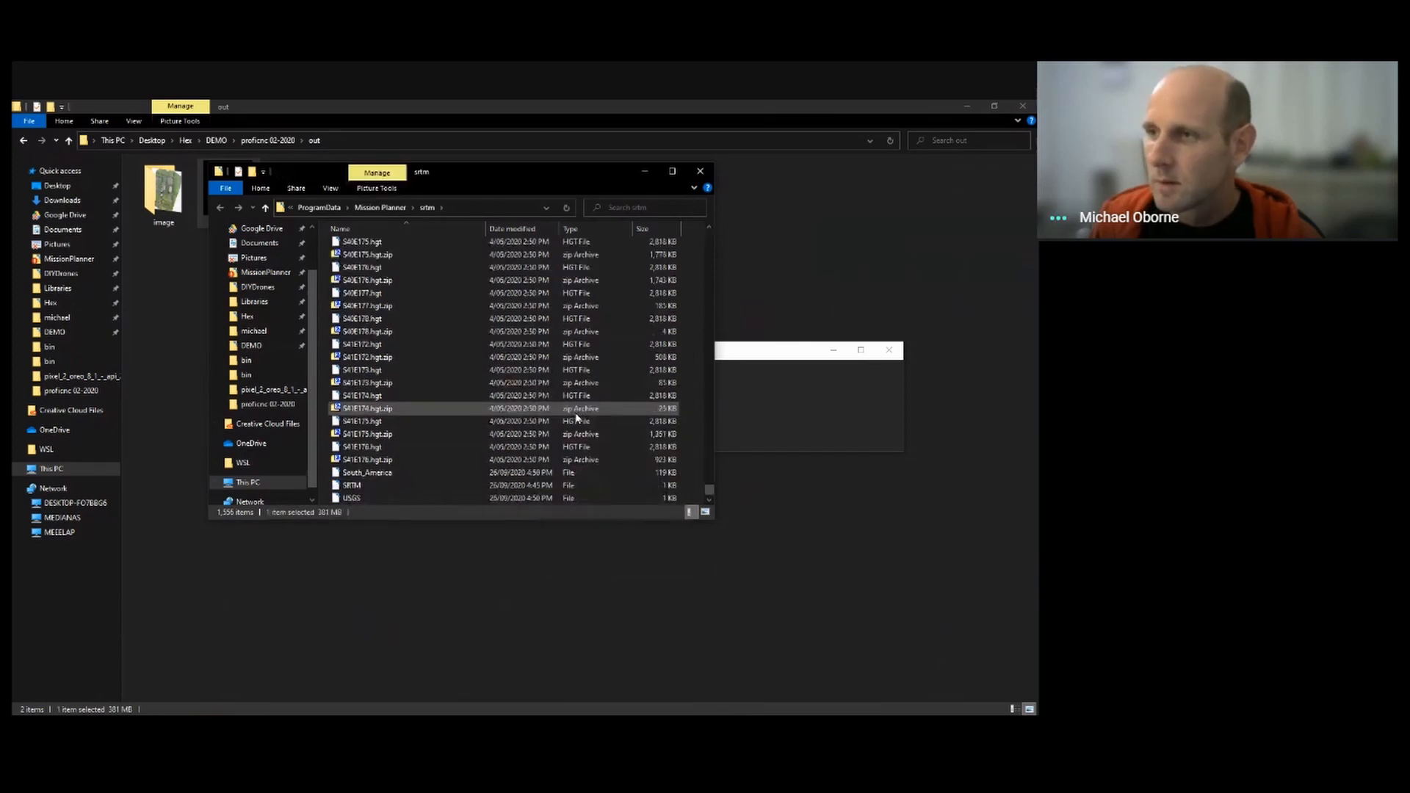
scroll(703, 463, "up", 7)
left_click_drag(708, 487, 717, 230)
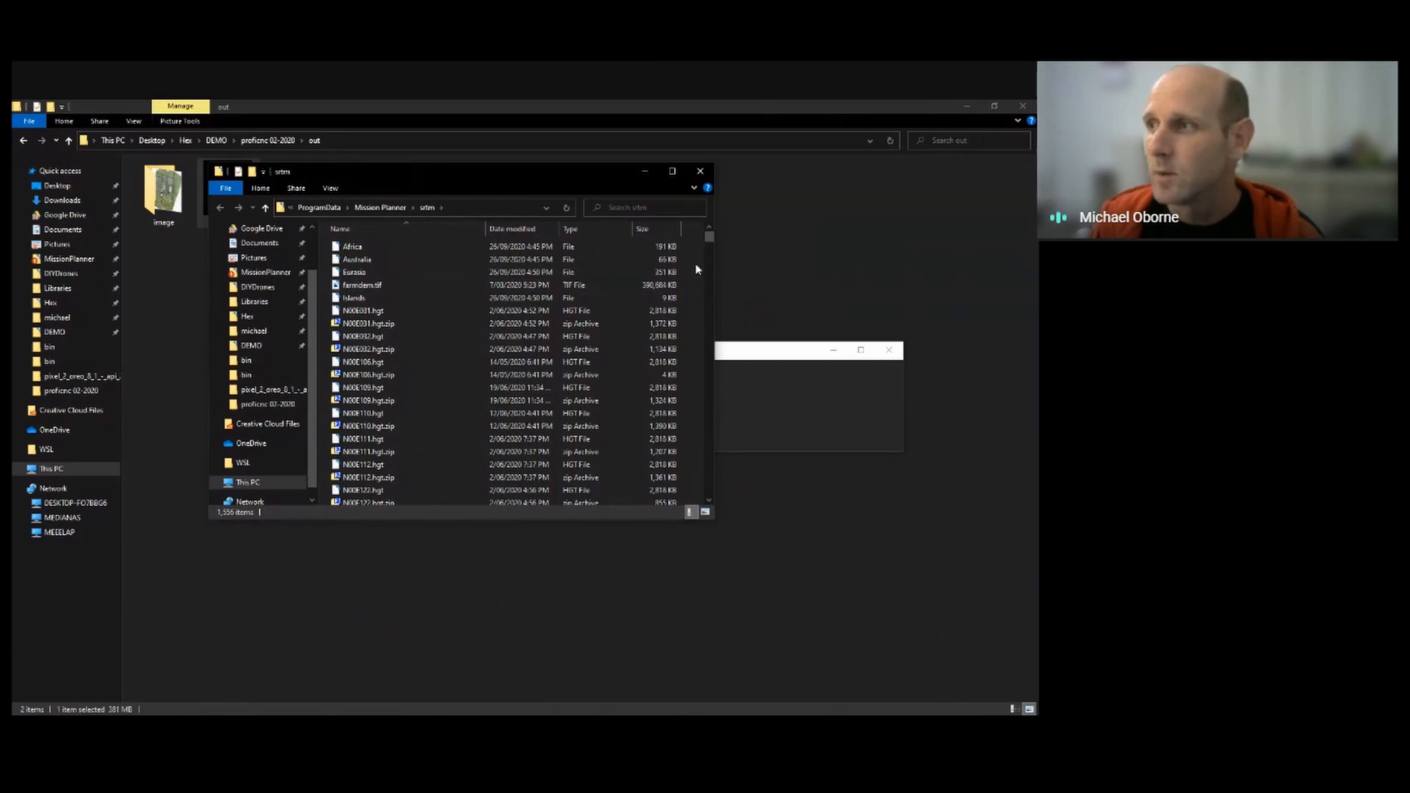
Close the srtm folder and the elevation data window, and restart Mission Planner to reload the elevation files
left_click(699, 171)
left_click(879, 350)
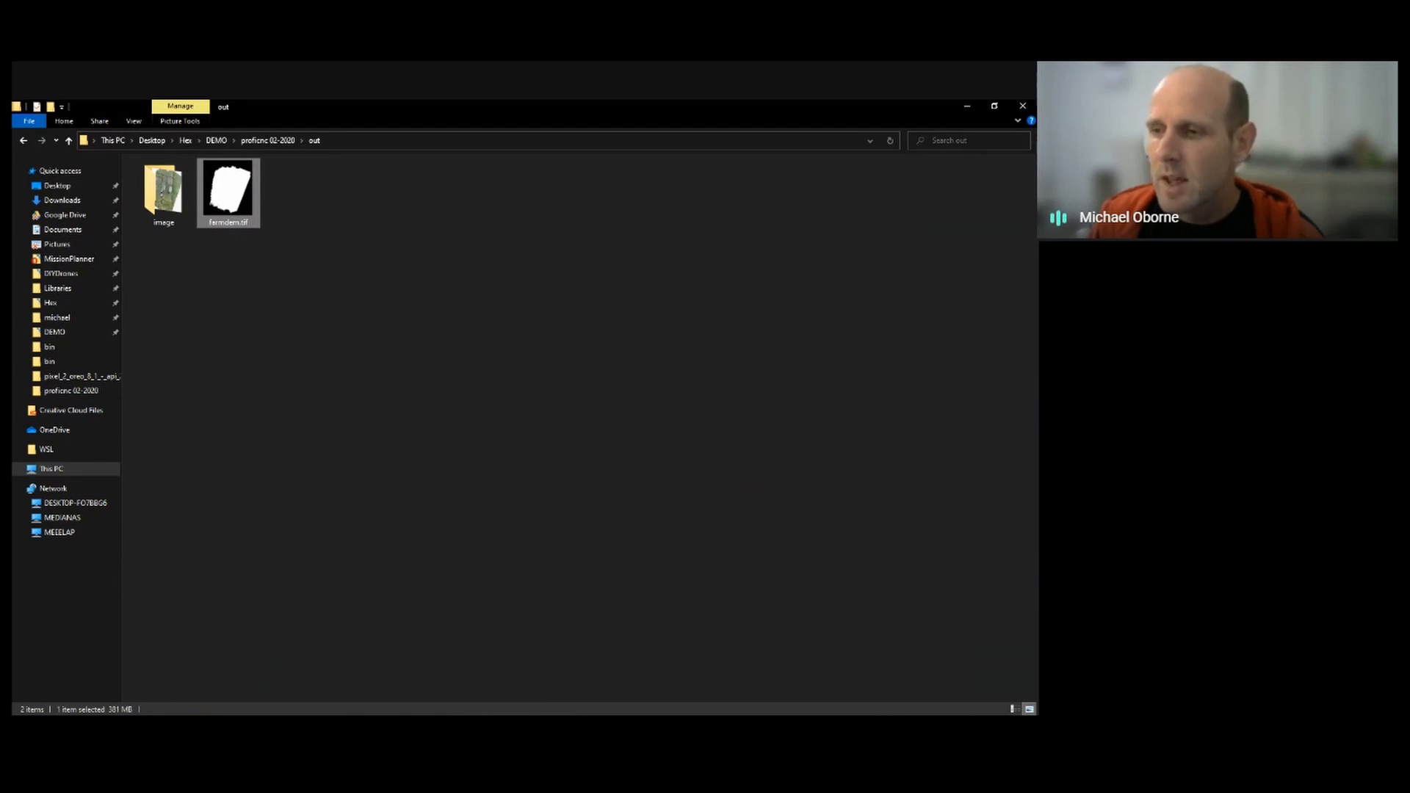
mouse_move(362, 679)
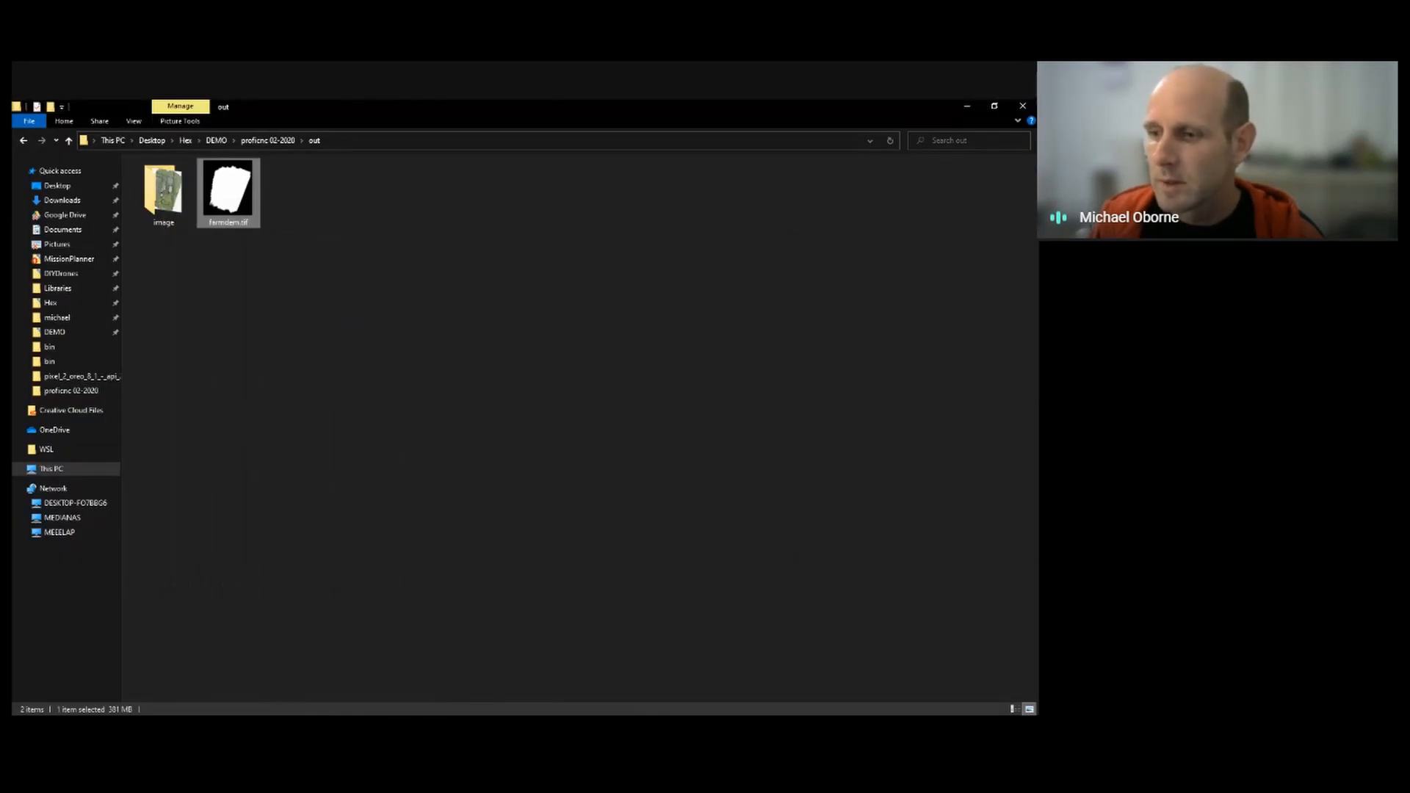
left_click(307, 645)
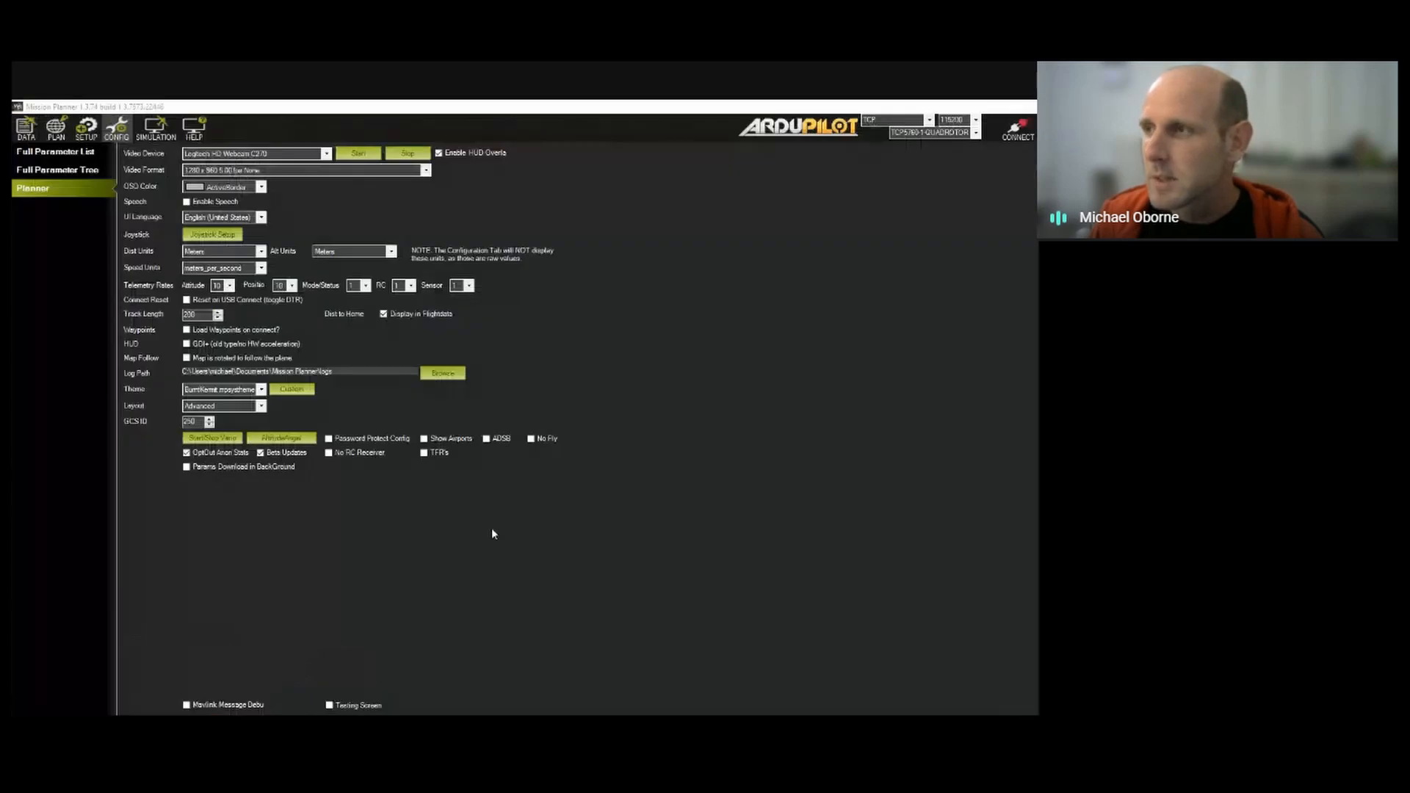
key("alt+Tab")
left_click(346, 459)
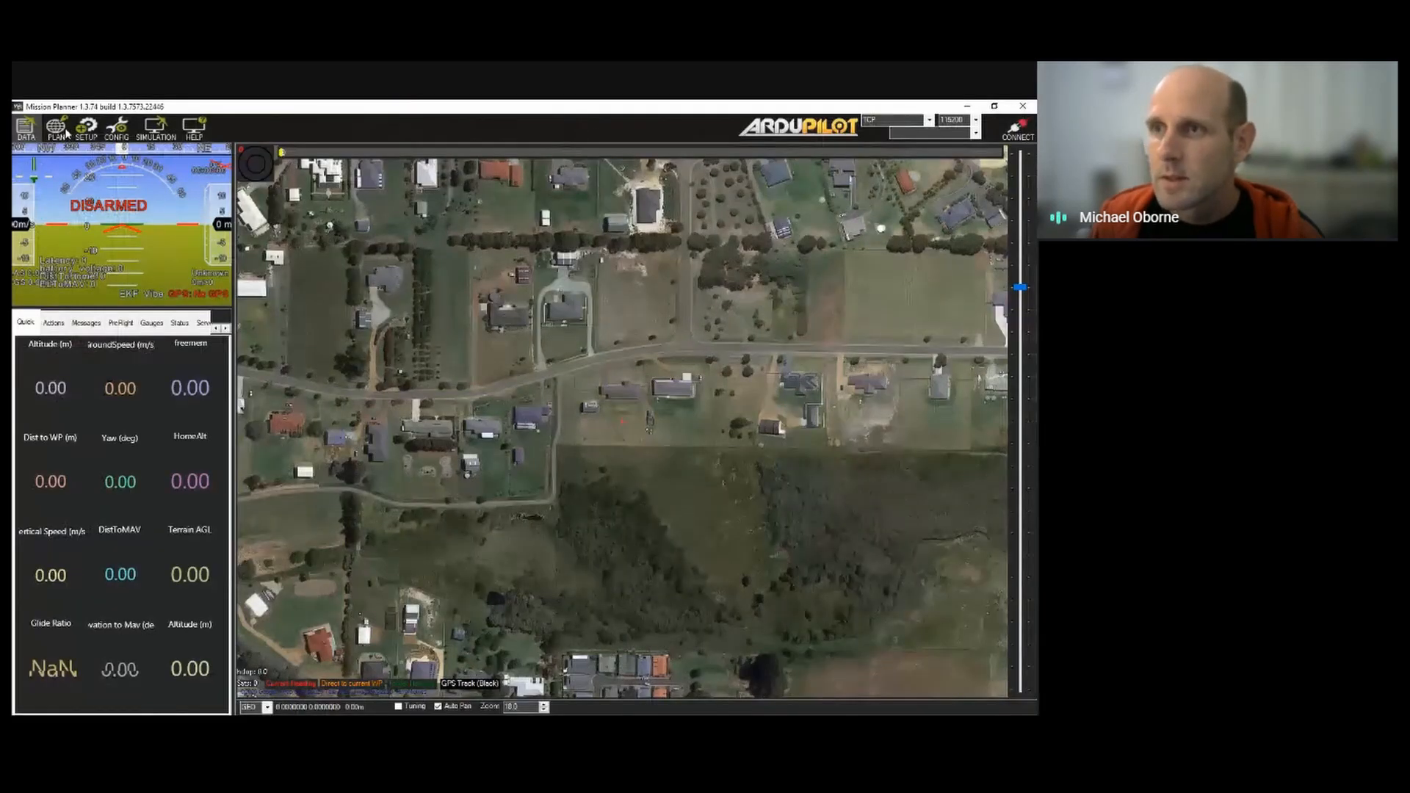
Show the flight plan map and locate the farm at the red marker in southeastern Australia
left_click(64, 131)
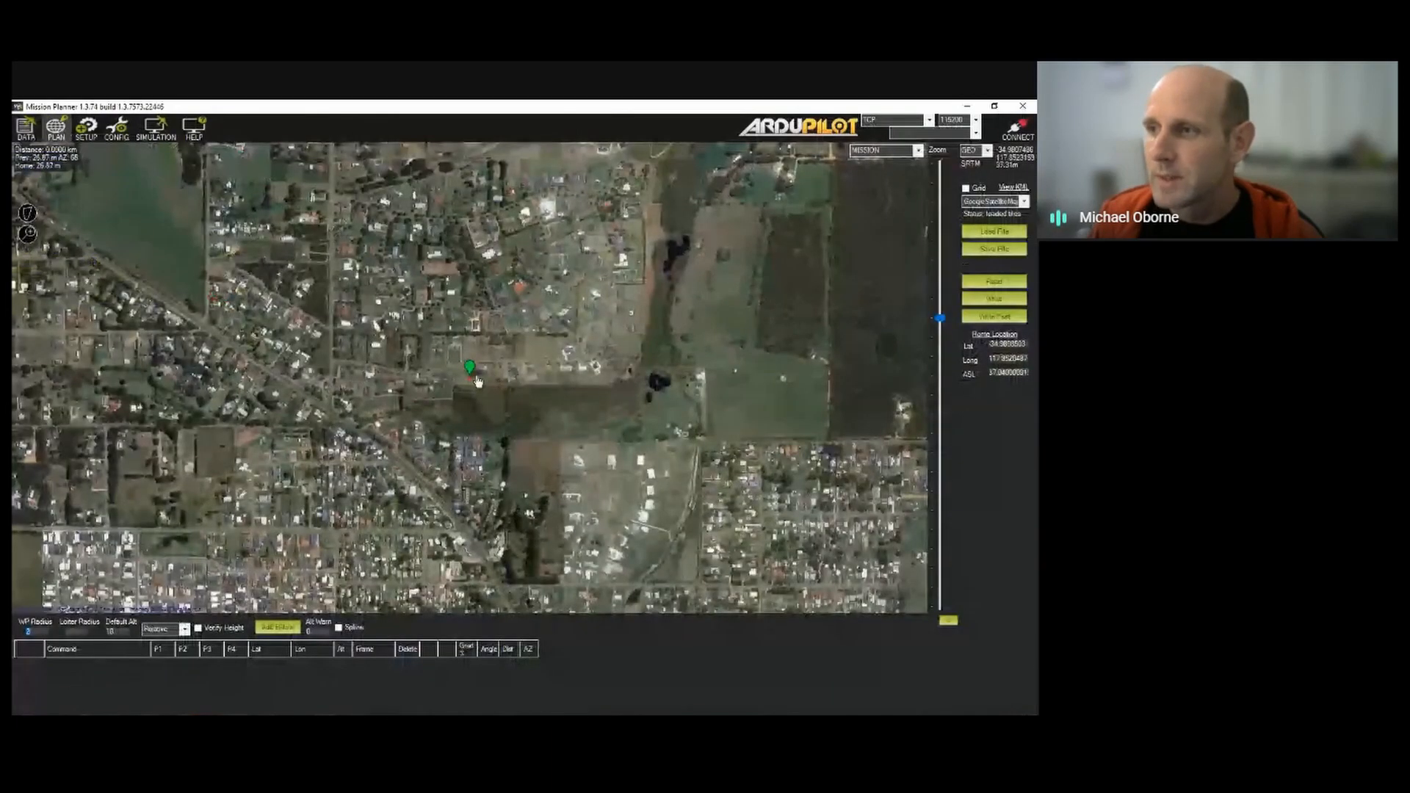
scroll(338, 374, "down", 10)
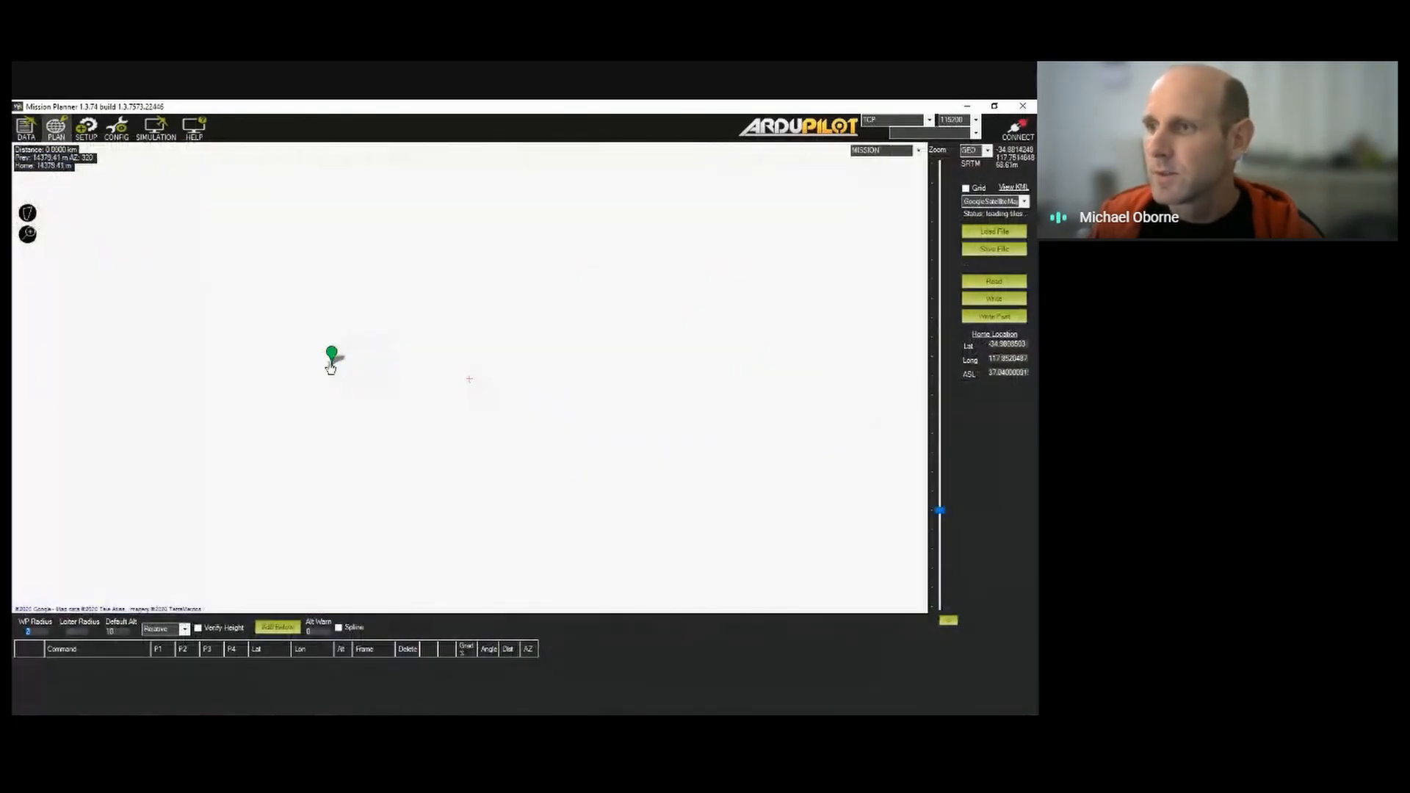
scroll(338, 367, "down", 1)
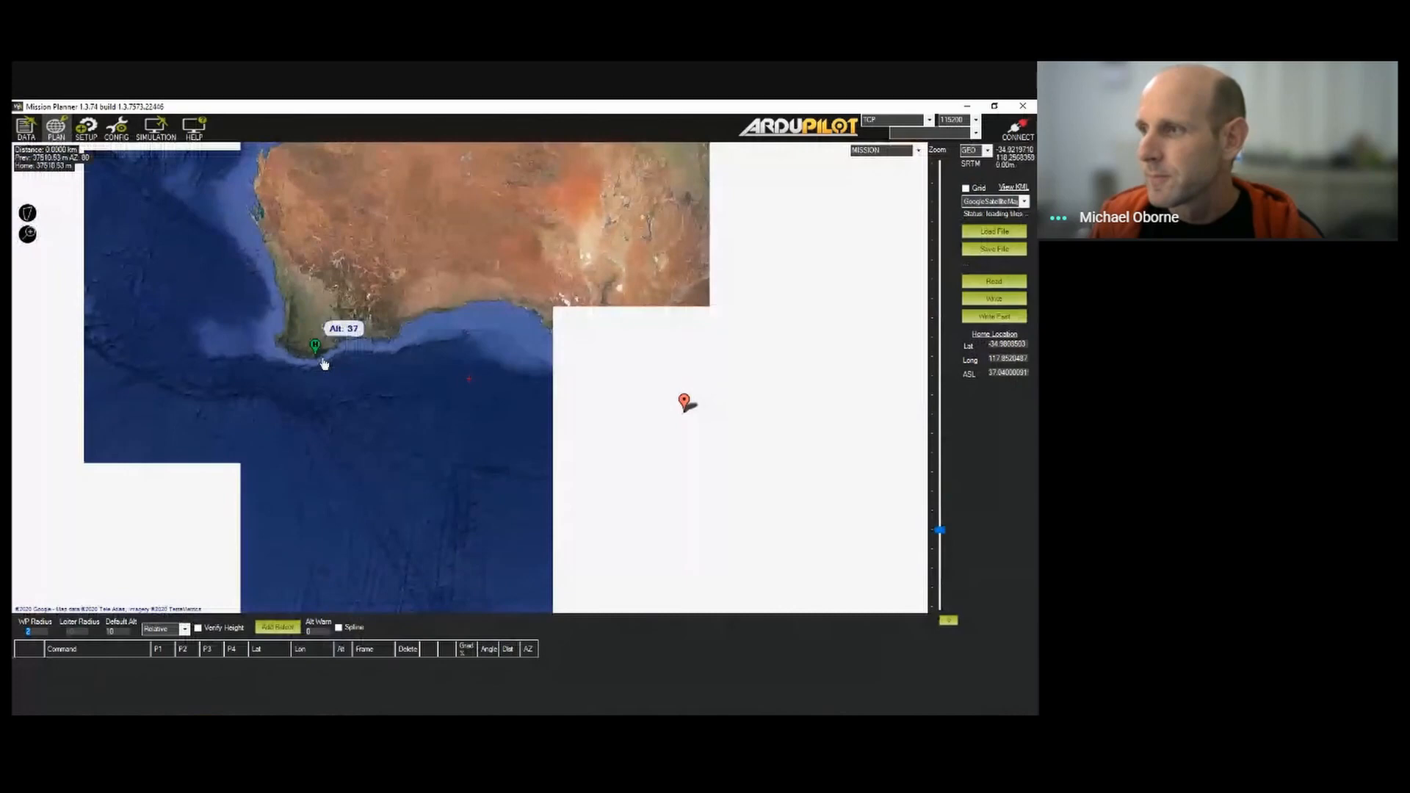
scroll(615, 409, "up", 4)
scroll(494, 373, "up", 5)
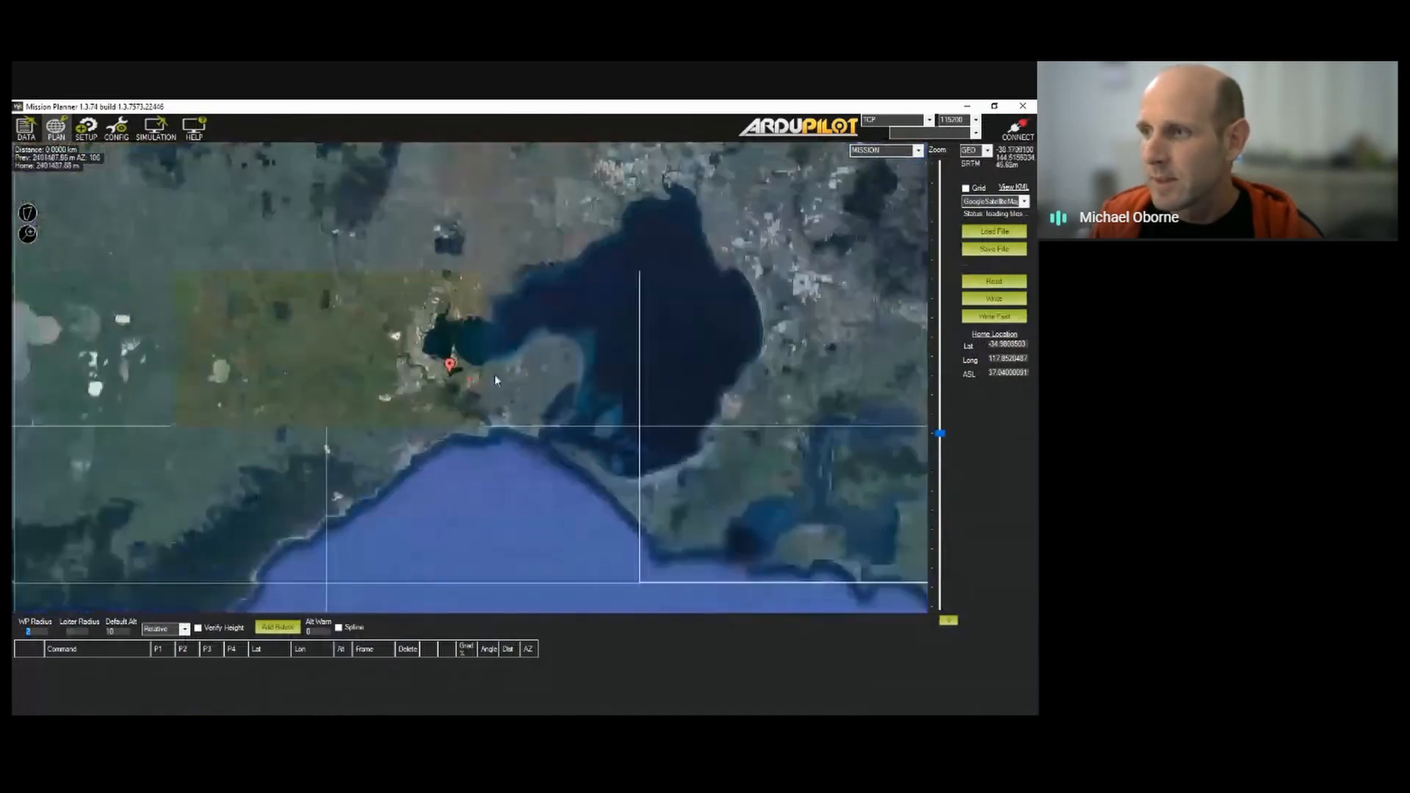
scroll(436, 369, "up", 2)
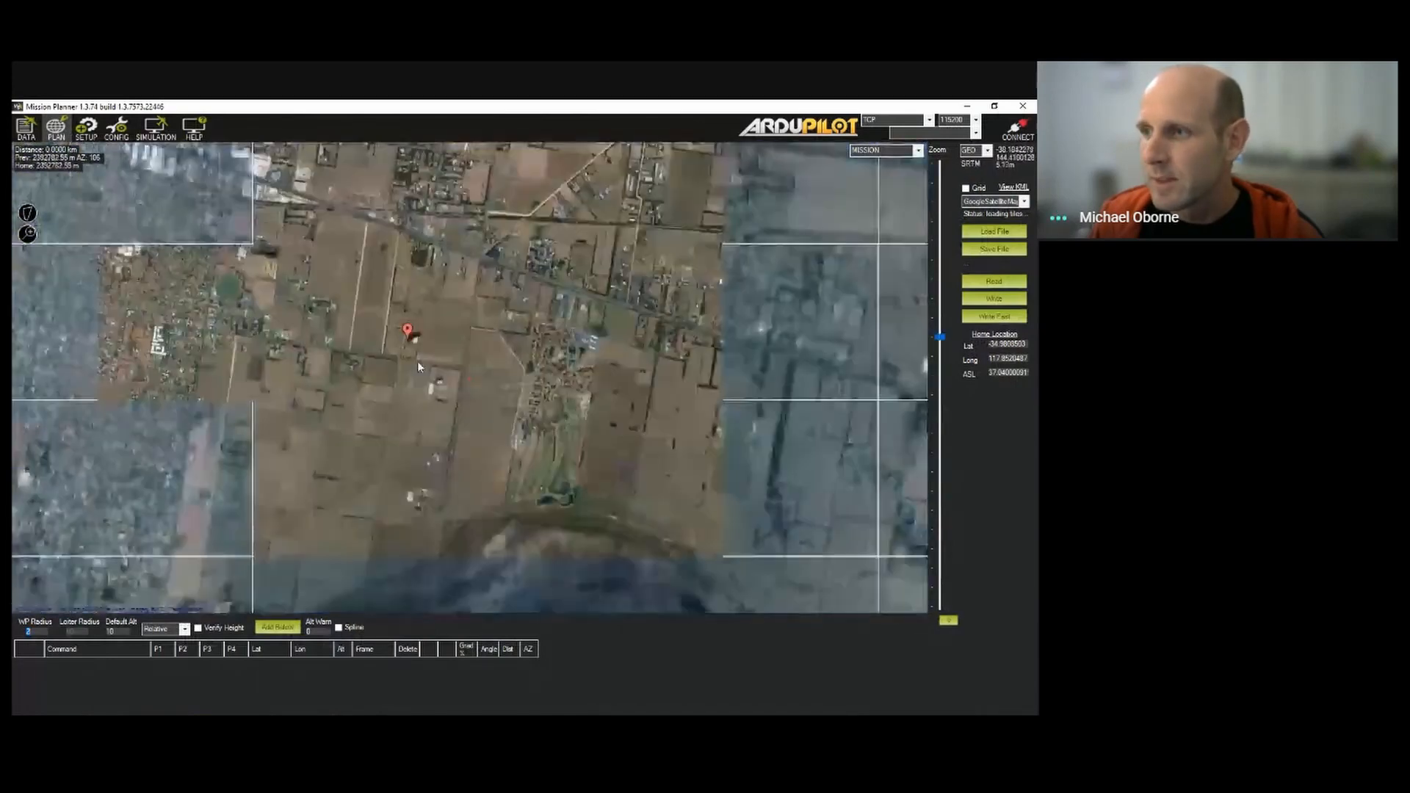
scroll(418, 364, "up", 3)
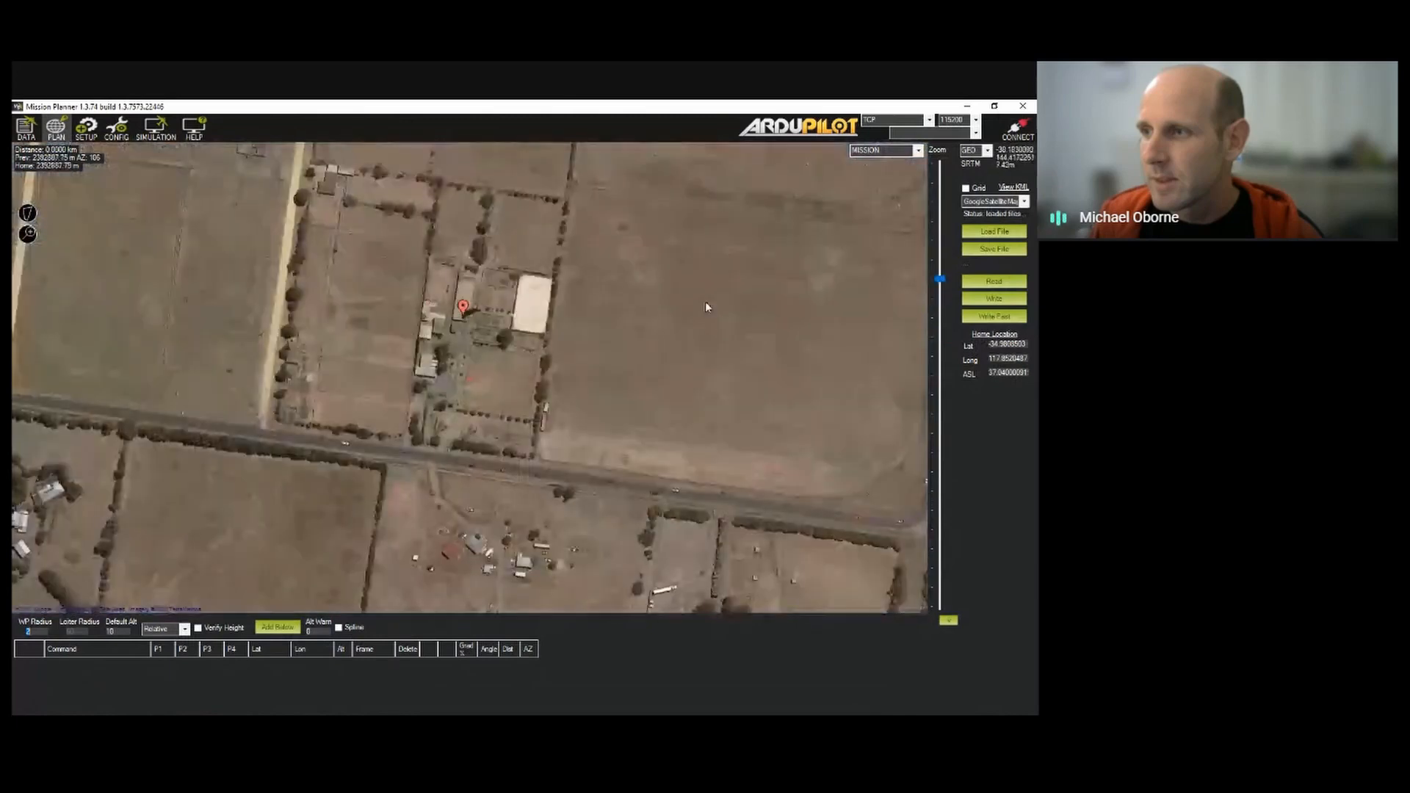
scroll(709, 300, "up", 2)
scroll(597, 302, "down", 1)
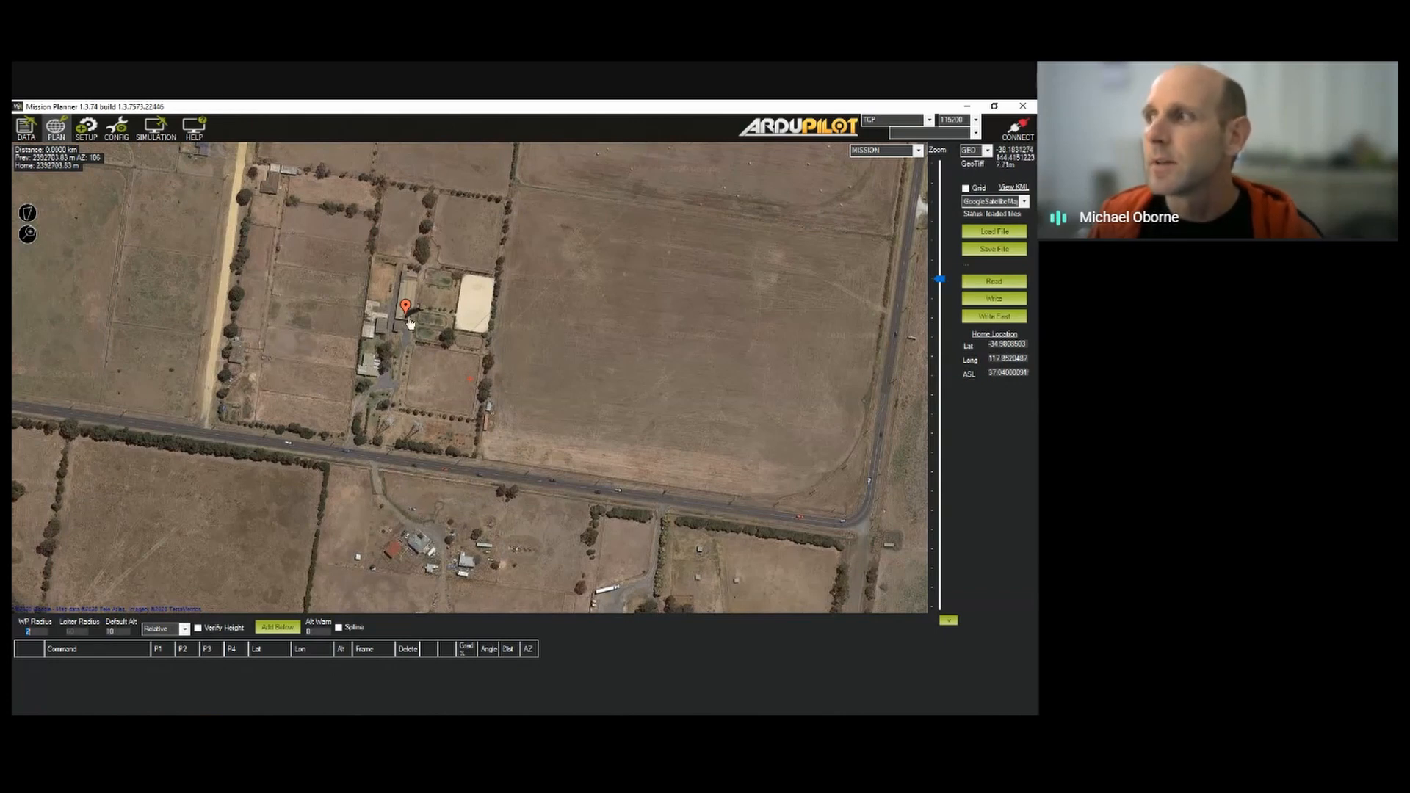
Examine the altitude and its GeoTiff or SRTM source over the farm buildings, yards and surrounding fields
mouse_move(408, 319)
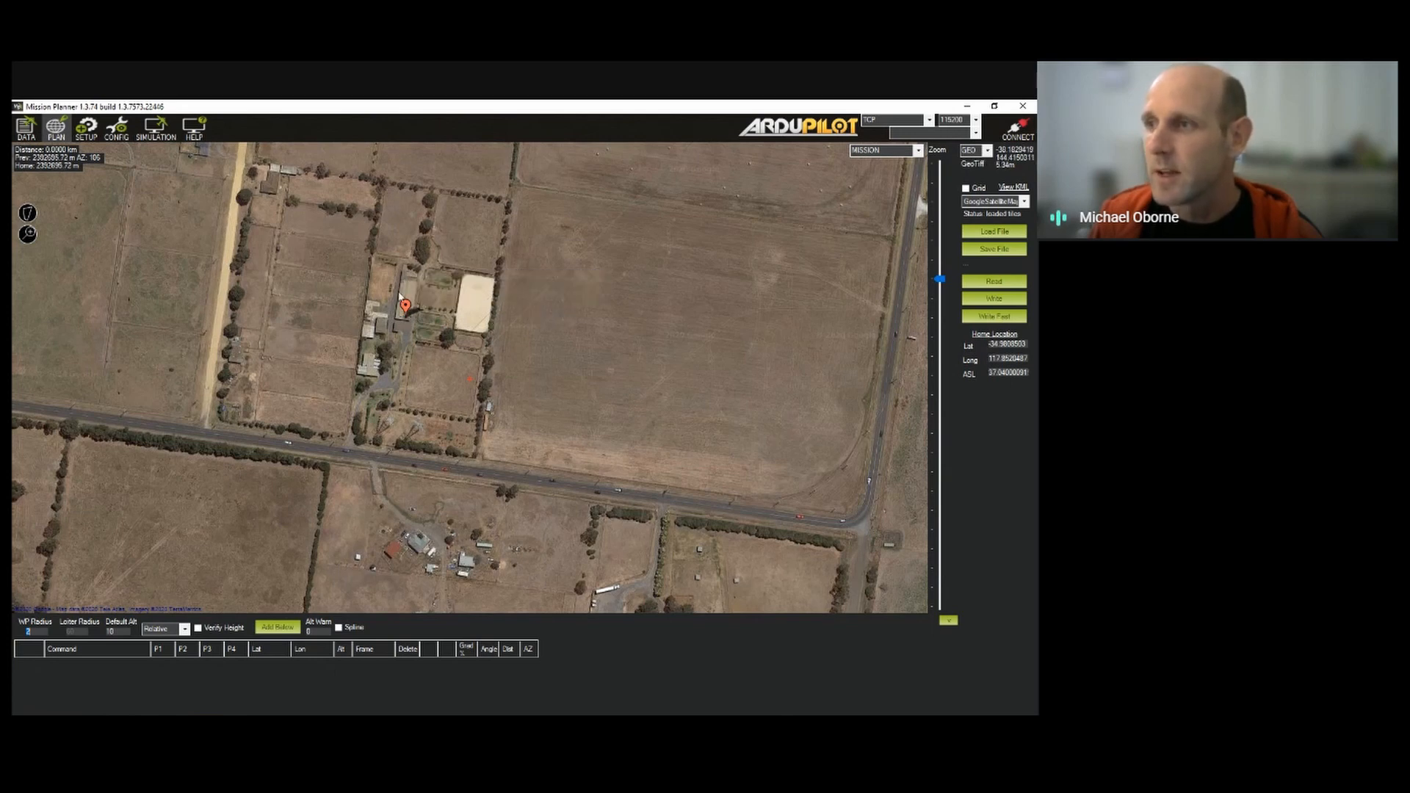
scroll(398, 298, "up", 5)
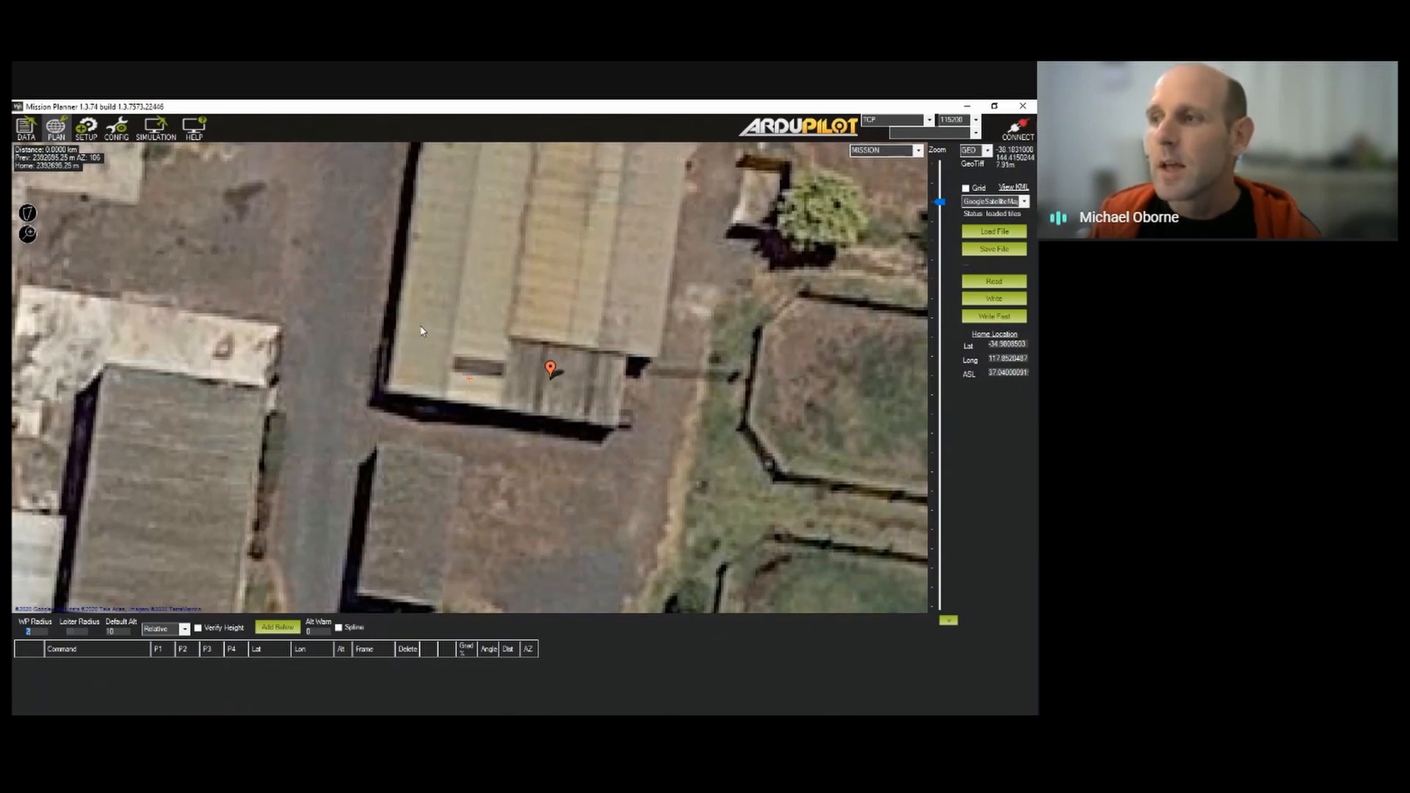
scroll(395, 315, "down", 5)
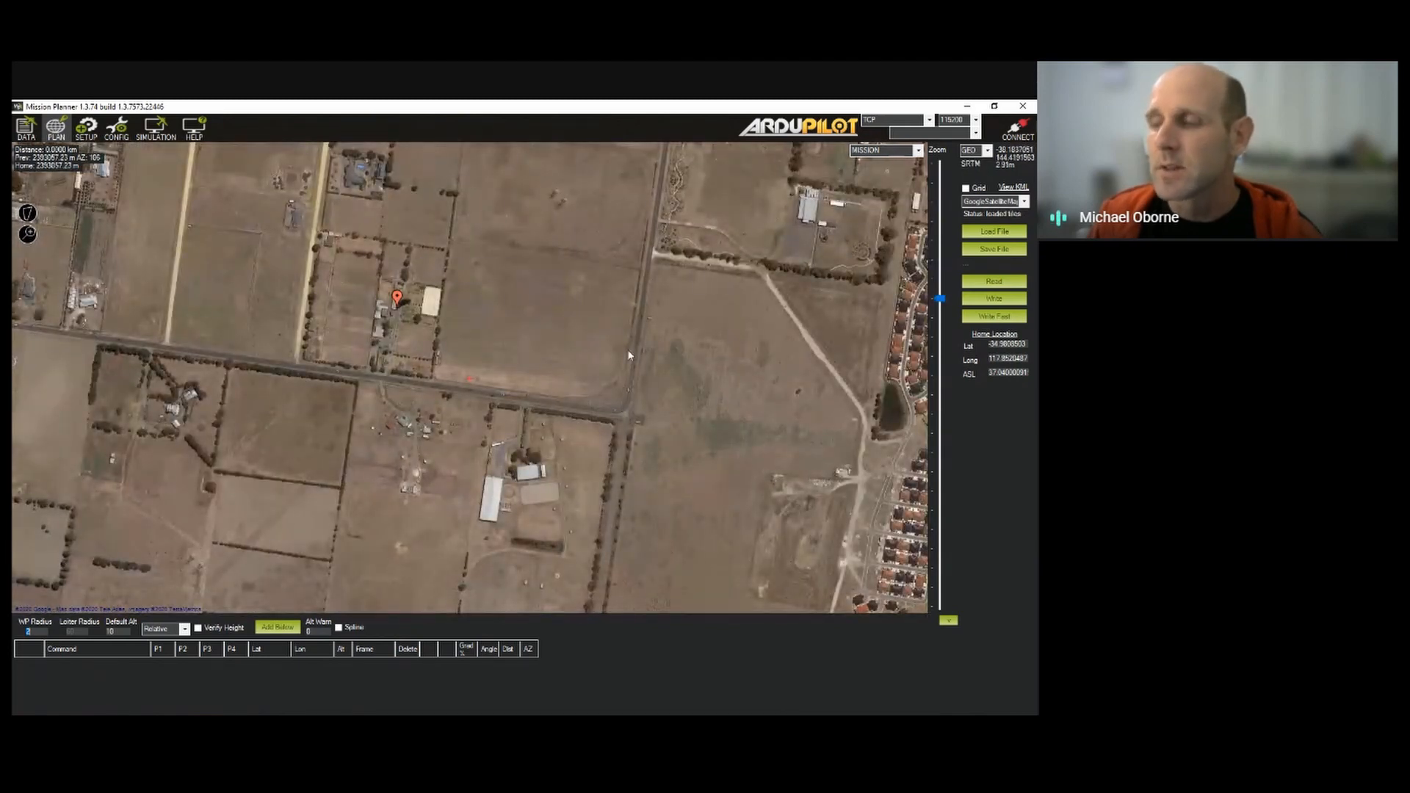
scroll(428, 299, "up", 4)
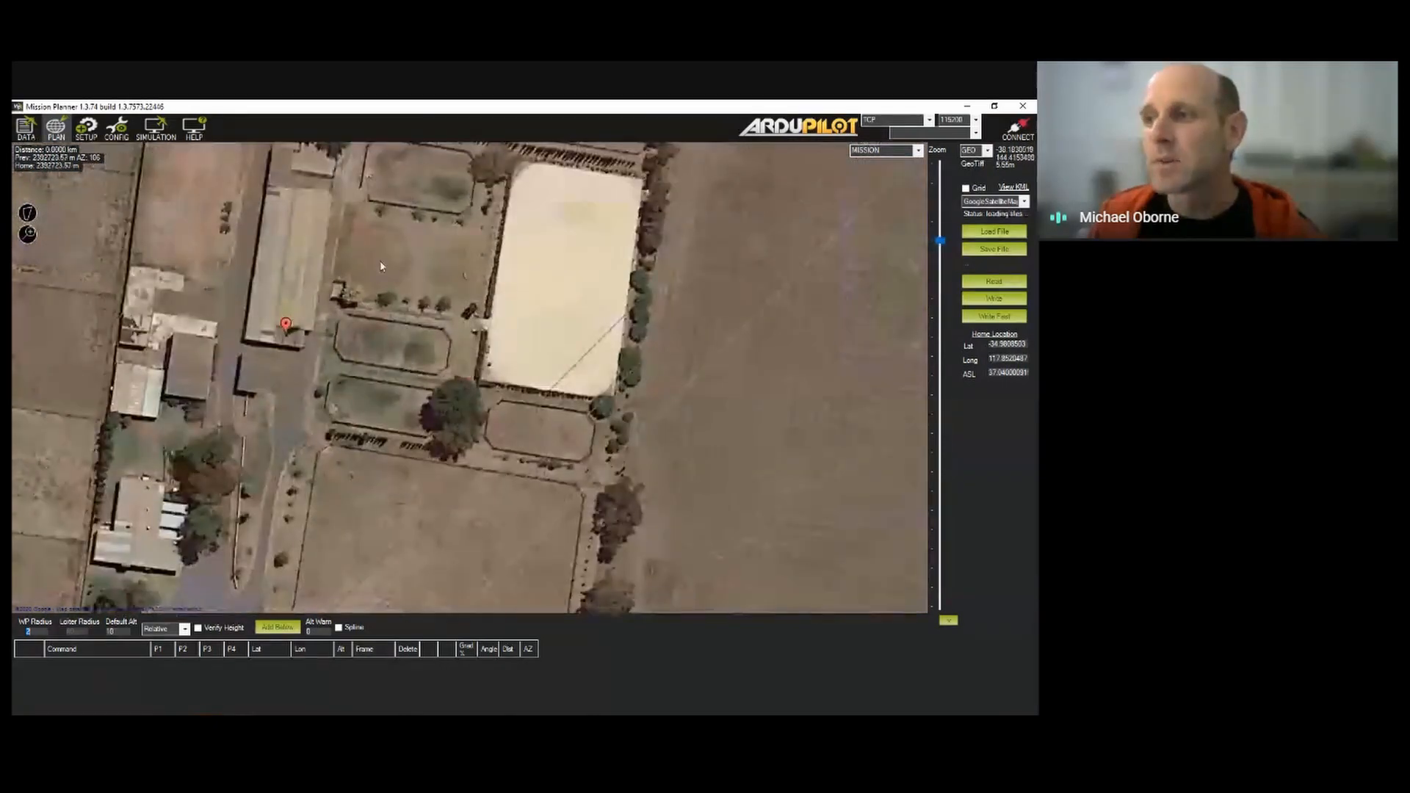
scroll(219, 320, "up", 3)
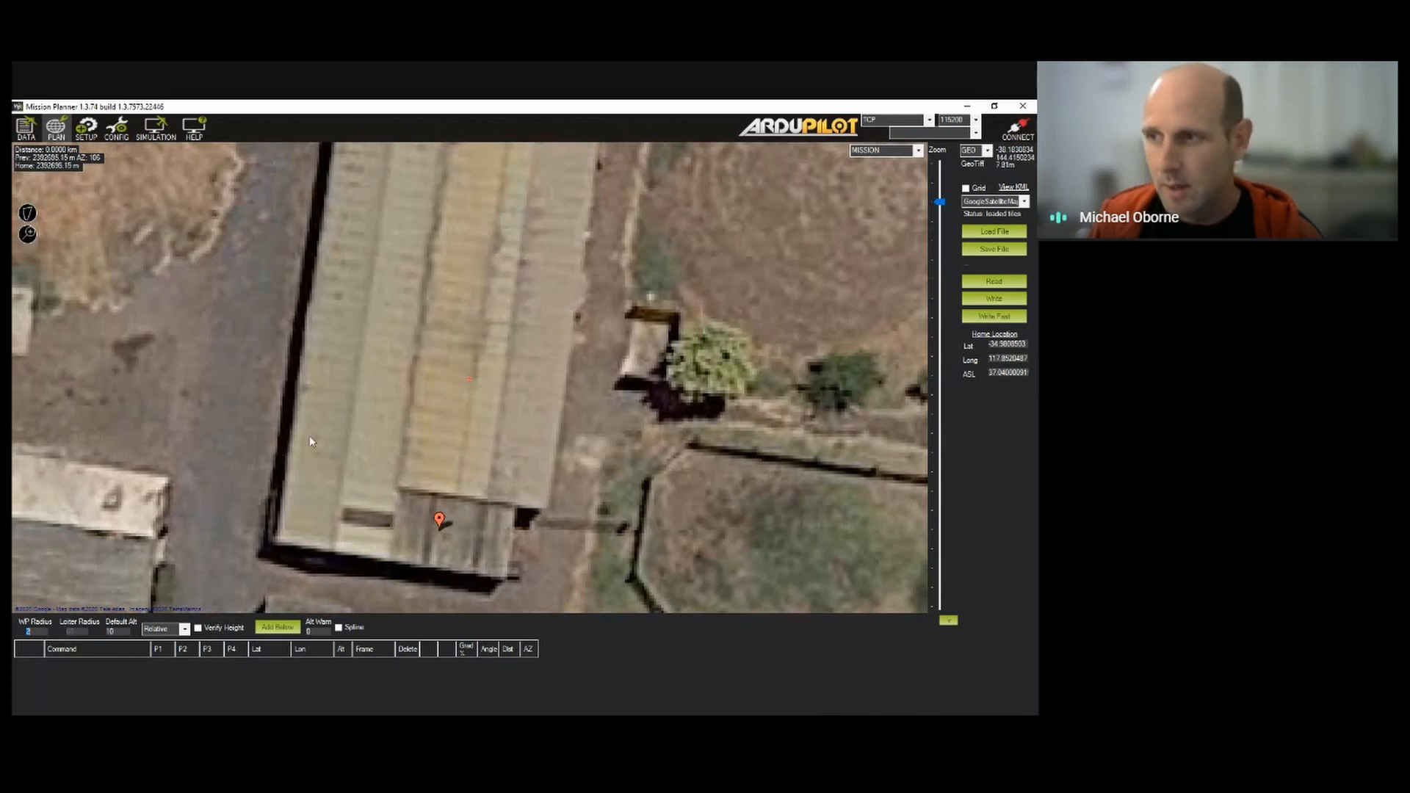
scroll(310, 434, "down", 3)
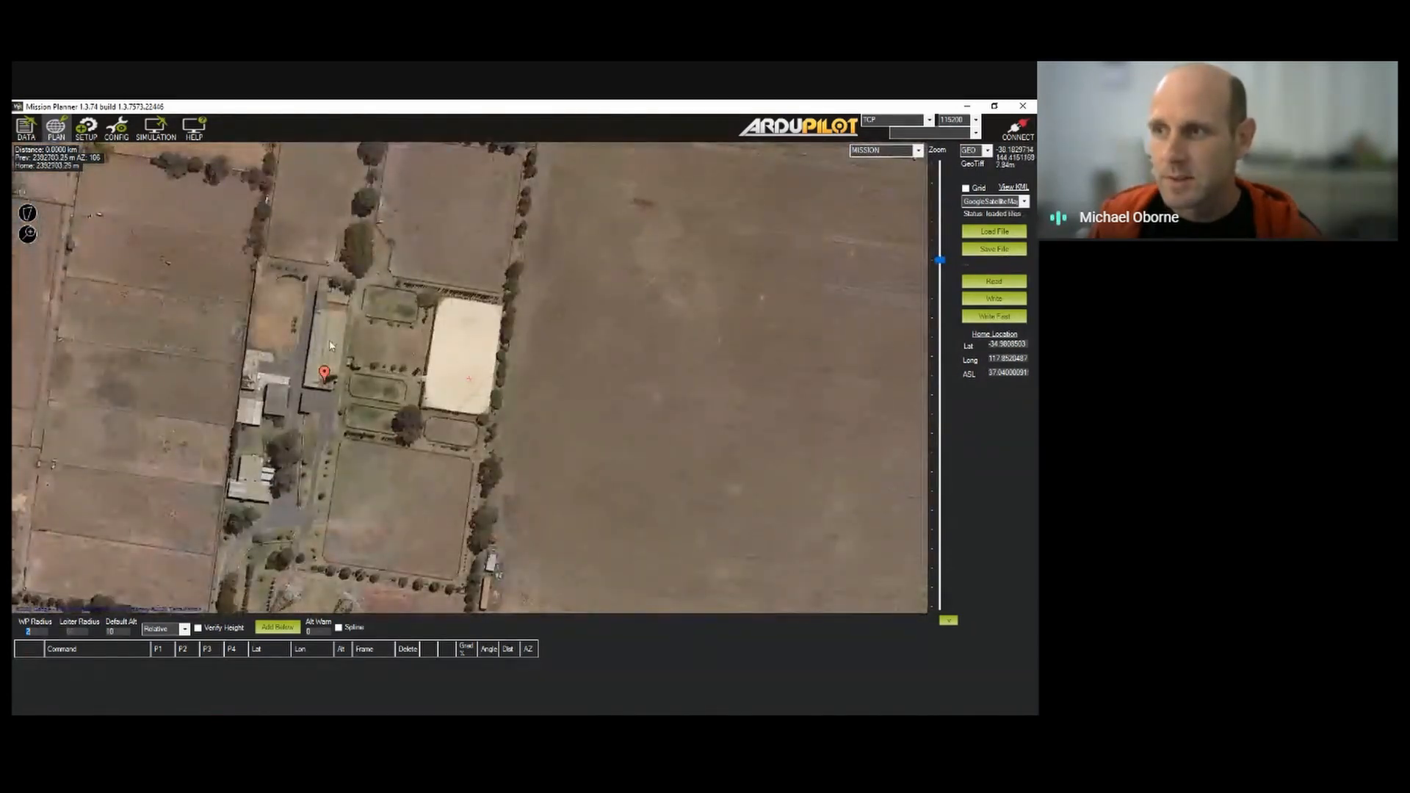
scroll(341, 332, "down", 2)
scroll(345, 322, "up", 2)
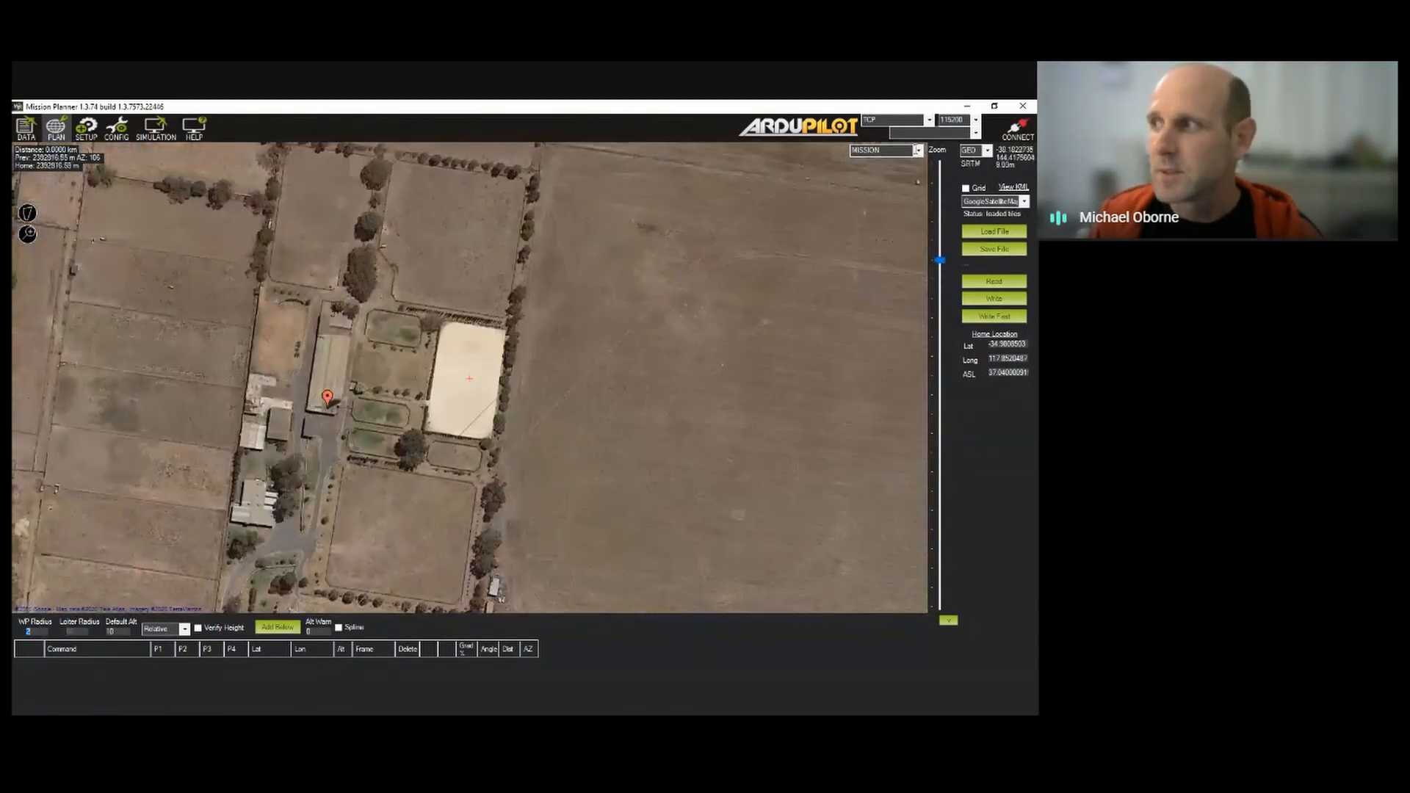
Switch the flight plan map type from GoogleSatelliteMap to GDAL Custom
left_click(1025, 202)
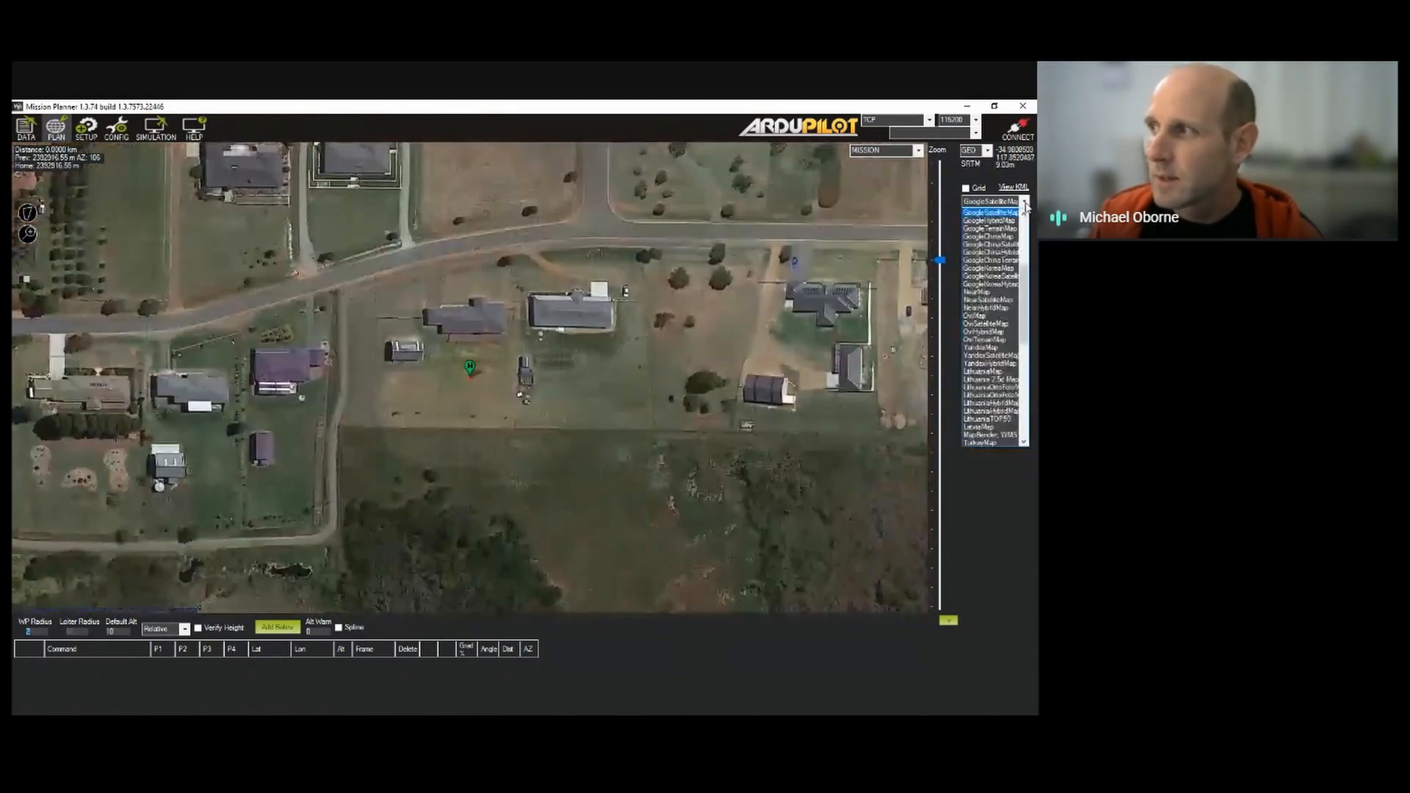
left_click_drag(1025, 292, 1024, 399)
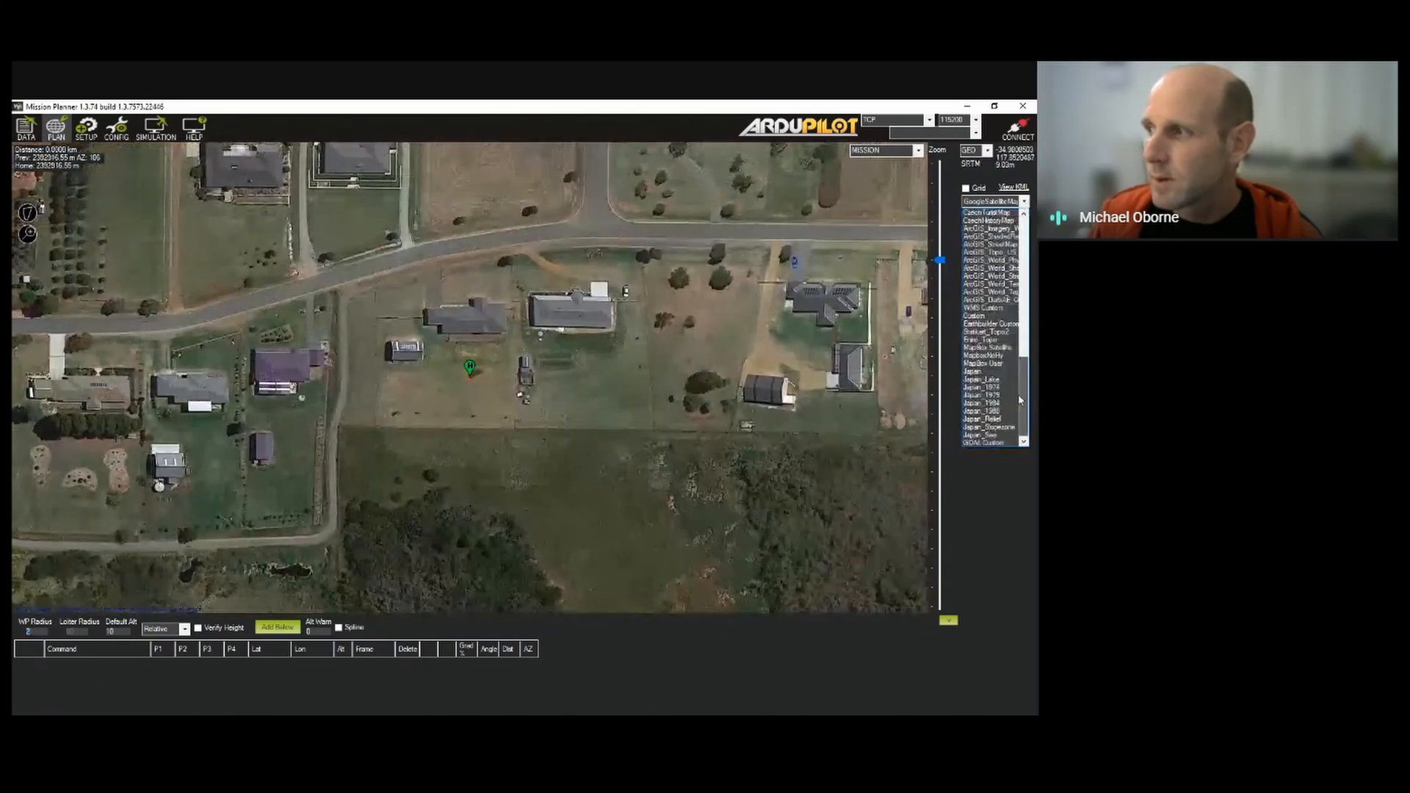
left_click(993, 443)
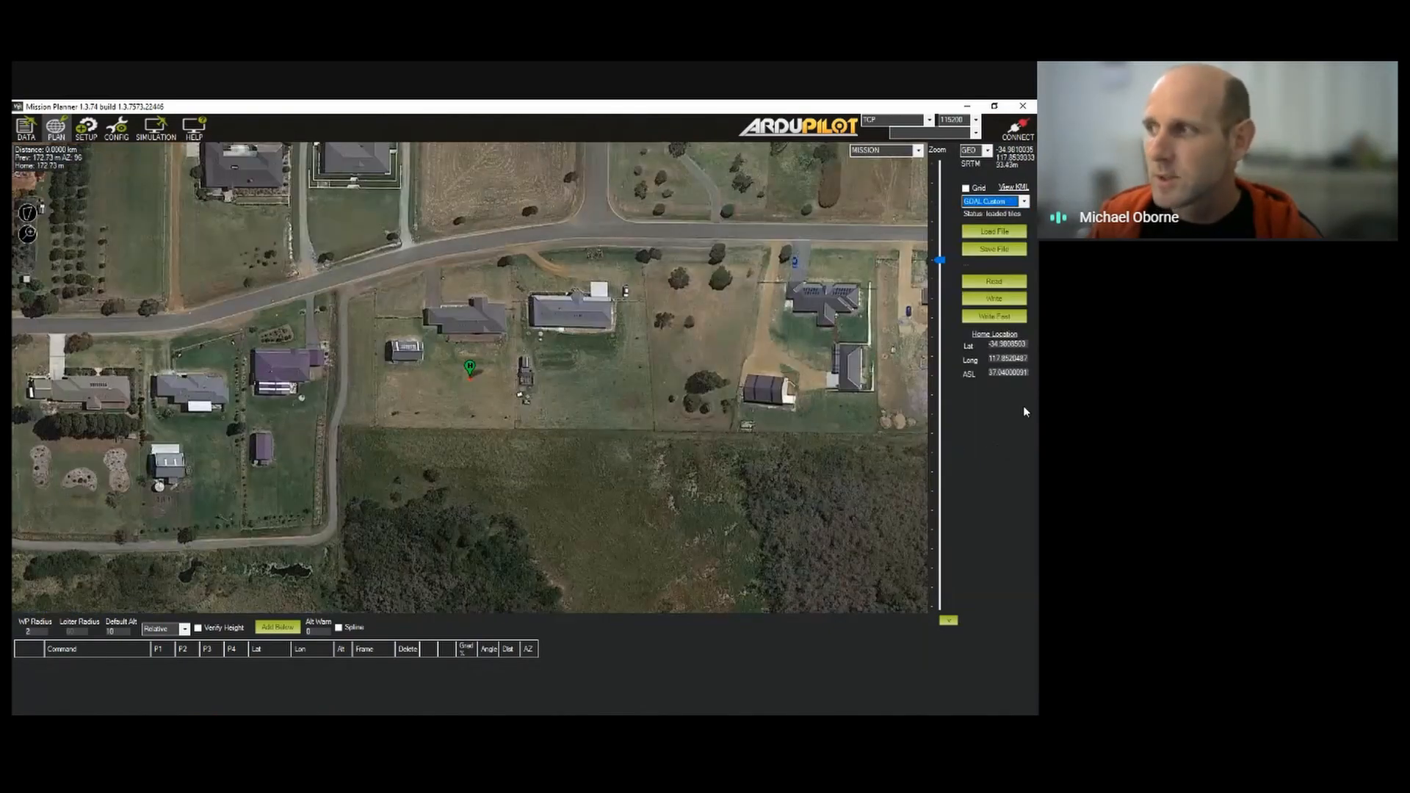
Find the farm at the red marker in southeastern Australia and set the home location just southeast of that marker
scroll(265, 356, "down", 10)
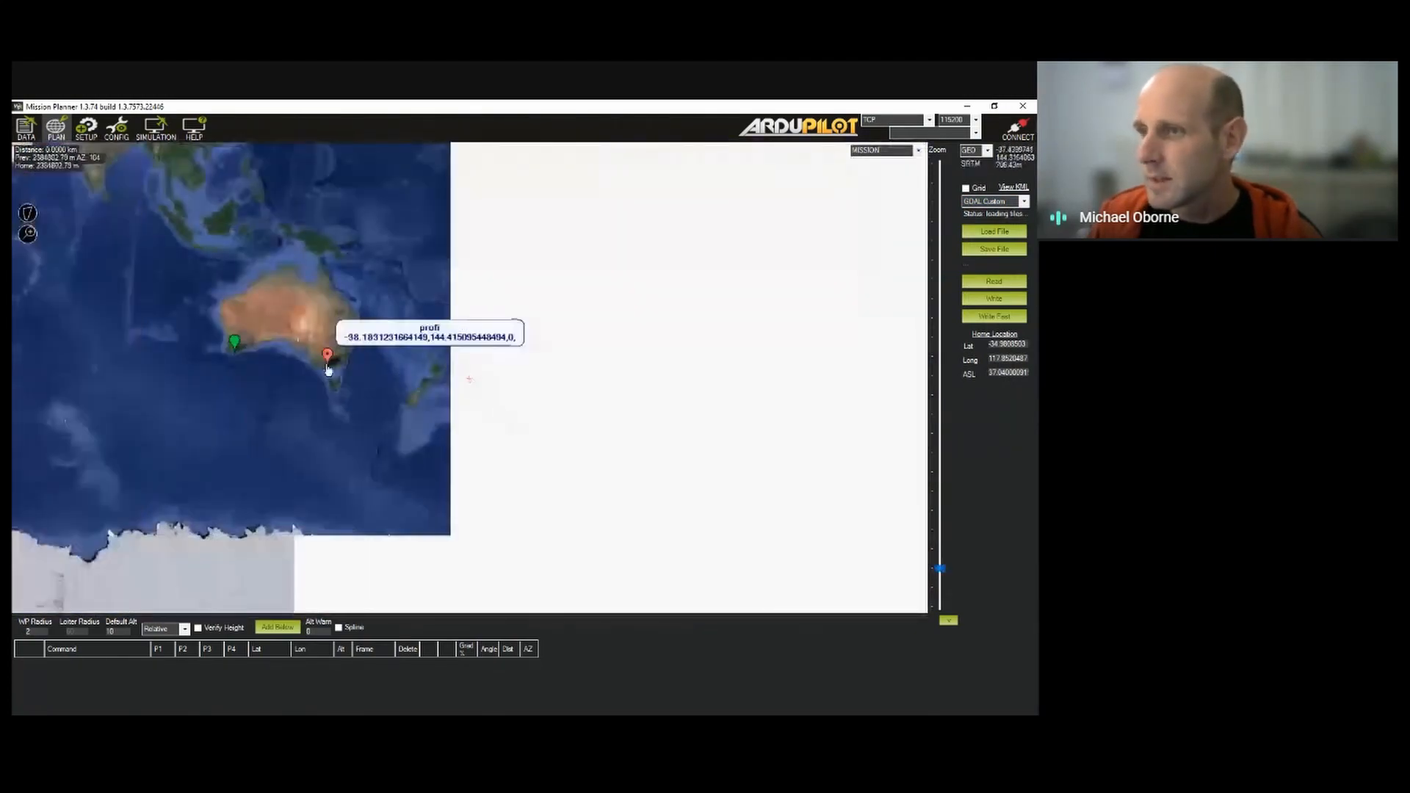
scroll(326, 357, "up", 8)
scroll(275, 433, "up", 4)
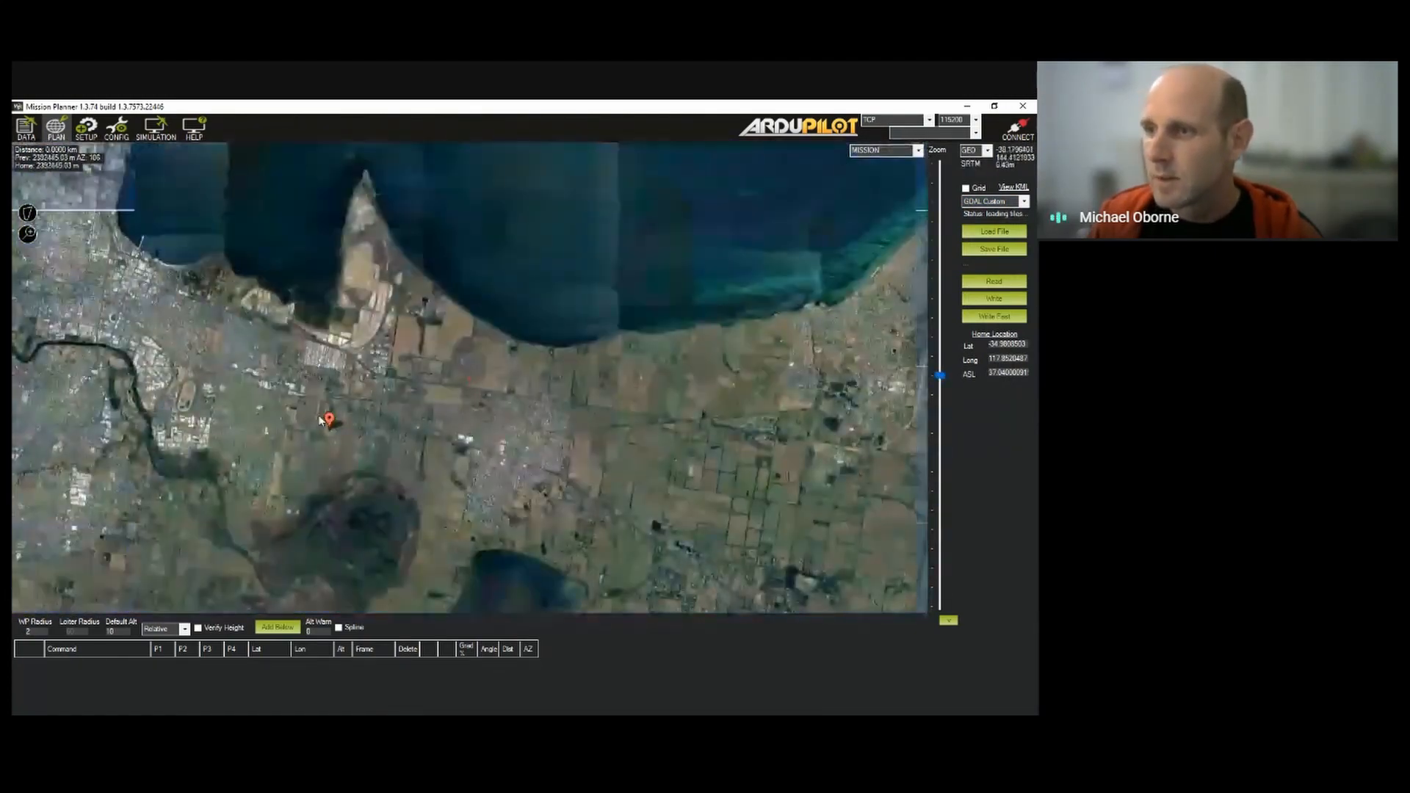
scroll(321, 420, "up", 8)
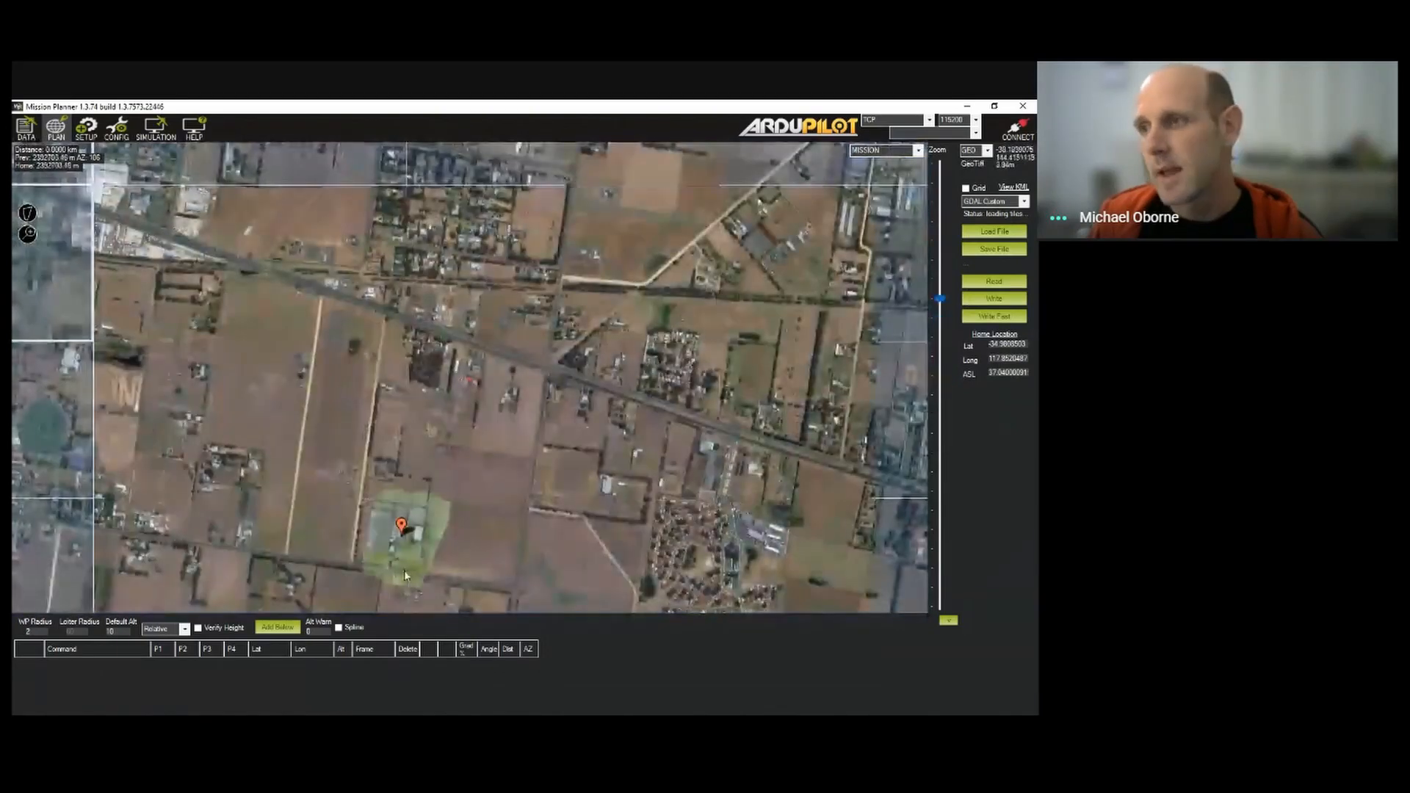
right_click(409, 406)
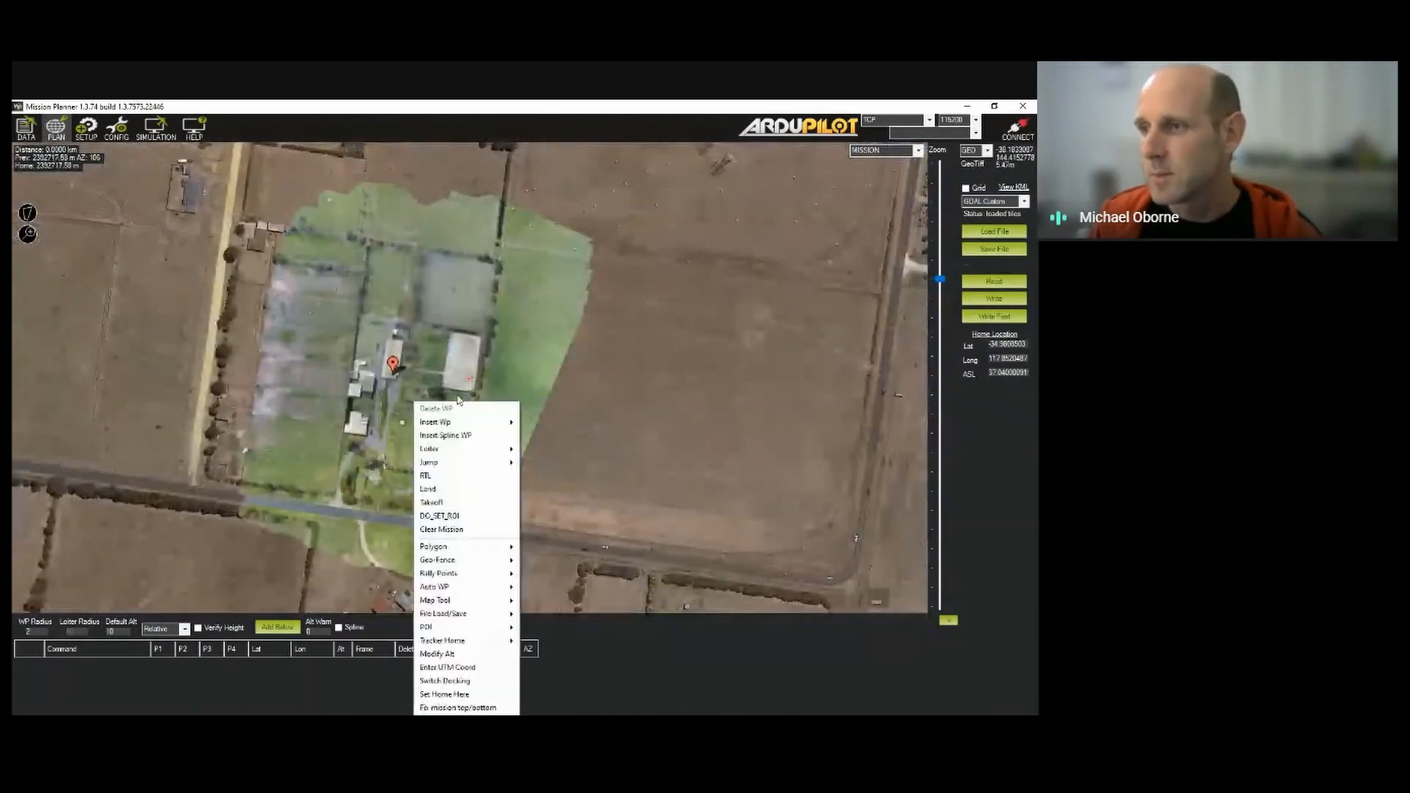
left_click(455, 694)
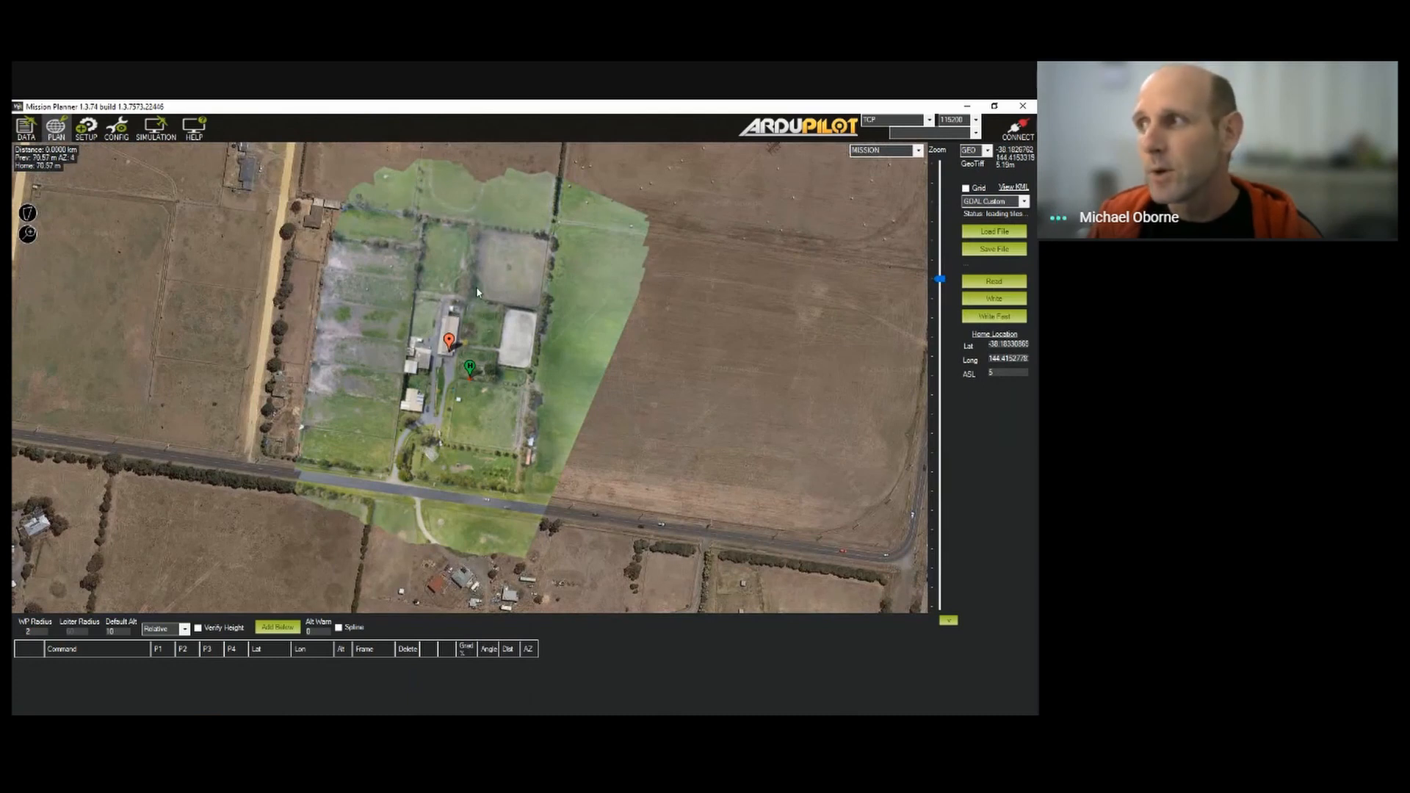
Examine the custom orthophoto's detail along the long shed's roof edge and across the surrounding farm
scroll(431, 348, "up", 5)
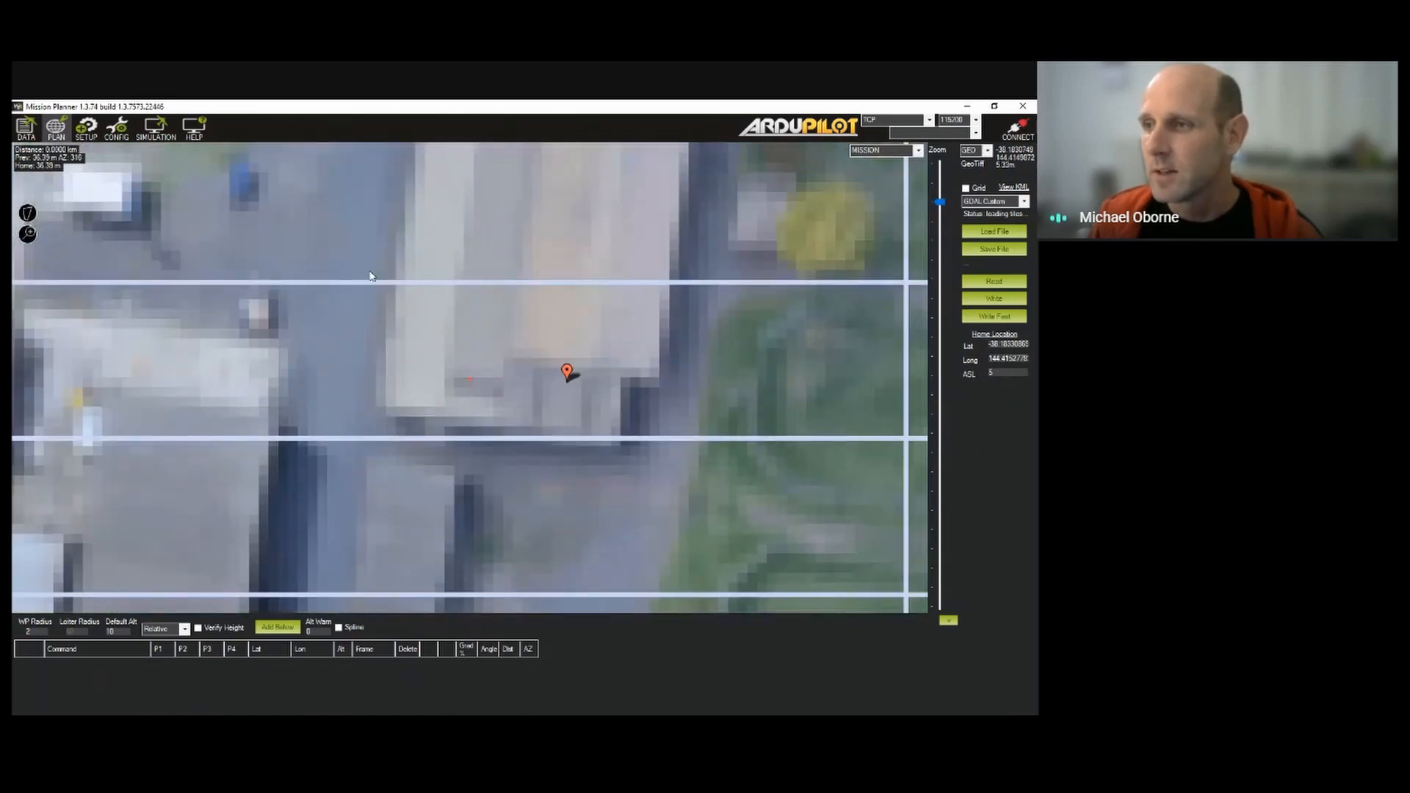
scroll(400, 302, "up", 2)
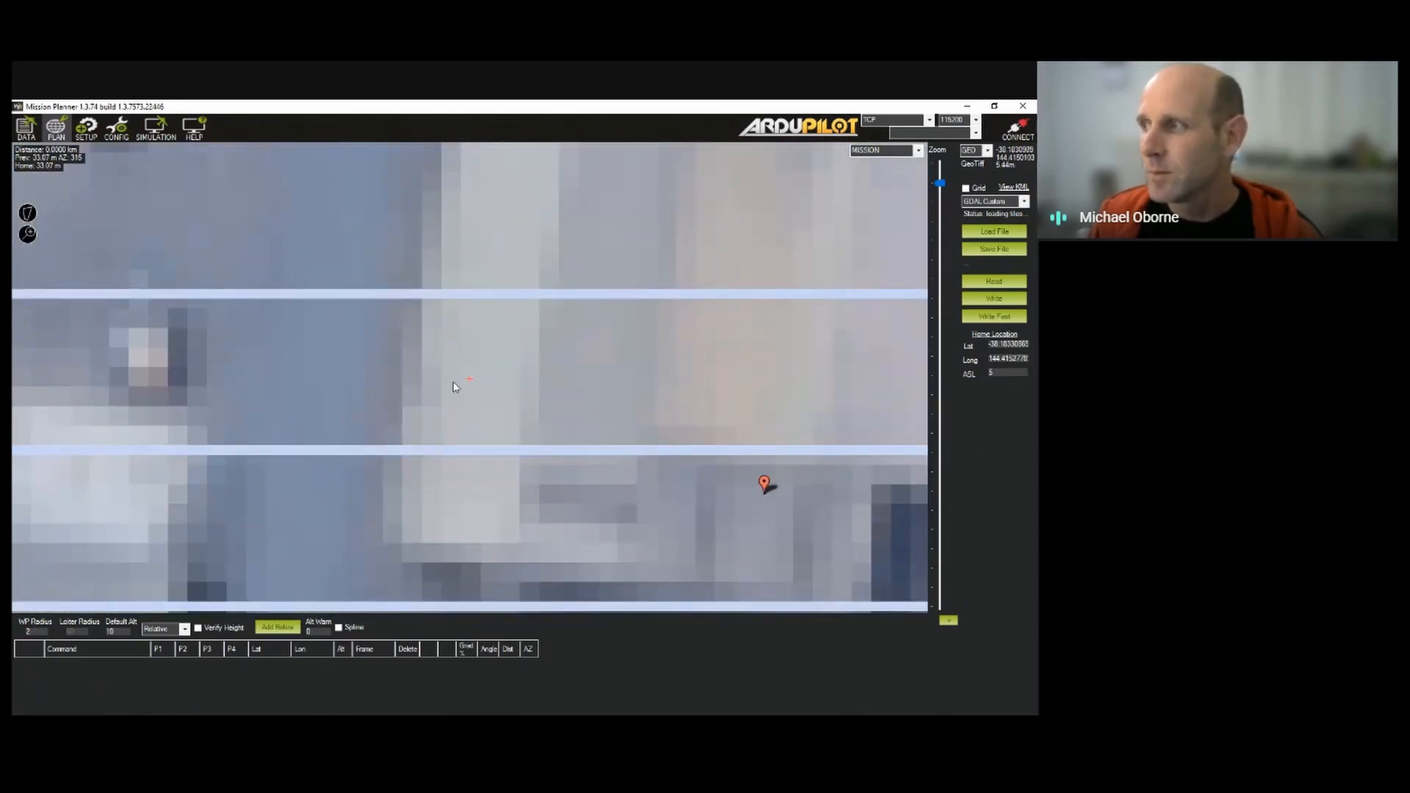
scroll(462, 365, "down", 1)
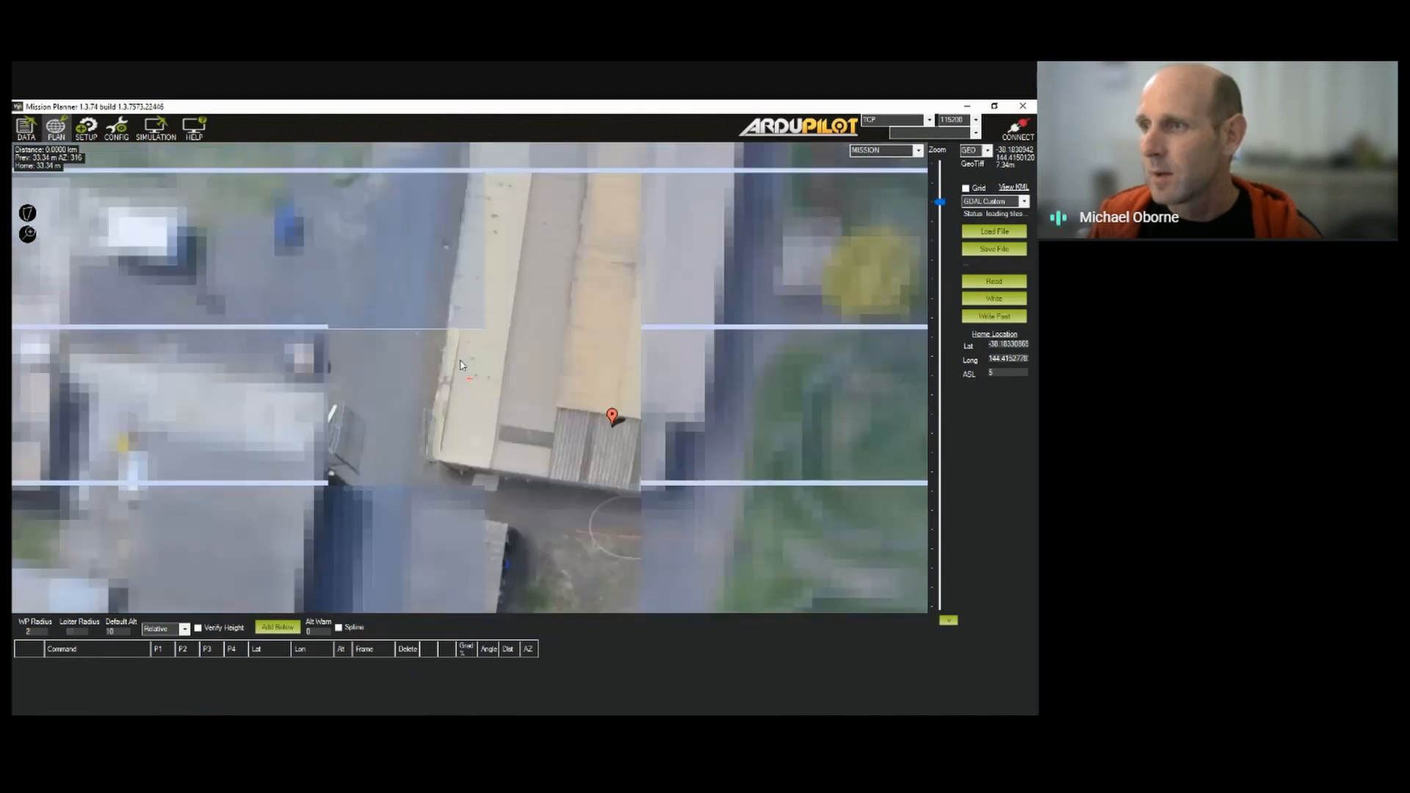
scroll(466, 381, "up", 2)
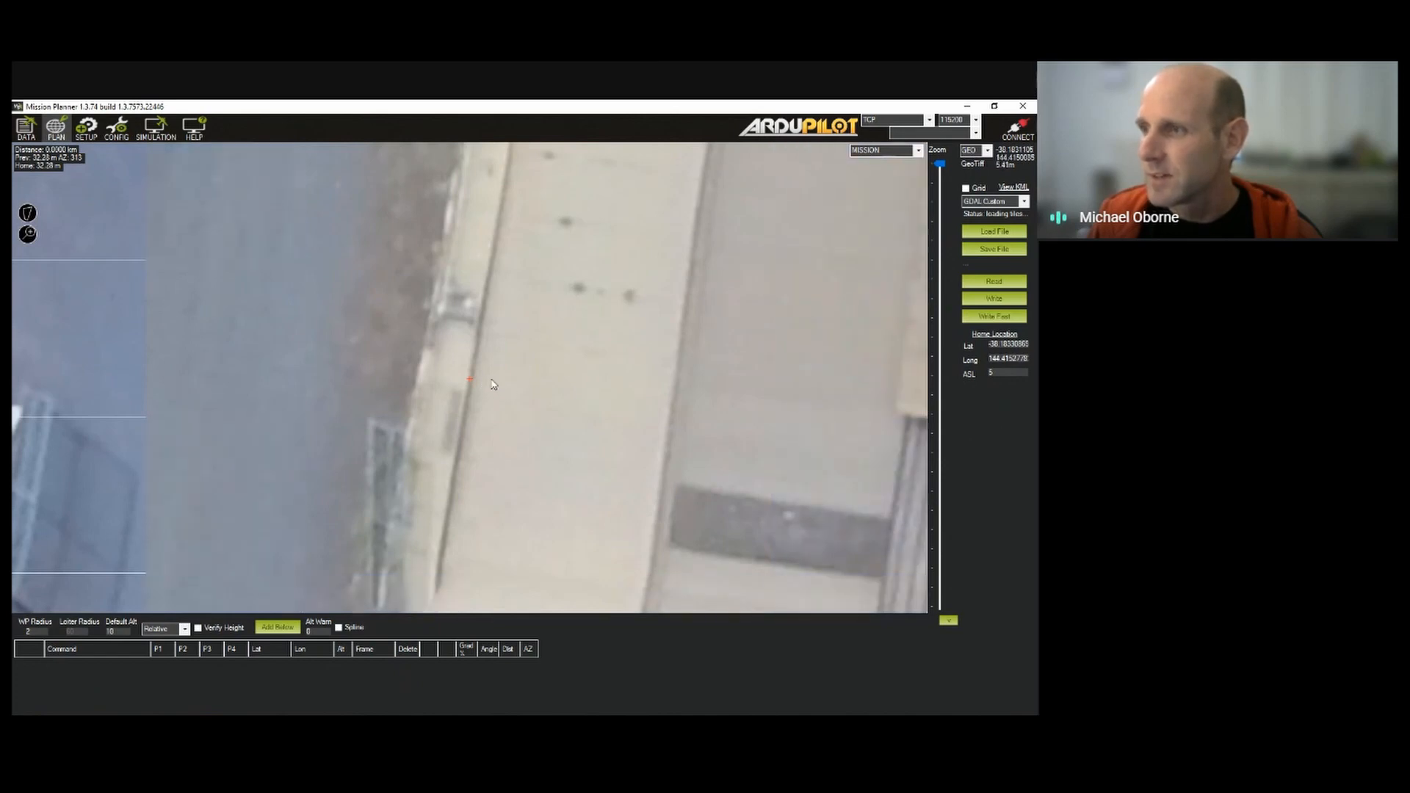
scroll(484, 376, "down", 2)
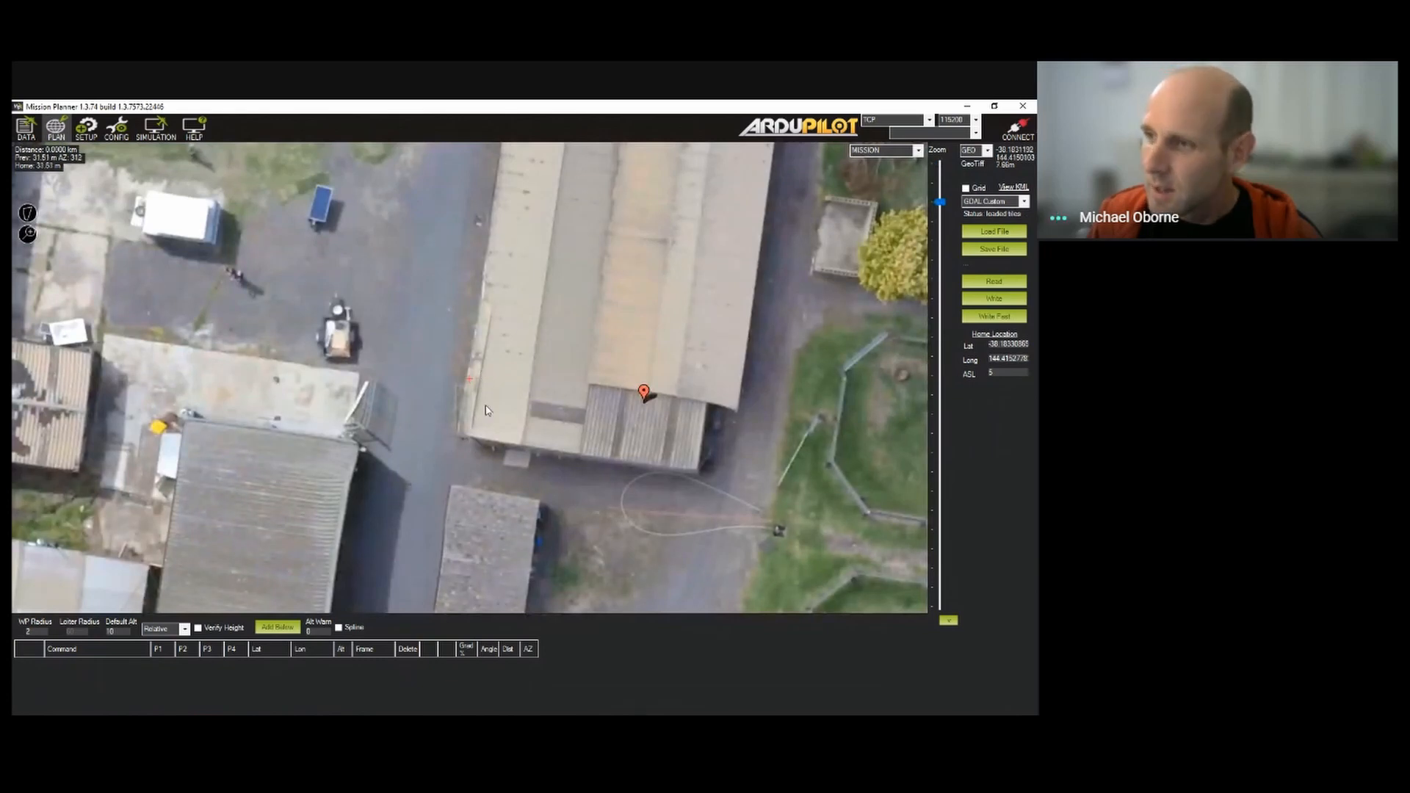
scroll(483, 422, "up", 2)
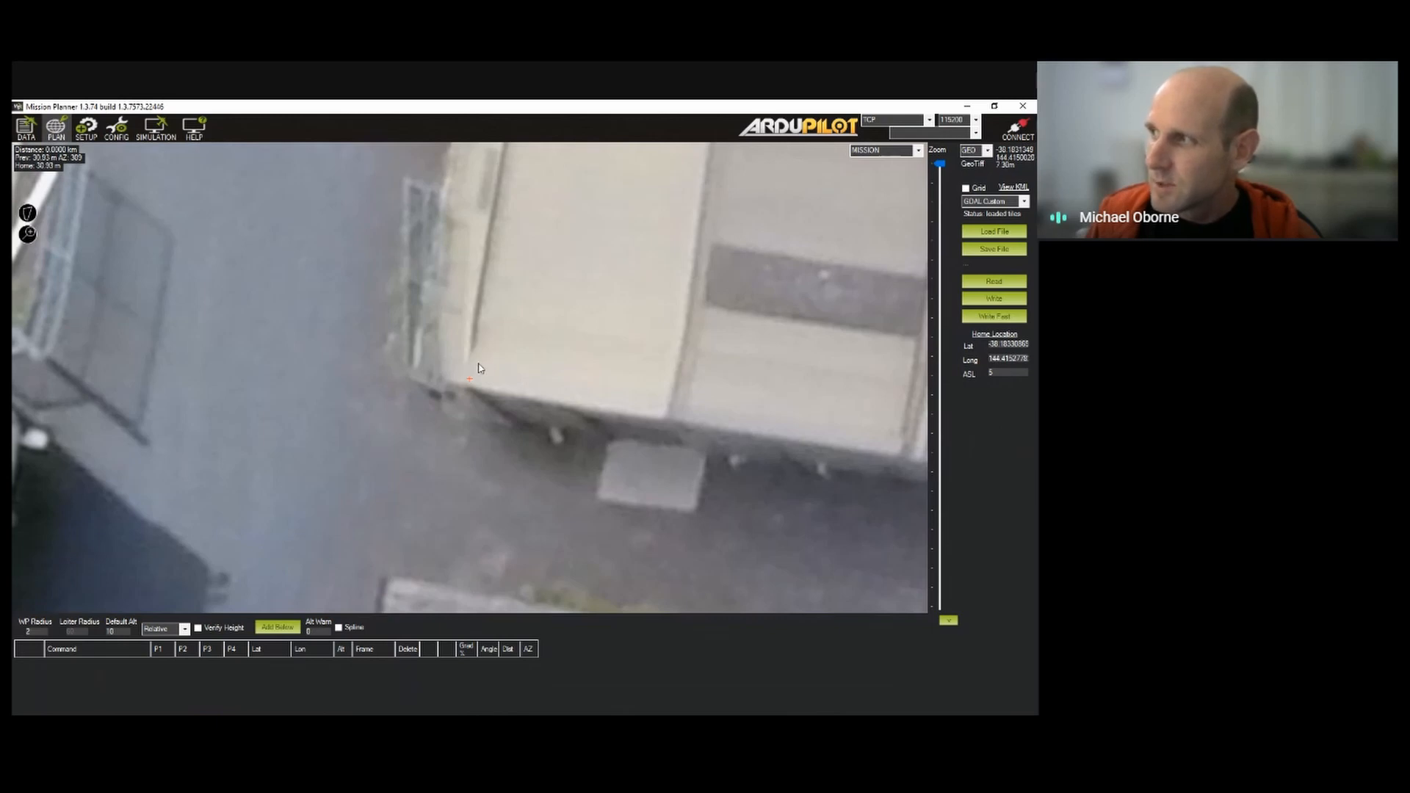
scroll(472, 492, "up", 1)
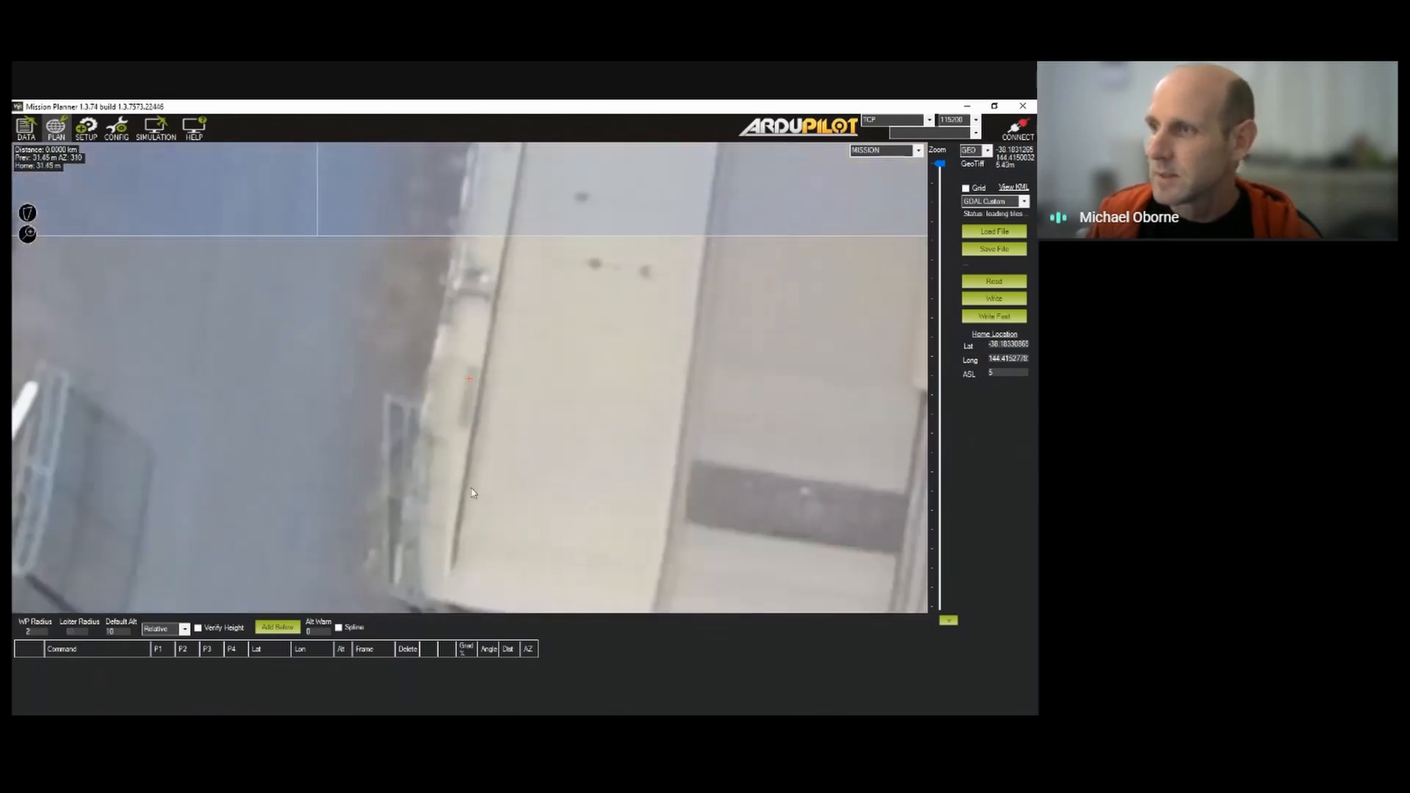
scroll(431, 399, "down", 4)
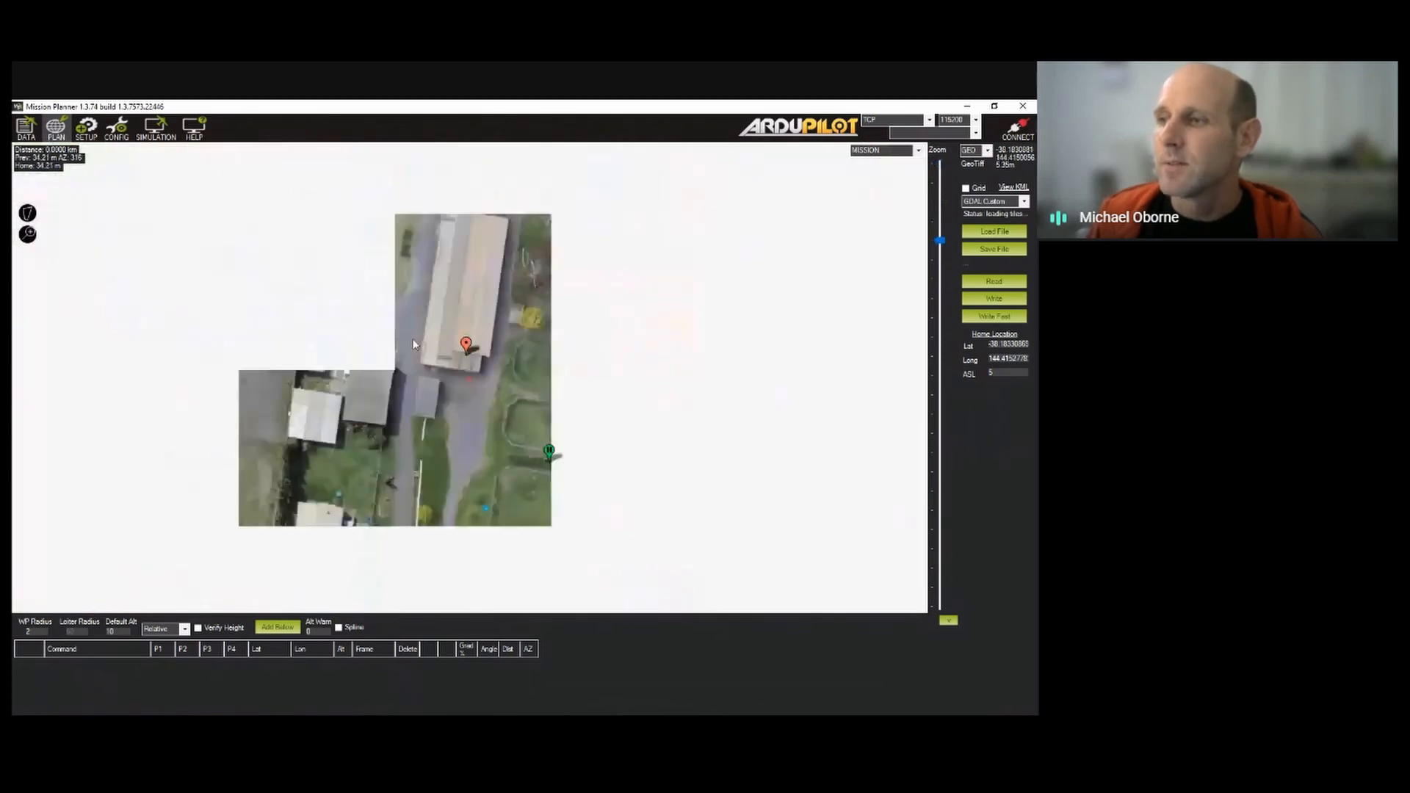
scroll(410, 341, "down", 2)
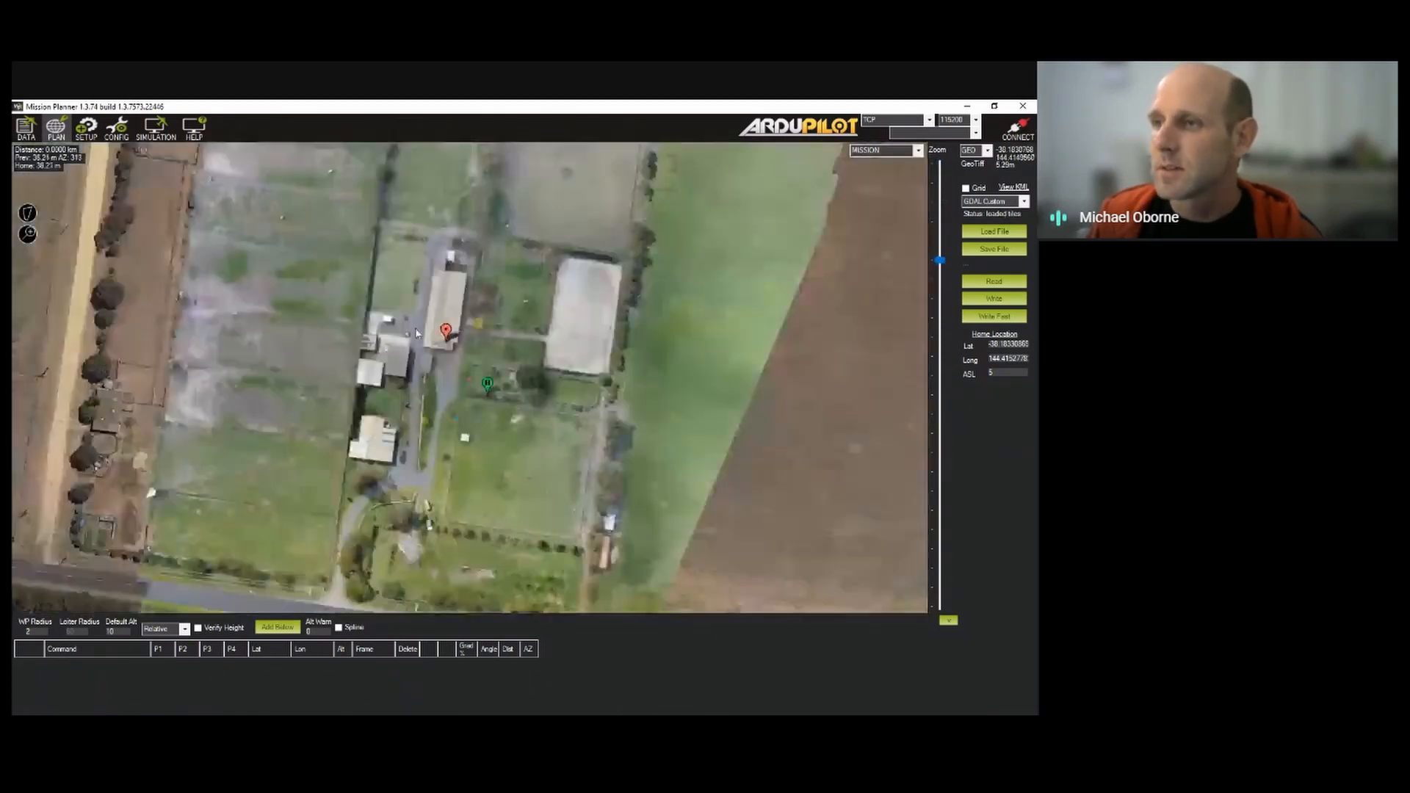
scroll(416, 332, "down", 2)
scroll(415, 327, "up", 2)
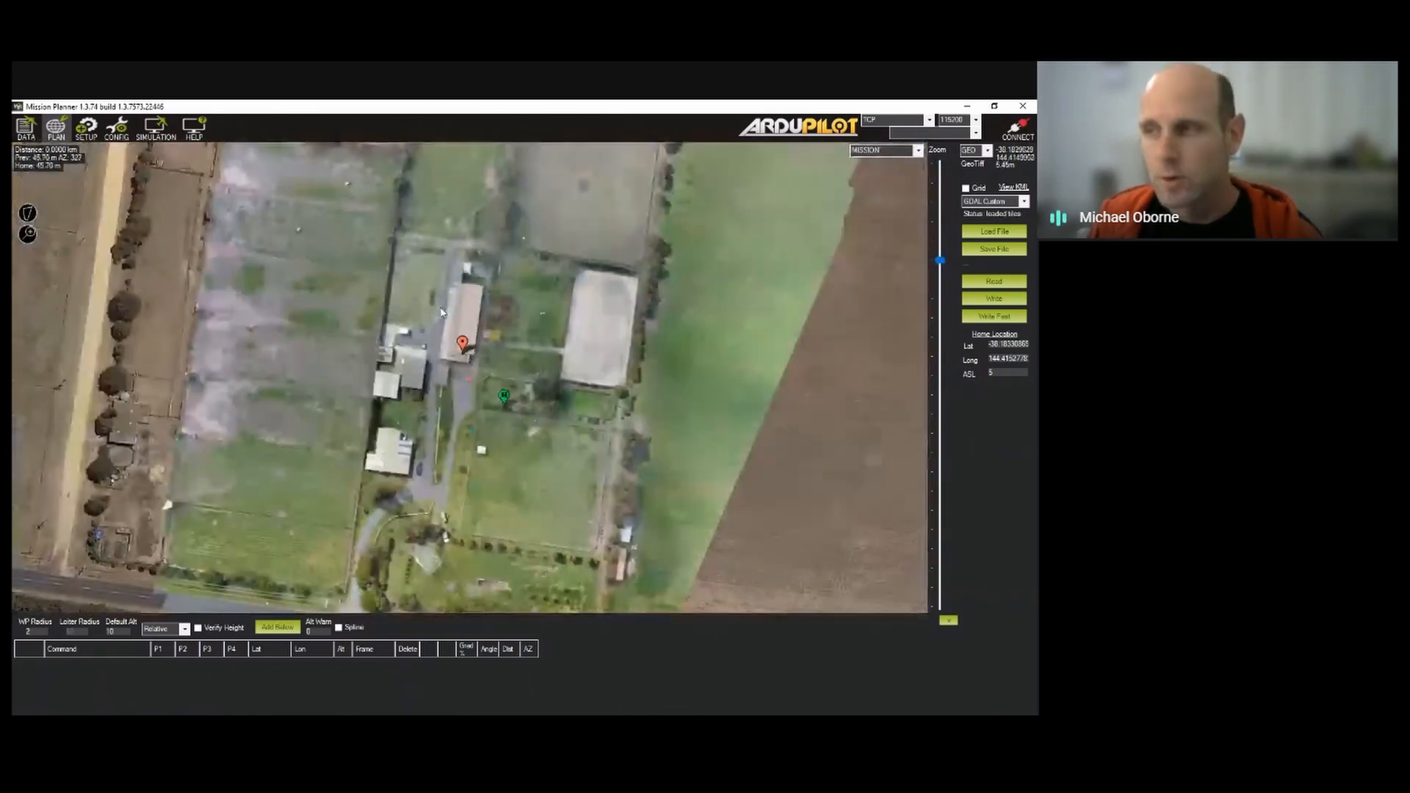
Enable the Terrain overlay in the propagation settings and close the settings window
left_click_drag(439, 302, 435, 362)
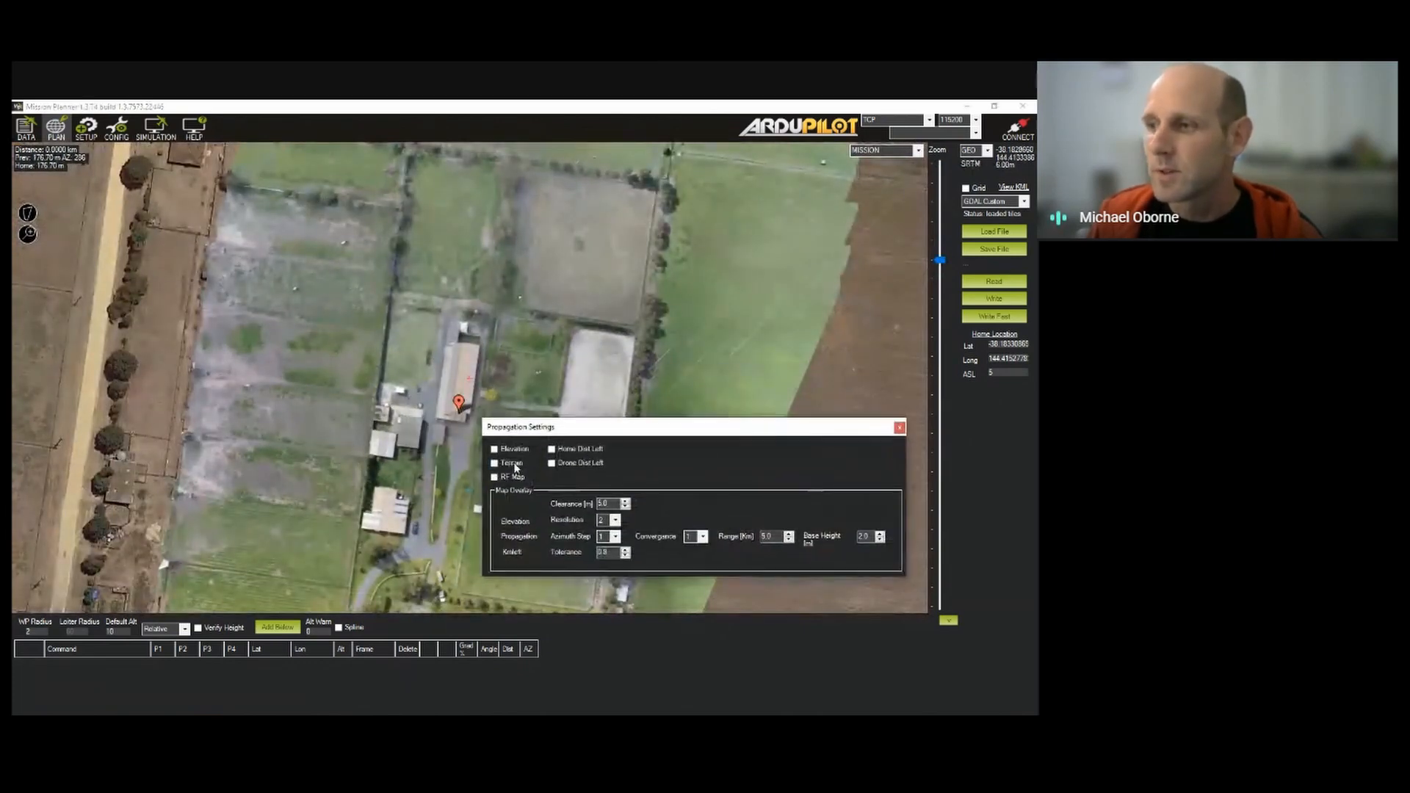
left_click(494, 463)
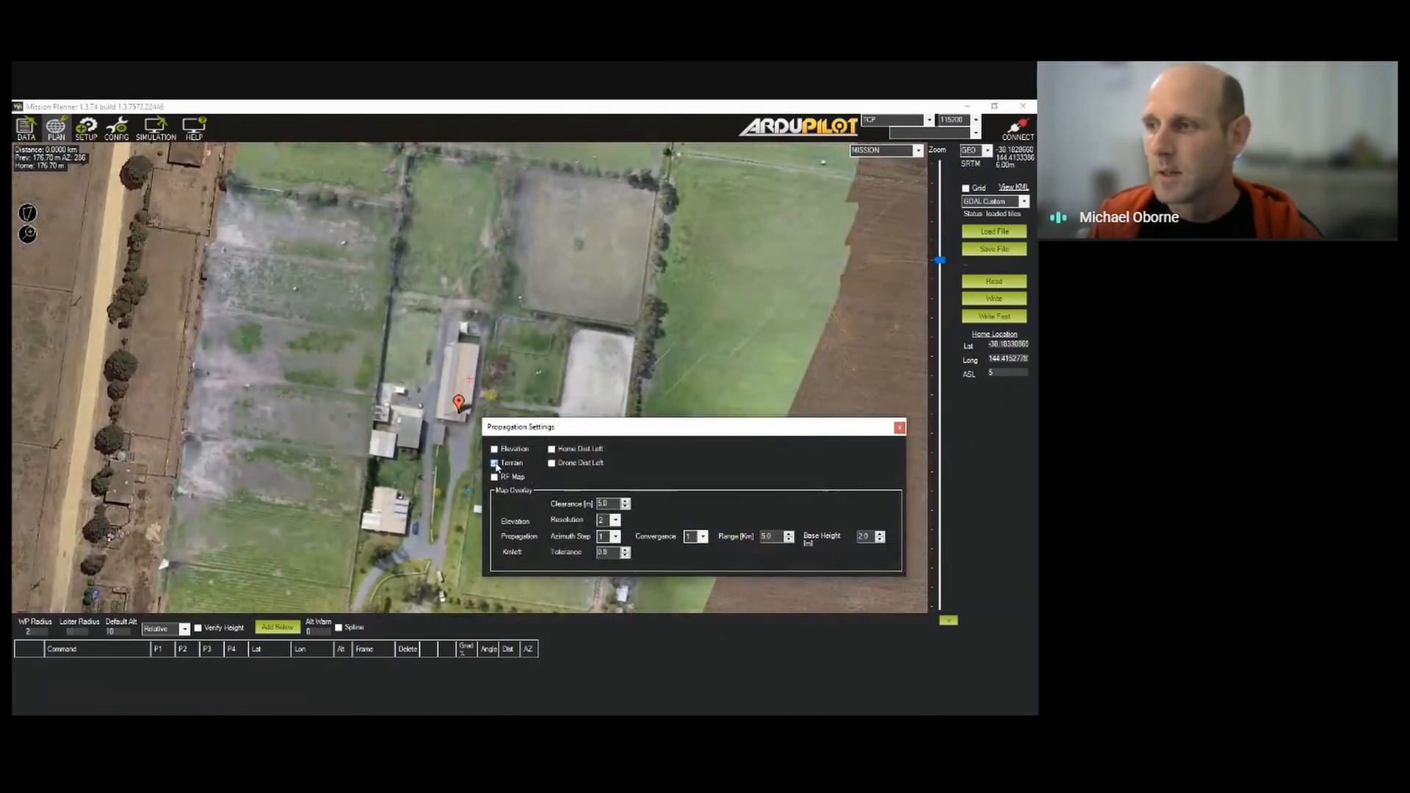
left_click(899, 427)
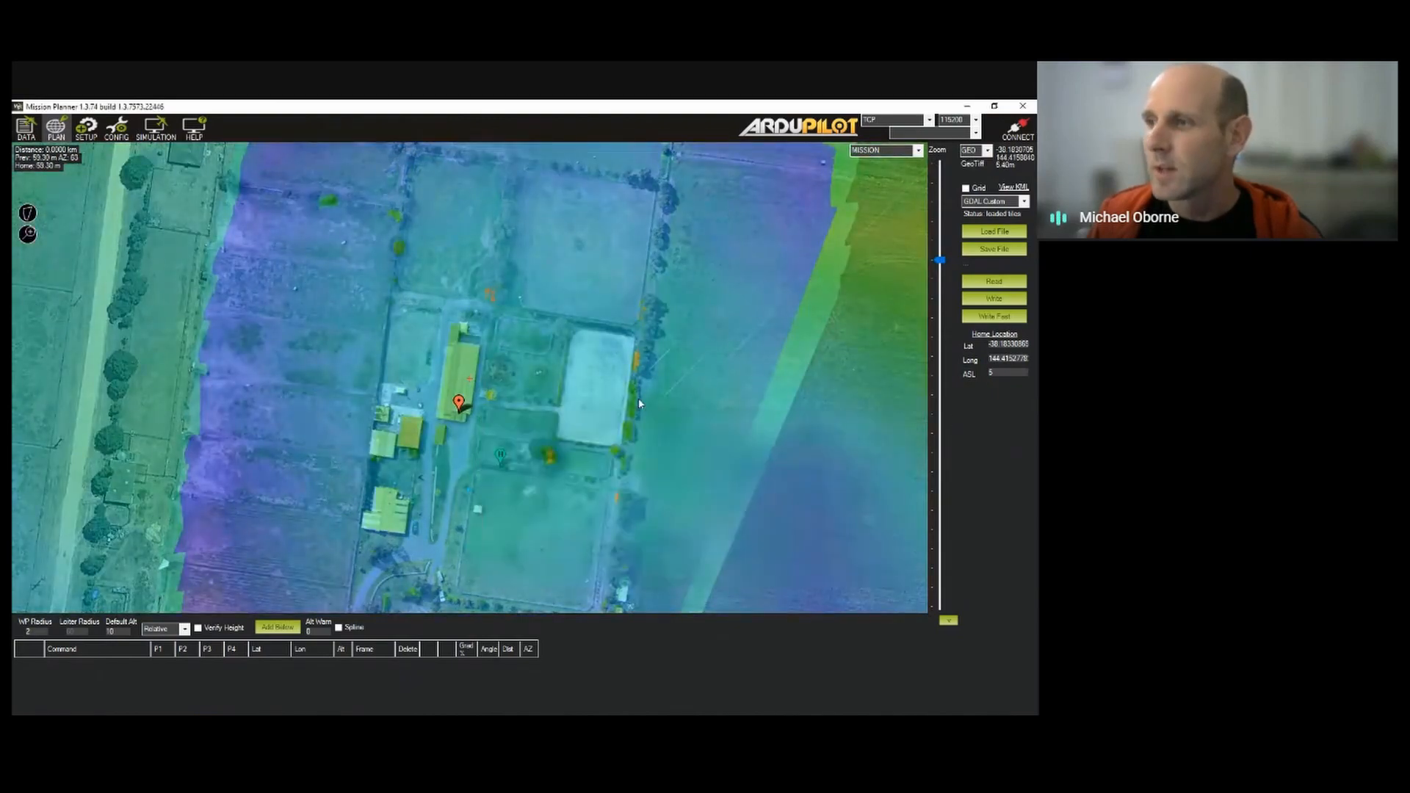
Compare the terrain colouring inside the farm's survey area with the surrounding fields and wider region
scroll(411, 321, "down", 2)
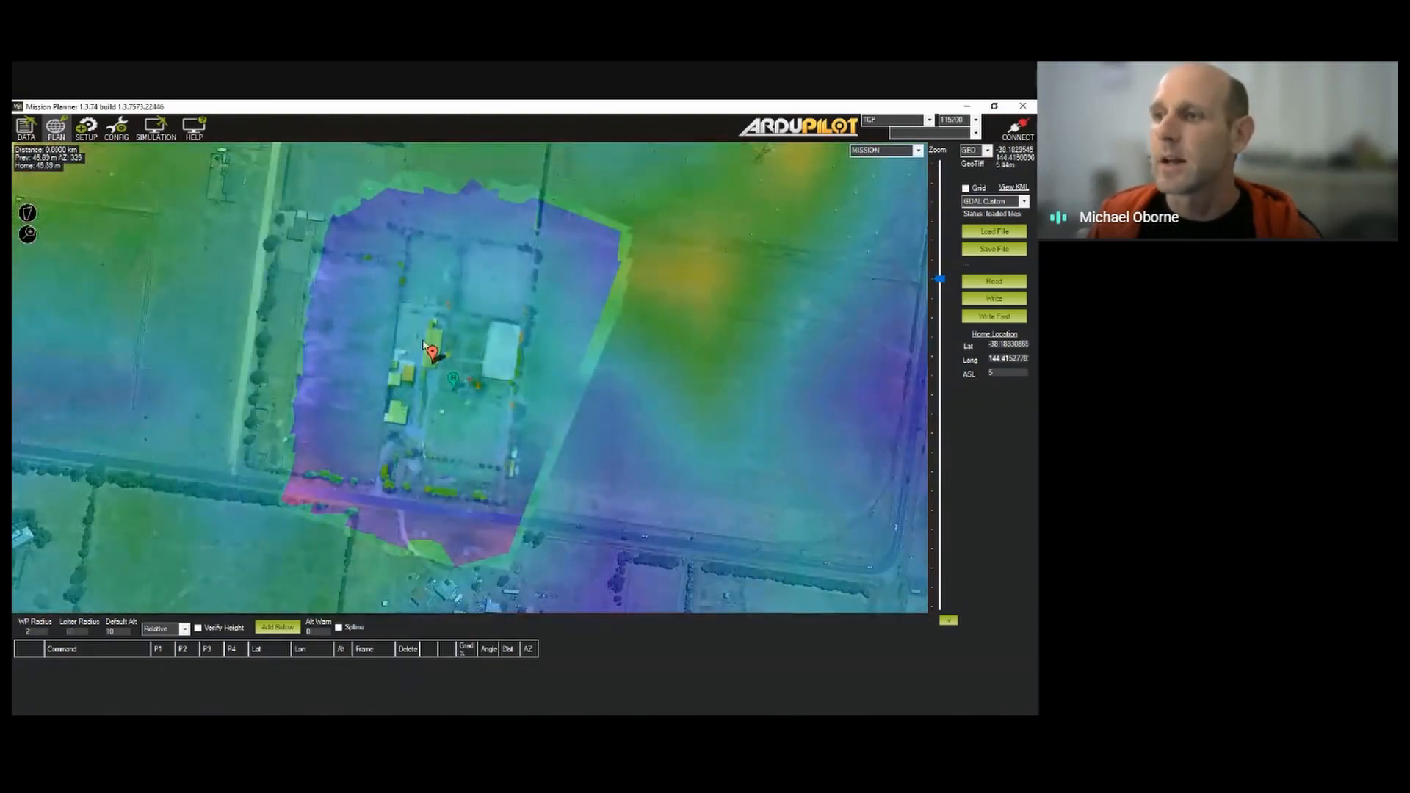
scroll(426, 345, "down", 5)
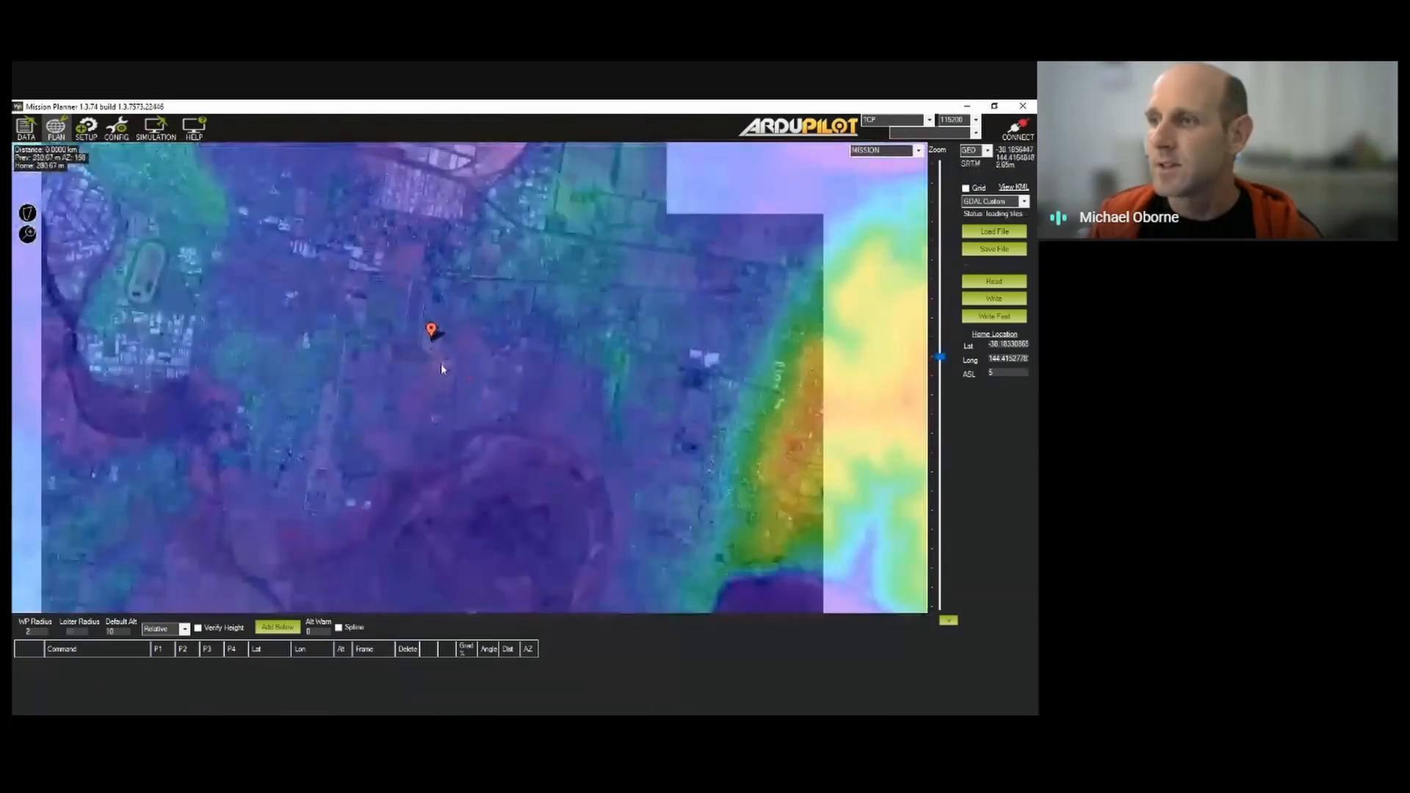
scroll(440, 362, "up", 2)
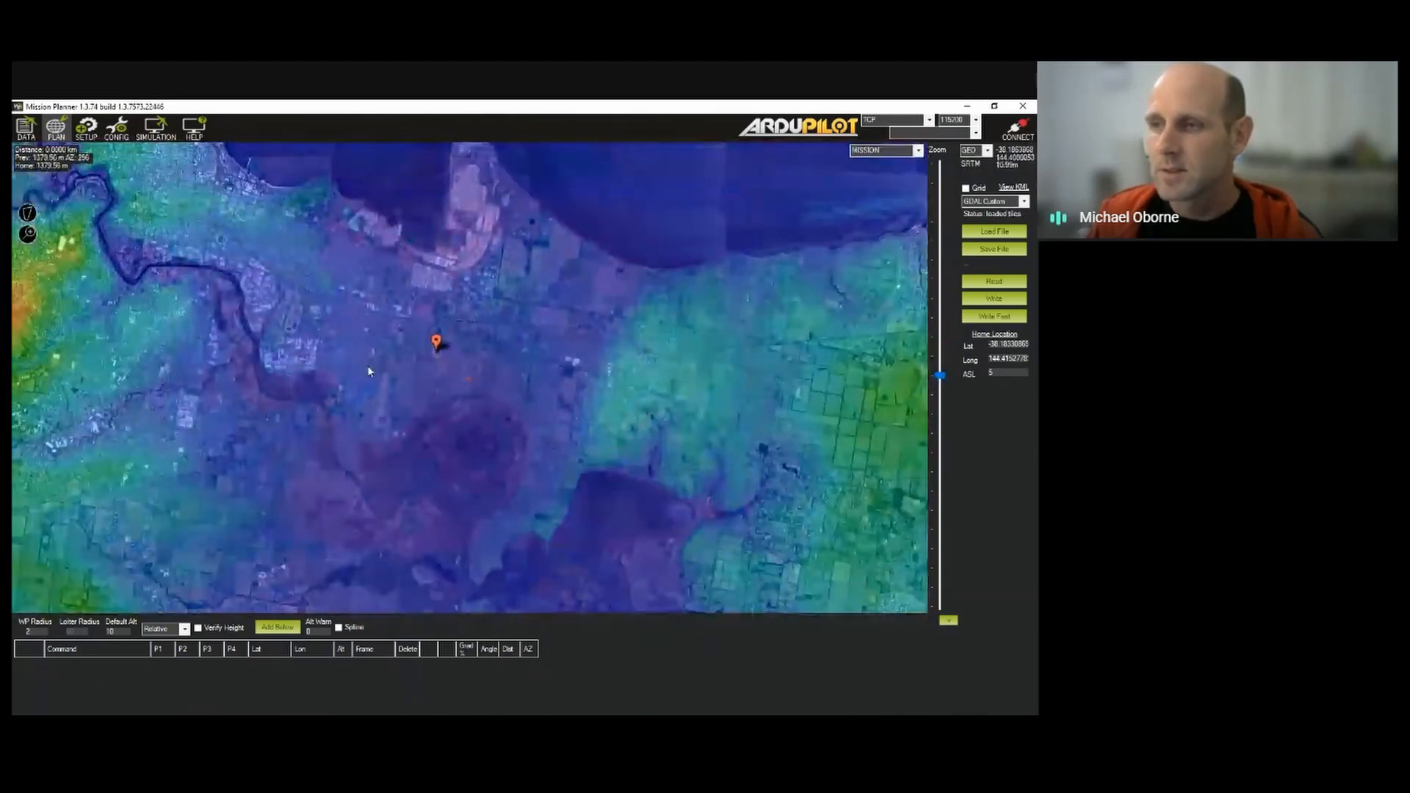
left_click_drag(367, 364, 576, 422)
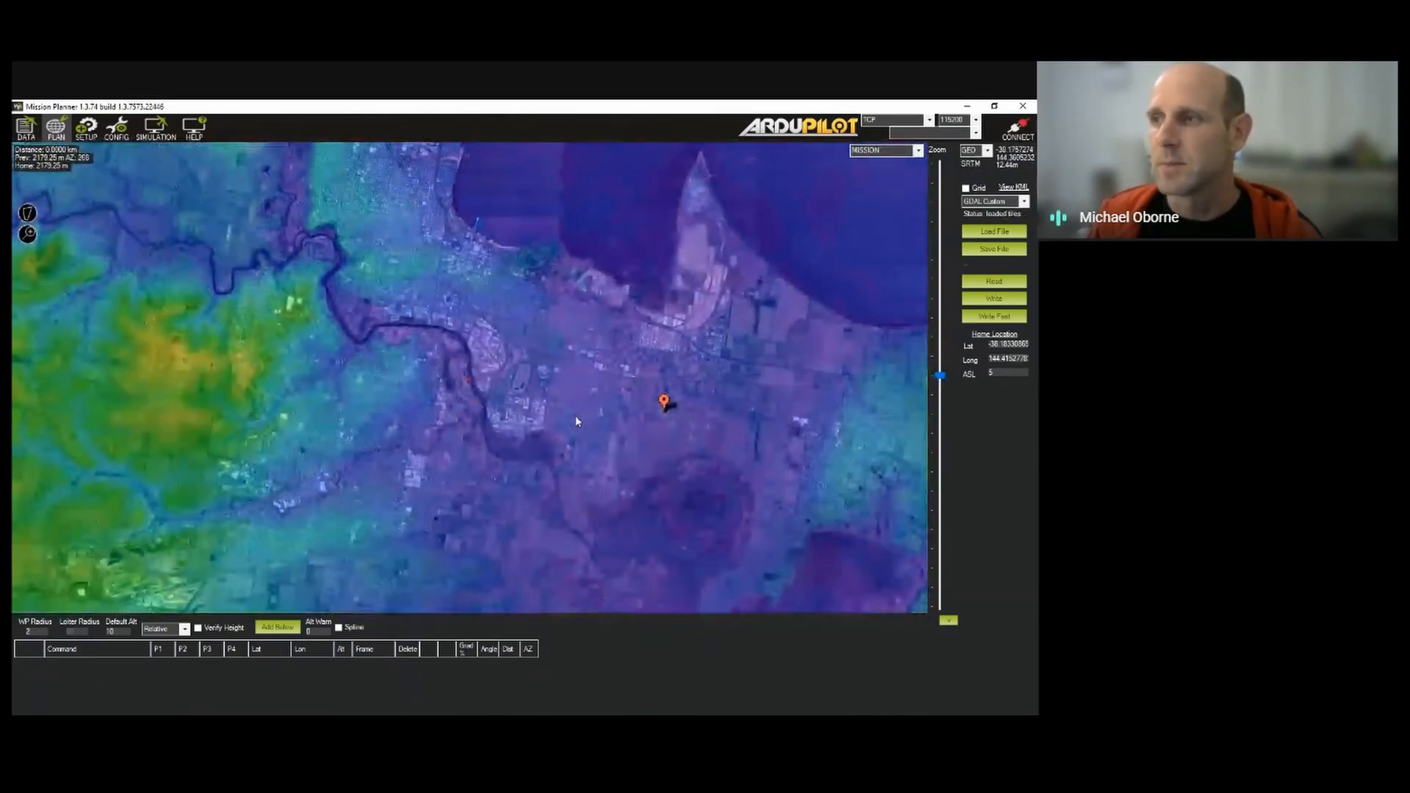
scroll(709, 408, "up", 1)
scroll(710, 409, "up", 1)
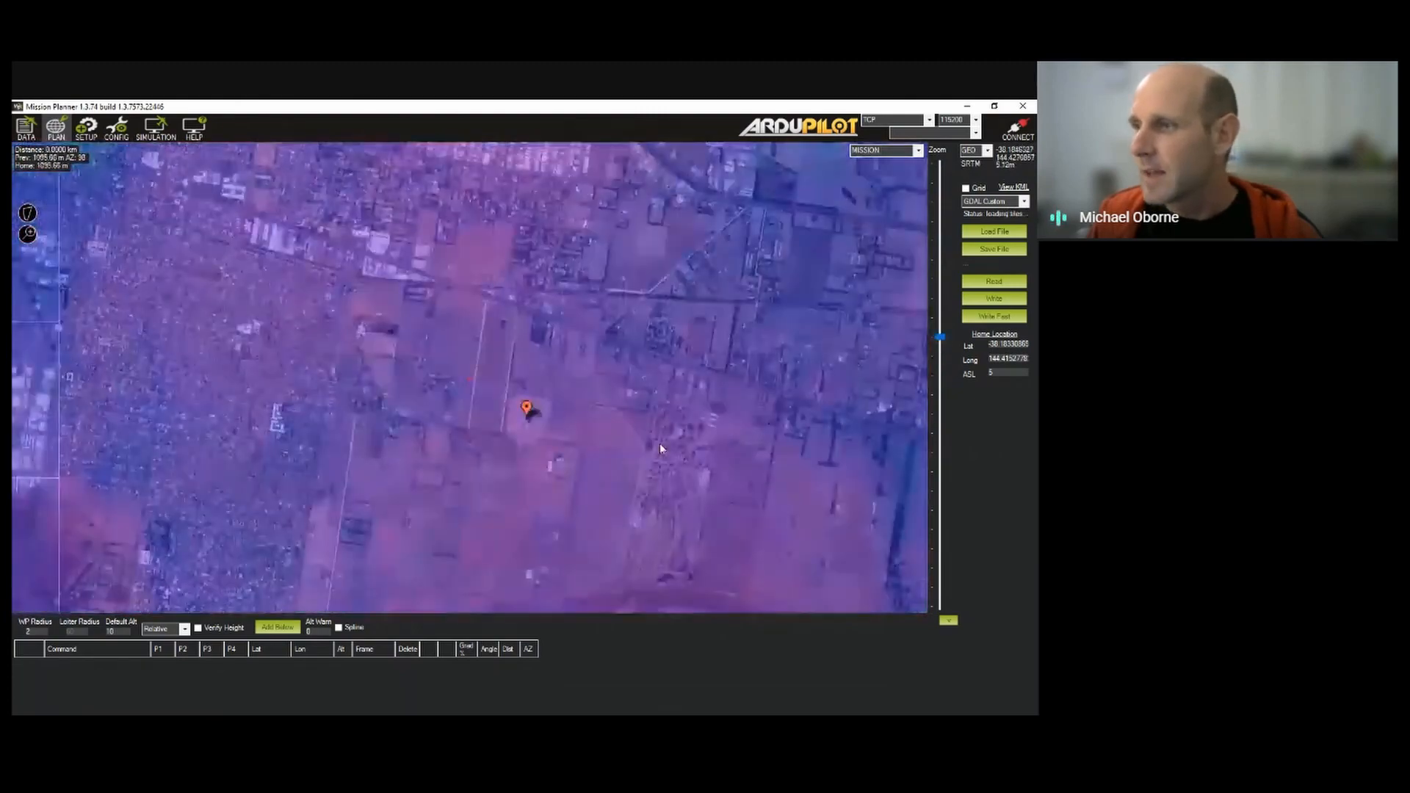
scroll(624, 422, "up", 1)
scroll(528, 376, "up", 1)
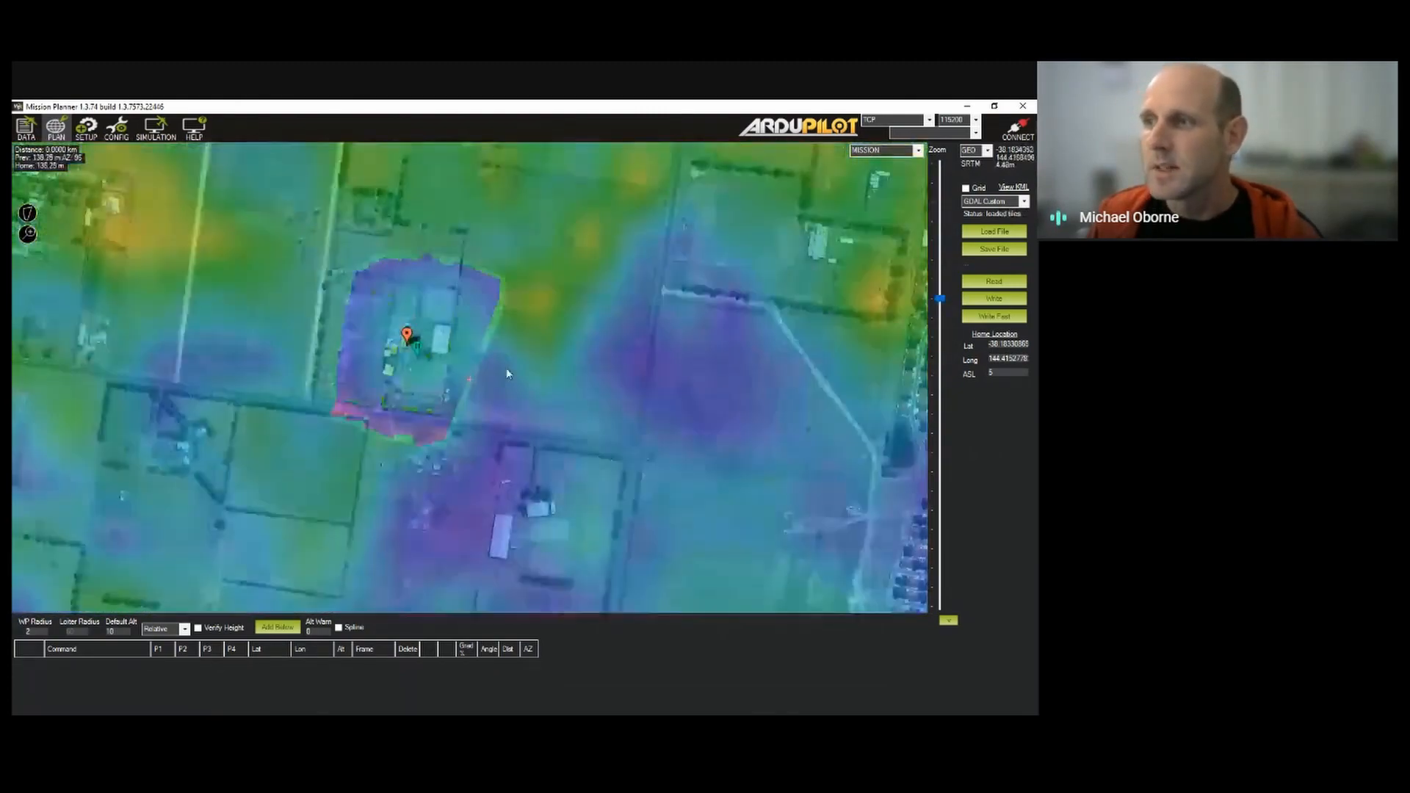
scroll(507, 374, "up", 1)
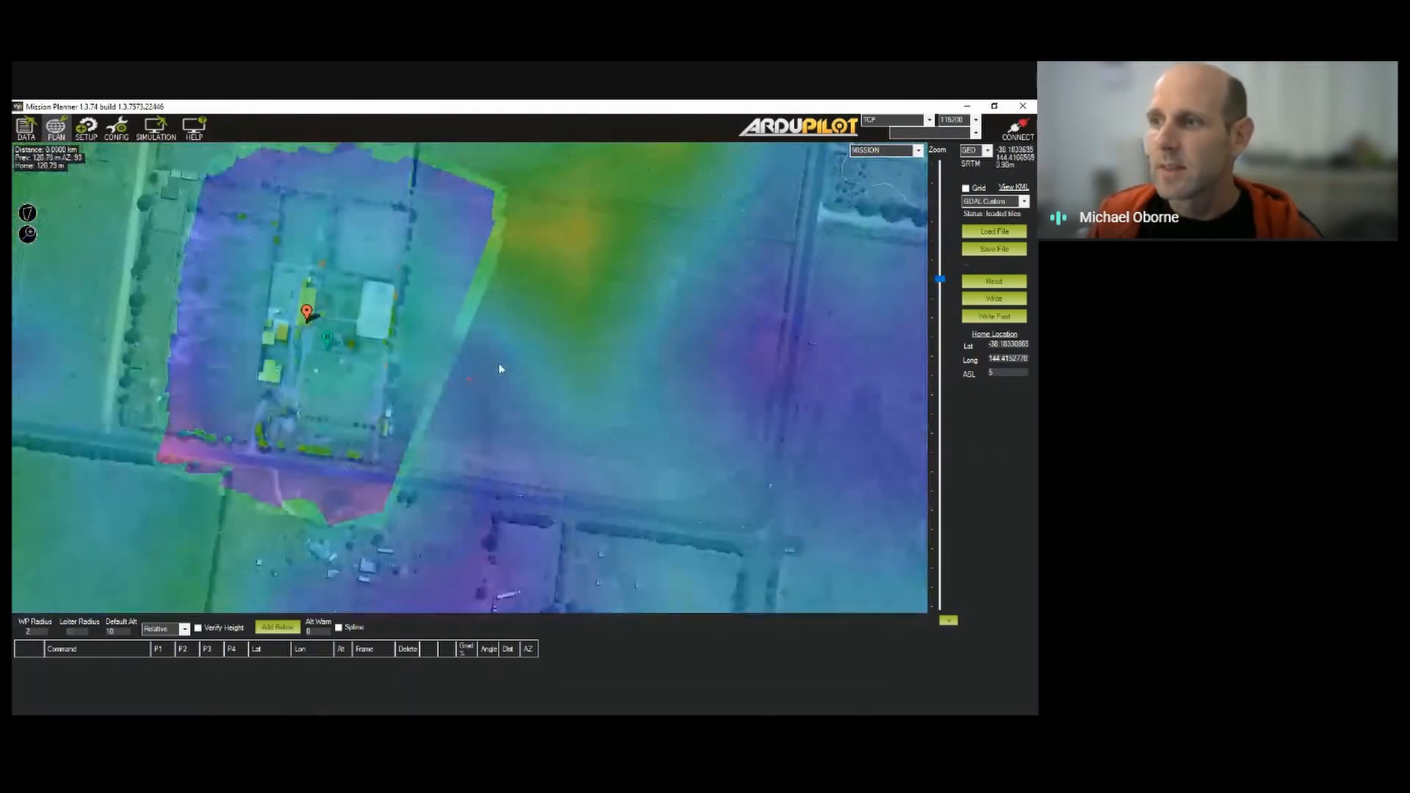
left_click_drag(499, 369, 597, 412)
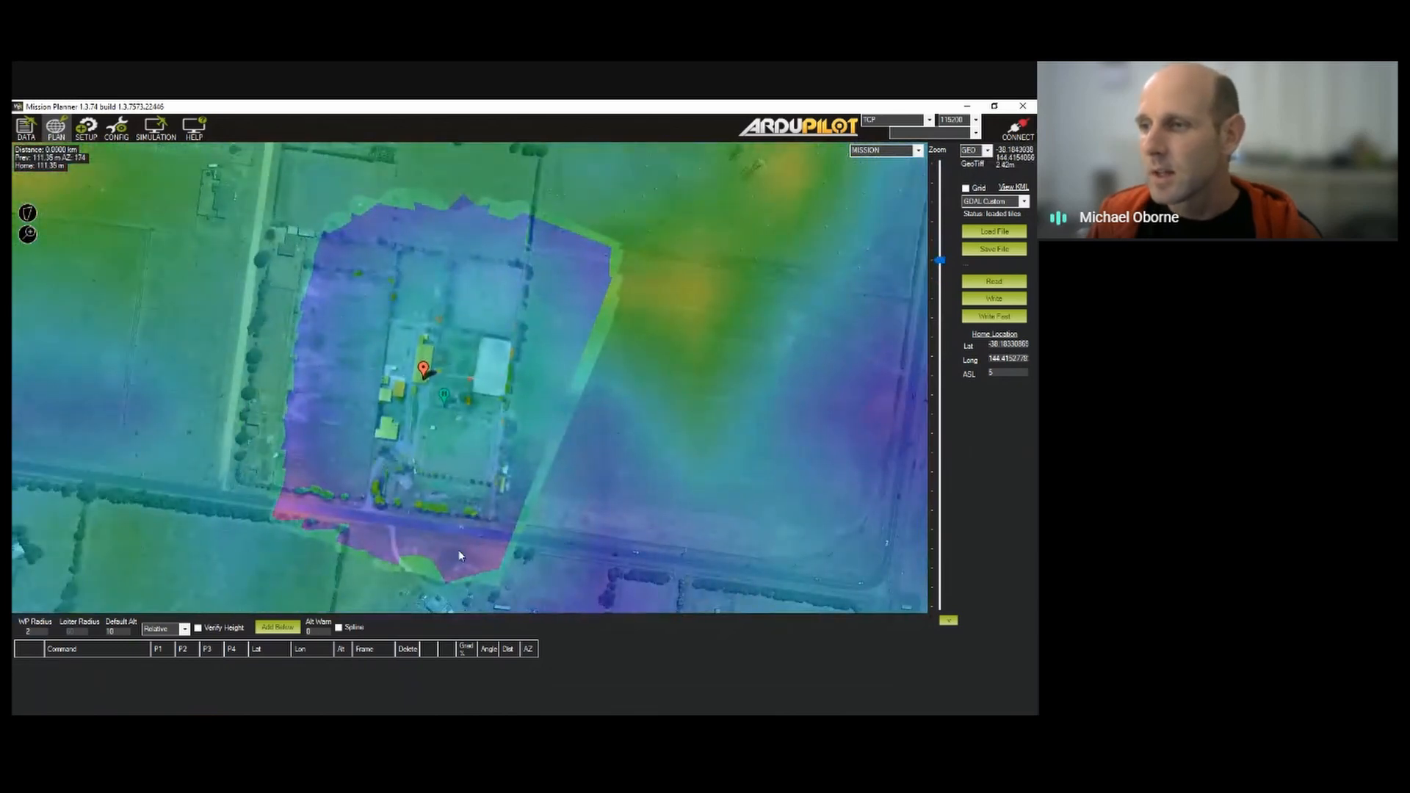
Examine the terrain overlay up close over the road, farm buildings, trees, fenced yards and driveway
scroll(458, 550, "up", 2)
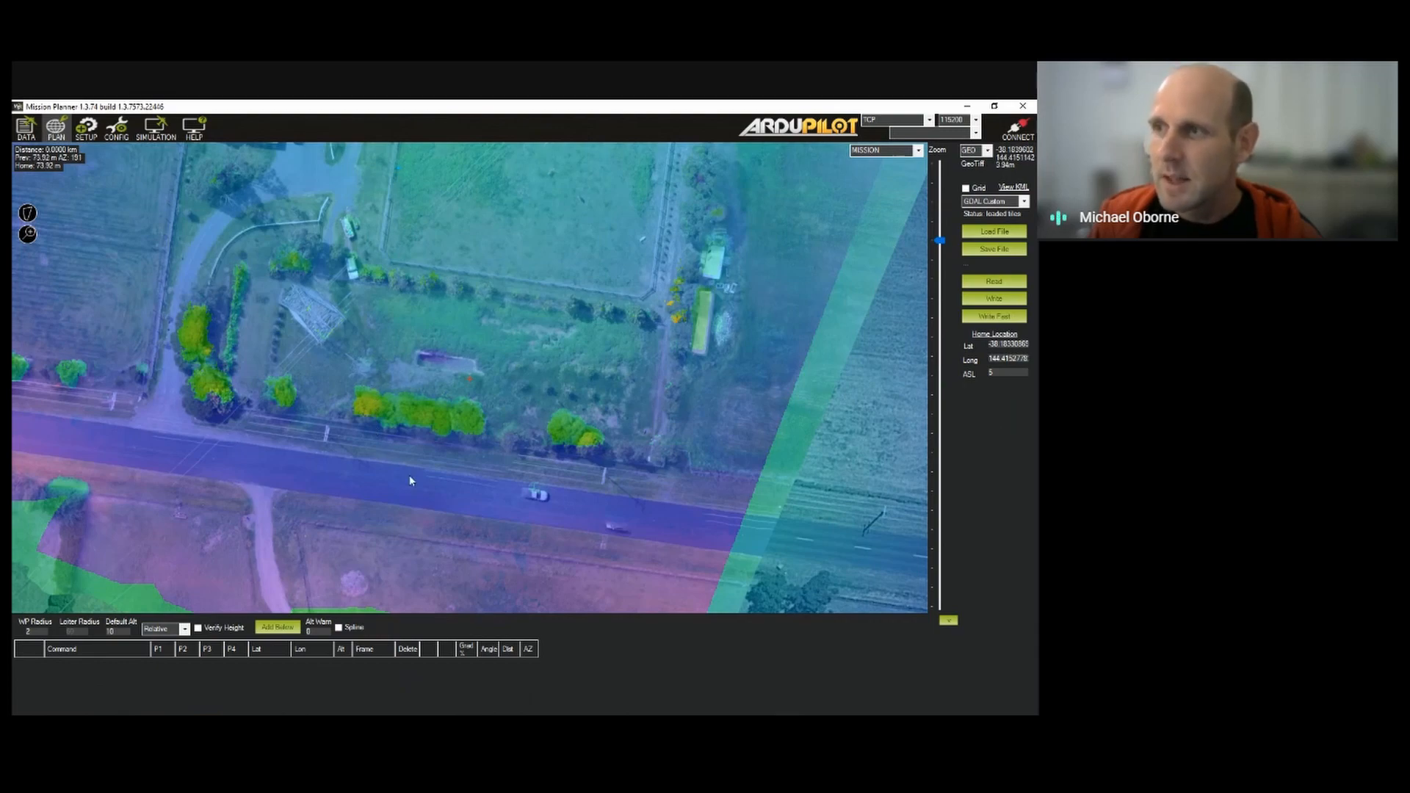
left_click_drag(393, 388, 412, 522)
left_click_drag(244, 245, 400, 446)
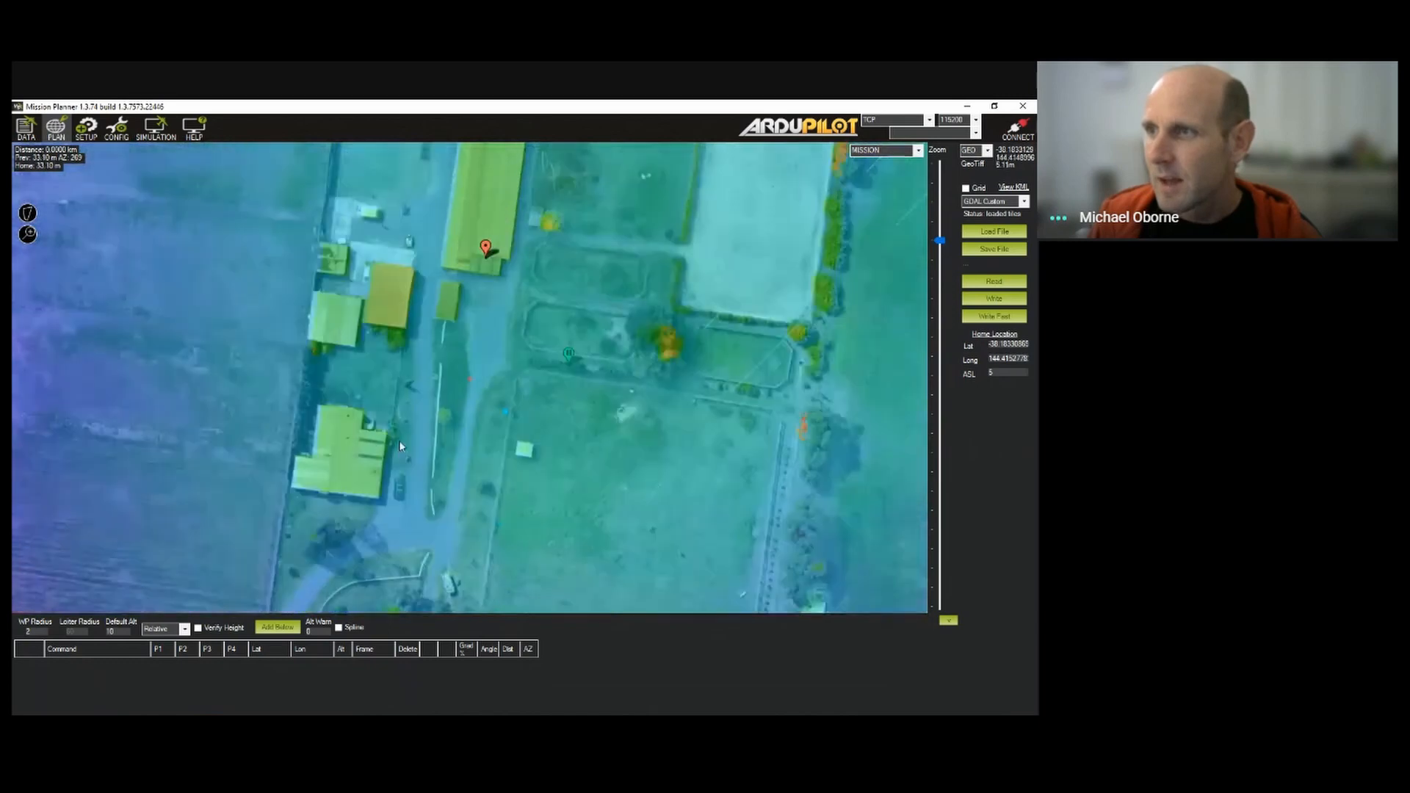
scroll(440, 369, "up", 1)
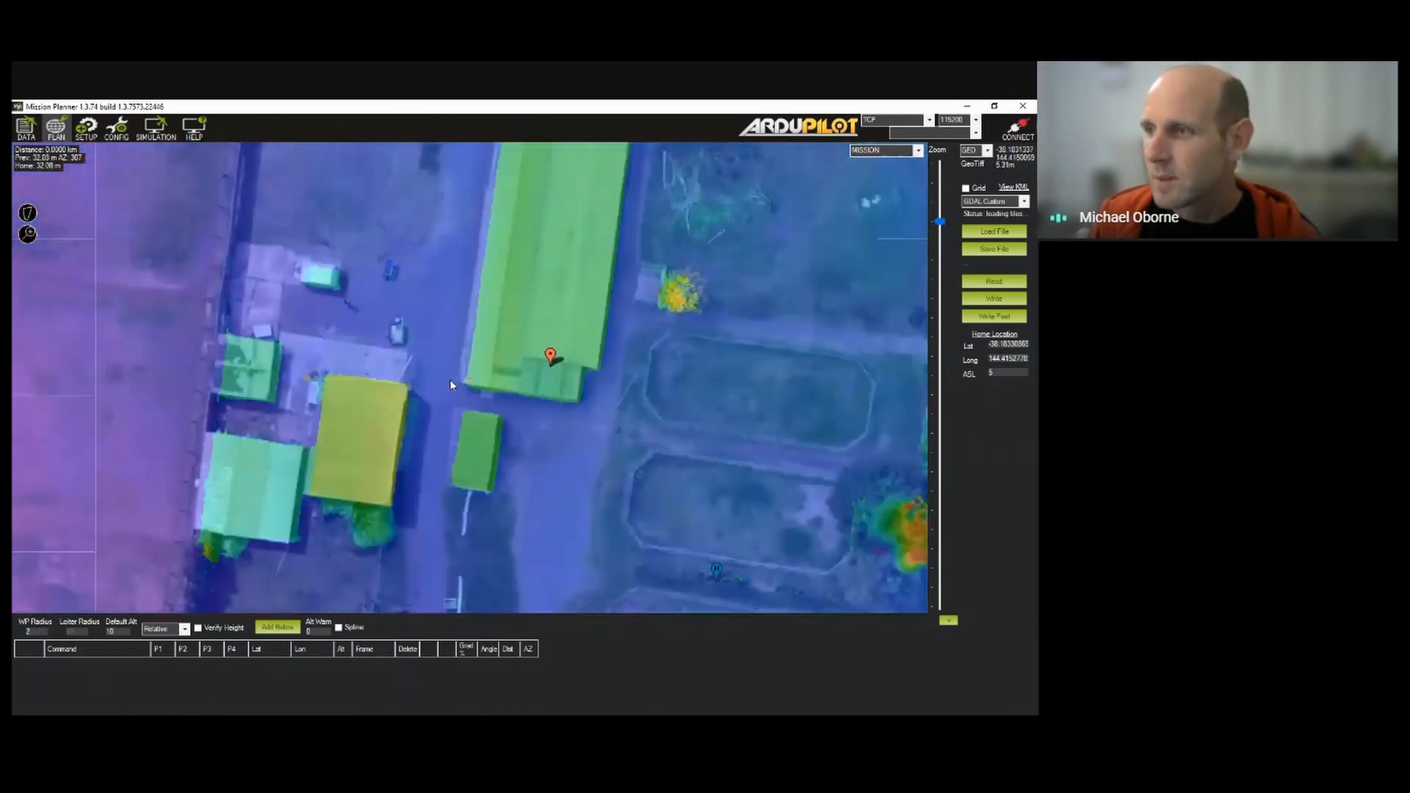
left_click_drag(678, 529, 409, 447)
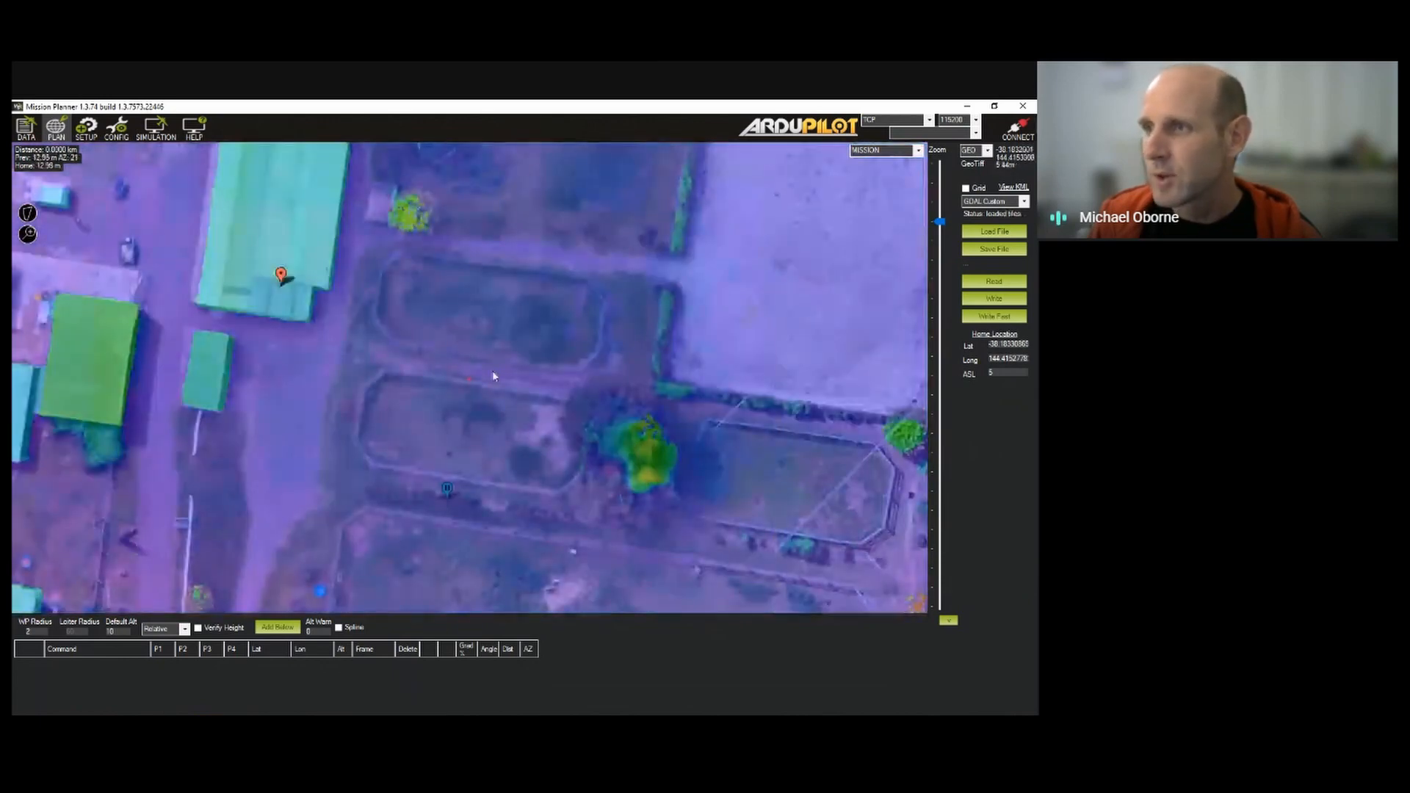
left_click_drag(492, 376, 585, 651)
left_click_drag(519, 227, 522, 464)
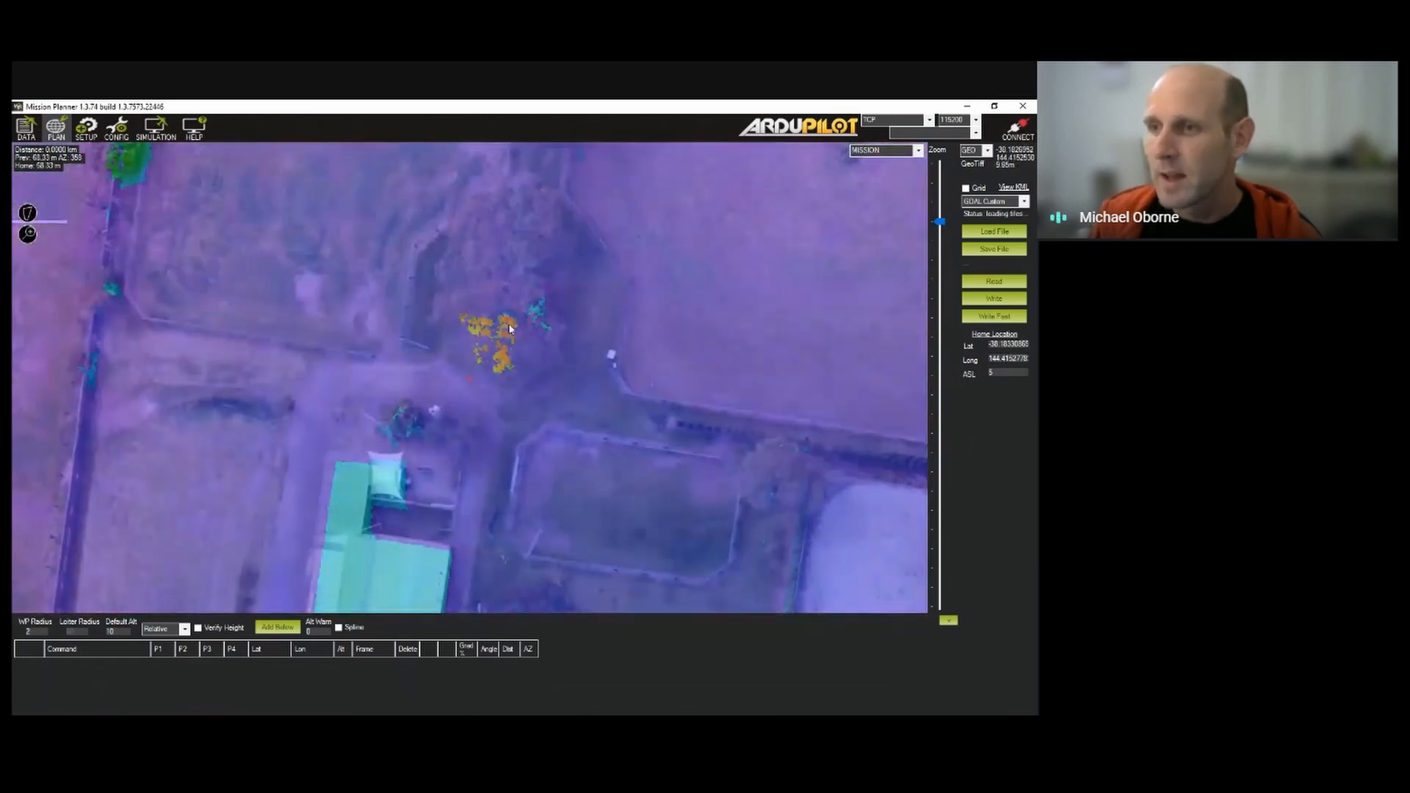
left_click_drag(242, 591, 337, 307)
left_click_drag(336, 442, 382, 225)
left_click_drag(357, 443, 403, 244)
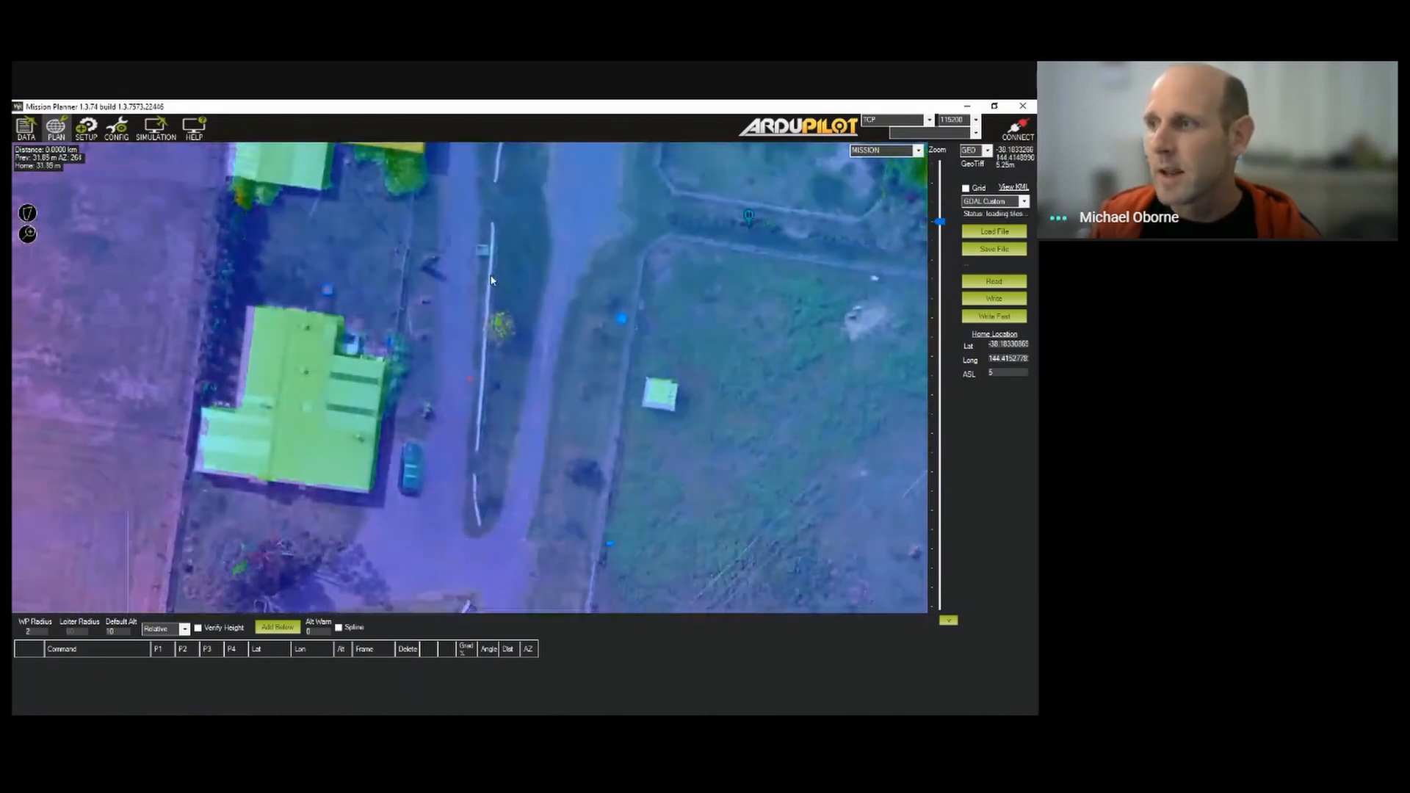
Examine the terrain overlay up close over the house roof, parked car and driveway fences, and across the neighbouring paddock
left_click_drag(447, 317, 415, 328)
left_click_drag(425, 439, 376, 317)
scroll(376, 317, "up", 2)
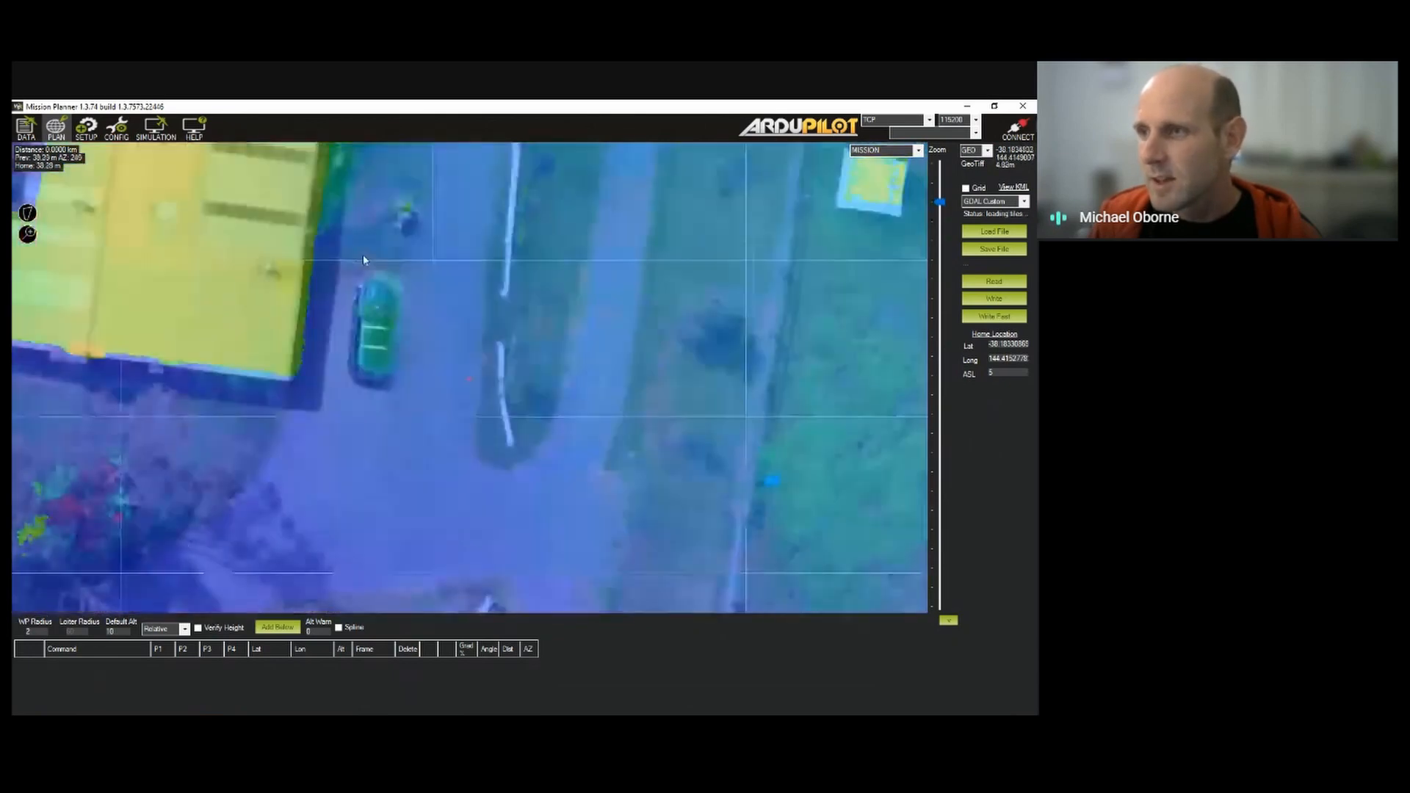
scroll(363, 259, "up", 1)
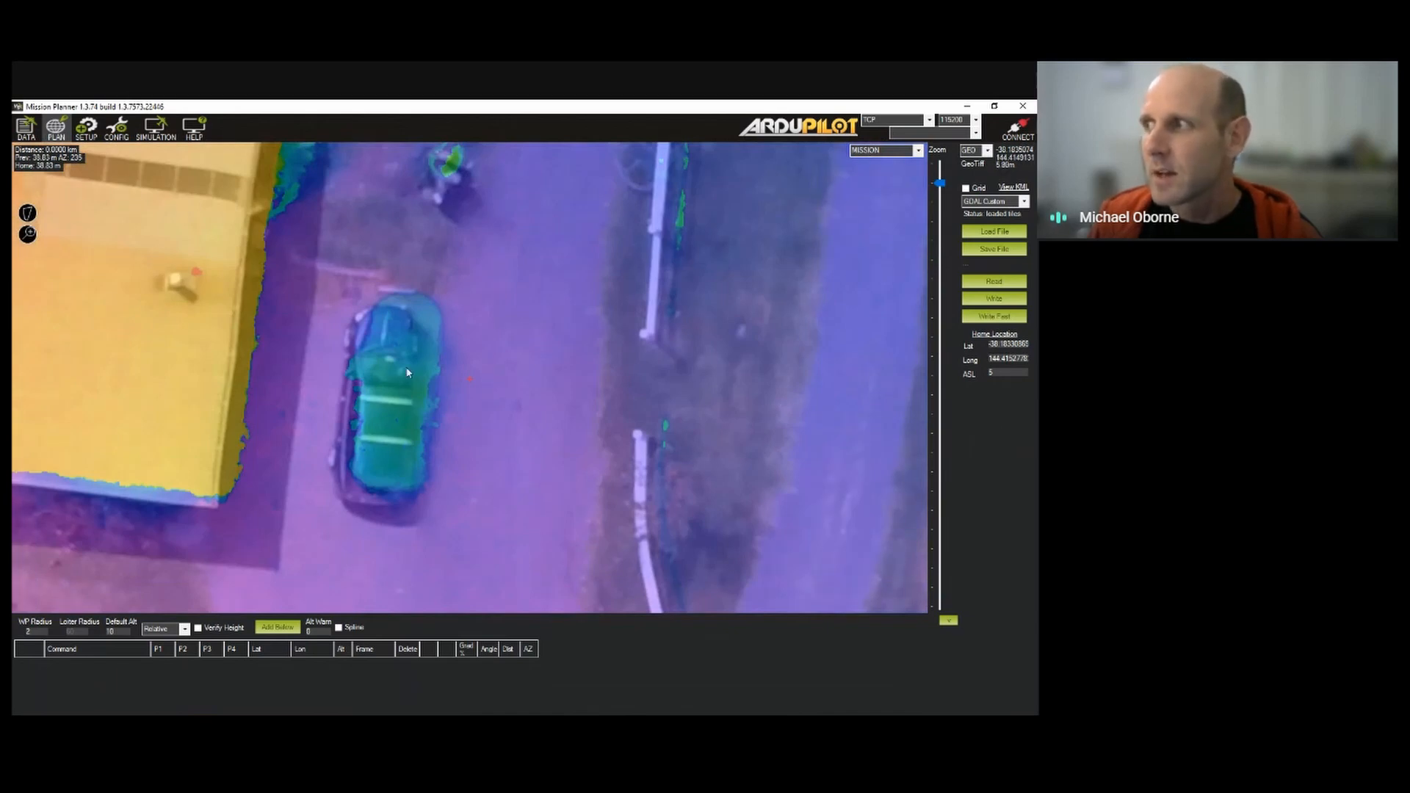
left_click_drag(450, 330, 367, 417)
scroll(284, 380, "down", 3)
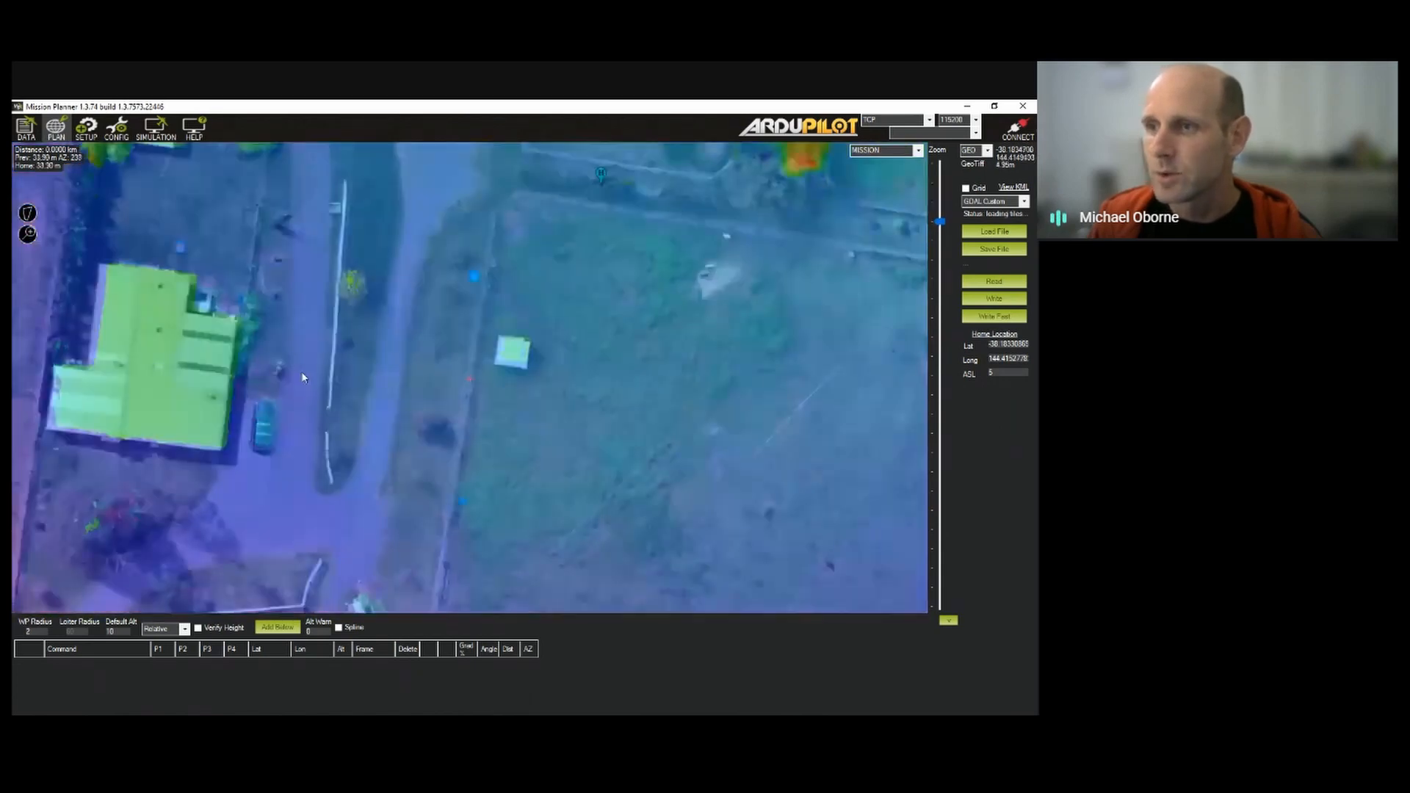
scroll(304, 378, "down", 2)
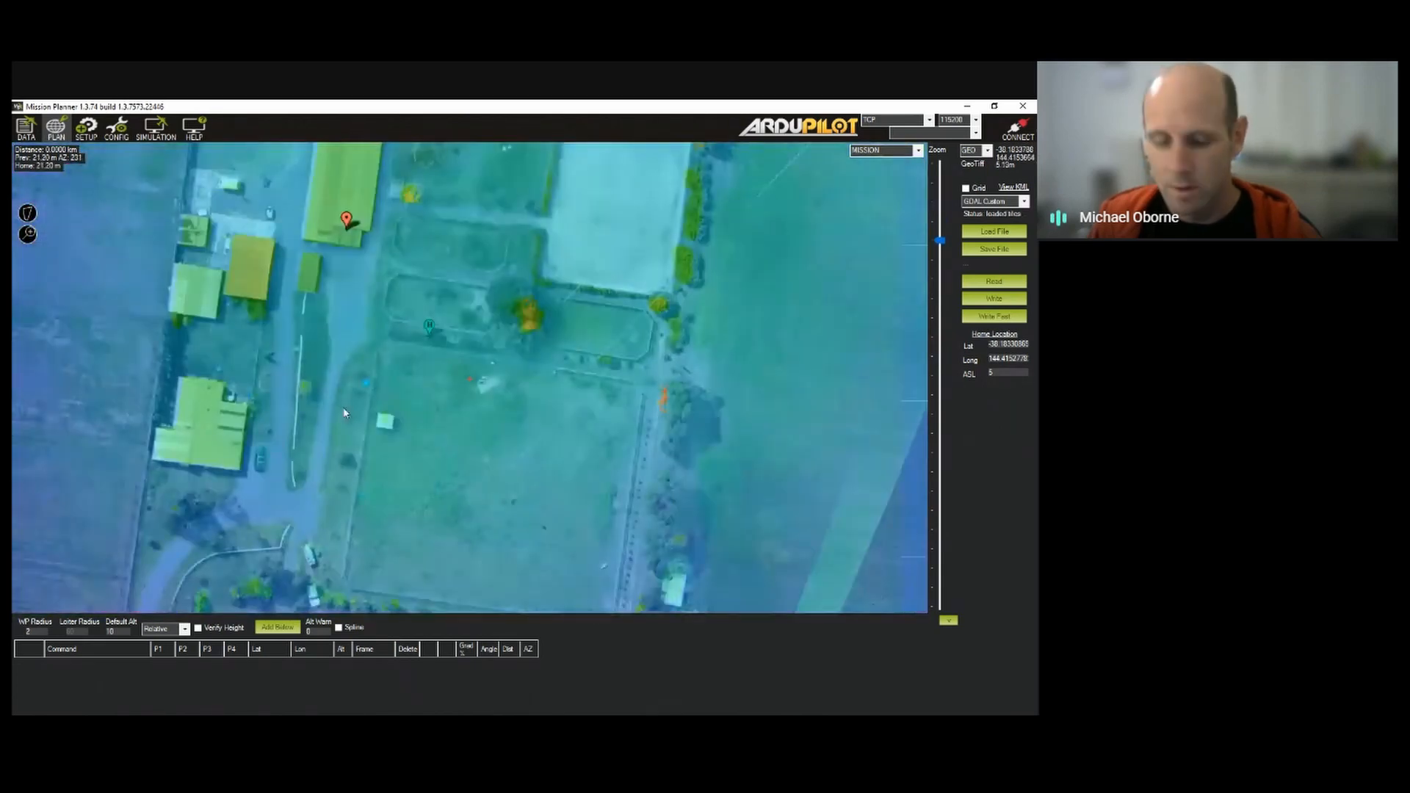
Disable the Terrain overlay in the propagation settings and close the settings window
key("ctrl+w")
left_click_drag(14, 334, 752, 338)
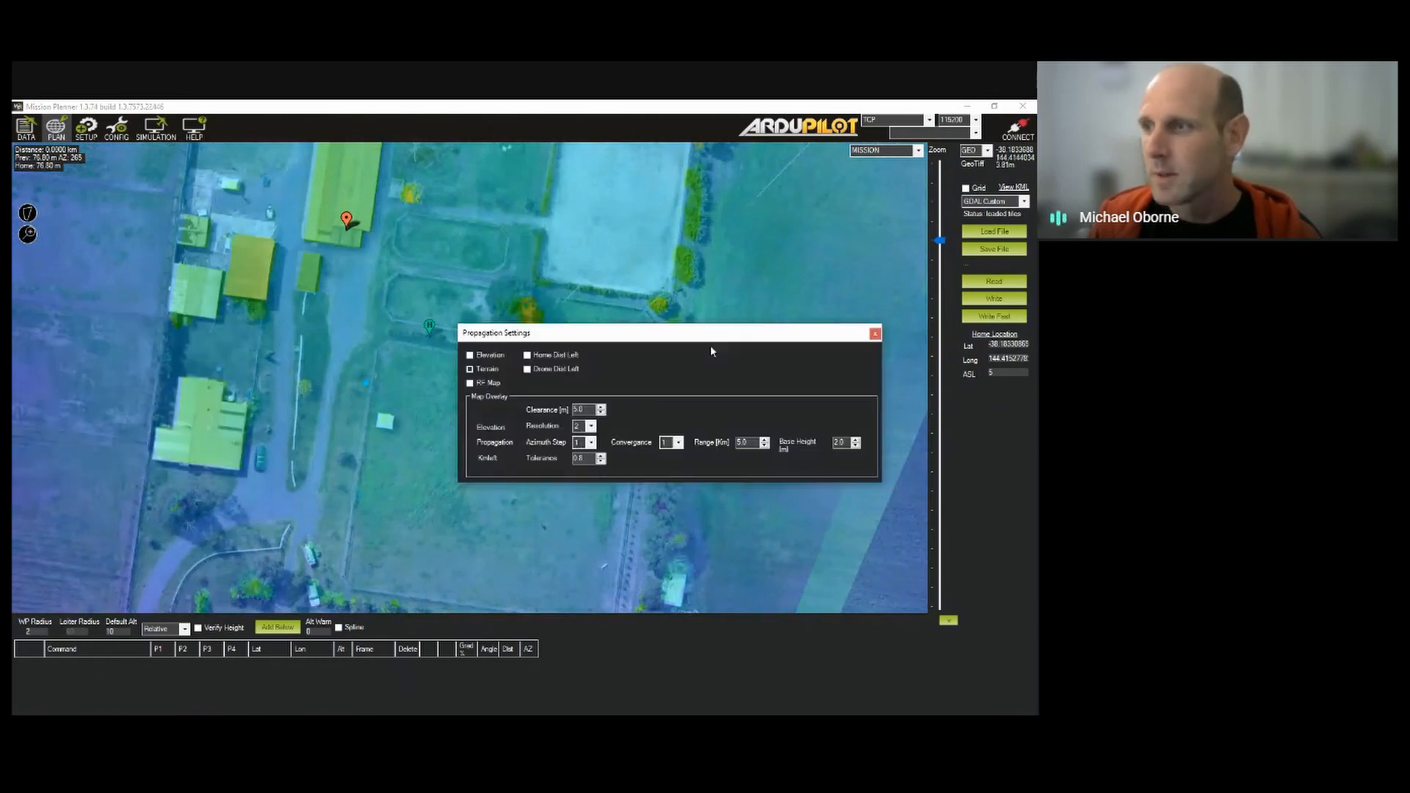
left_click(482, 370)
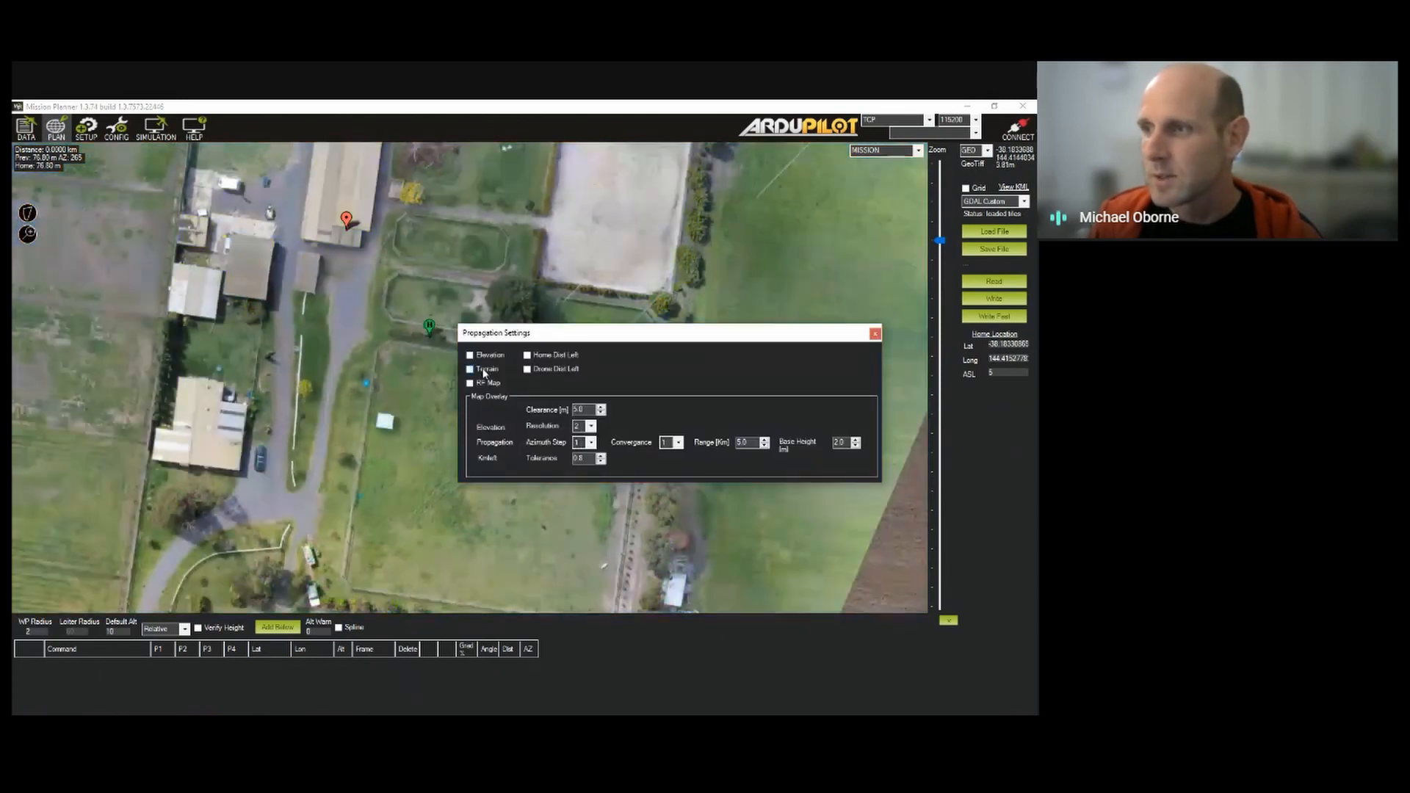
left_click(875, 333)
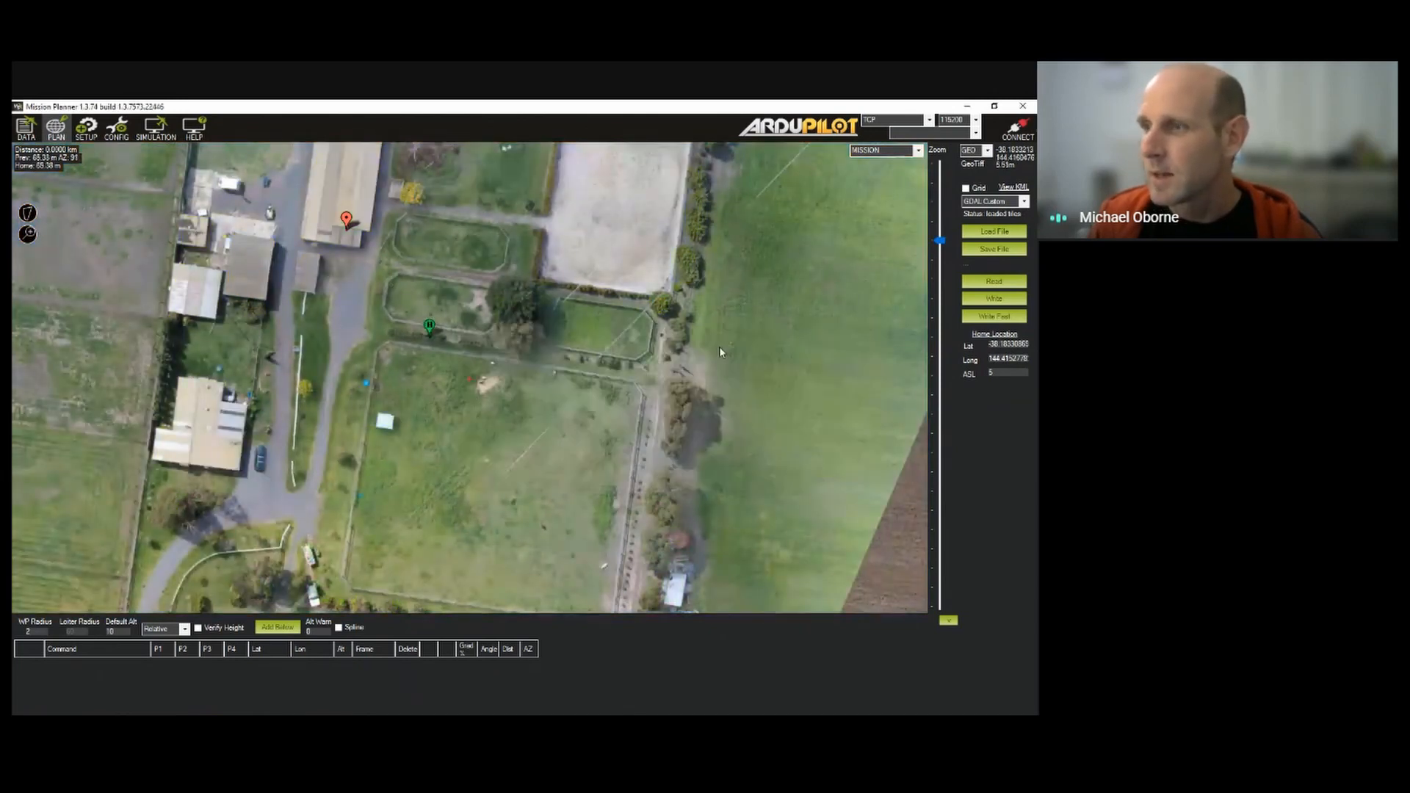
View the whole surveyed farm, check the flight data screen's map, and return to the flight plan
scroll(485, 318, "down", 3)
left_click_drag(484, 319, 541, 332)
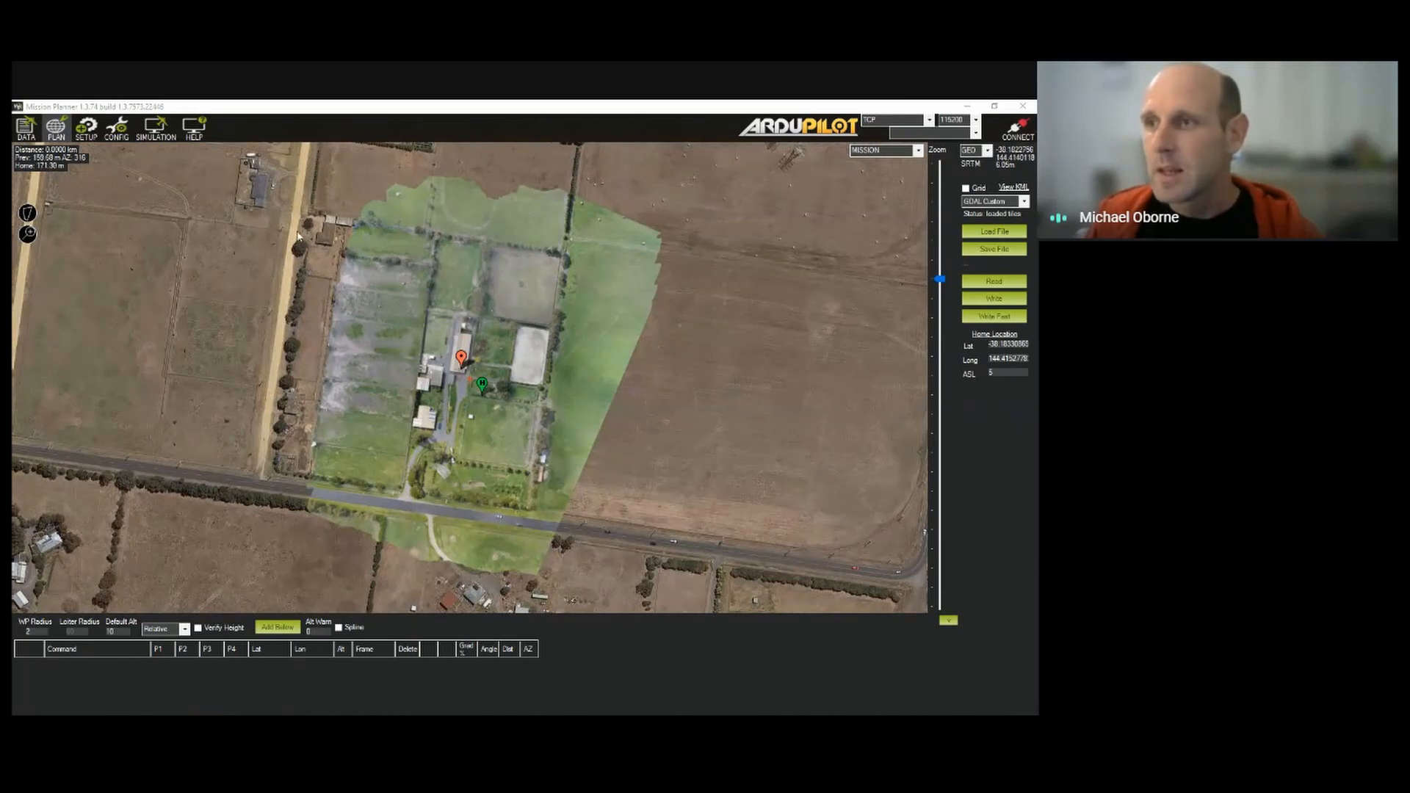
left_click(38, 136)
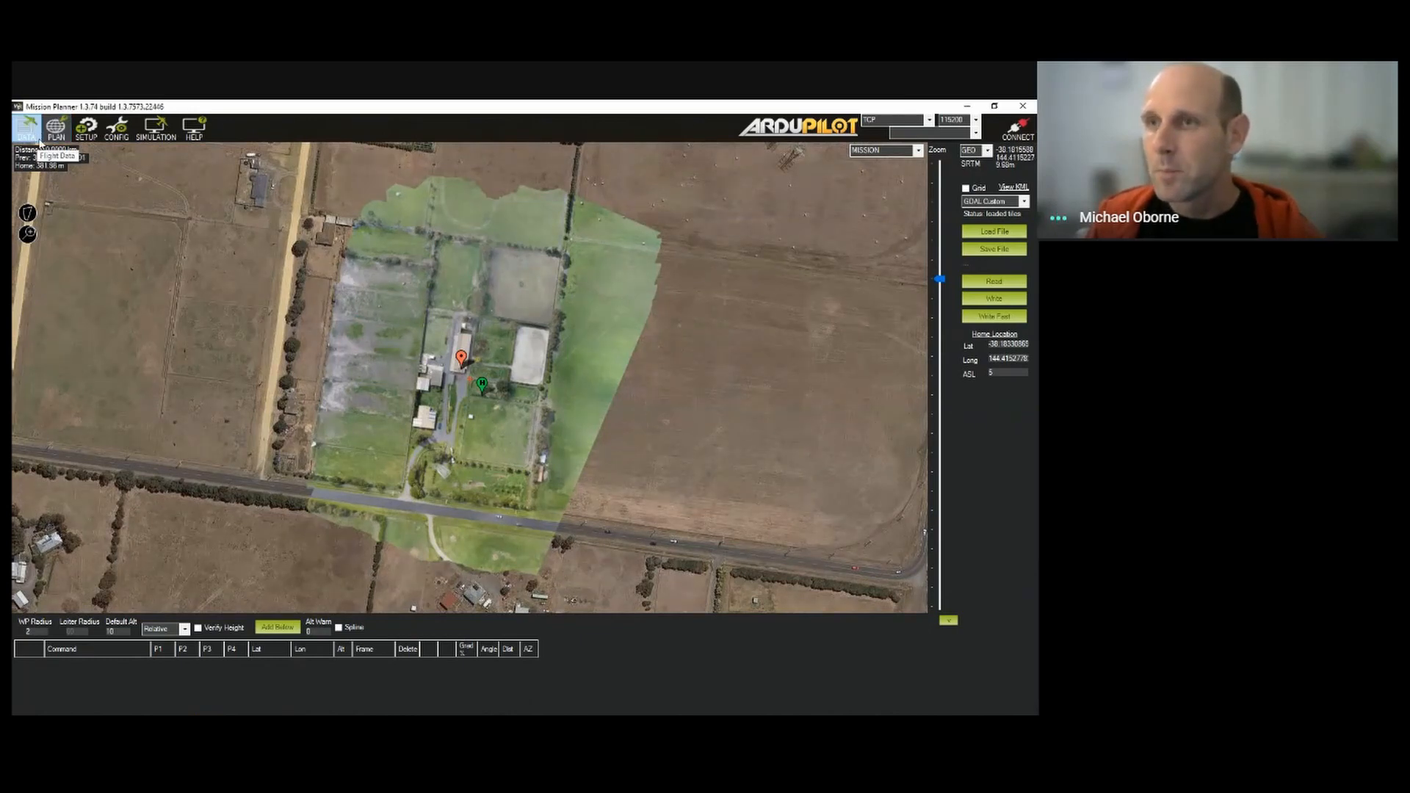
left_click(34, 135)
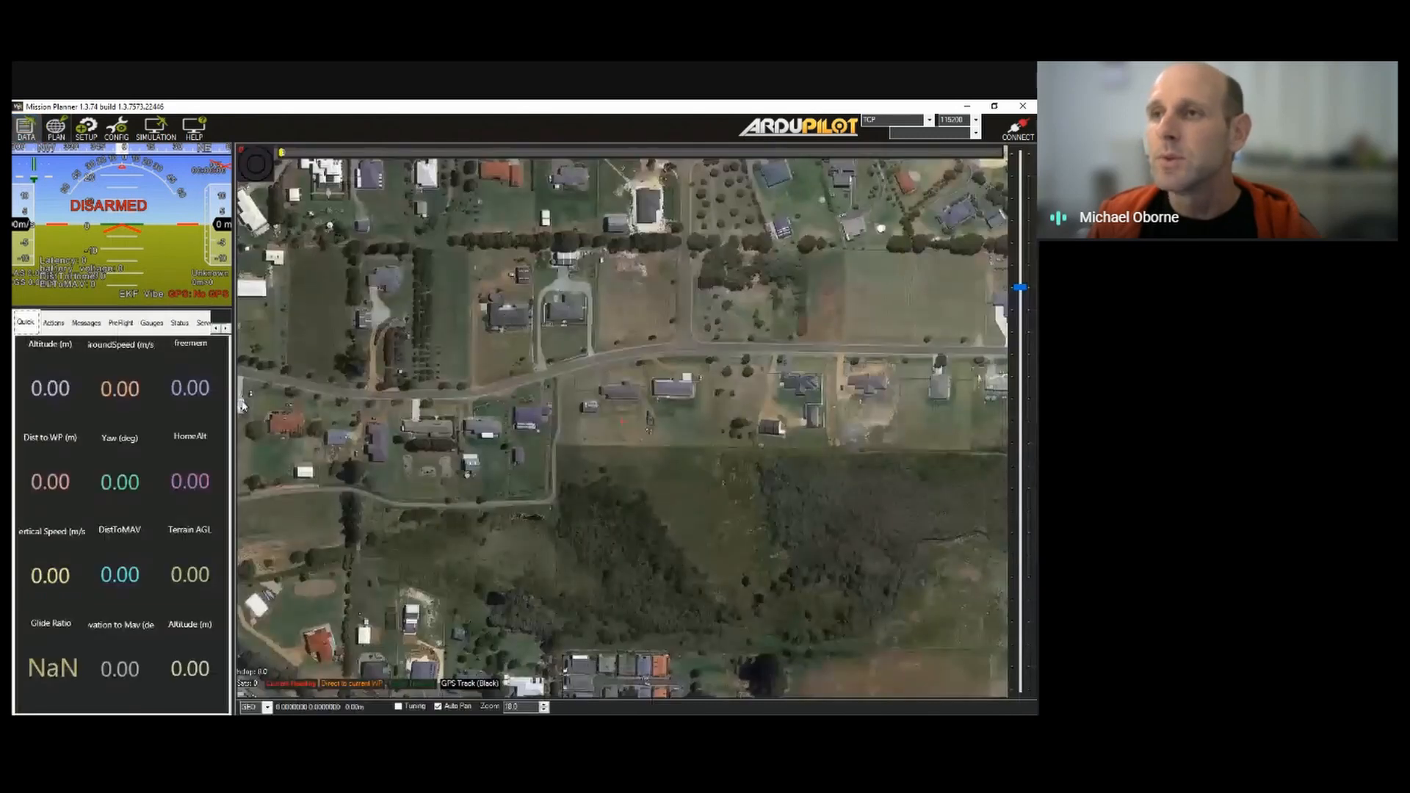
left_click(56, 129)
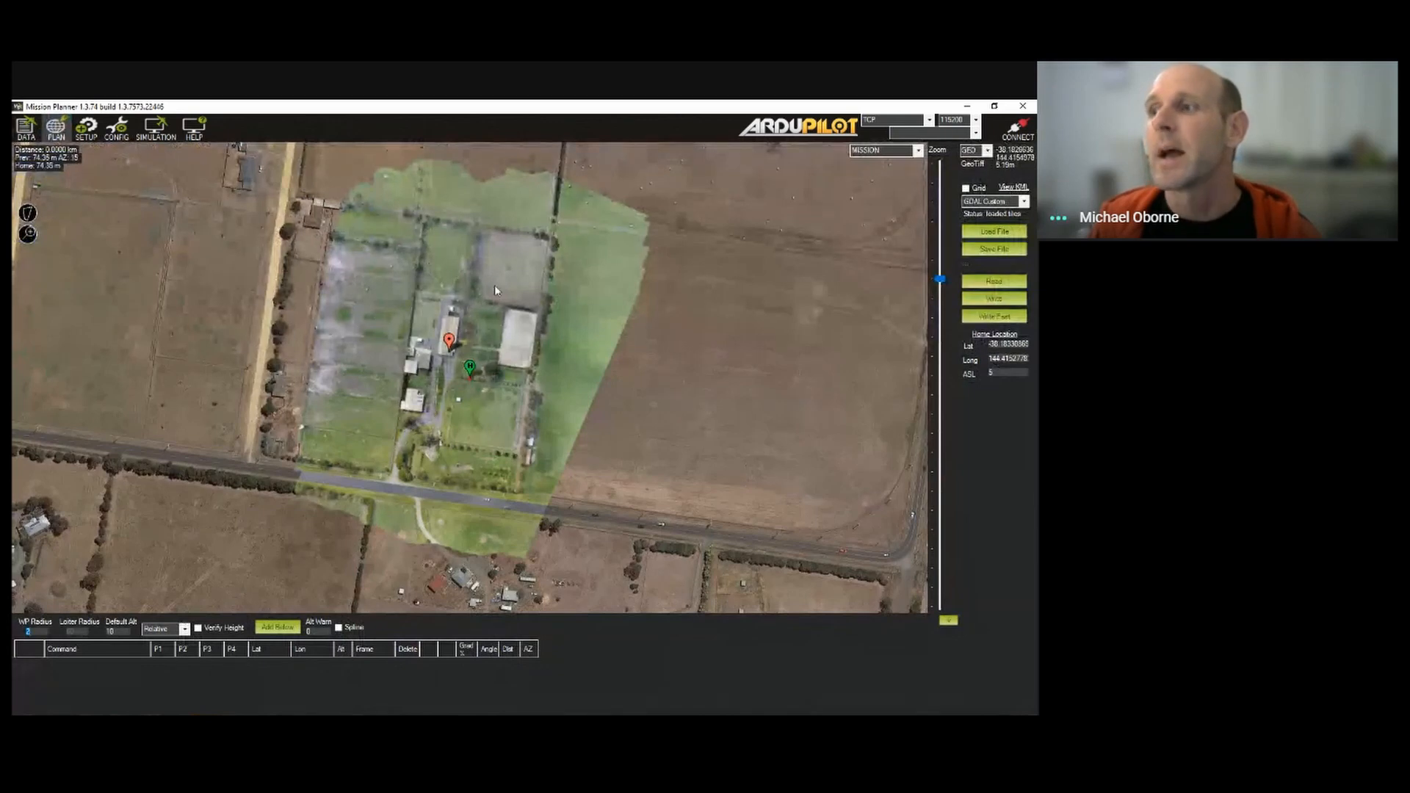
Examine how the orthophoto's edges line up with the surrounding base imagery along the road, western boundary and northern fields
scroll(386, 392, "up", 1)
left_click_drag(545, 550, 447, 279)
scroll(636, 452, "up", 1)
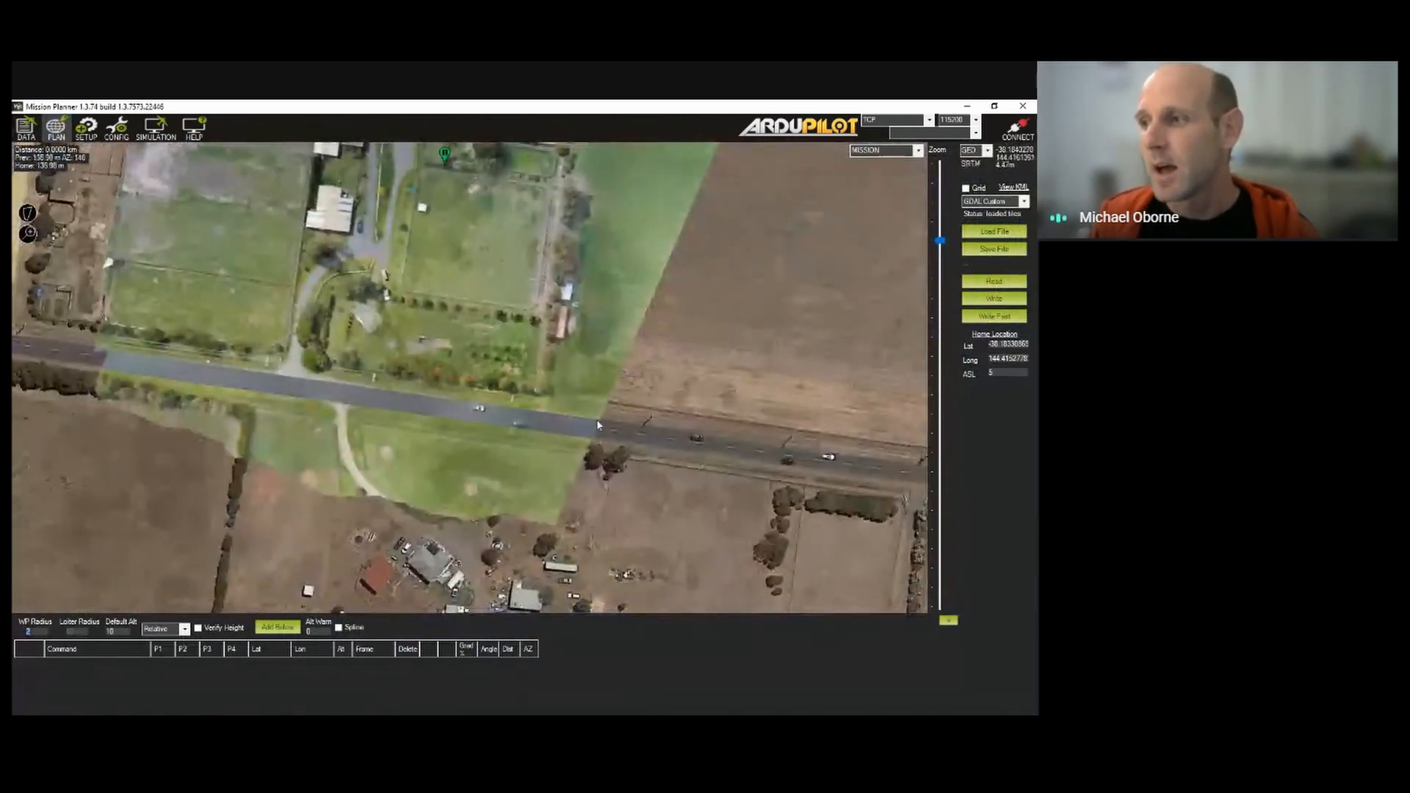
left_click_drag(503, 331, 611, 395)
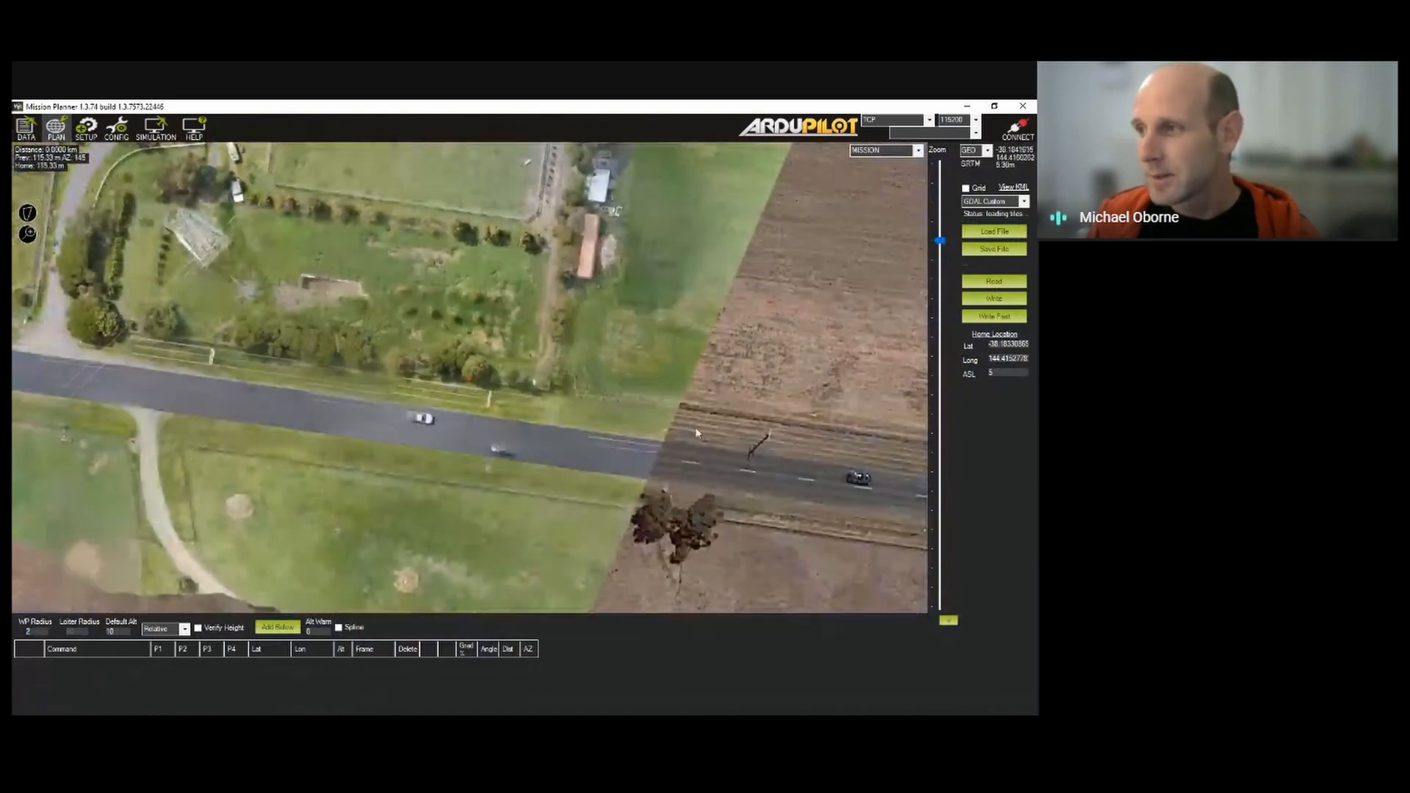
left_click_drag(411, 345, 793, 472)
left_click_drag(202, 382, 395, 408)
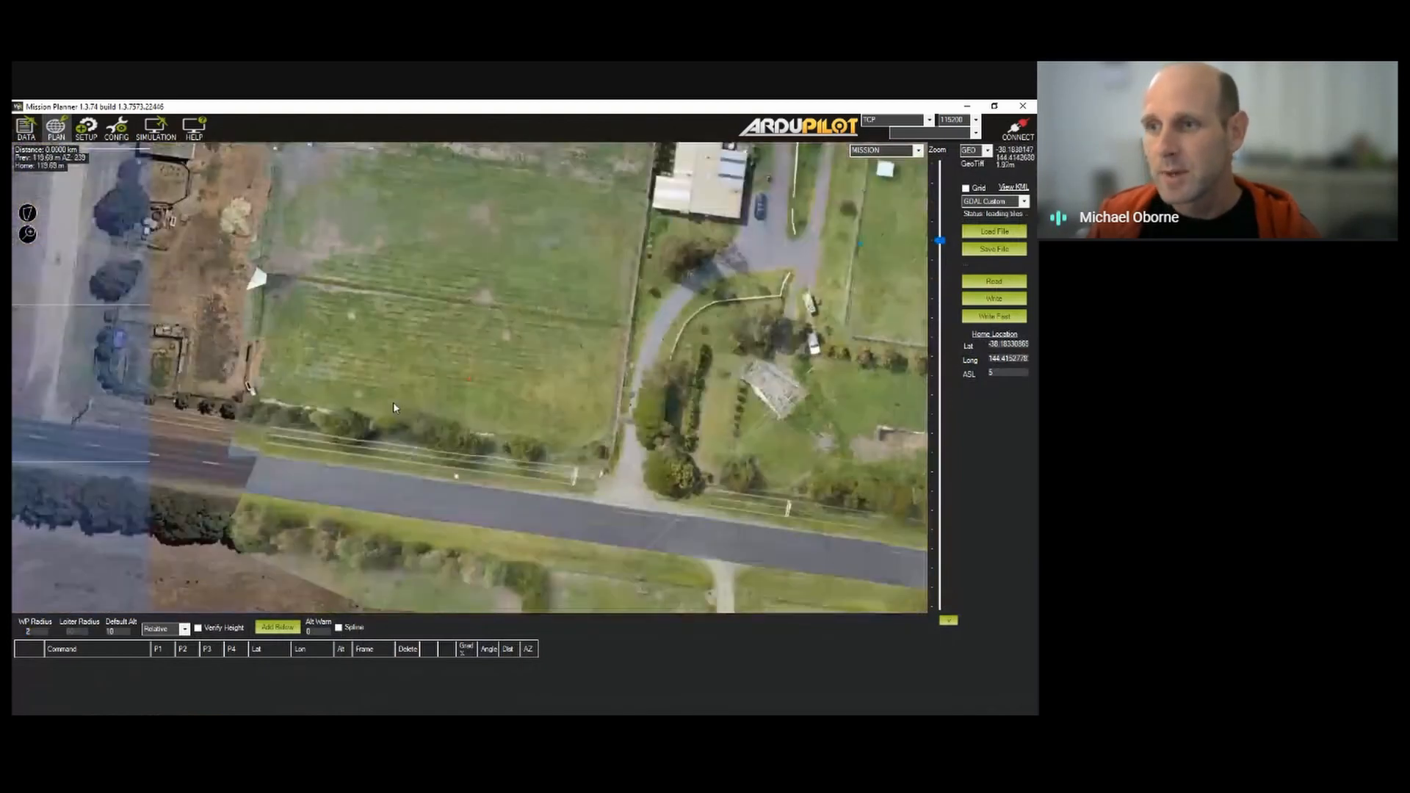
left_click_drag(424, 360, 197, 514)
left_click_drag(624, 434, 423, 561)
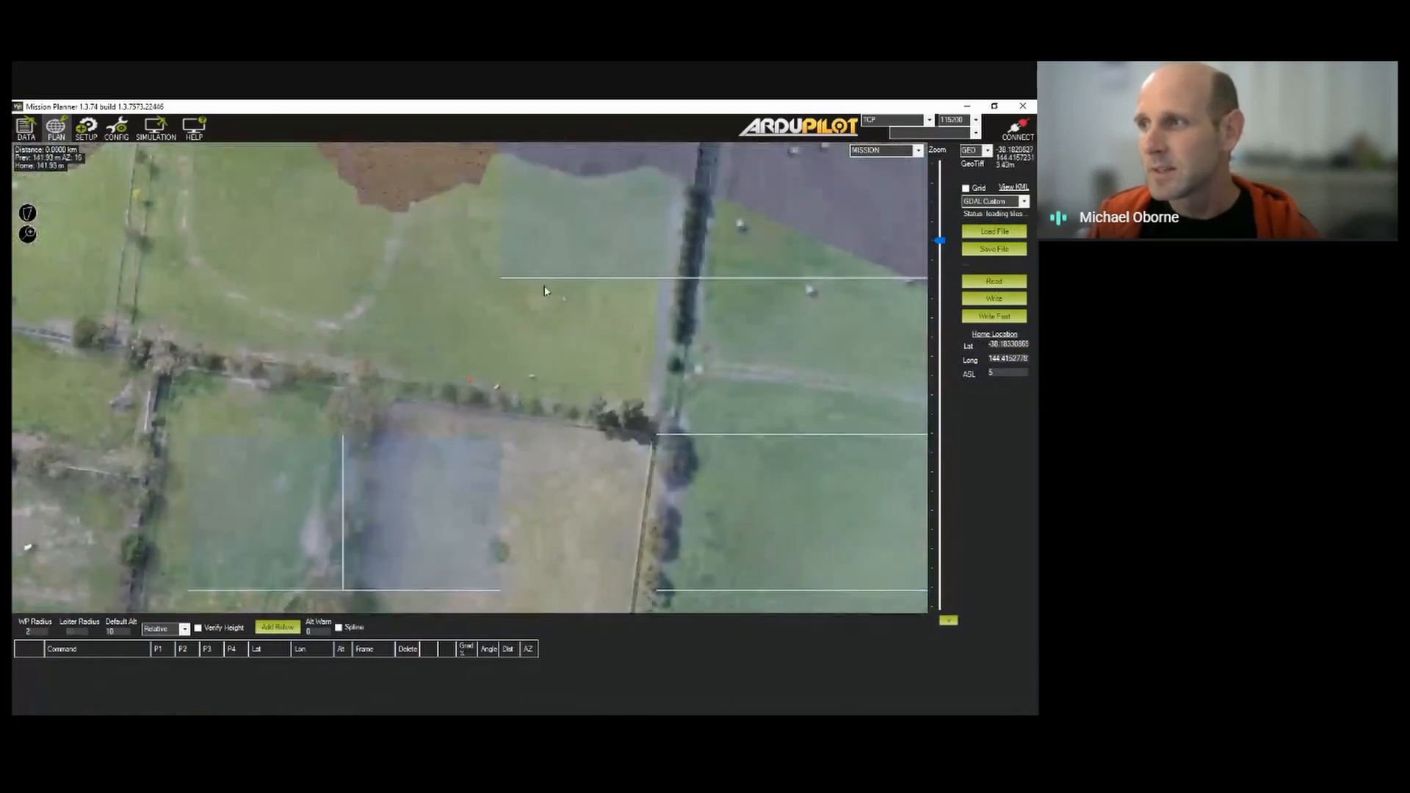
scroll(543, 296, "down", 1)
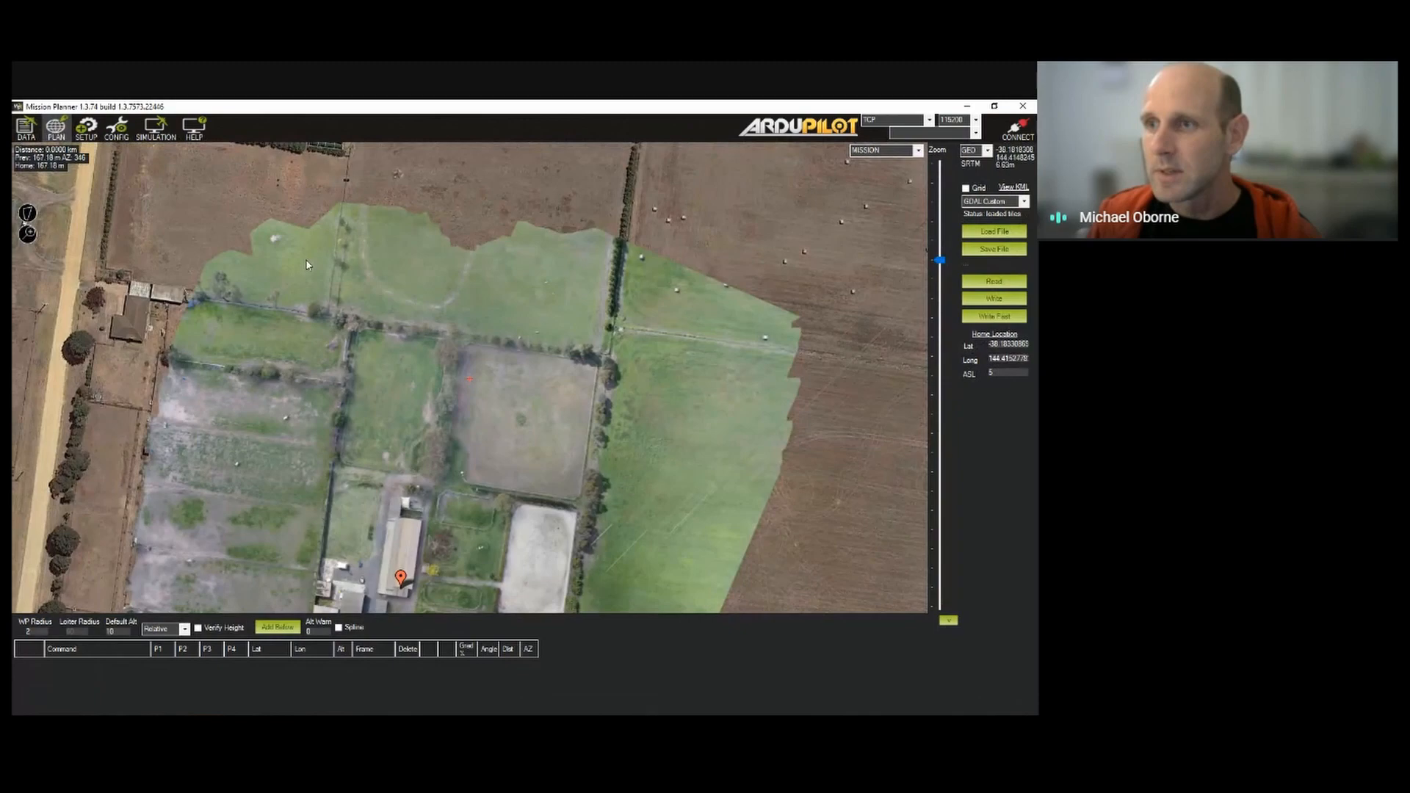
left_click_drag(481, 472, 524, 241)
left_click_drag(512, 494, 516, 430)
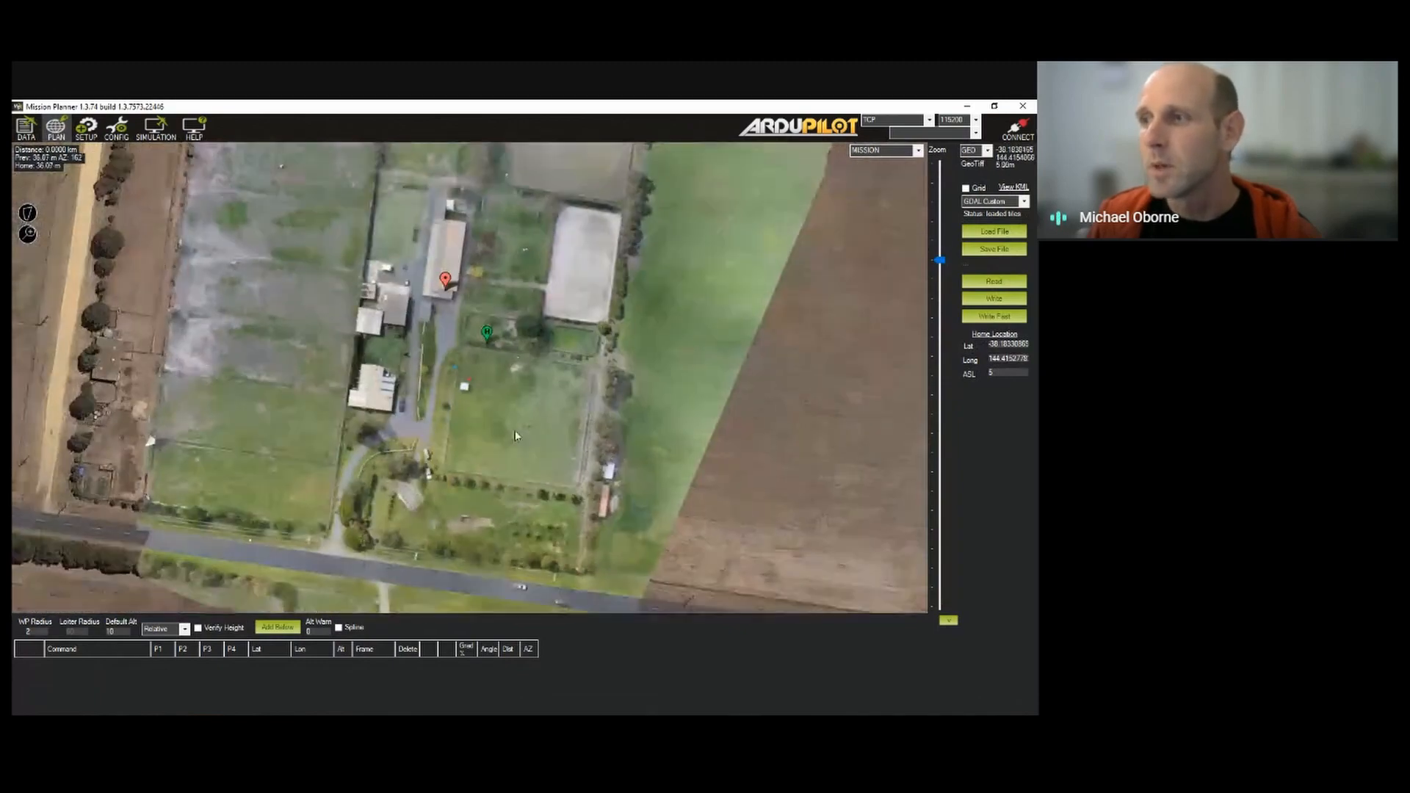
Examine the orthophoto's detail over the driveway junction, white fences and the large paddock beside them
scroll(490, 371, "up", 1)
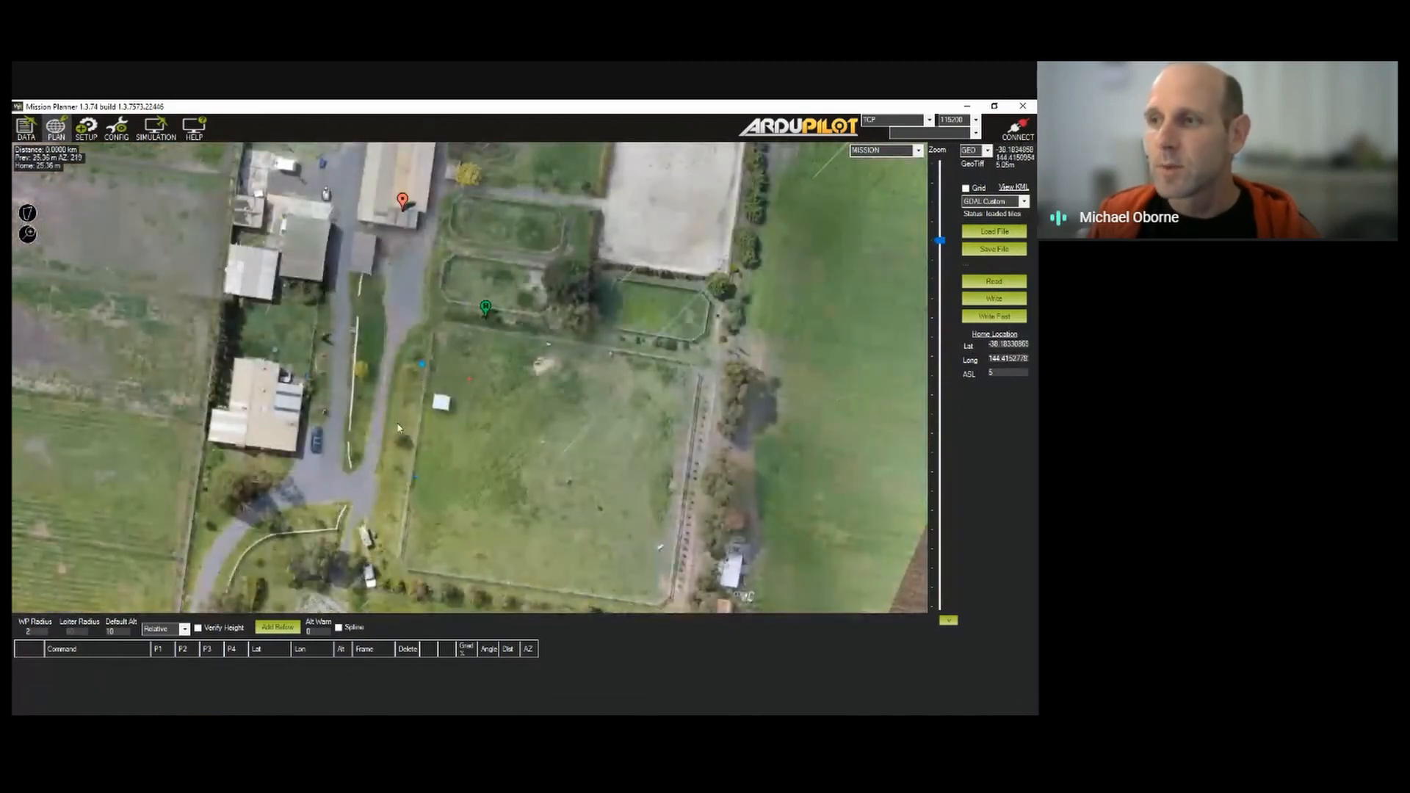
scroll(424, 382, "up", 1)
scroll(429, 374, "up", 1)
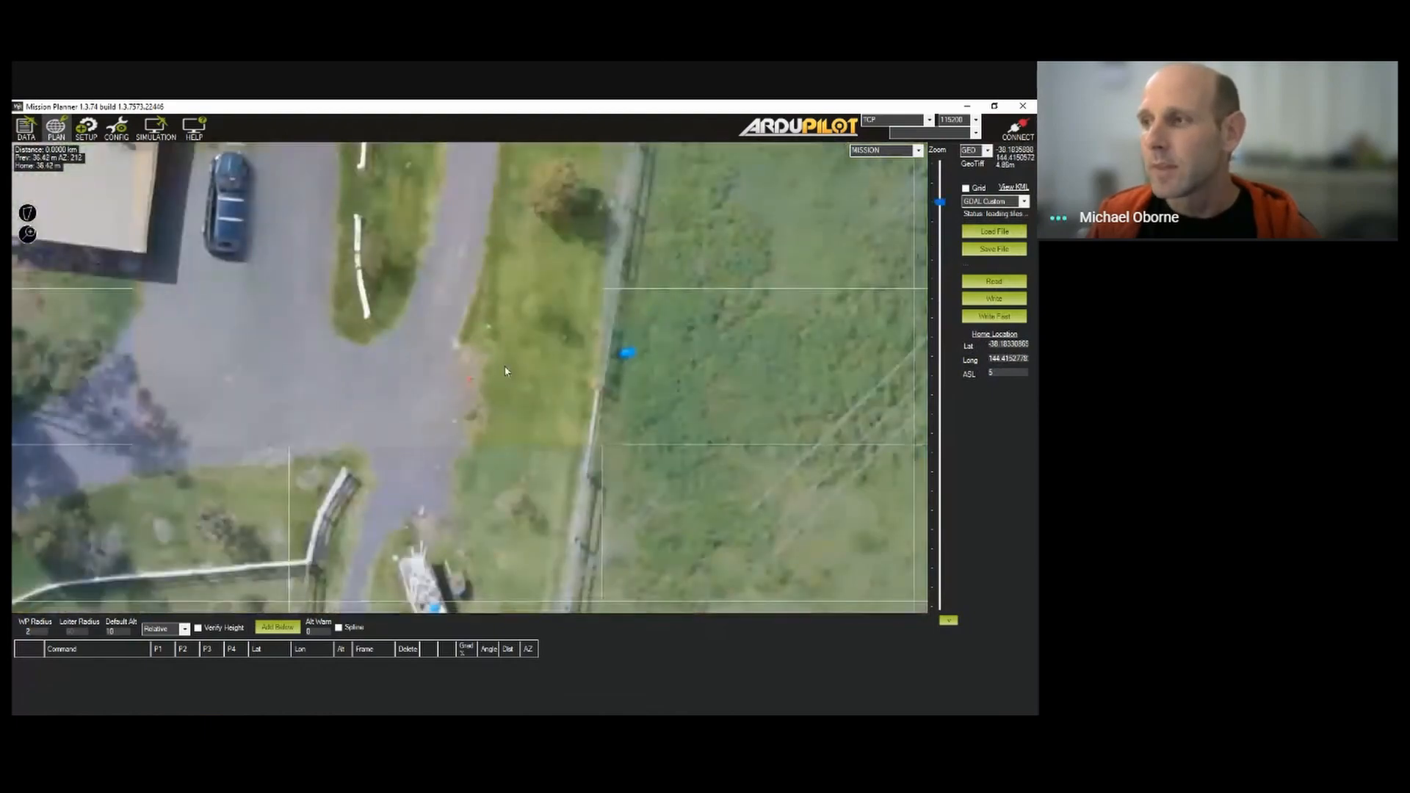
scroll(514, 371, "down", 4)
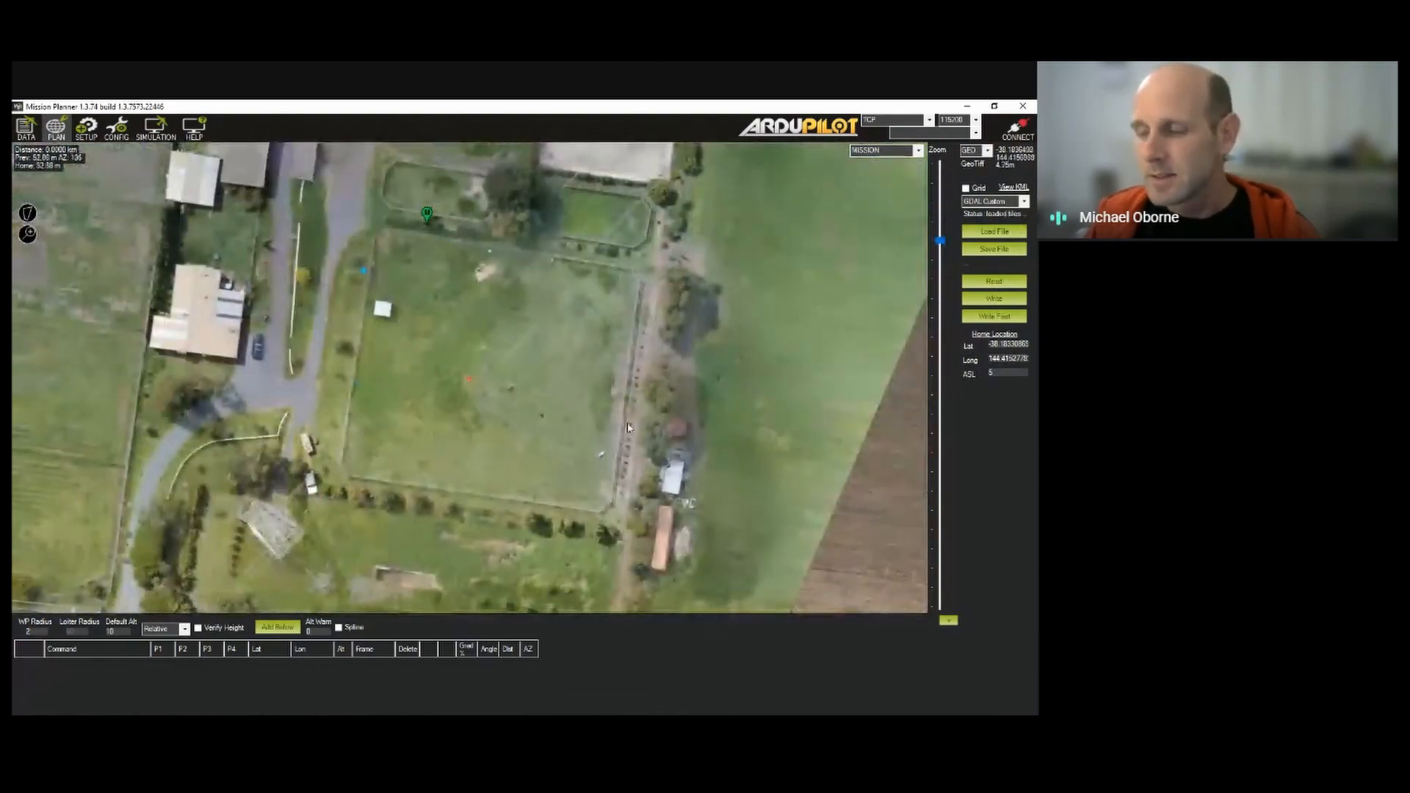
scroll(628, 426, "up", 1)
left_click_drag(609, 412, 654, 430)
scroll(457, 299, "down", 1)
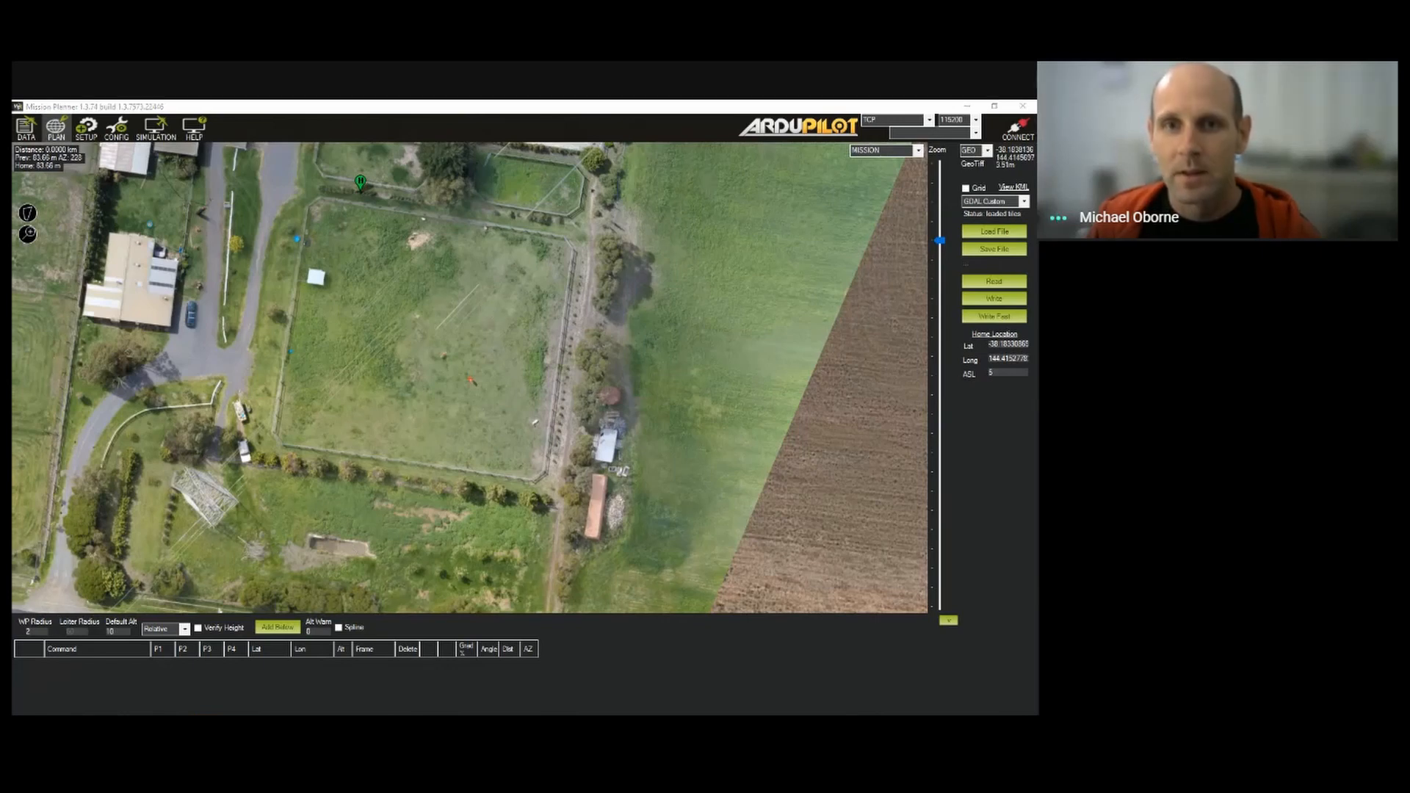
mouse_move(387, 289)
left_mouse_down()
mouse_move(412, 291)
mouse_move(441, 487)
left_mouse_up()
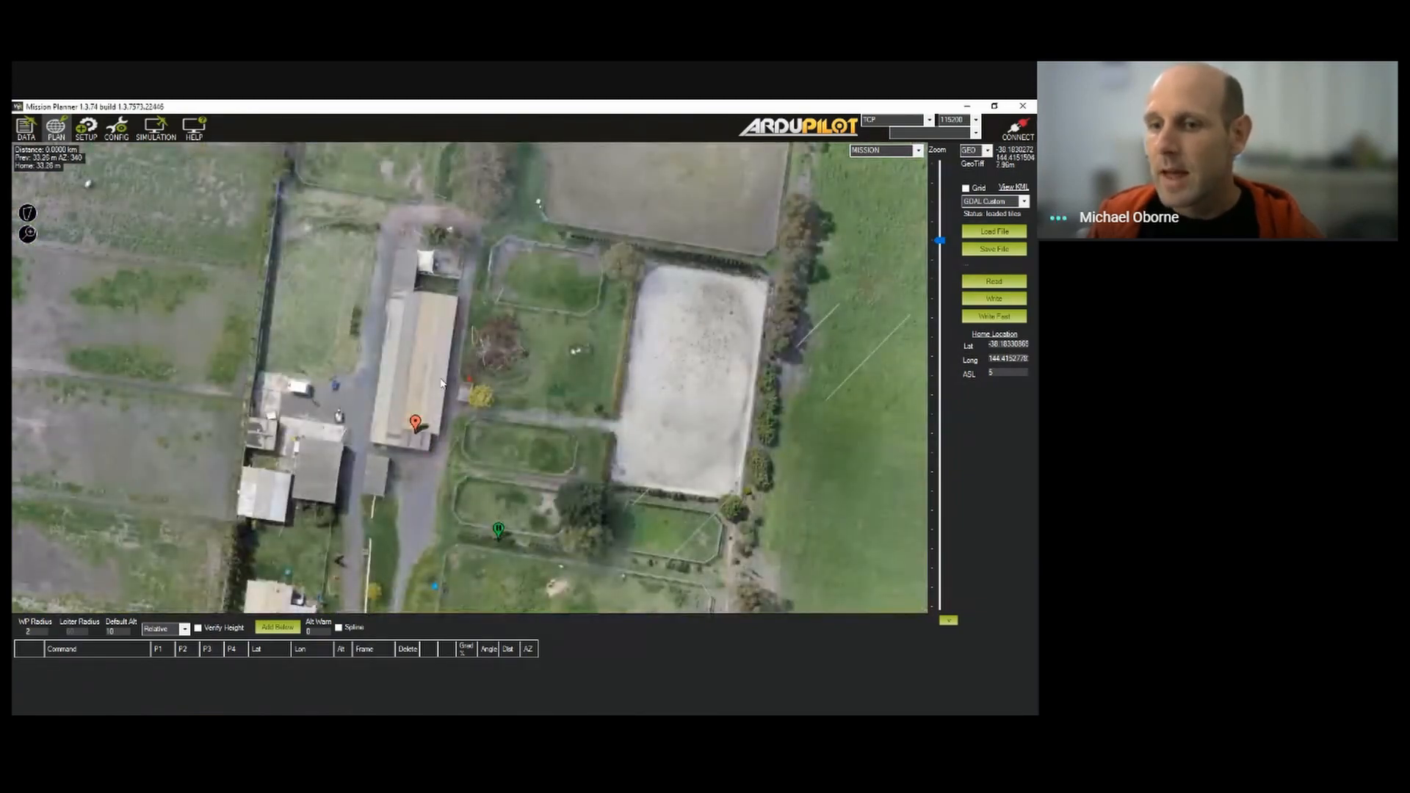
left_click_drag(455, 324, 394, 355)
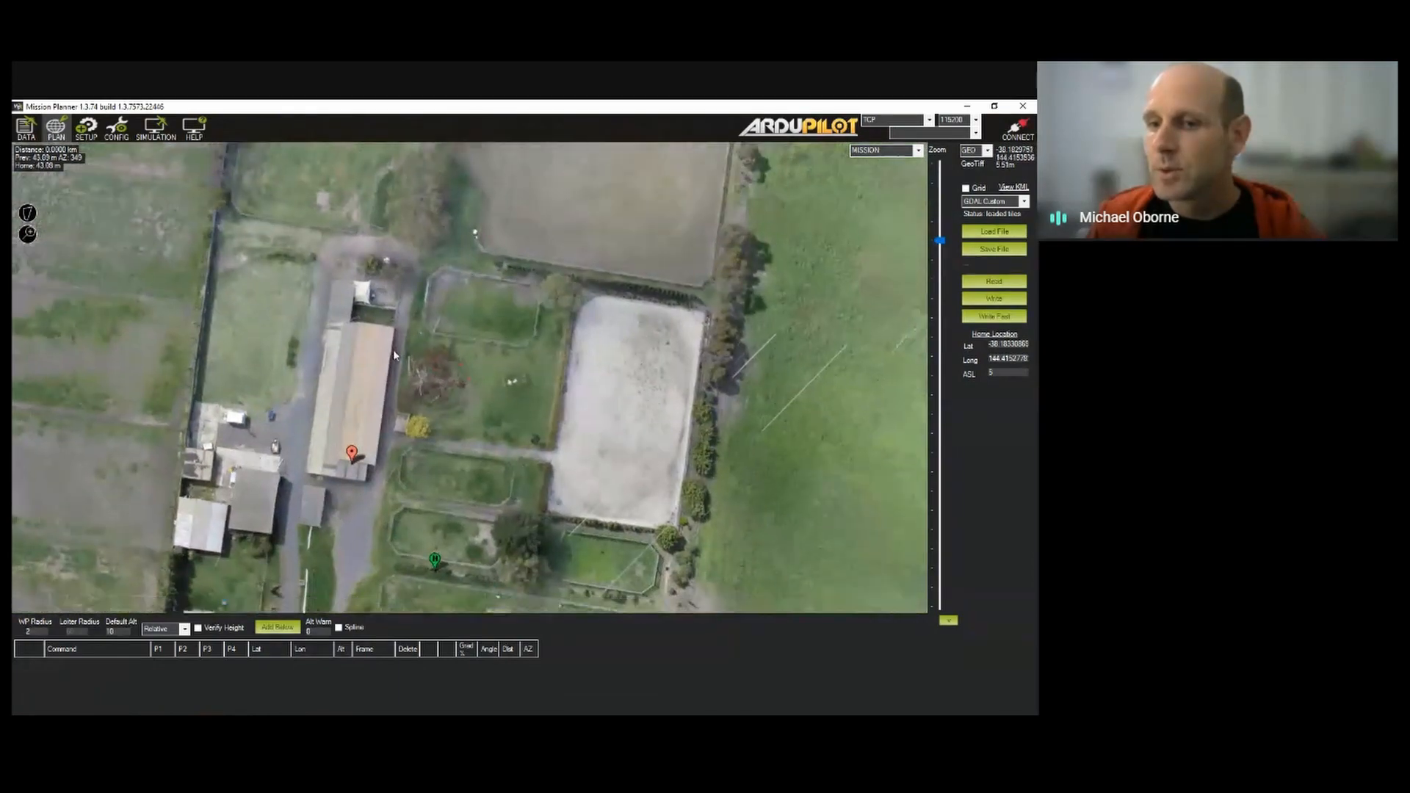
left_click_drag(541, 155, 500, 503)
left_click_drag(504, 432, 513, 163)
left_click_drag(477, 411, 486, 260)
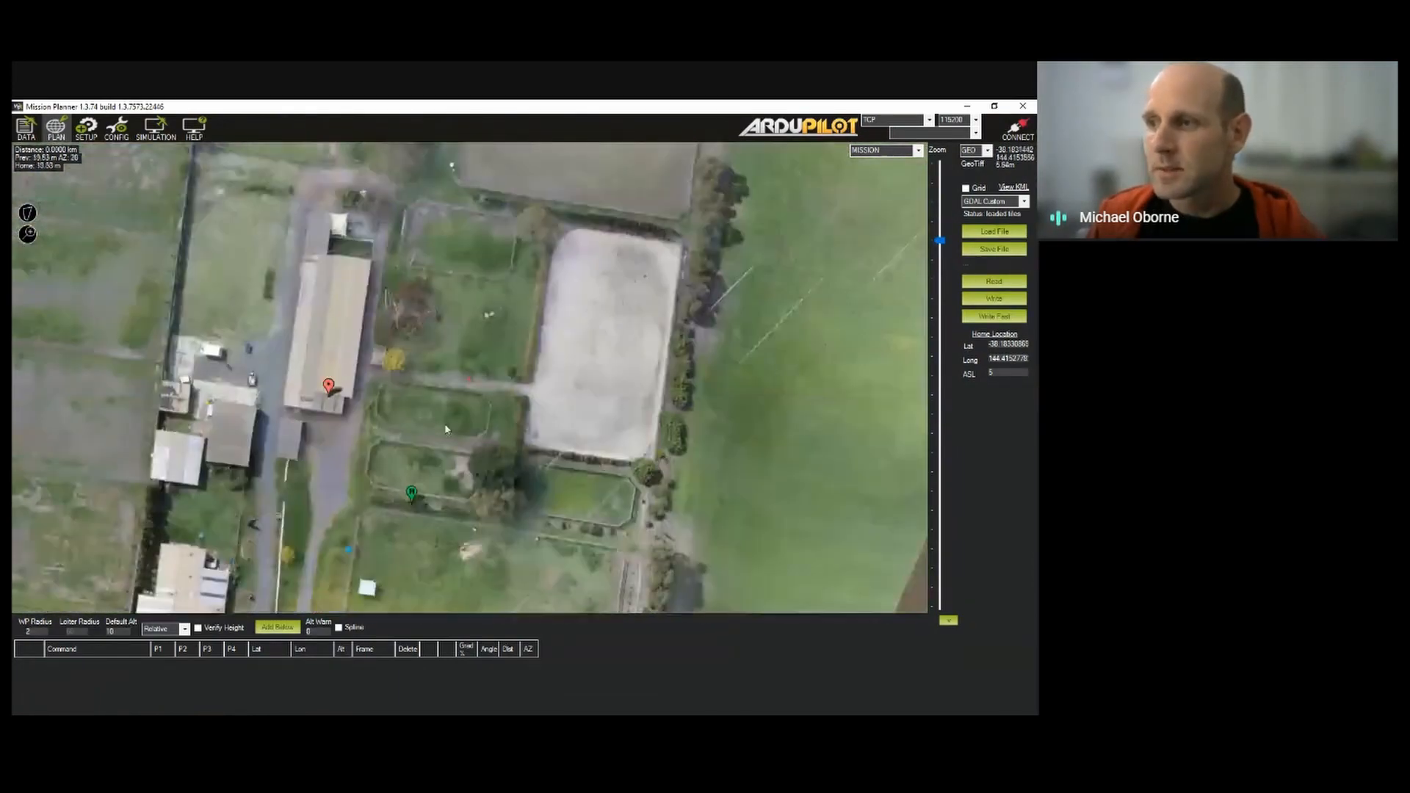
left_click_drag(445, 430, 475, 302)
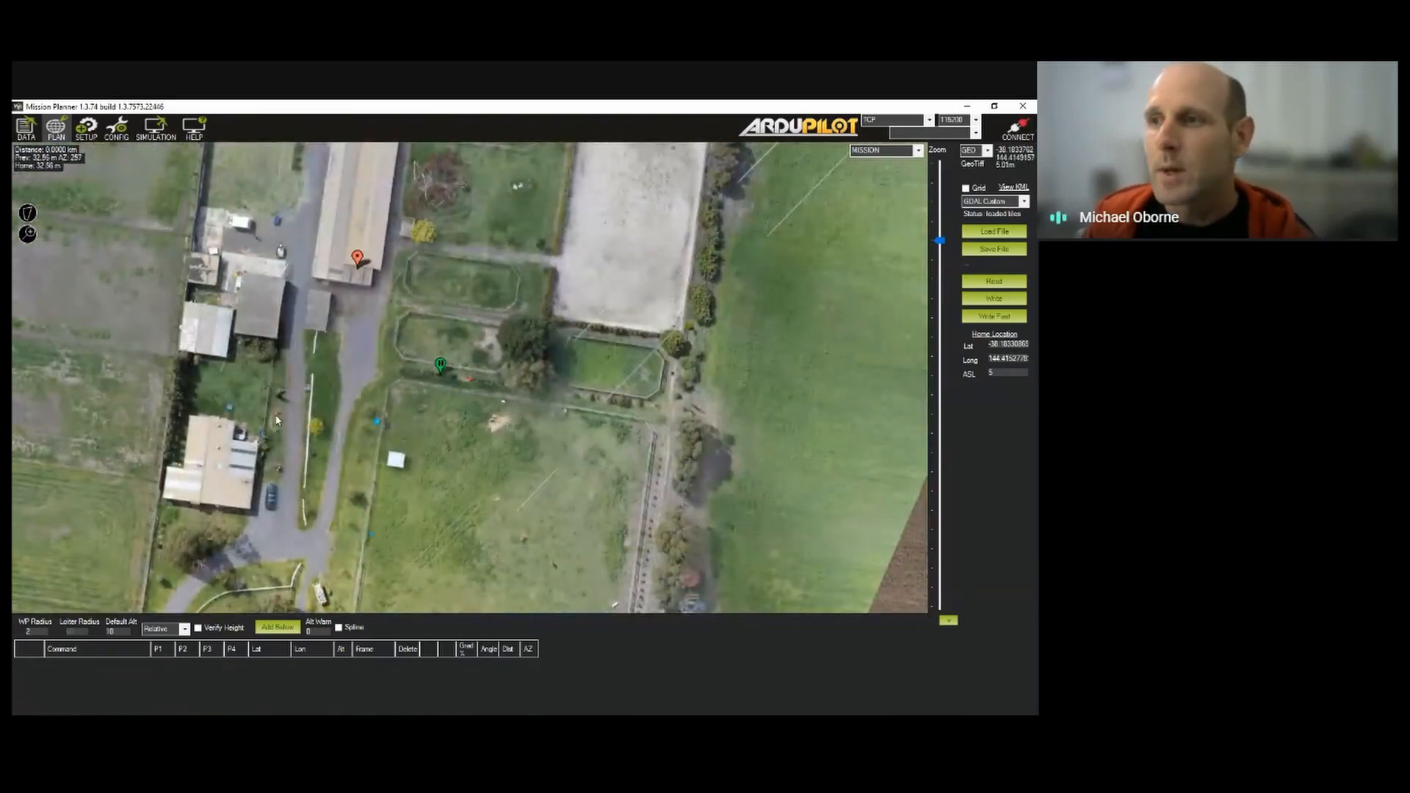
left_click_drag(357, 361, 390, 396)
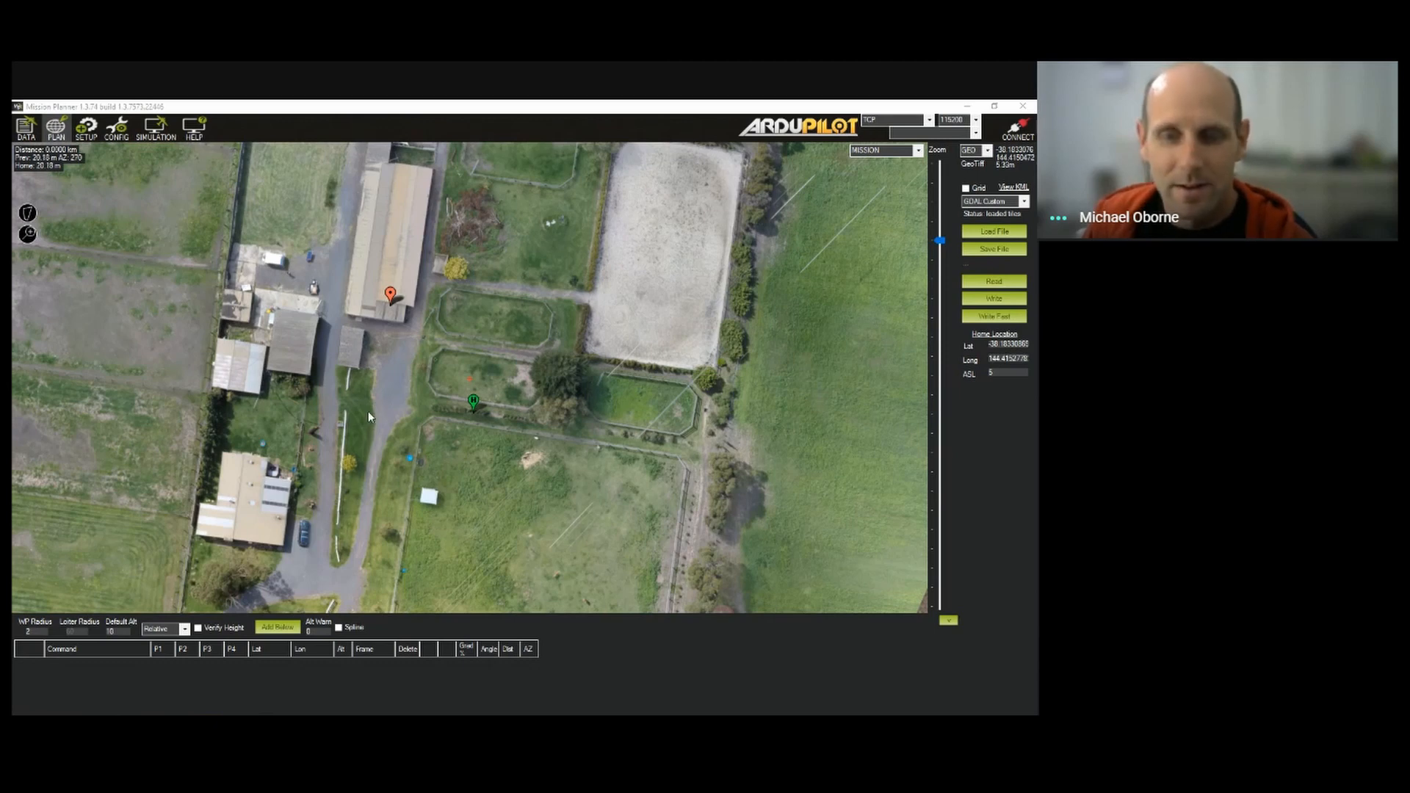
left_click_drag(383, 362, 417, 405)
right_click(519, 318)
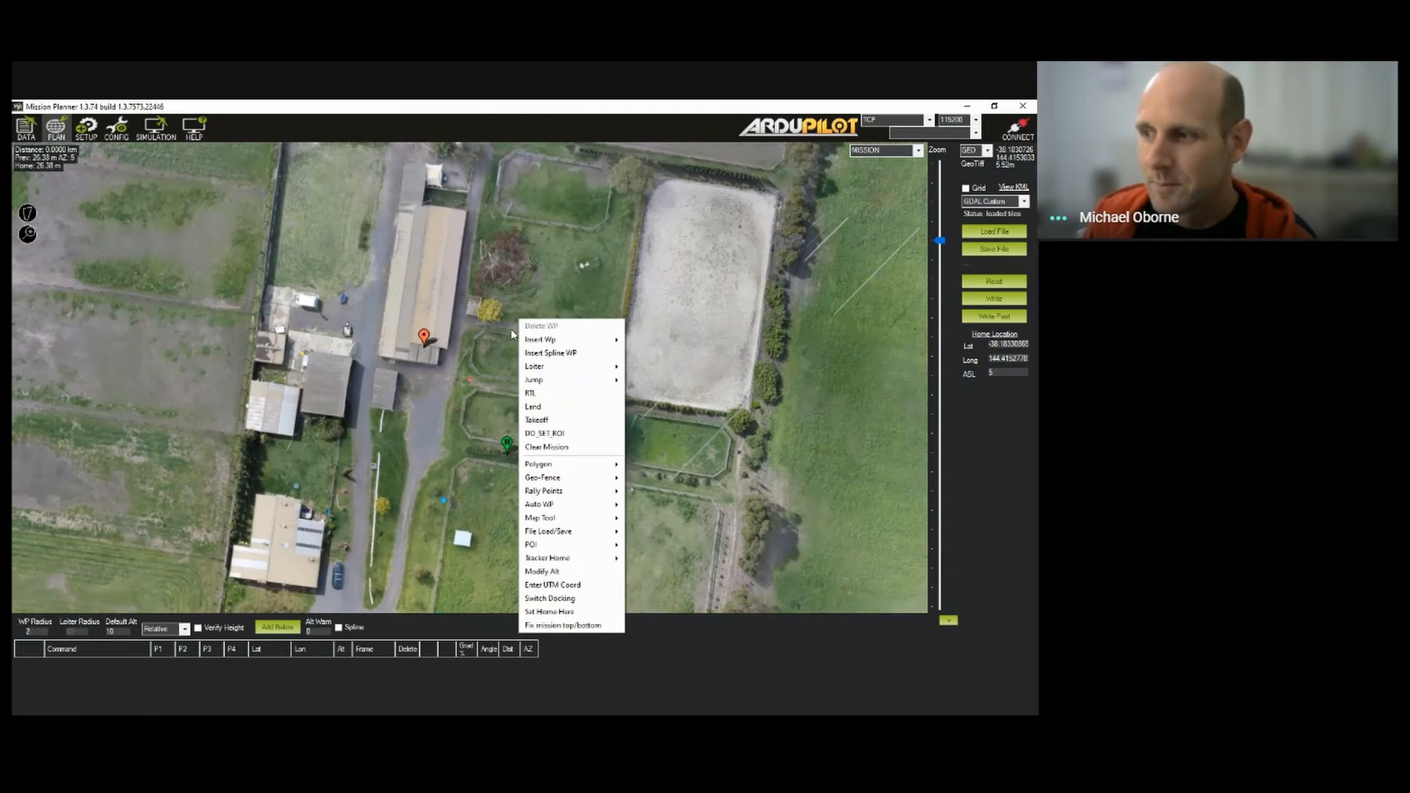
left_click_drag(496, 337, 485, 350)
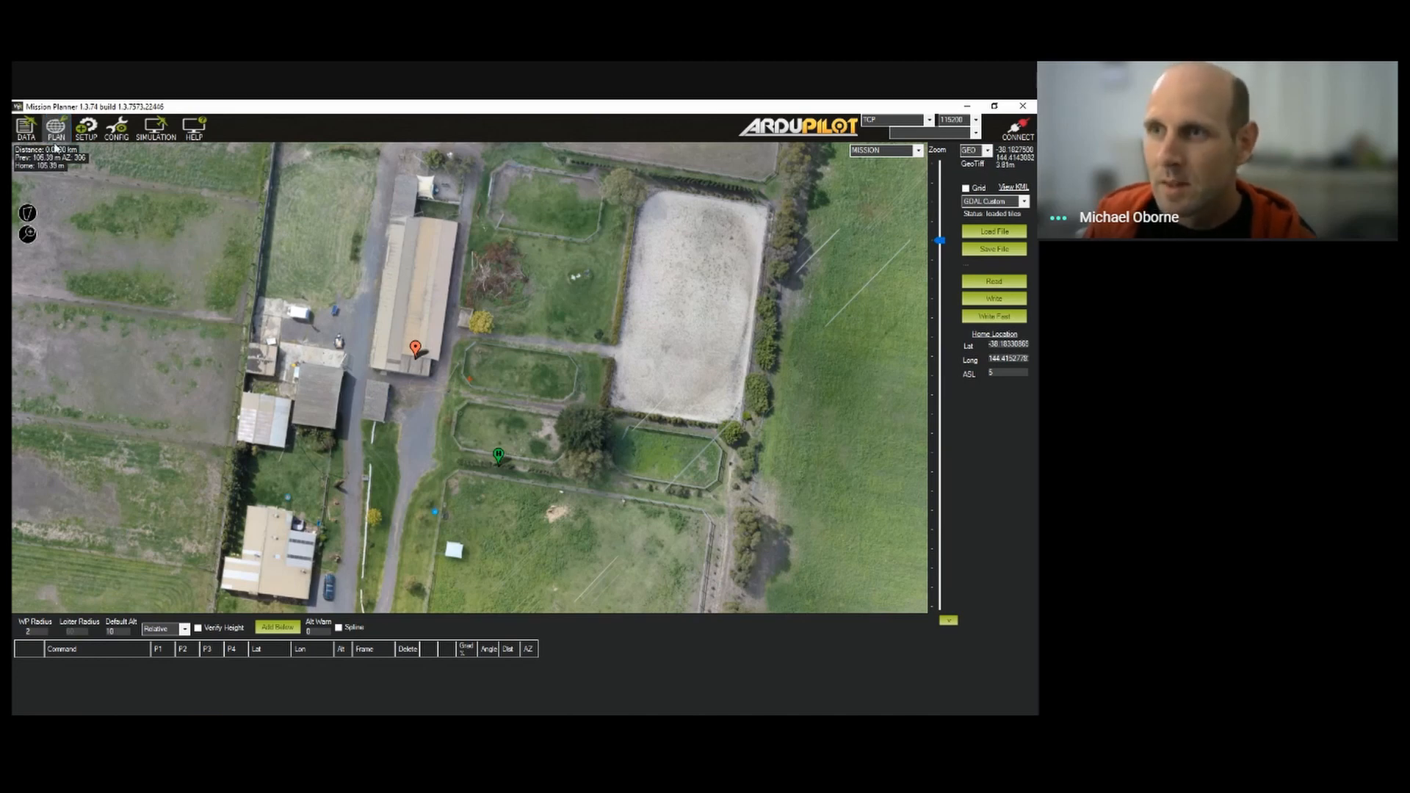
Try to open the Actions page on the flight data screen, and return to the flight plan
left_click(31, 130)
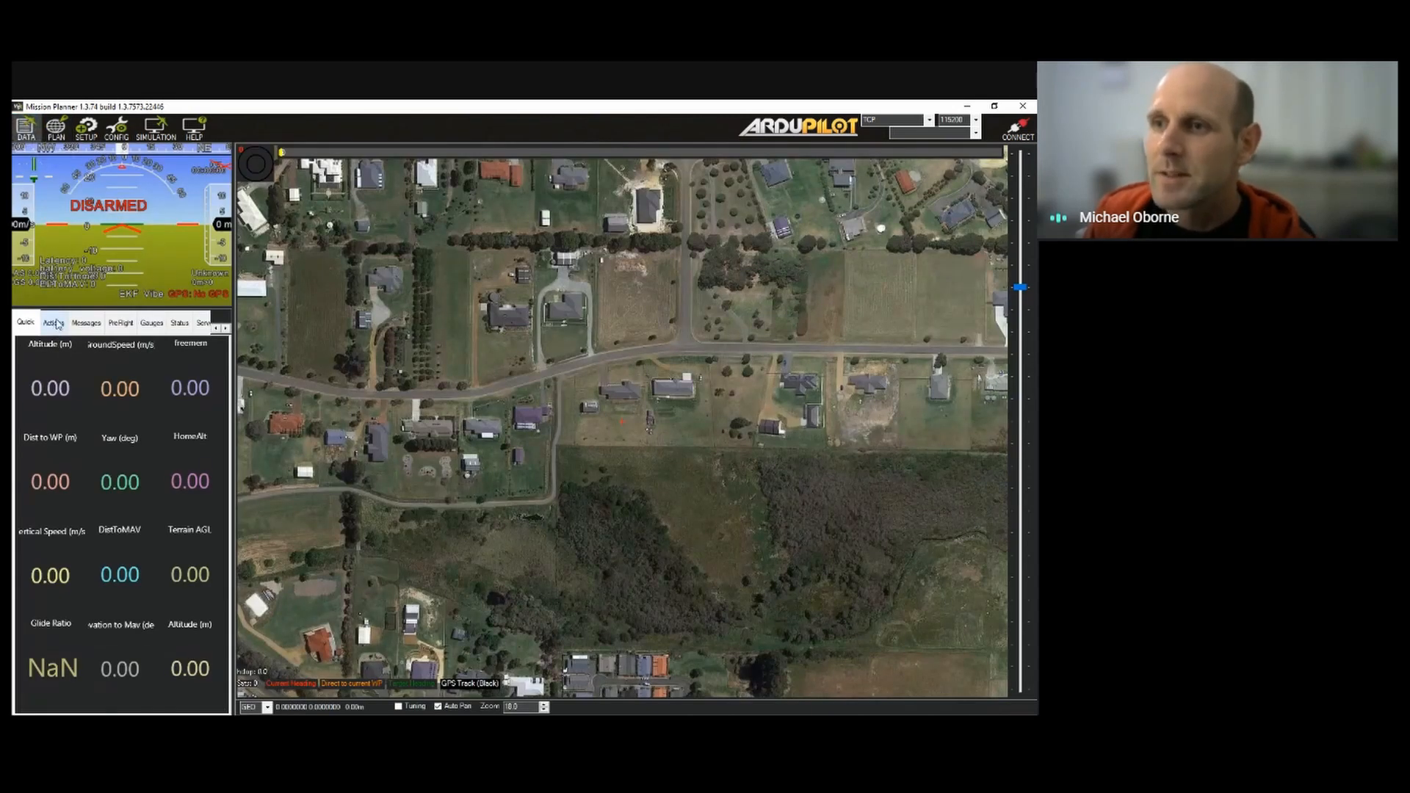
left_click(58, 326)
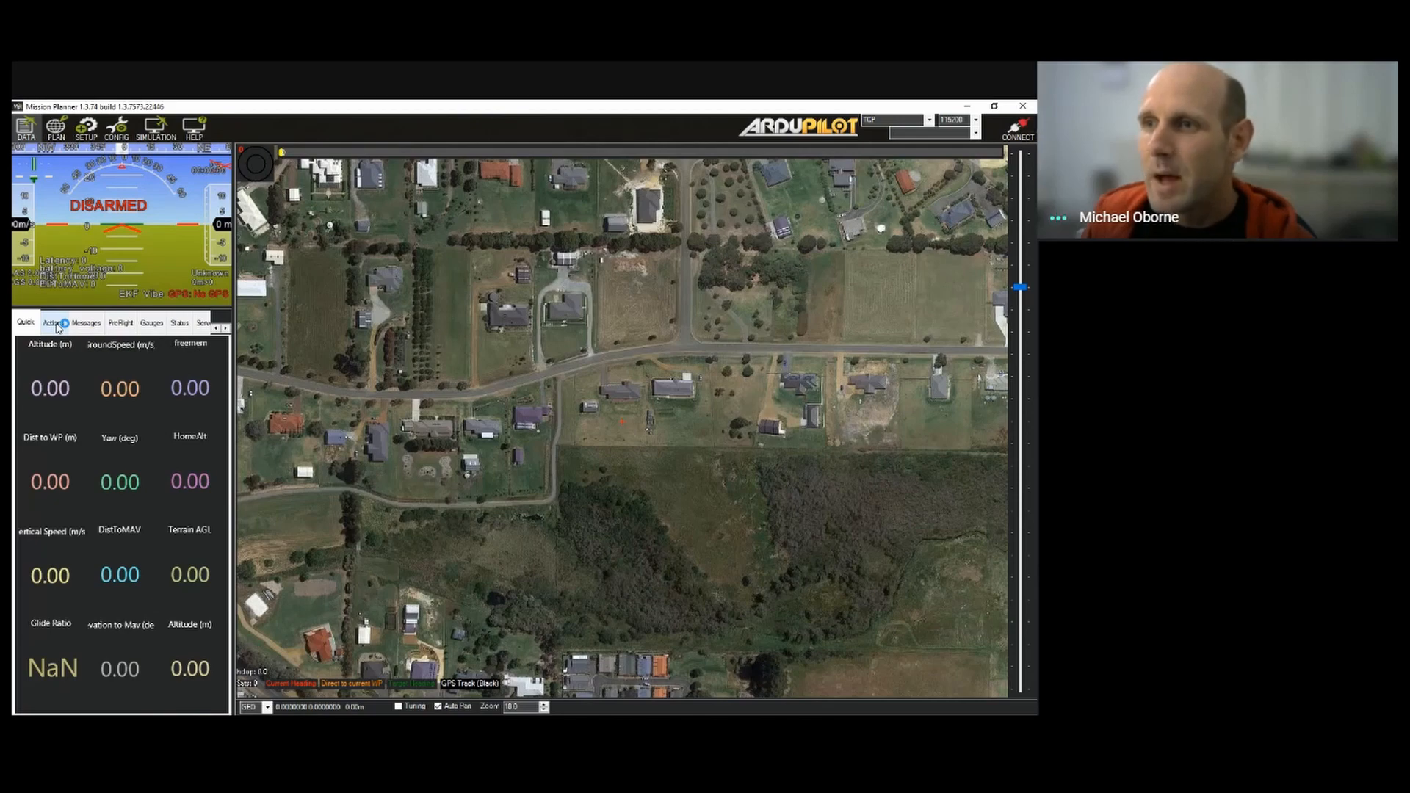
left_click(55, 129)
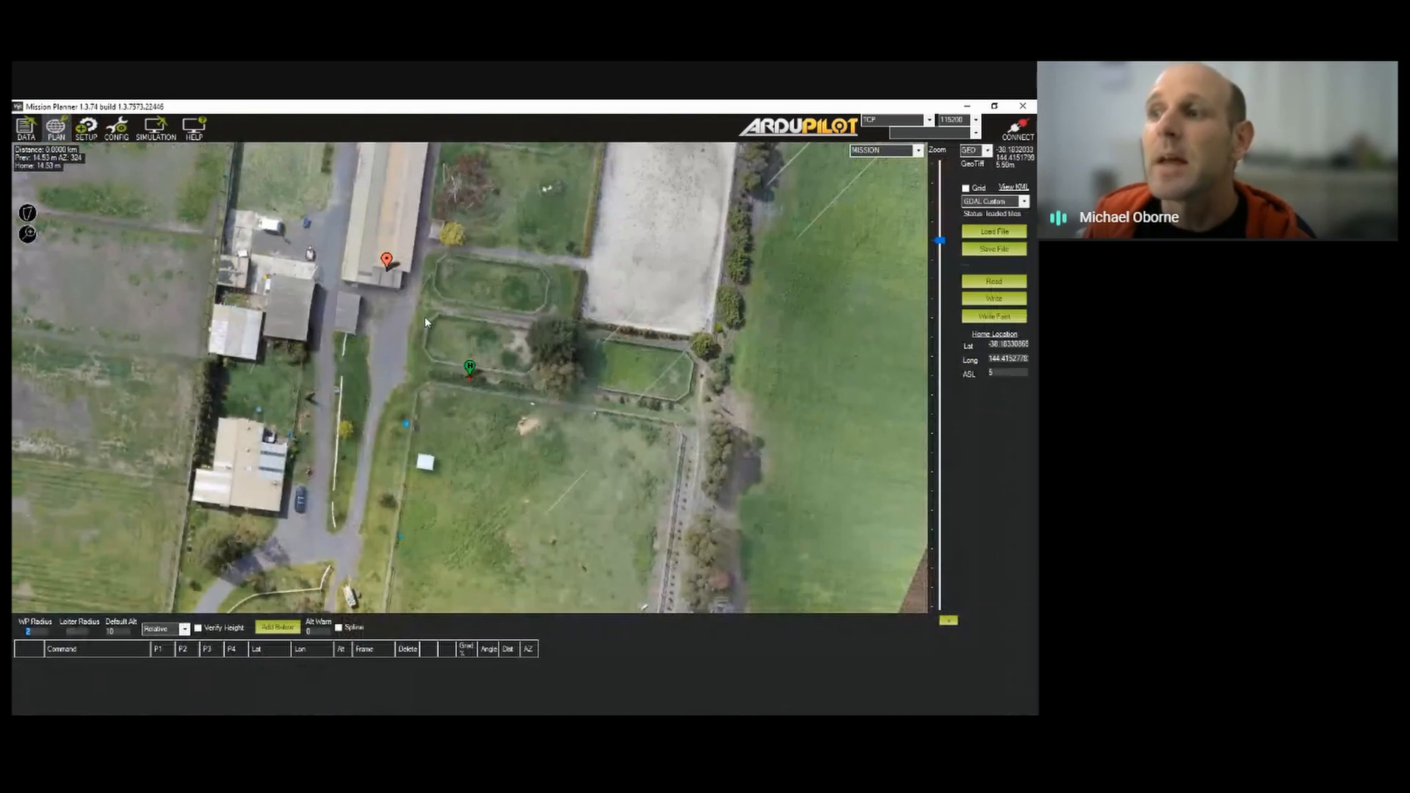
scroll(426, 316, "down", 3)
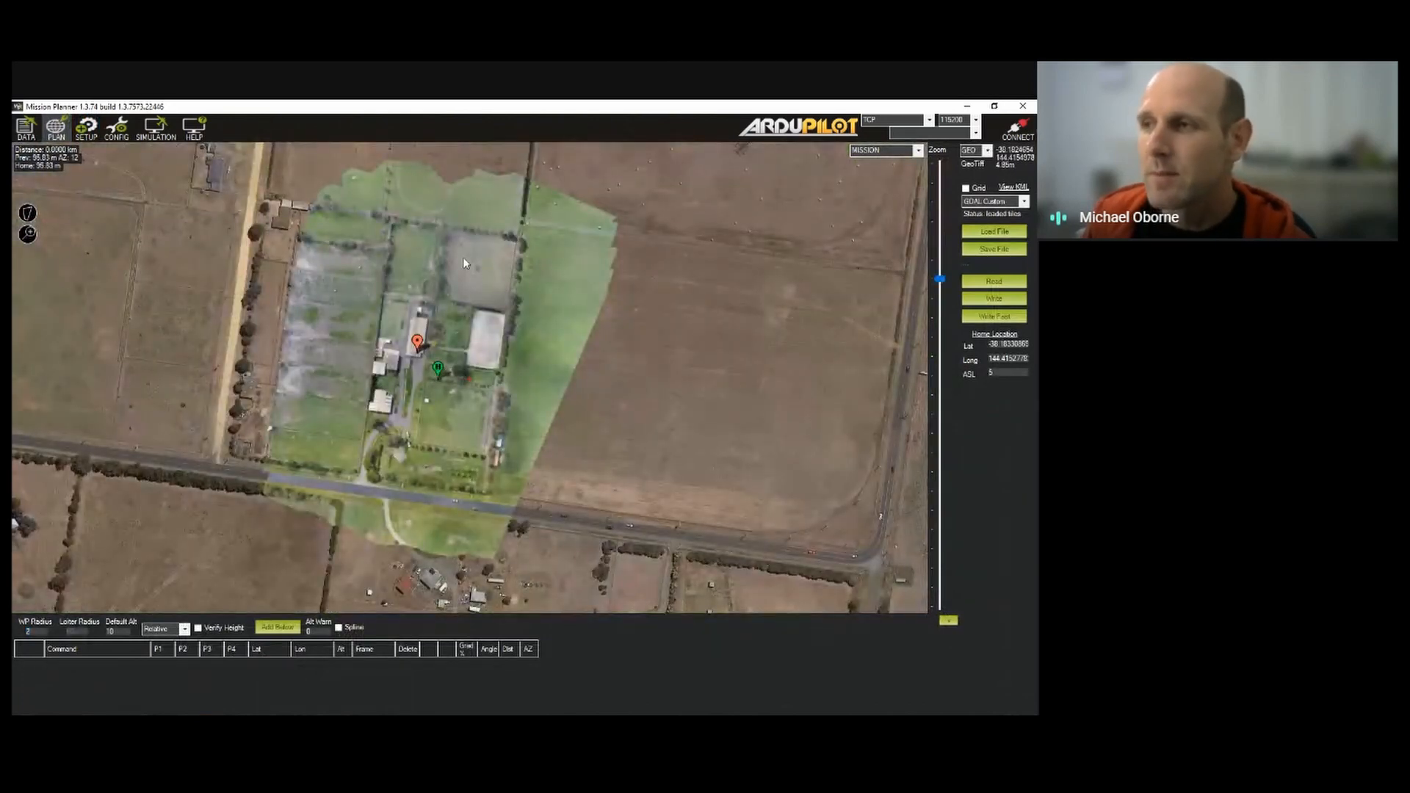
left_click_drag(463, 263, 463, 285)
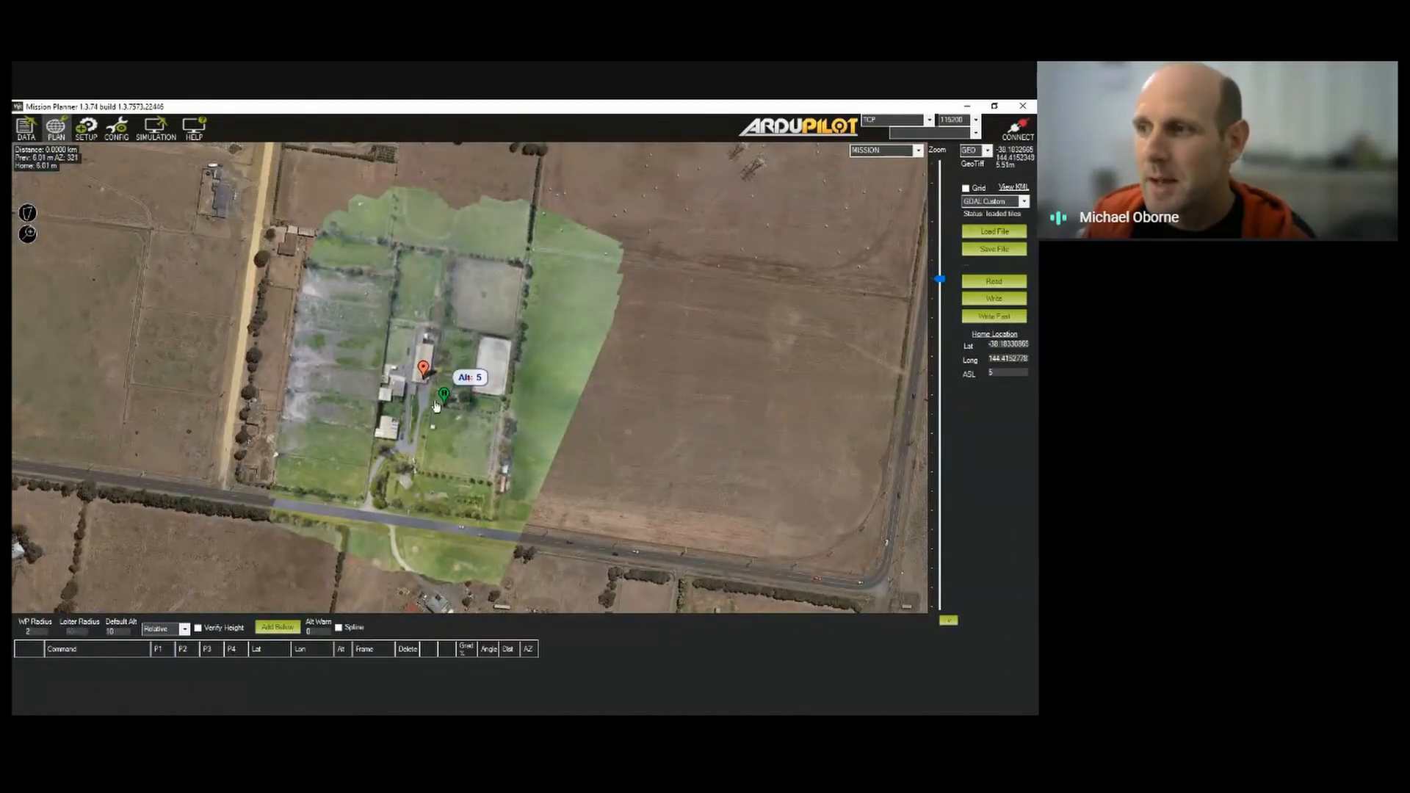
scroll(432, 413, "up", 1)
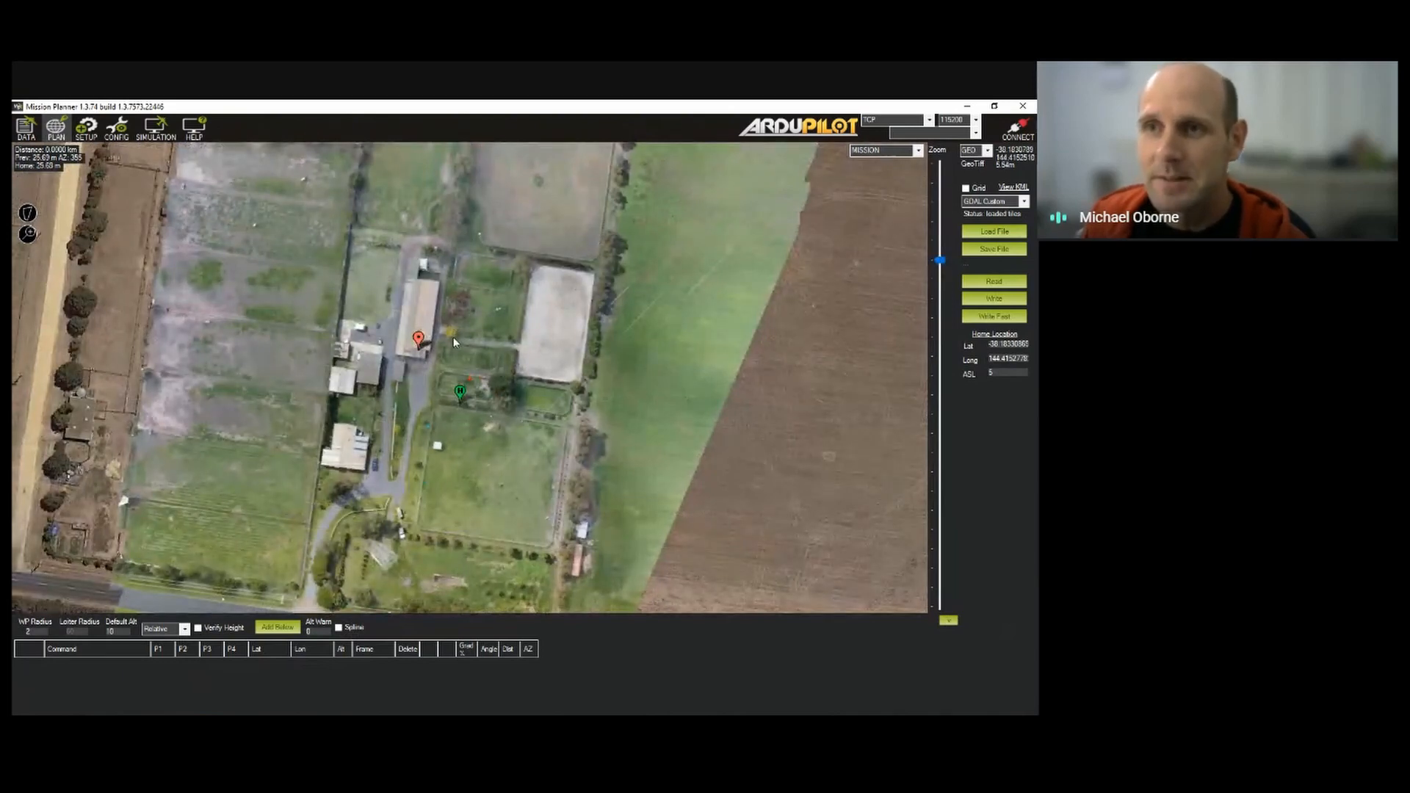
scroll(453, 351, "up", 1)
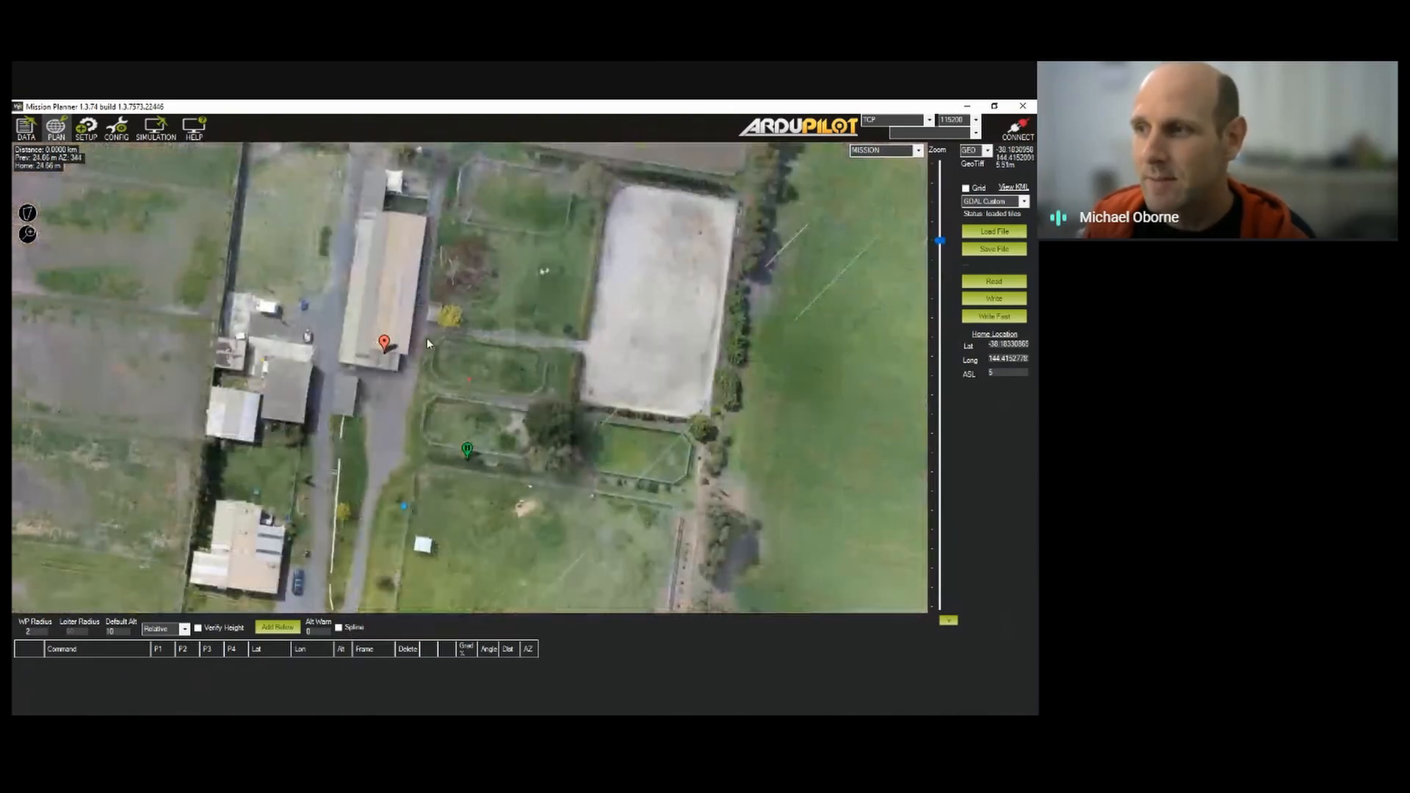
Examine how the orthophoto fits the surrounding base imagery, from the farm buildings out to the wider district
scroll(426, 338, "up", 1)
scroll(436, 403, "down", 2)
scroll(436, 402, "down", 1)
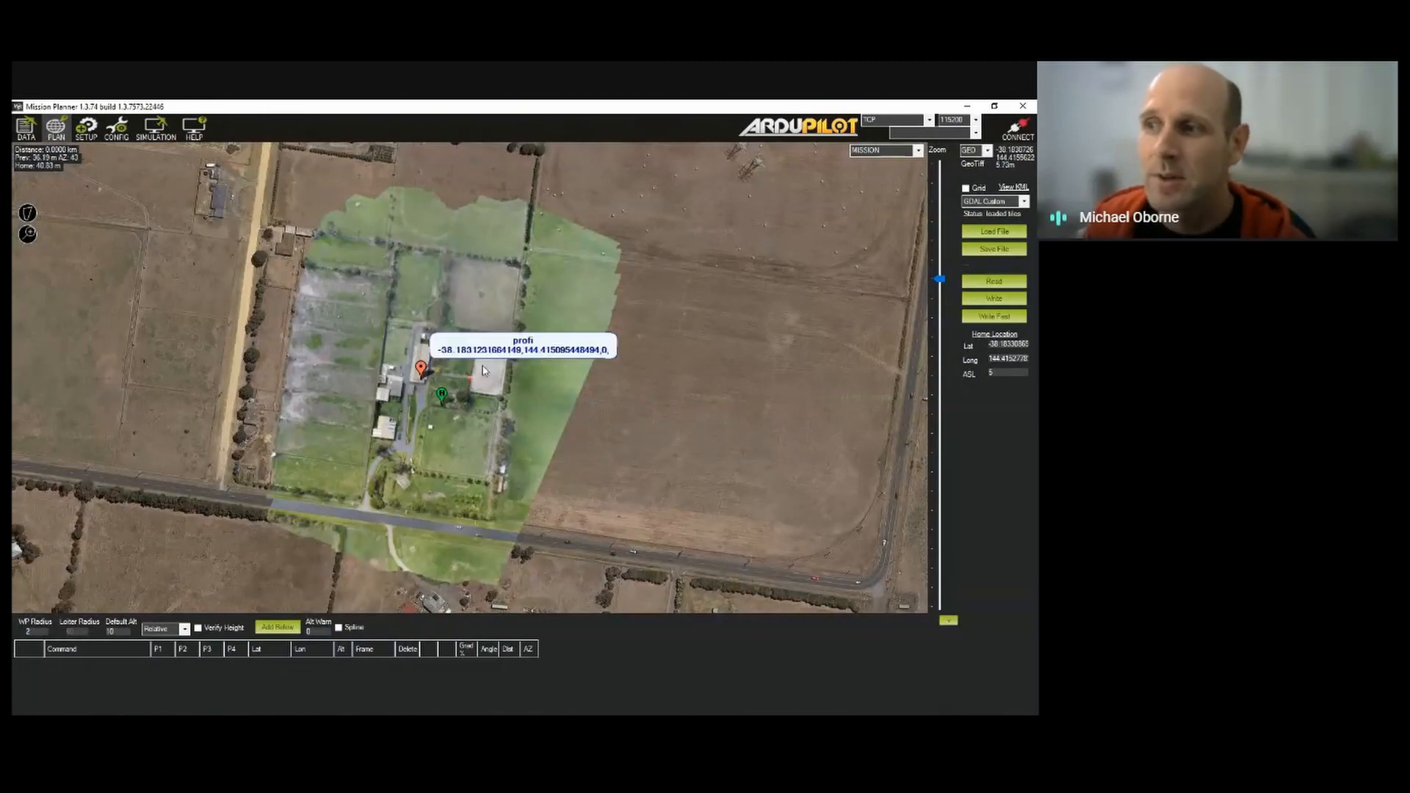
scroll(430, 382, "up", 1)
scroll(433, 375, "up", 2)
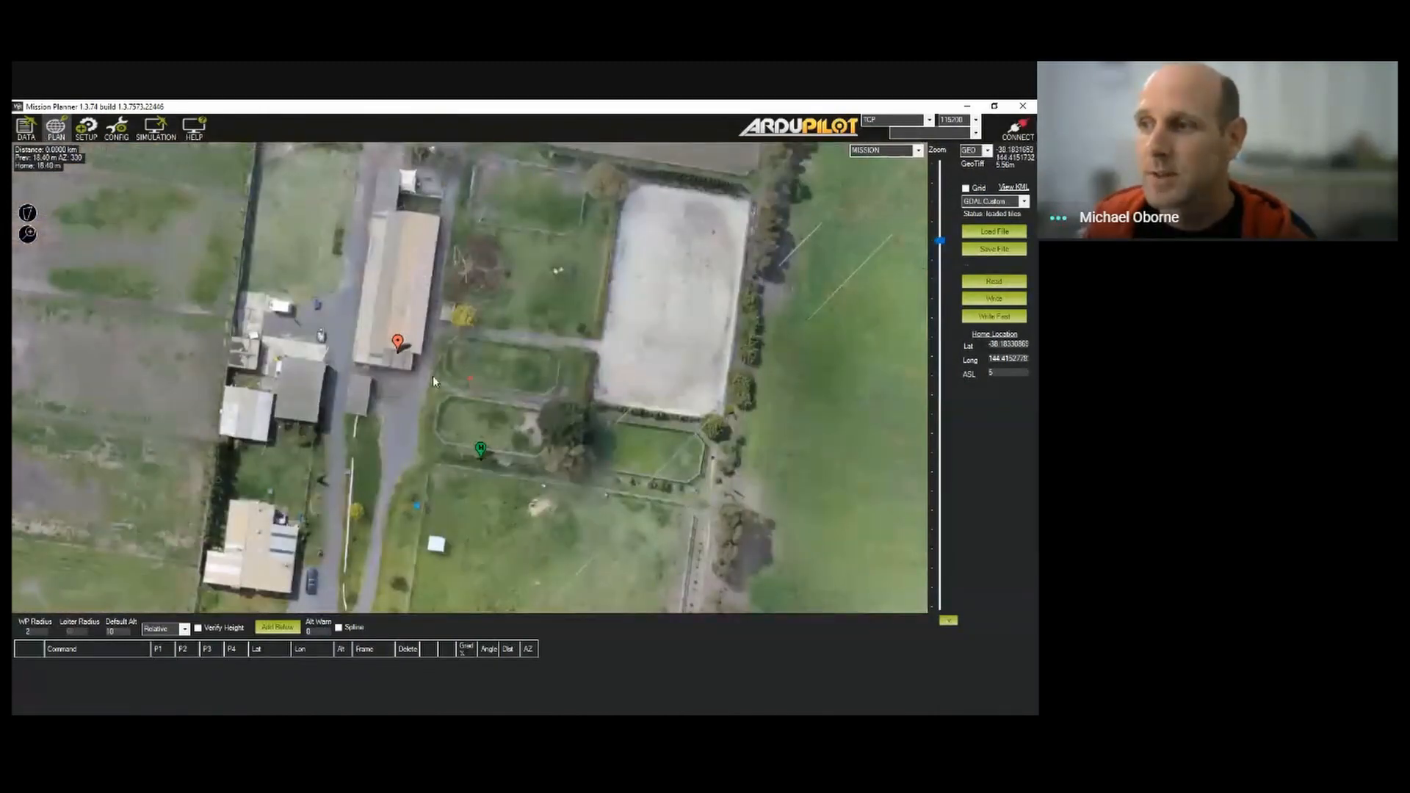
scroll(427, 381, "down", 3)
scroll(433, 378, "down", 1)
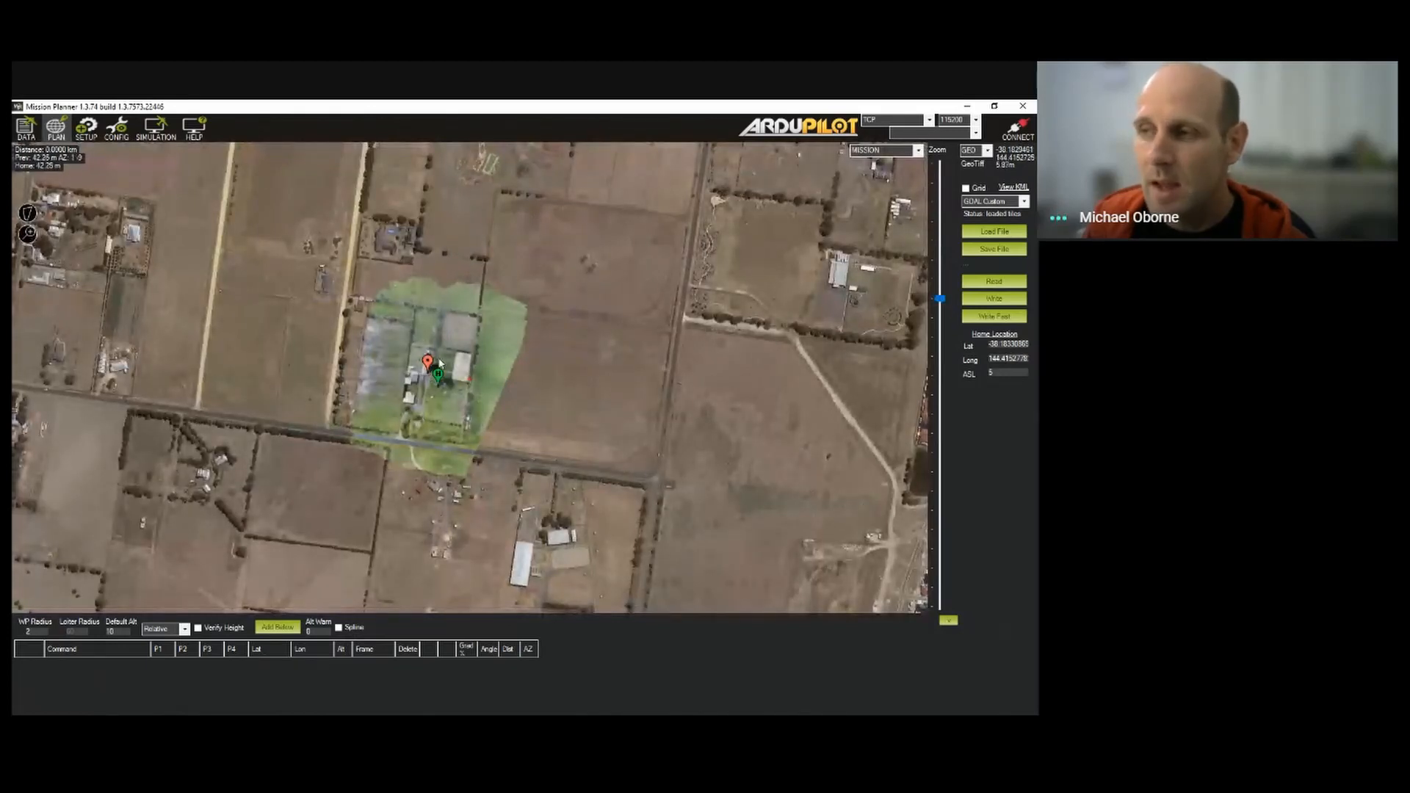
scroll(440, 363, "up", 2)
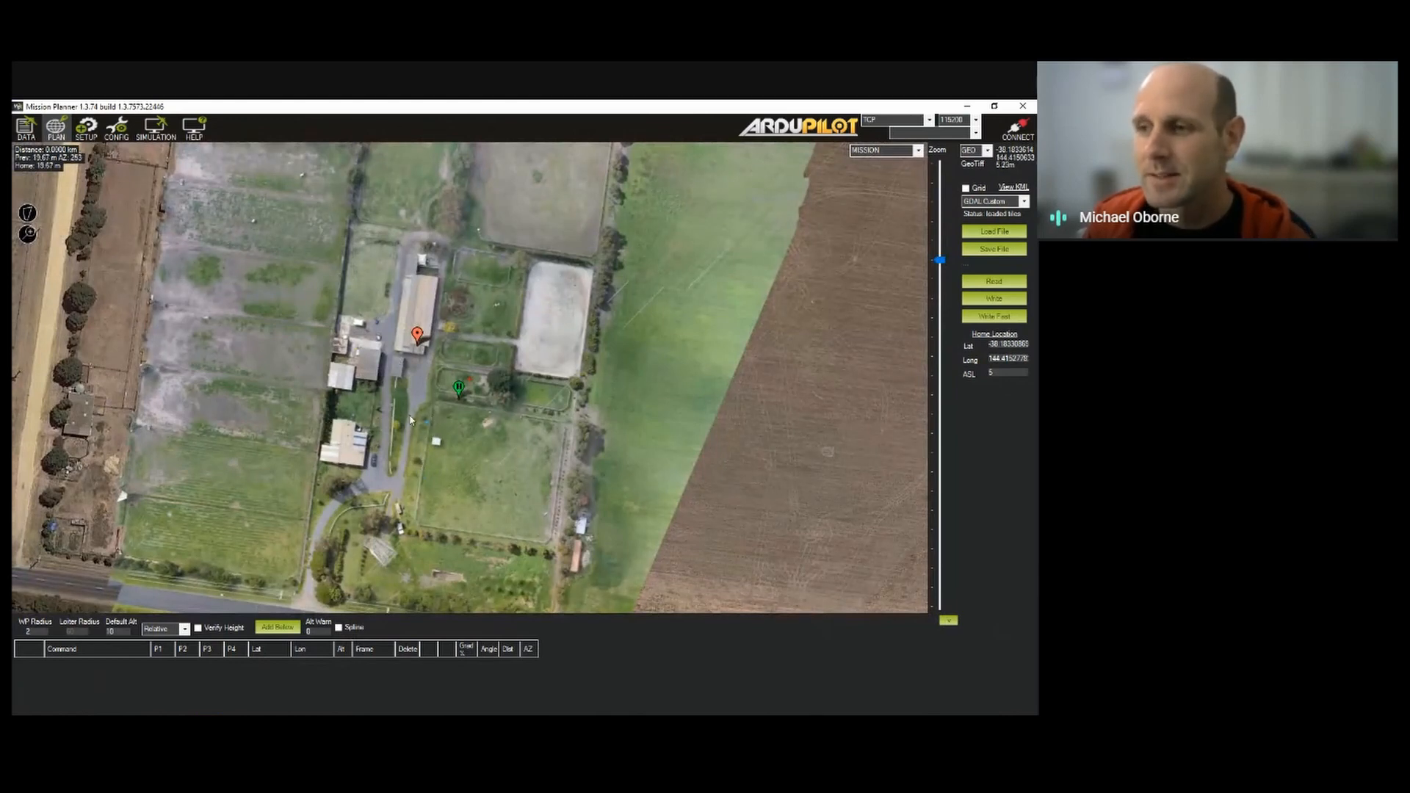
Look over the flight data screen's map and its available map commands
left_click(26, 127)
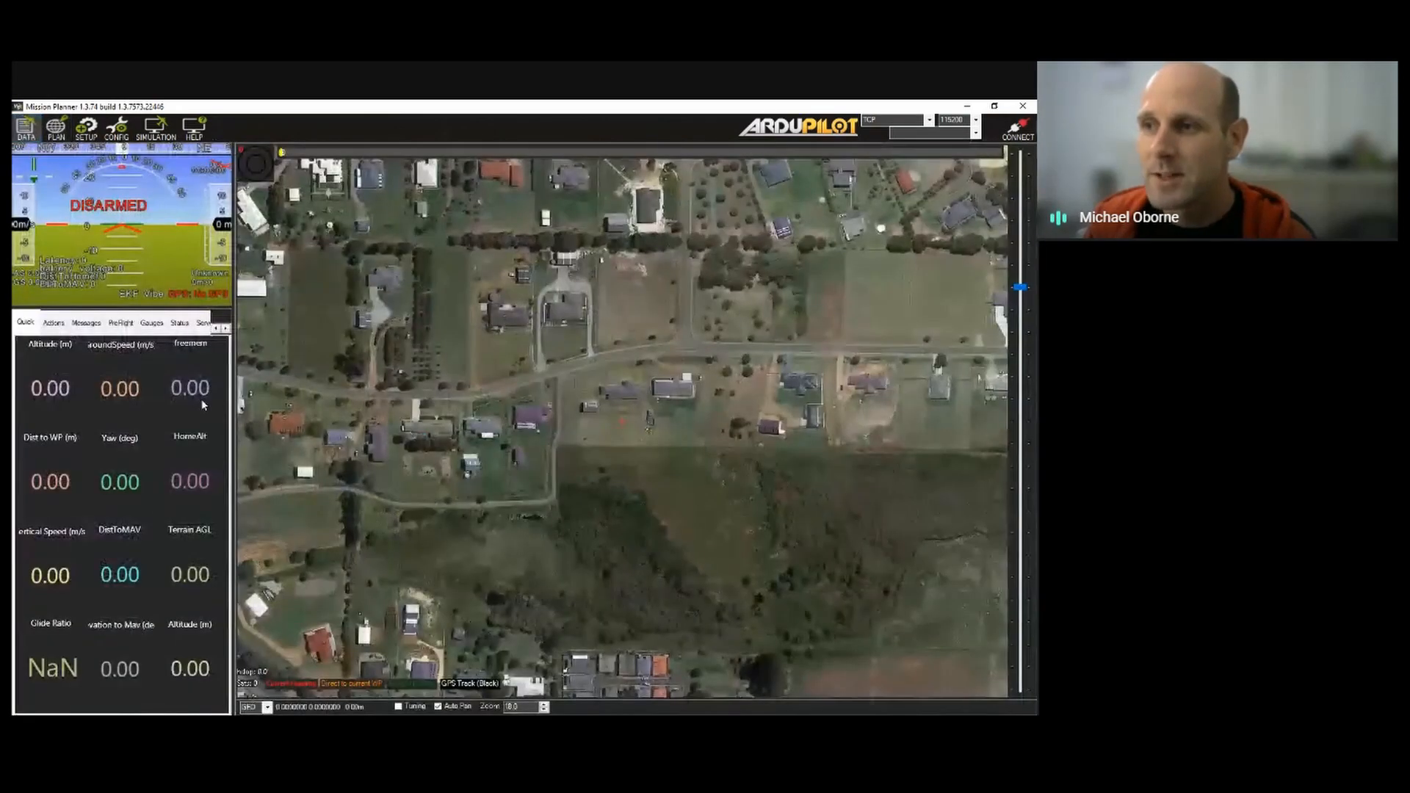
right_click(430, 350)
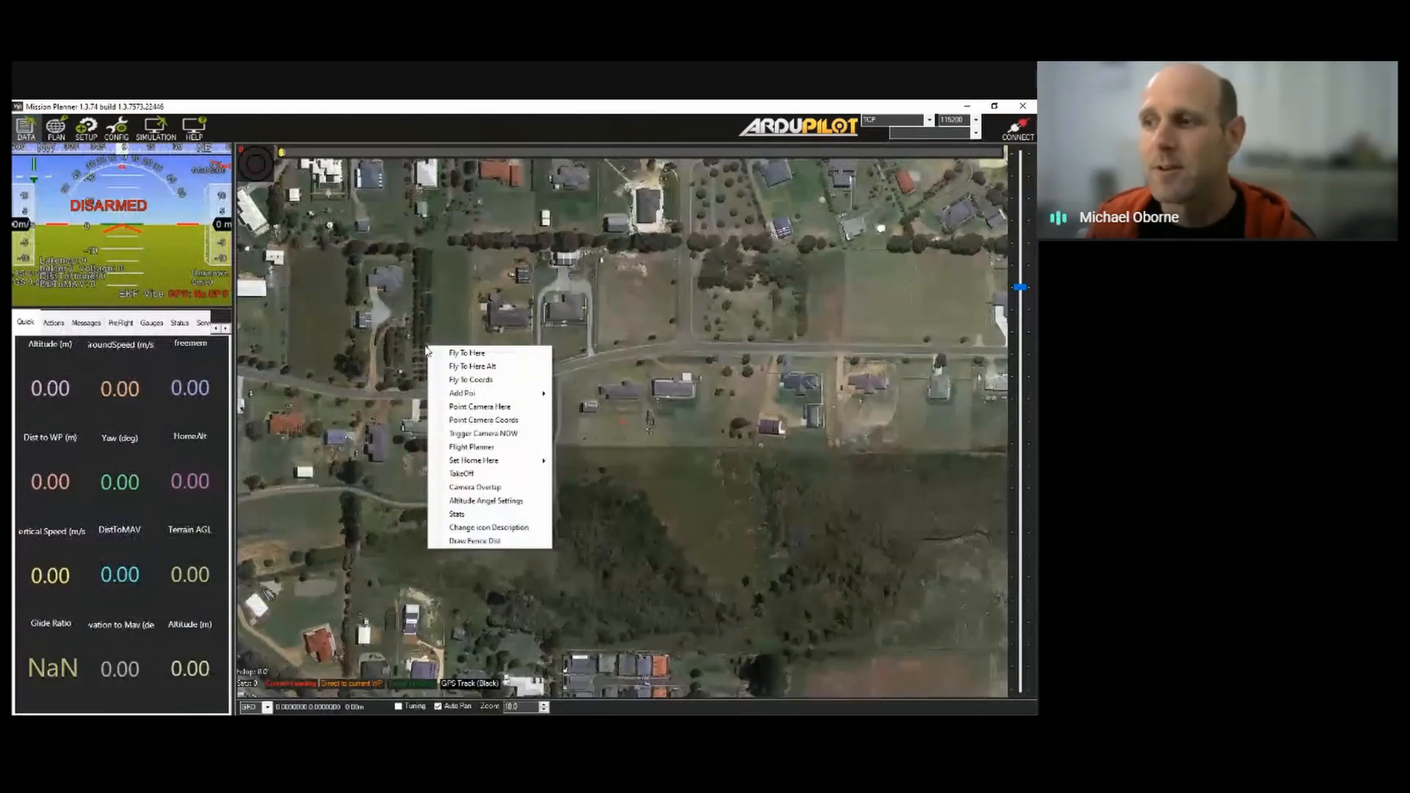
left_click(365, 351)
left_click_drag(366, 351, 359, 397)
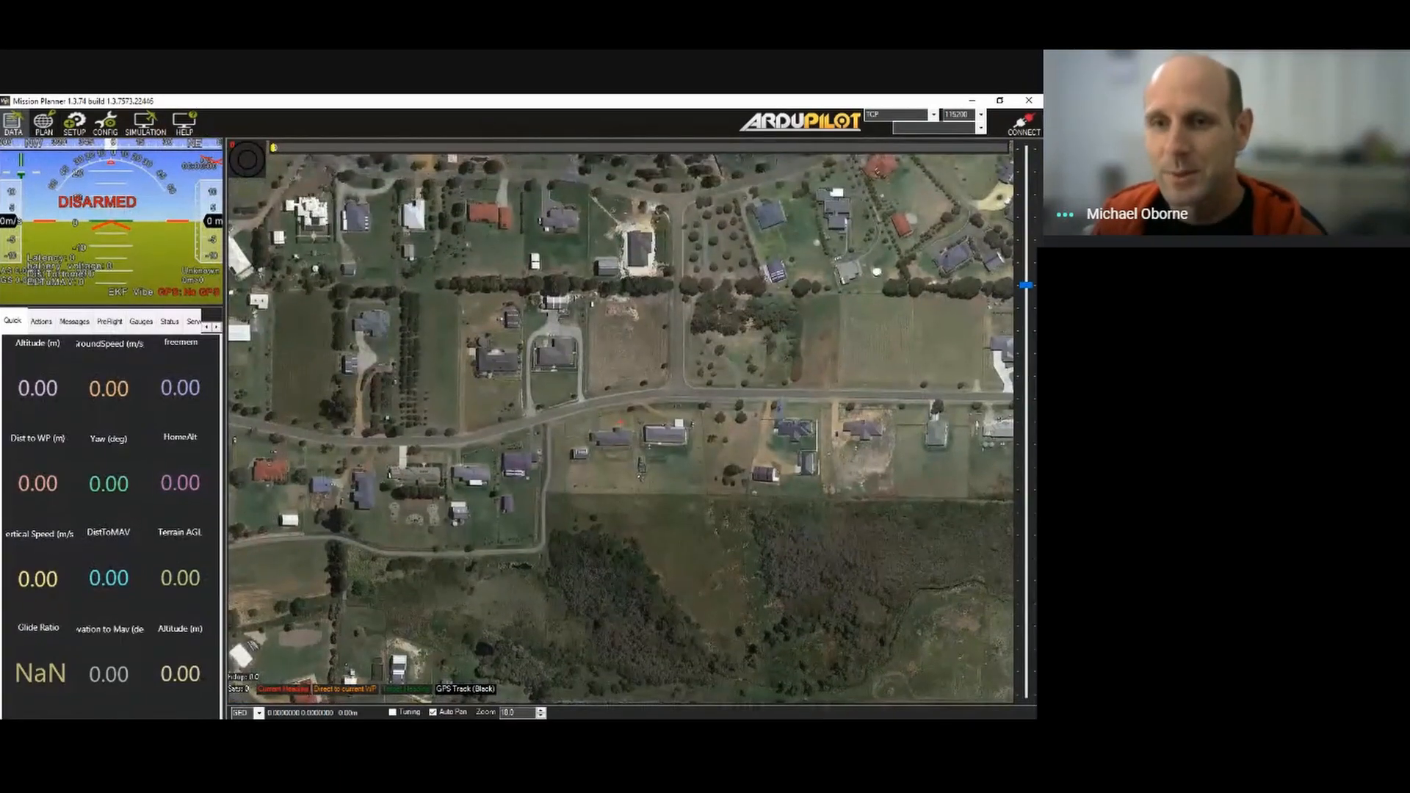
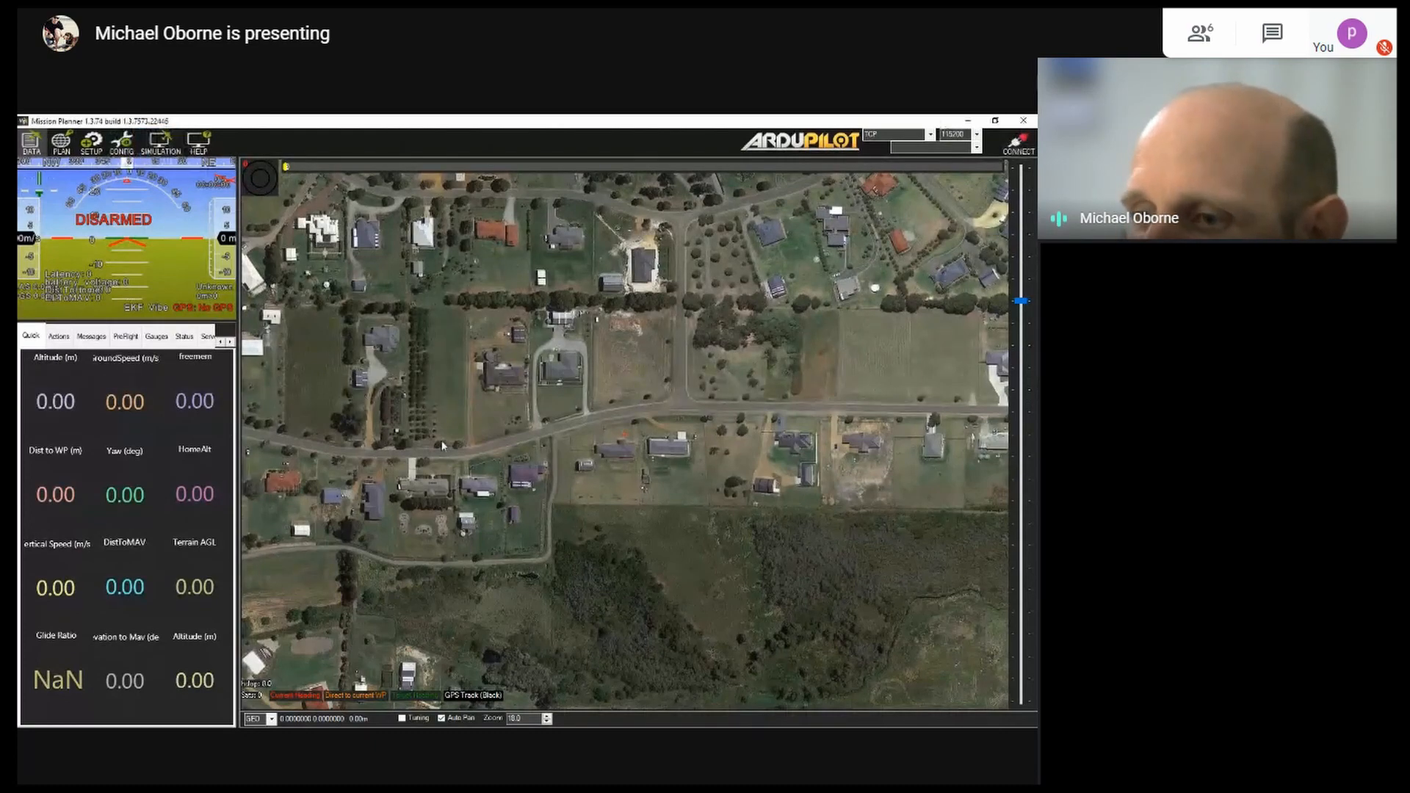
Start a multirotor simulation at the surveyed farm, then widen the 3D view window and move it clear of the flight data
left_click(174, 150)
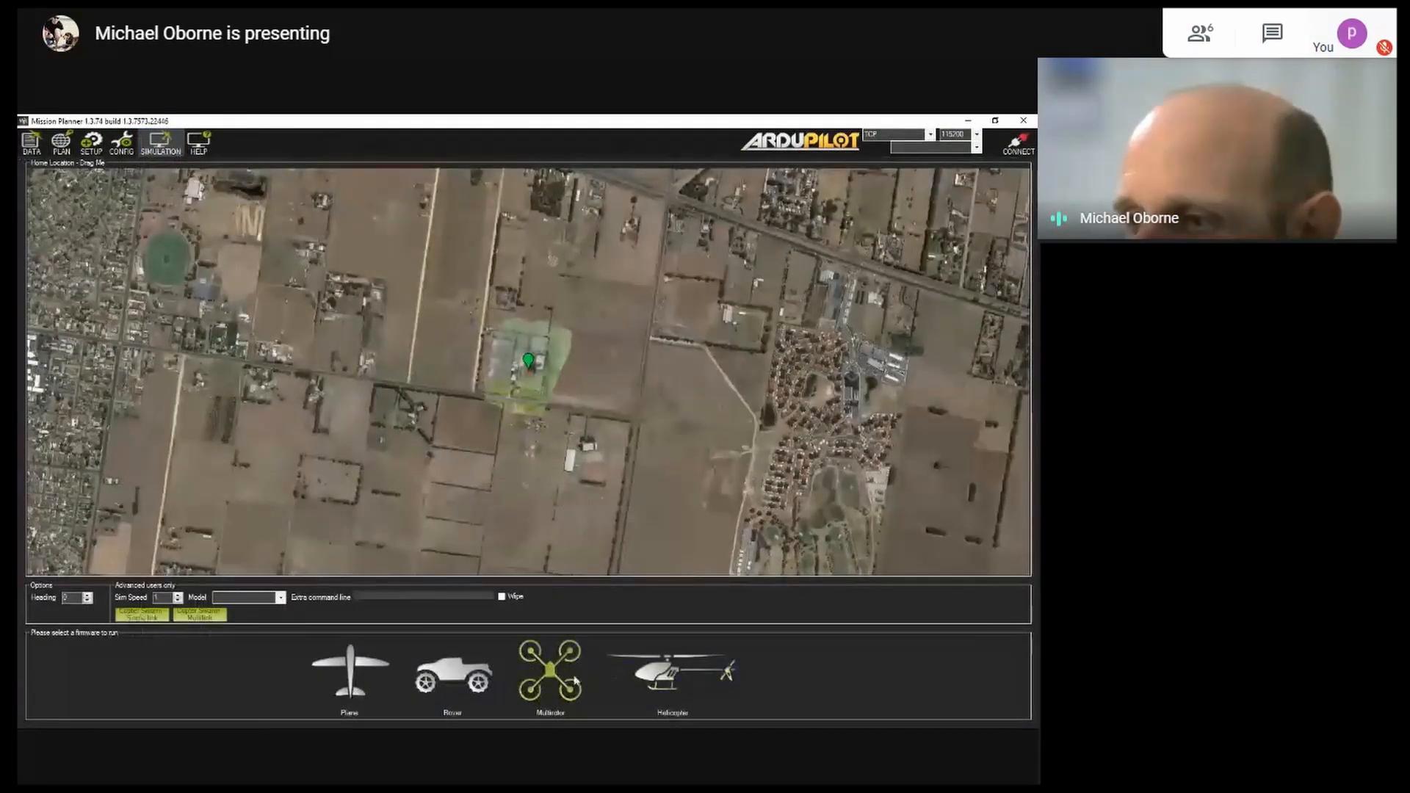
left_click(562, 673)
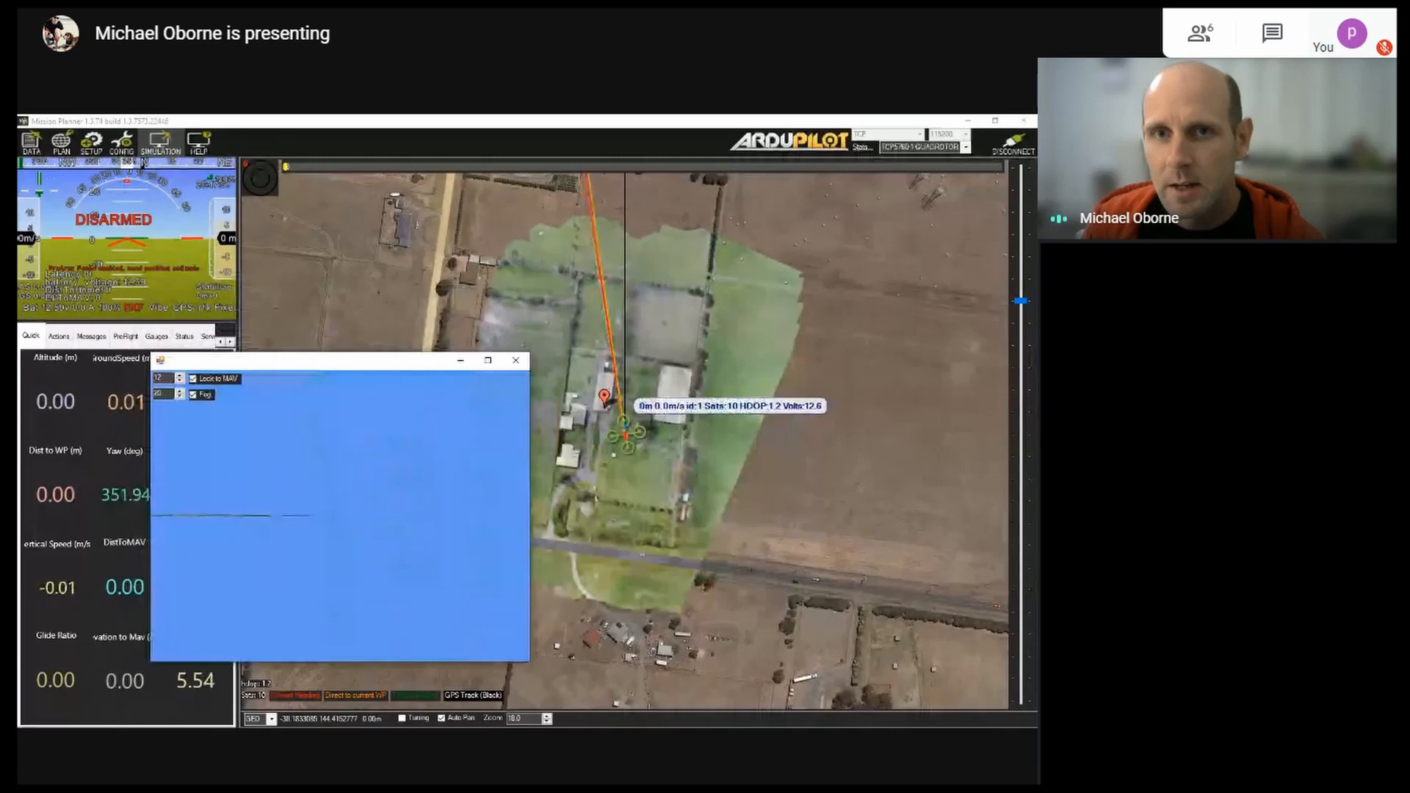
left_click_drag(323, 360, 269, 294)
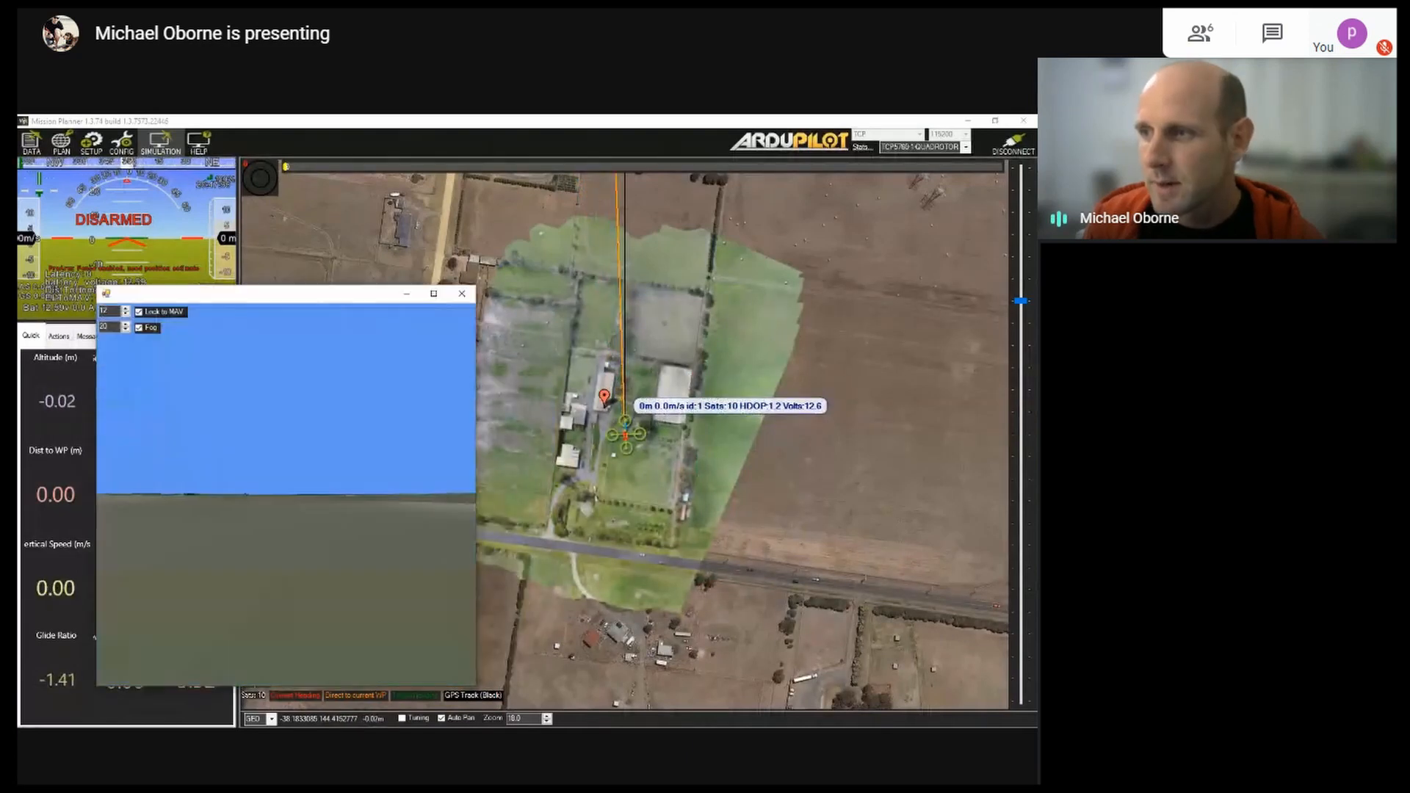
left_click_drag(476, 485, 575, 485)
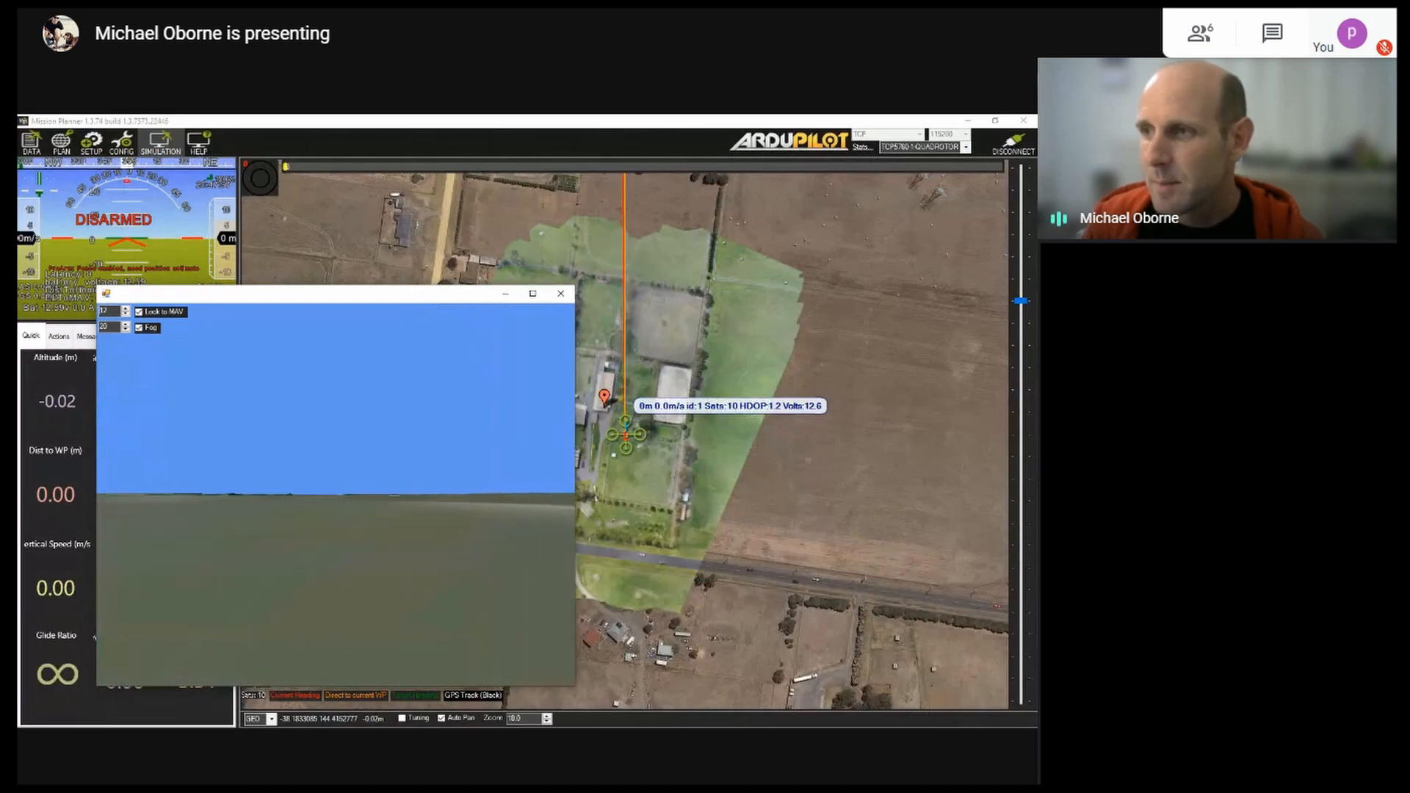
left_click_drag(320, 294, 1037, 268)
left_click(168, 287)
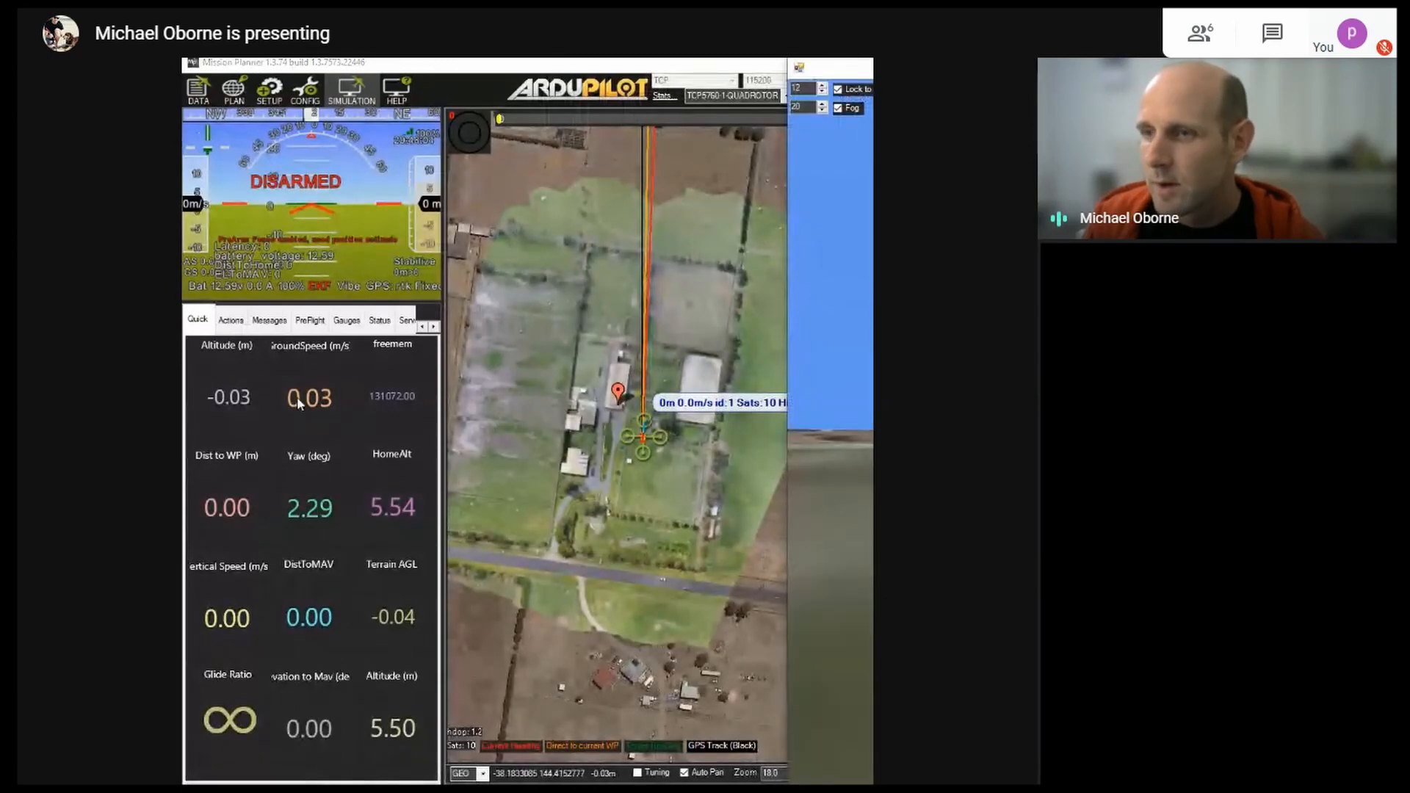
Arm the simulated multirotor and command it to take off from its home position
left_click(230, 321)
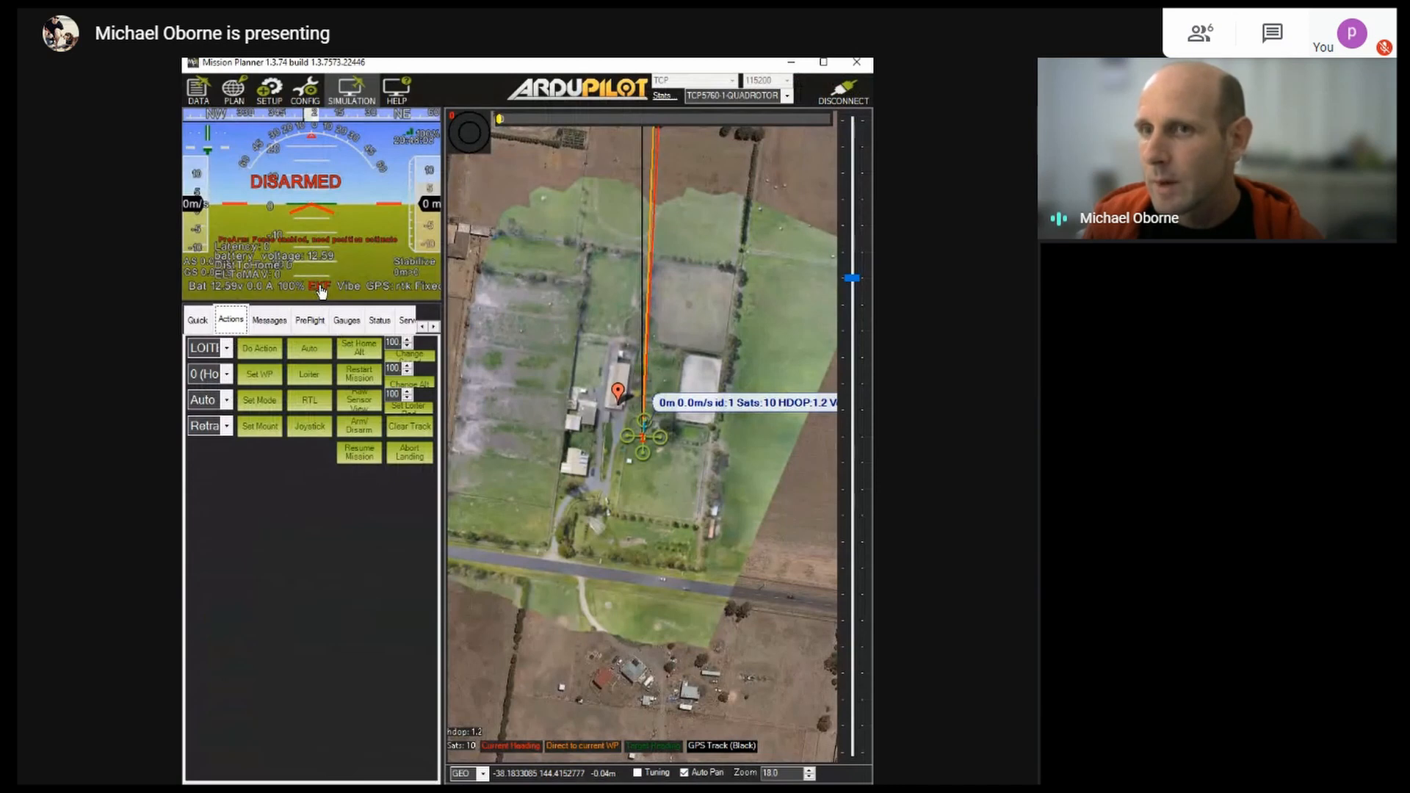
left_click(365, 429)
right_click(643, 448)
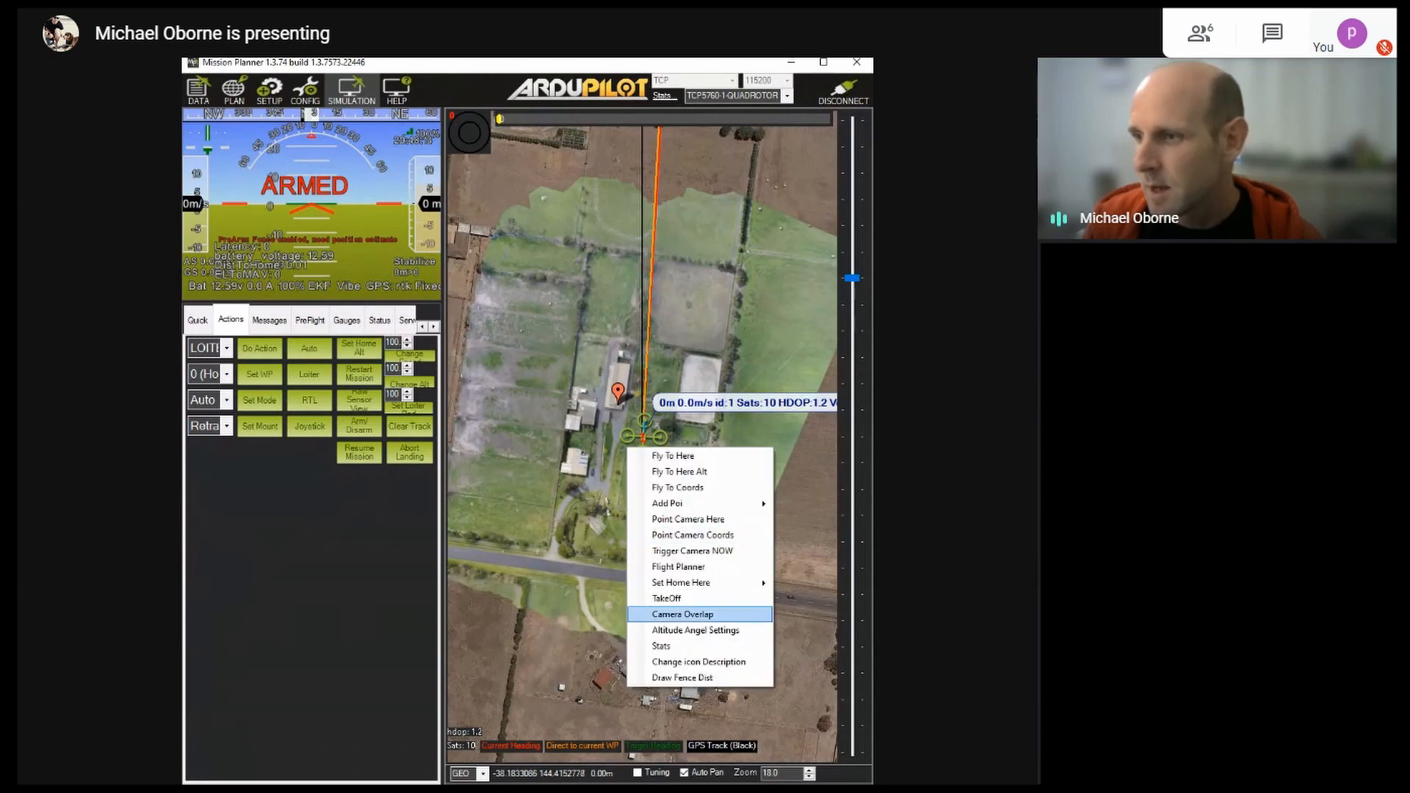
left_click(697, 595)
left_click(814, 452)
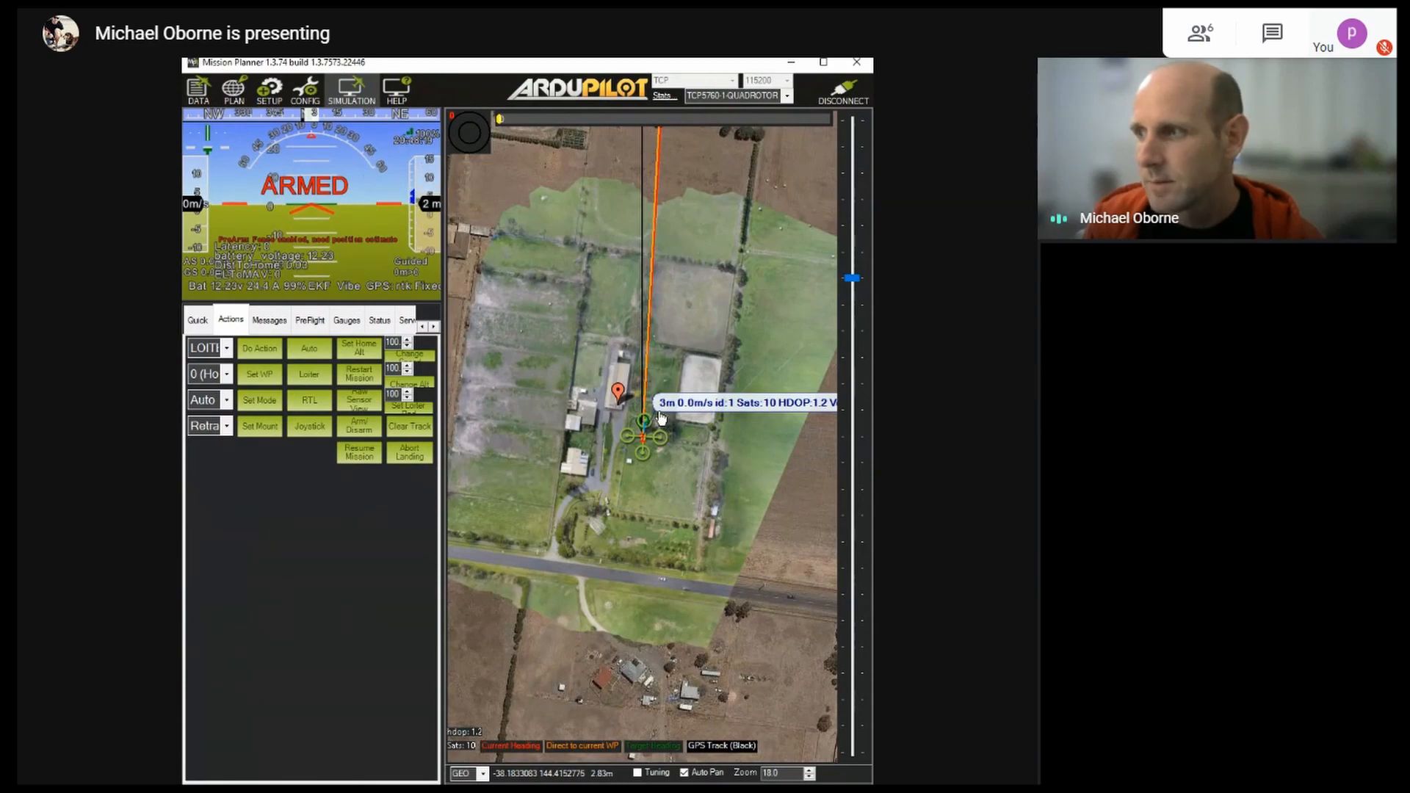
Fly the copter to the driveway beside the long building's south end with a guided mode altitude of 10
scroll(661, 417, "up", 1)
scroll(654, 414, "up", 2)
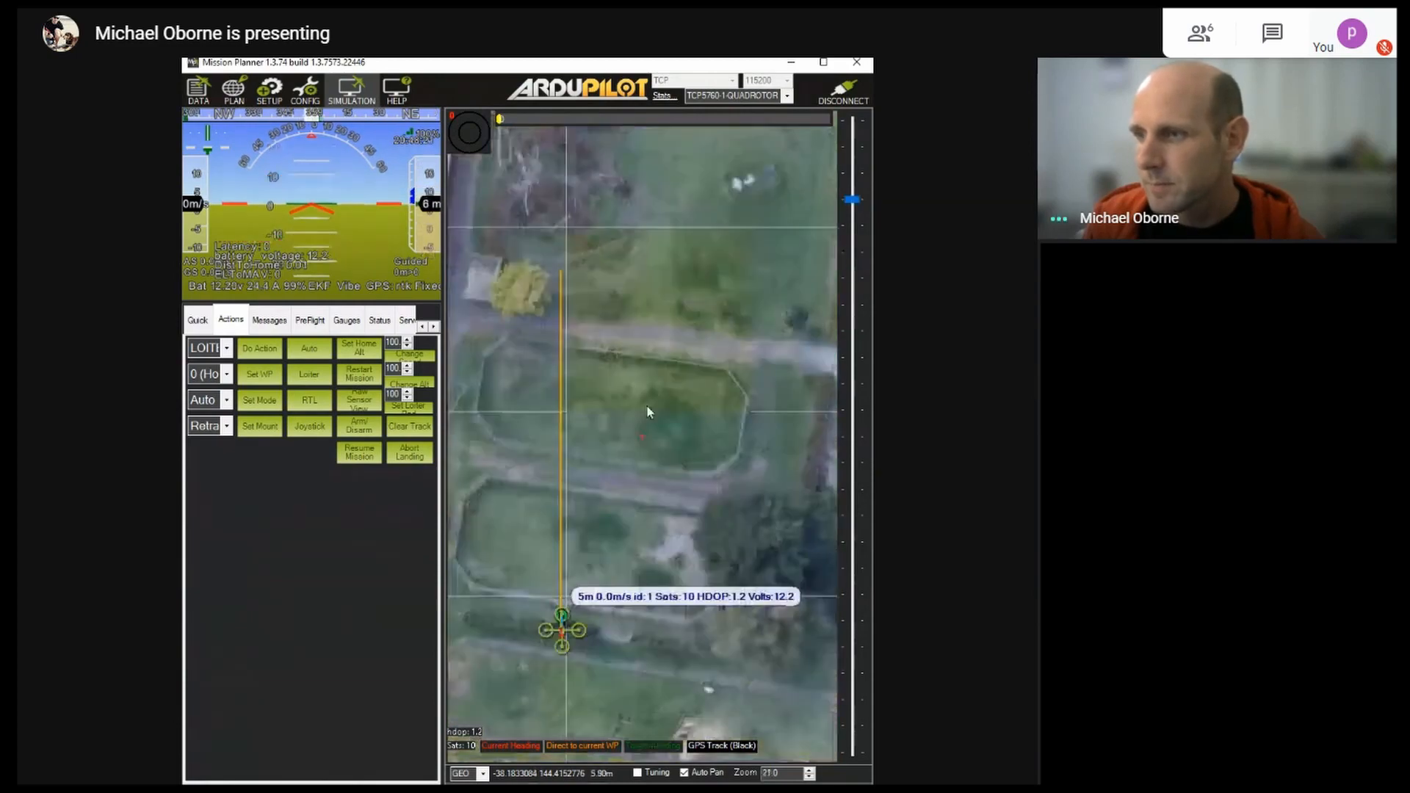
scroll(649, 412, "down", 1)
right_click(598, 327)
left_click(646, 359)
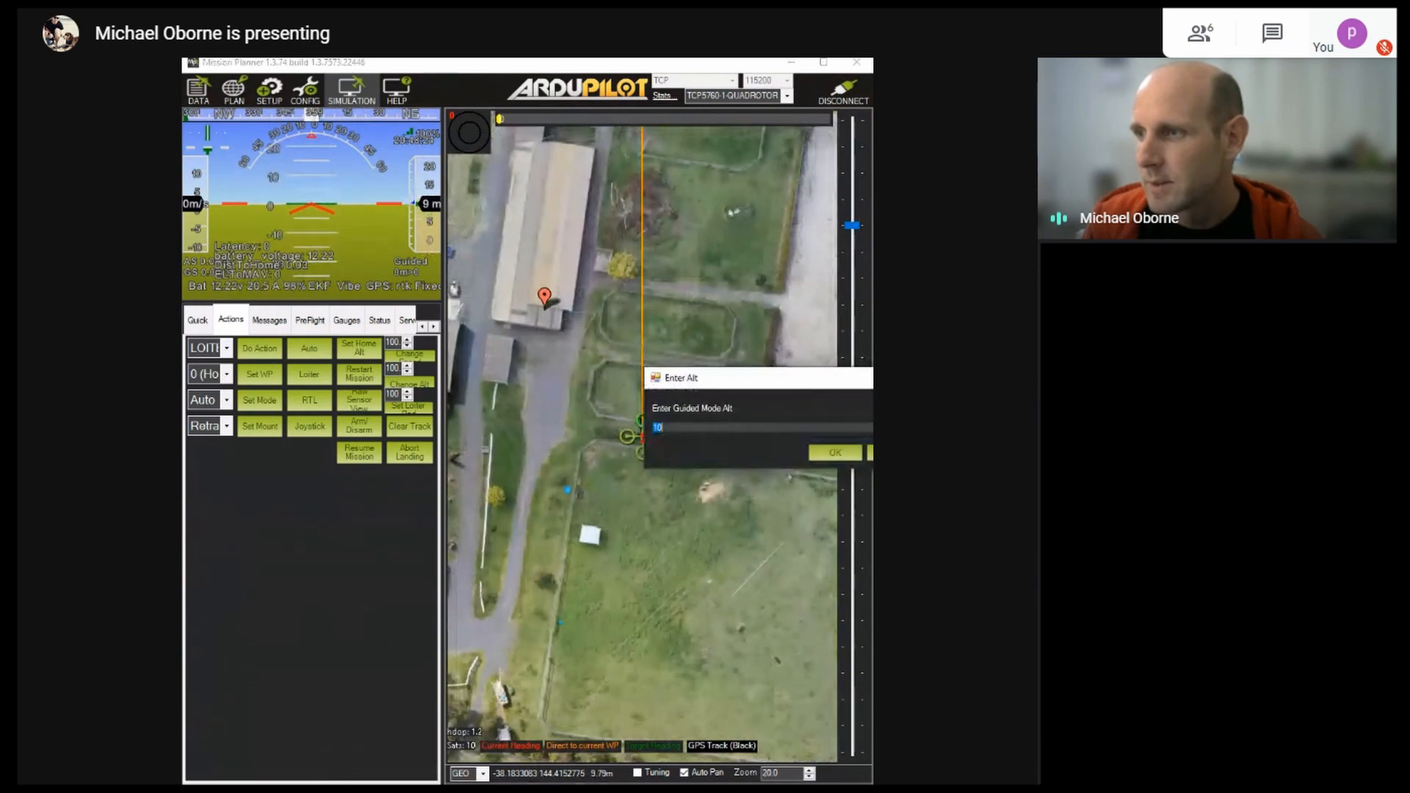
left_click(818, 453)
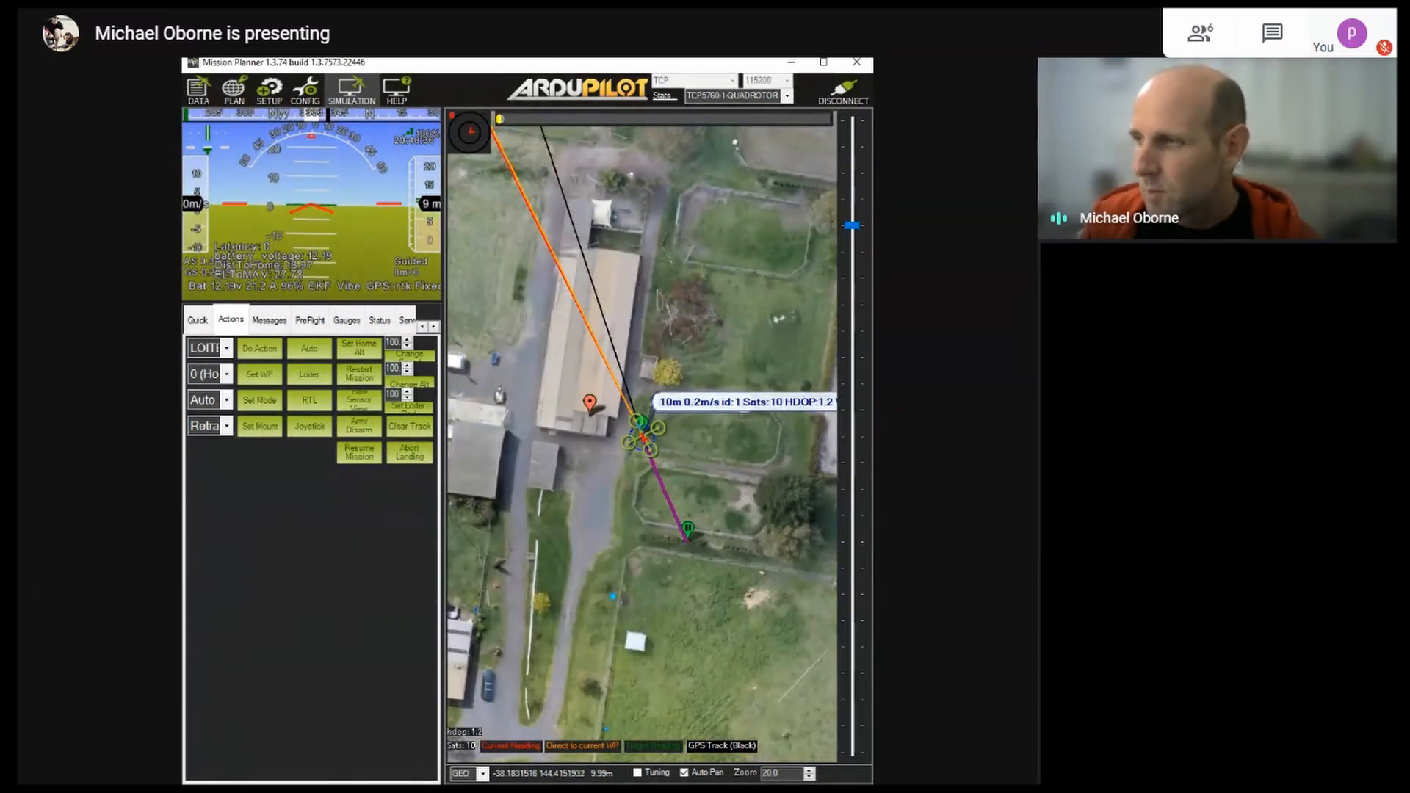
Bring up the 3D terrain view, and send the copter to the grass just west of the long building
key("alt+Tab")
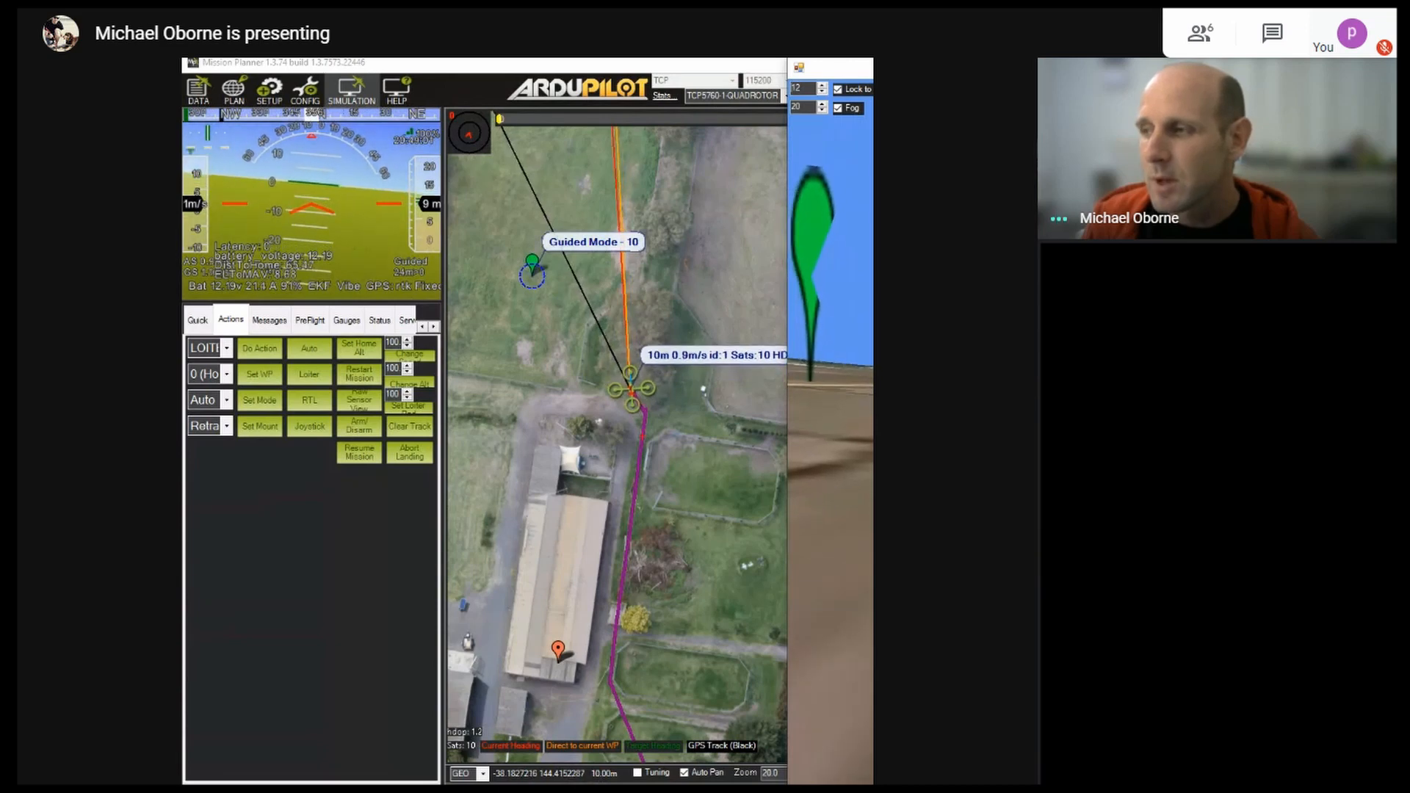
right_click(476, 505)
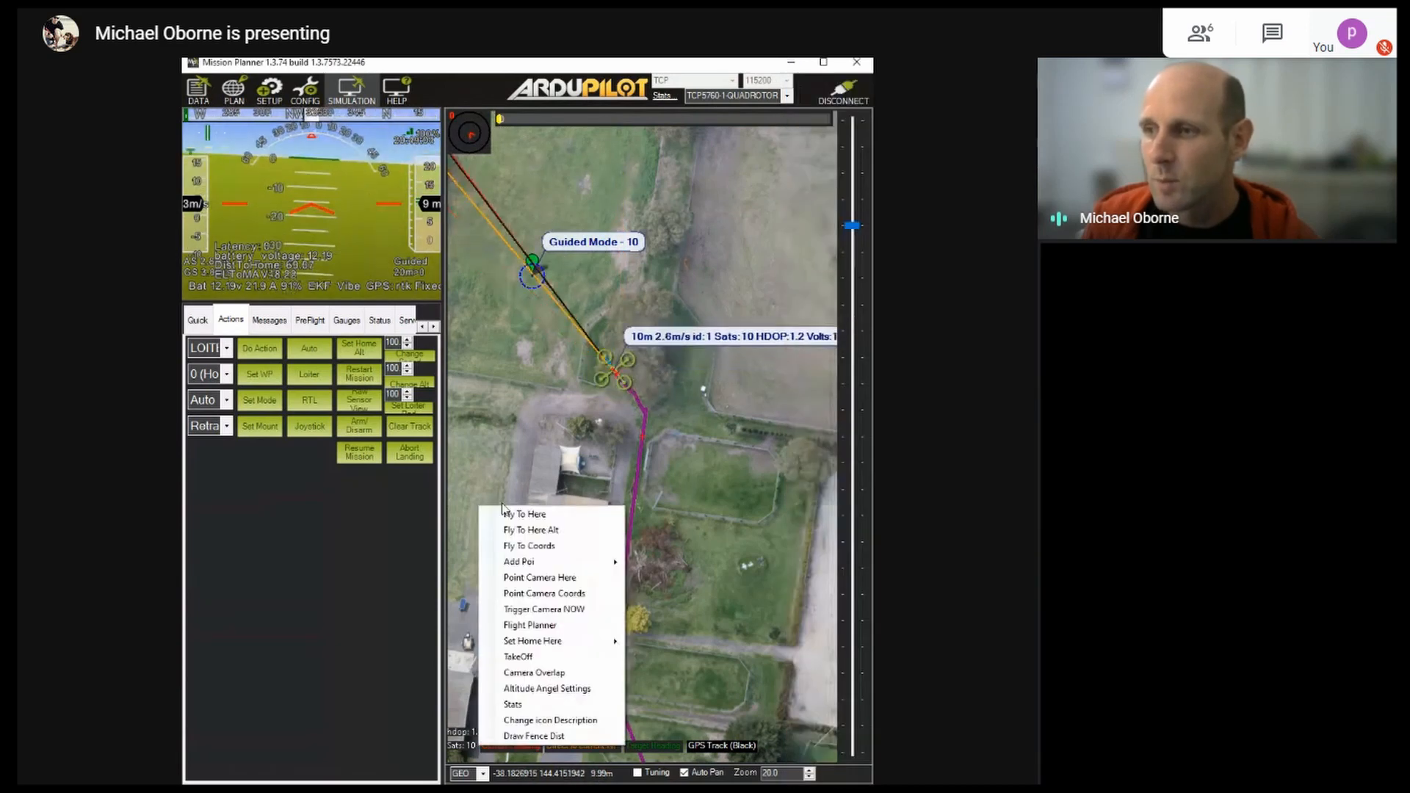
left_click(505, 512)
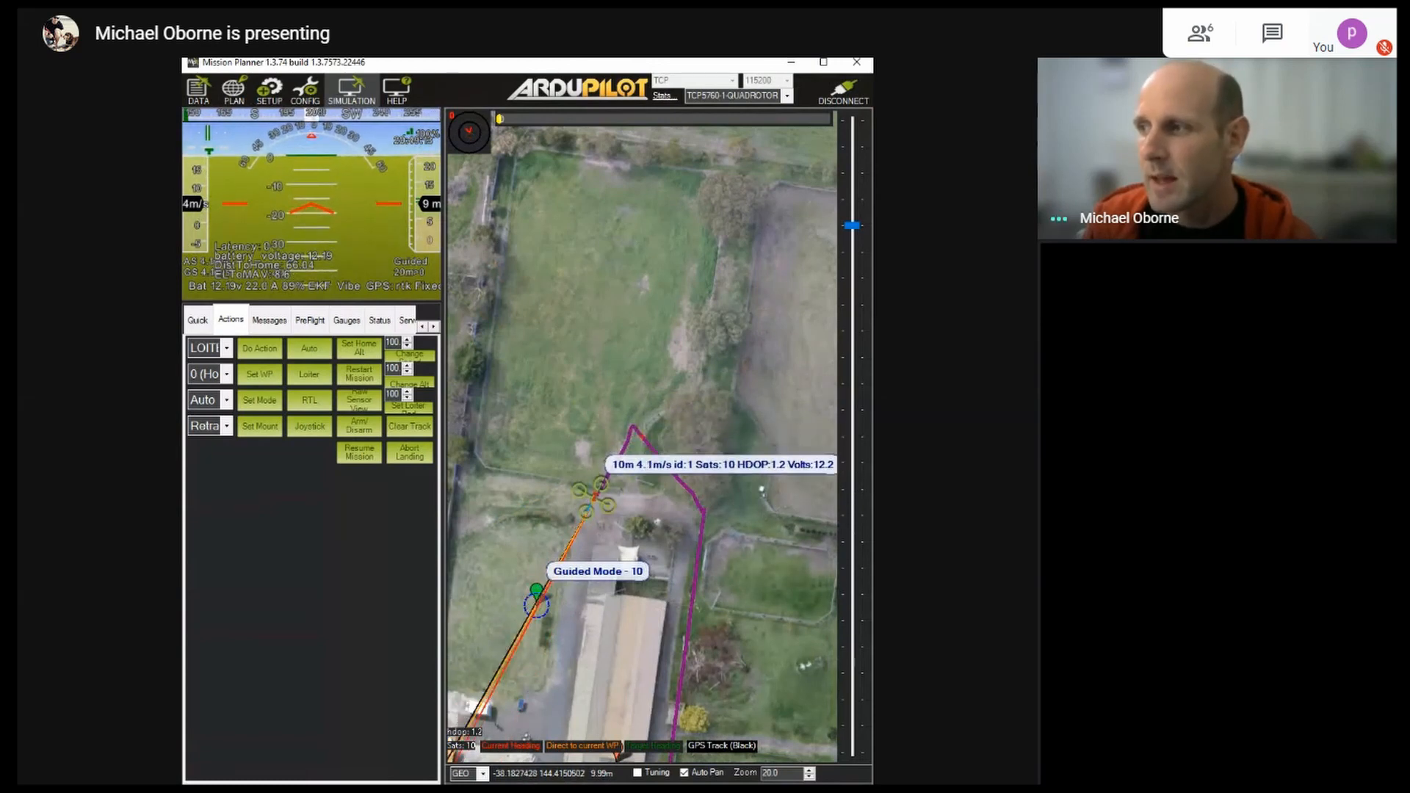
Check the 3D terrain view again, and send the copter to the driveway edge just northwest of the home marker
key("alt+Tab")
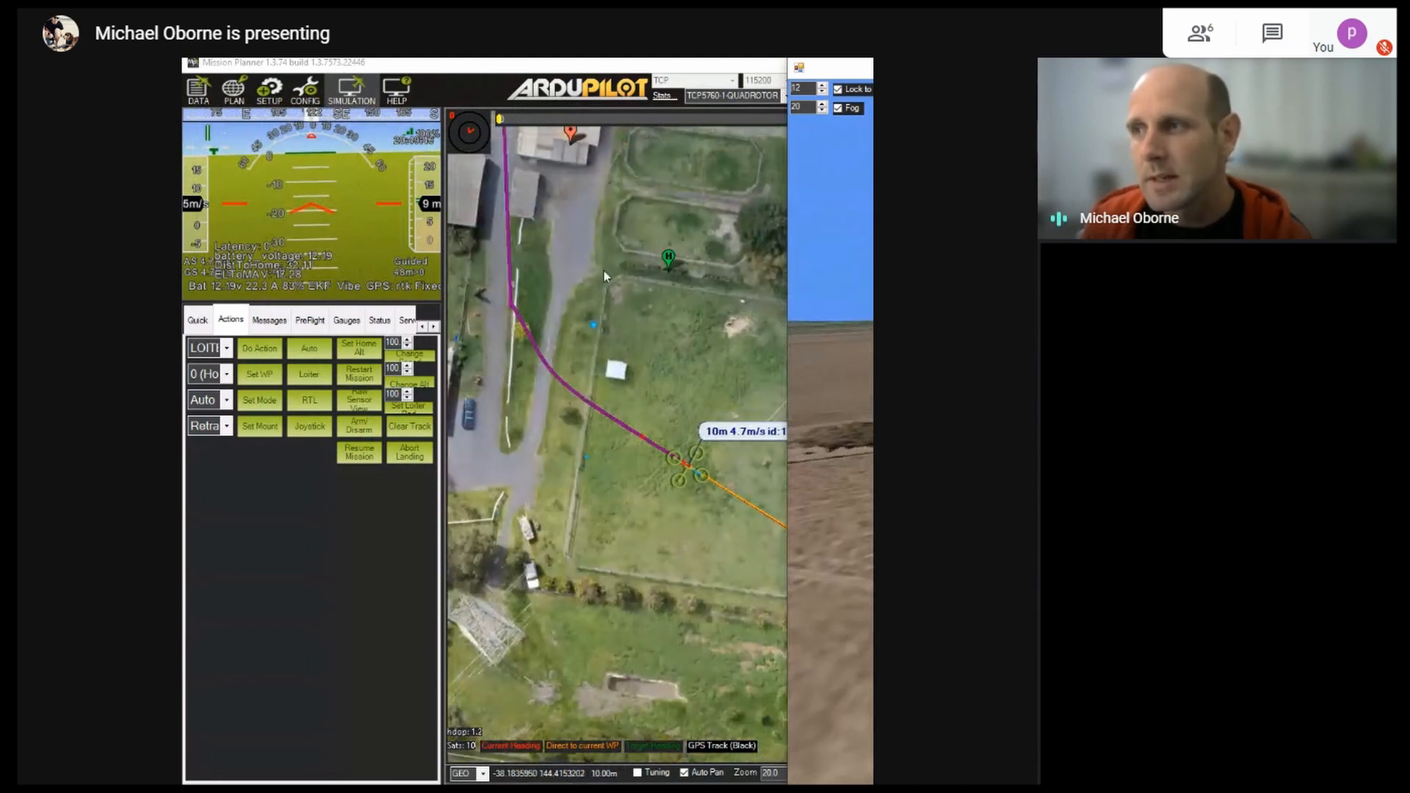
right_click(607, 226)
left_click(627, 242)
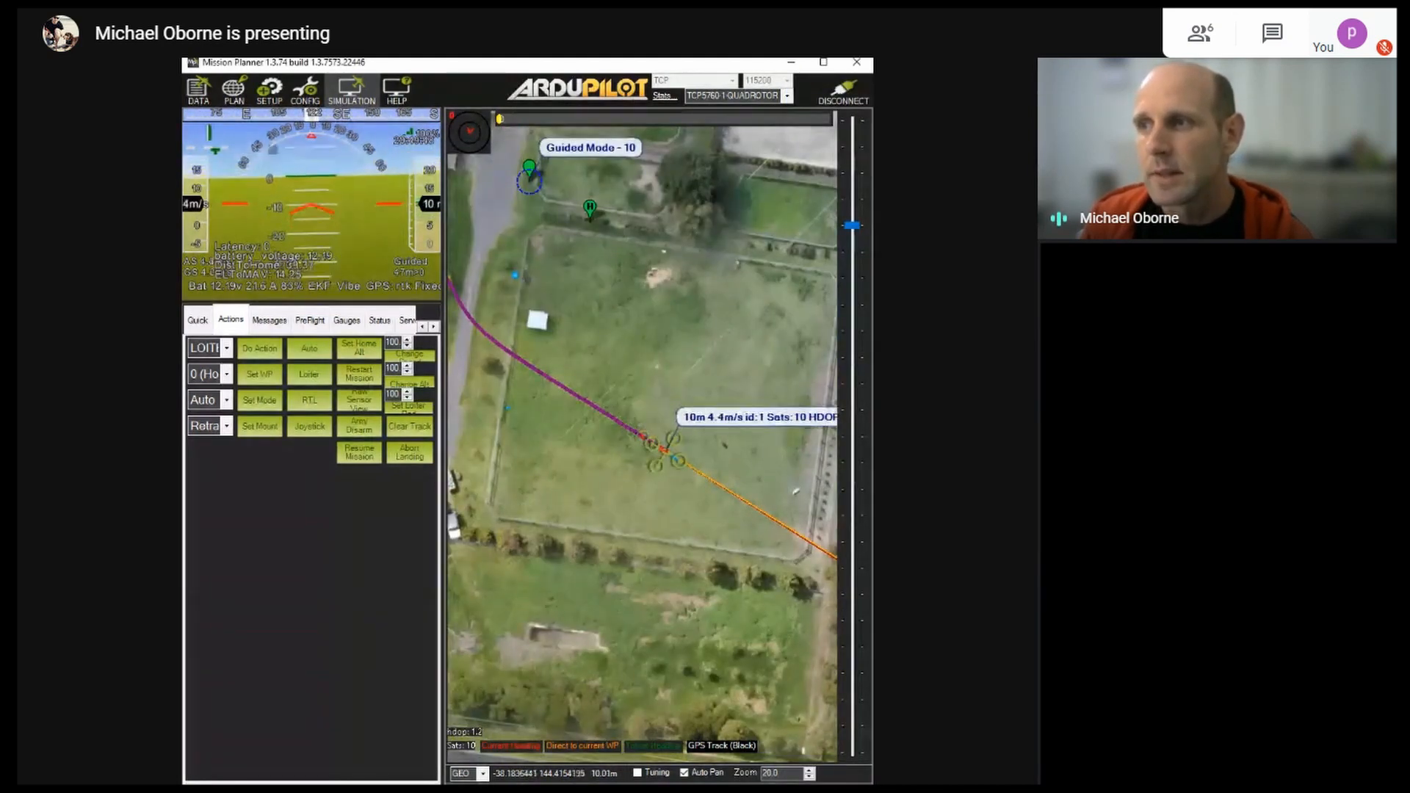